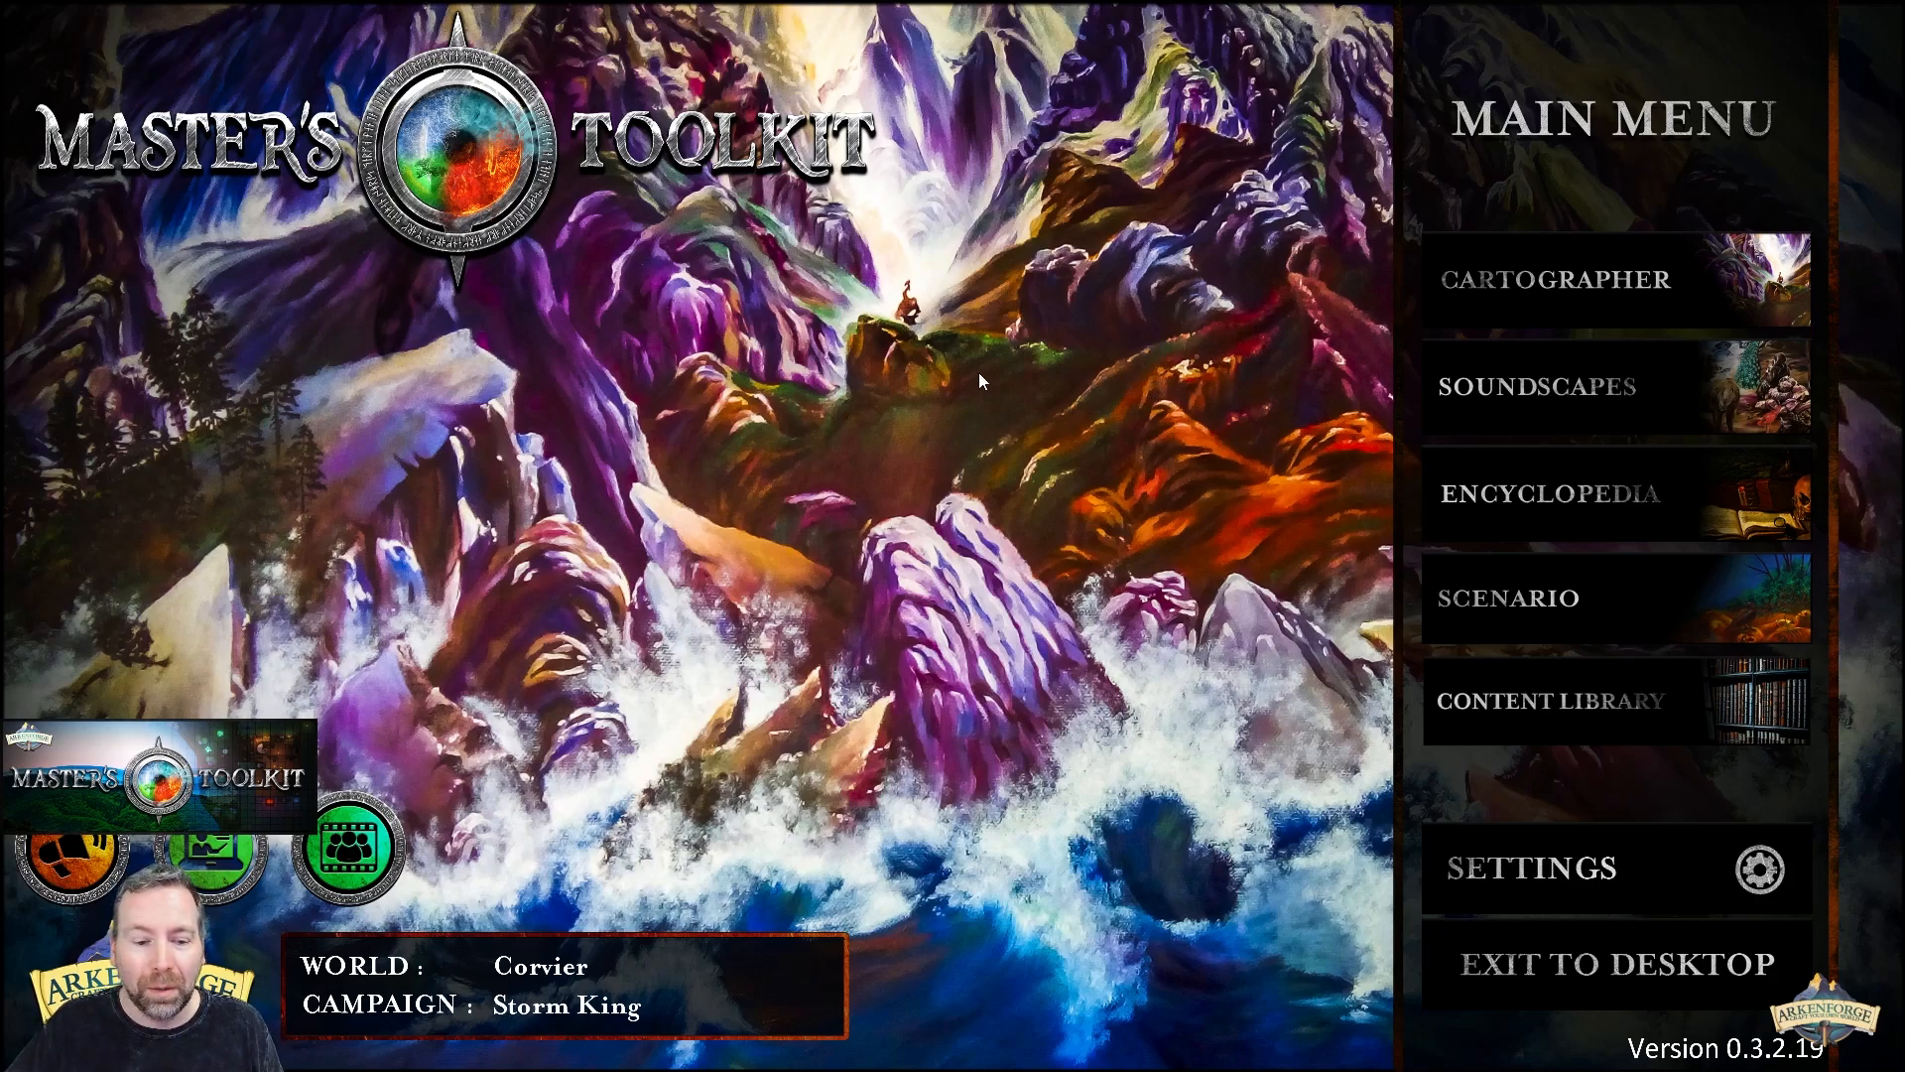
Open the Forest Chapel map from the Cartographer's saved maps.
{"action": "left_click", "coordinate": [1614, 283]}
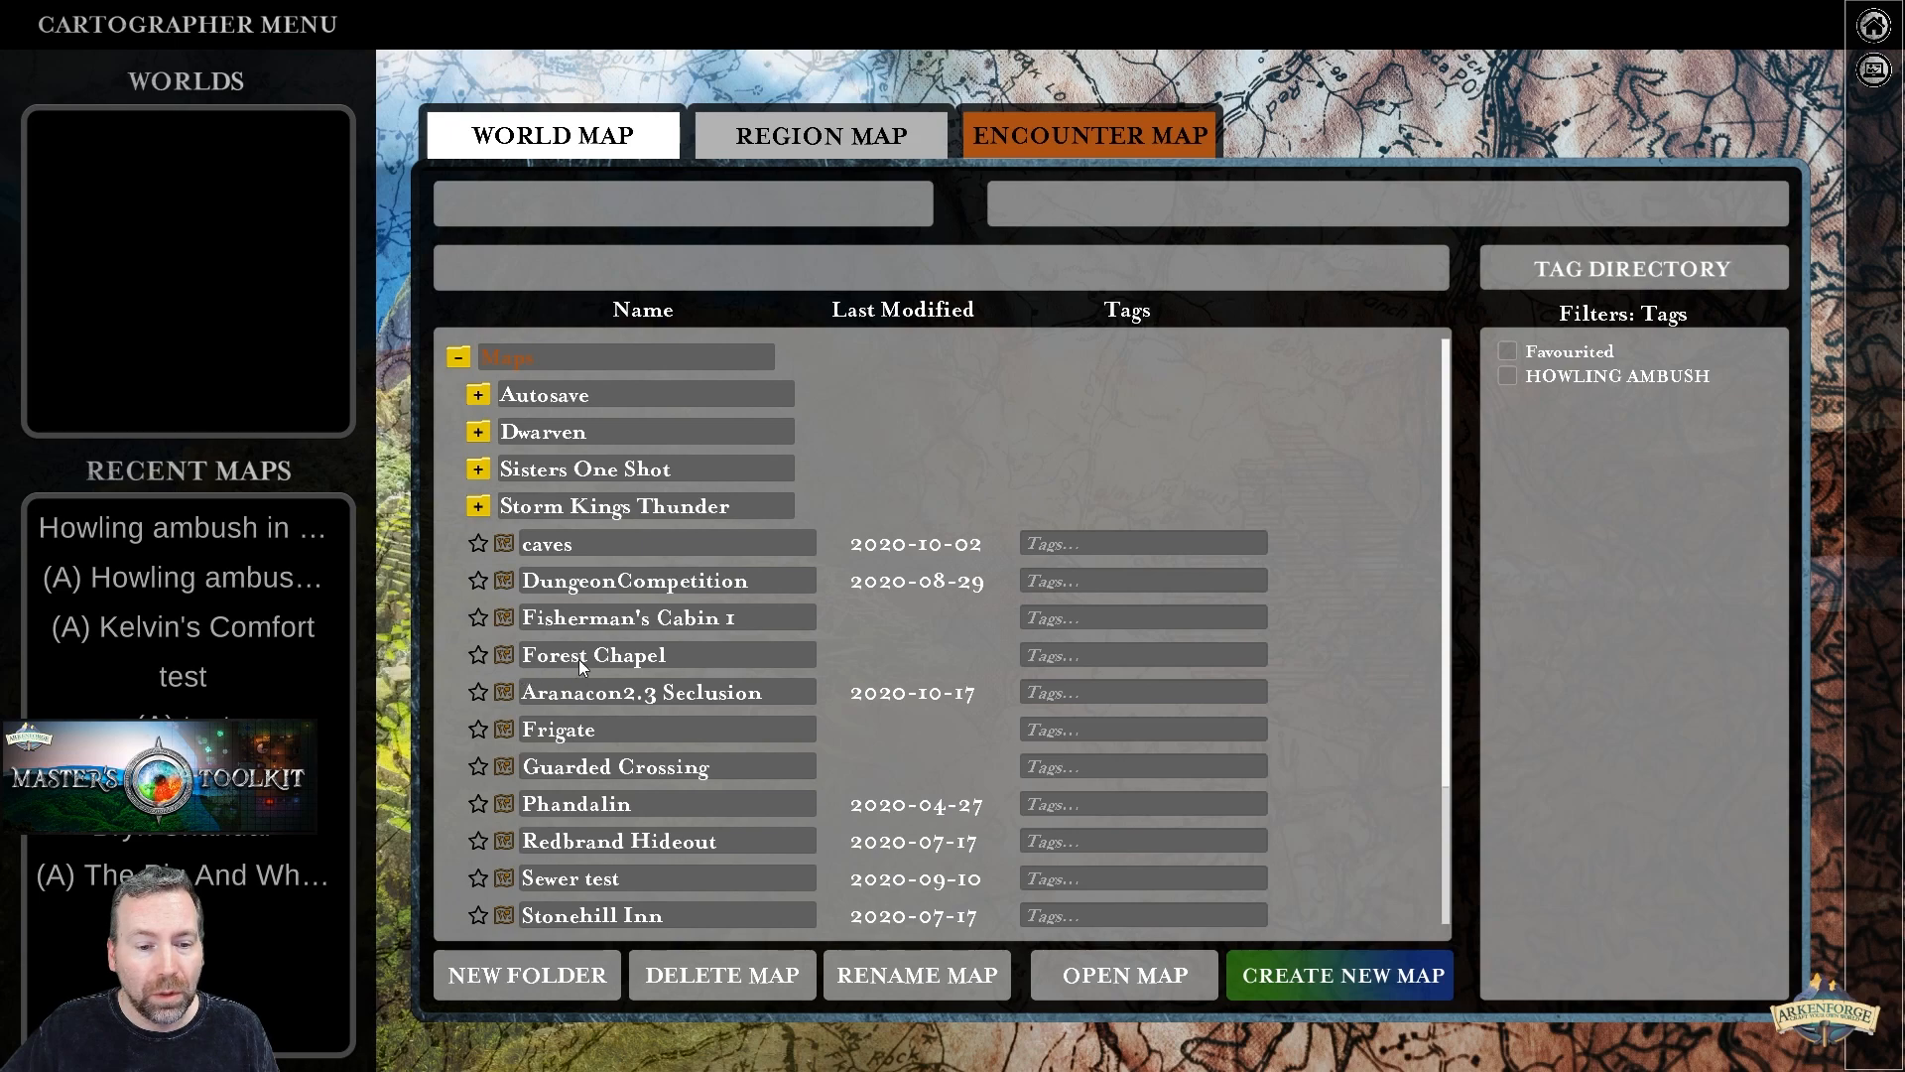
{"action": "left_click", "coordinate": [633, 651]}
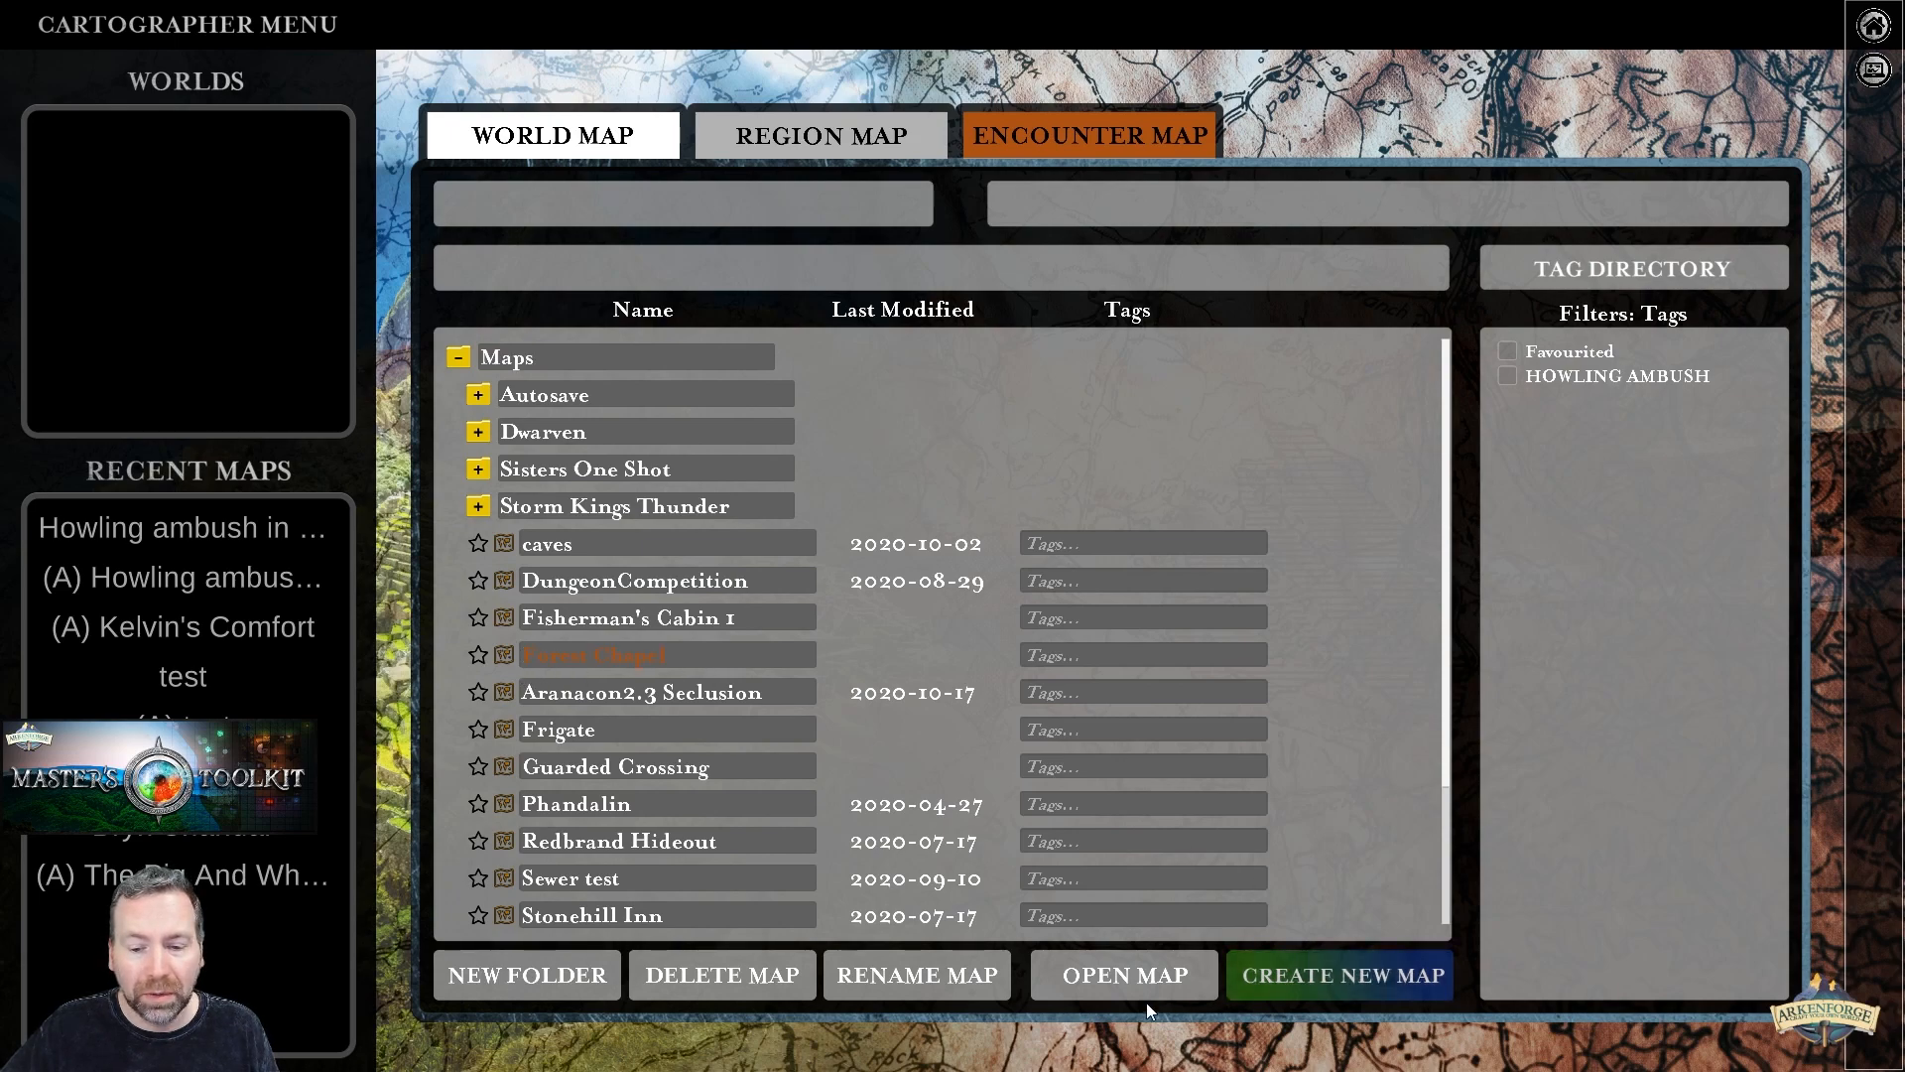
{"action": "left_click", "coordinate": [1121, 974]}
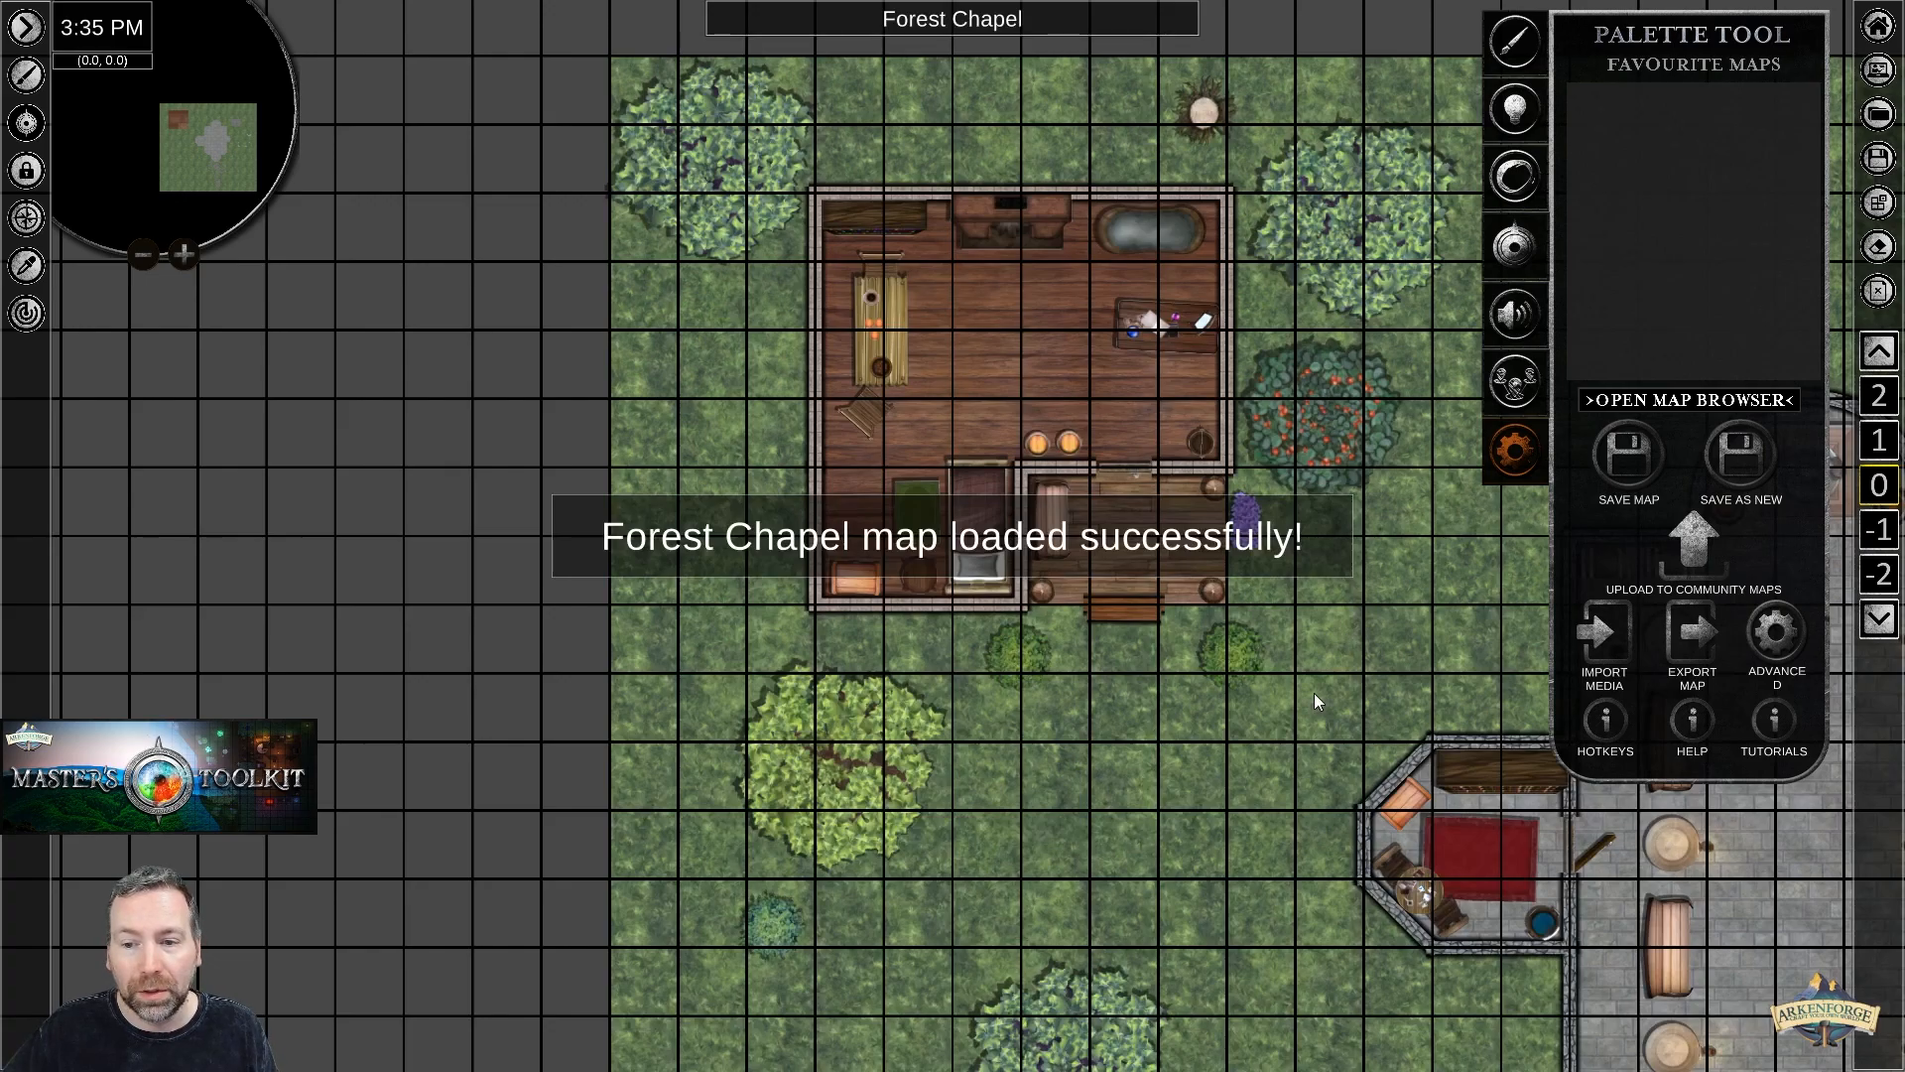
Make the grid lines over the Forest Chapel map fainter with the grid transparency setting.
{"action": "scroll", "coordinate": [1314, 687], "scroll_direction": "down", "scroll_amount": 1}
{"action": "right_click_drag", "start_coordinate": [1360, 672], "coordinate": [917, 545]}
{"action": "scroll", "coordinate": [923, 540], "scroll_direction": "down", "scroll_amount": 2}
{"action": "scroll", "coordinate": [926, 538], "scroll_direction": "down", "scroll_amount": 2}
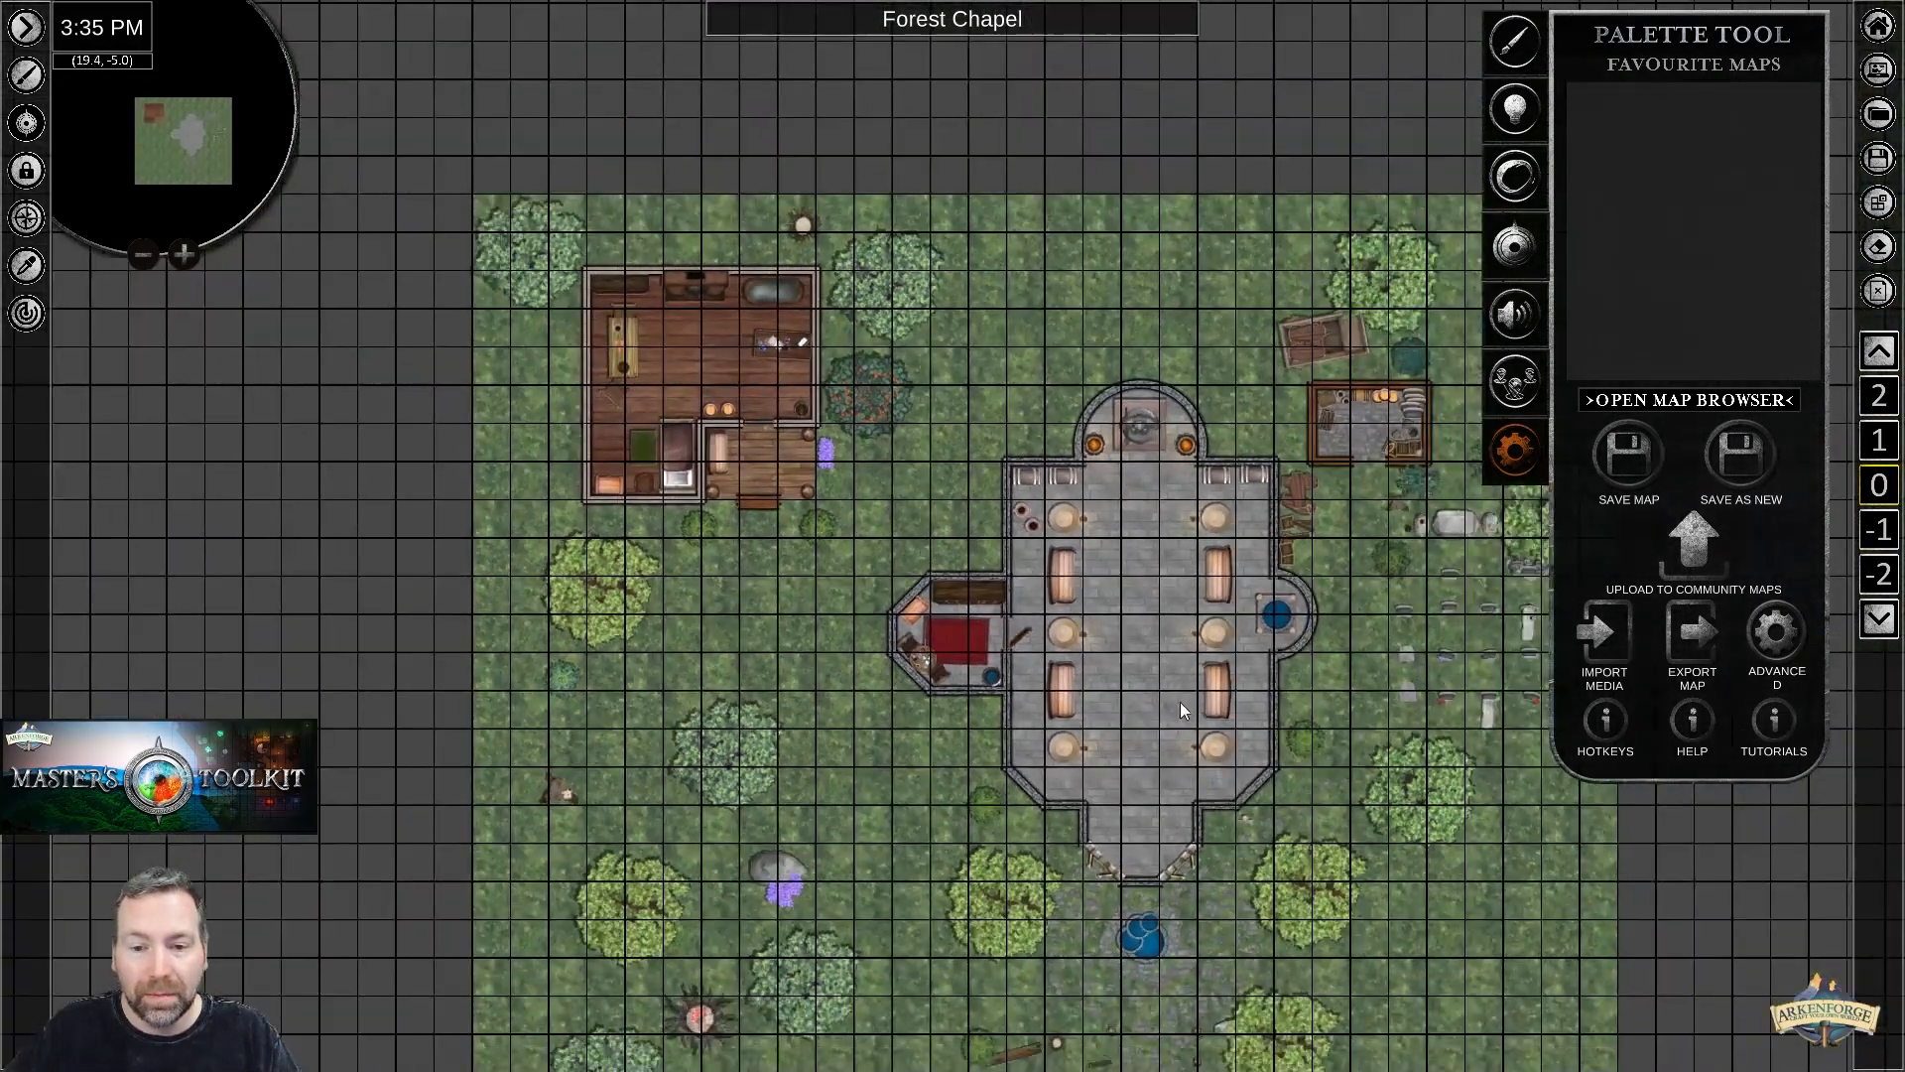
{"action": "right_click_drag", "start_coordinate": [1183, 703], "coordinate": [998, 516]}
{"action": "scroll", "coordinate": [1024, 527], "scroll_direction": "down", "scroll_amount": 2}
{"action": "right_click_drag", "start_coordinate": [1026, 596], "coordinate": [1049, 562]}
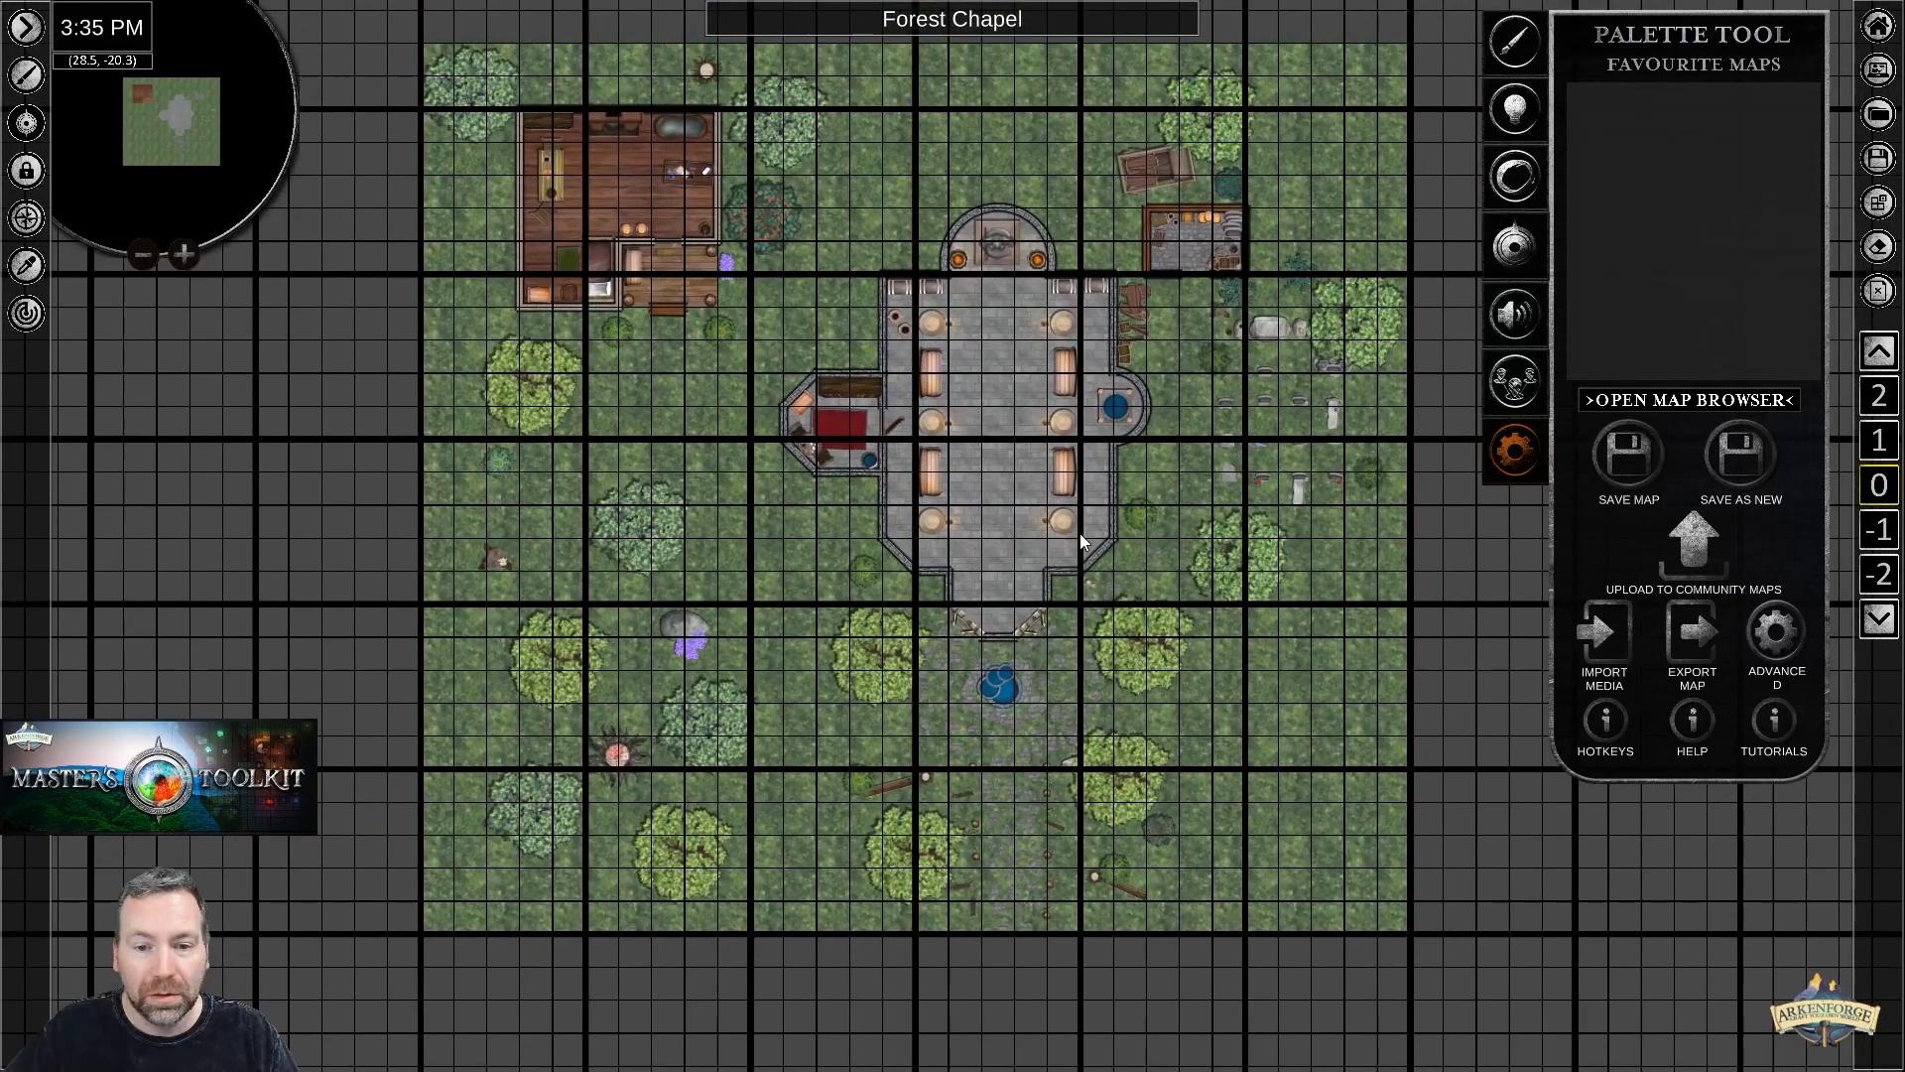
{"action": "left_click", "coordinate": [1878, 205]}
{"action": "left_click_drag", "start_coordinate": [937, 390], "coordinate": [872, 395]}
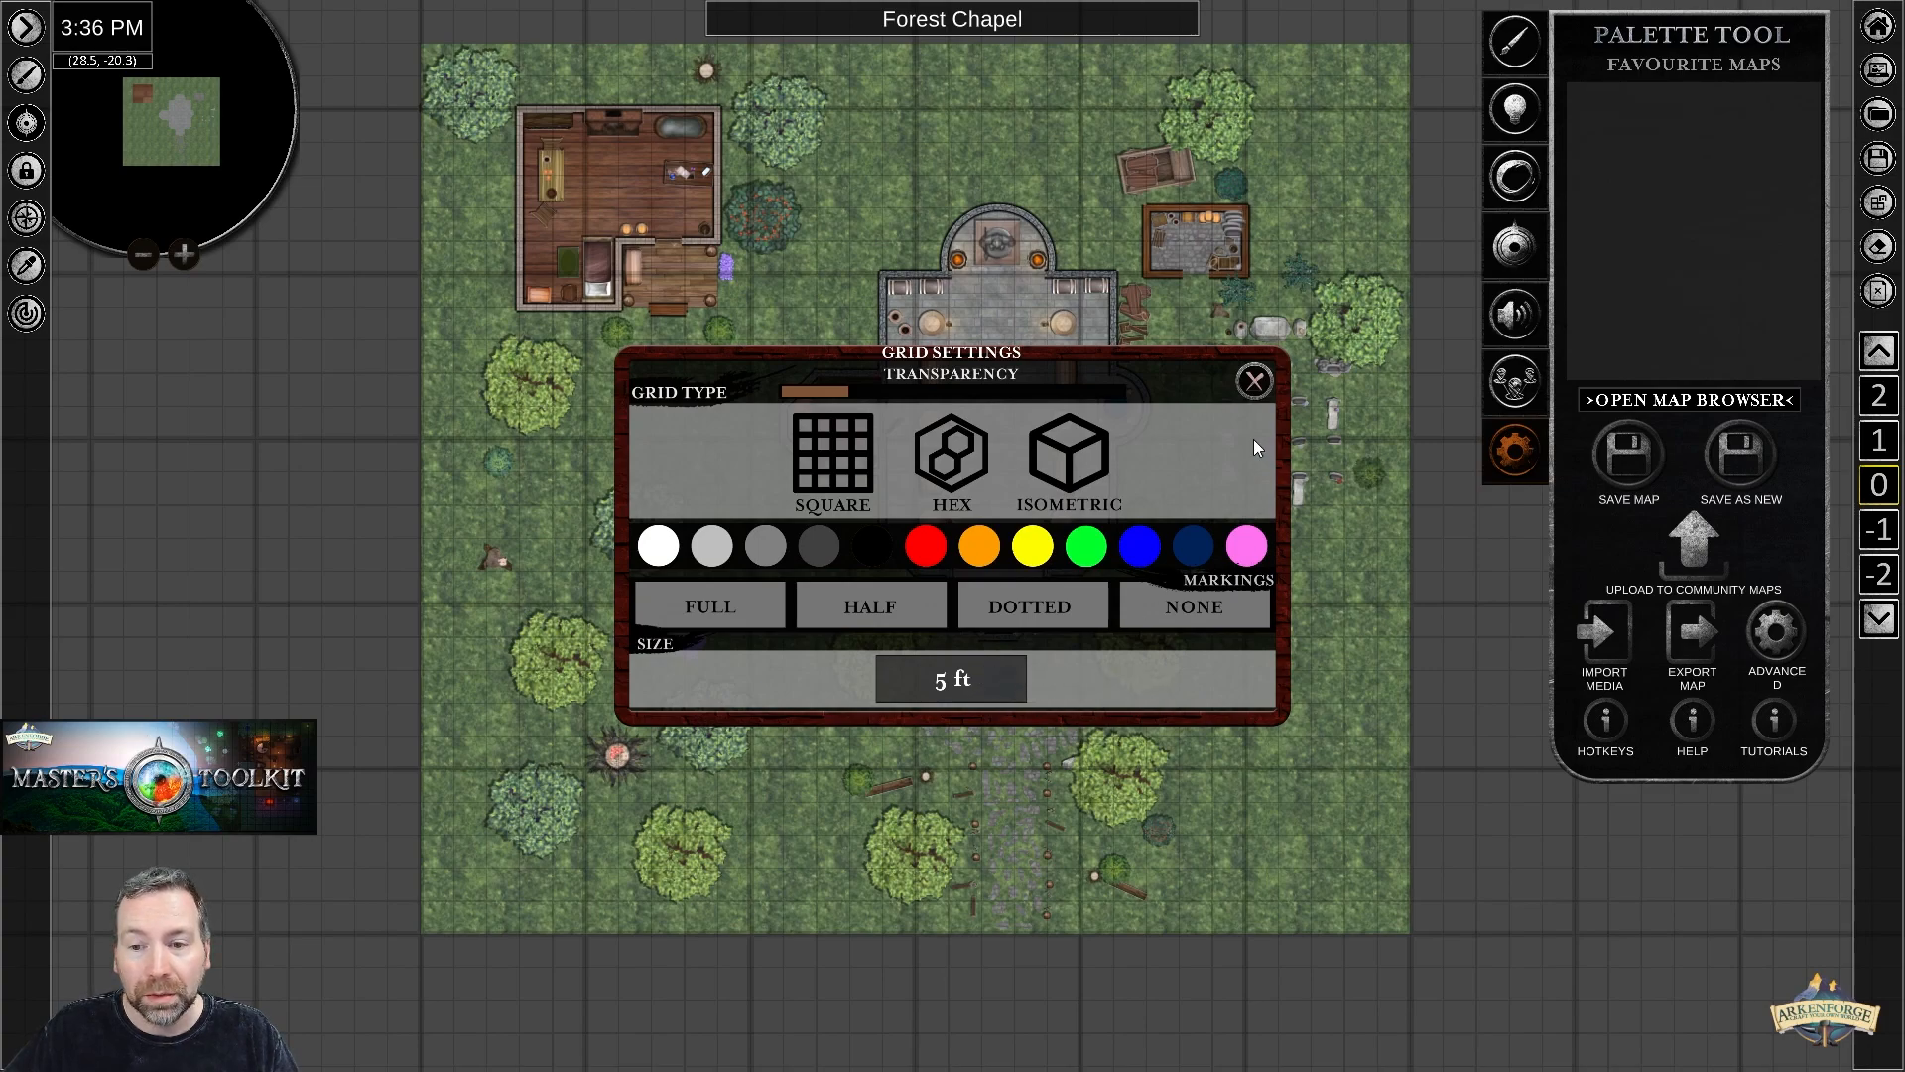
{"action": "left_click", "coordinate": [1253, 381]}
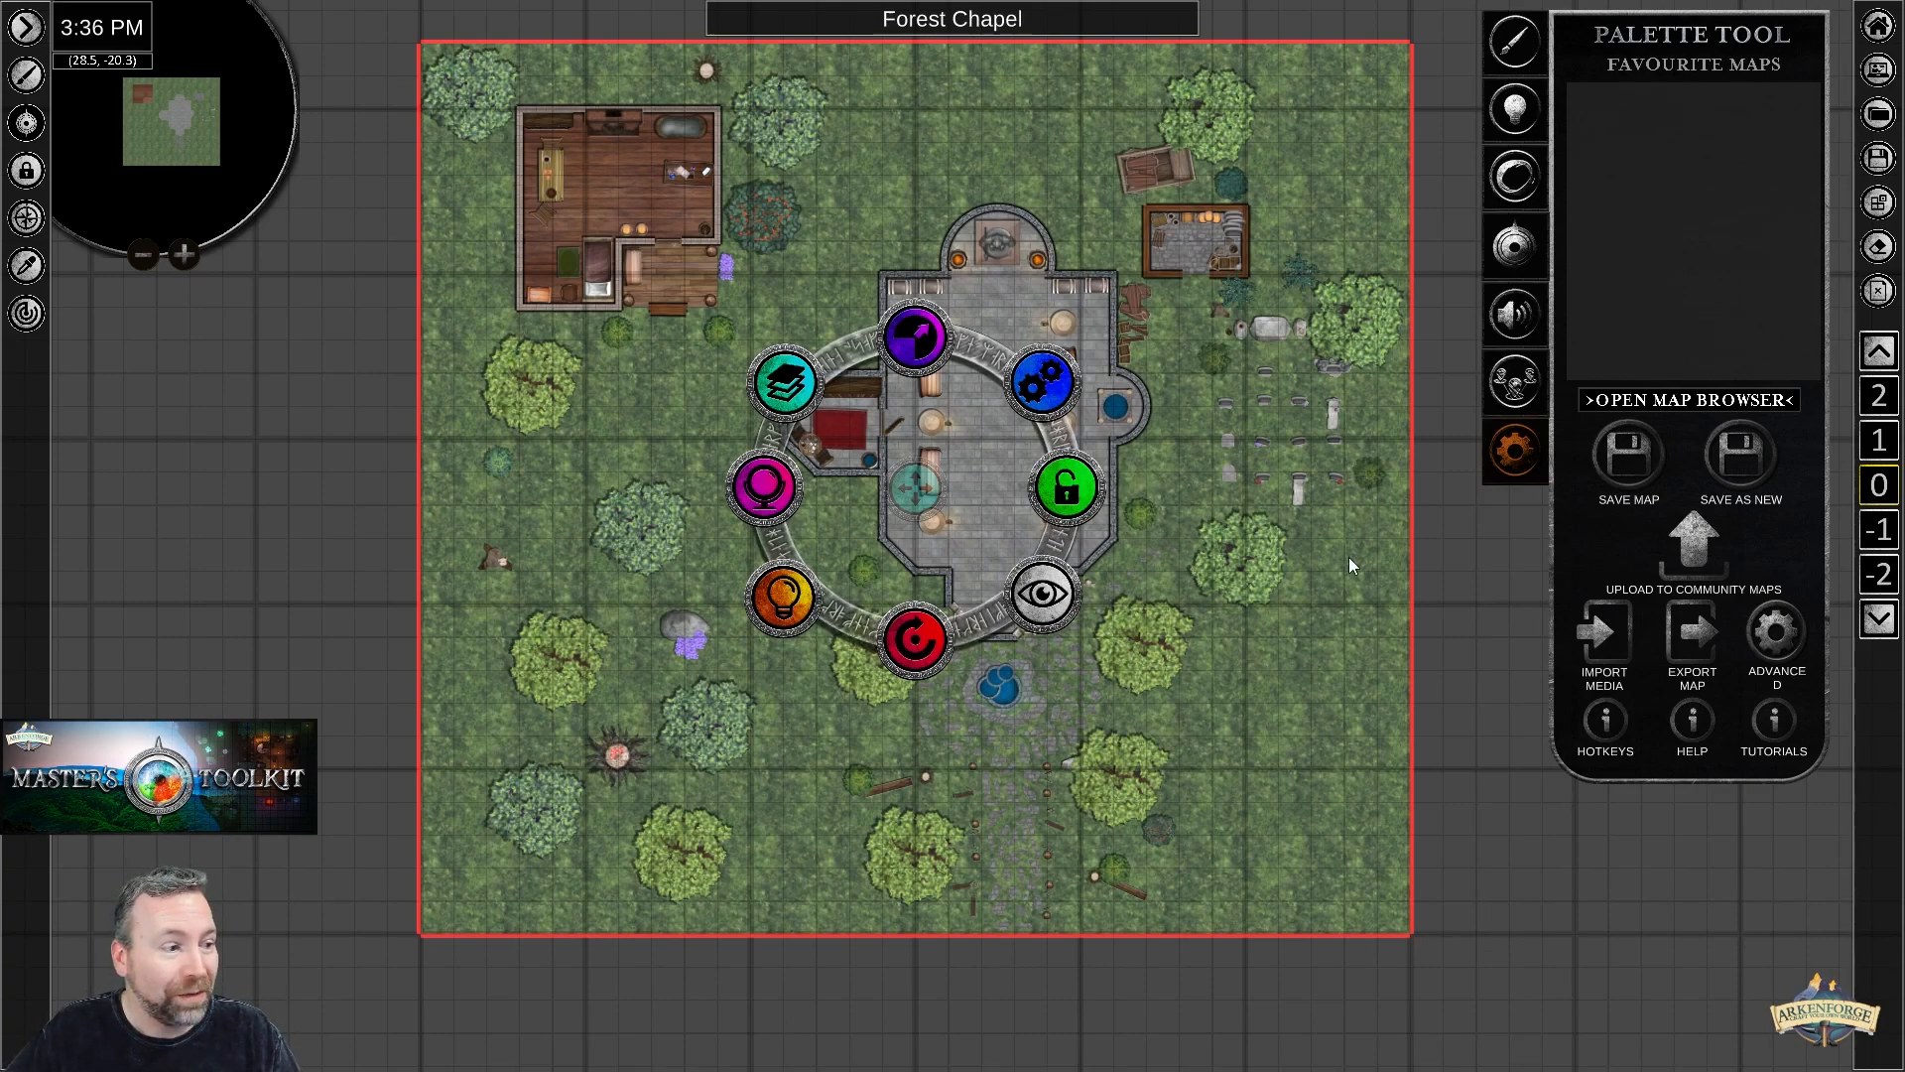
Examine the Forest Chapel map's main areas, including the chapel, cottage, graveyard, fountain path and surrounding trees.
{"action": "scroll", "coordinate": [1241, 506], "scroll_direction": "up", "scroll_amount": 3}
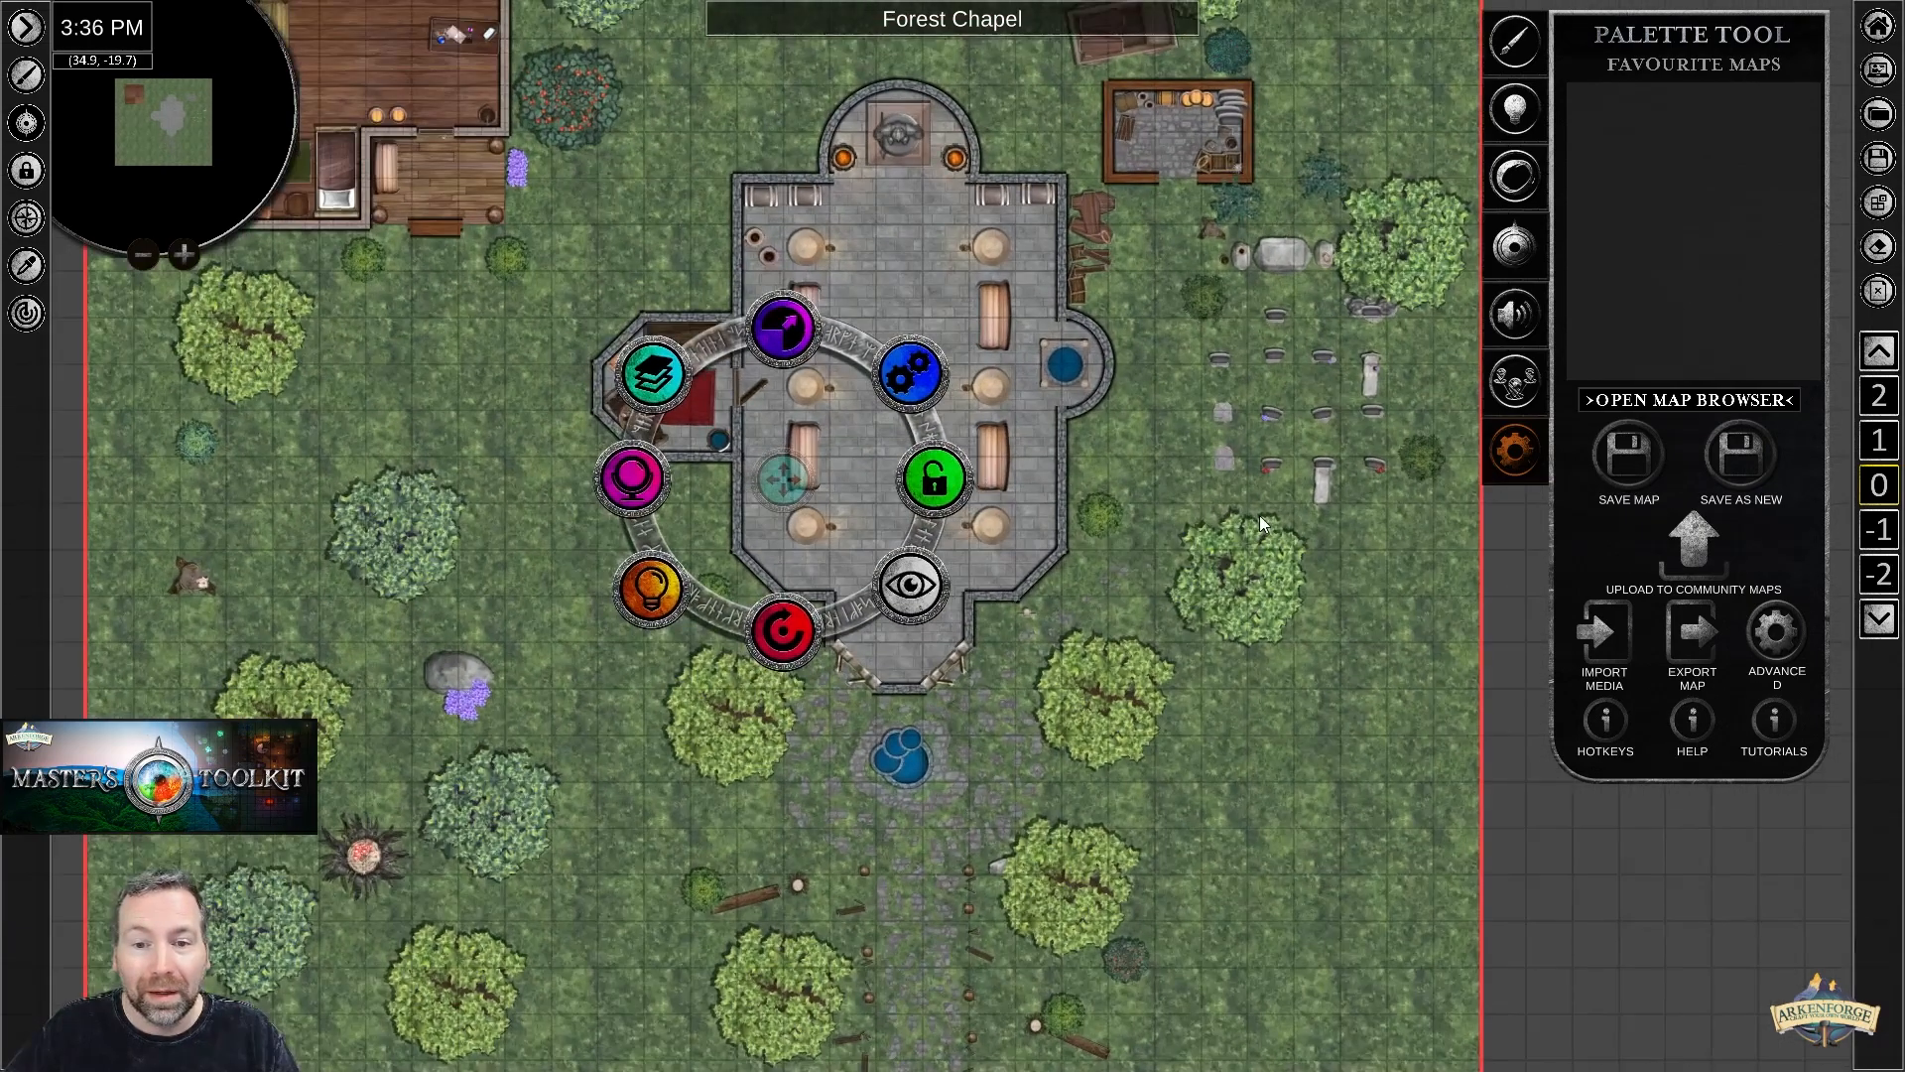
{"action": "middle_click_drag", "start_coordinate": [1322, 432], "coordinate": [1198, 728]}
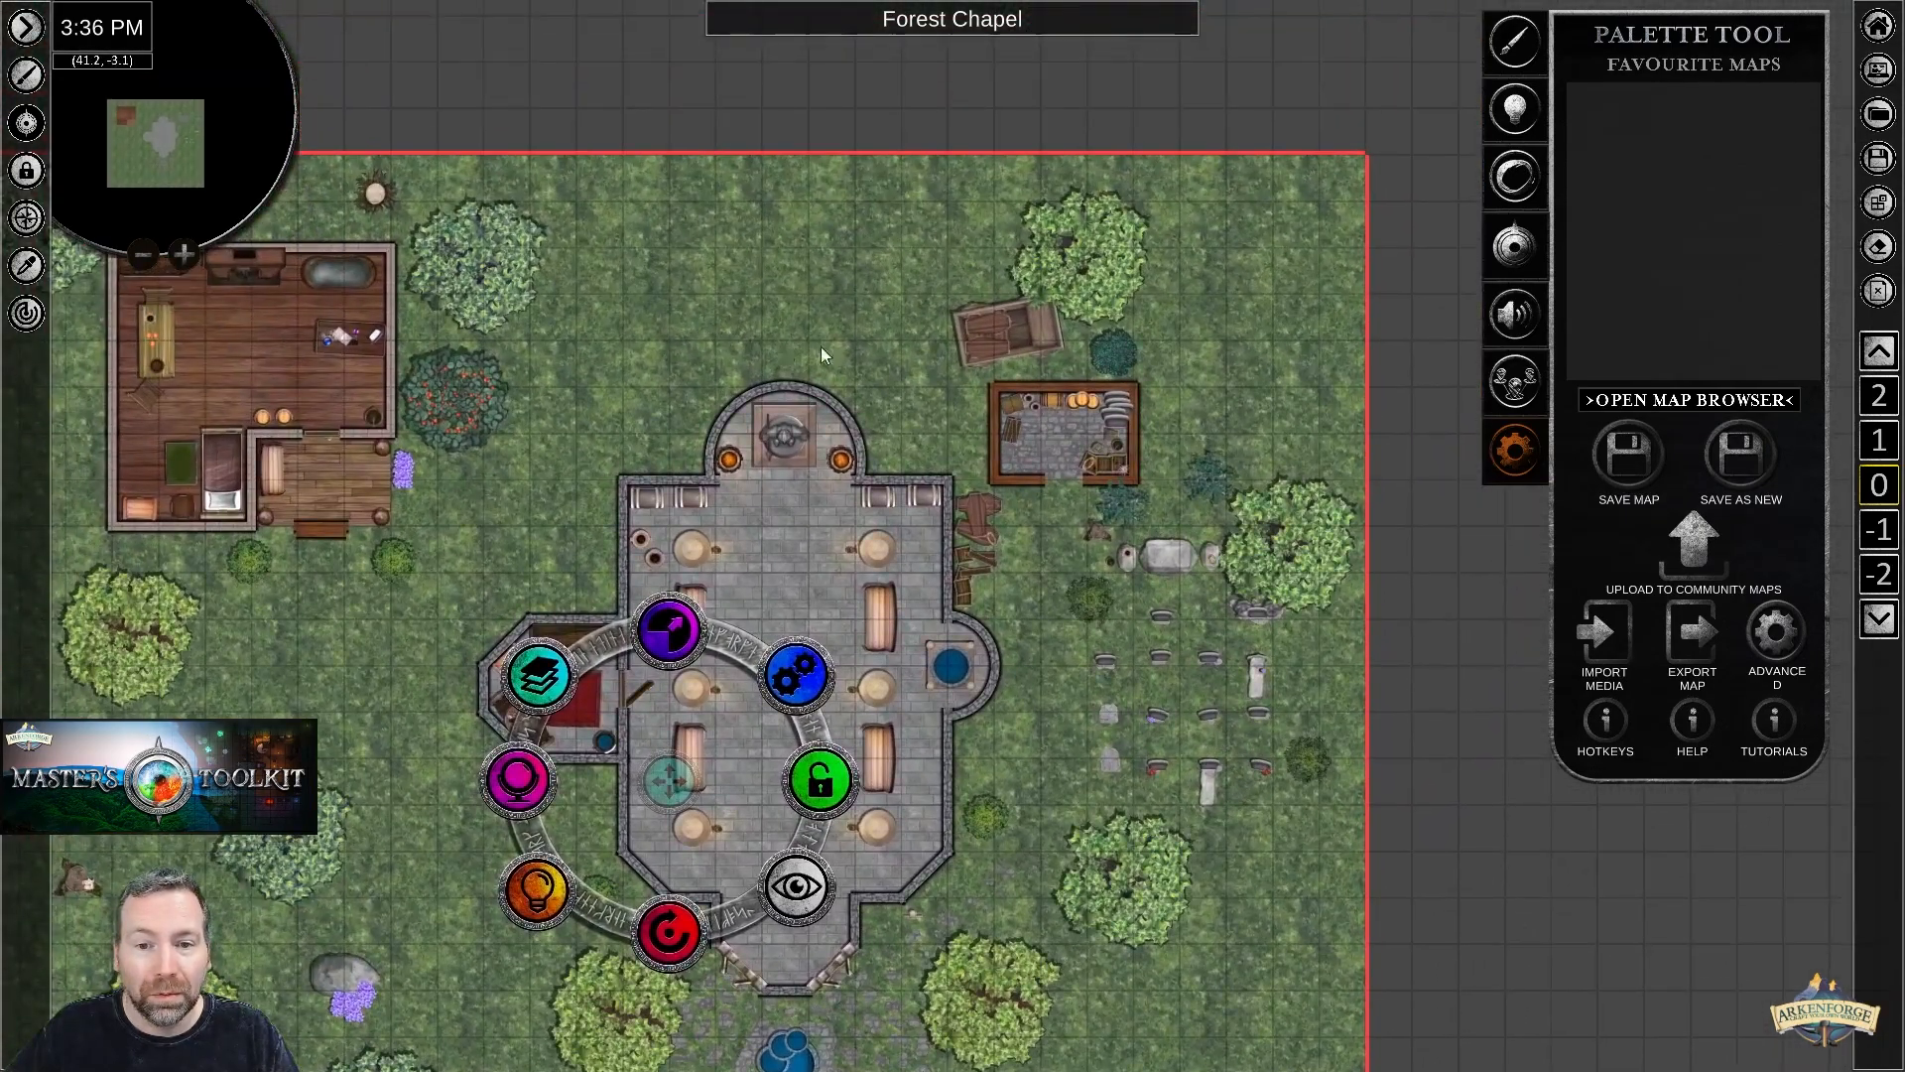
{"action": "middle_click_drag", "start_coordinate": [640, 400], "coordinate": [1103, 409]}
{"action": "middle_click_drag", "start_coordinate": [945, 585], "coordinate": [993, 349]}
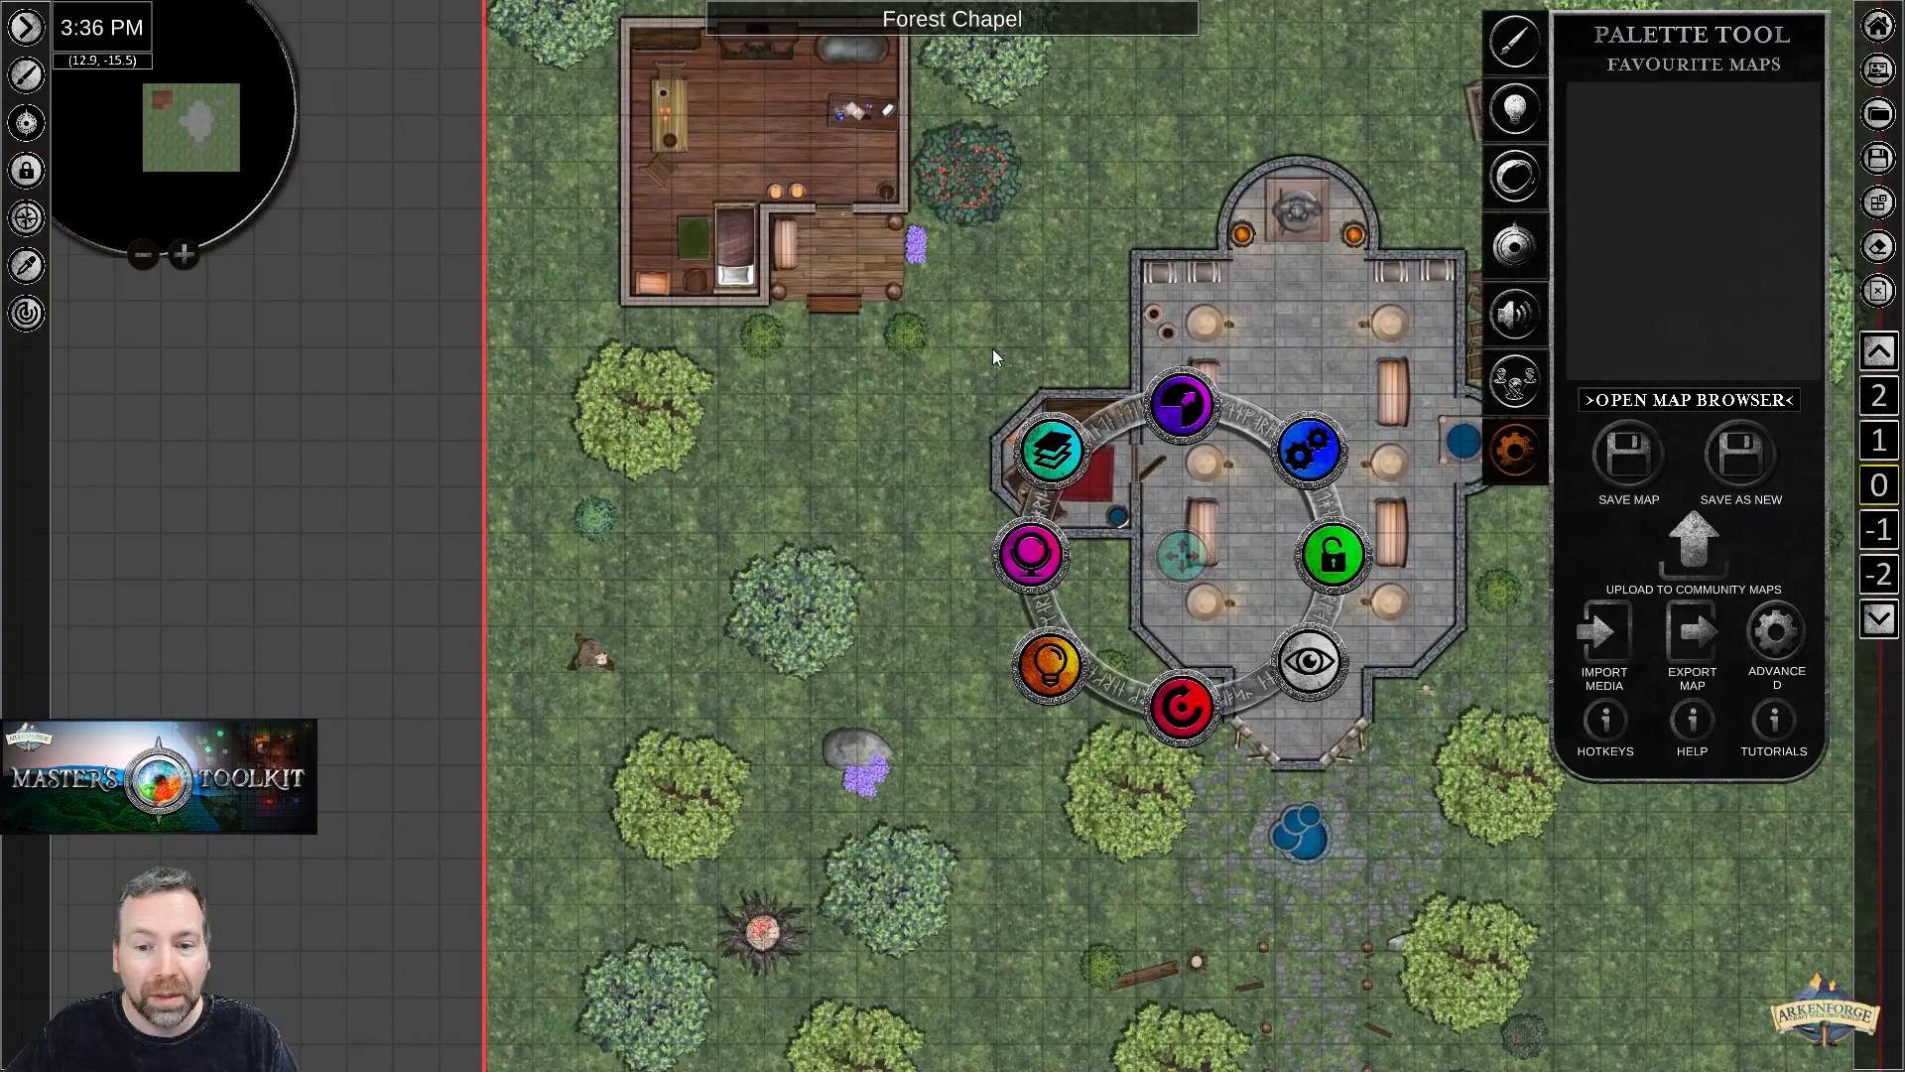
{"action": "middle_click_drag", "start_coordinate": [925, 614], "coordinate": [750, 422]}
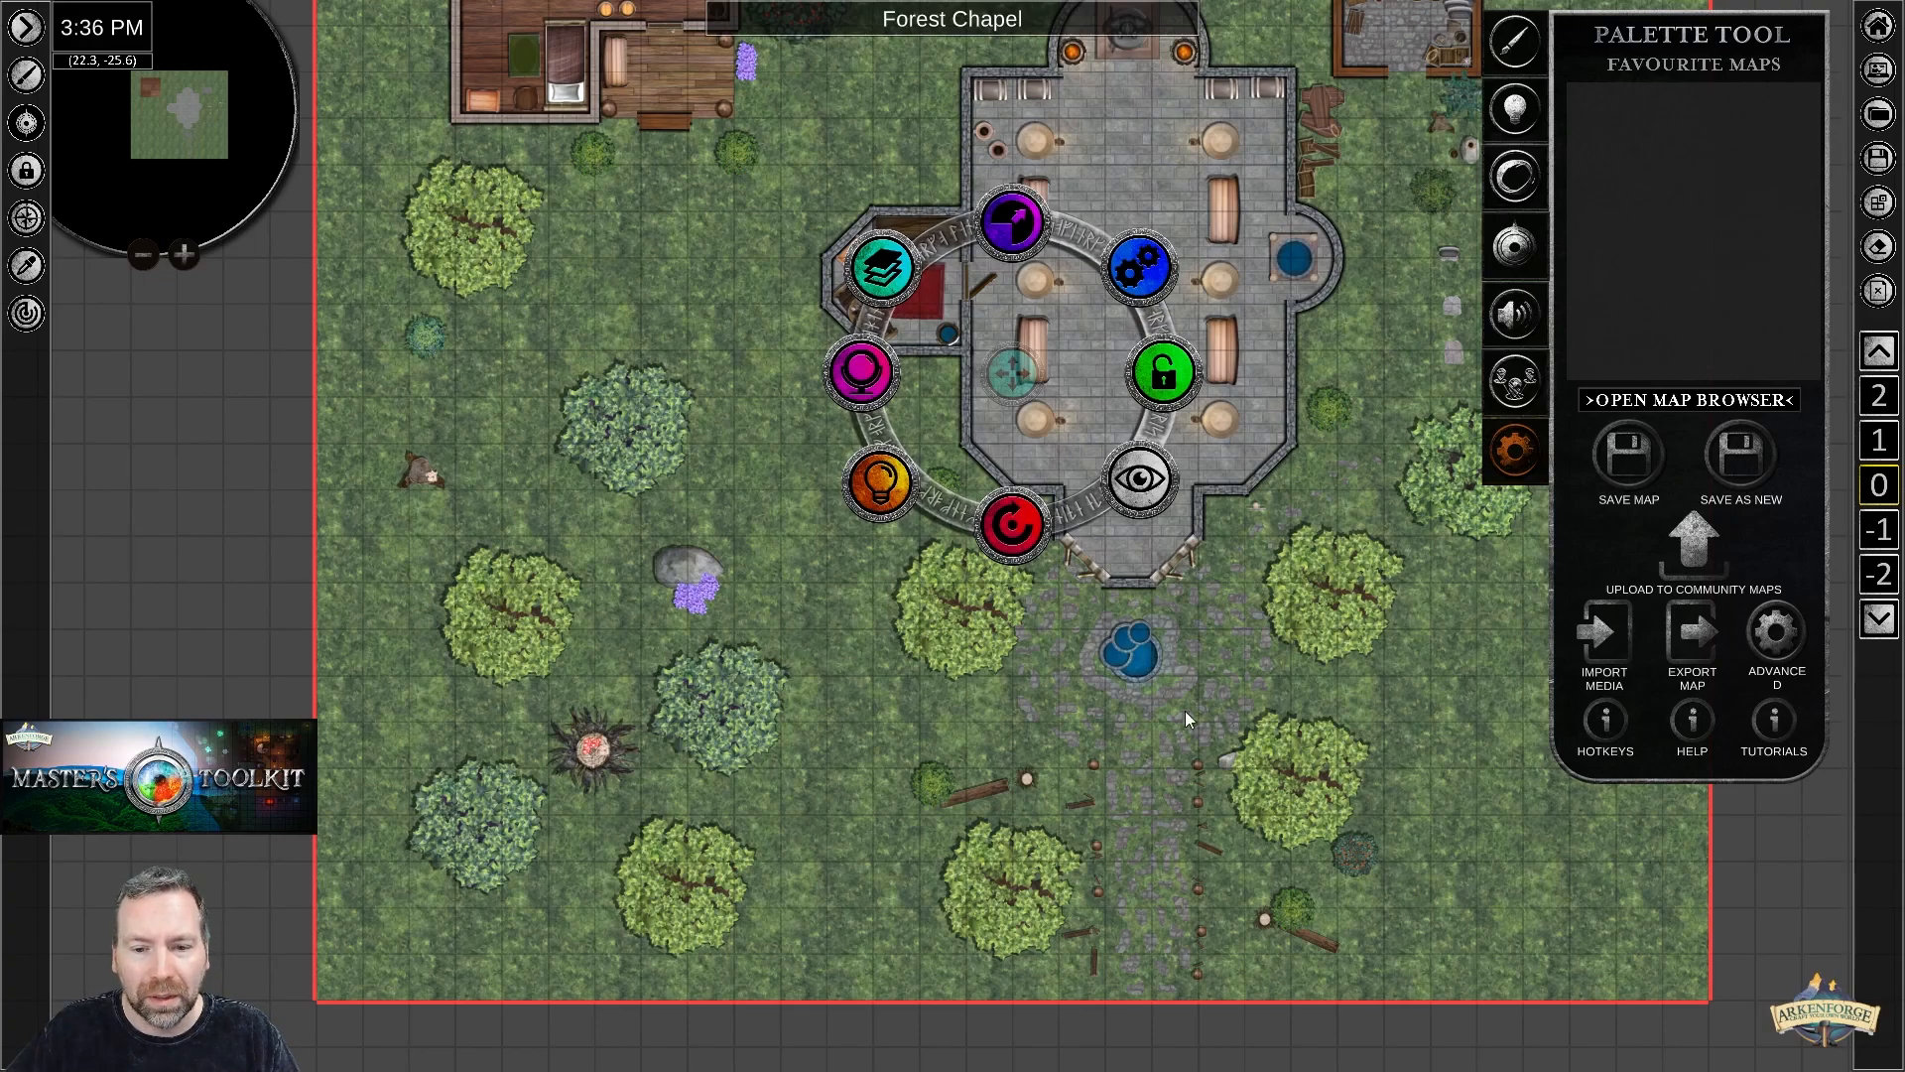
{"action": "middle_click_drag", "start_coordinate": [1180, 635], "coordinate": [1030, 749]}
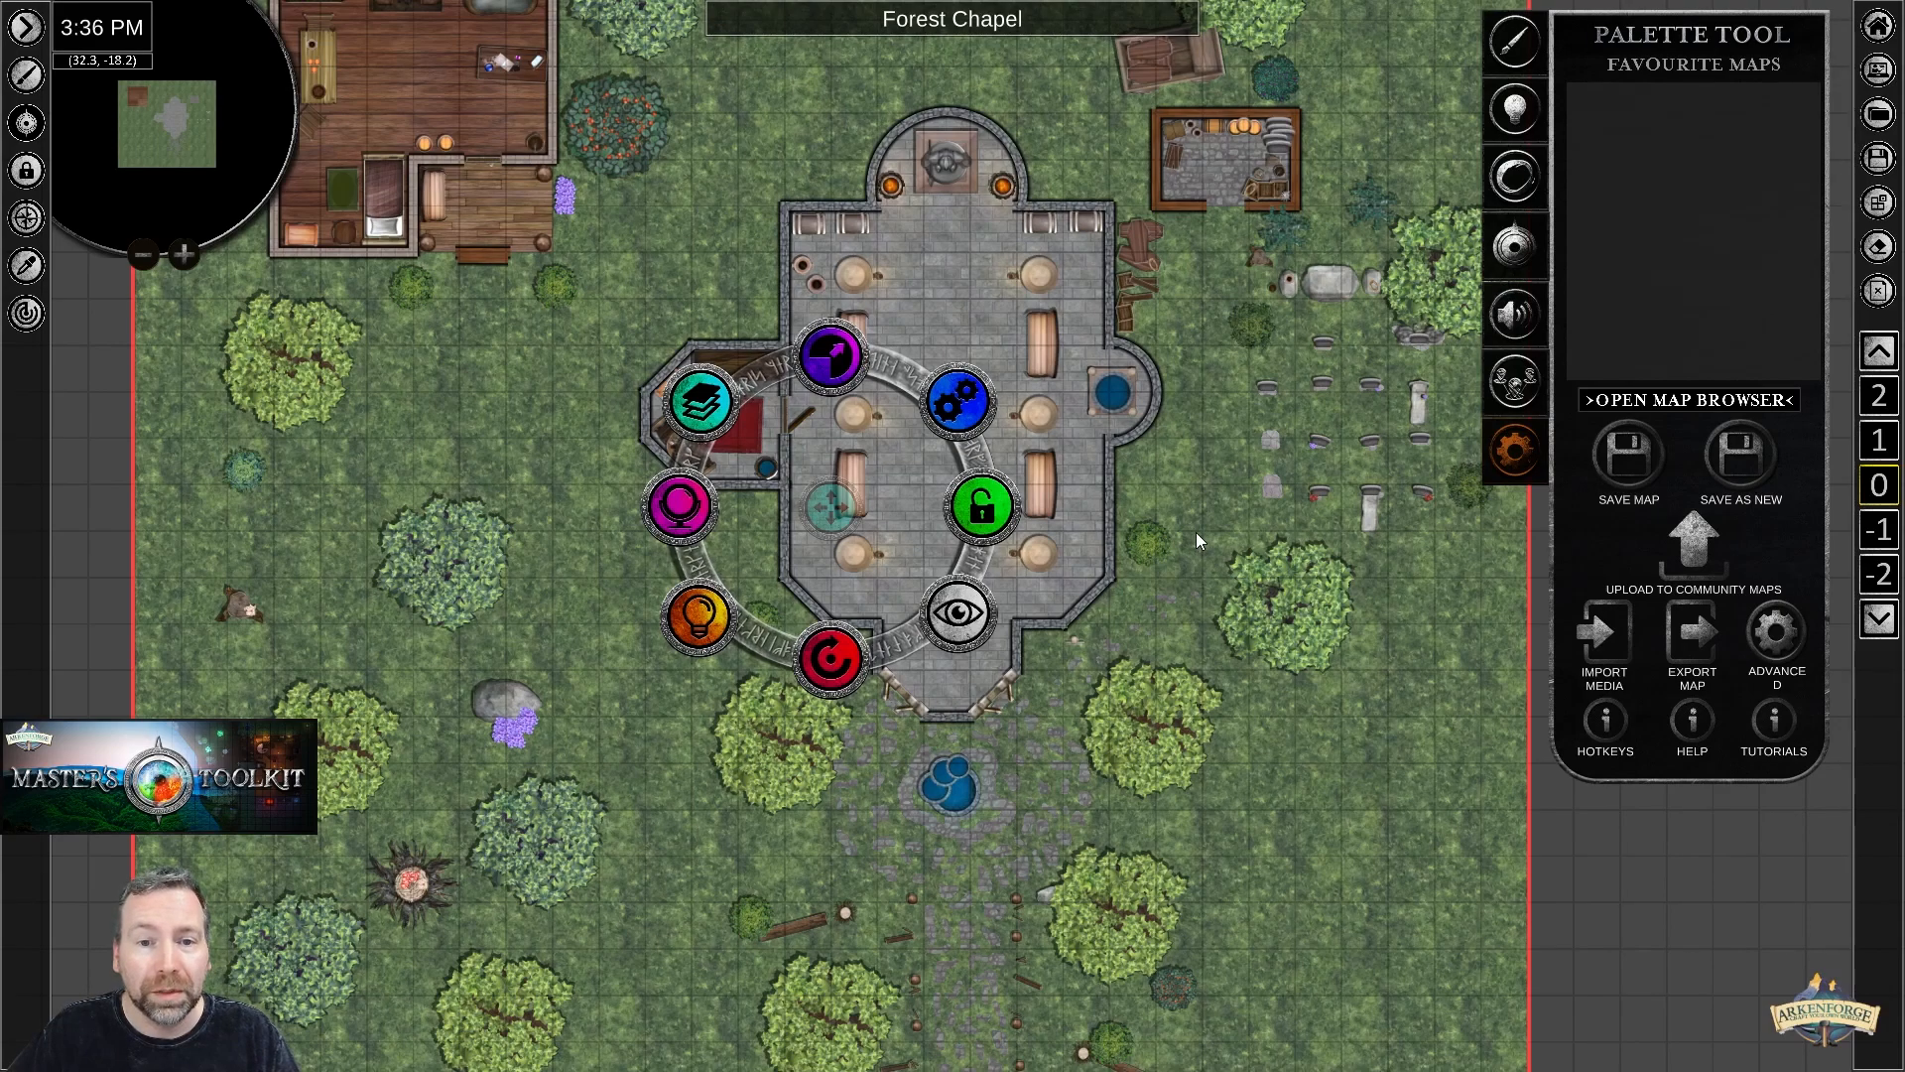
{"action": "middle_click_drag", "start_coordinate": [1206, 377], "coordinate": [1180, 595]}
{"action": "middle_click_drag", "start_coordinate": [690, 484], "coordinate": [696, 329]}
{"action": "middle_click_drag", "start_coordinate": [603, 681], "coordinate": [556, 561]}
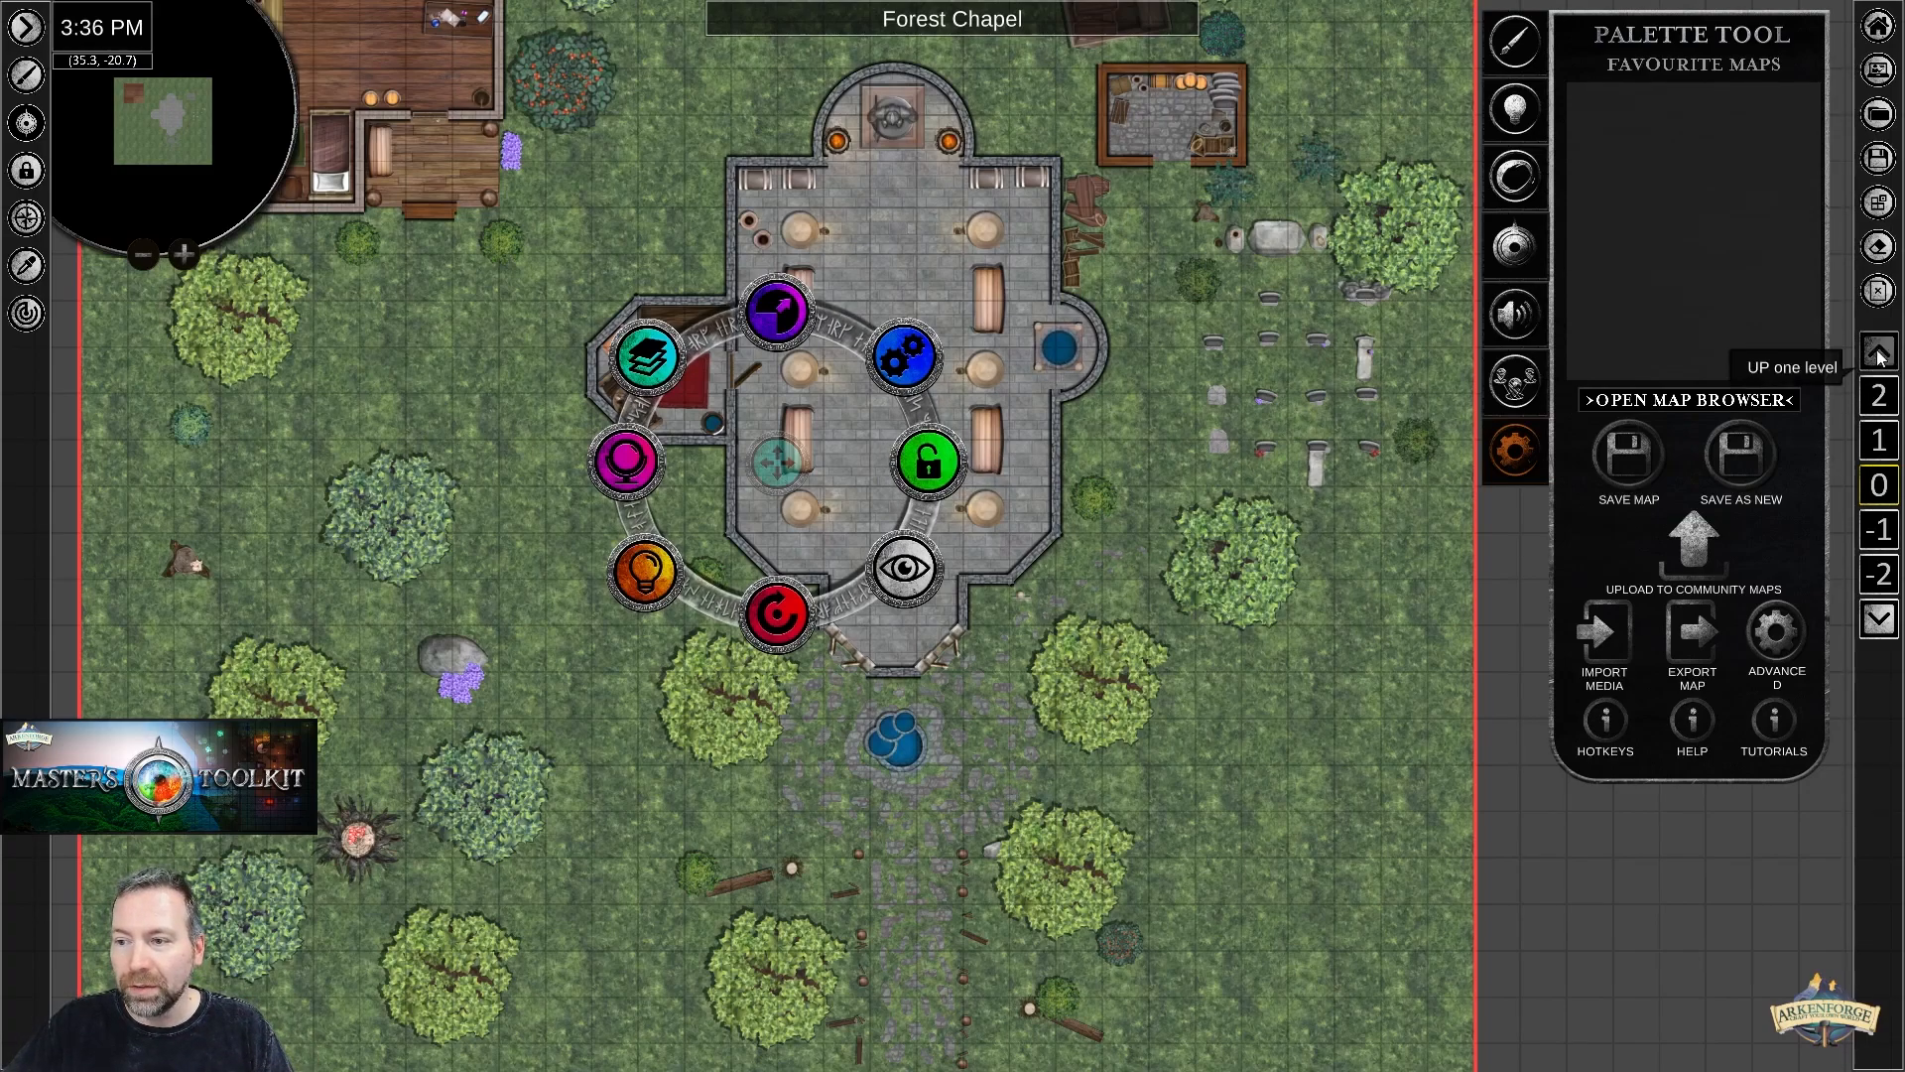
{"action": "left_click", "coordinate": [1883, 532]}
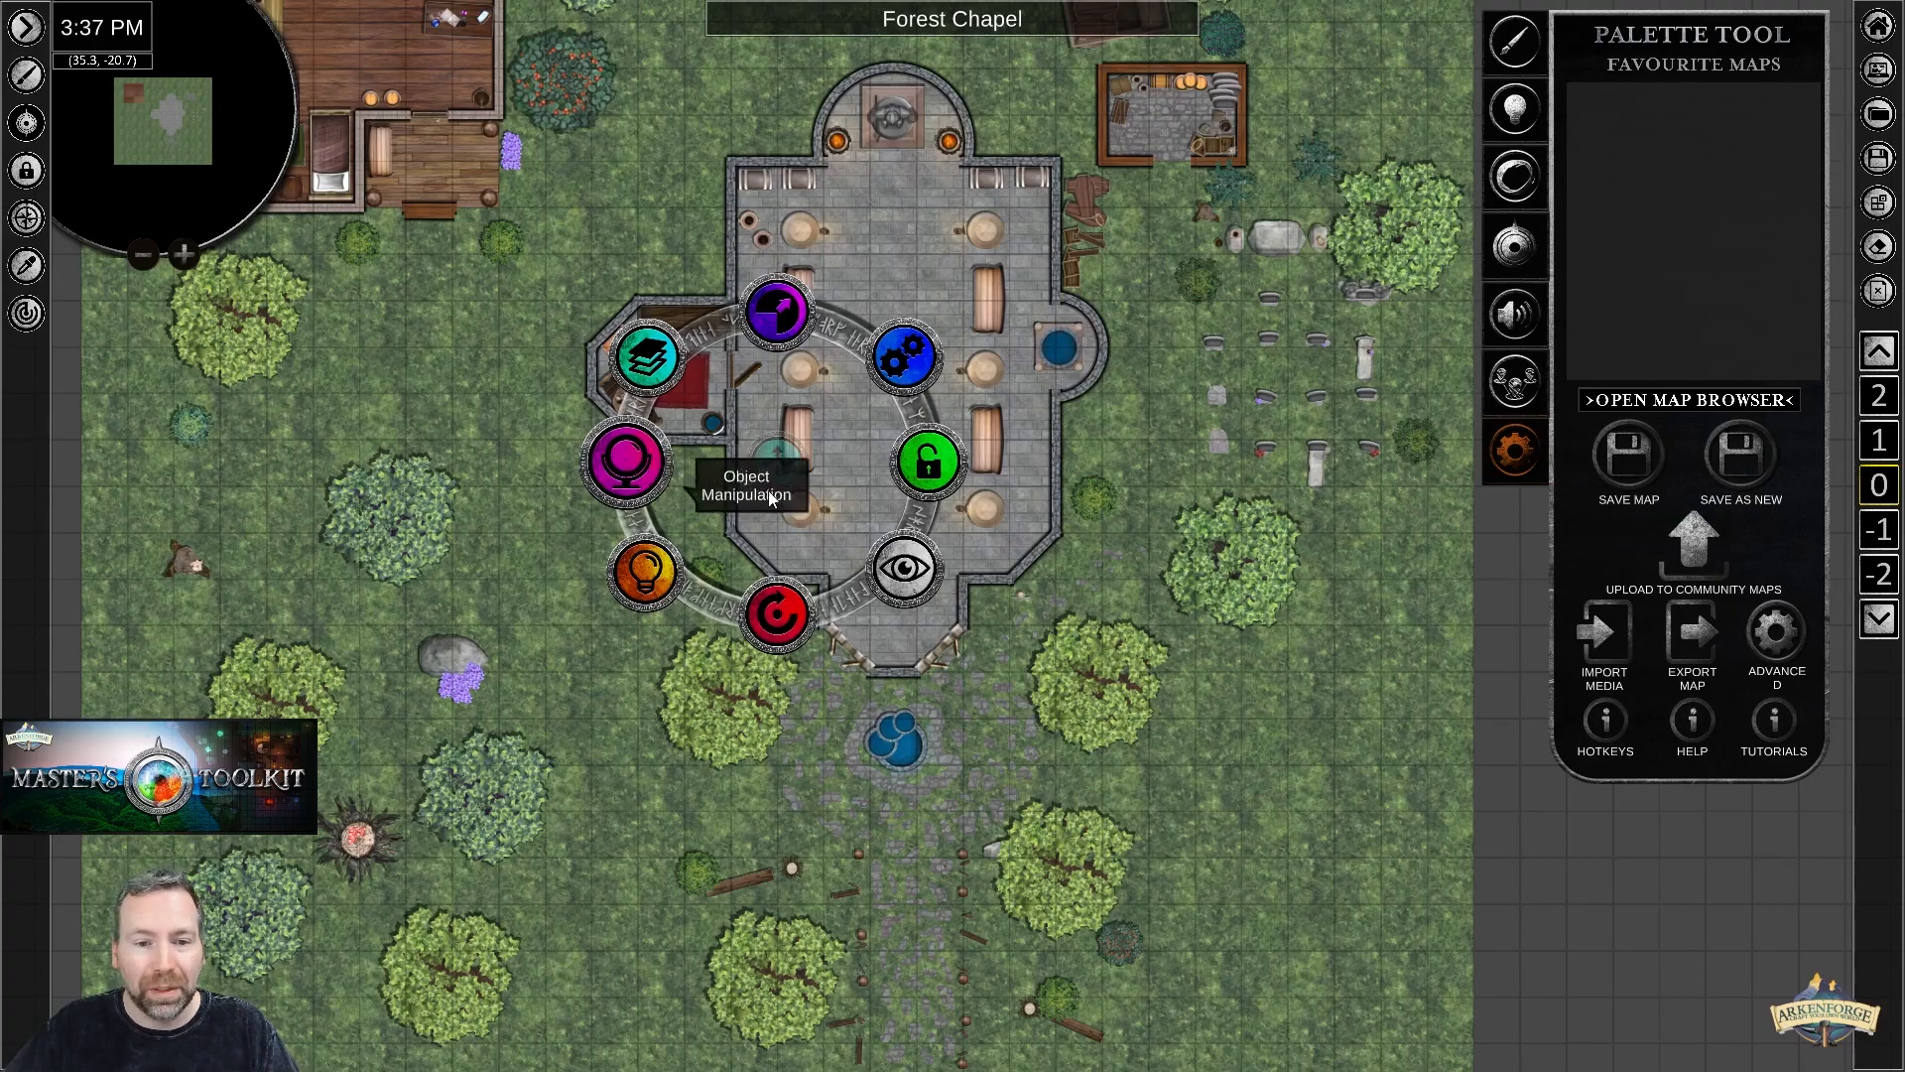
Lower the opacity of the round pillar beside the chapel's side-room door and restore it to full opacity.
{"action": "left_click", "coordinate": [800, 373]}
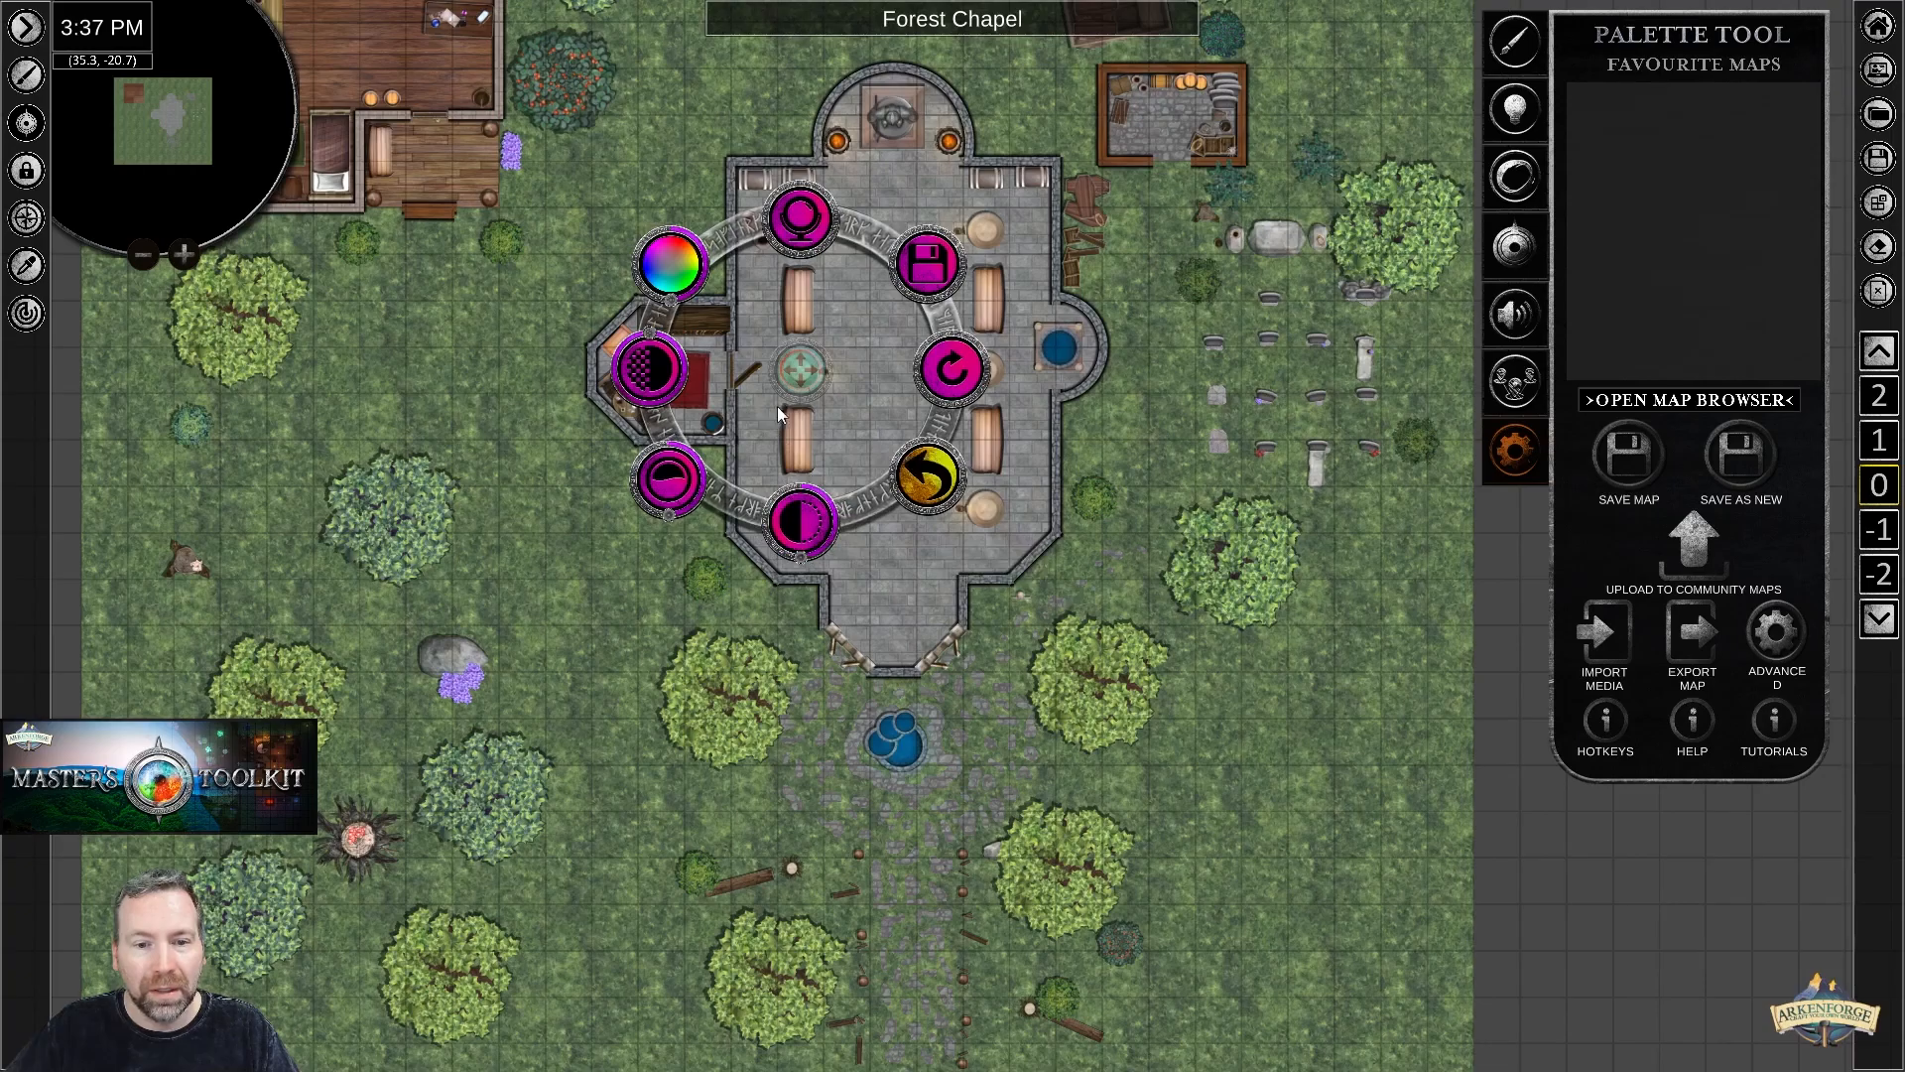
{"action": "scroll", "coordinate": [848, 411], "scroll_direction": "up", "scroll_amount": 2}
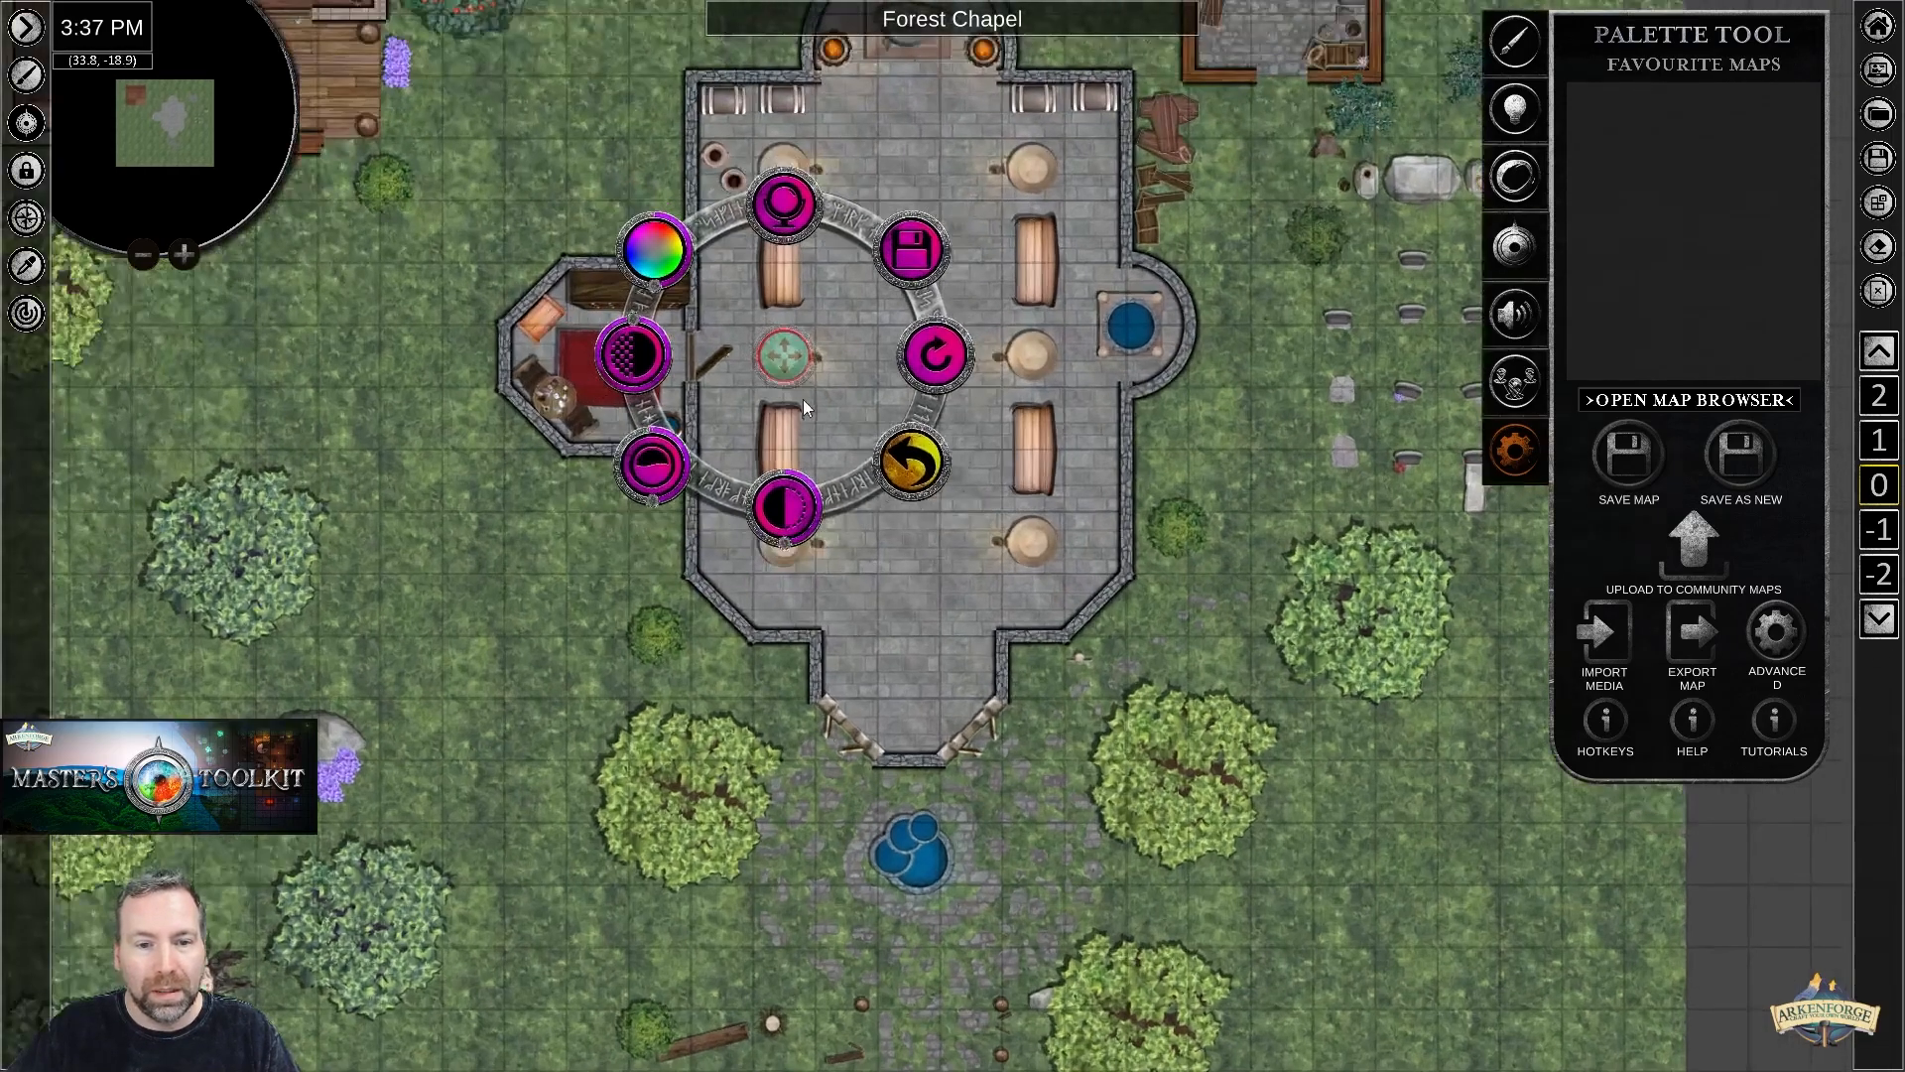
{"action": "scroll", "coordinate": [827, 365], "scroll_direction": "up", "scroll_amount": 2}
{"action": "scroll", "coordinate": [933, 397], "scroll_direction": "up", "scroll_amount": 1}
{"action": "middle_click_drag", "start_coordinate": [916, 361], "coordinate": [1086, 532]}
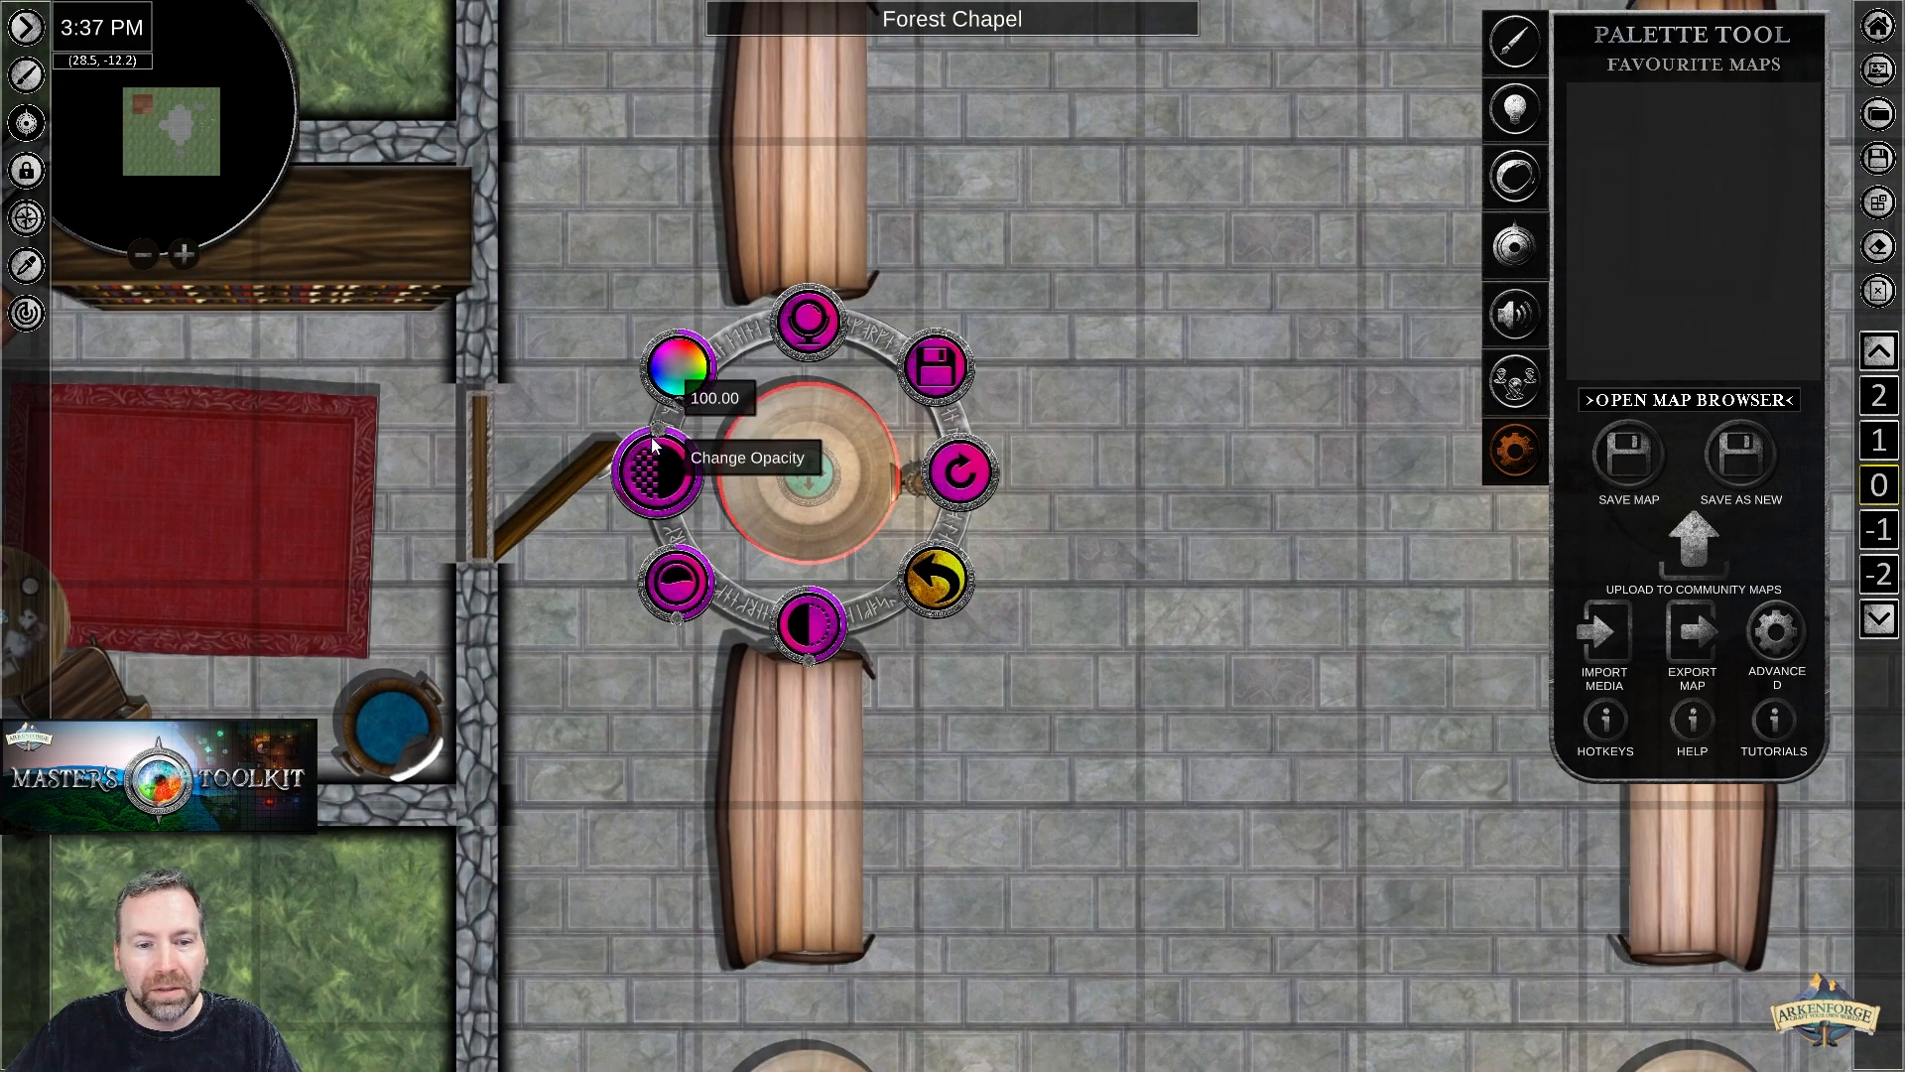
{"action": "left_click_drag", "start_coordinate": [655, 436], "coordinate": [706, 488]}
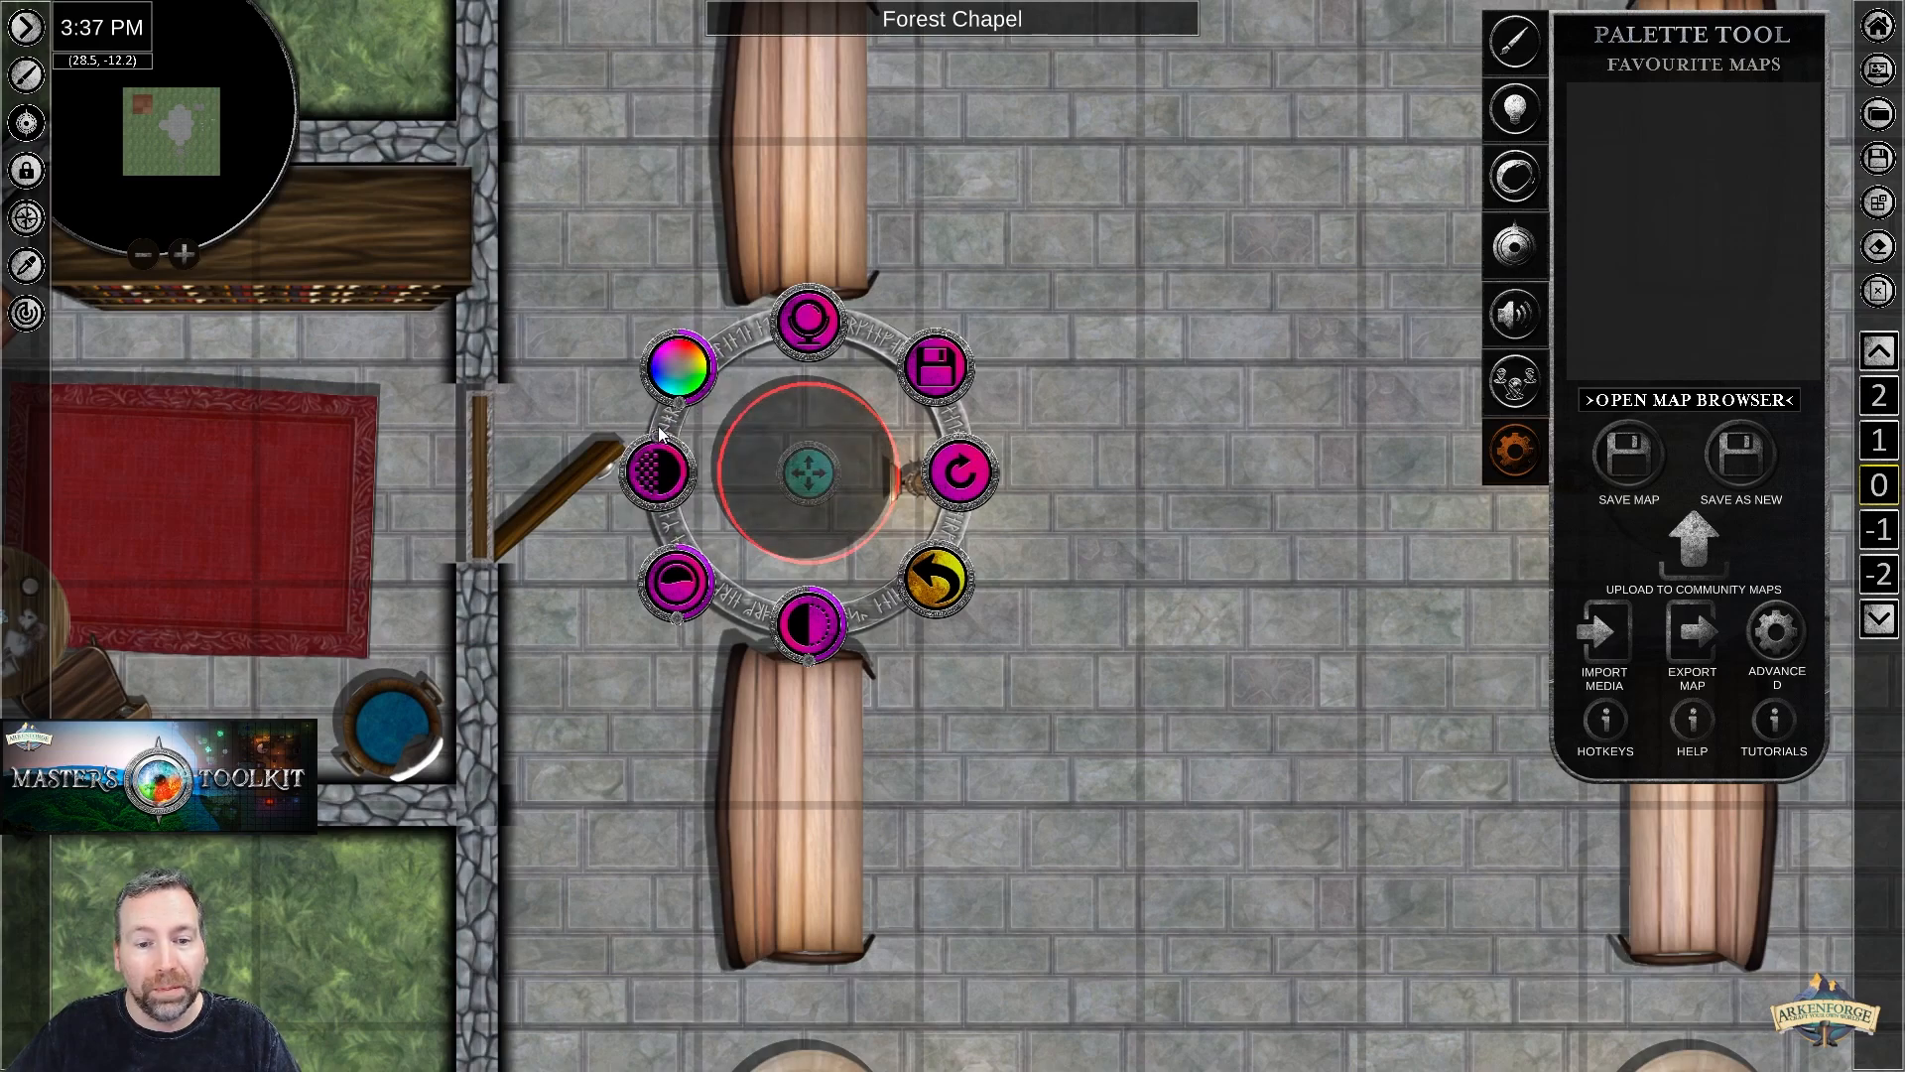
{"action": "left_click_drag", "start_coordinate": [664, 434], "coordinate": [643, 452]}
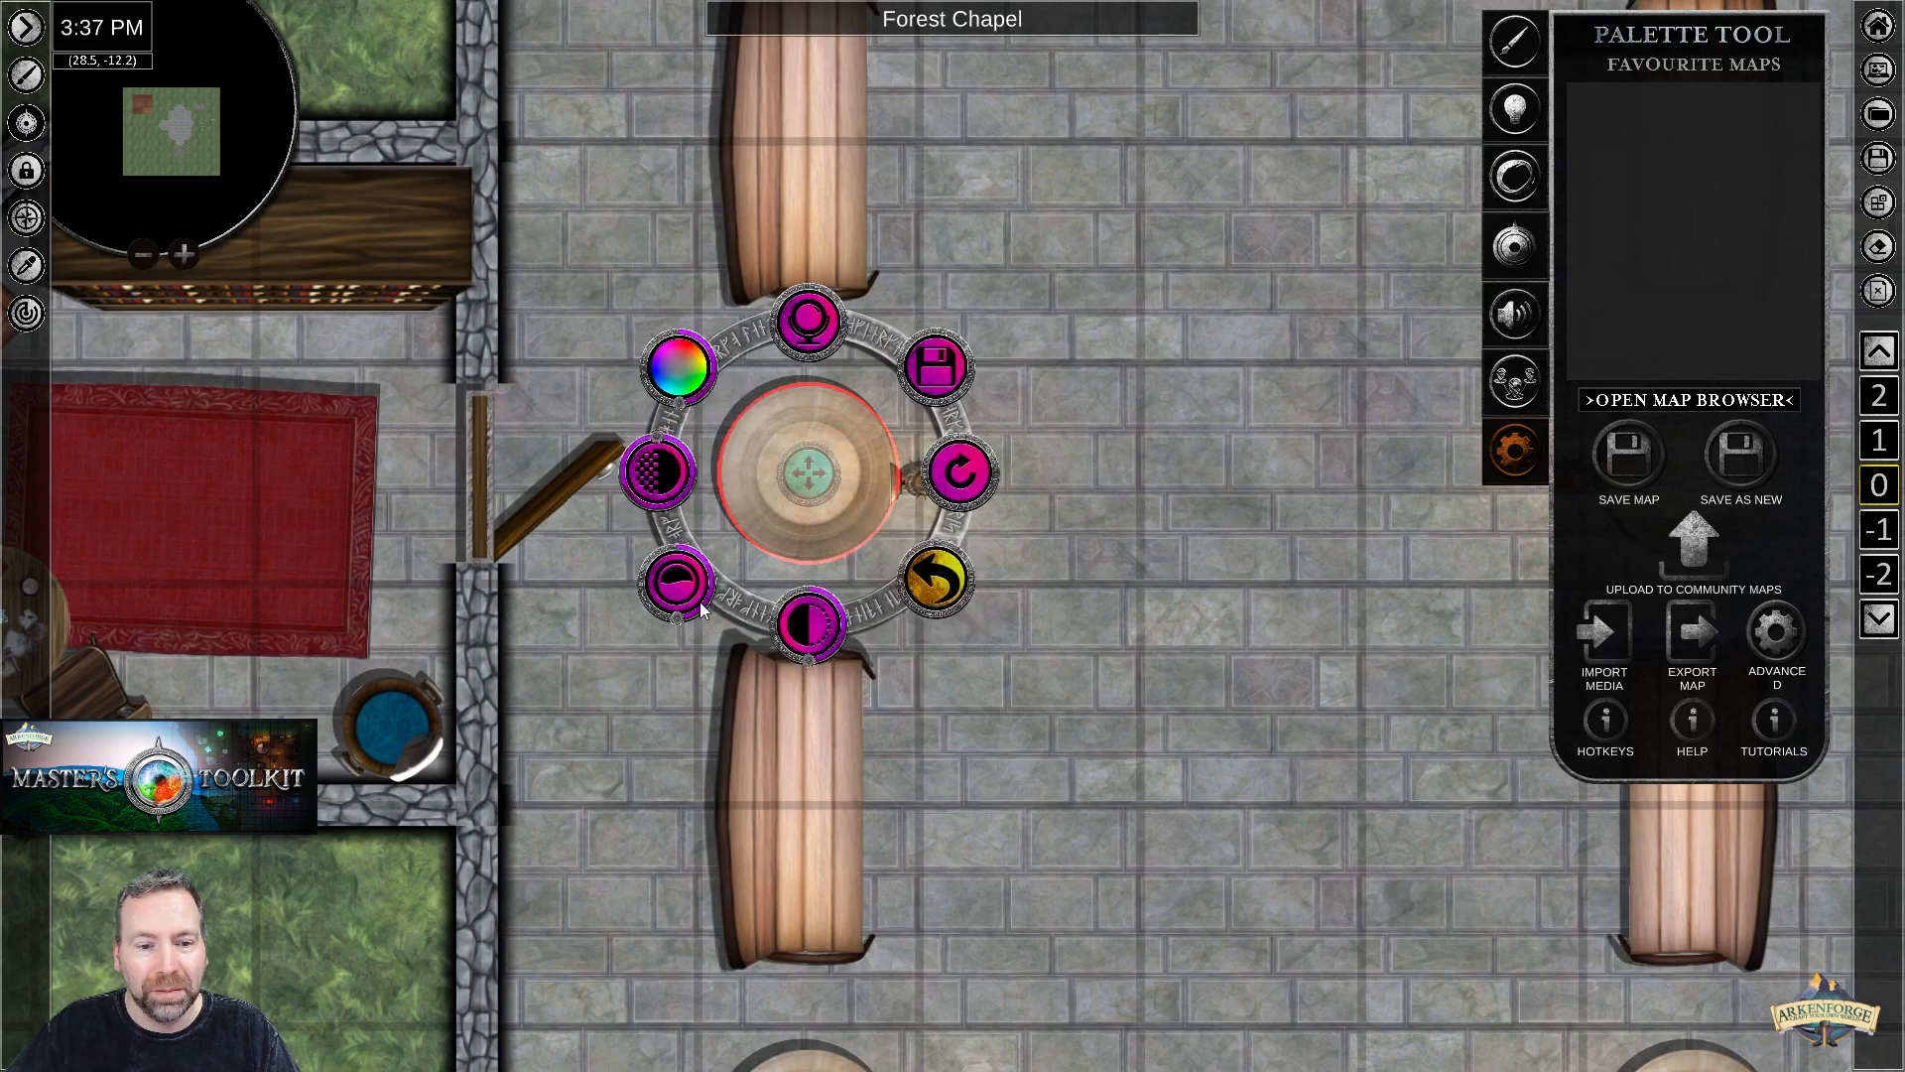
Try the round pillar's two remaining appearance sliders and show its mirroring options.
{"action": "left_click_drag", "start_coordinate": [672, 579], "coordinate": [708, 643]}
{"action": "left_click_drag", "start_coordinate": [843, 642], "coordinate": [808, 663]}
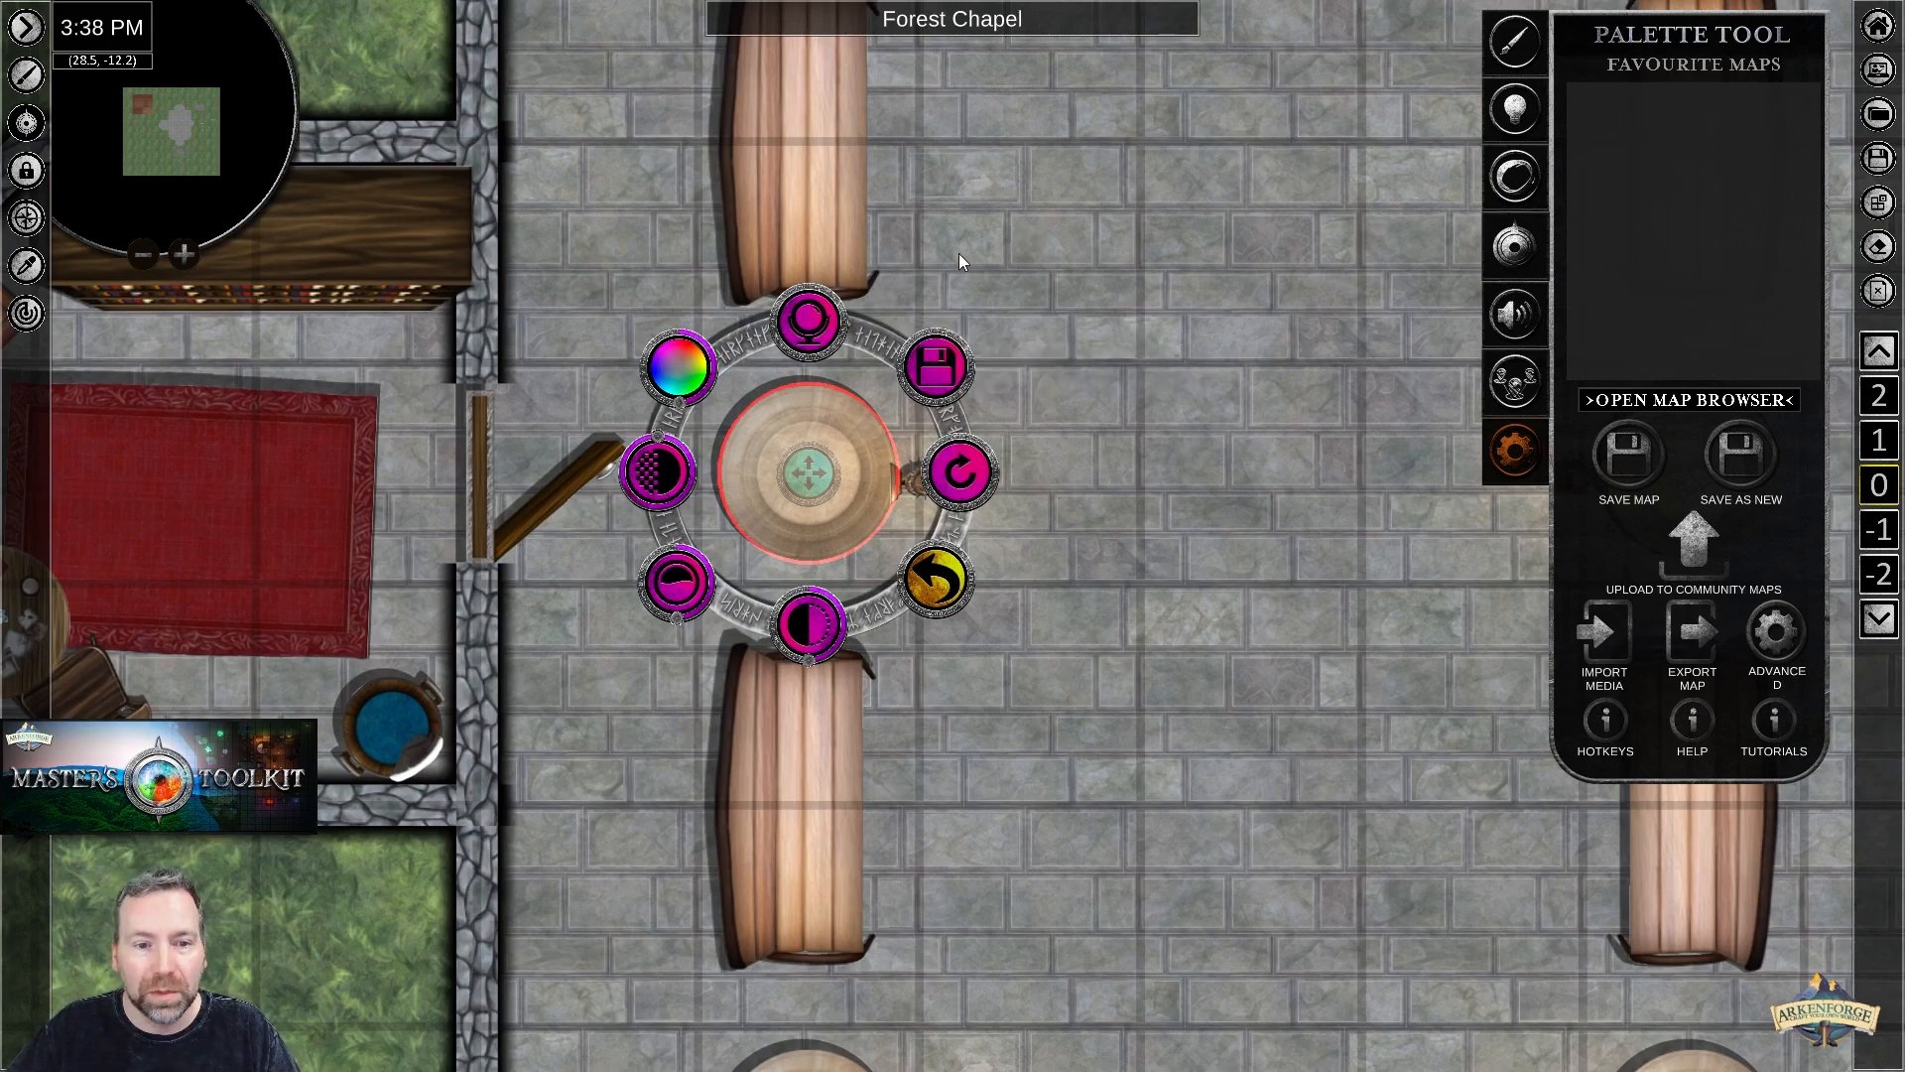
{"action": "left_click", "coordinate": [834, 327]}
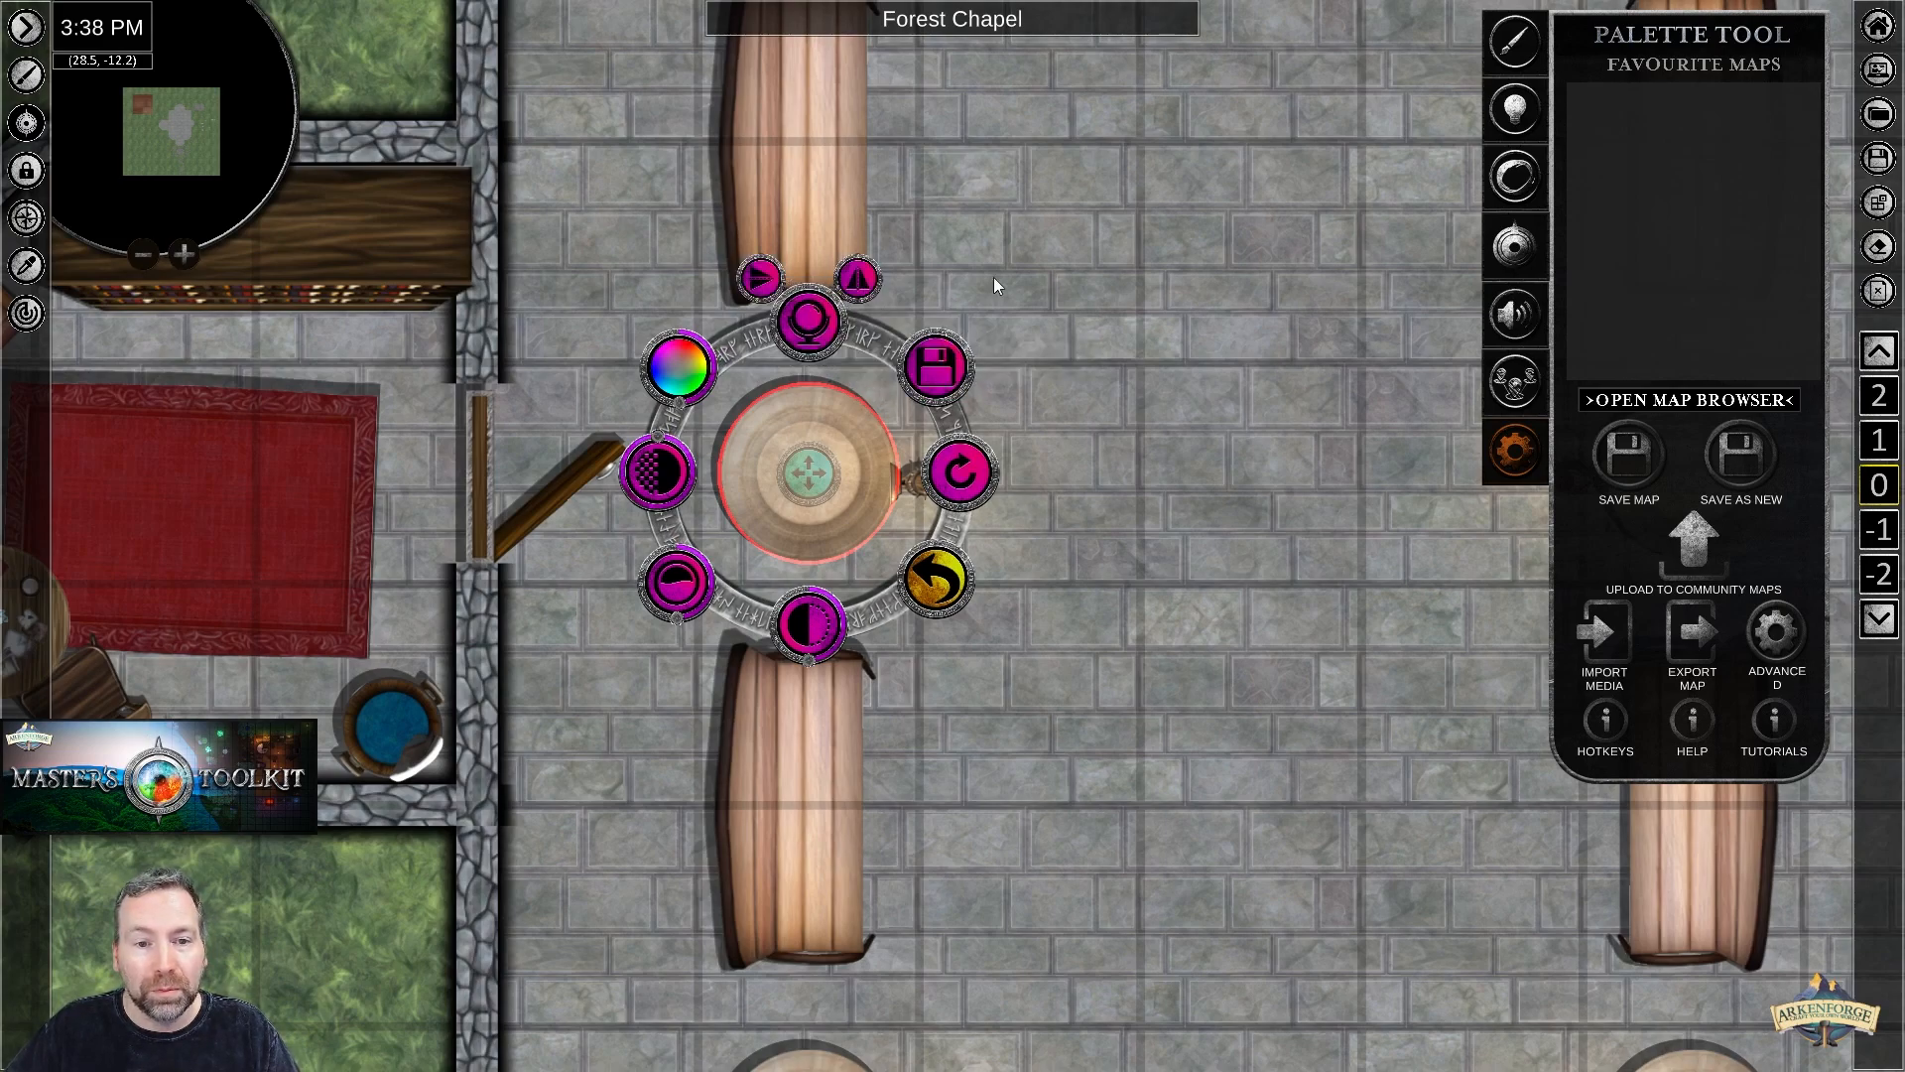
Try mirroring the wooden pew just below the pillar horizontally and vertically, flipping it back to its original orientation.
{"action": "left_click", "coordinate": [788, 782]}
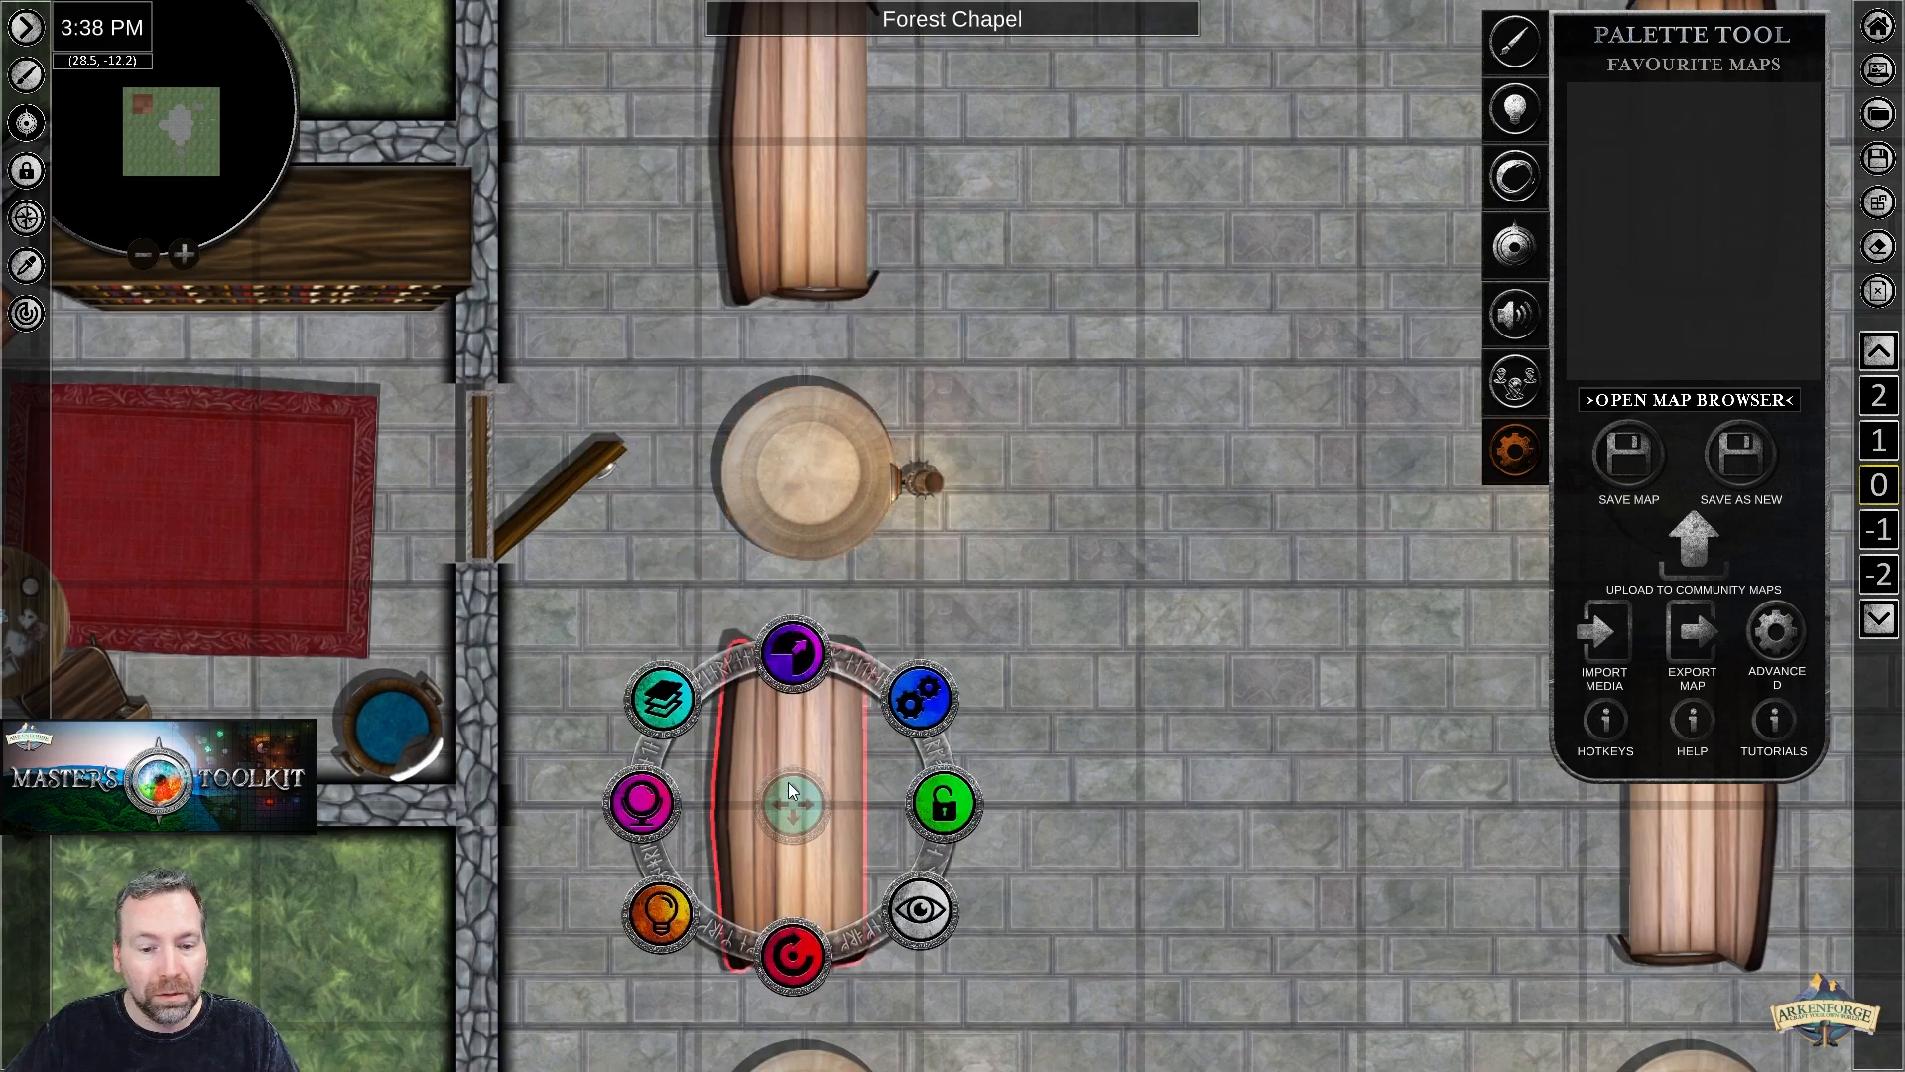
{"action": "middle_click_drag", "start_coordinate": [988, 589], "coordinate": [1080, 353]}
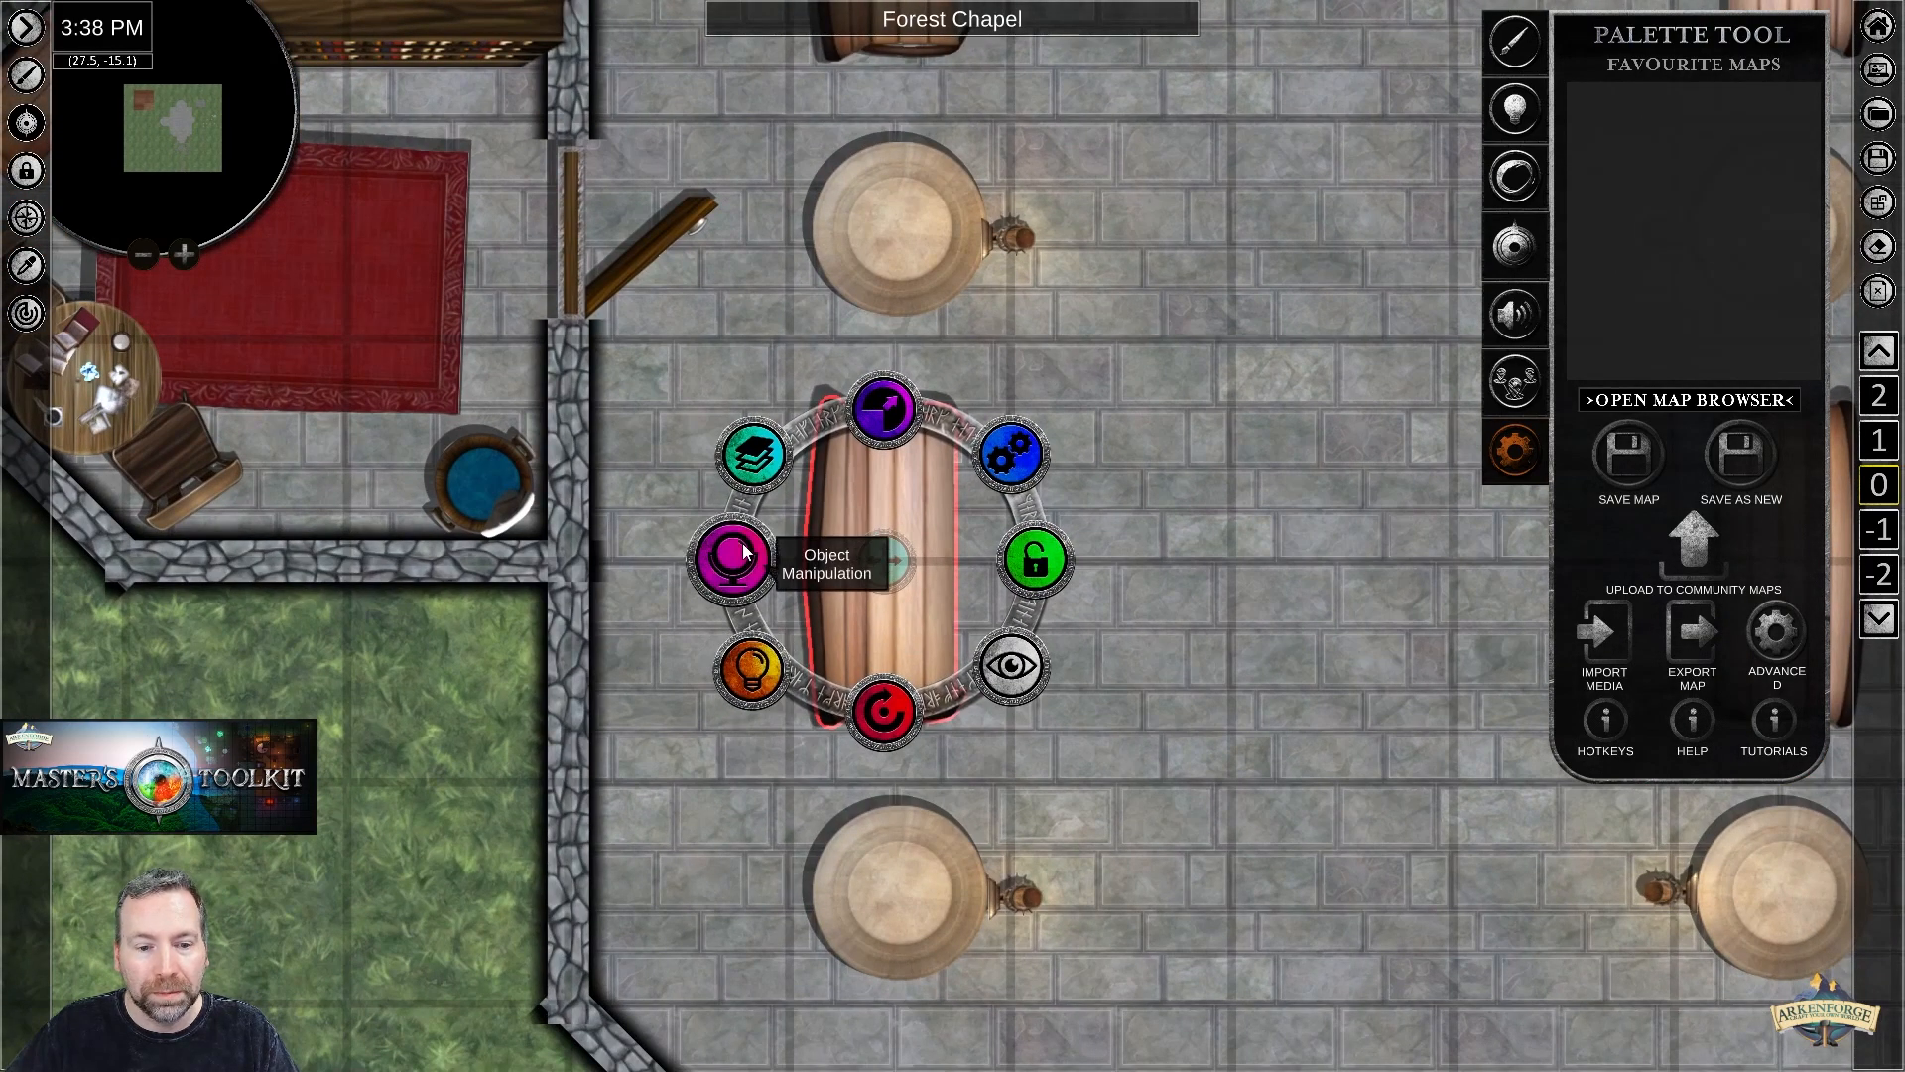
{"action": "left_click", "coordinate": [733, 565]}
{"action": "left_click", "coordinate": [893, 401]}
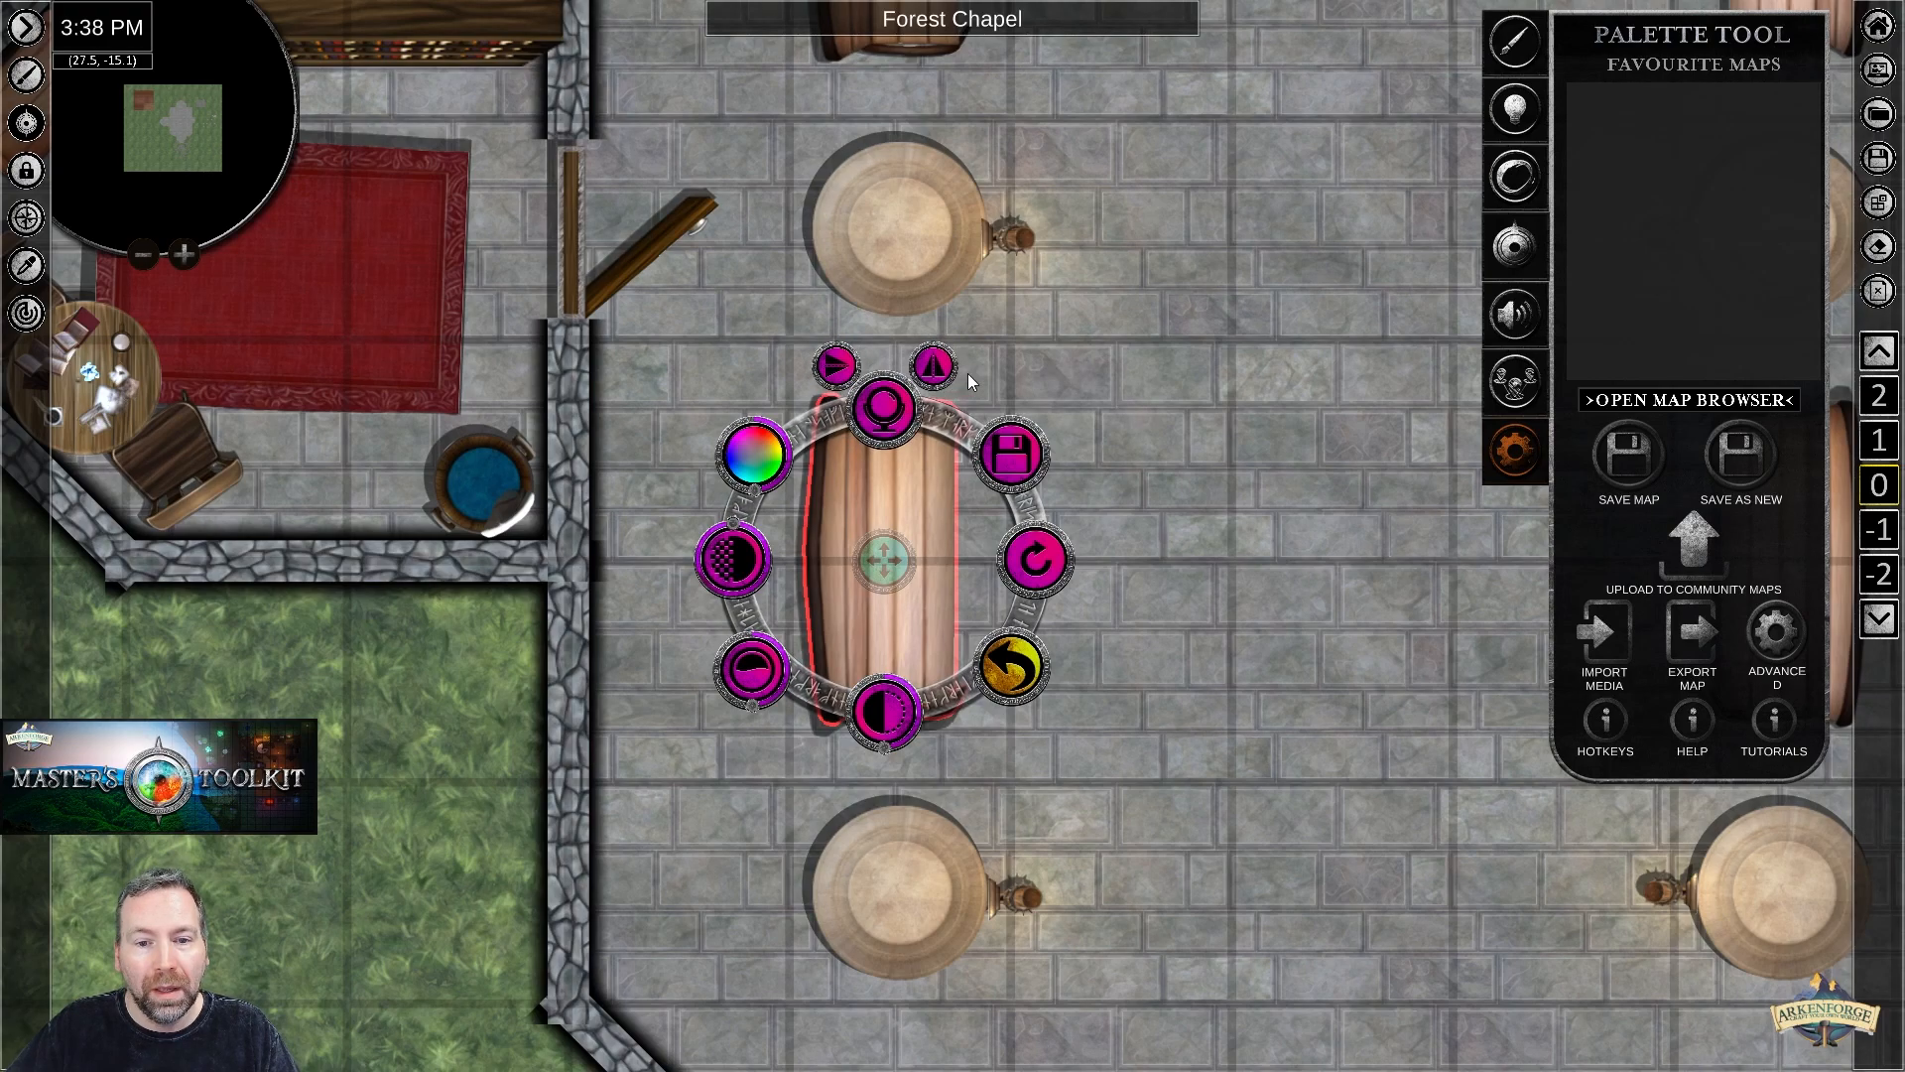
{"action": "left_click", "coordinate": [938, 369]}
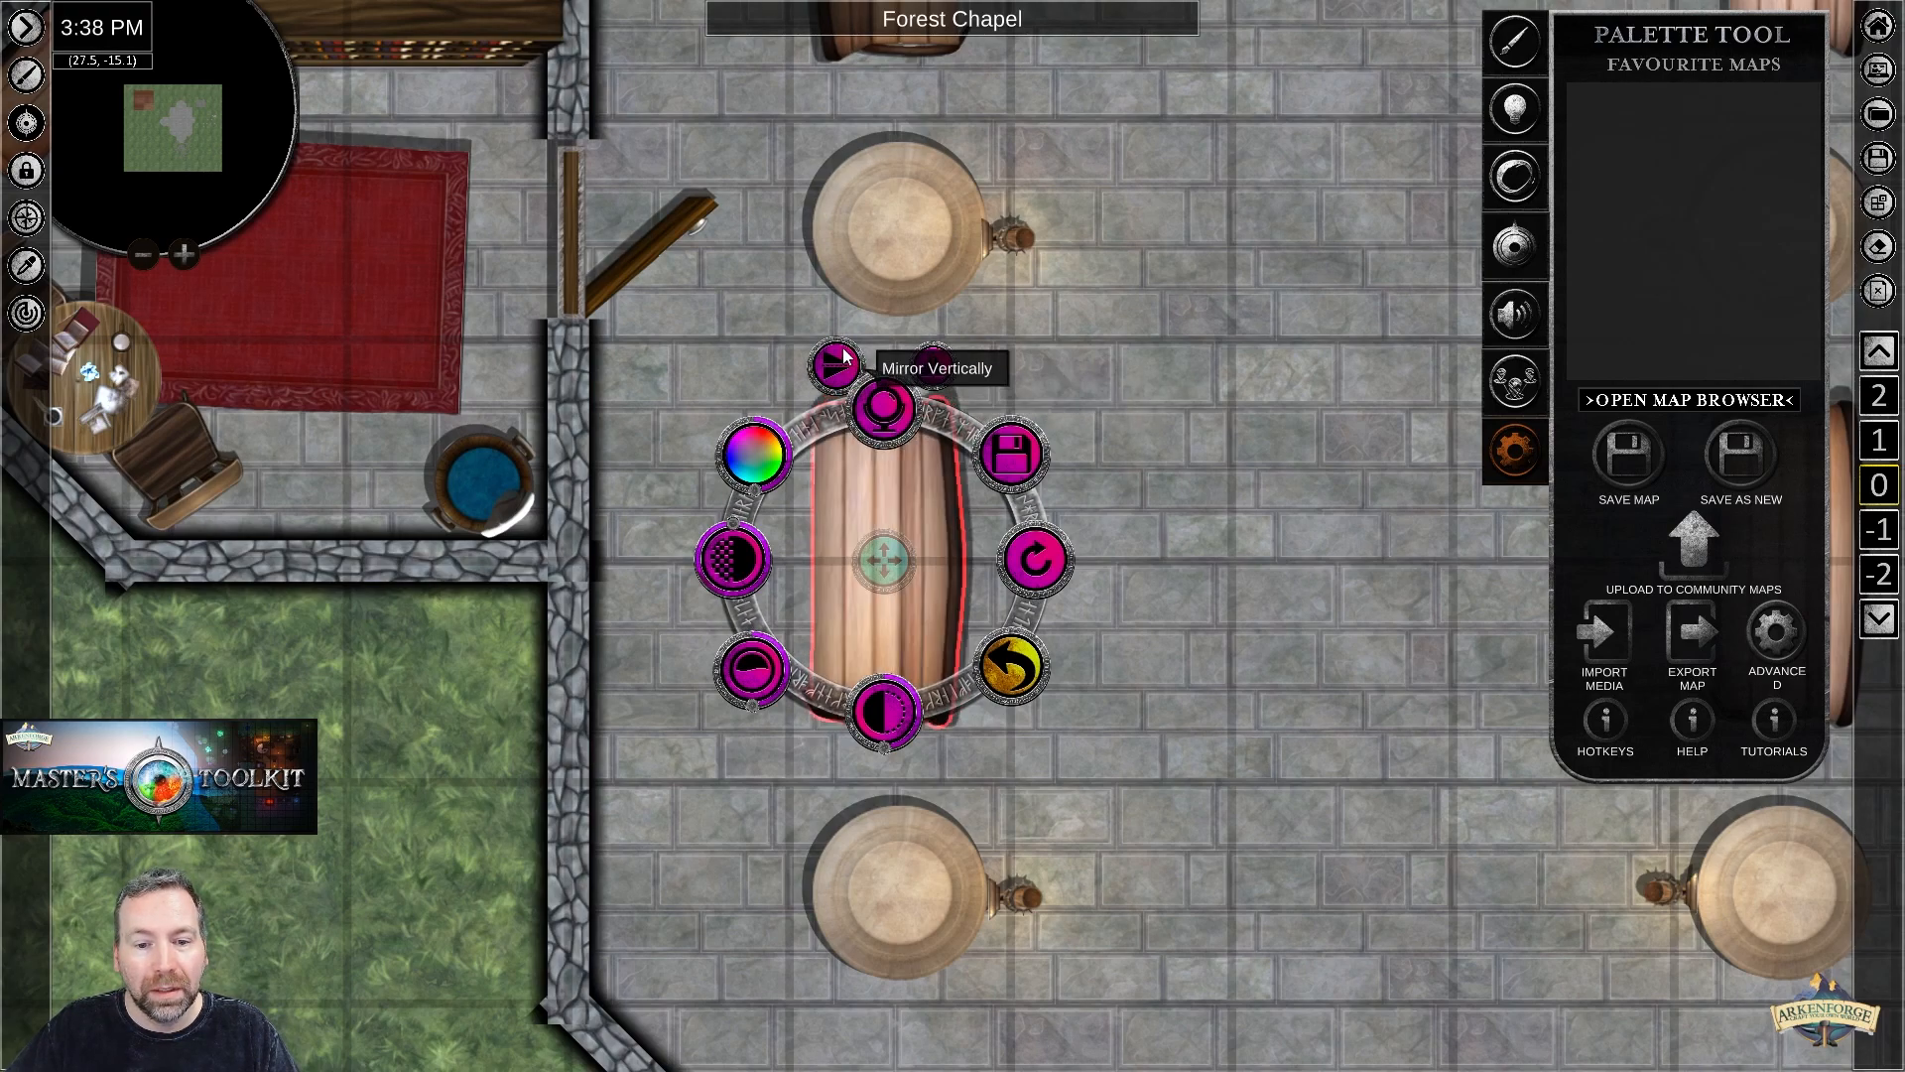
{"action": "left_click", "coordinate": [839, 370]}
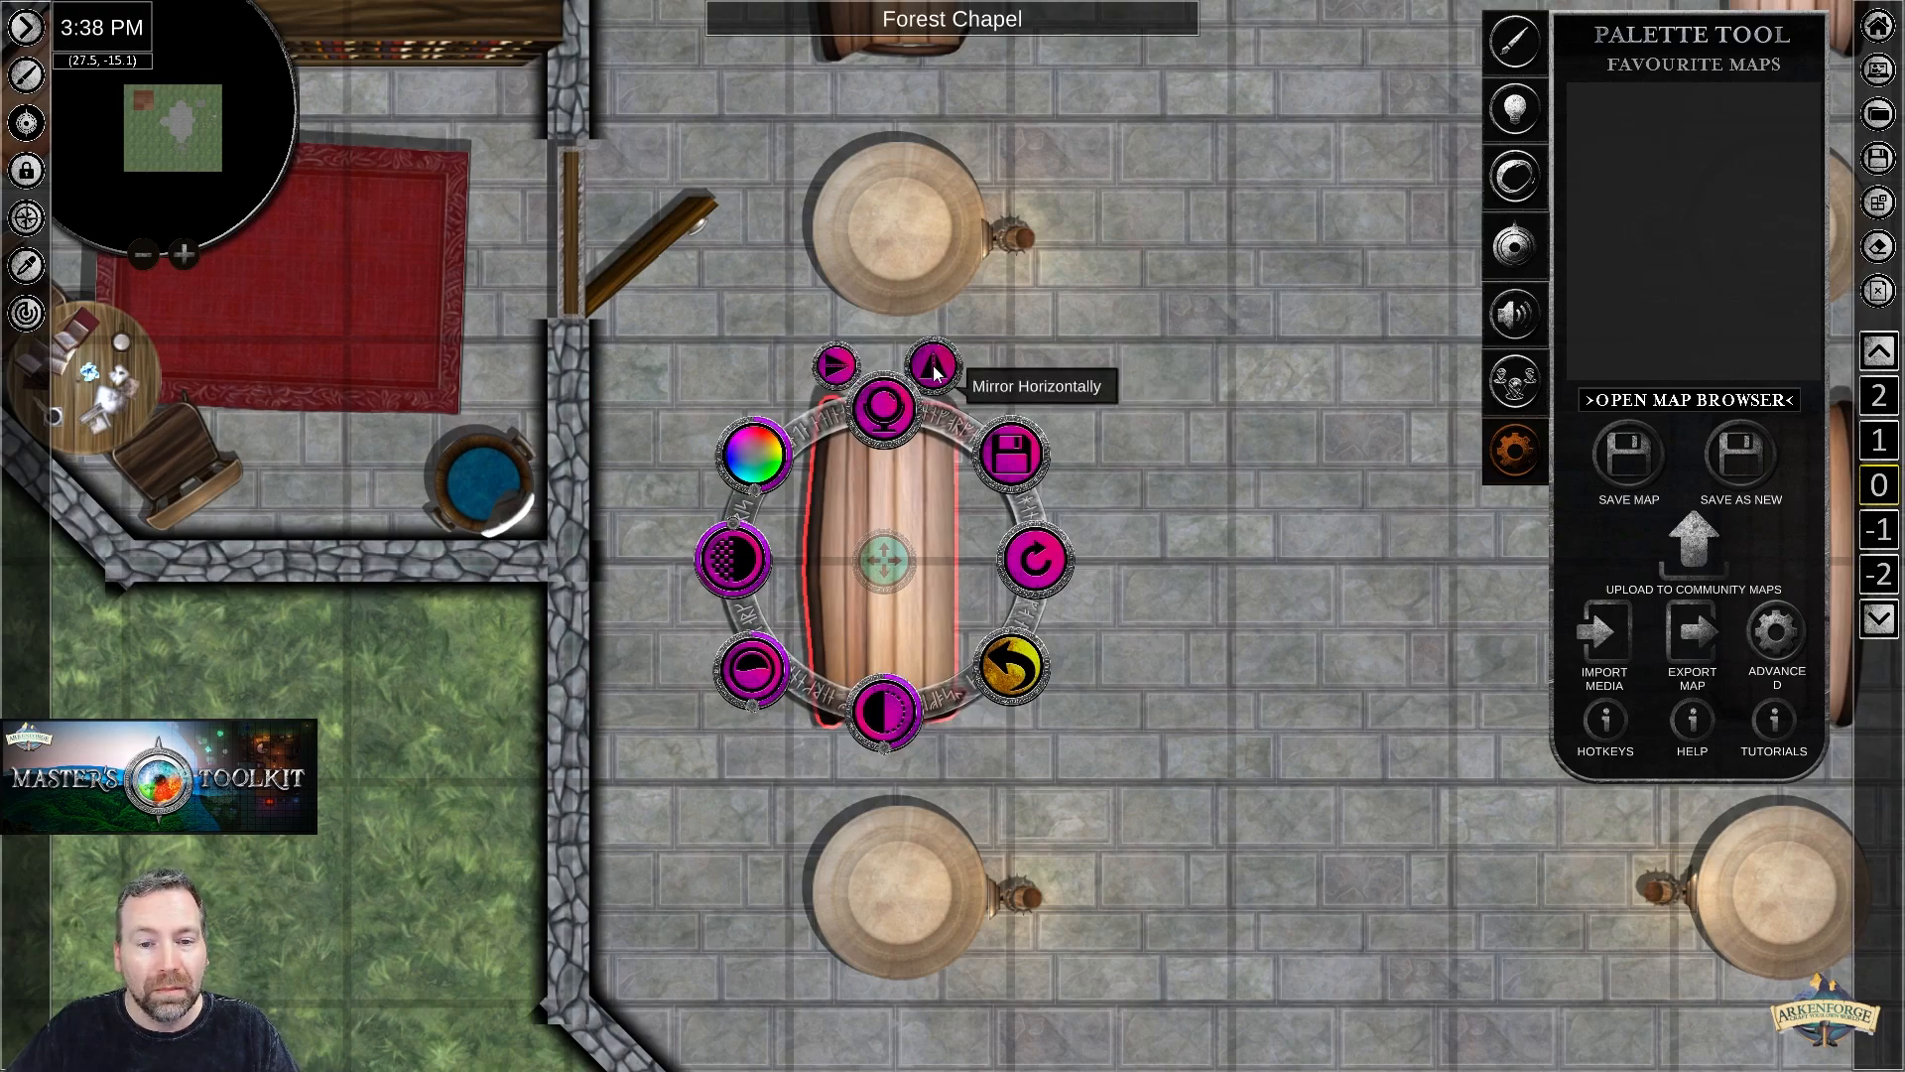
{"action": "left_click", "coordinate": [931, 369]}
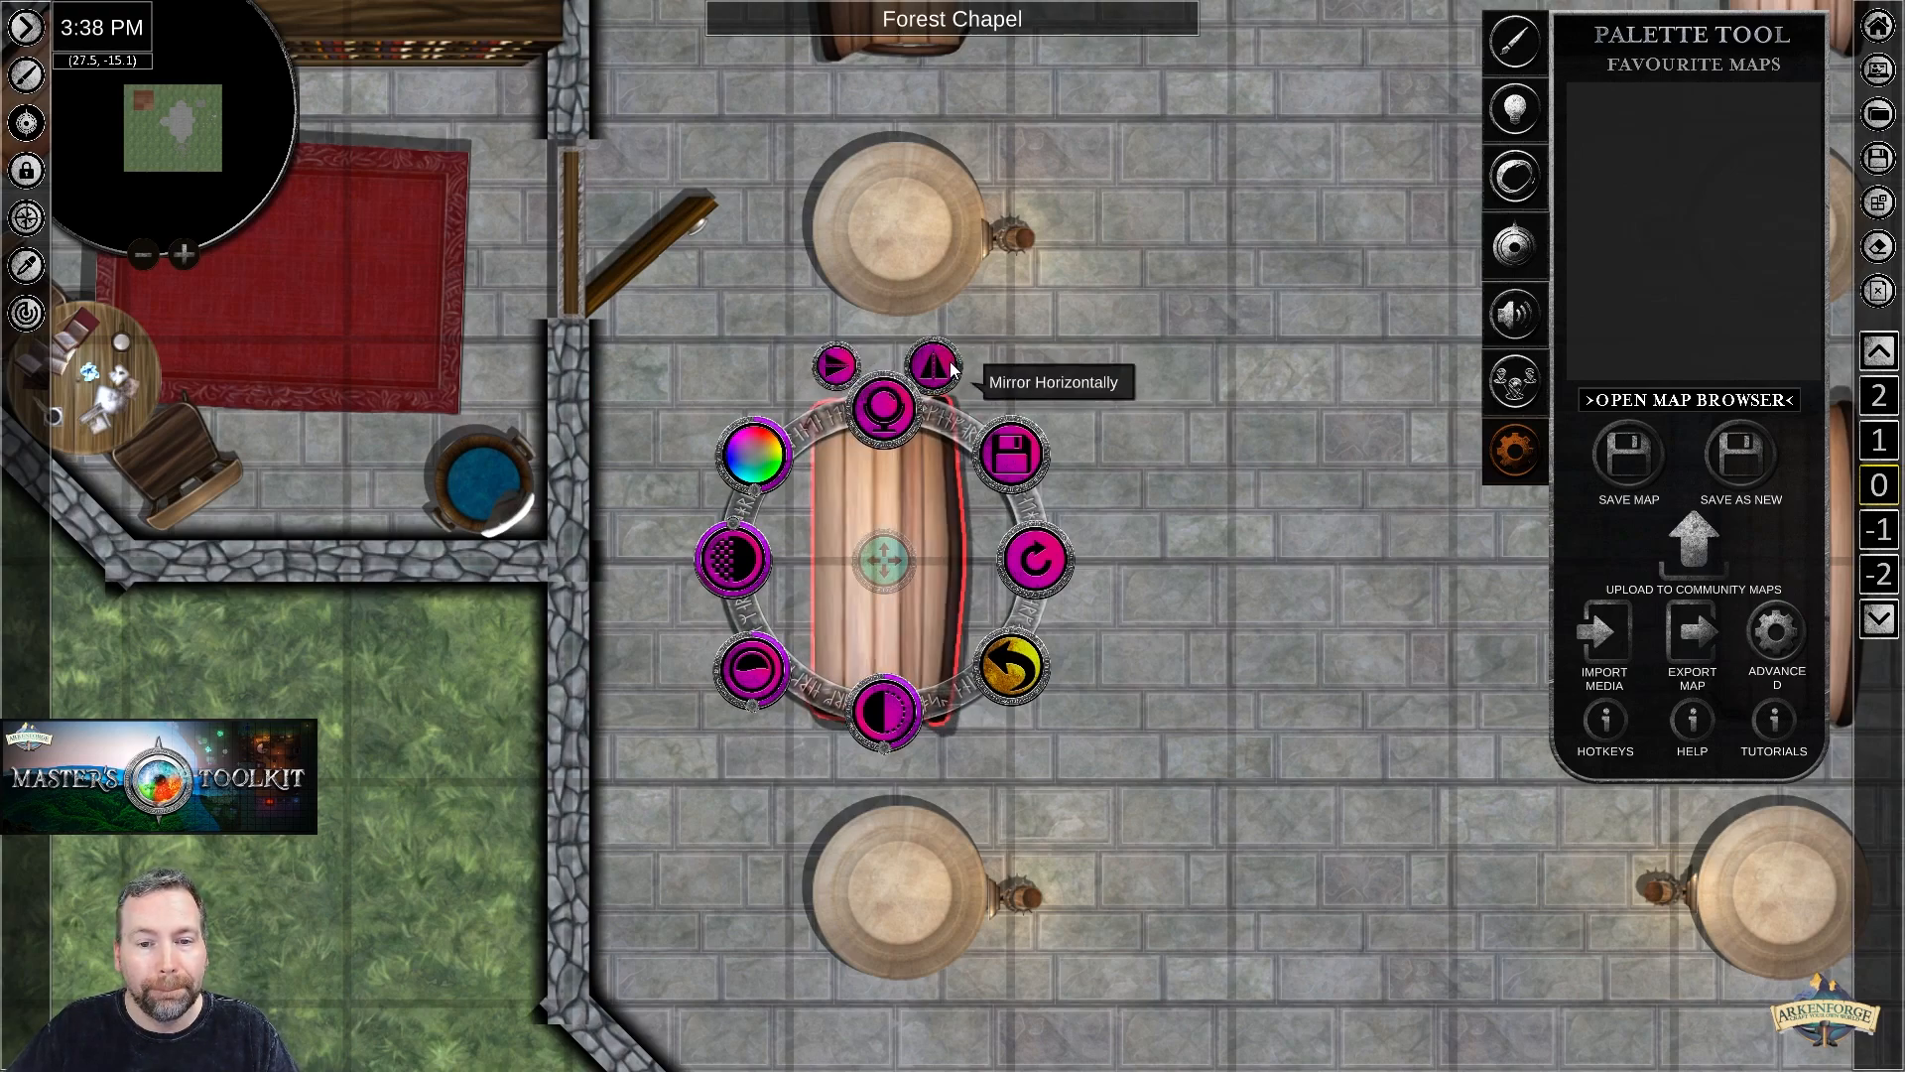
{"action": "left_click", "coordinate": [838, 367]}
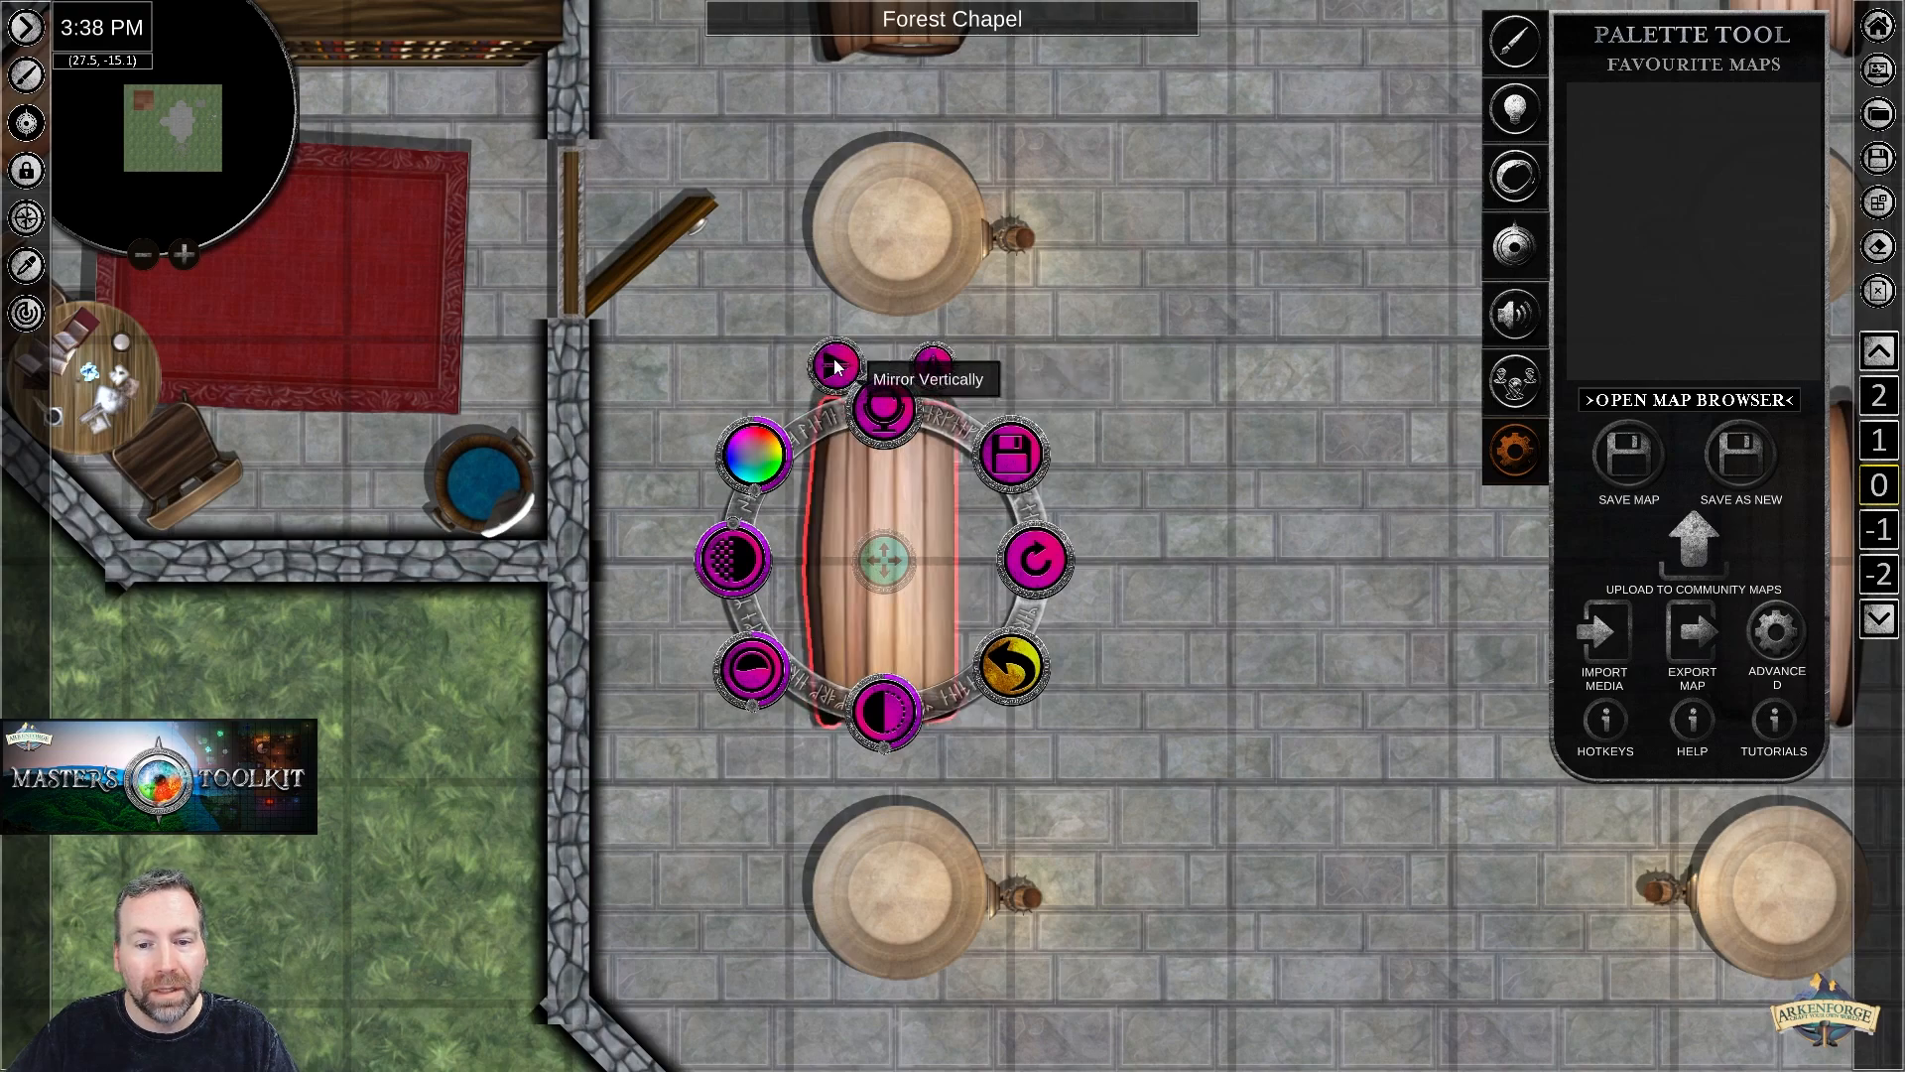
Try mirroring the bookshelf in the chapel's side room horizontally and vertically, and return it to its original orientation.
{"action": "middle_click_drag", "start_coordinate": [1049, 688], "coordinate": [1352, 481]}
{"action": "middle_click_drag", "start_coordinate": [992, 359], "coordinate": [1221, 623]}
{"action": "middle_click_drag", "start_coordinate": [919, 347], "coordinate": [799, 561]}
{"action": "left_click", "coordinate": [861, 335]}
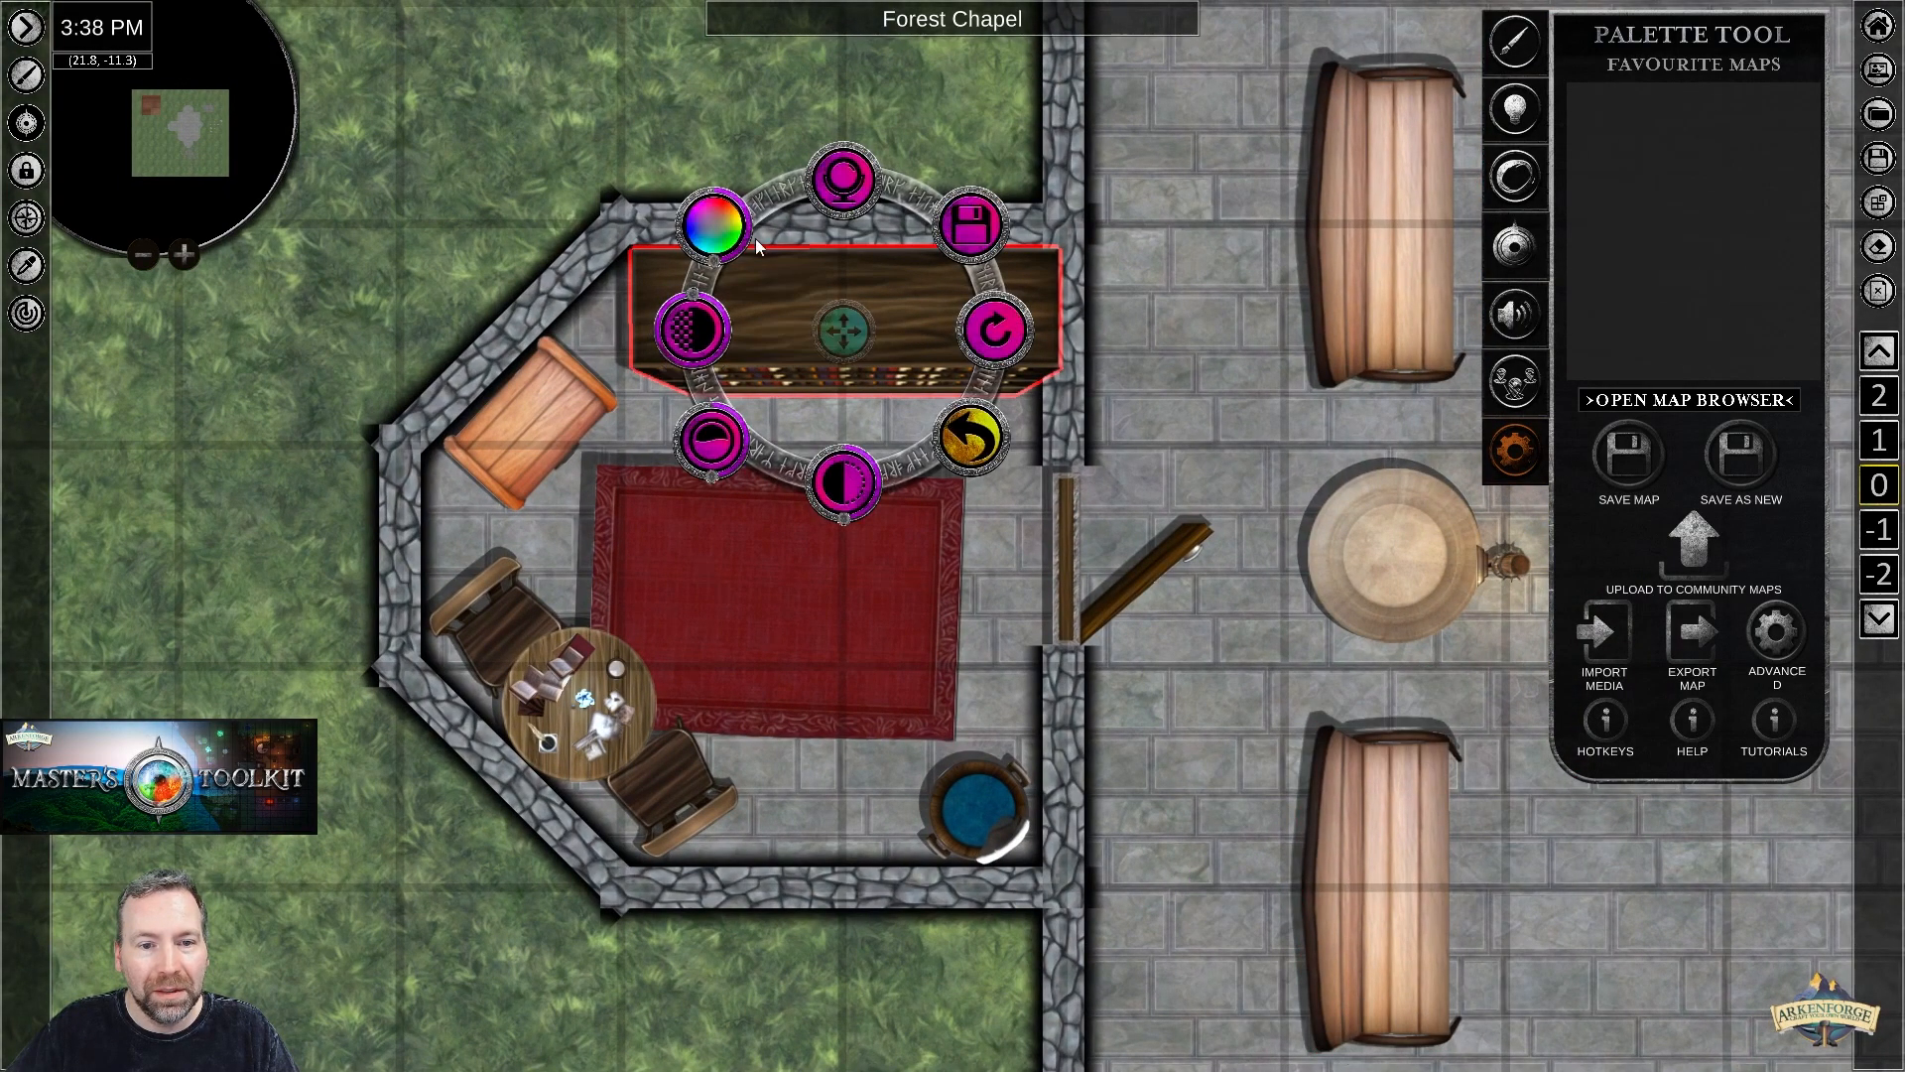
{"action": "left_click", "coordinate": [846, 180]}
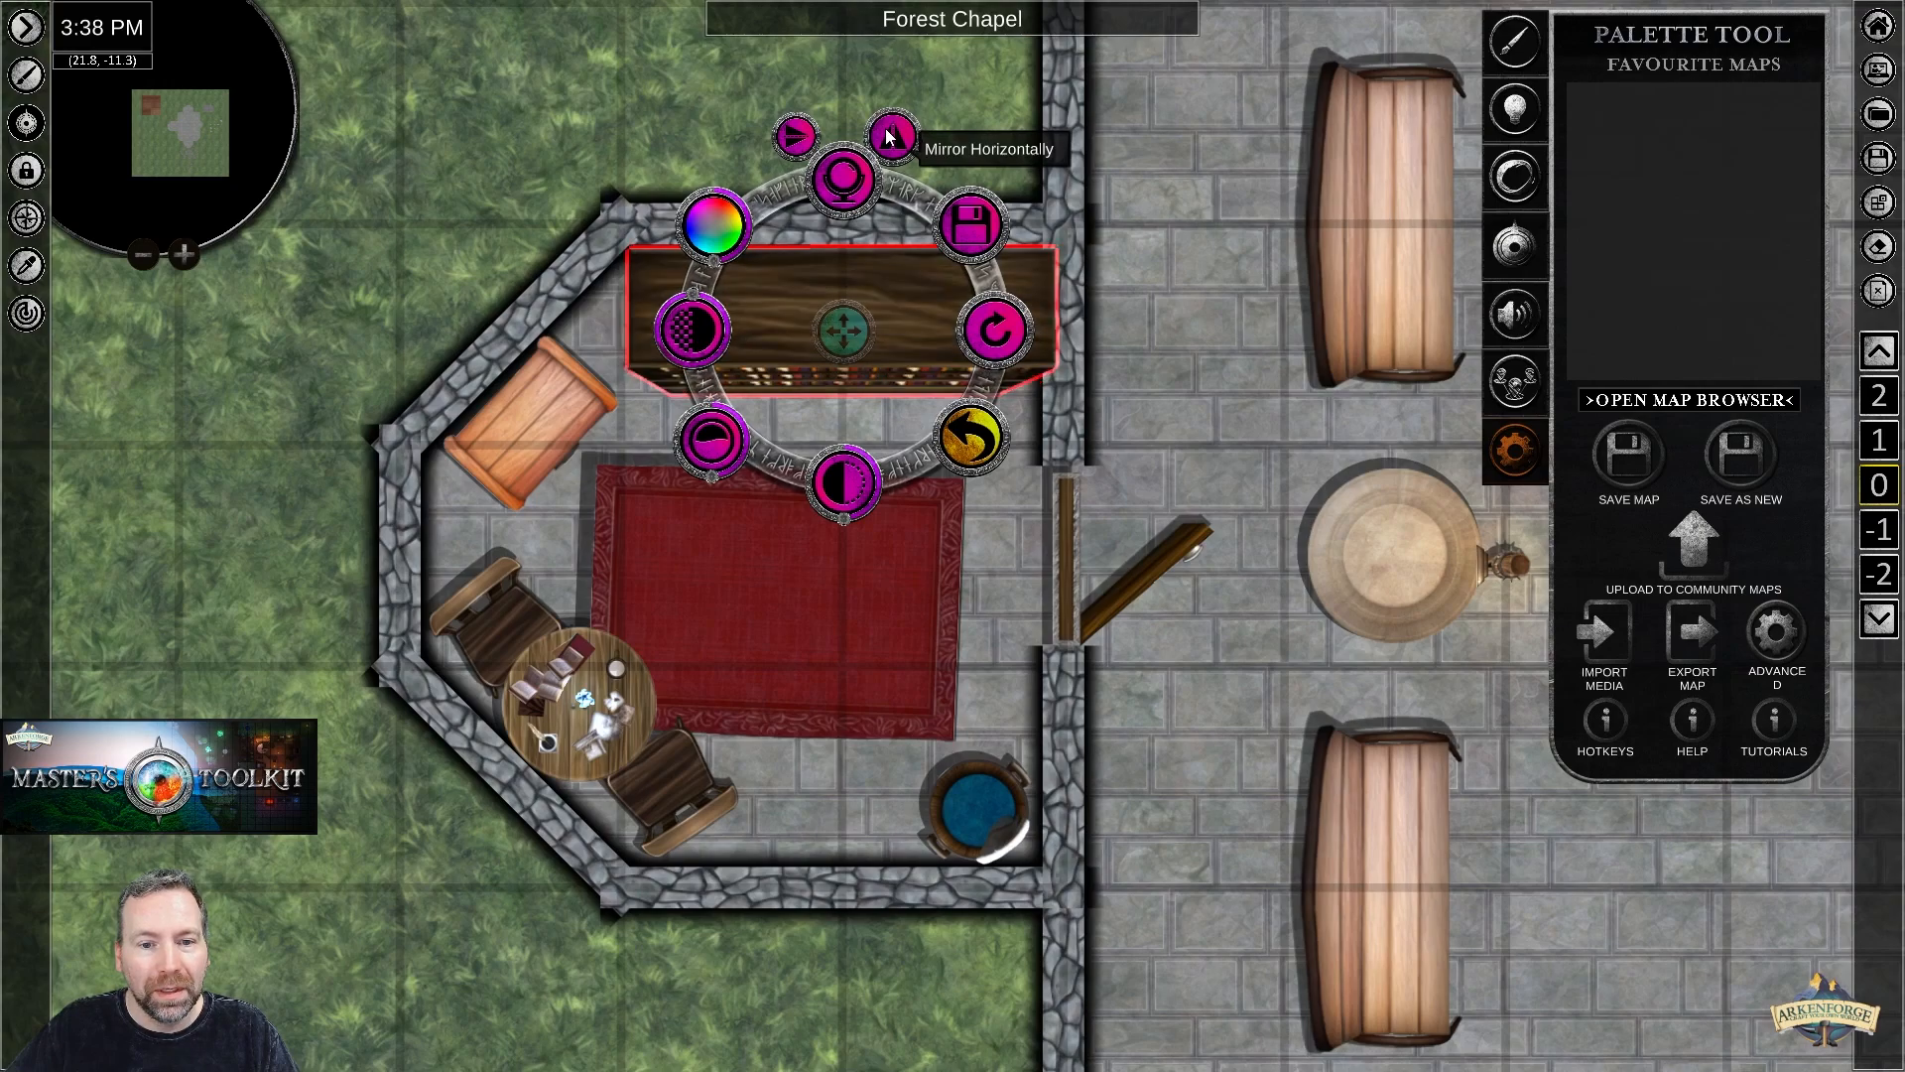
{"action": "left_click", "coordinate": [890, 135]}
{"action": "left_click", "coordinate": [794, 136]}
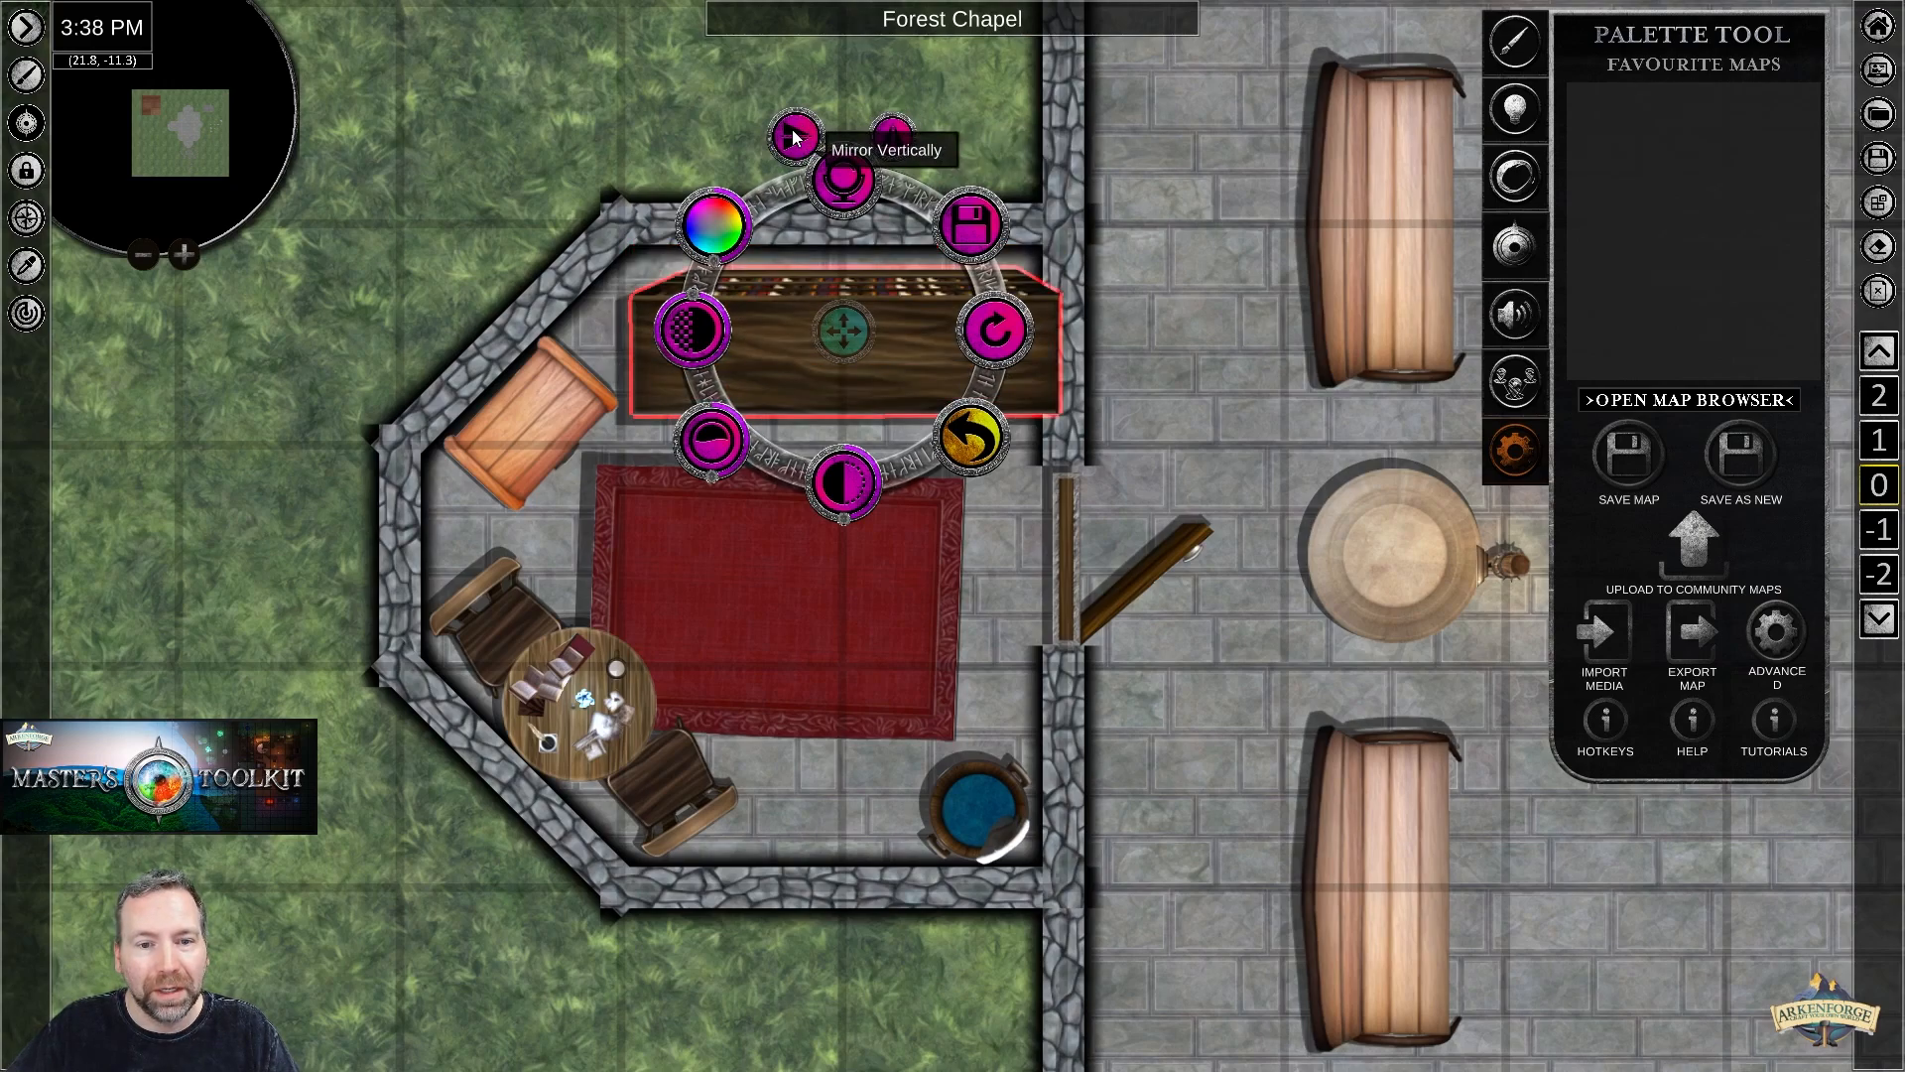
{"action": "left_click", "coordinate": [795, 136]}
{"action": "left_click", "coordinate": [797, 136]}
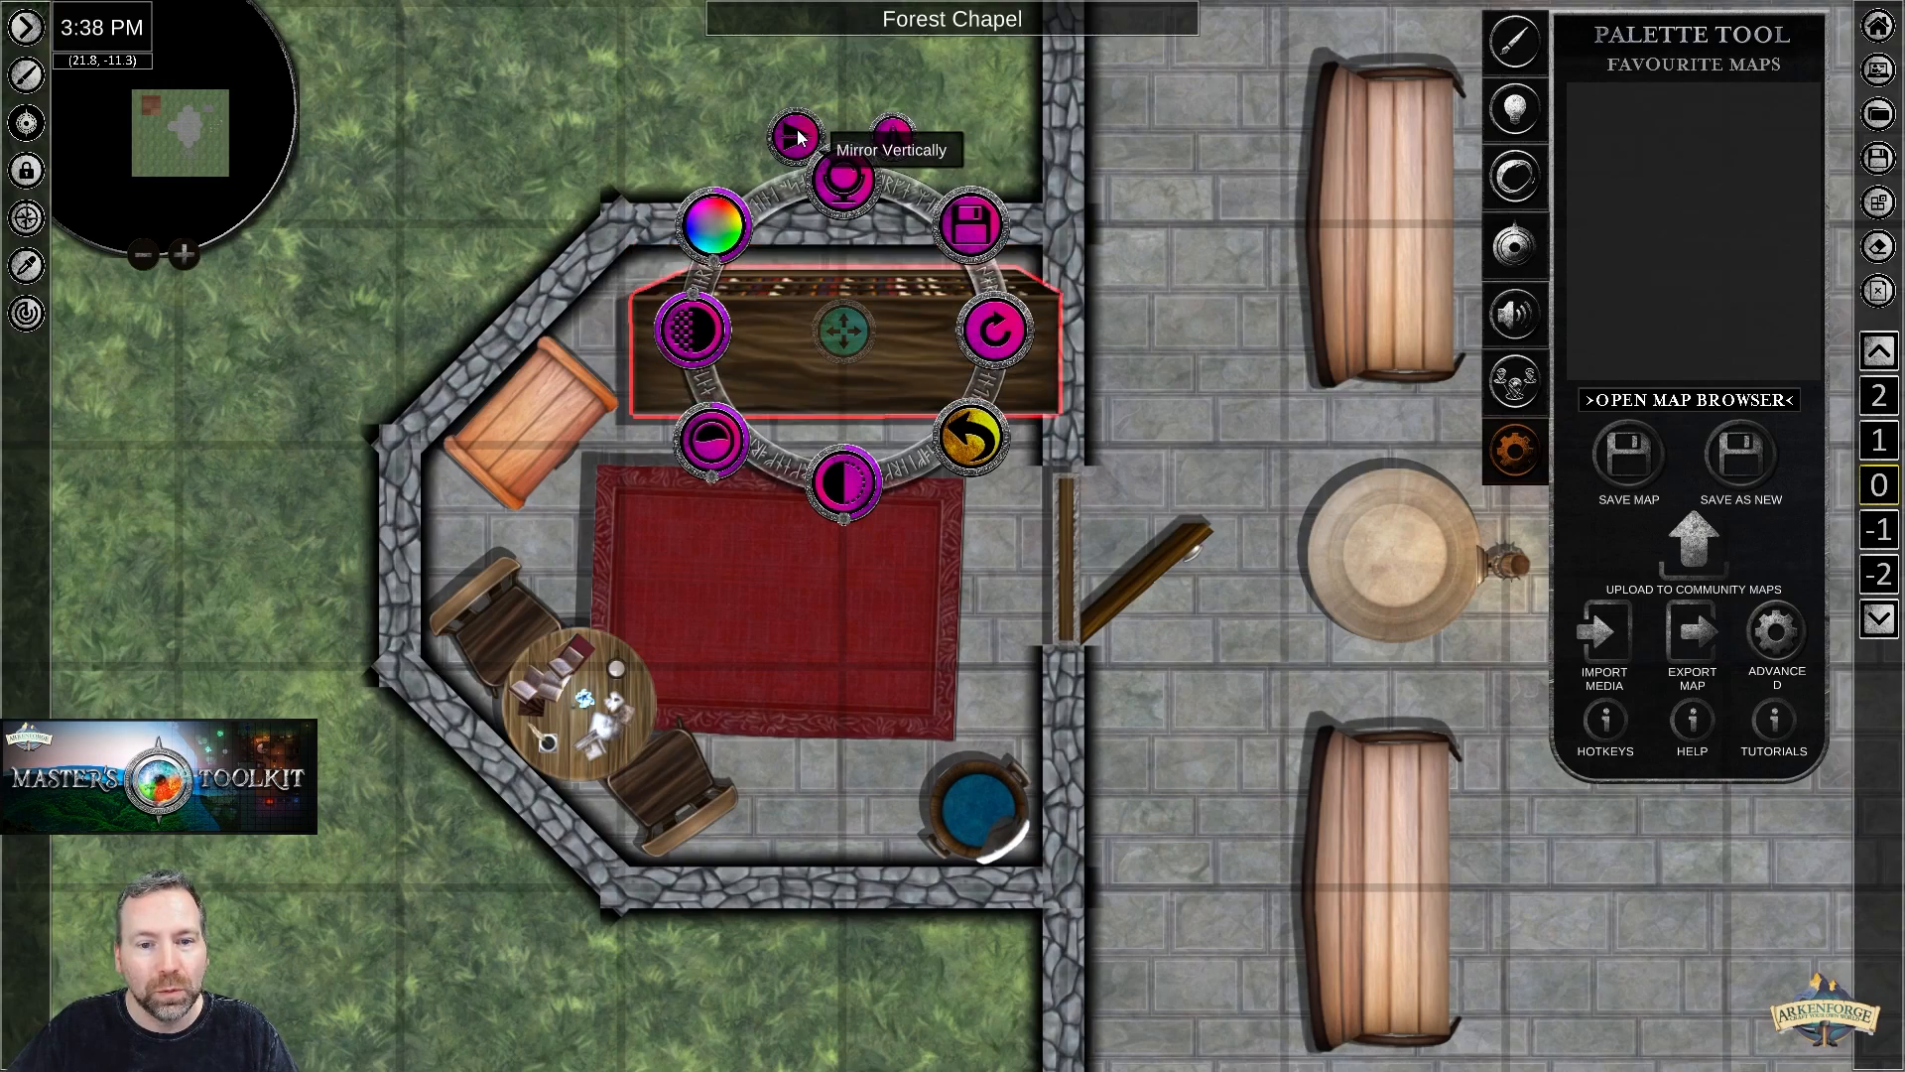
{"action": "left_click", "coordinate": [798, 136]}
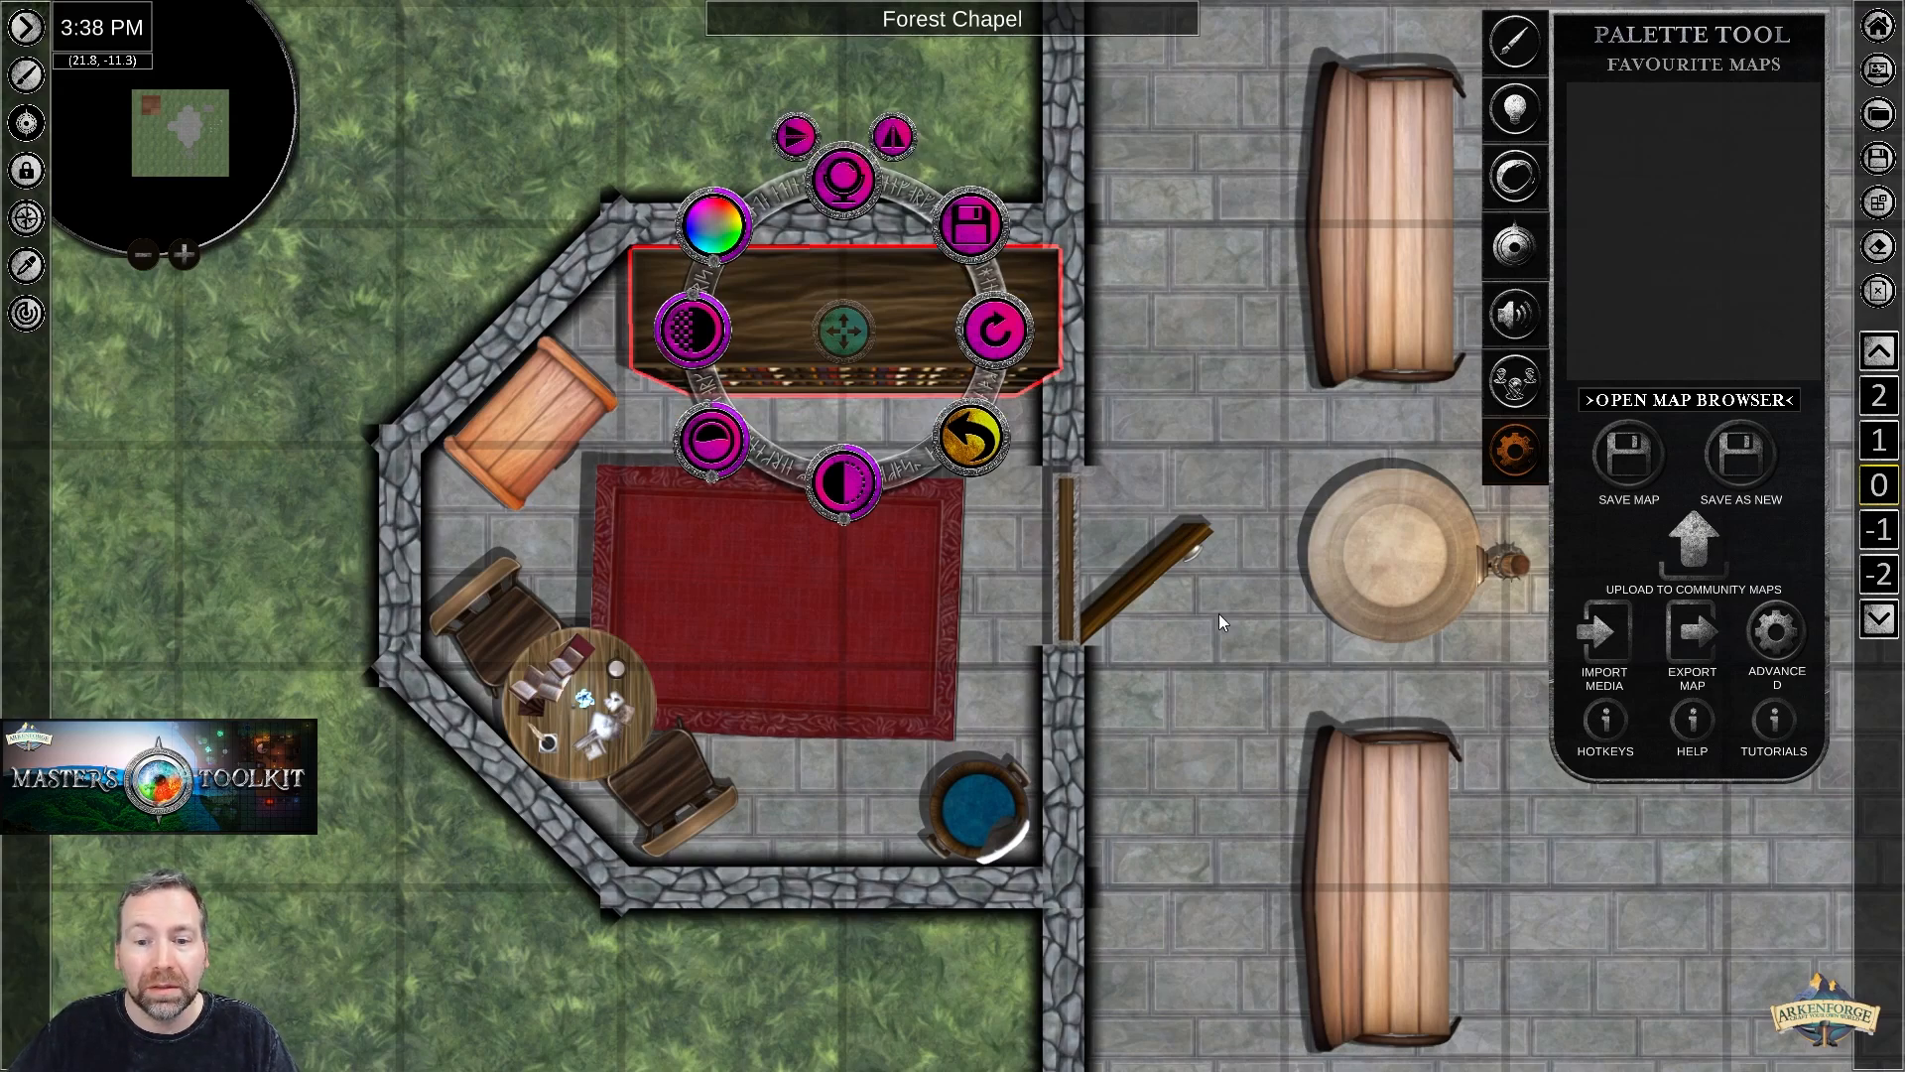
{"action": "left_click", "coordinate": [971, 439]}
Find the cottage on the map and select the fireplace along its upper wall.
{"action": "middle_click_drag", "start_coordinate": [957, 643], "coordinate": [595, 488]}
{"action": "mouse_move", "coordinate": [1303, 773]}
{"action": "middle_mouse_down"}
{"action": "mouse_move", "coordinate": [1194, 514]}
{"action": "mouse_move", "coordinate": [1310, 580]}
{"action": "mouse_move", "coordinate": [1393, 583]}
{"action": "middle_mouse_up"}
{"action": "middle_click_drag", "start_coordinate": [401, 371], "coordinate": [1310, 754]}
{"action": "middle_click_drag", "start_coordinate": [1109, 391], "coordinate": [1141, 795]}
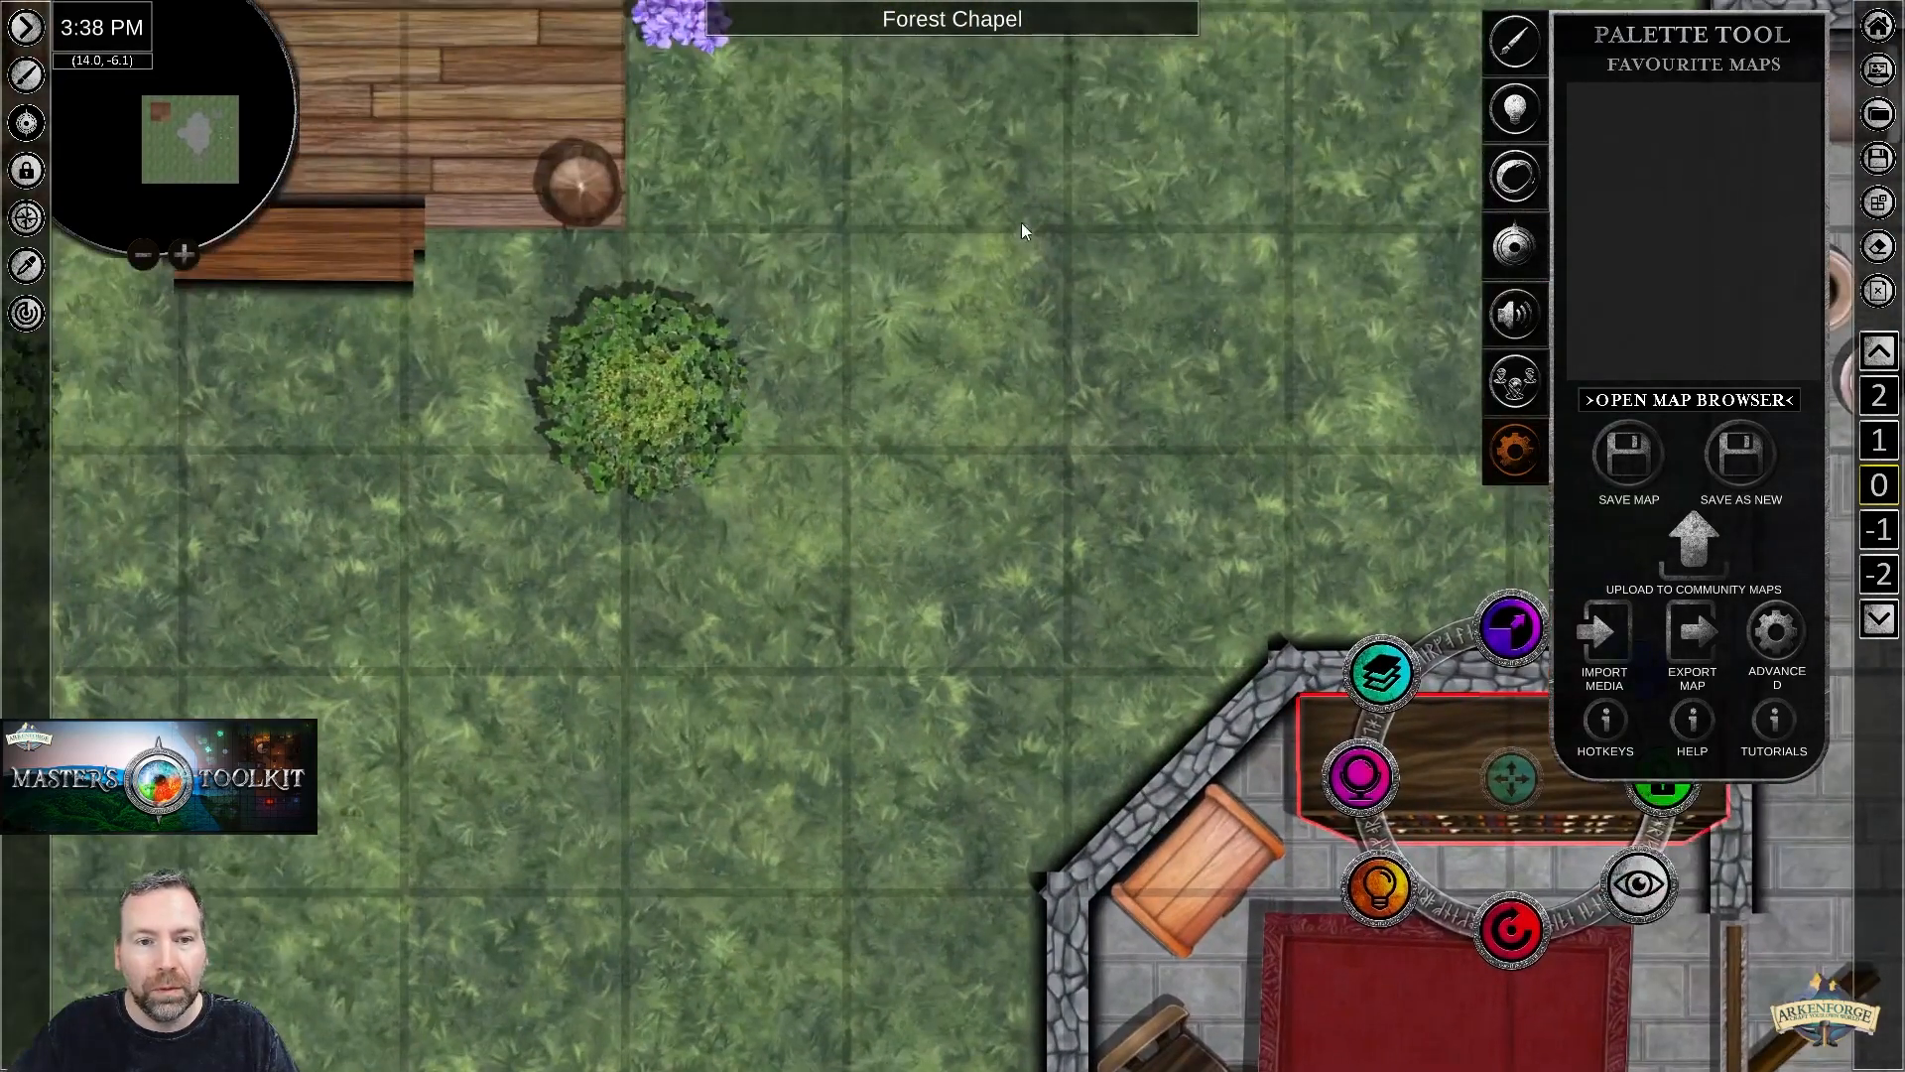
{"action": "middle_click_drag", "start_coordinate": [1019, 228], "coordinate": [1308, 776]}
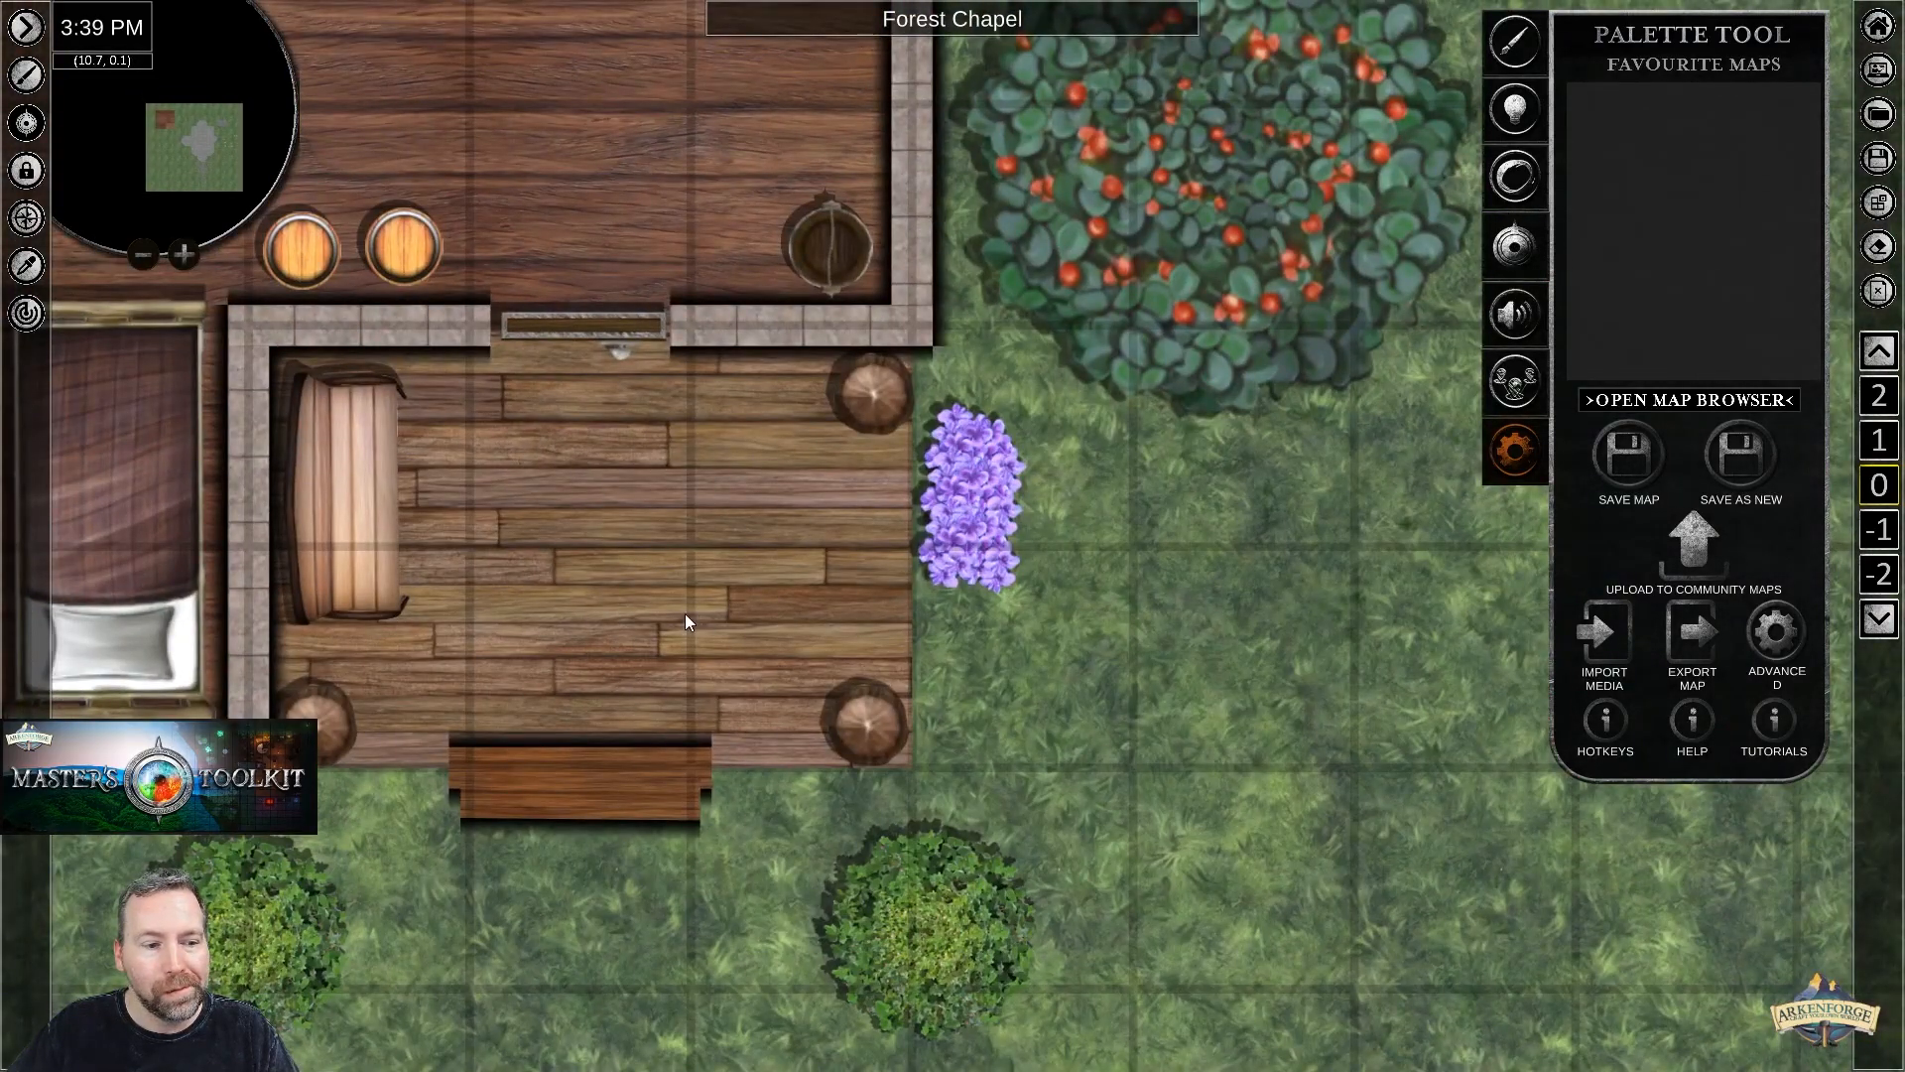
{"action": "middle_click_drag", "start_coordinate": [684, 622], "coordinate": [1442, 938]}
{"action": "mouse_move", "coordinate": [1264, 480]}
{"action": "middle_mouse_down"}
{"action": "mouse_move", "coordinate": [795, 854]}
{"action": "mouse_move", "coordinate": [934, 751]}
{"action": "middle_mouse_up"}
{"action": "middle_click_drag", "start_coordinate": [812, 479], "coordinate": [920, 623]}
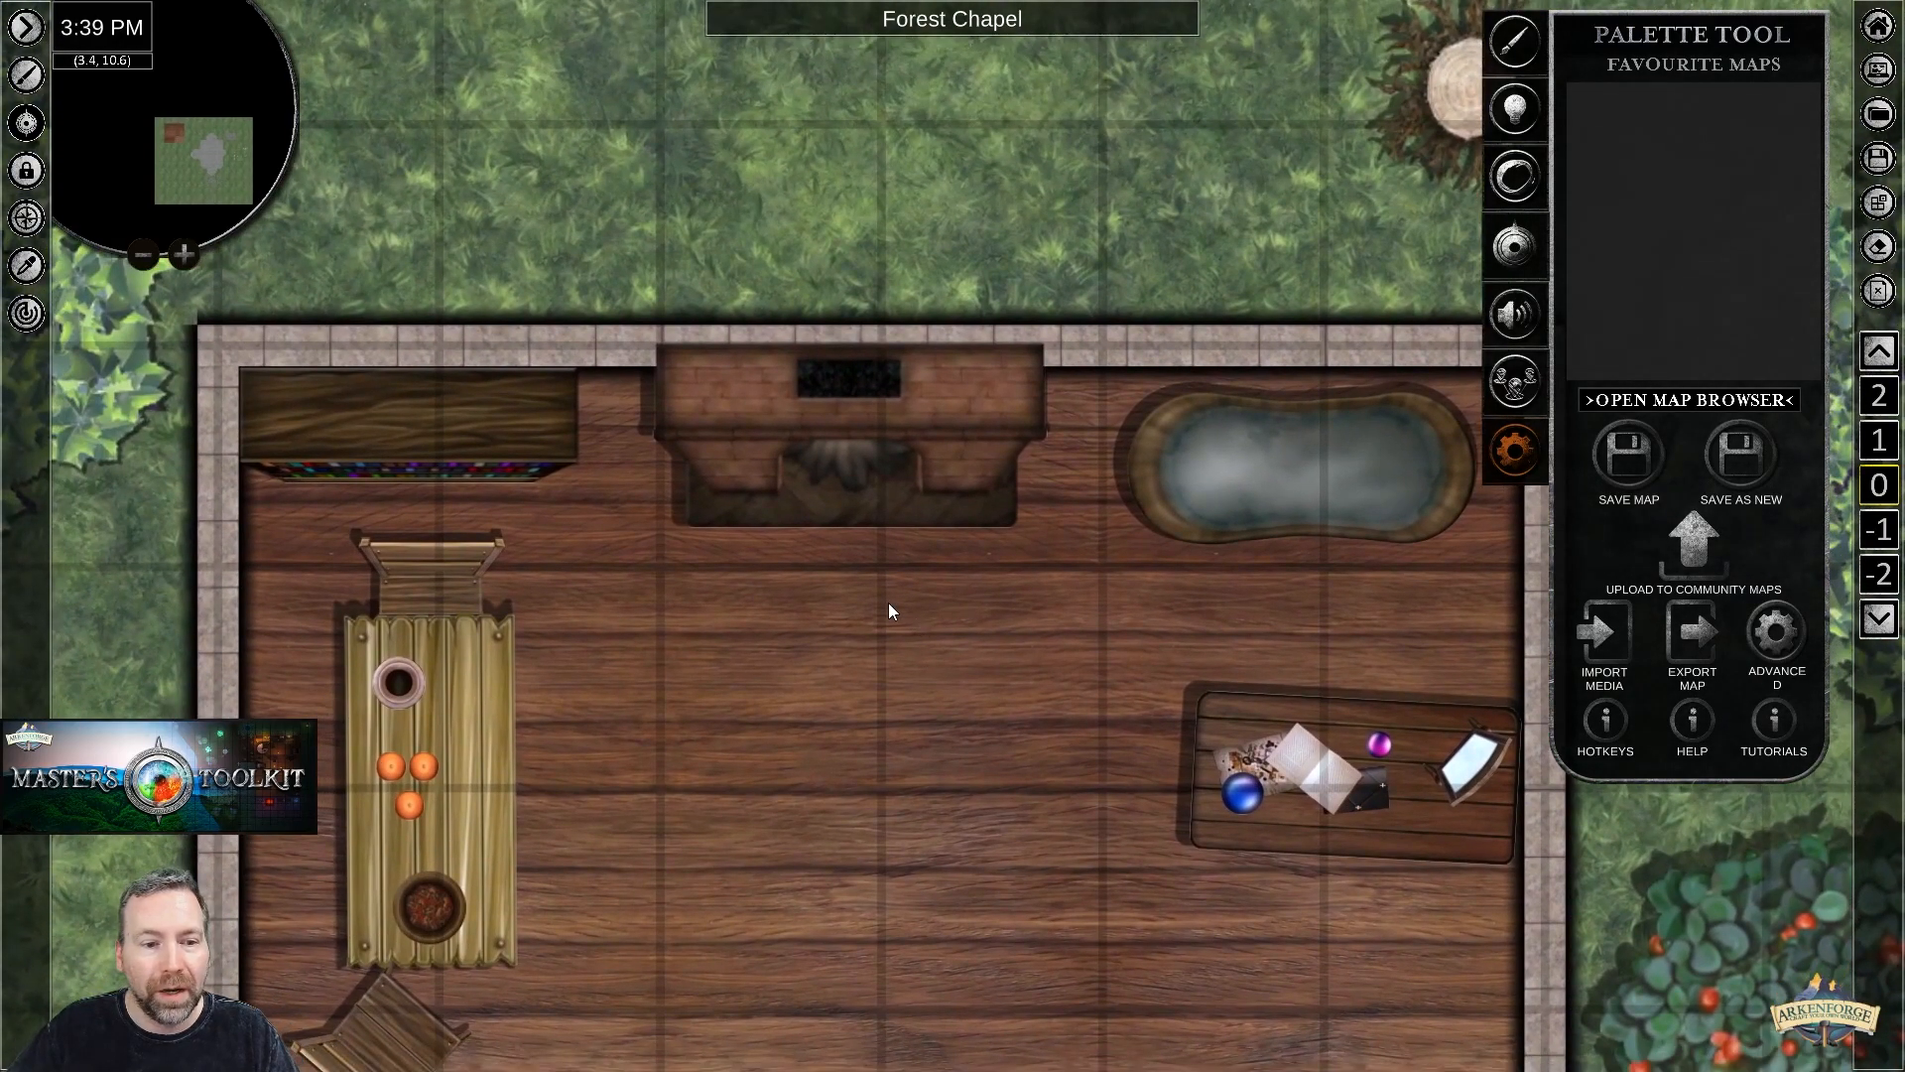
{"action": "left_click", "coordinate": [845, 453]}
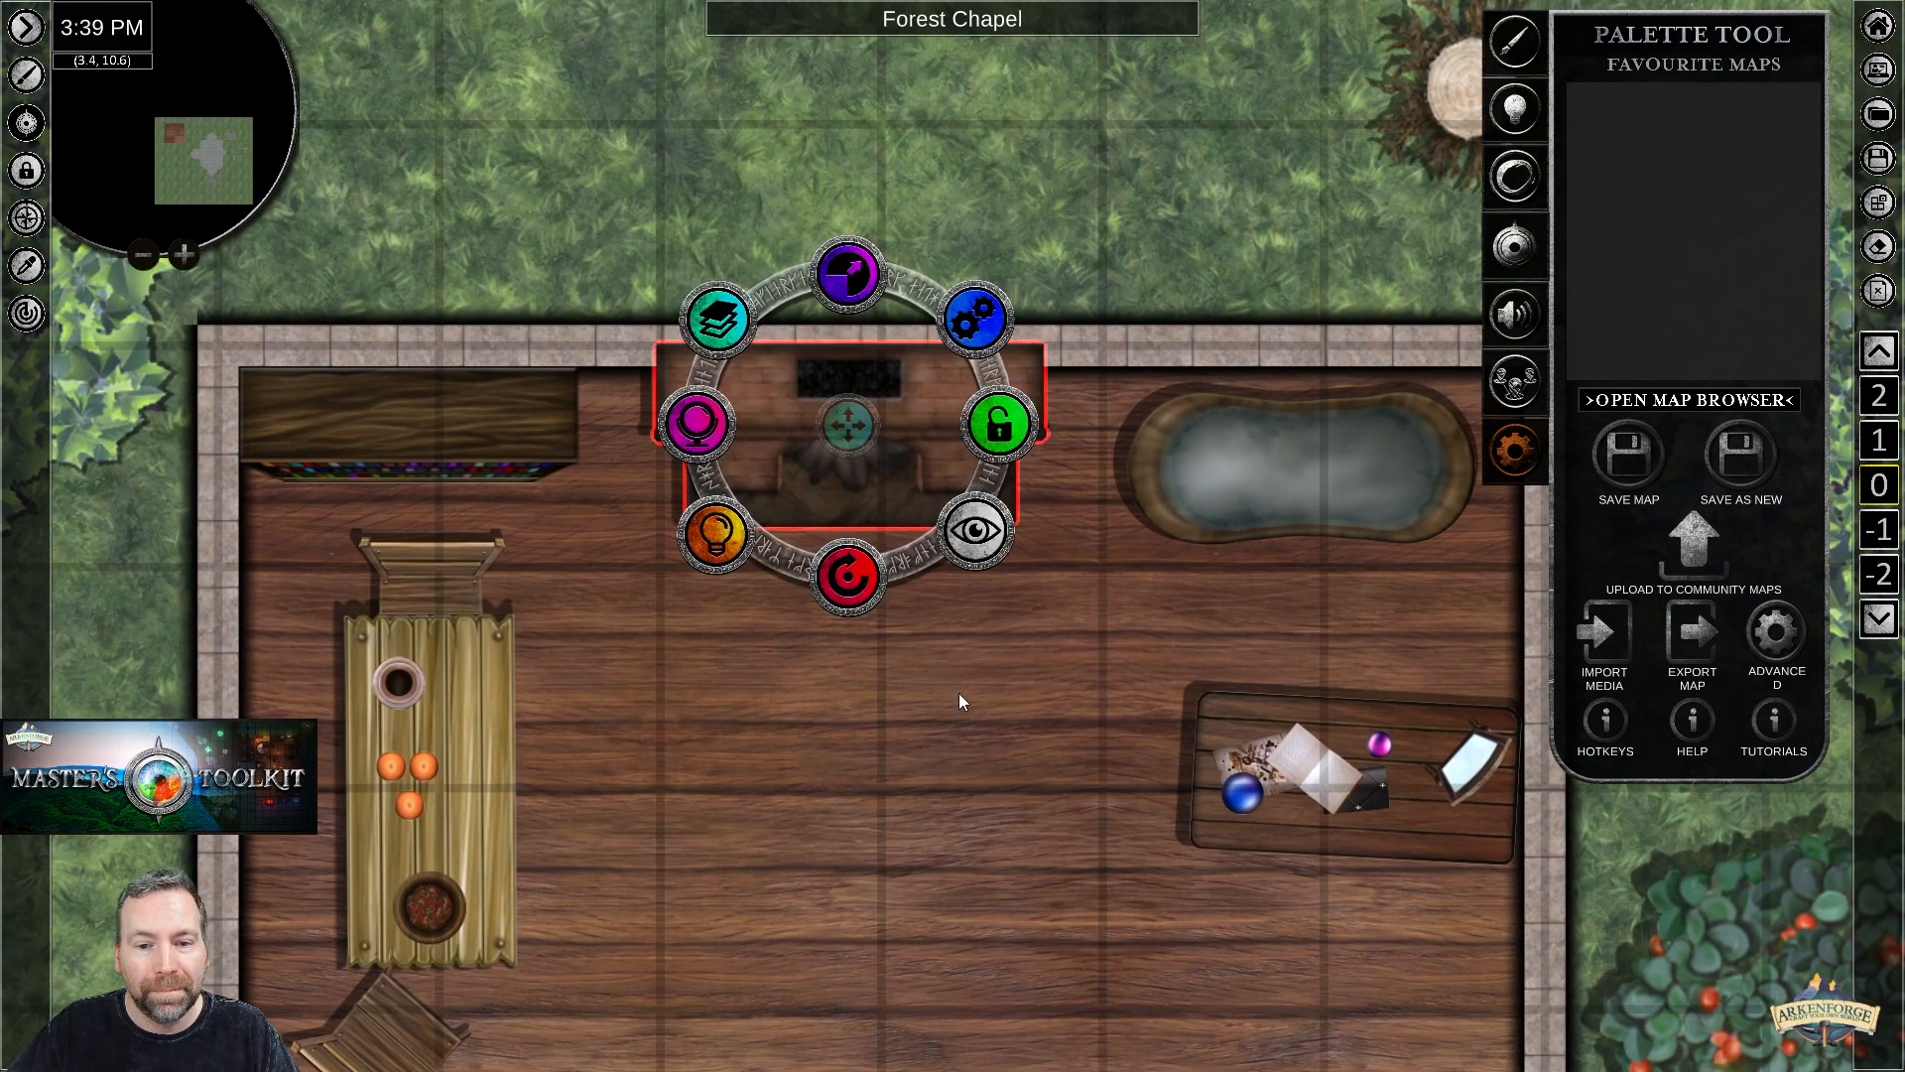
Search all object content for "fire" and browse the matching assets.
{"action": "left_click", "coordinate": [1513, 45]}
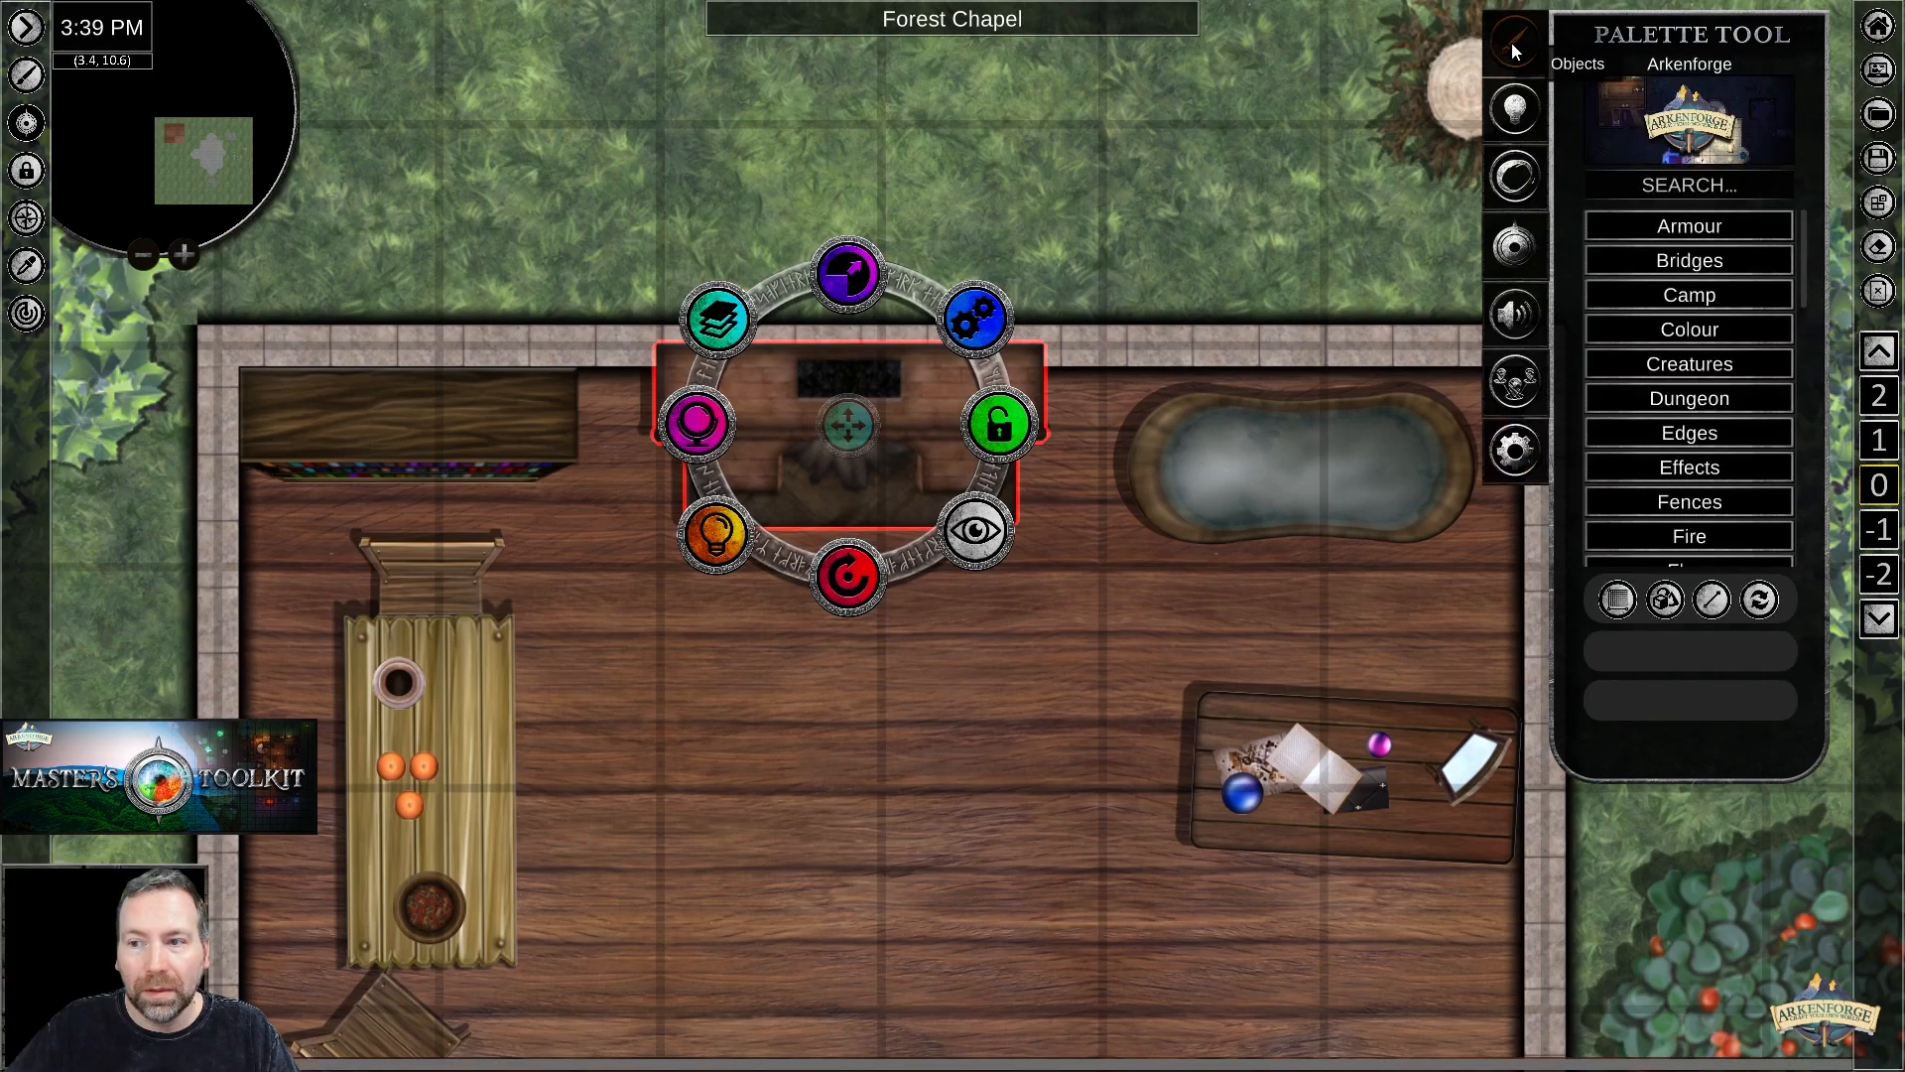
{"action": "left_click", "coordinate": [1683, 185]}
{"action": "type", "text": "fire"}
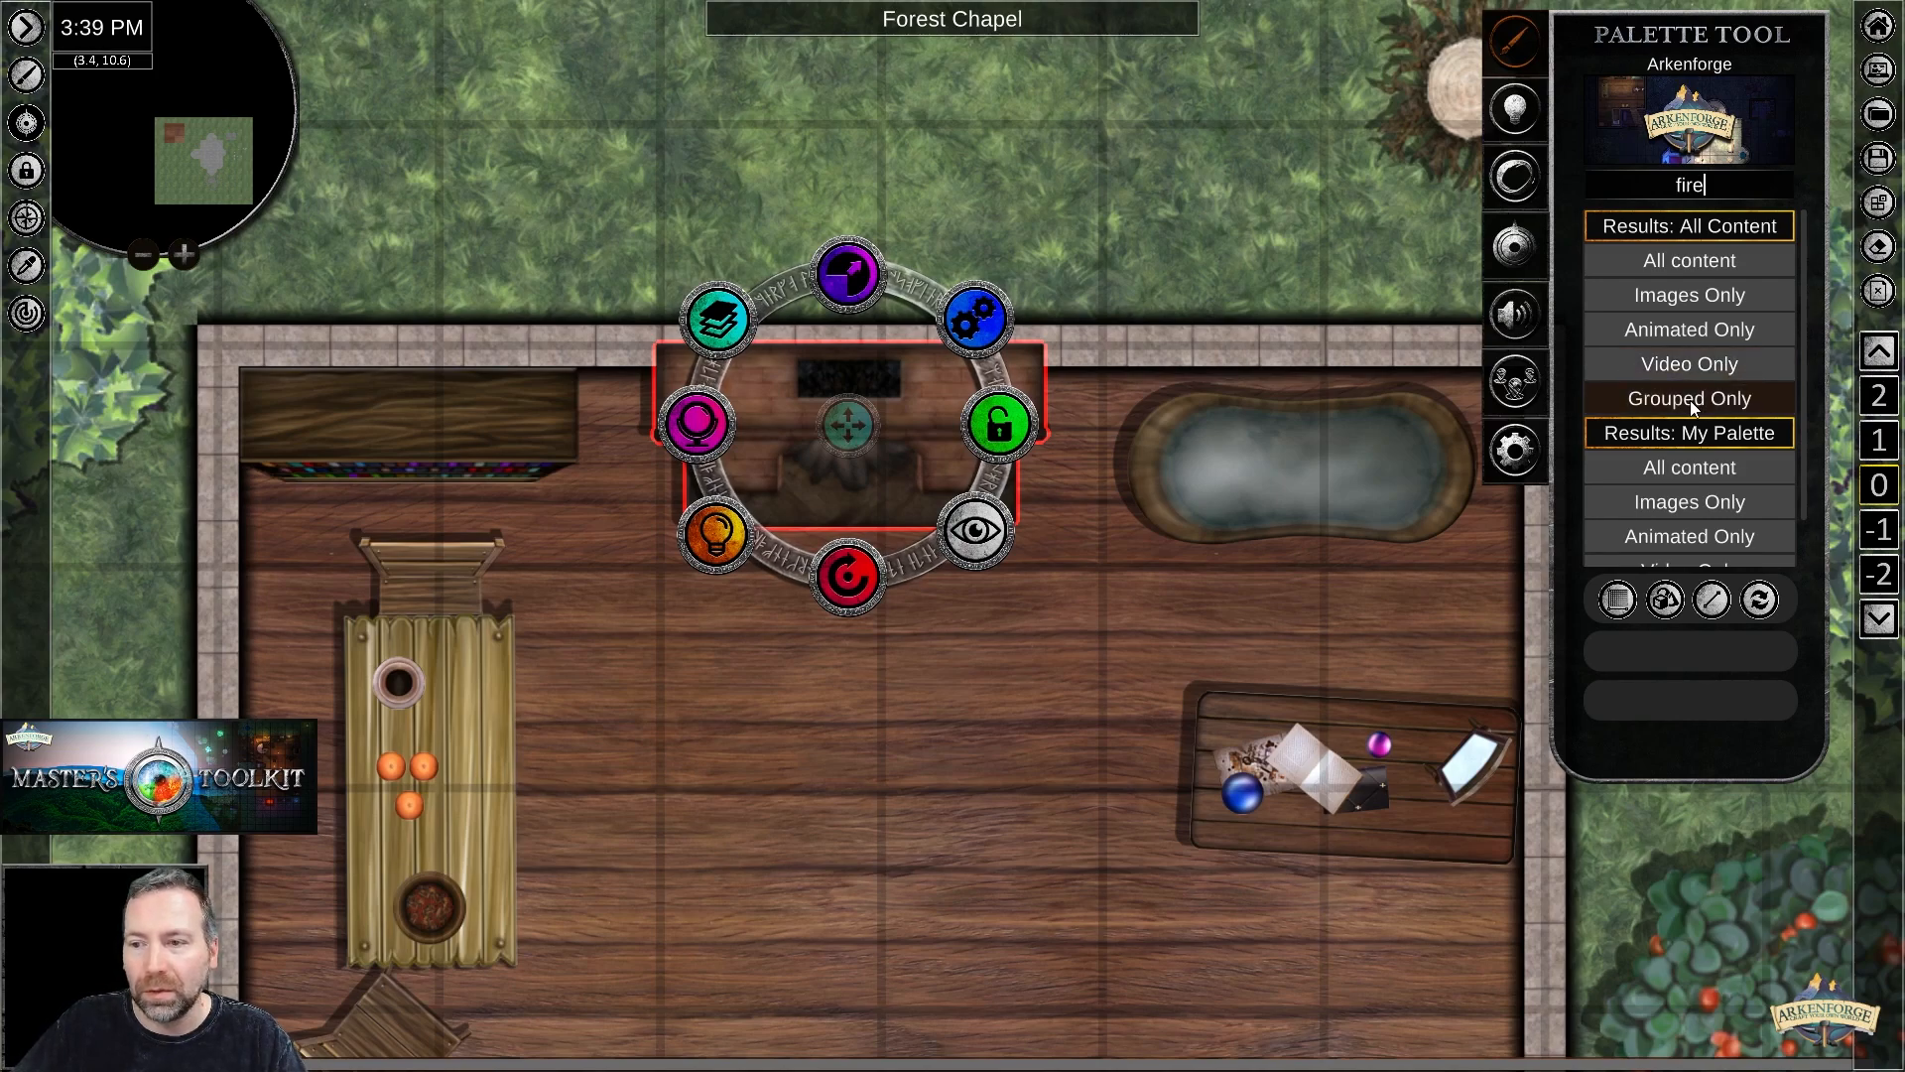
{"action": "left_click", "coordinate": [1694, 259]}
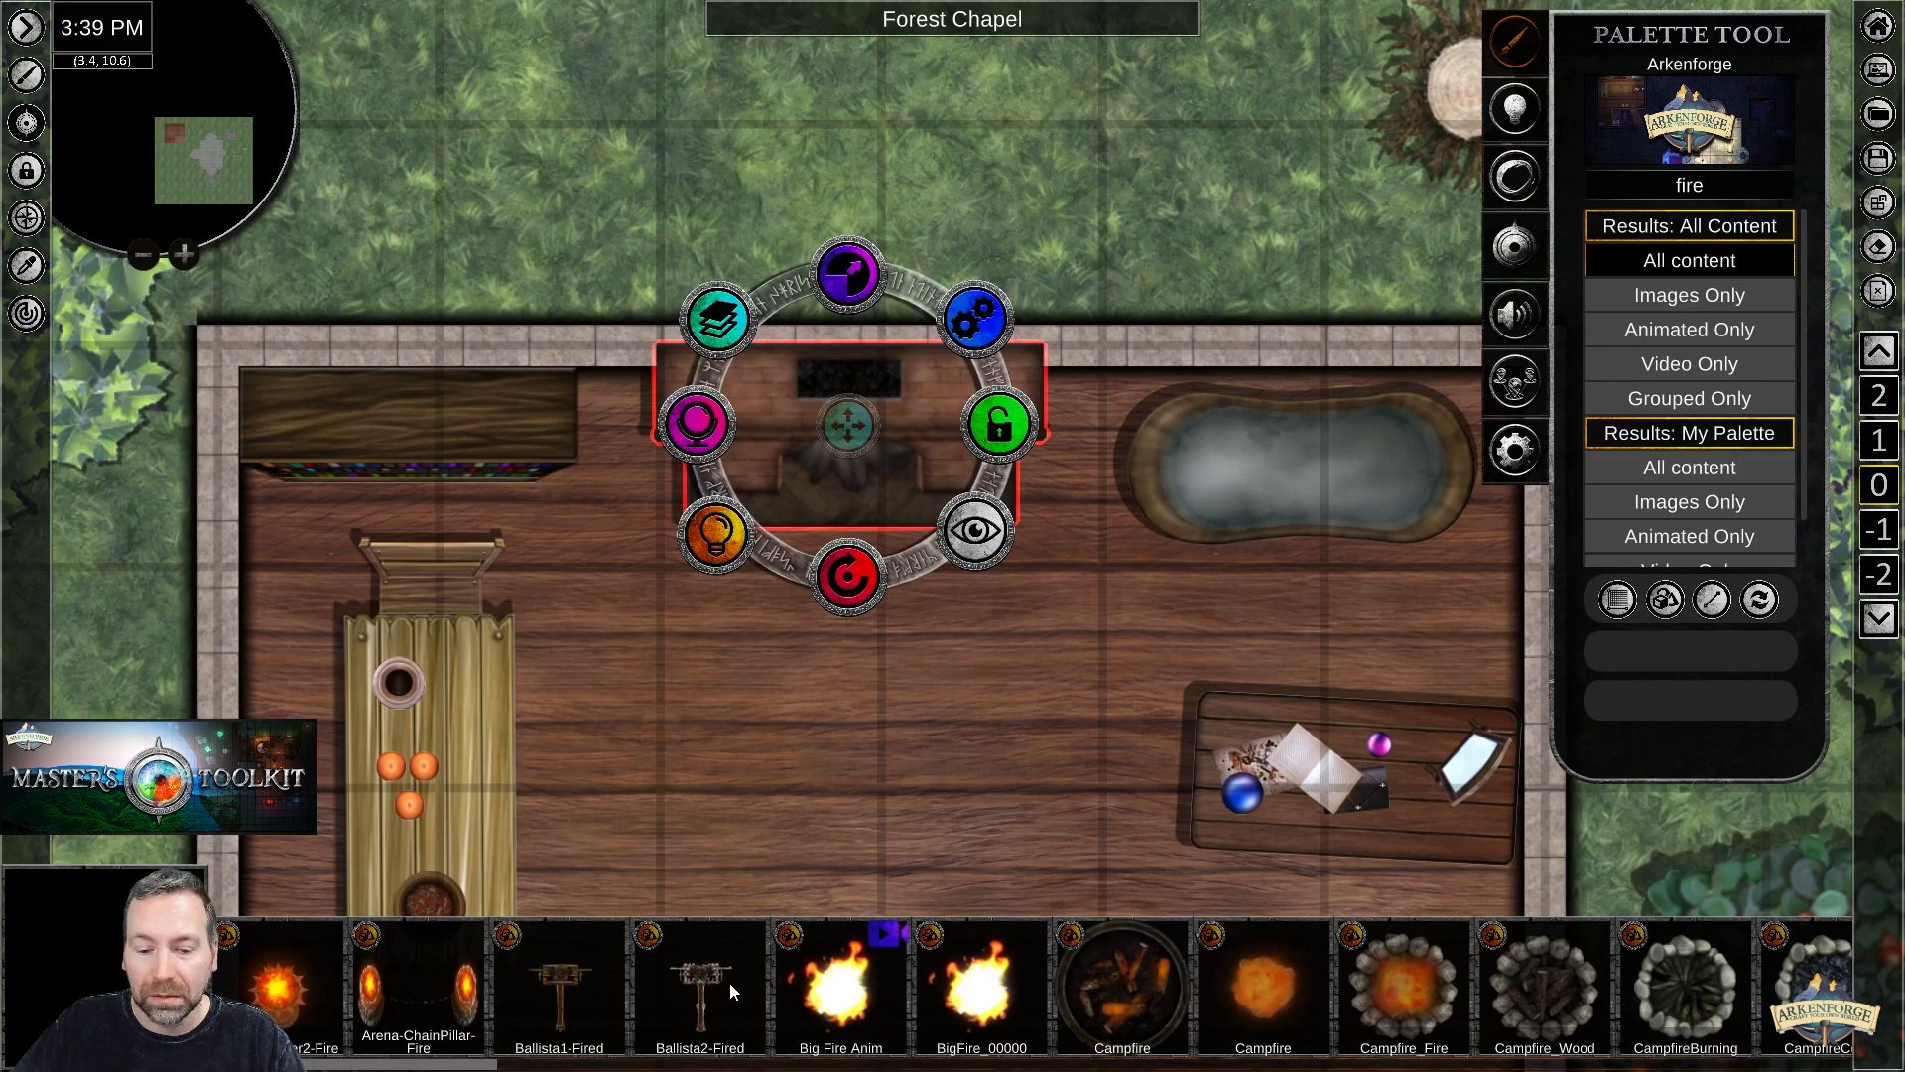
{"action": "left_click_drag", "start_coordinate": [449, 1067], "coordinate": [1156, 1068]}
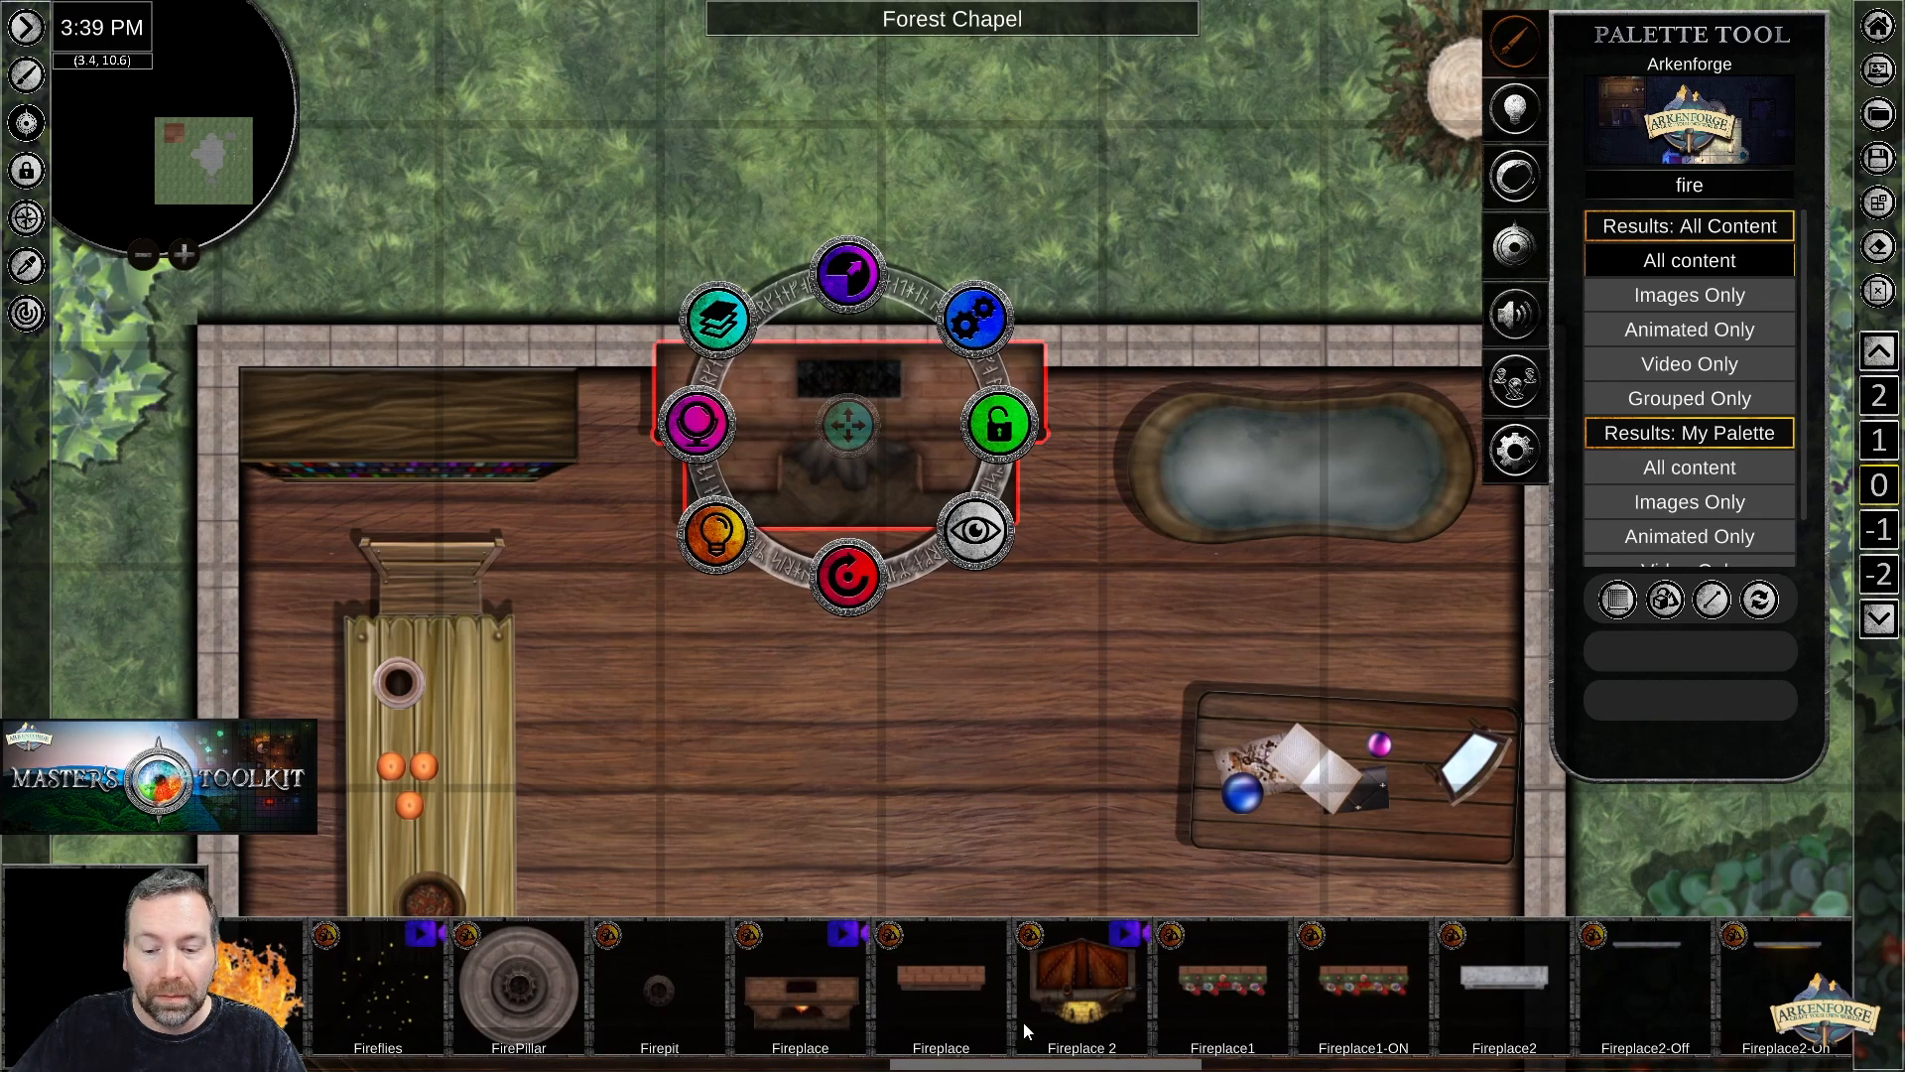
{"action": "left_click_drag", "start_coordinate": [1027, 1064], "coordinate": [343, 1039]}
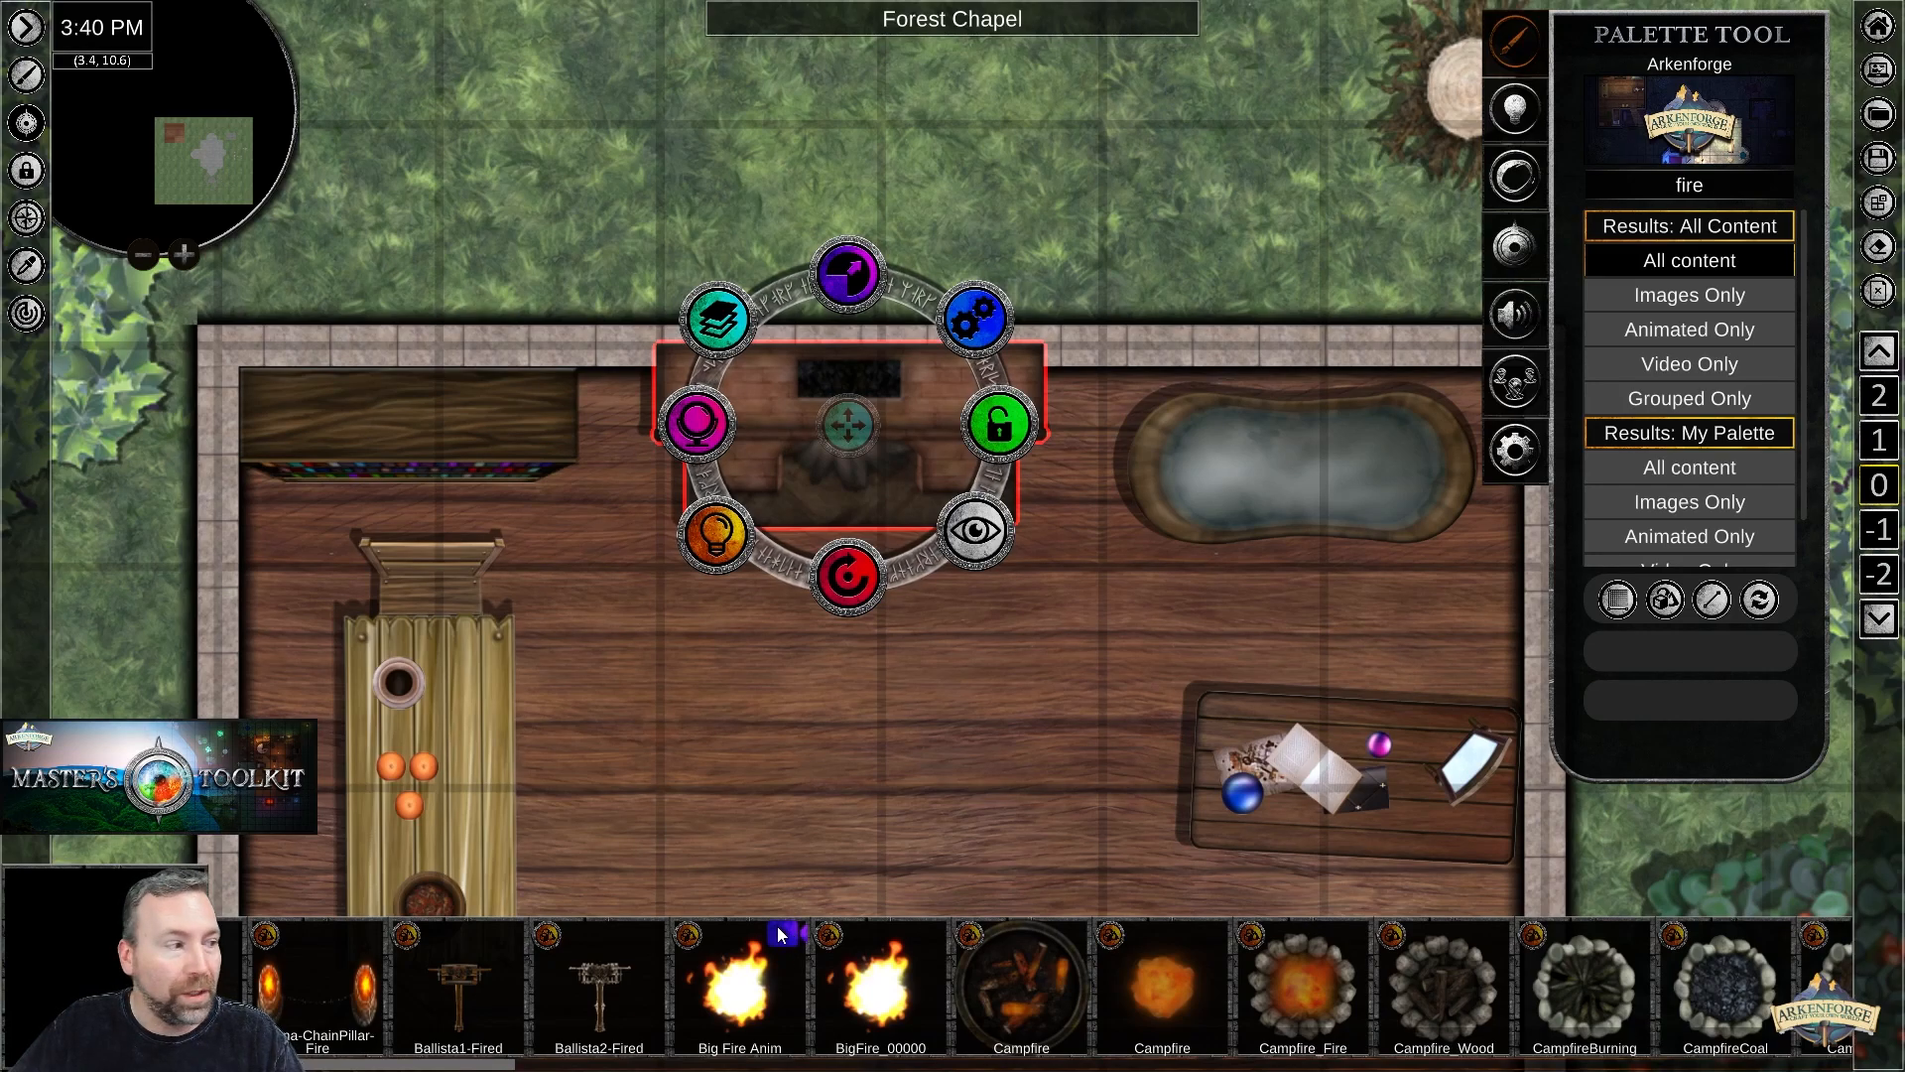
Place one Big Fire Anim object on the cottage's fireplace and stop placing.
{"action": "left_click", "coordinate": [789, 972]}
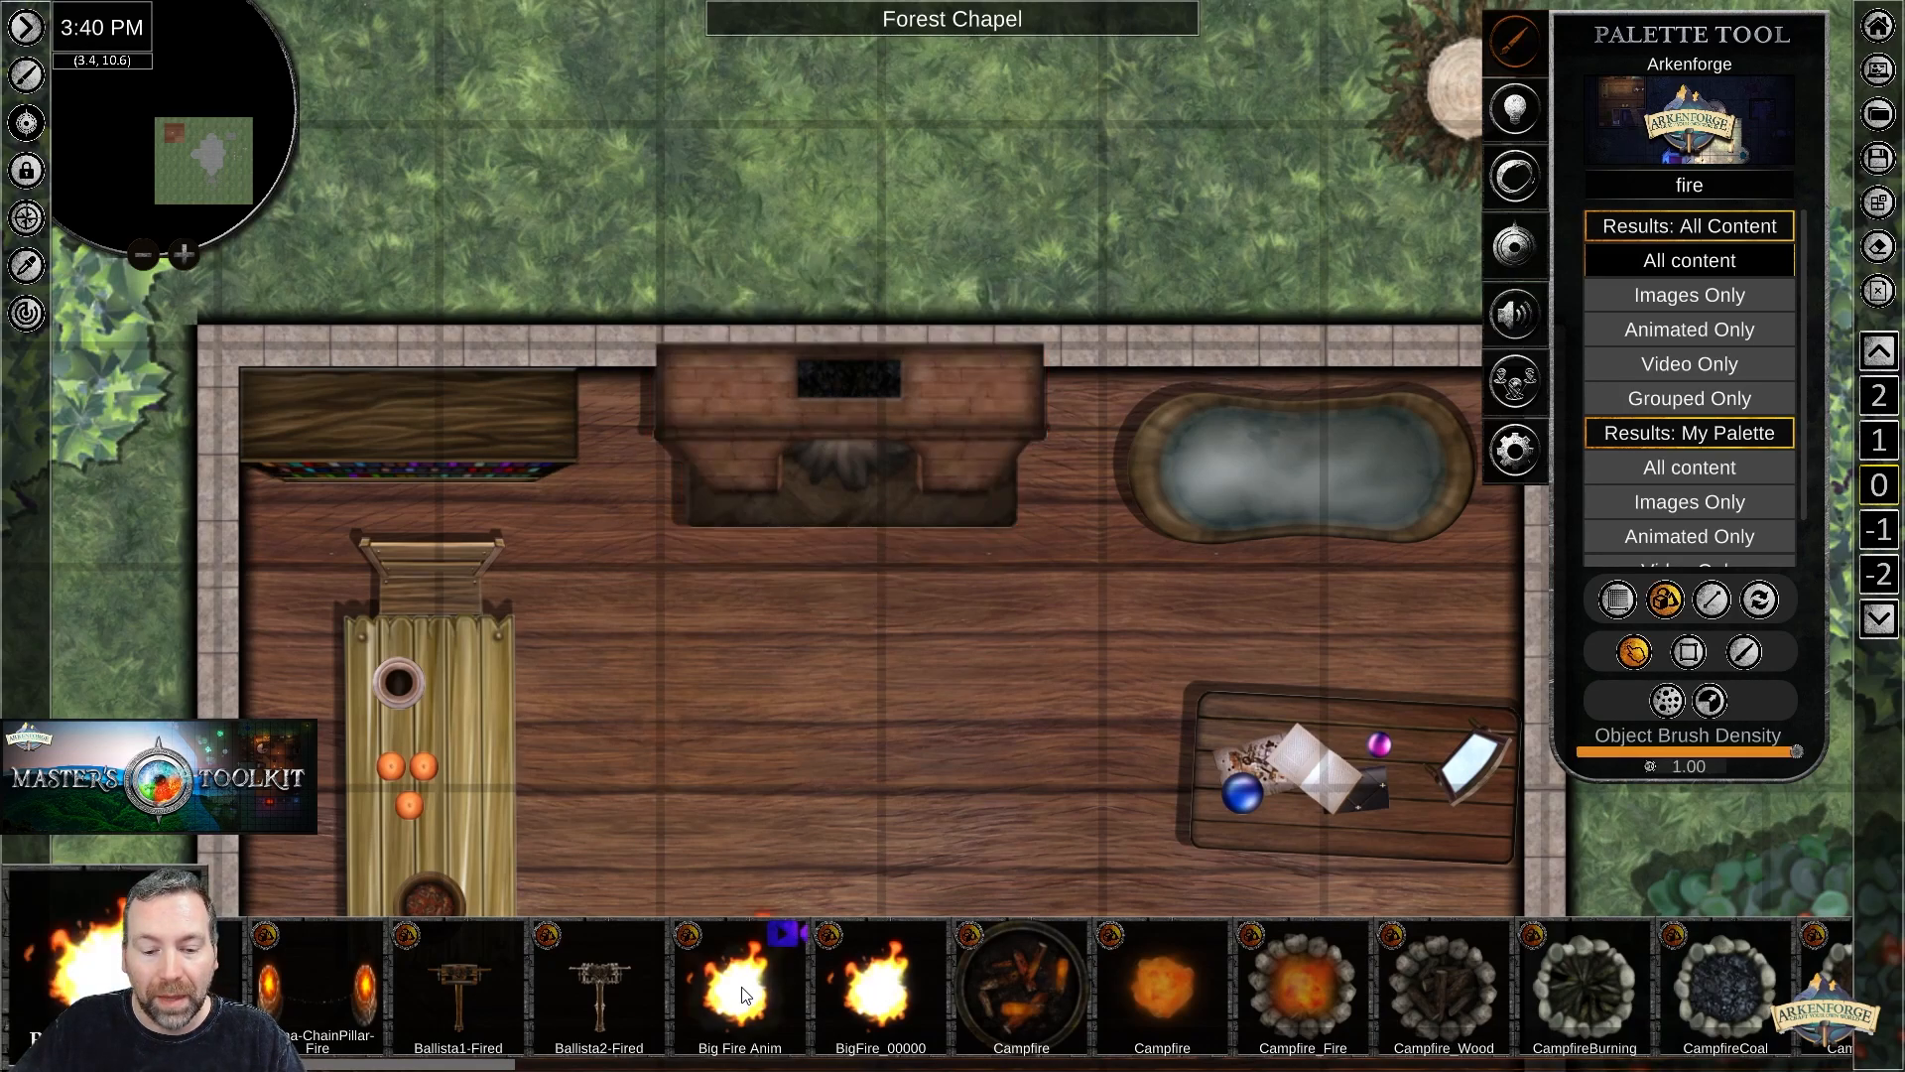
{"action": "left_click", "coordinate": [852, 438]}
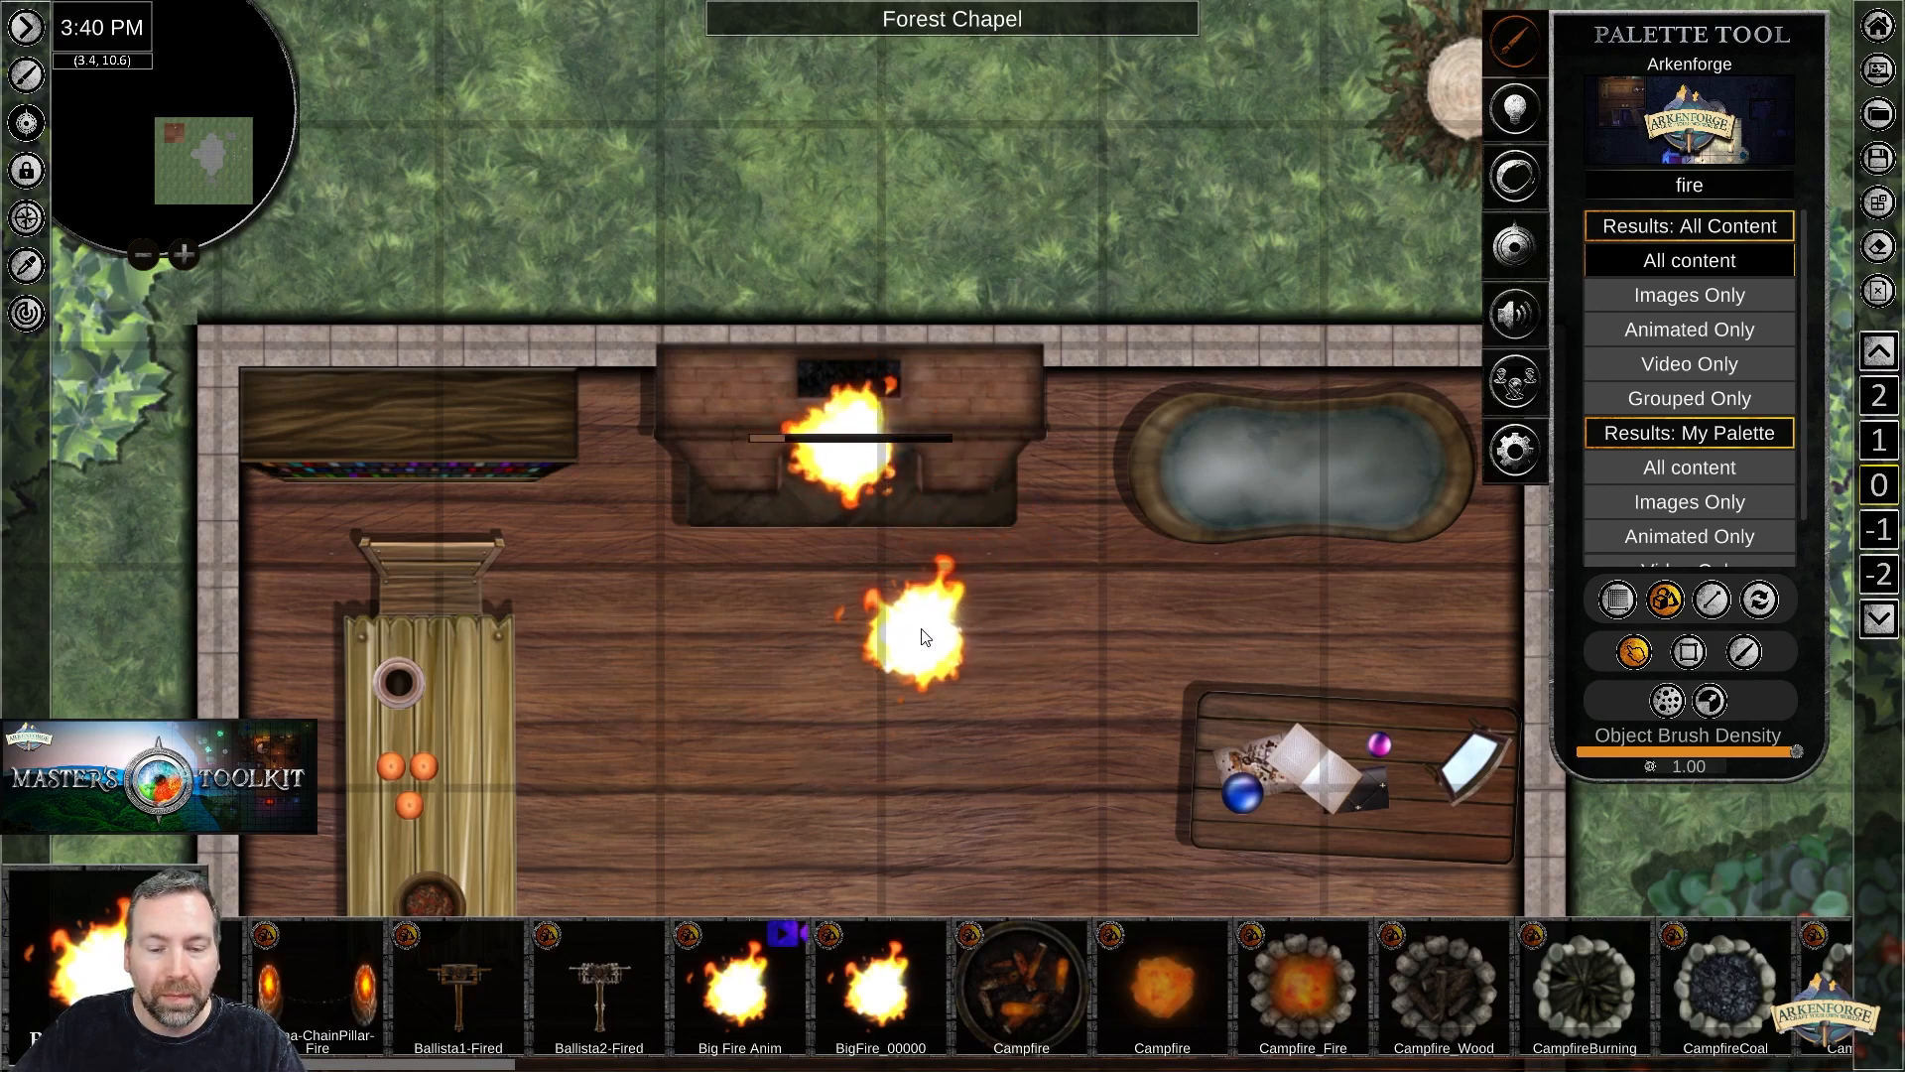
{"action": "right_click", "coordinate": [911, 630]}
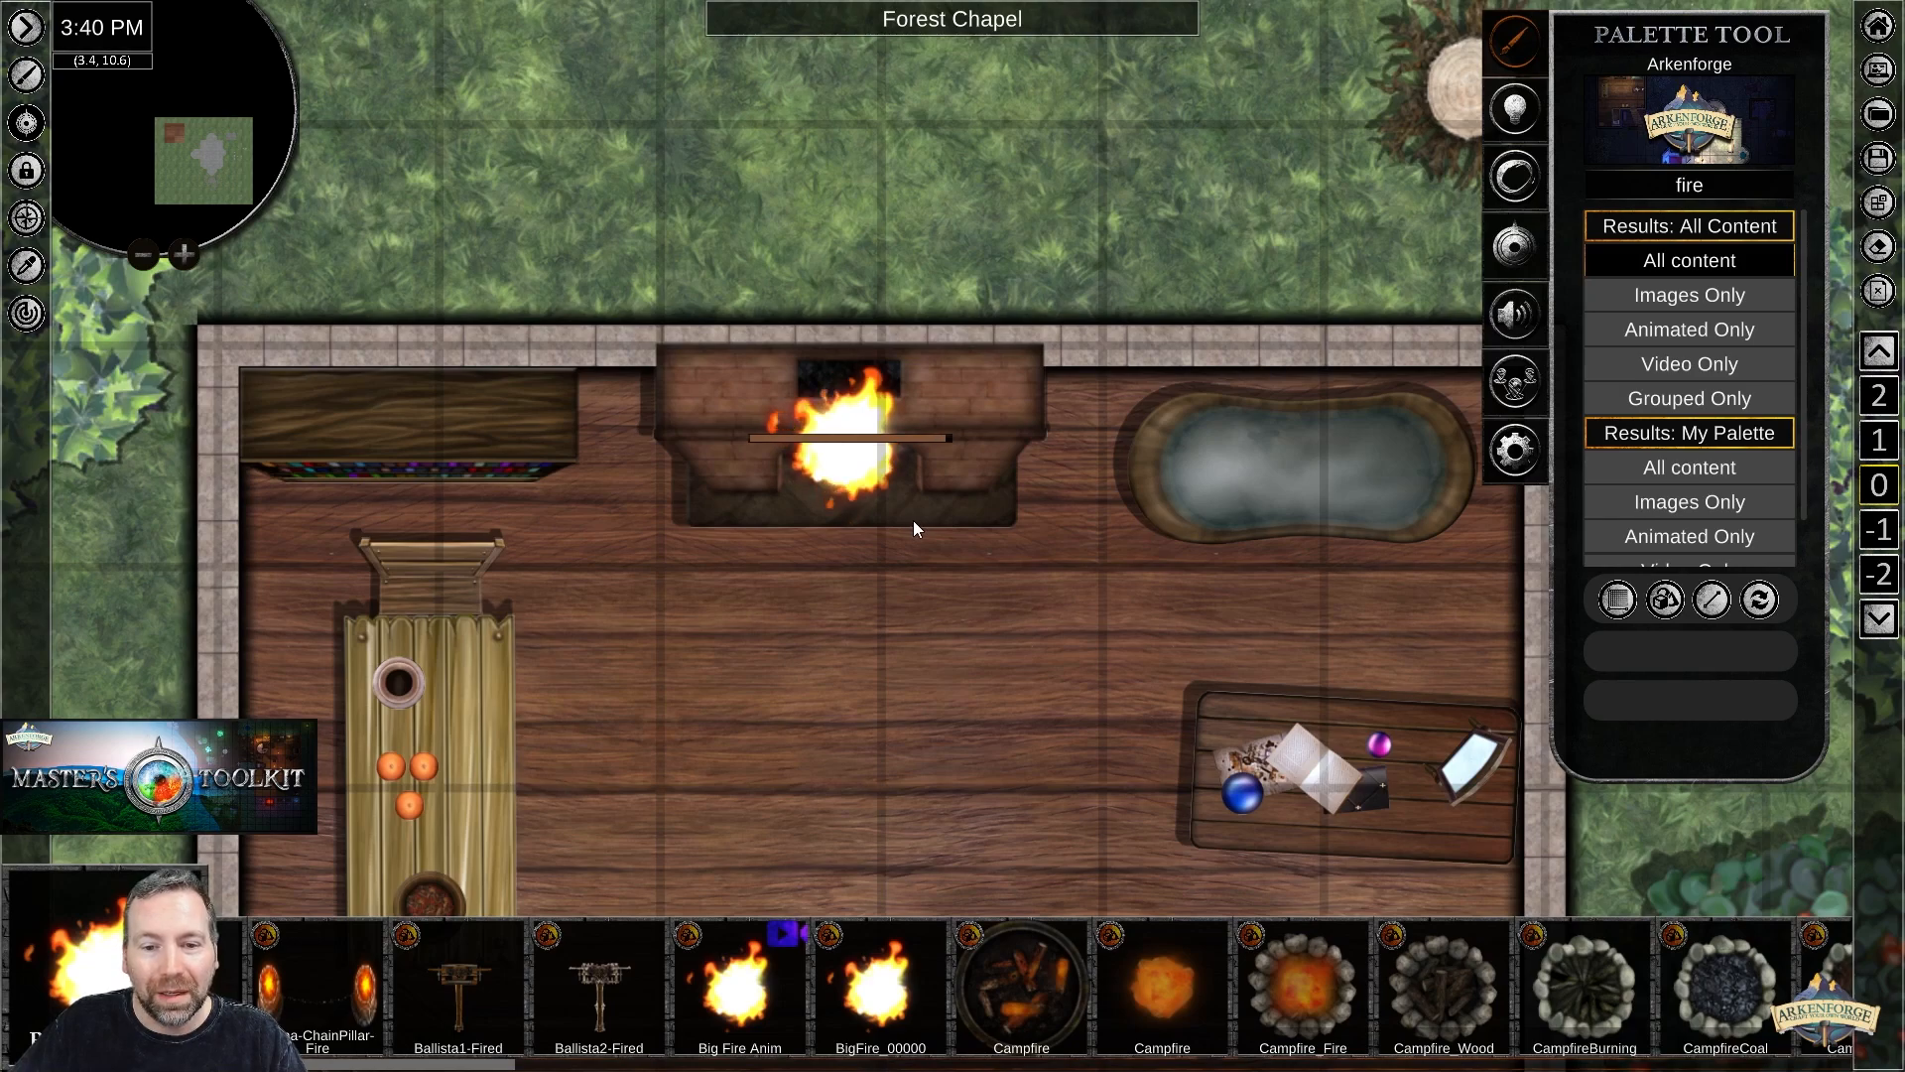
Scale the animated fire down to fit the fireplace opening and move it slightly down into the hearth.
{"action": "left_click", "coordinate": [843, 447]}
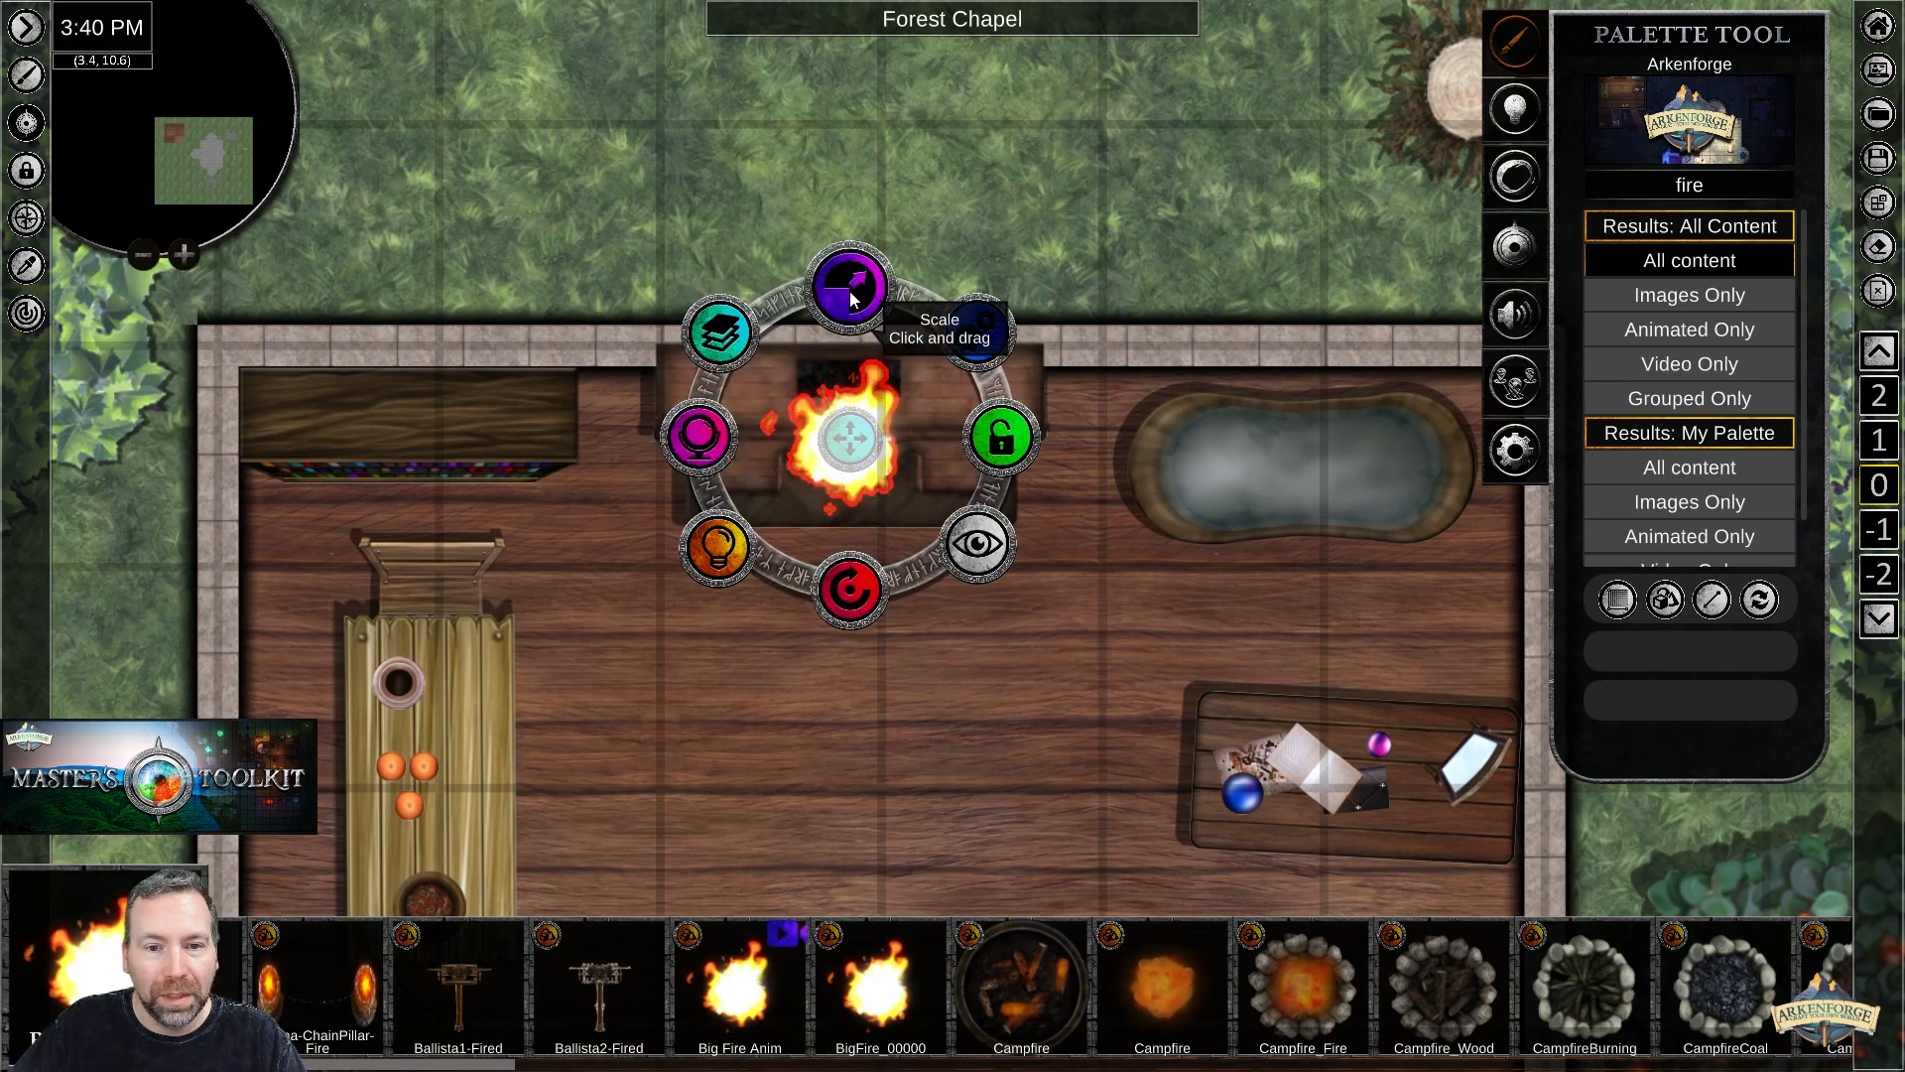
{"action": "left_click_drag", "start_coordinate": [849, 282], "coordinate": [818, 492]}
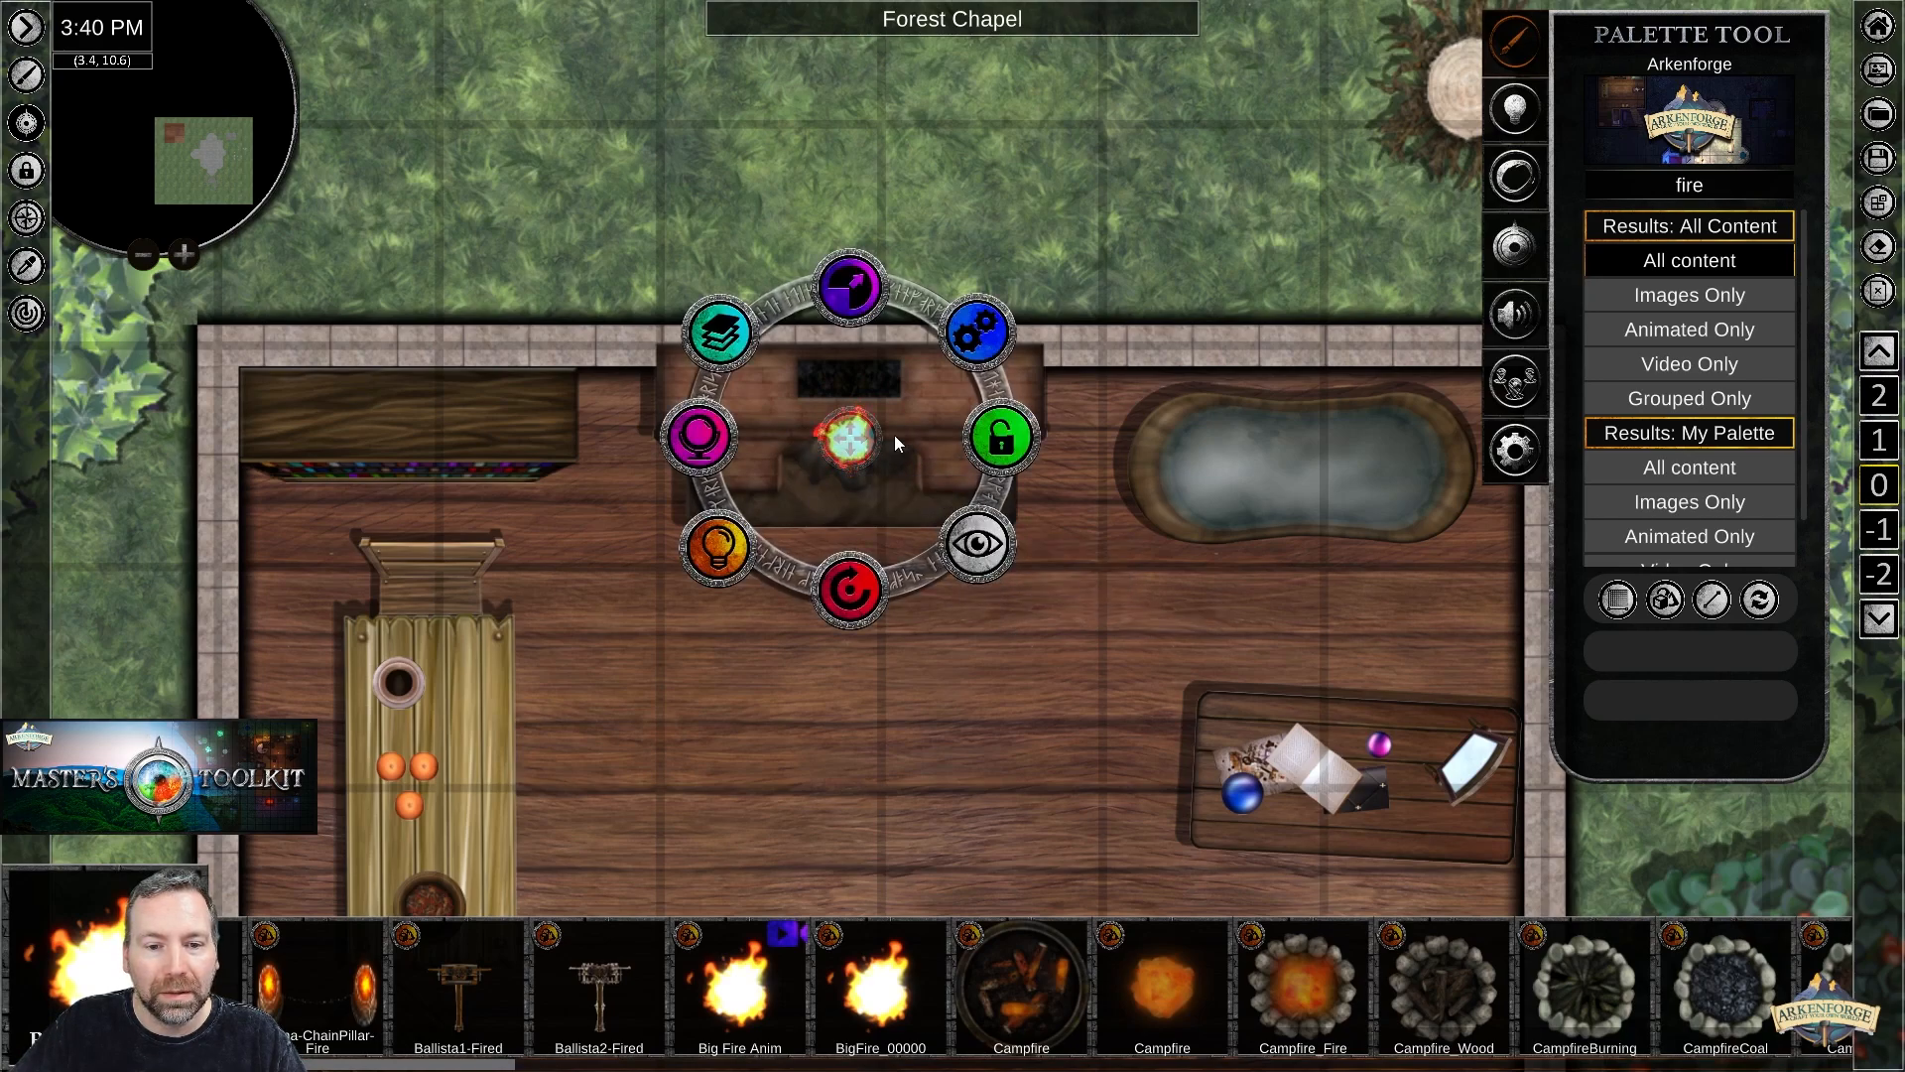
{"action": "left_click_drag", "start_coordinate": [852, 440], "coordinate": [853, 470]}
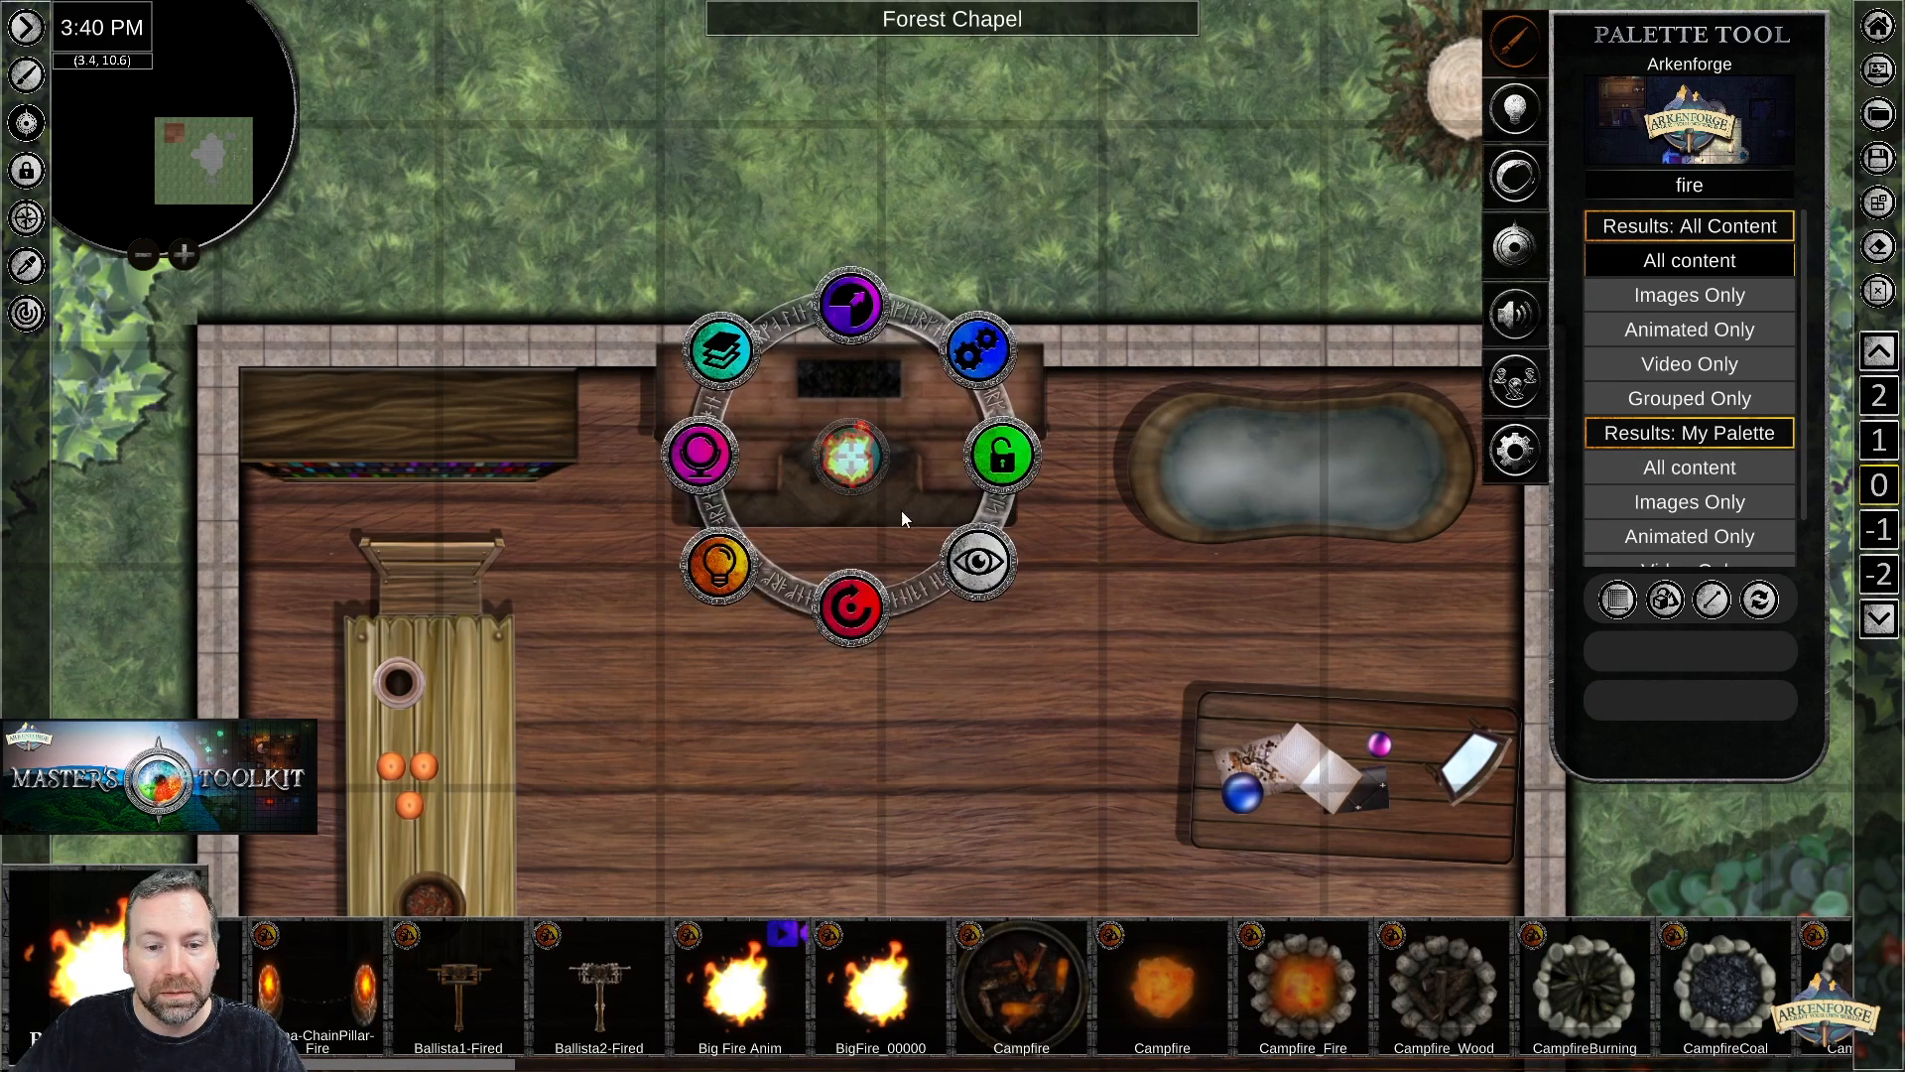
{"action": "left_click", "coordinate": [1040, 659]}
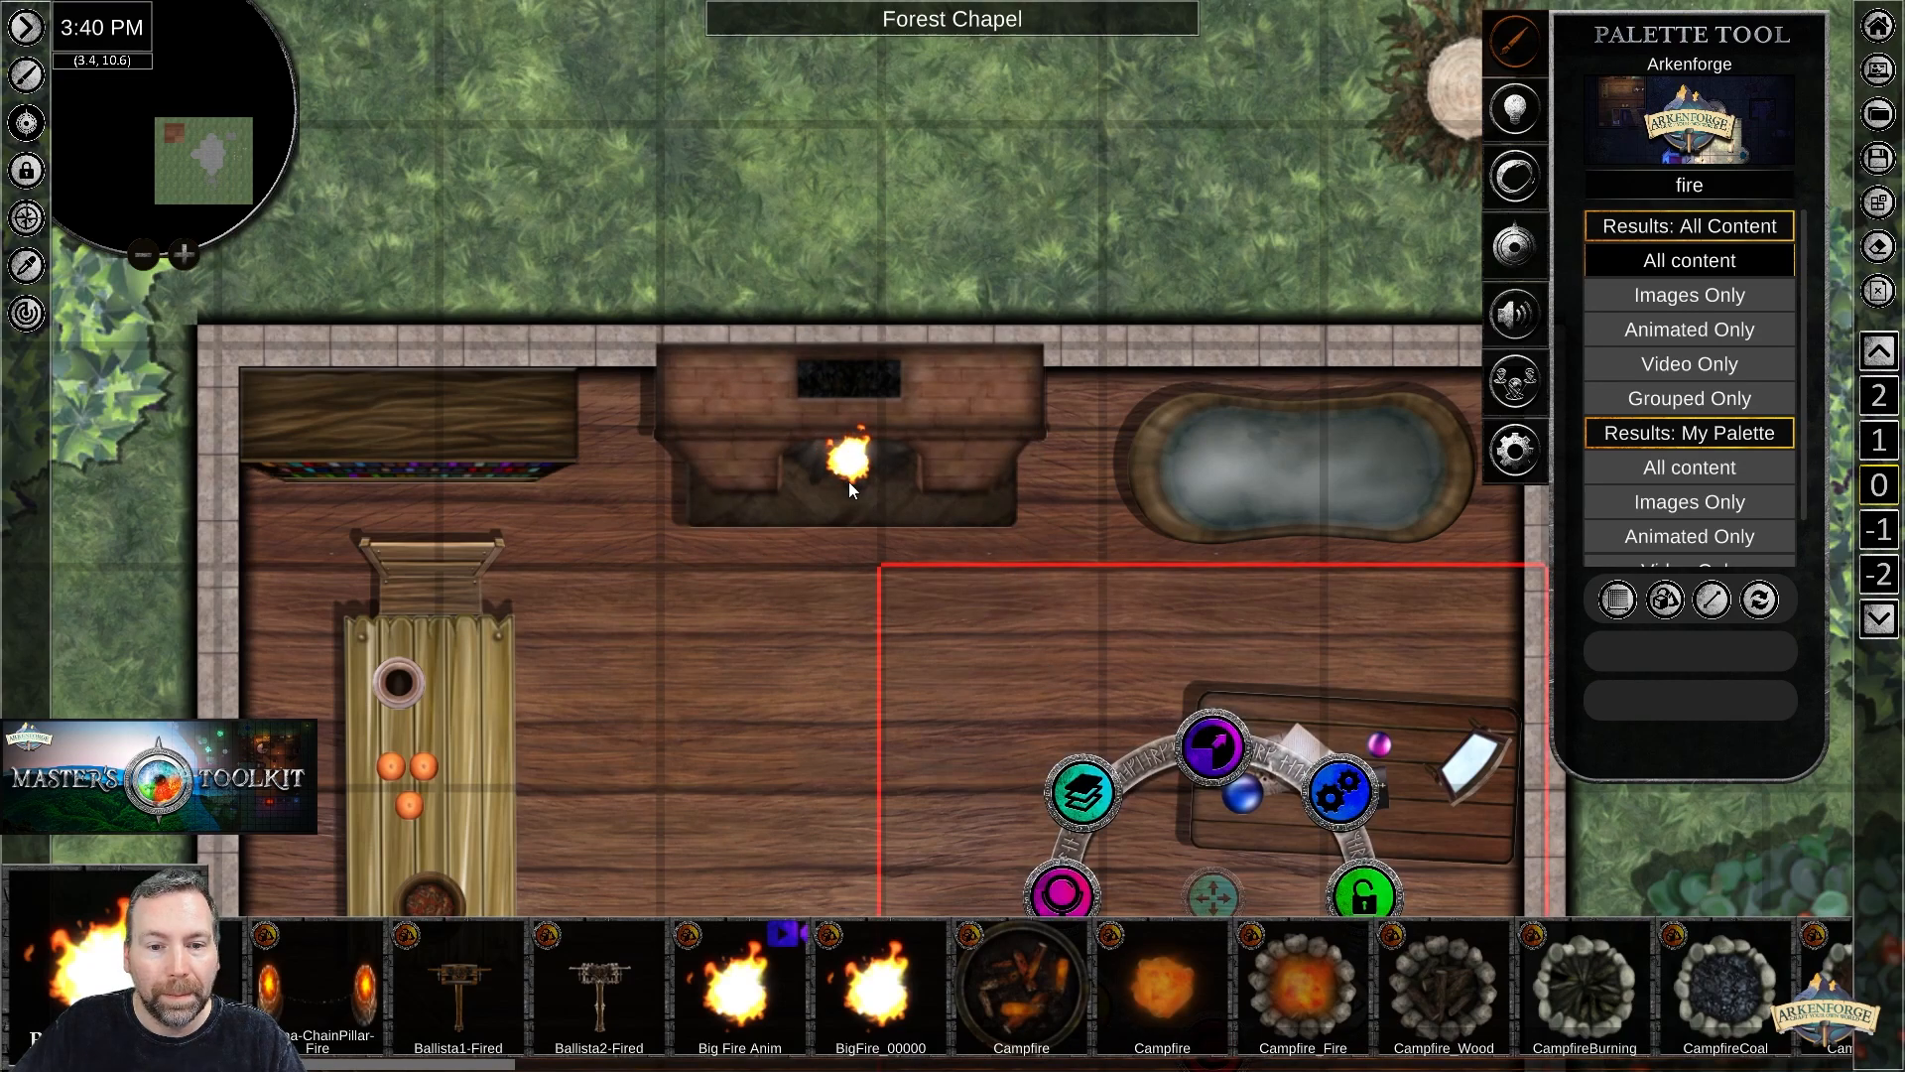
Turn on the hearth fire's object light and change the map's time of day to night.
{"action": "left_click", "coordinate": [844, 456]}
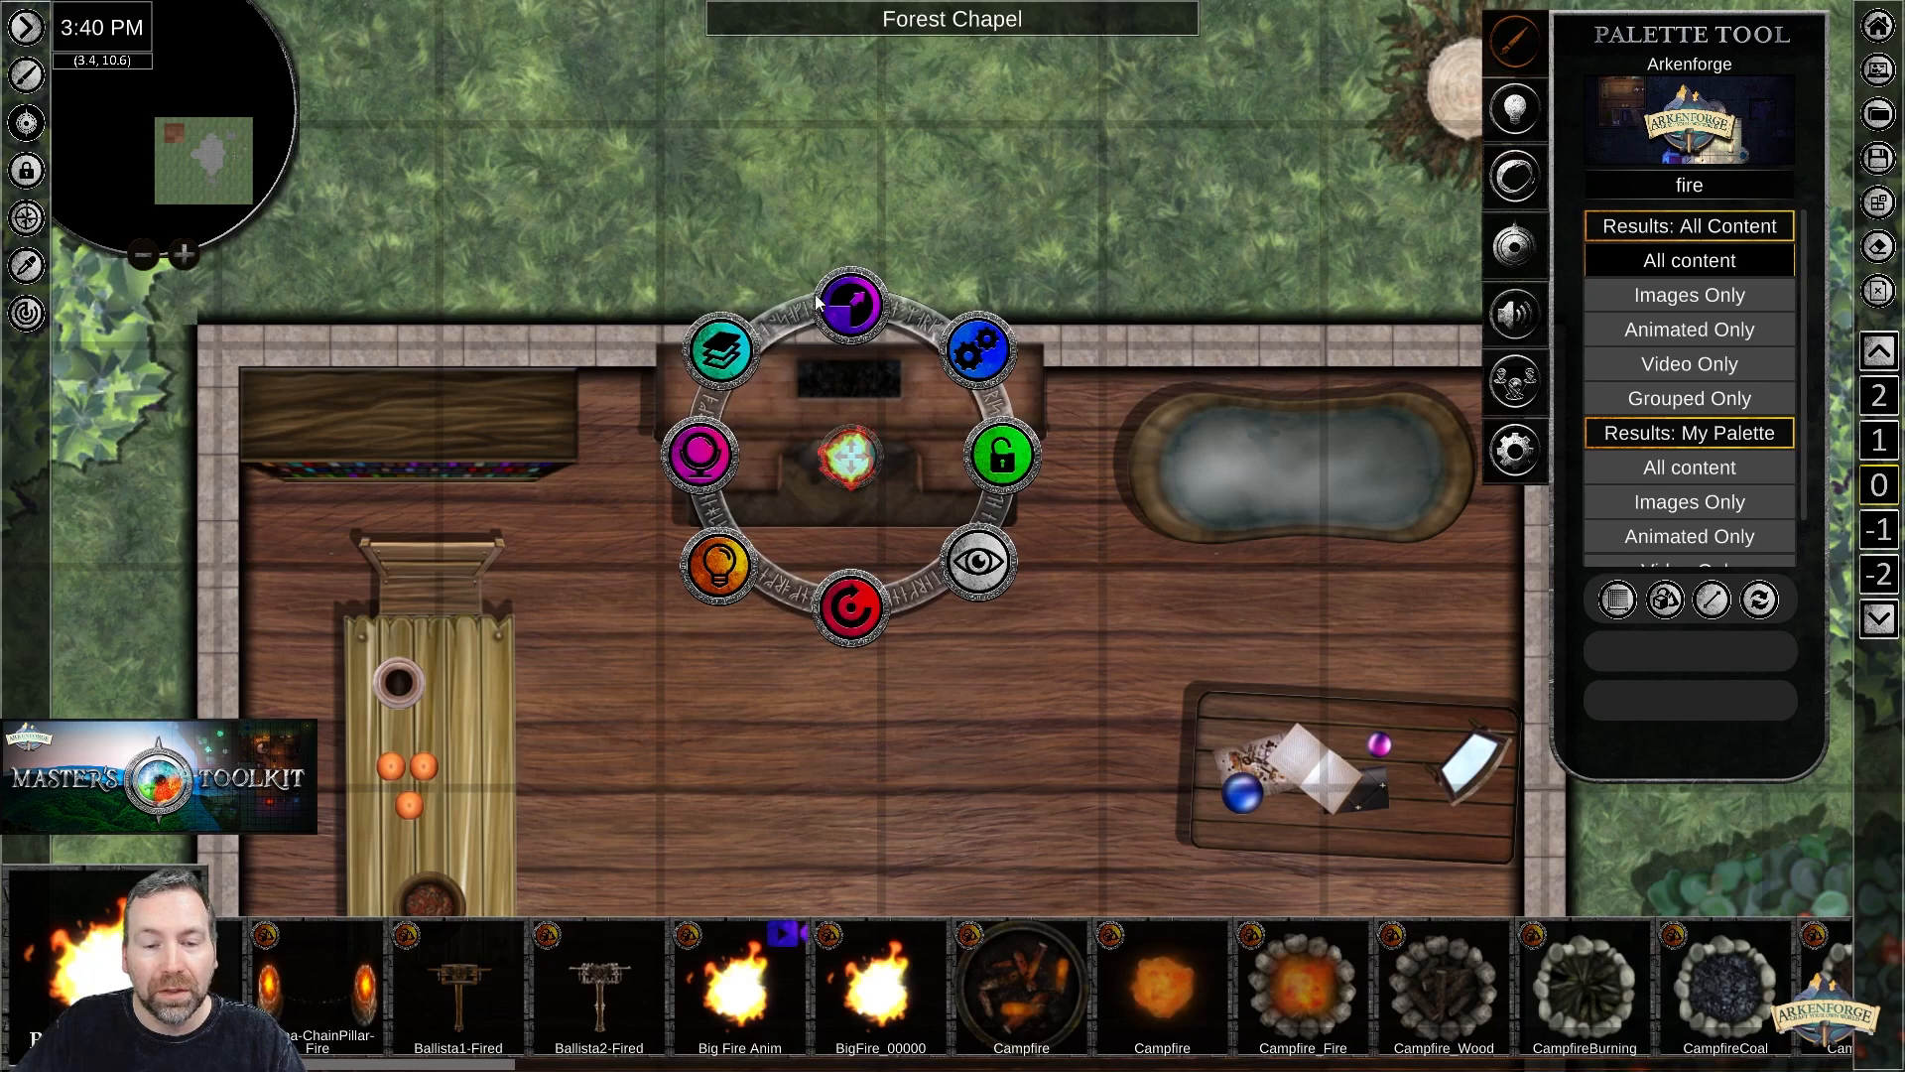
{"action": "left_click", "coordinate": [752, 573]}
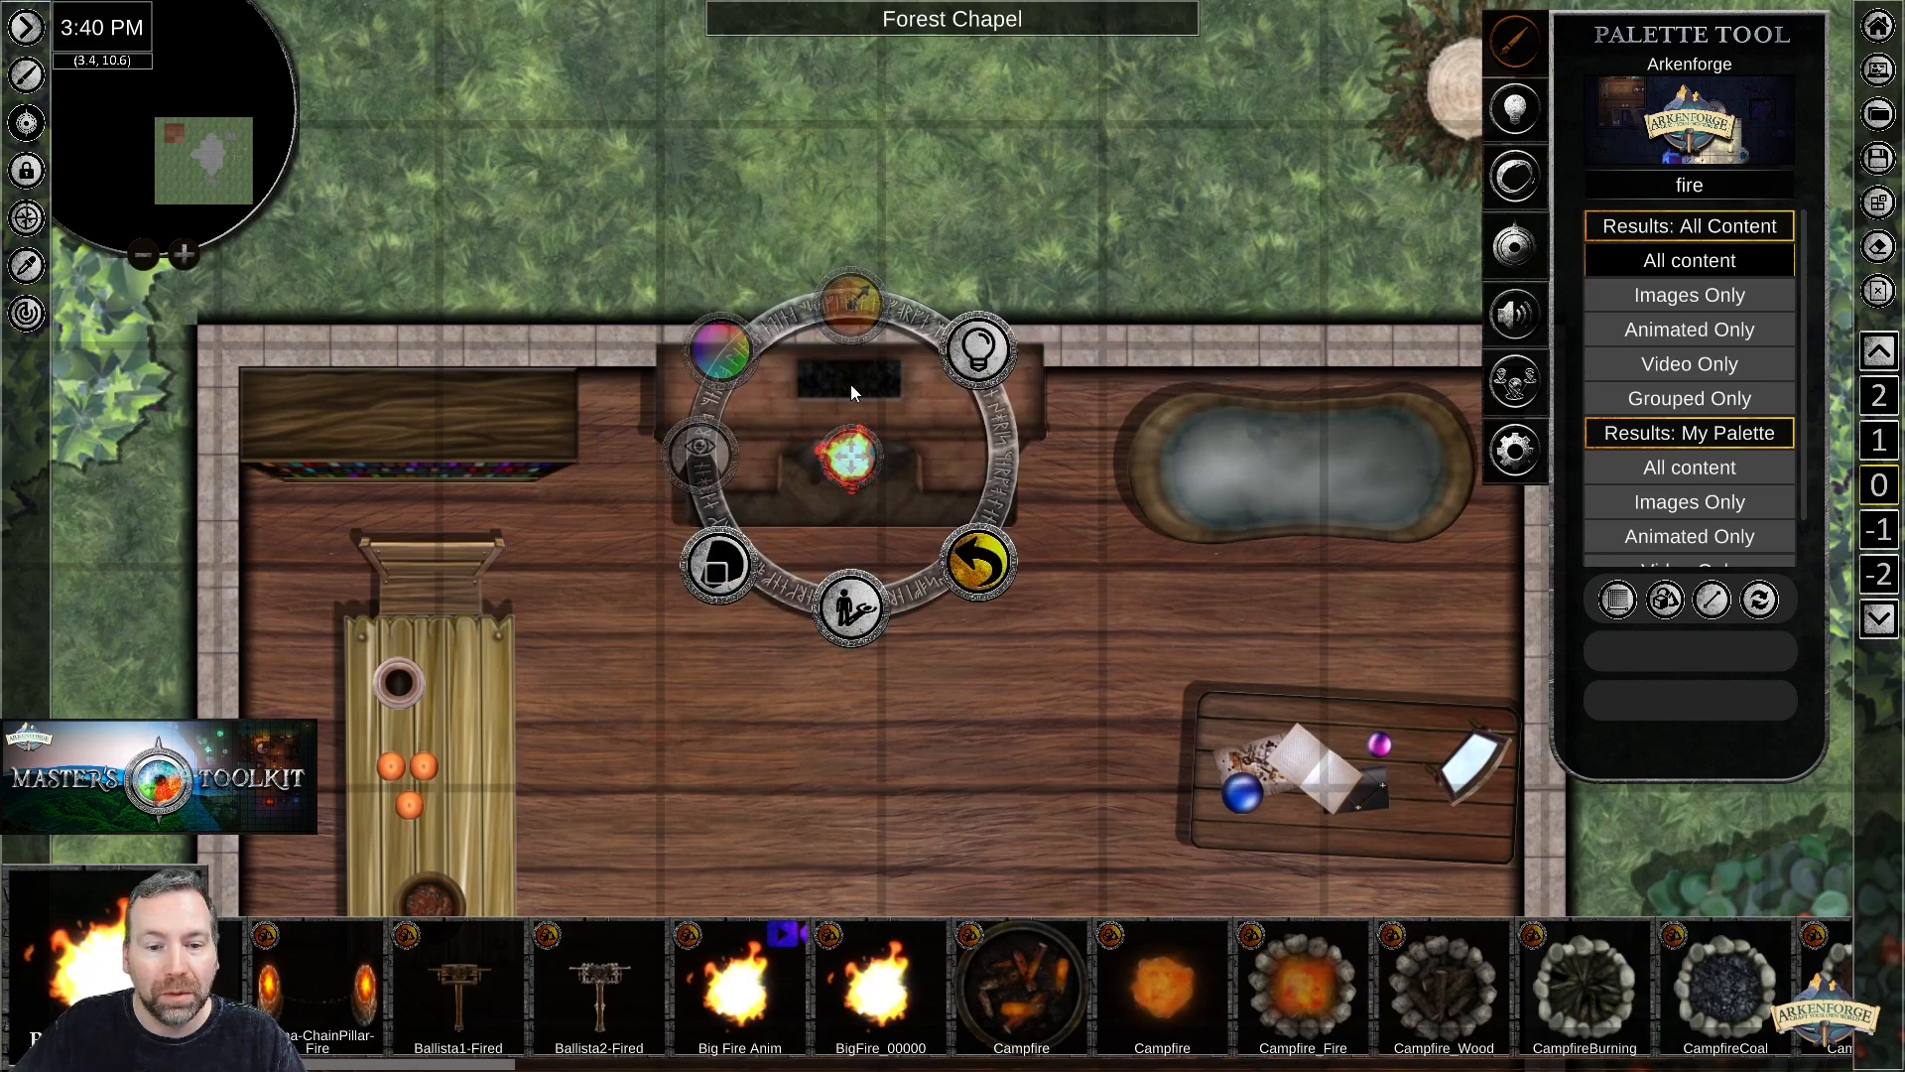
{"action": "left_click", "coordinate": [978, 345]}
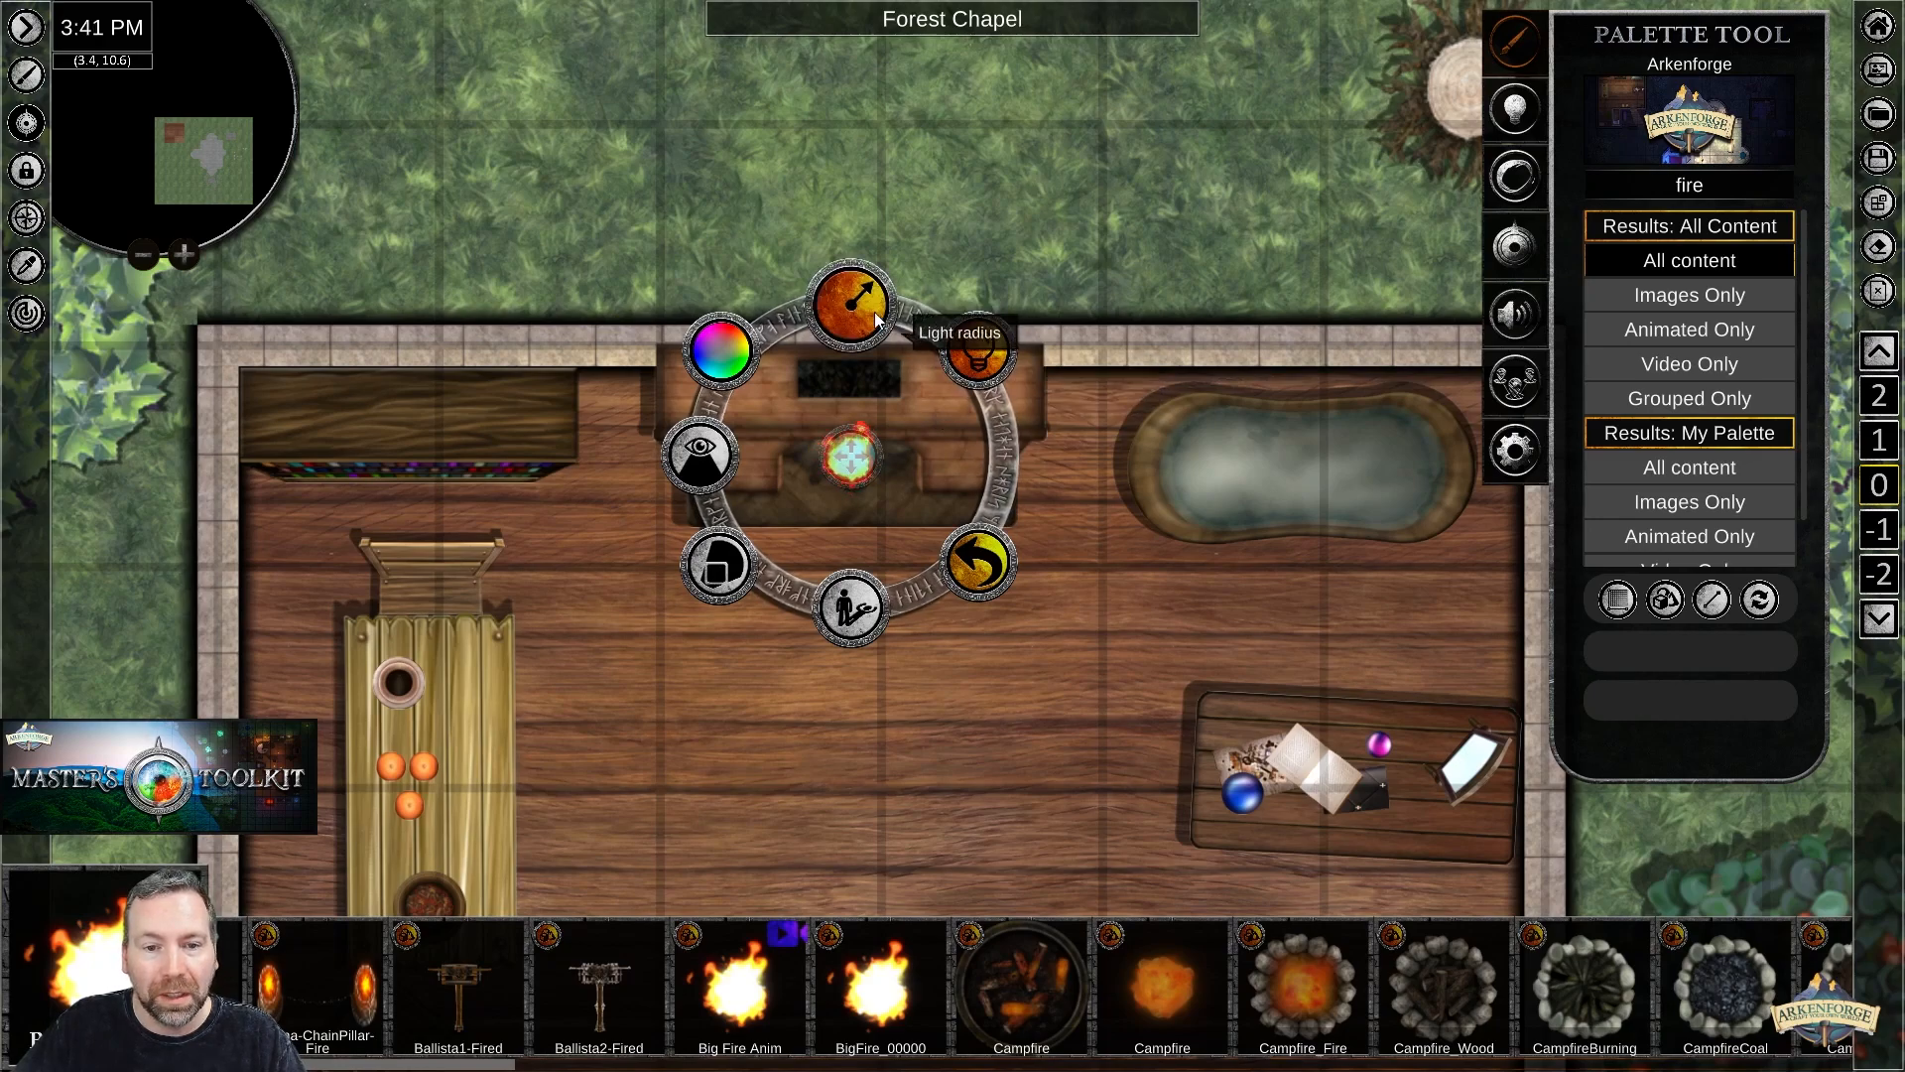
{"action": "left_click", "coordinate": [1520, 110]}
{"action": "left_click_drag", "start_coordinate": [1616, 96], "coordinate": [1551, 110]}
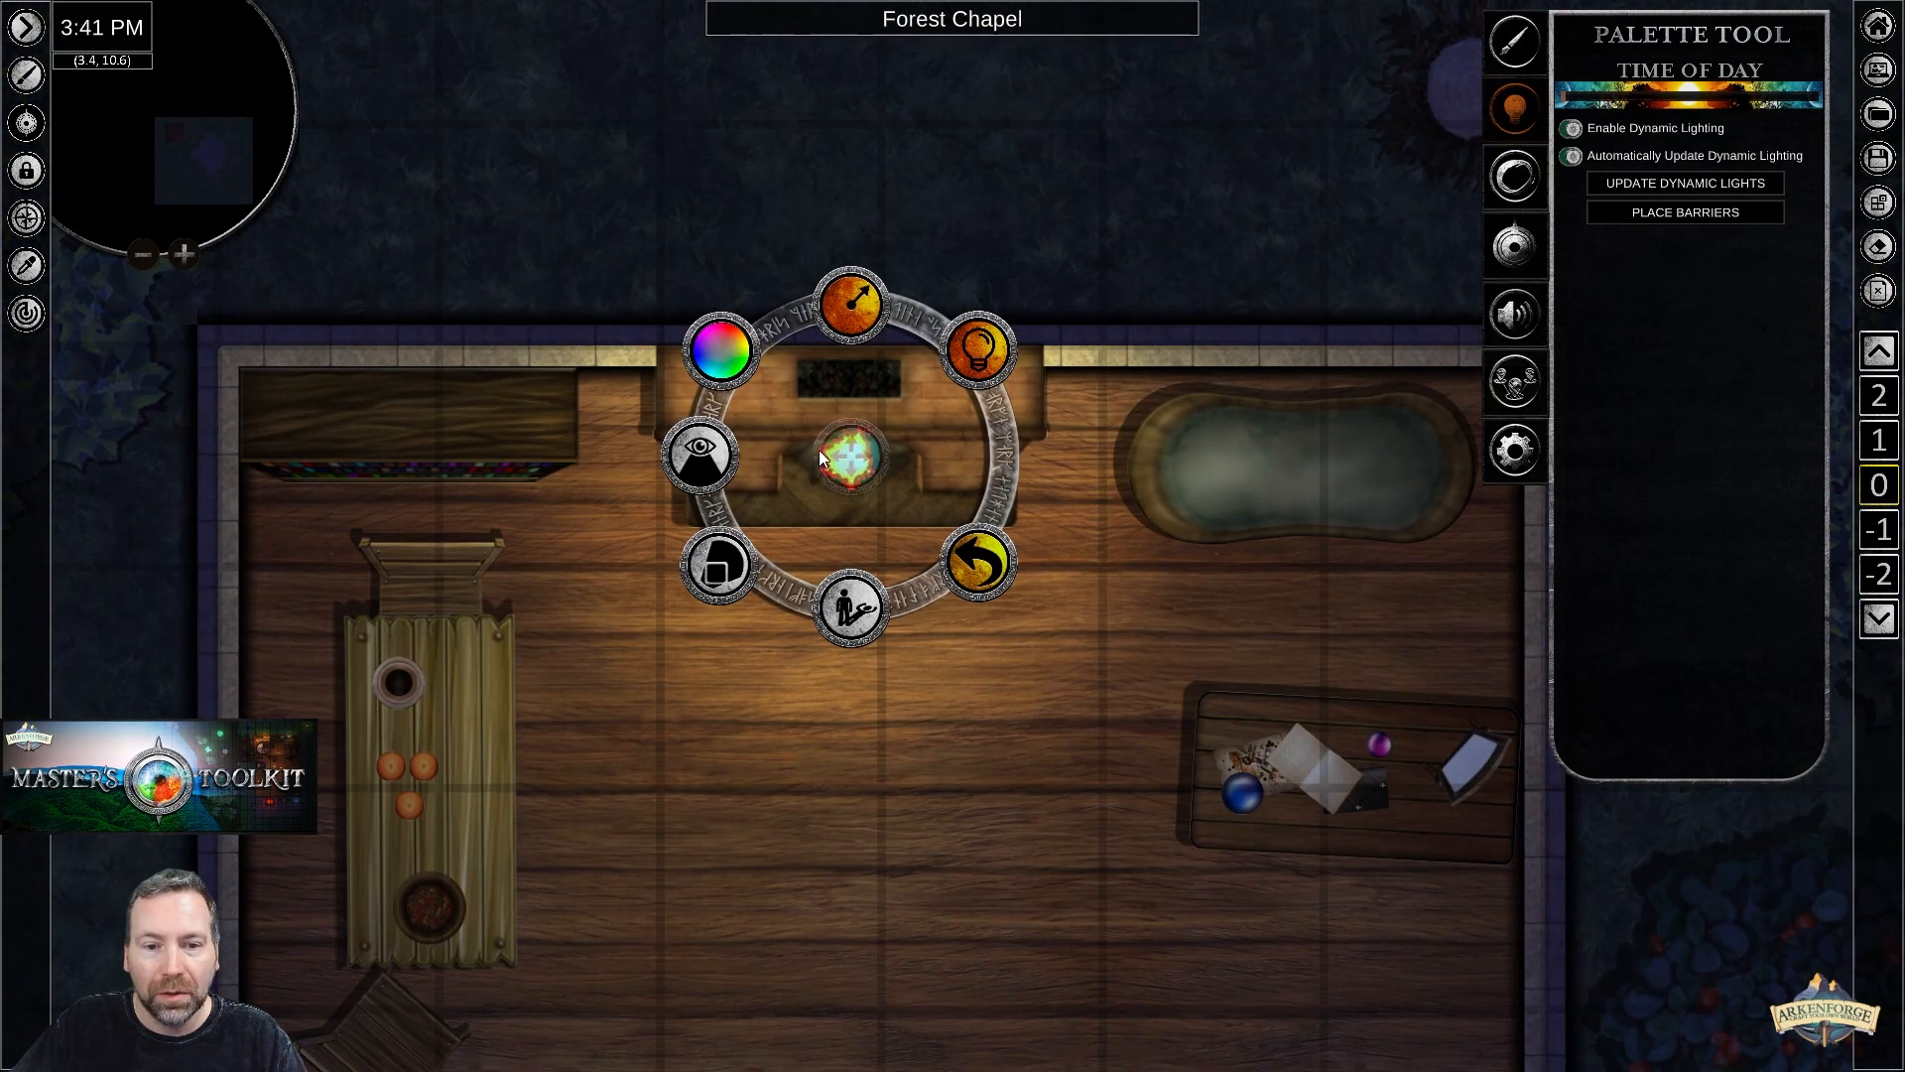
Toggle the hearth fire's object light off and back on twice.
{"action": "left_click", "coordinate": [979, 353]}
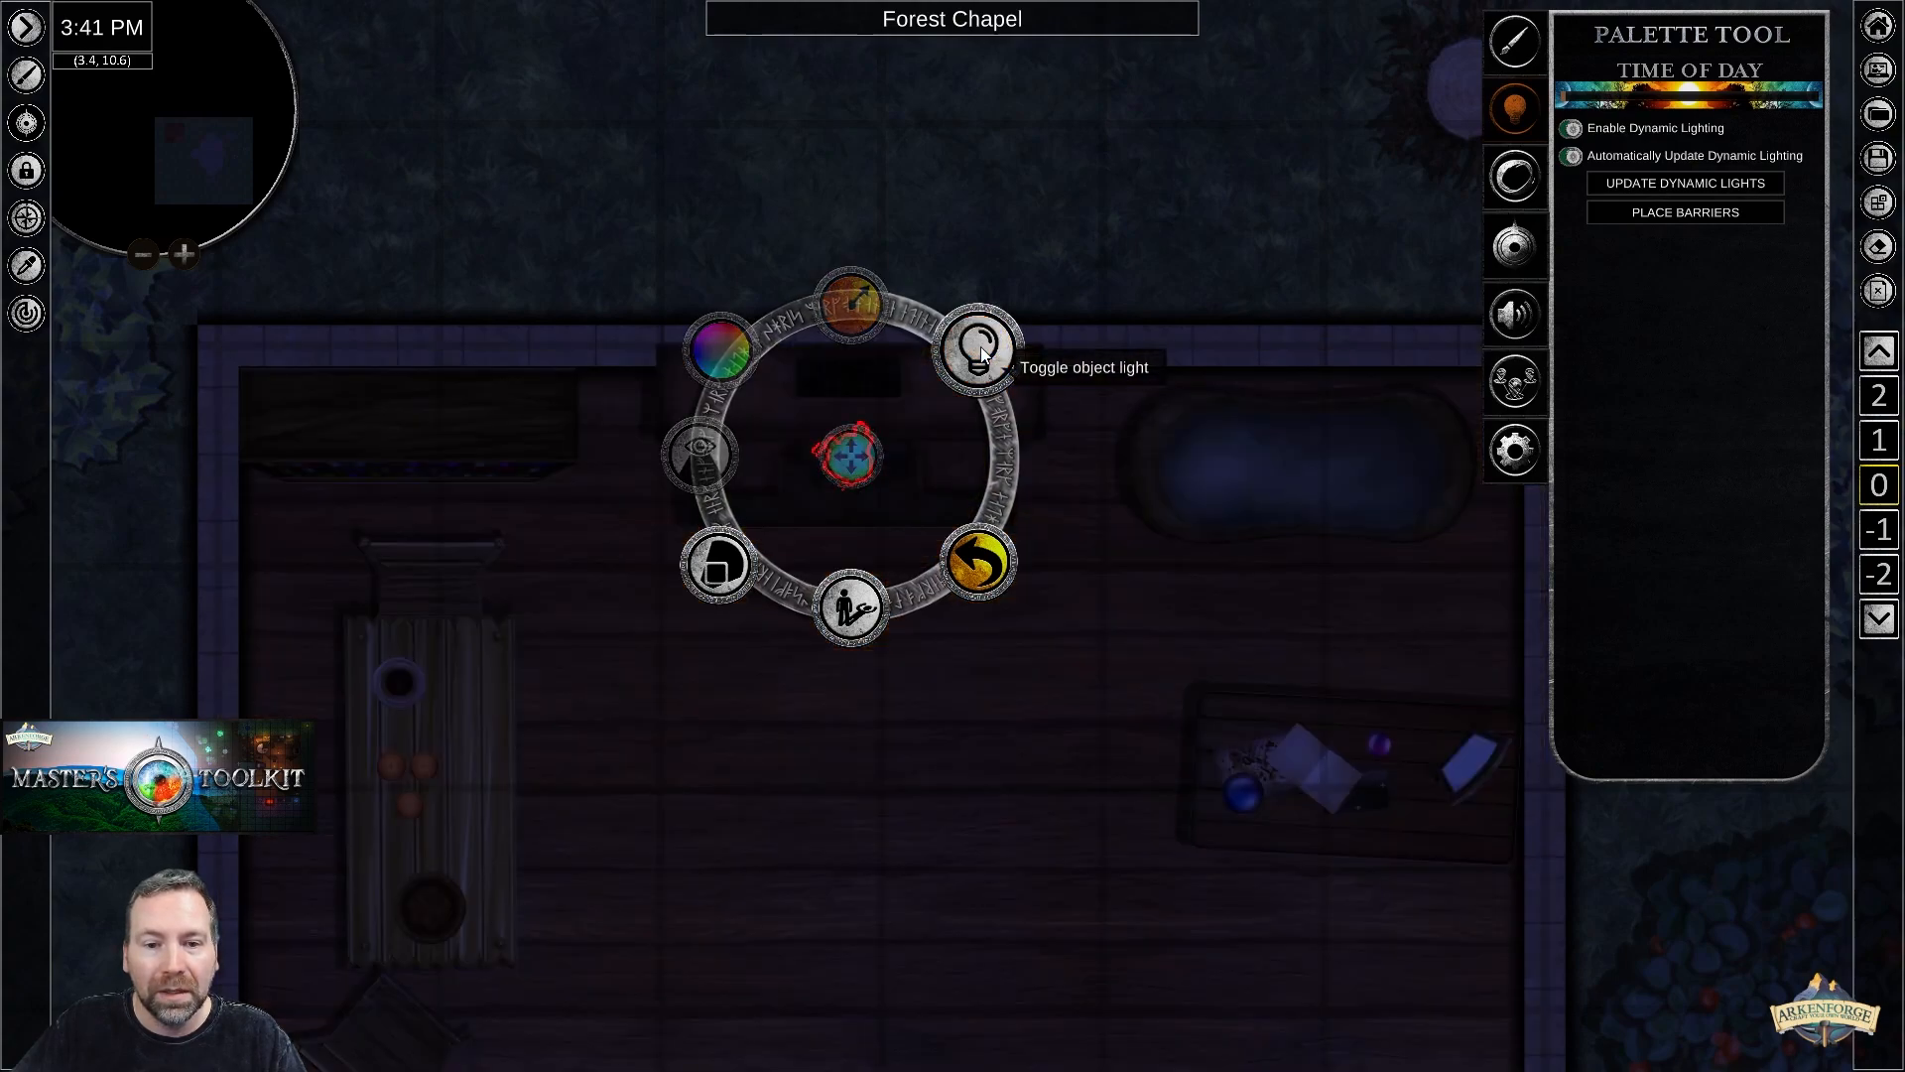
{"action": "left_click", "coordinate": [967, 347]}
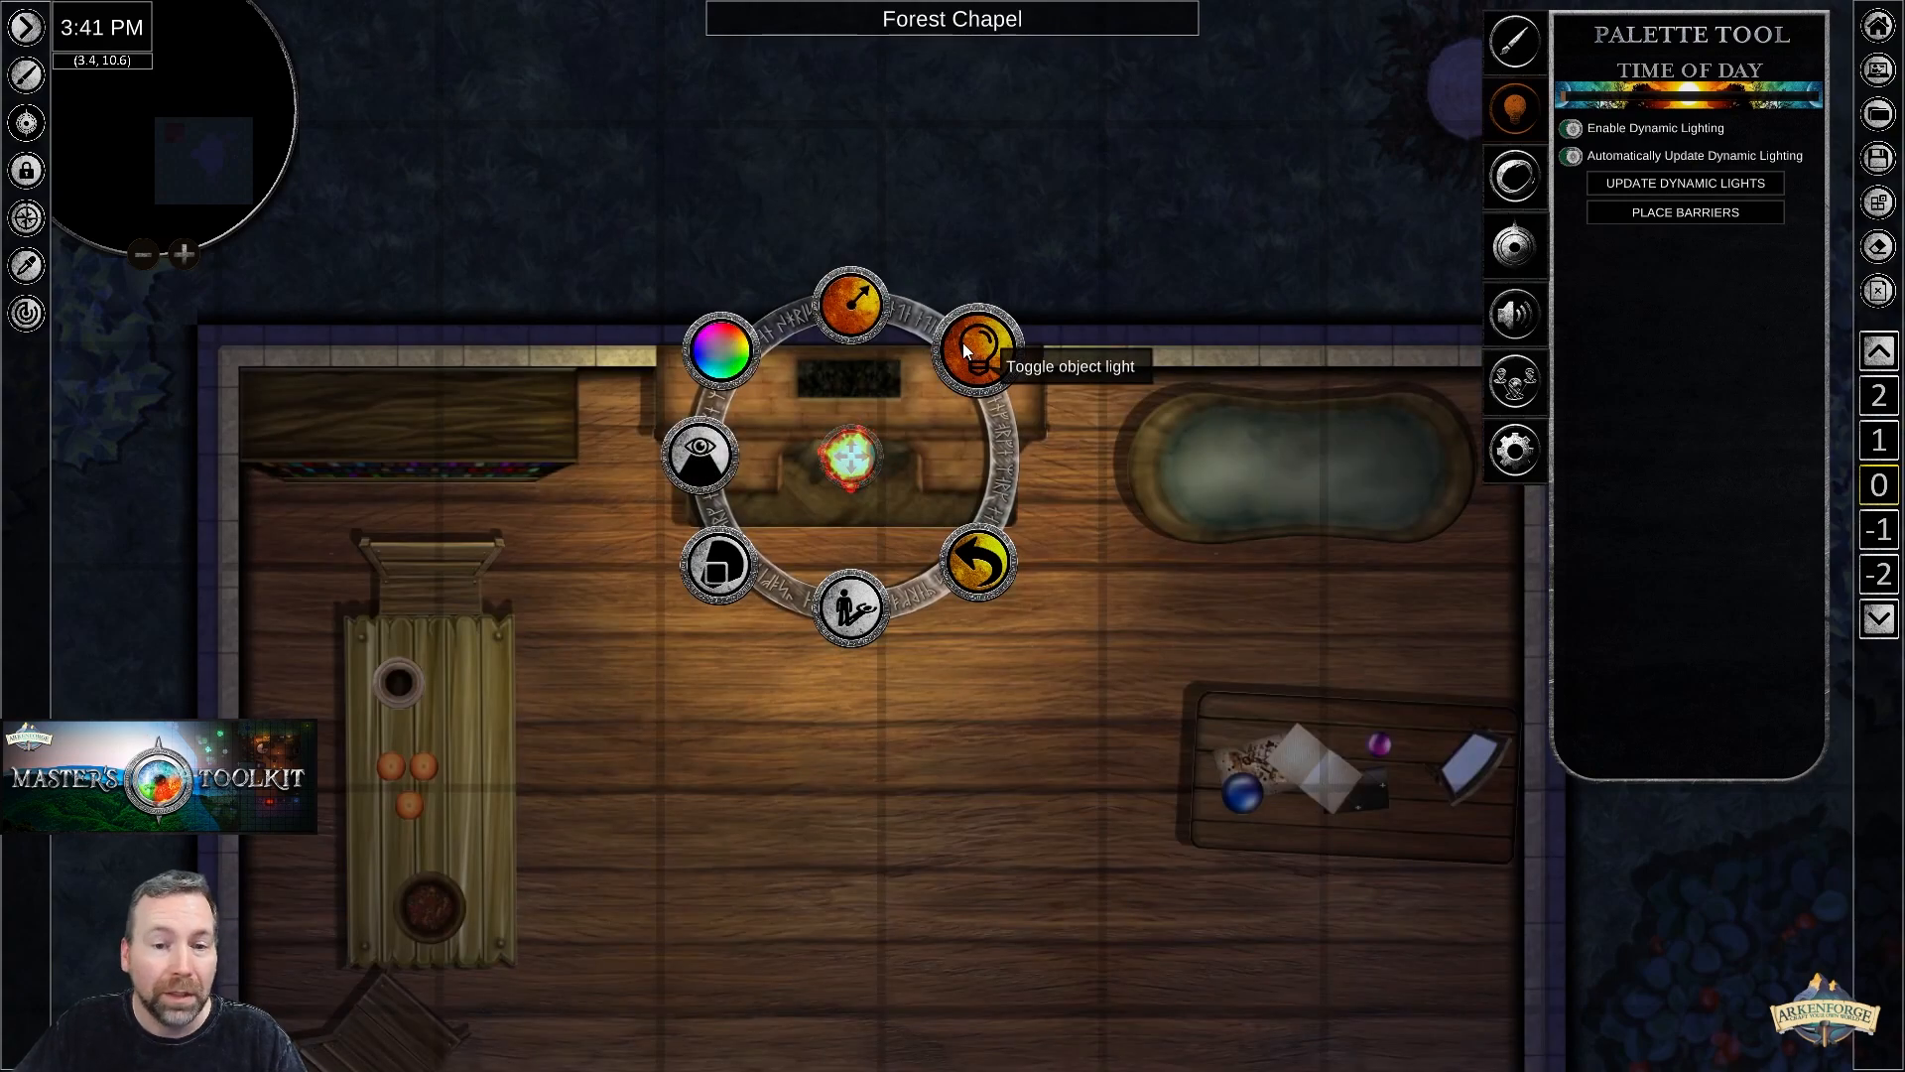
{"action": "left_click", "coordinate": [979, 344]}
{"action": "left_click", "coordinate": [977, 349]}
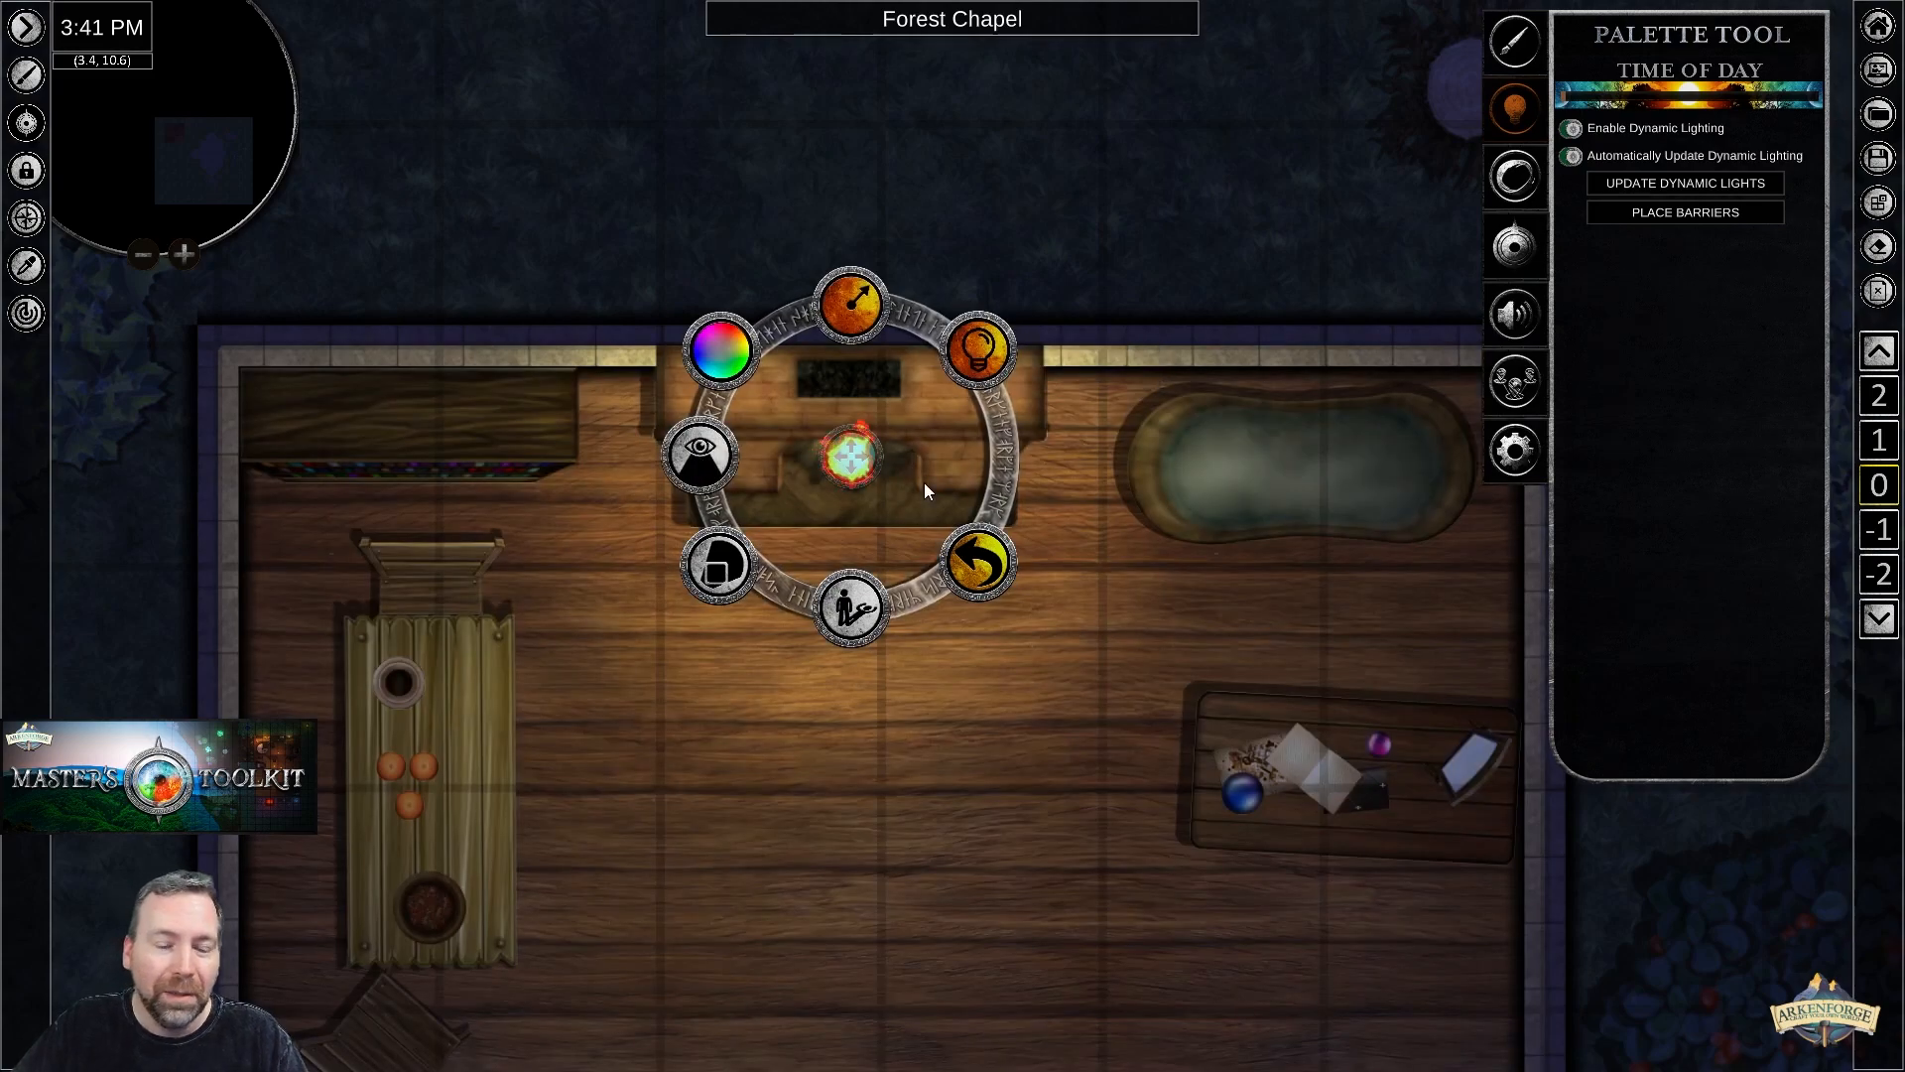
Try a light radius of 2 squares on the hearth fire, and set it to 20 squares.
{"action": "left_click", "coordinate": [843, 307]}
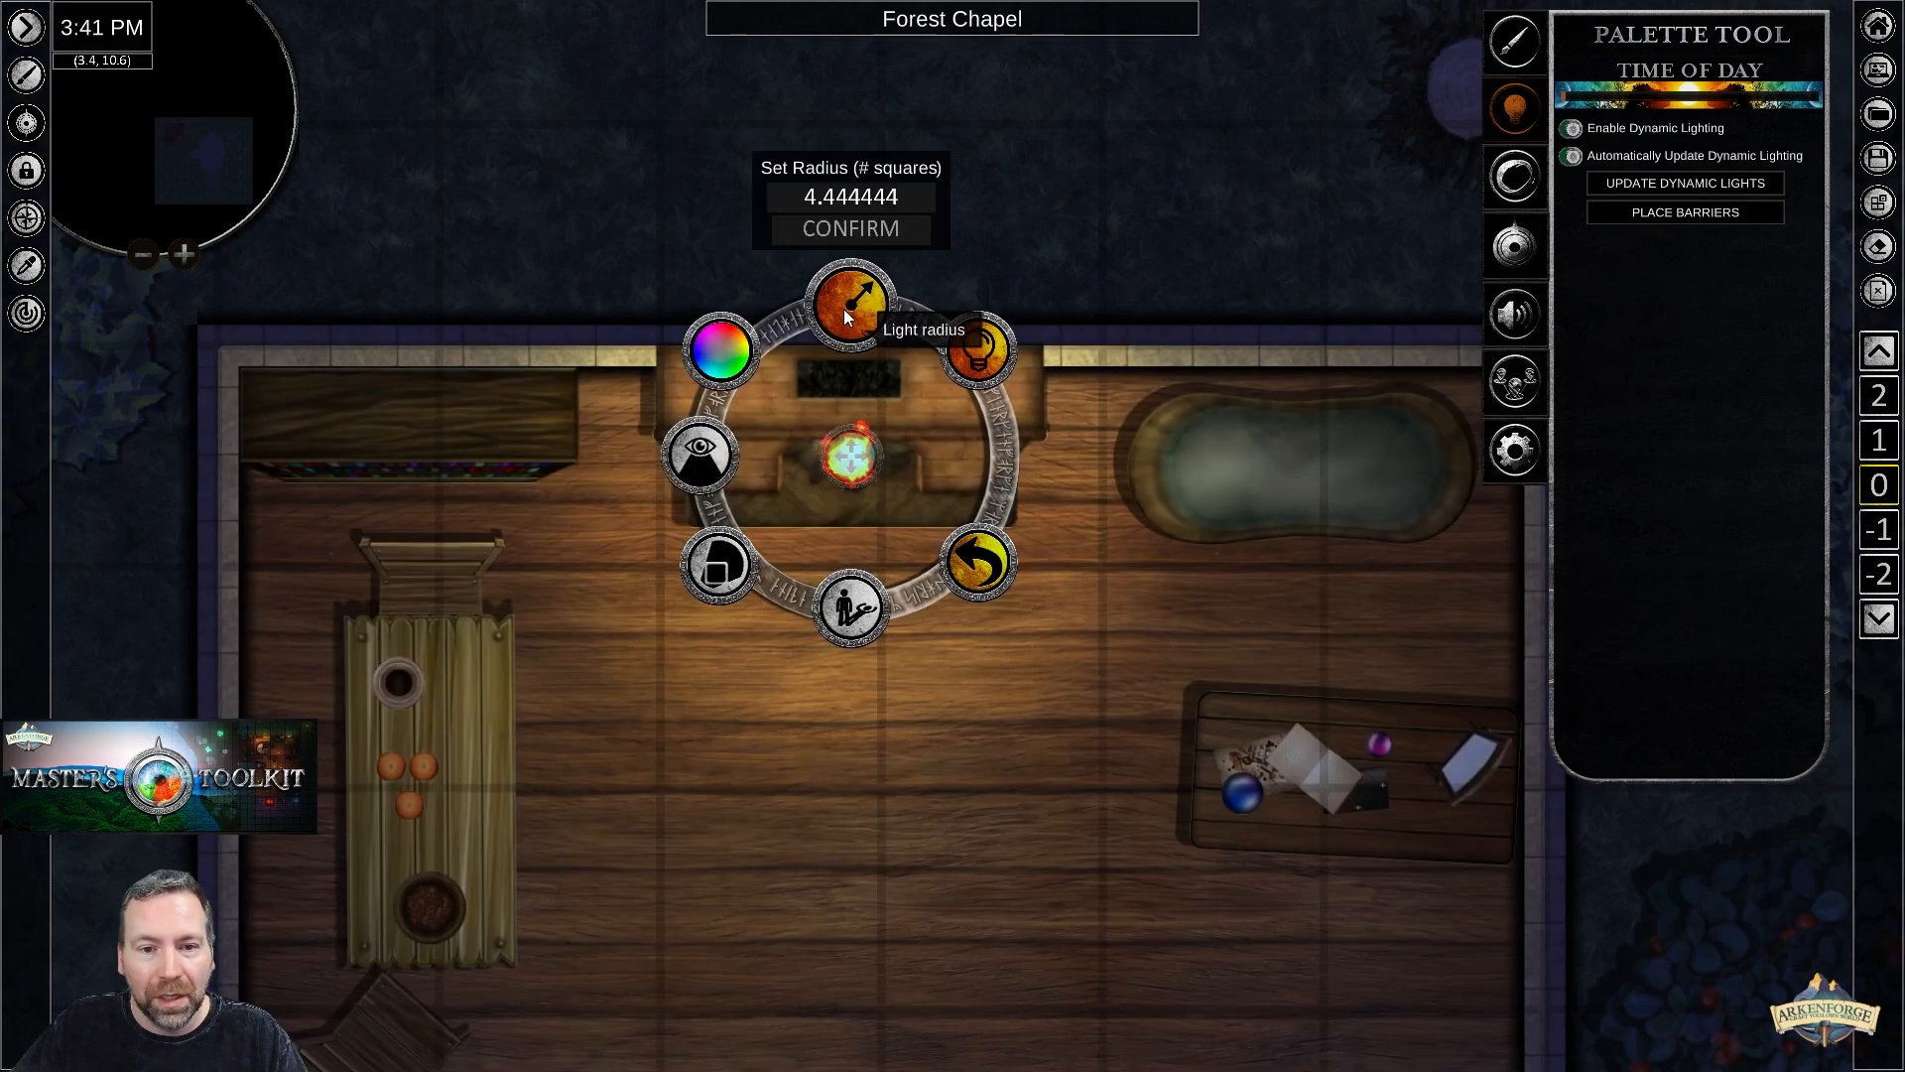
{"action": "left_click", "coordinate": [905, 196]}
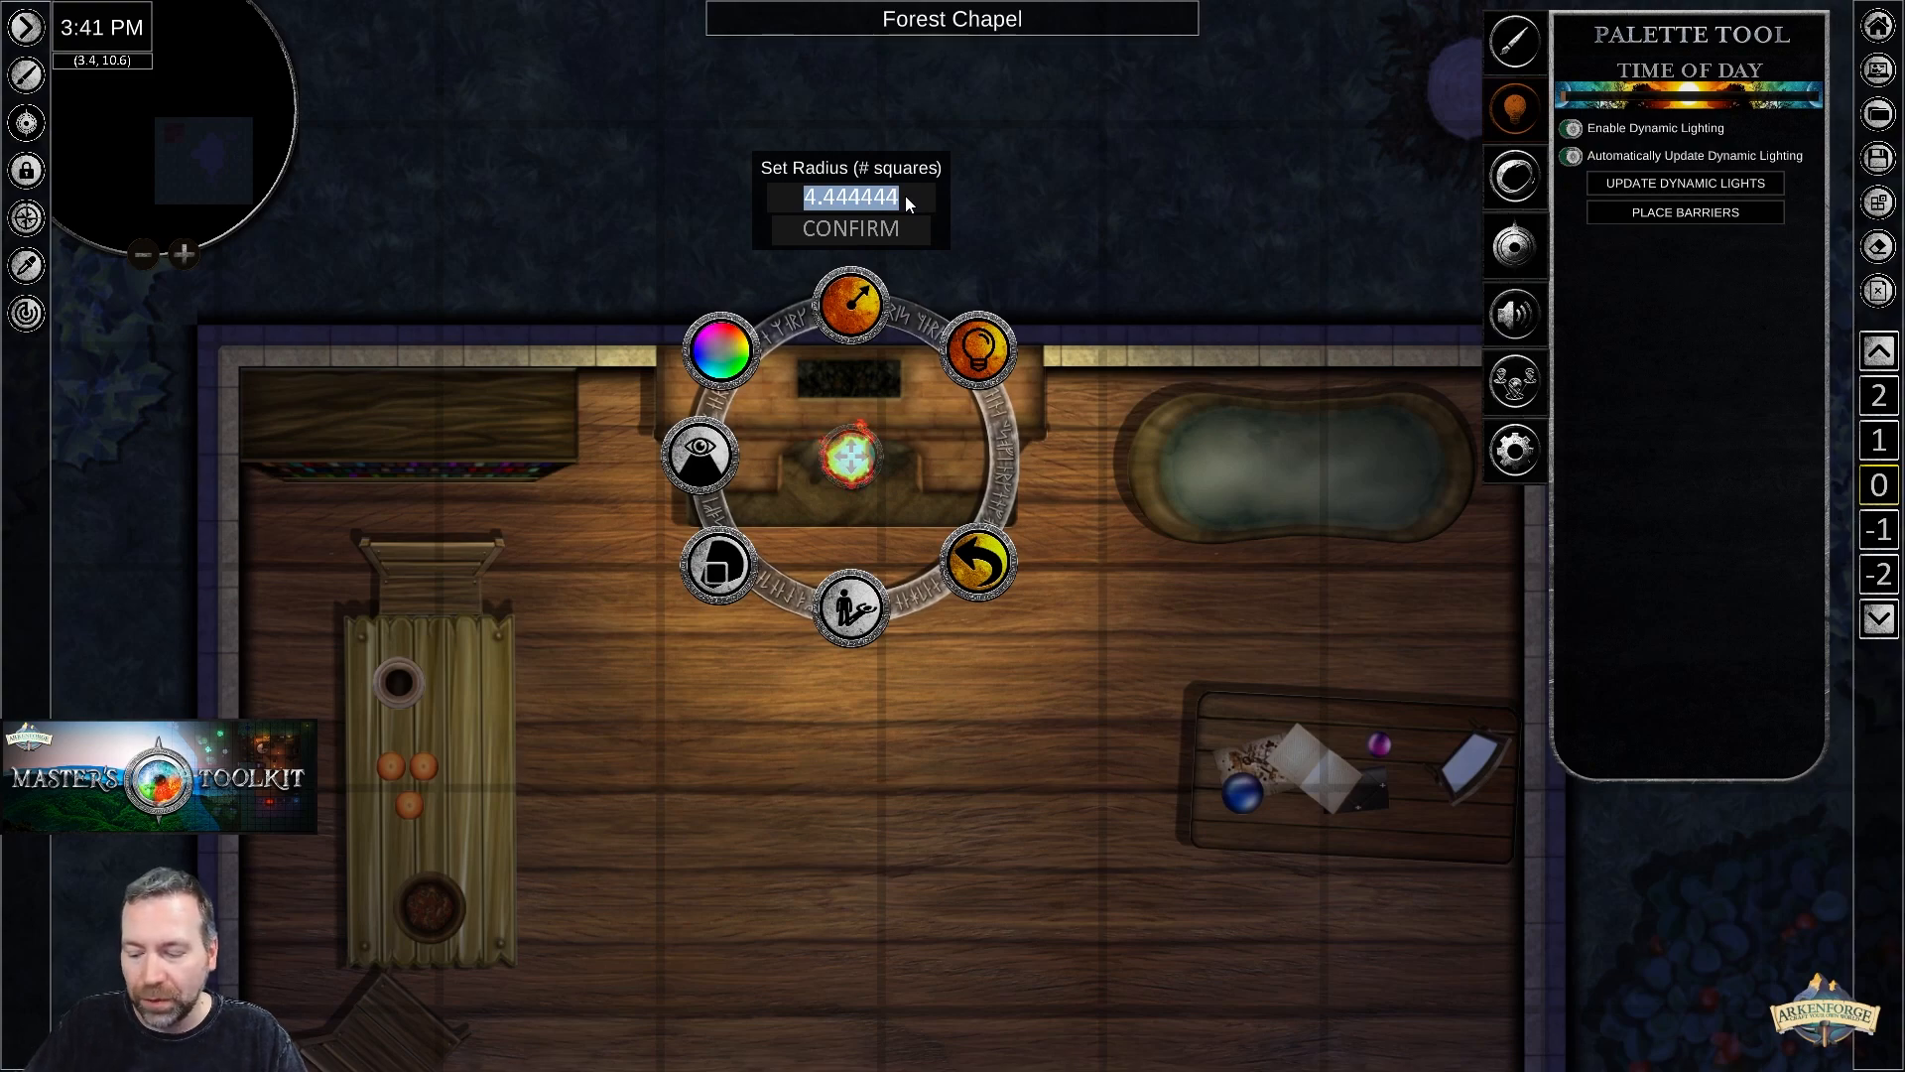
{"action": "type", "text": "2"}
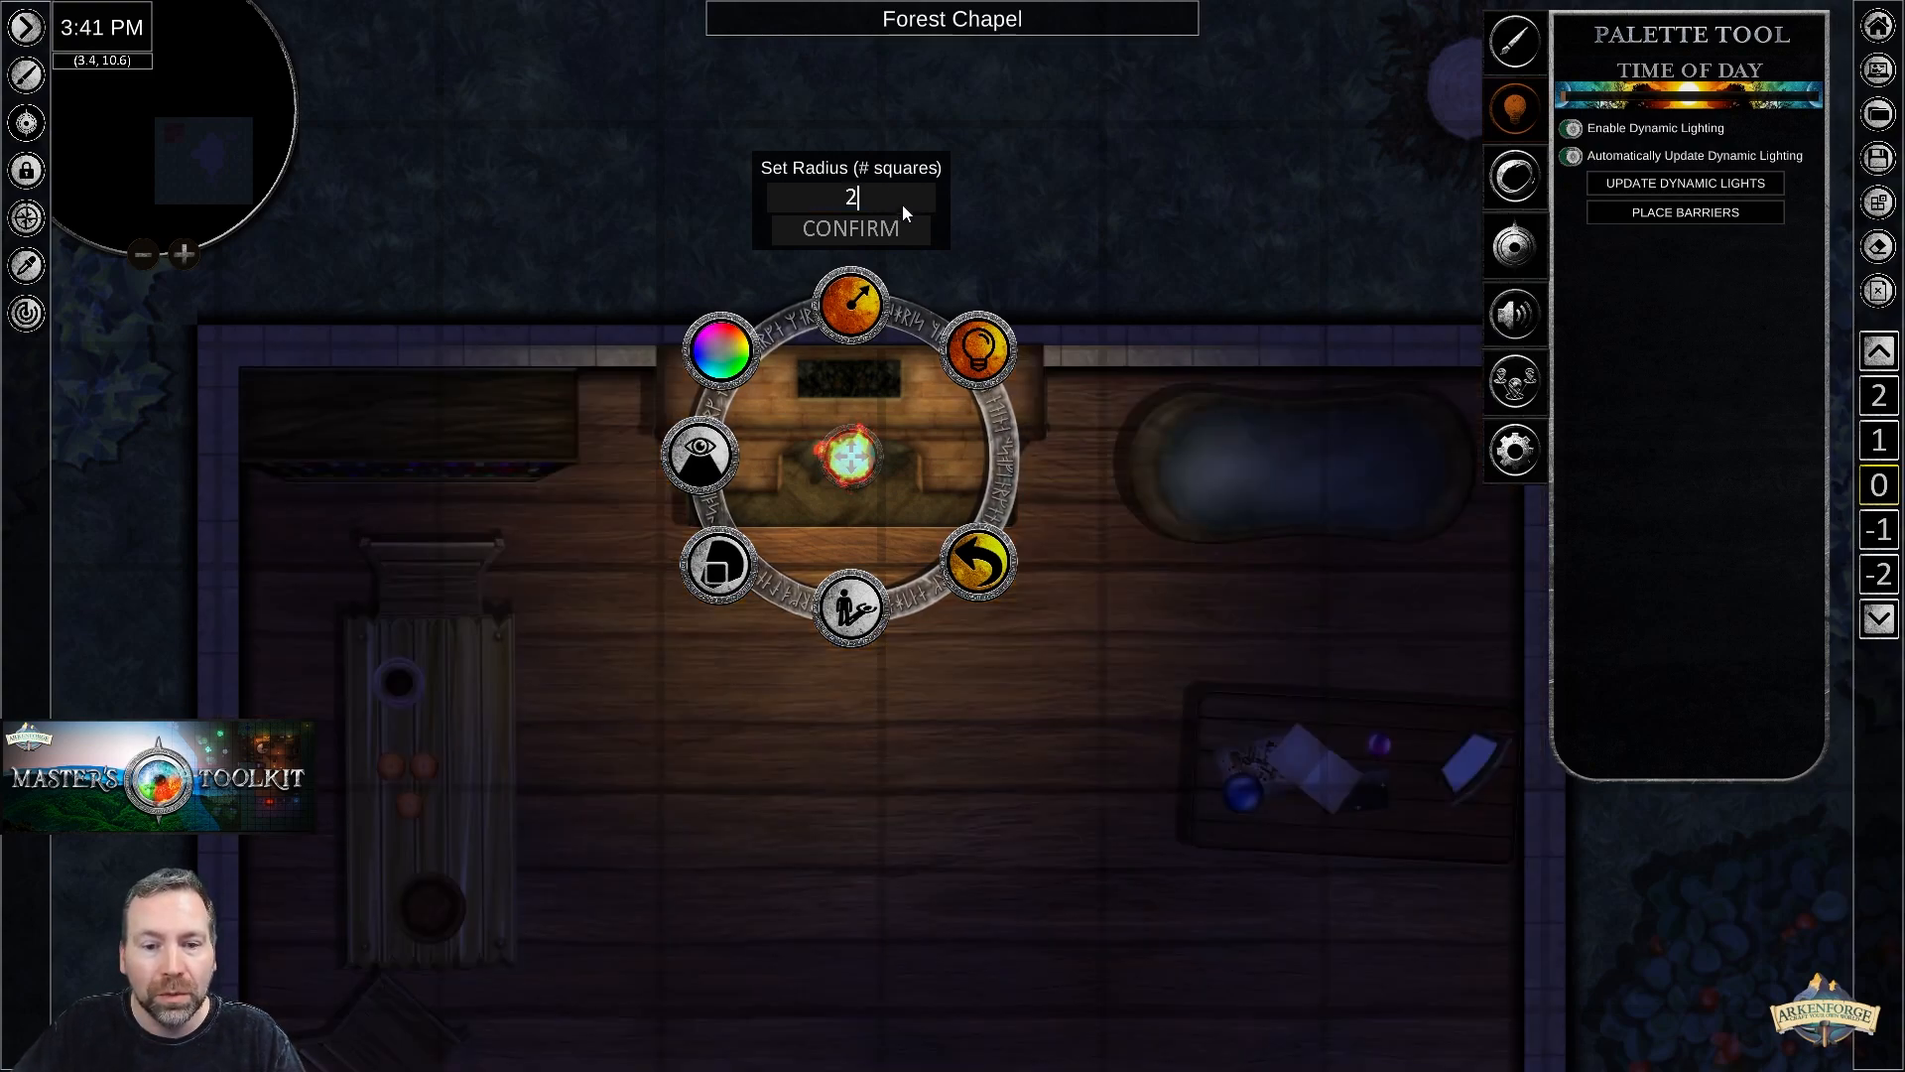
{"action": "key", "text": "BackSpace"}
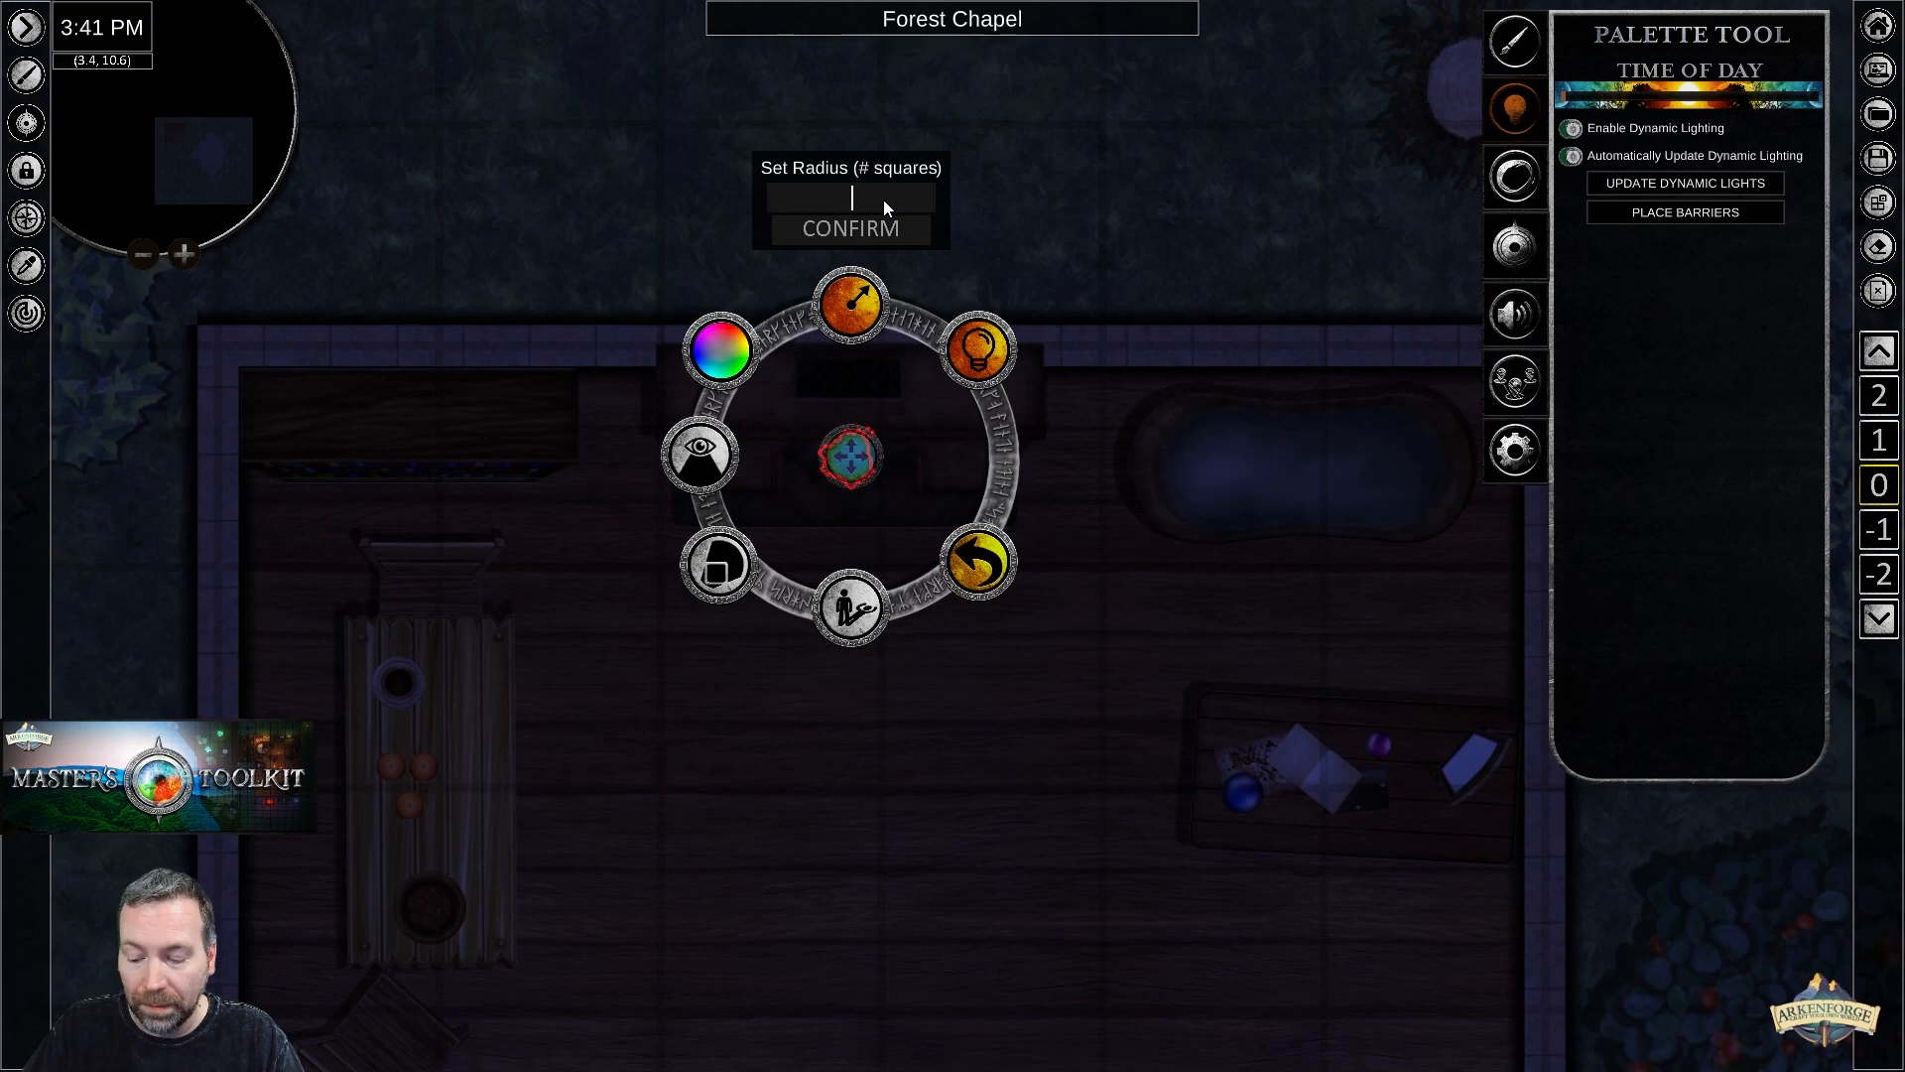
{"action": "type", "text": "20"}
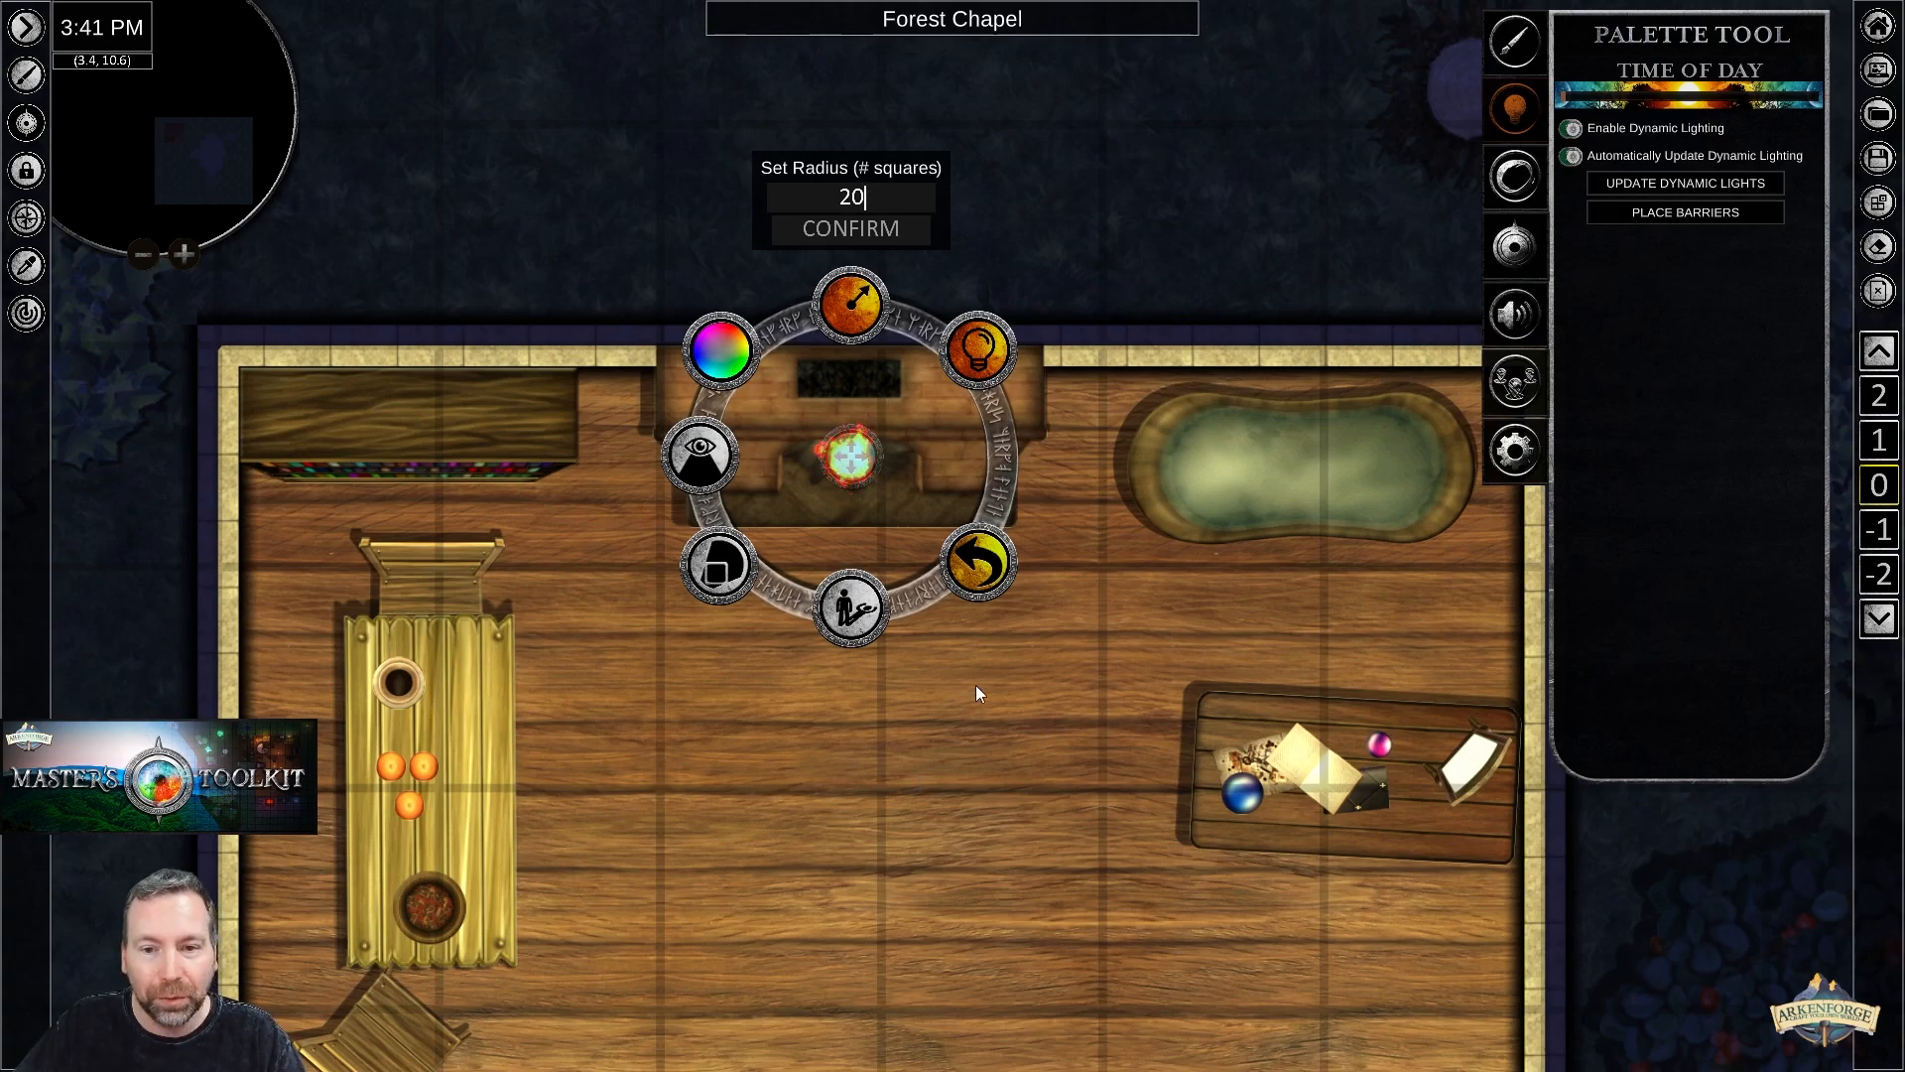
{"action": "left_click", "coordinate": [1046, 799]}
Examine how the fire's light spreads through the whole cottage and out of its doorway.
{"action": "scroll", "coordinate": [793, 760], "scroll_direction": "down", "scroll_amount": 2}
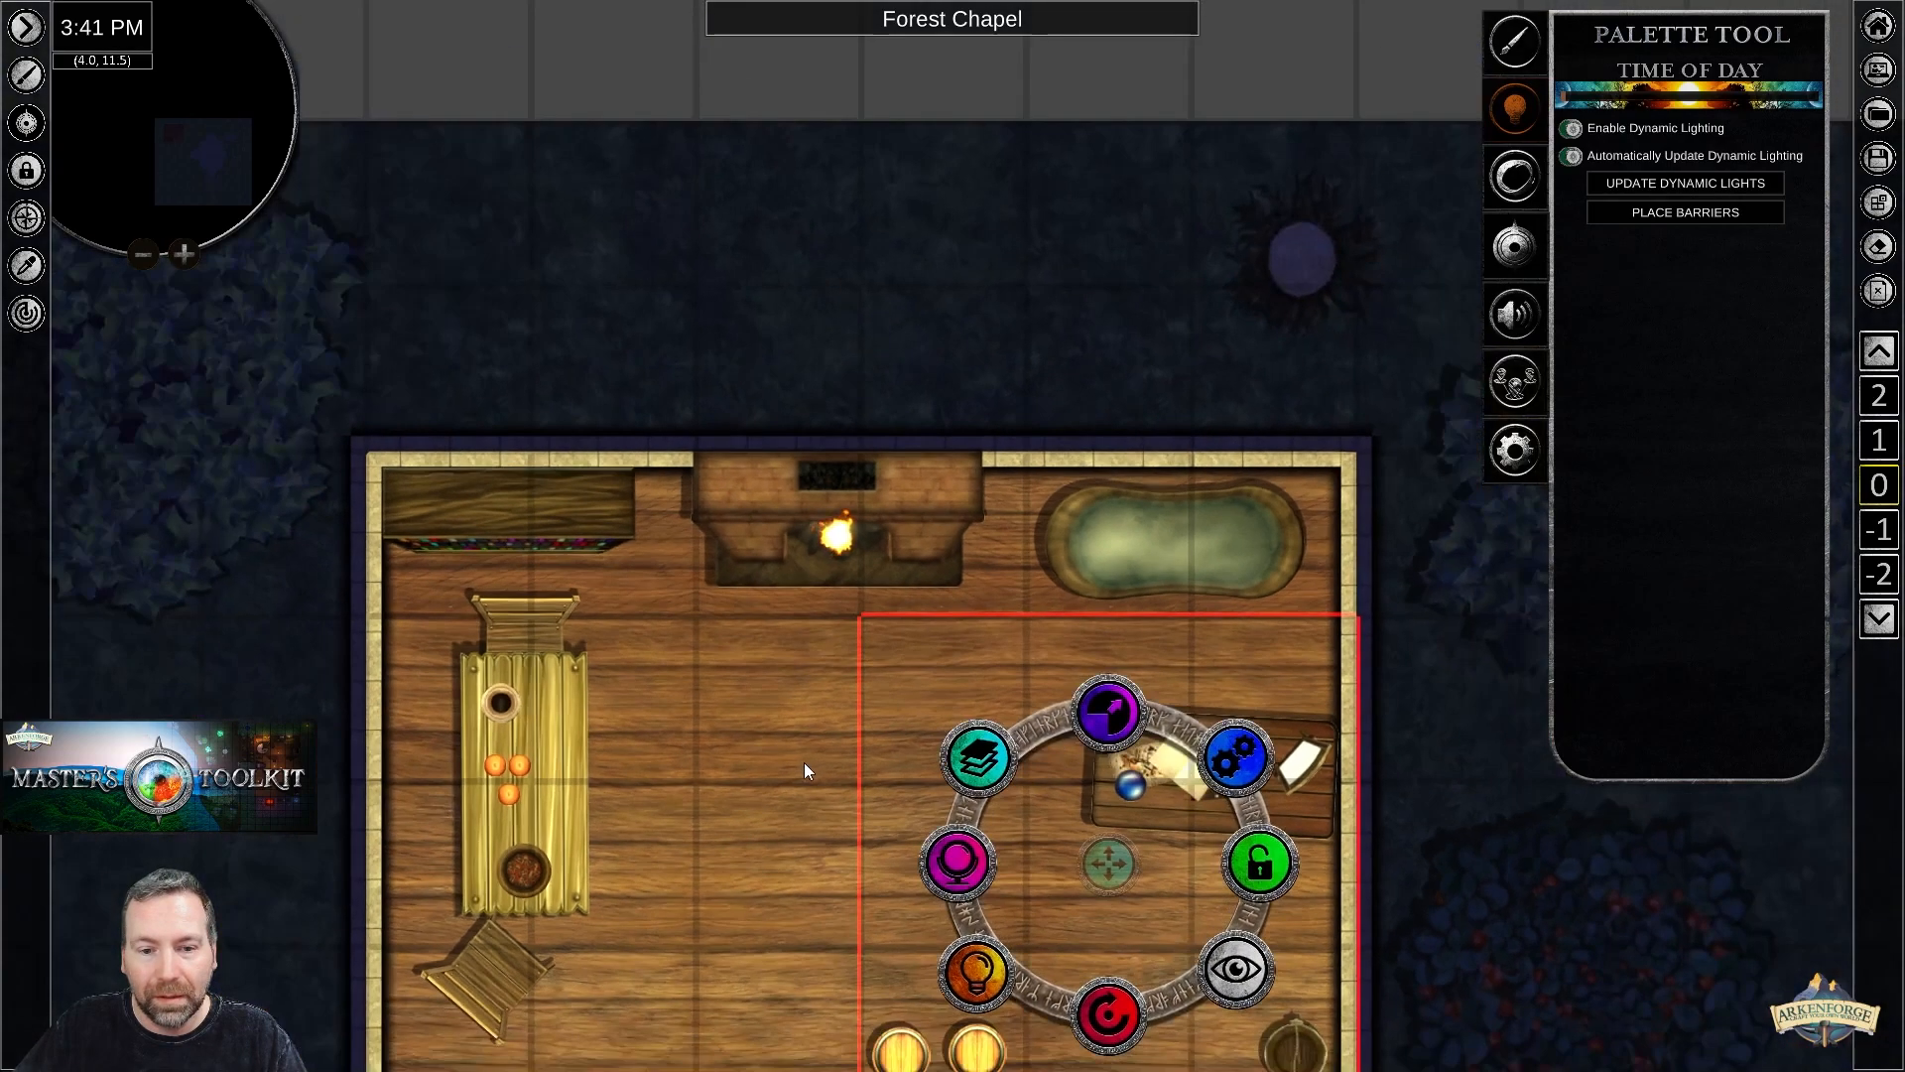
{"action": "scroll", "coordinate": [804, 762], "scroll_direction": "down", "scroll_amount": 3}
{"action": "middle_click_drag", "start_coordinate": [1165, 736], "coordinate": [1210, 471]}
{"action": "scroll", "coordinate": [798, 589], "scroll_direction": "up", "scroll_amount": 2}
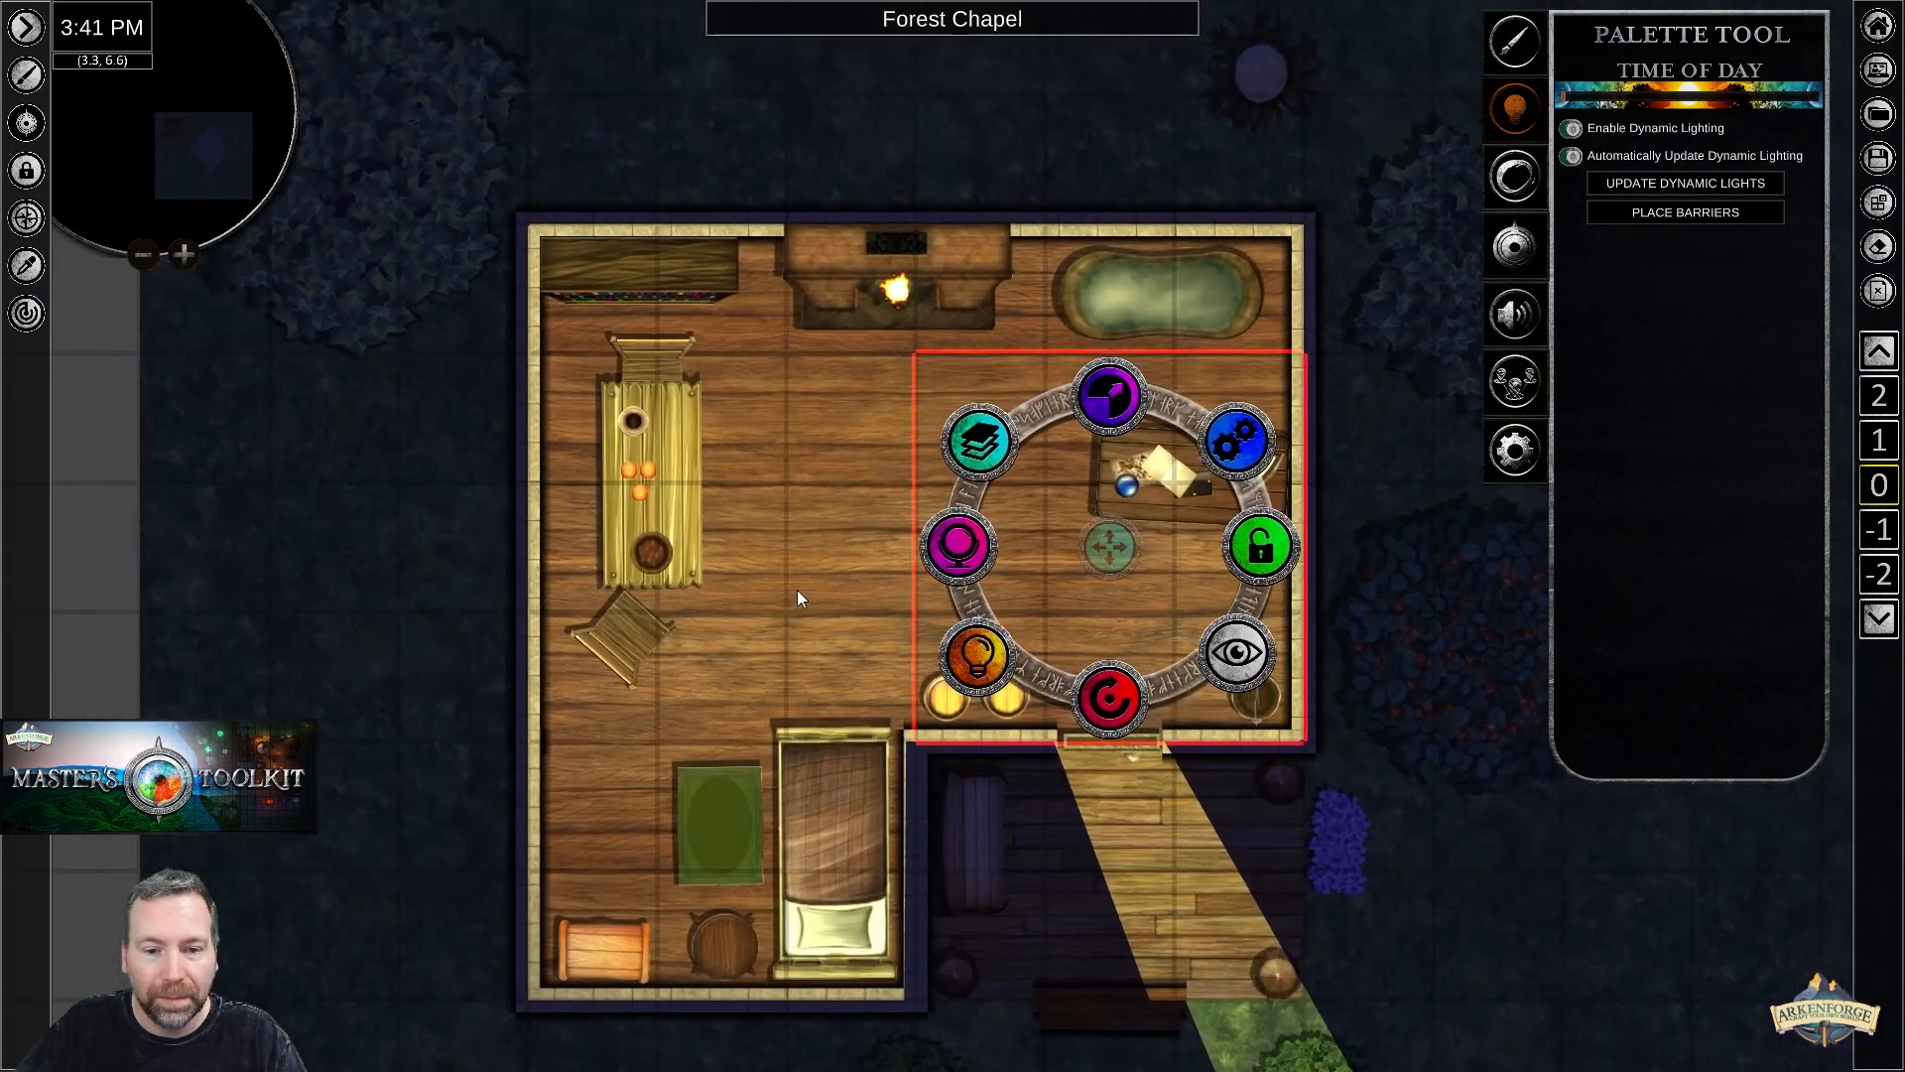
{"action": "left_click", "coordinate": [369, 712]}
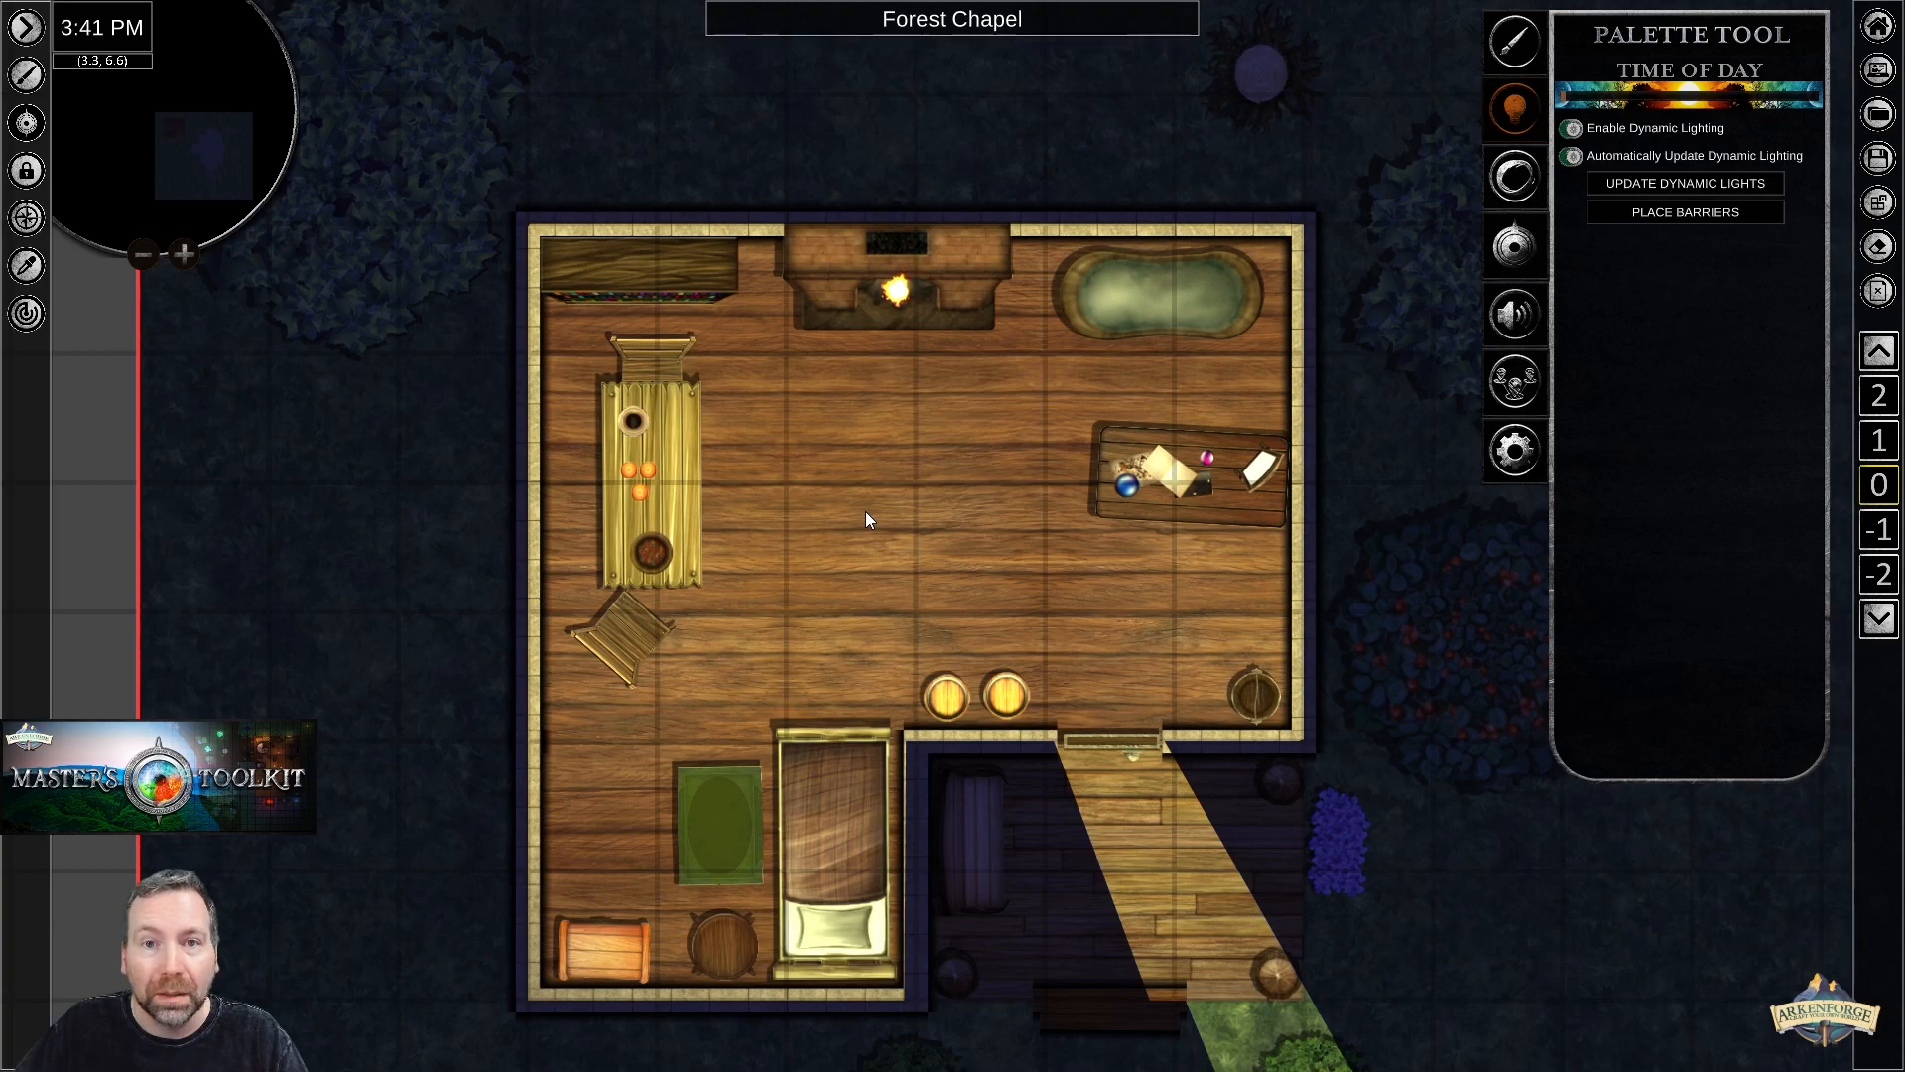
{"action": "right_click_drag", "start_coordinate": [1504, 928], "coordinate": [1219, 681]}
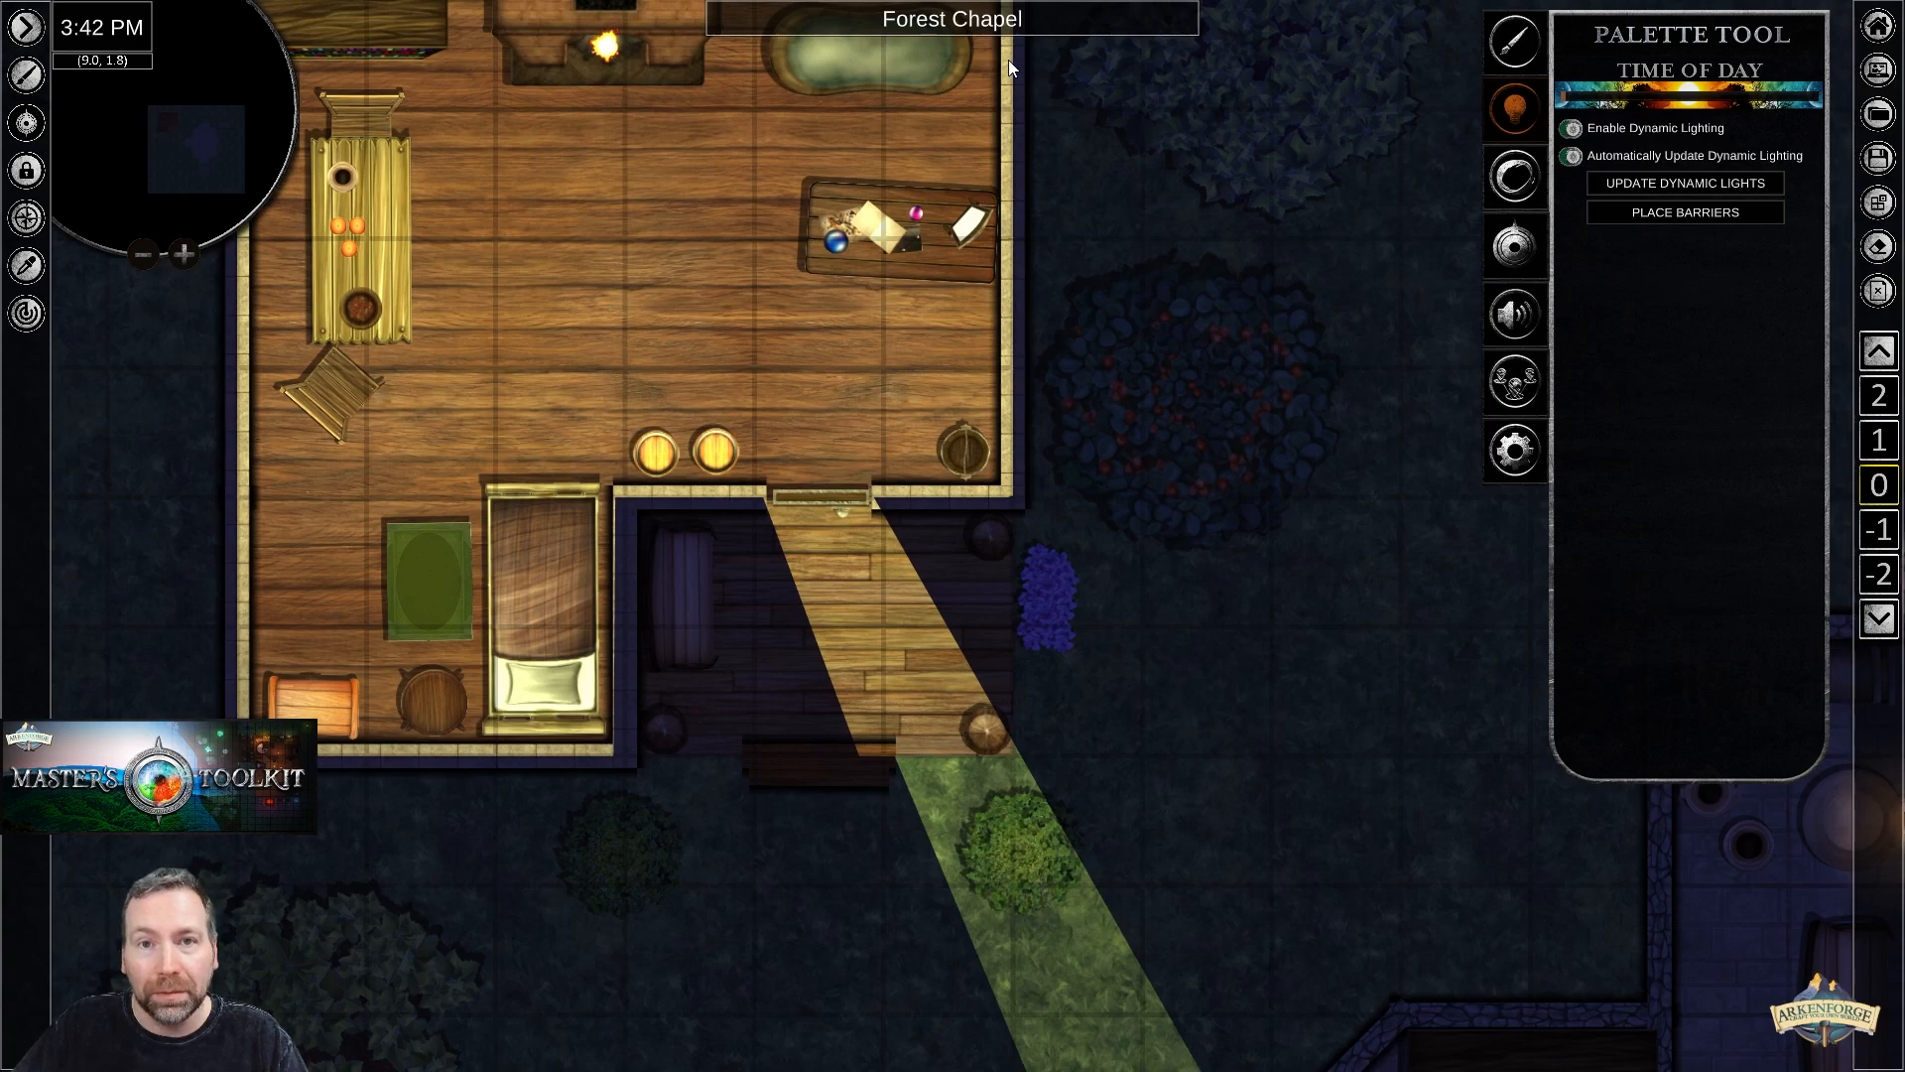
Toggle the hearth fire's visibility off and back on twice.
{"action": "left_click", "coordinate": [601, 50]}
{"action": "mouse_move", "coordinate": [601, 50]}
{"action": "left_mouse_down"}
{"action": "mouse_move", "coordinate": [536, 399]}
{"action": "mouse_move", "coordinate": [592, 265]}
{"action": "mouse_move", "coordinate": [659, 259]}
{"action": "mouse_move", "coordinate": [778, 363]}
{"action": "mouse_move", "coordinate": [859, 365]}
{"action": "mouse_move", "coordinate": [945, 341]}
{"action": "mouse_move", "coordinate": [1075, 224]}
{"action": "mouse_move", "coordinate": [1193, 210]}
{"action": "mouse_move", "coordinate": [1331, 258]}
{"action": "mouse_move", "coordinate": [1395, 379]}
{"action": "mouse_move", "coordinate": [1411, 528]}
{"action": "mouse_move", "coordinate": [1380, 646]}
{"action": "mouse_move", "coordinate": [1295, 784]}
{"action": "mouse_move", "coordinate": [1072, 1022]}
{"action": "mouse_move", "coordinate": [968, 929]}
{"action": "mouse_move", "coordinate": [885, 932]}
{"action": "mouse_move", "coordinate": [988, 925]}
{"action": "mouse_move", "coordinate": [1129, 866]}
{"action": "mouse_move", "coordinate": [1251, 777]}
{"action": "mouse_move", "coordinate": [1343, 641]}
{"action": "mouse_move", "coordinate": [1343, 355]}
{"action": "mouse_move", "coordinate": [1157, 222]}
{"action": "mouse_move", "coordinate": [723, 153]}
{"action": "mouse_move", "coordinate": [611, 91]}
{"action": "mouse_move", "coordinate": [599, 47]}
{"action": "left_mouse_up"}
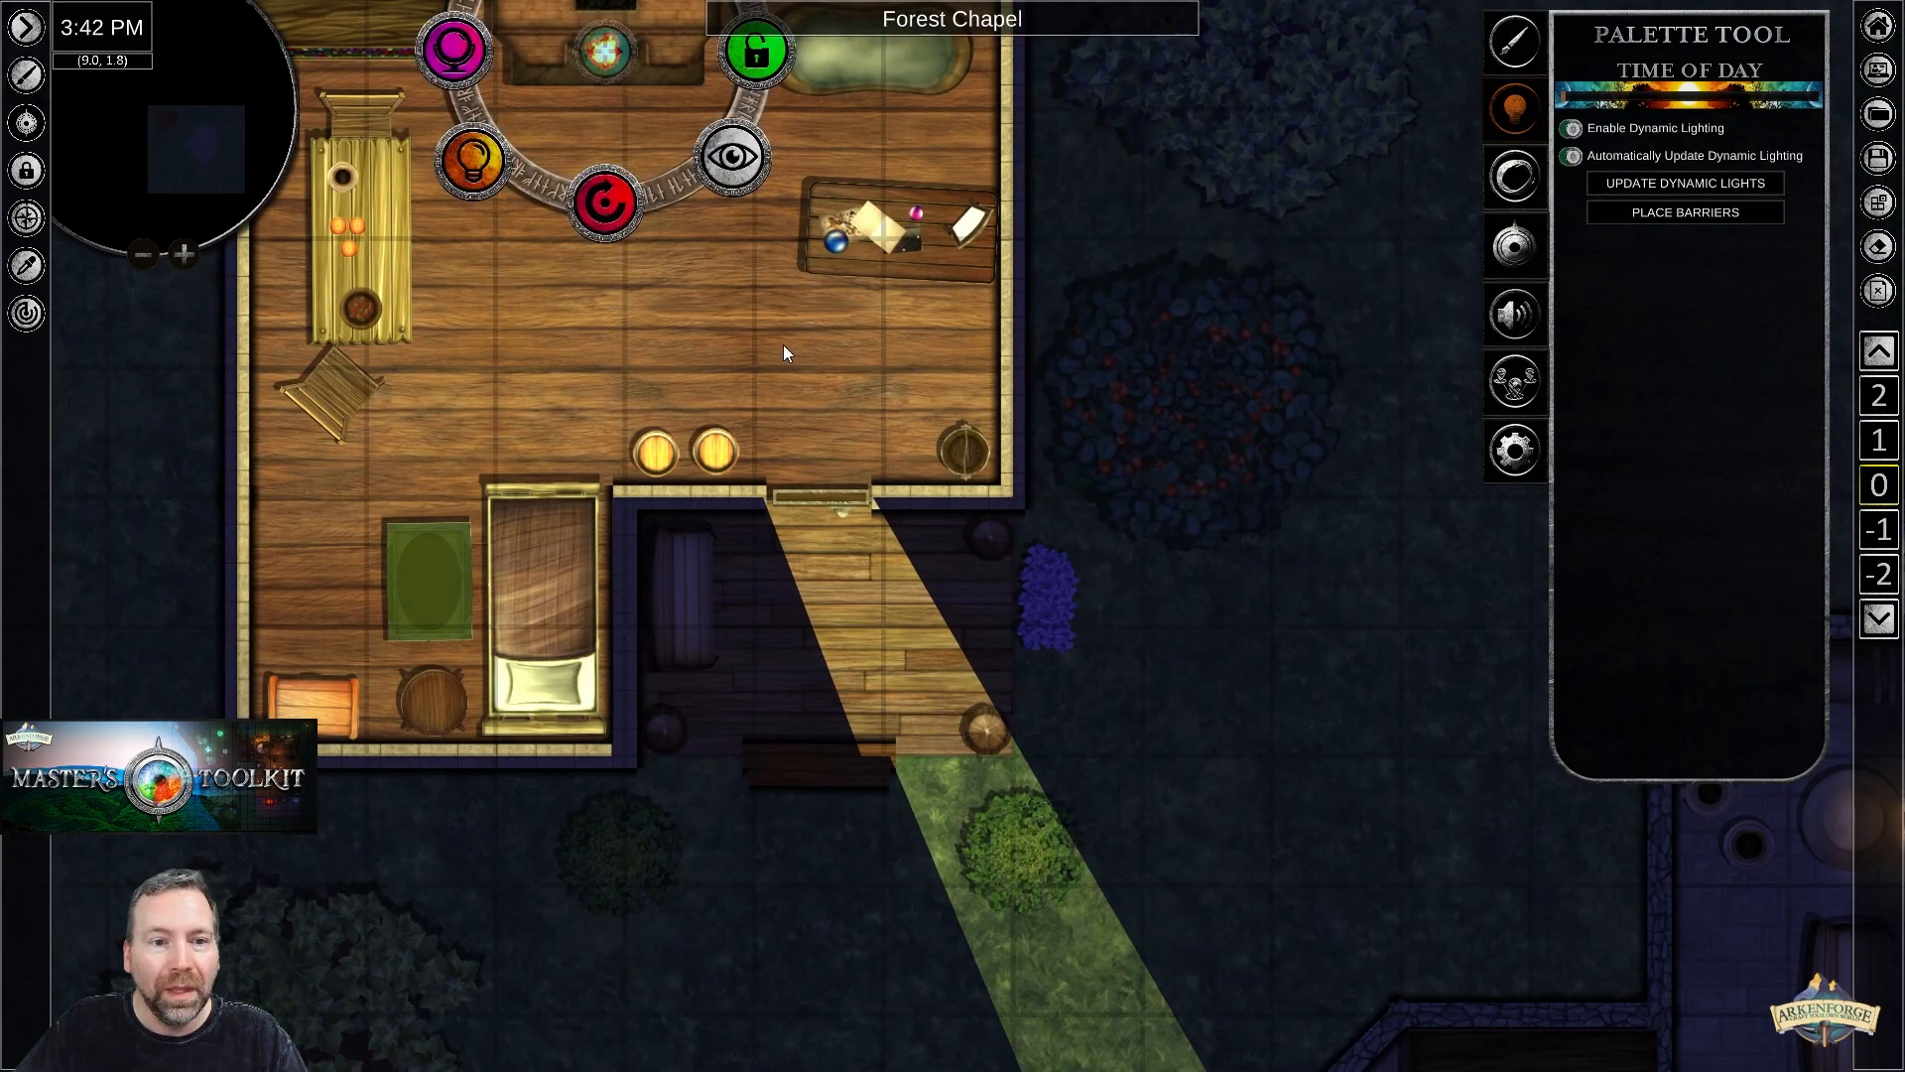
{"action": "left_click", "coordinate": [698, 270]}
{"action": "left_click_drag", "start_coordinate": [673, 201], "coordinate": [744, 428]}
{"action": "middle_click_drag", "start_coordinate": [609, 210], "coordinate": [758, 465]}
{"action": "left_click", "coordinate": [784, 437]}
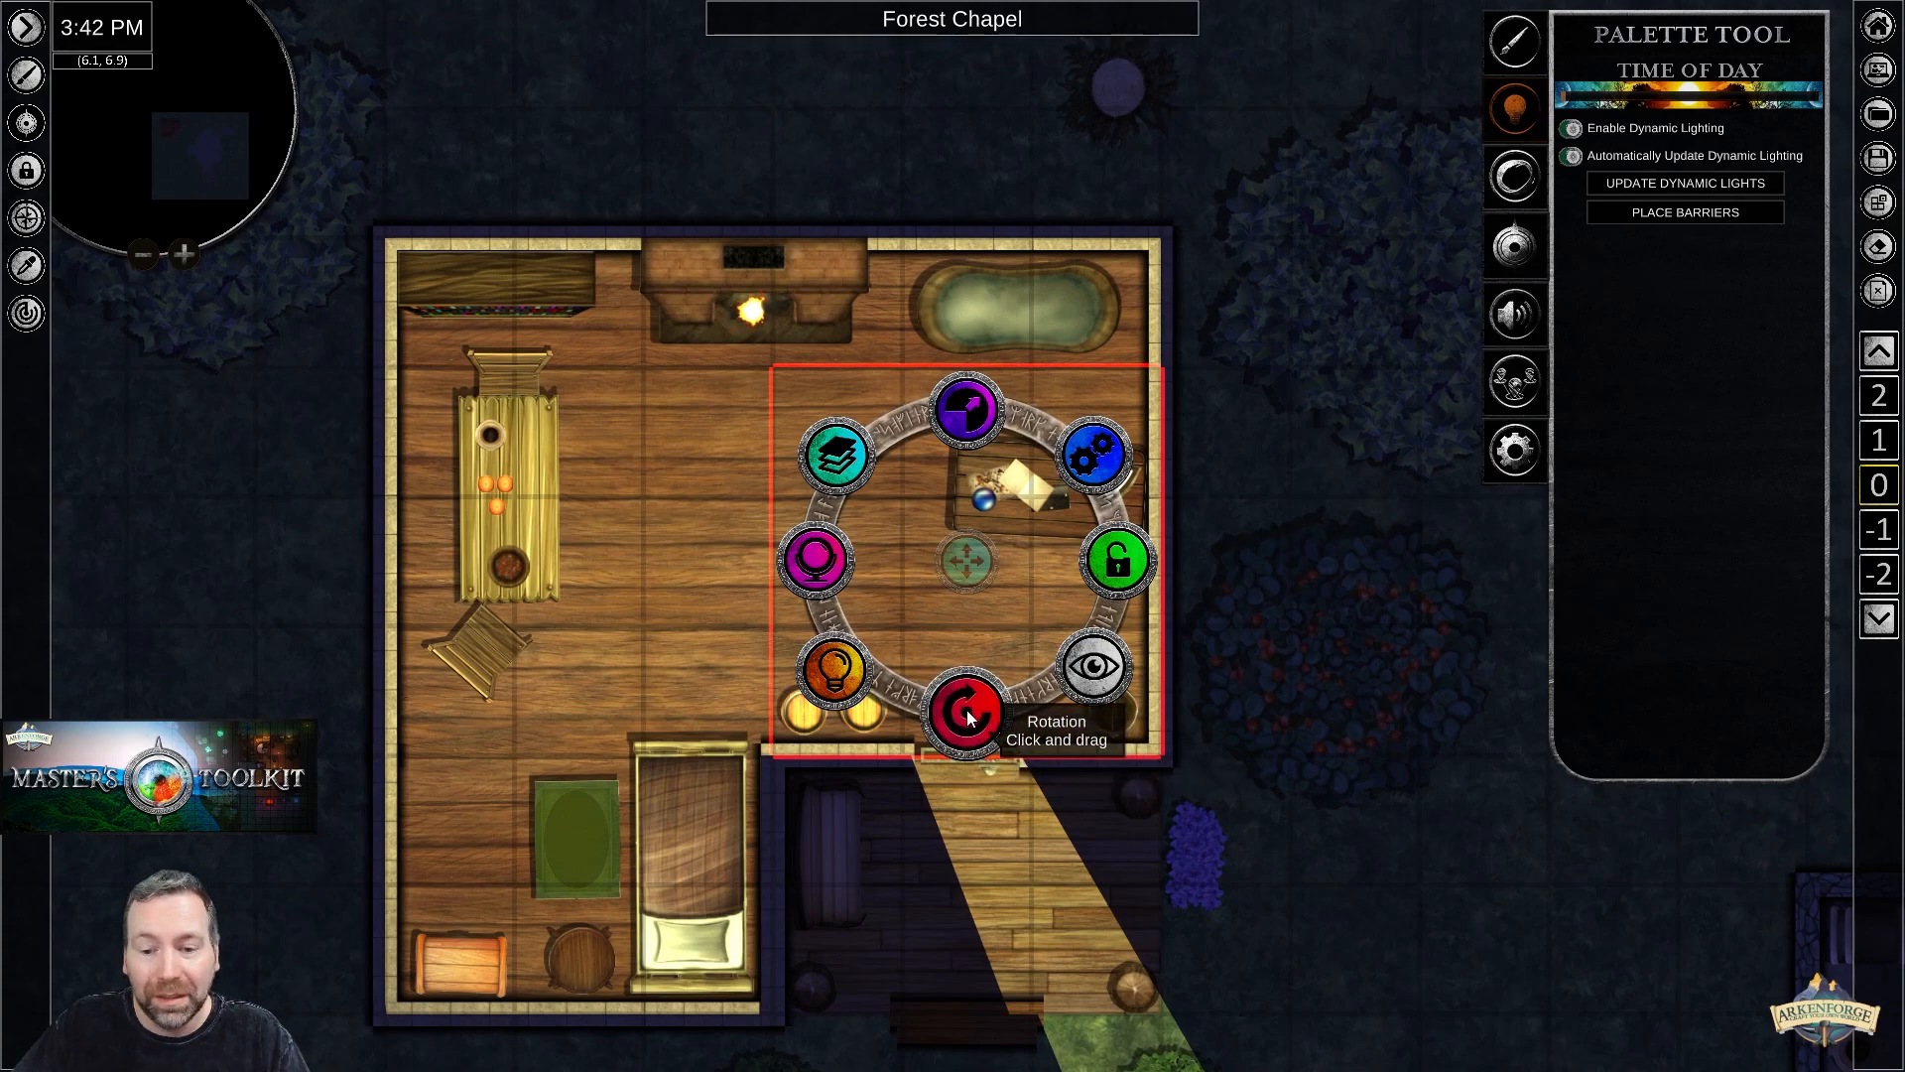
{"action": "left_click", "coordinate": [749, 295]}
{"action": "left_click_drag", "start_coordinate": [752, 461], "coordinate": [978, 536]}
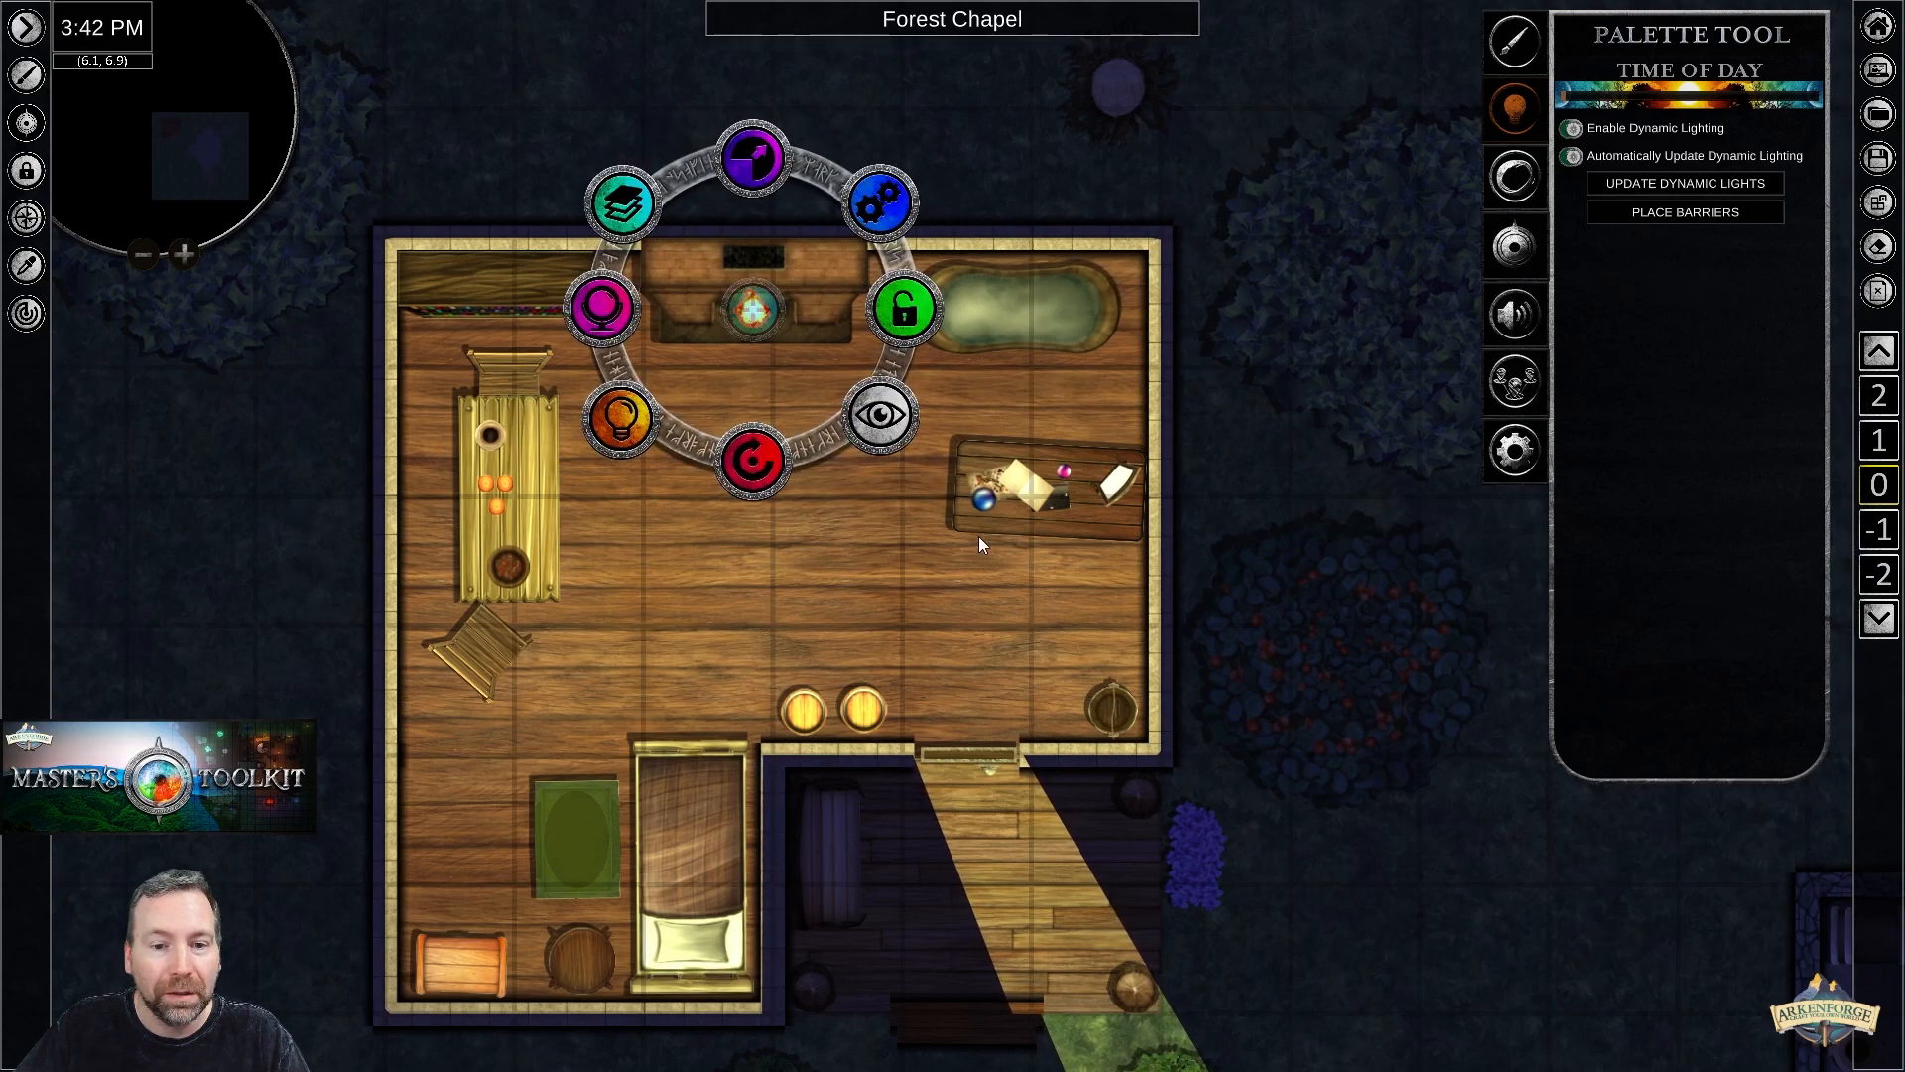
{"action": "left_click", "coordinate": [883, 421]}
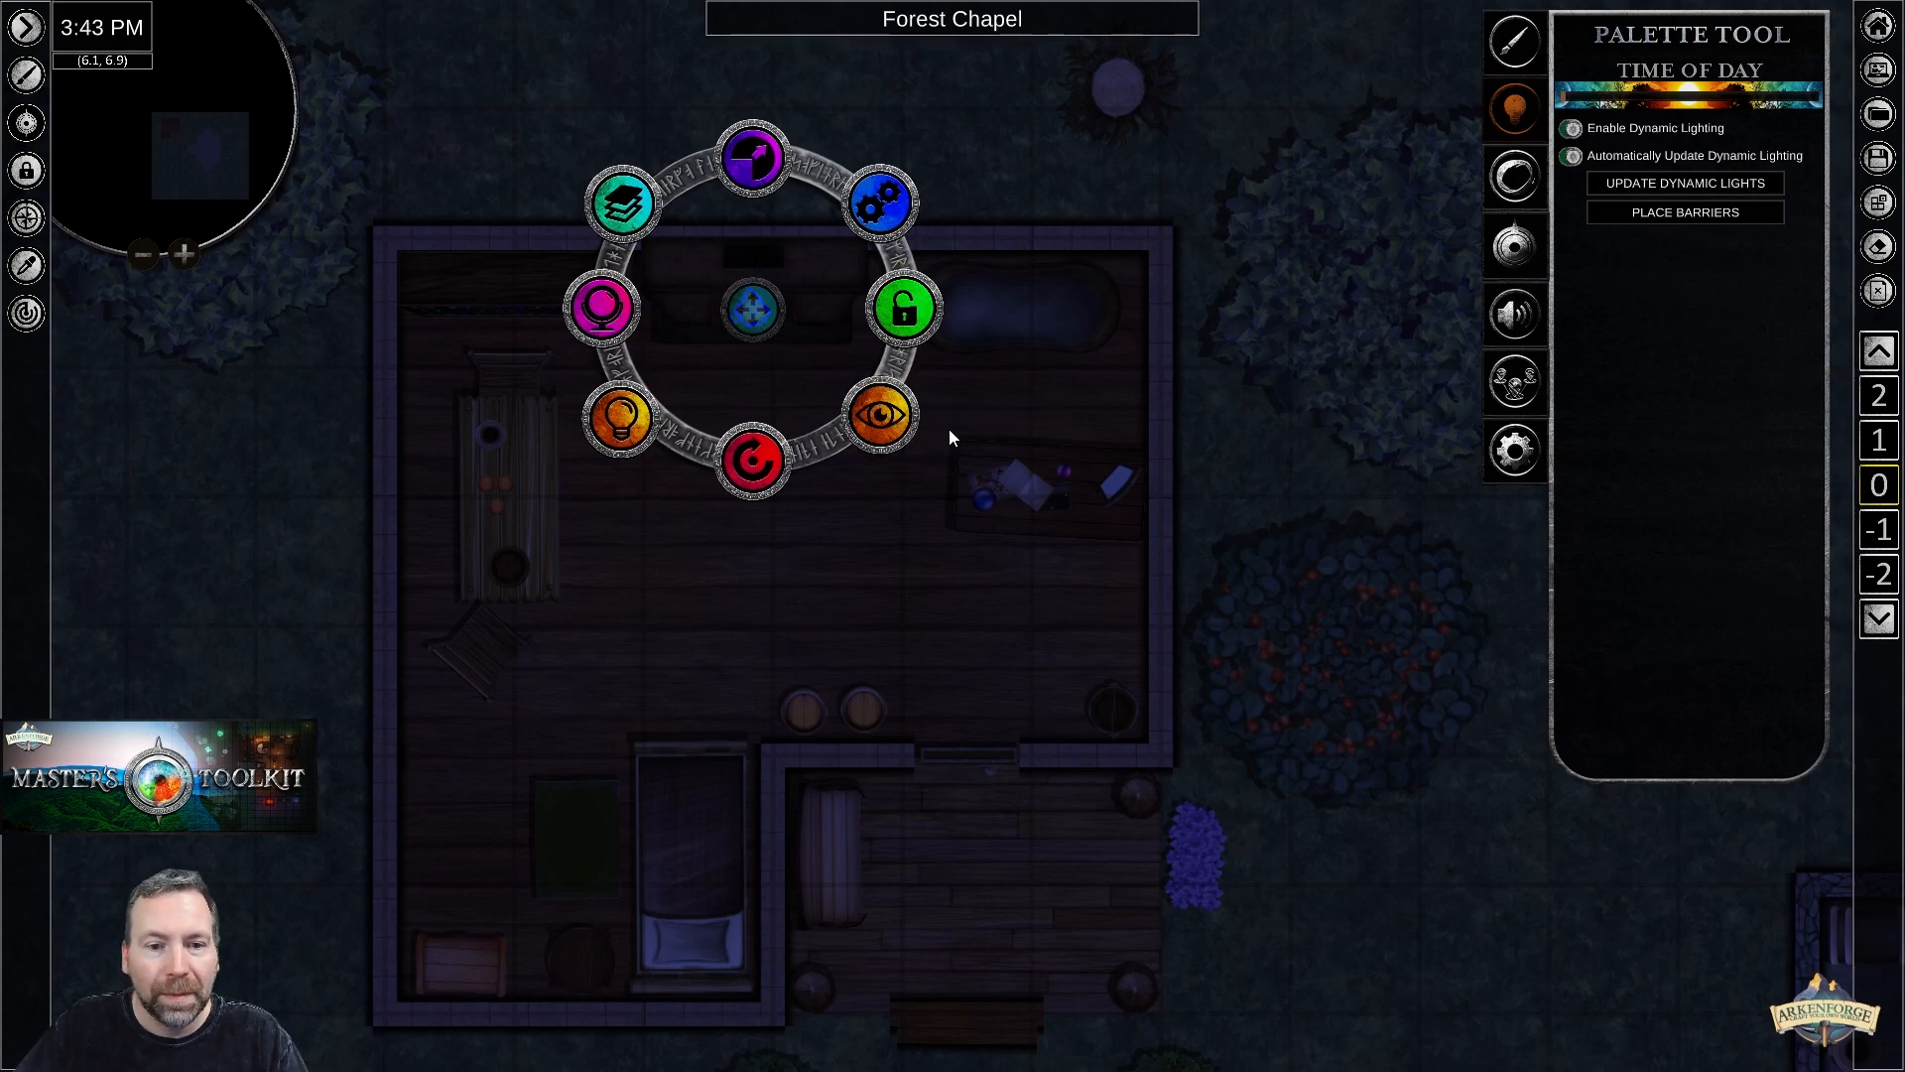
{"action": "left_click", "coordinate": [881, 417]}
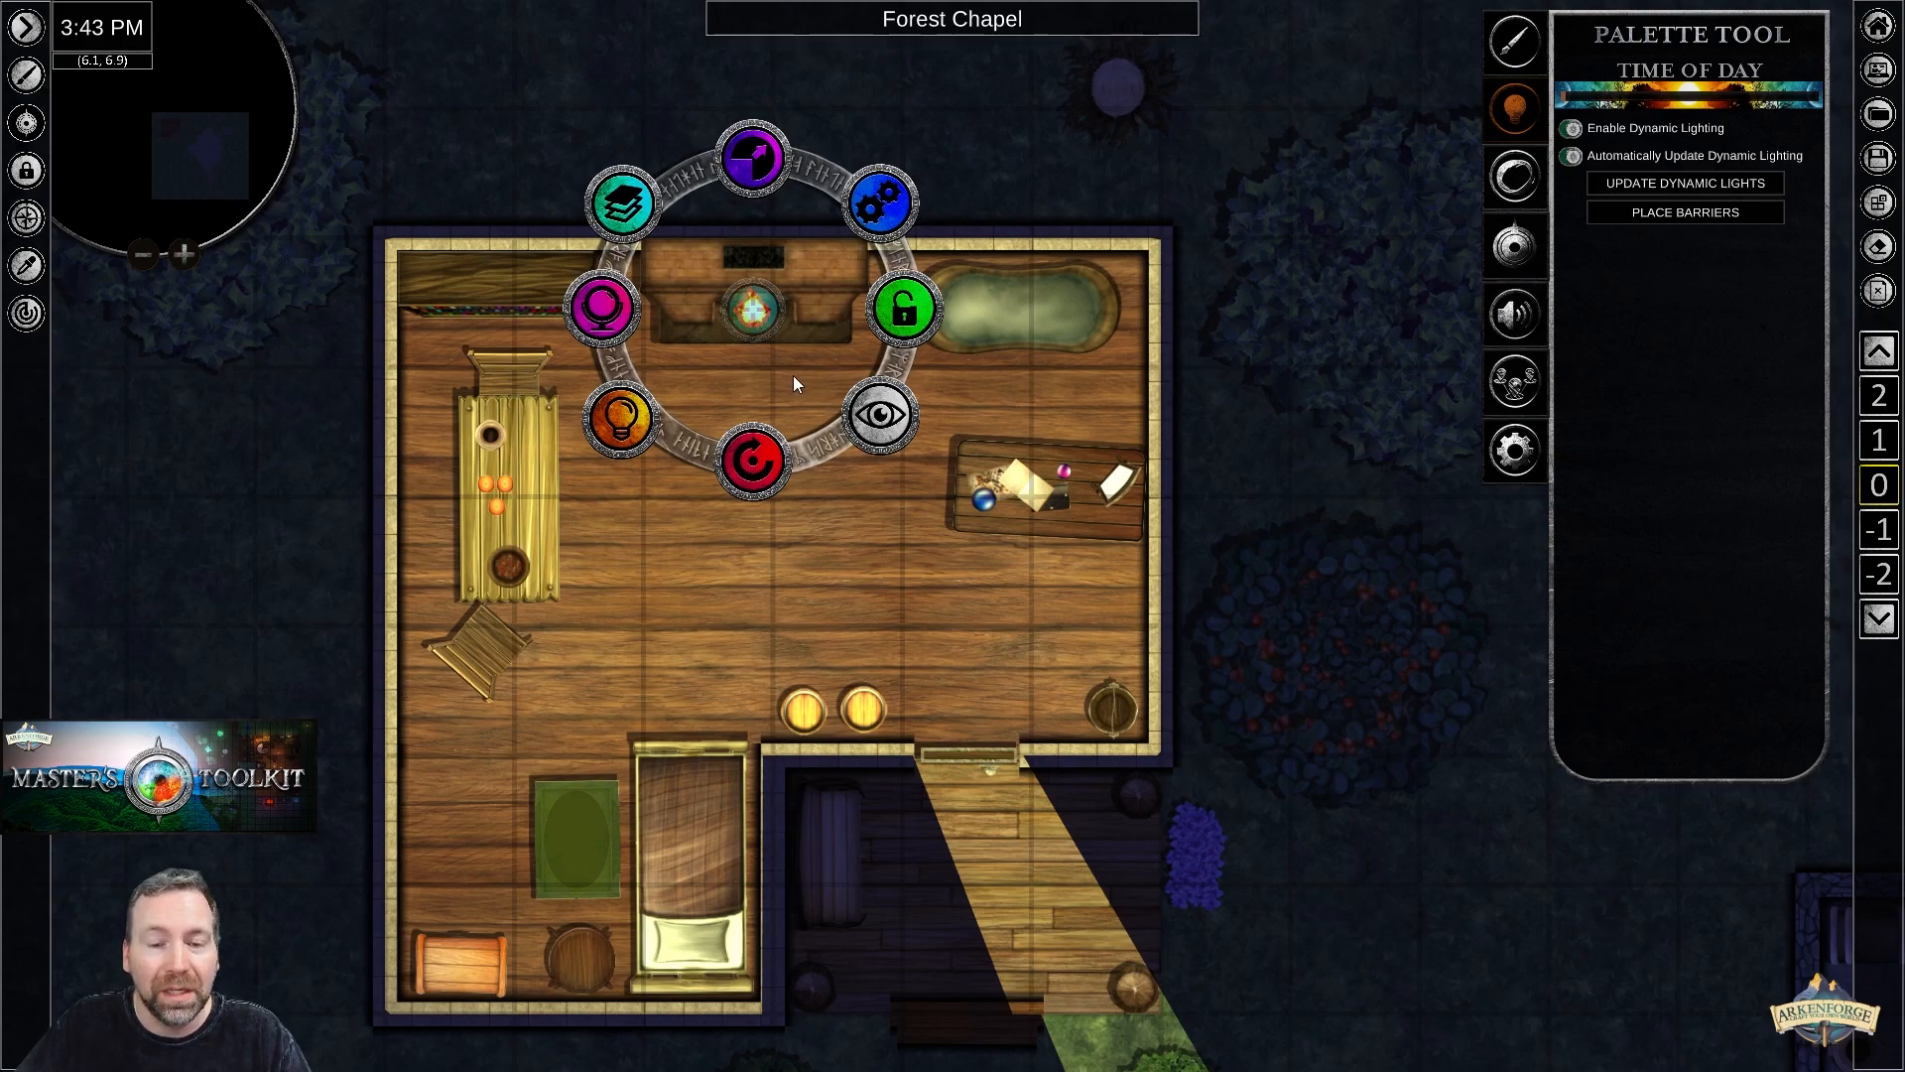
{"action": "left_click", "coordinate": [877, 420]}
{"action": "left_click", "coordinate": [877, 421]}
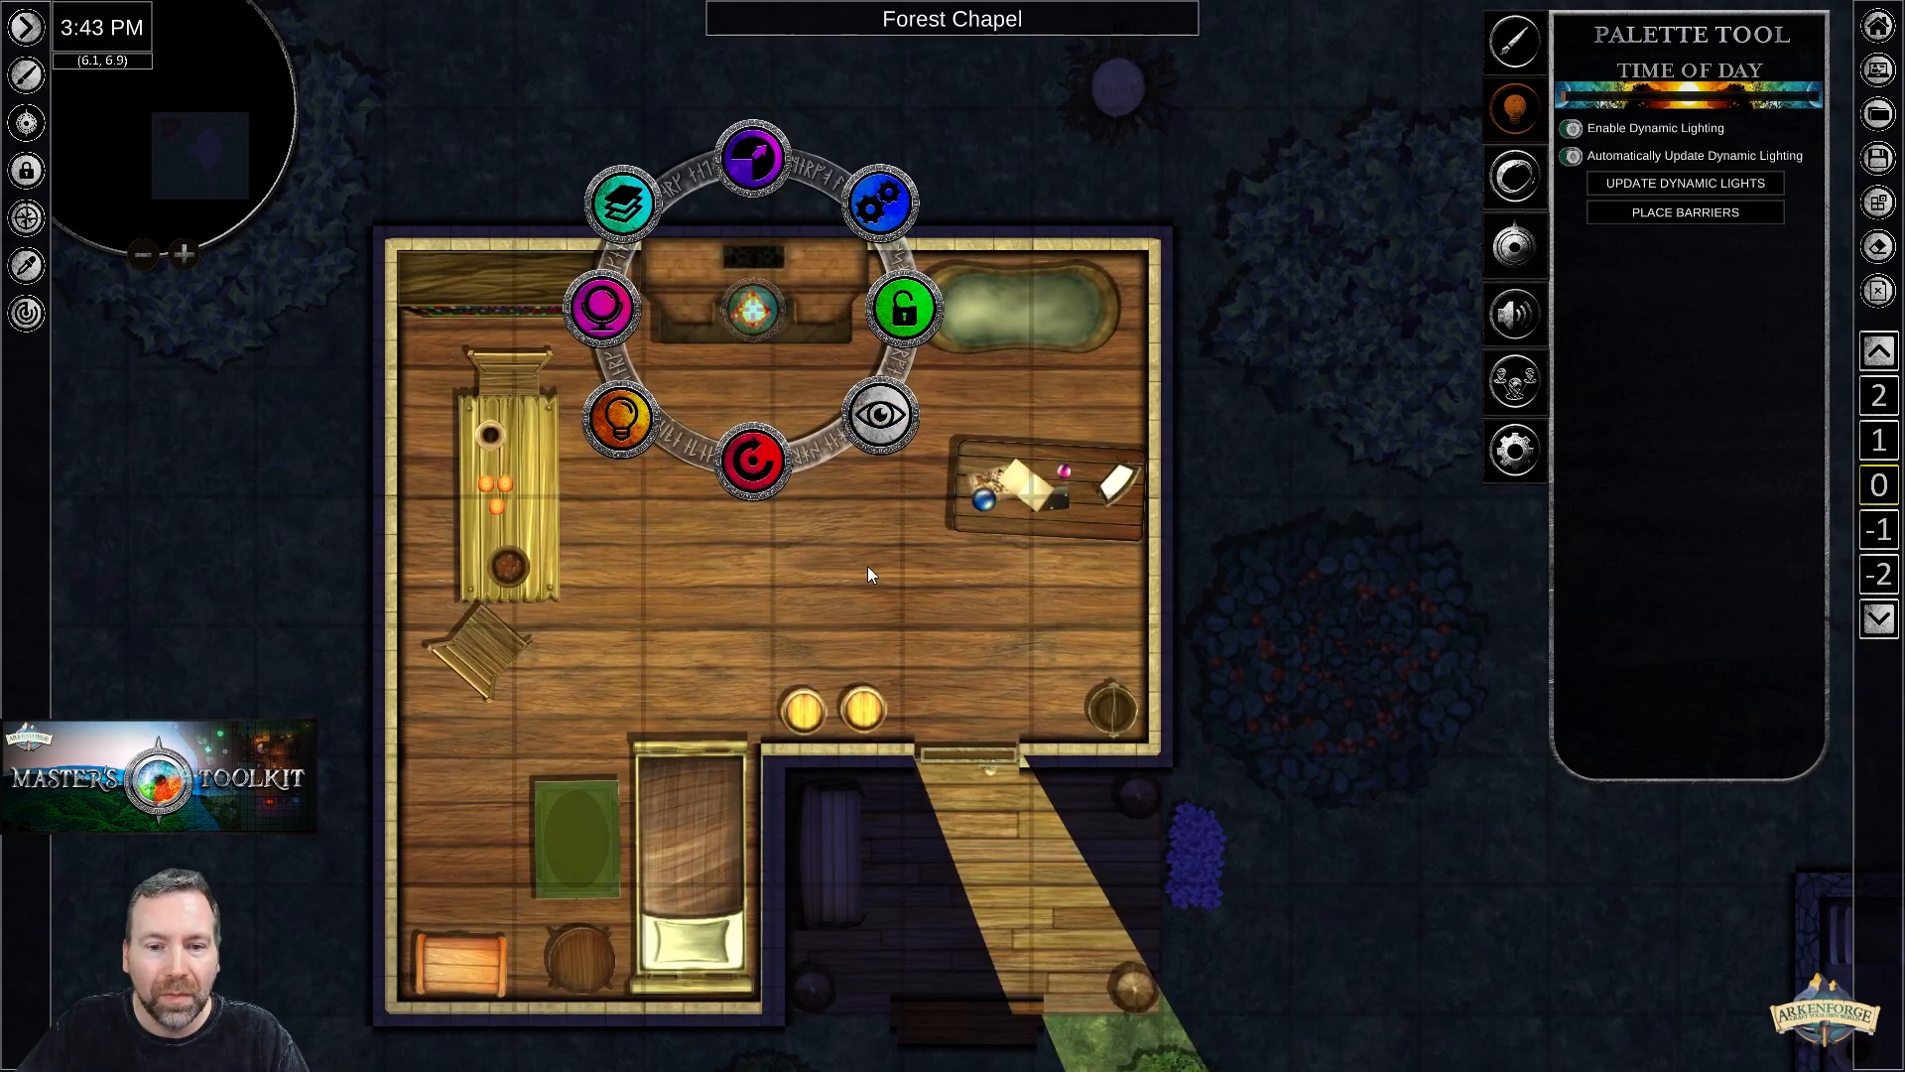
Search all palette content for "traps", and repeat the search with "trap".
{"action": "left_click", "coordinate": [1514, 40]}
{"action": "left_click", "coordinate": [1713, 187]}
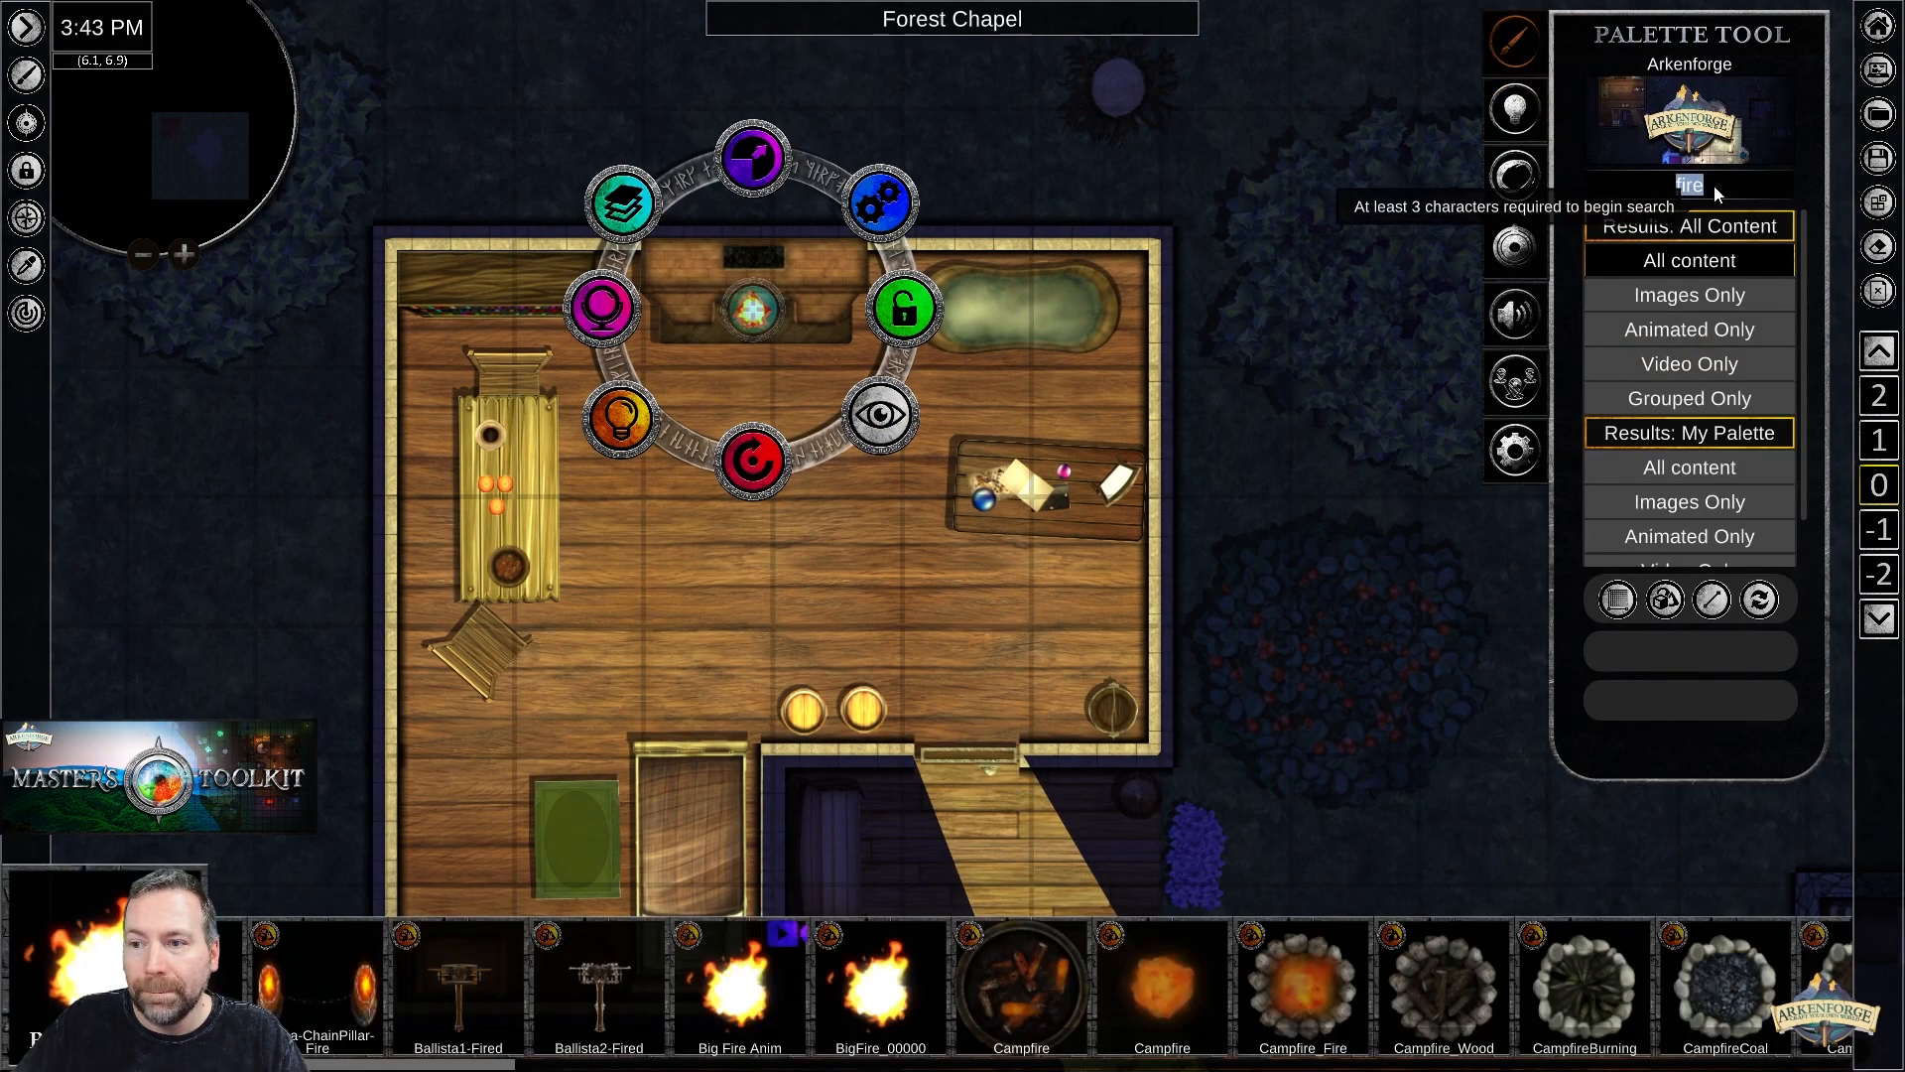
{"action": "key", "text": "BackSpace"}
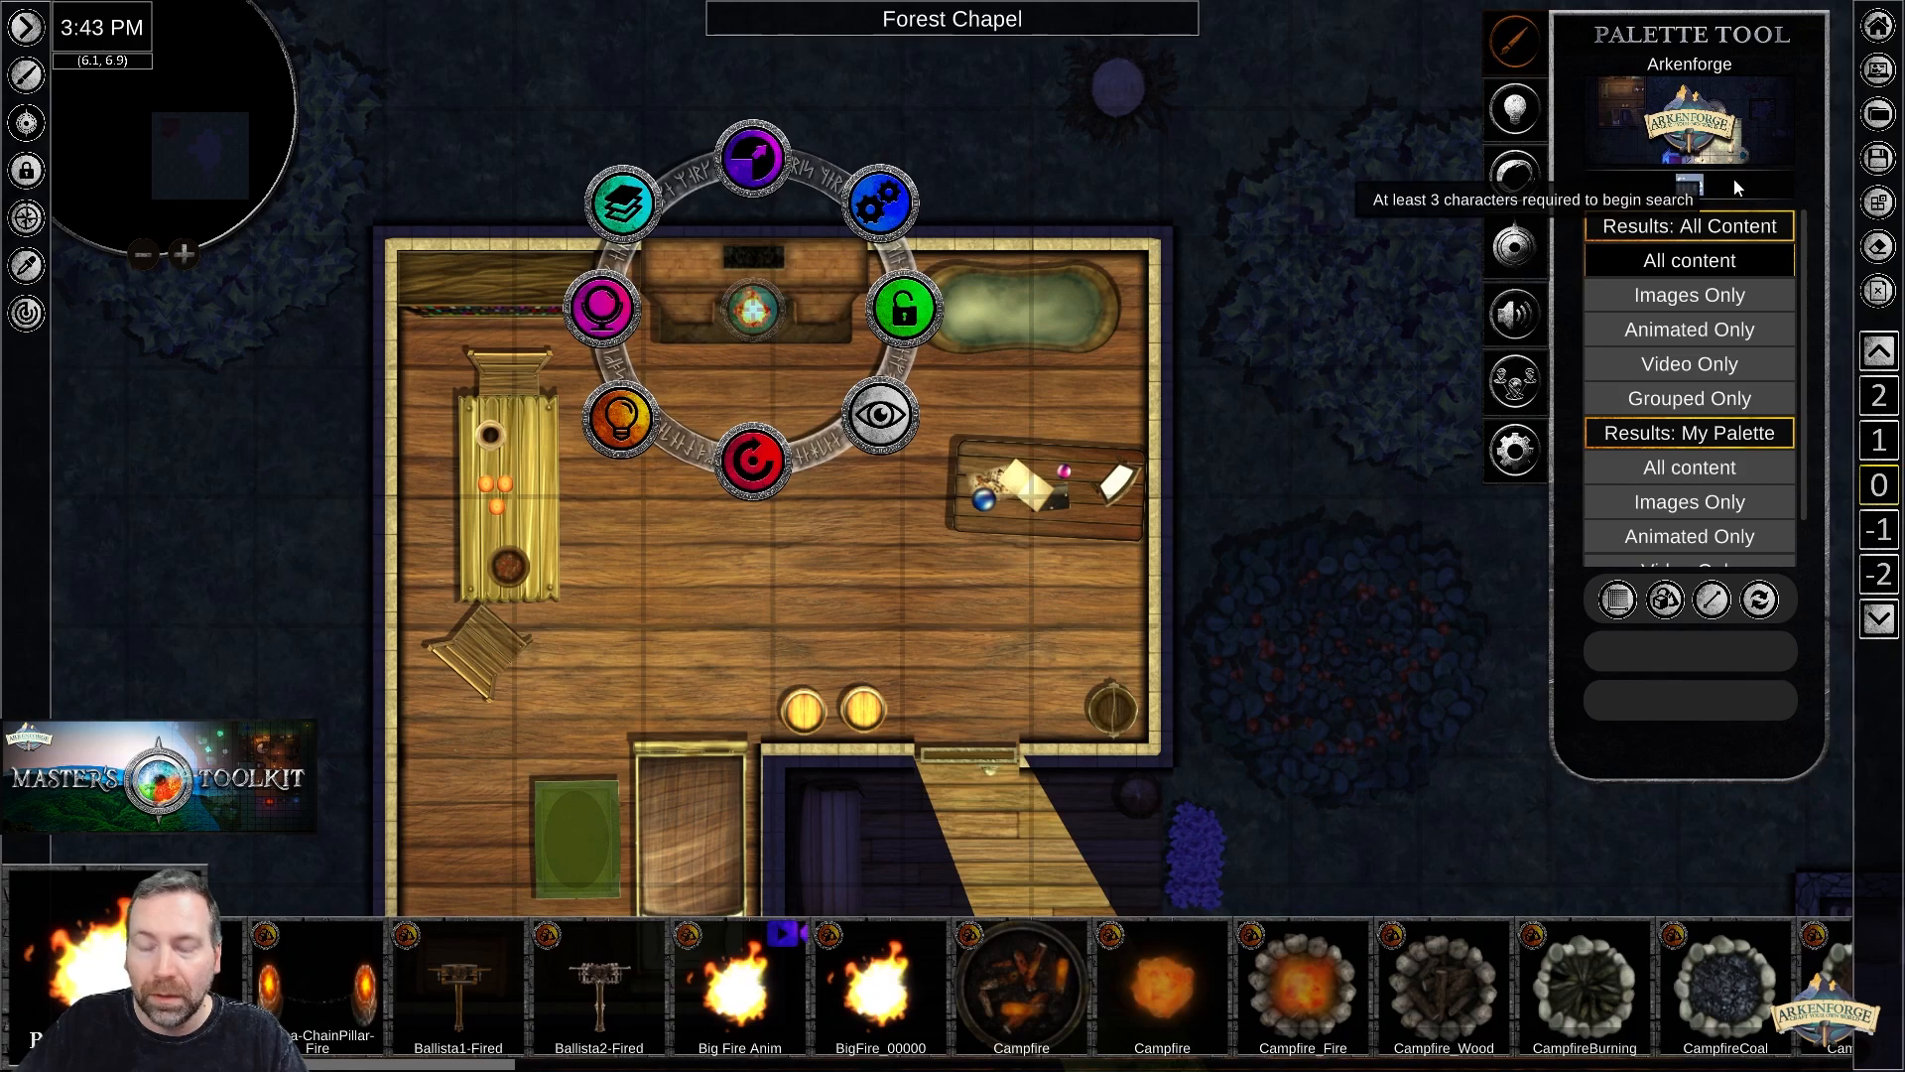
{"action": "type", "text": "traps"}
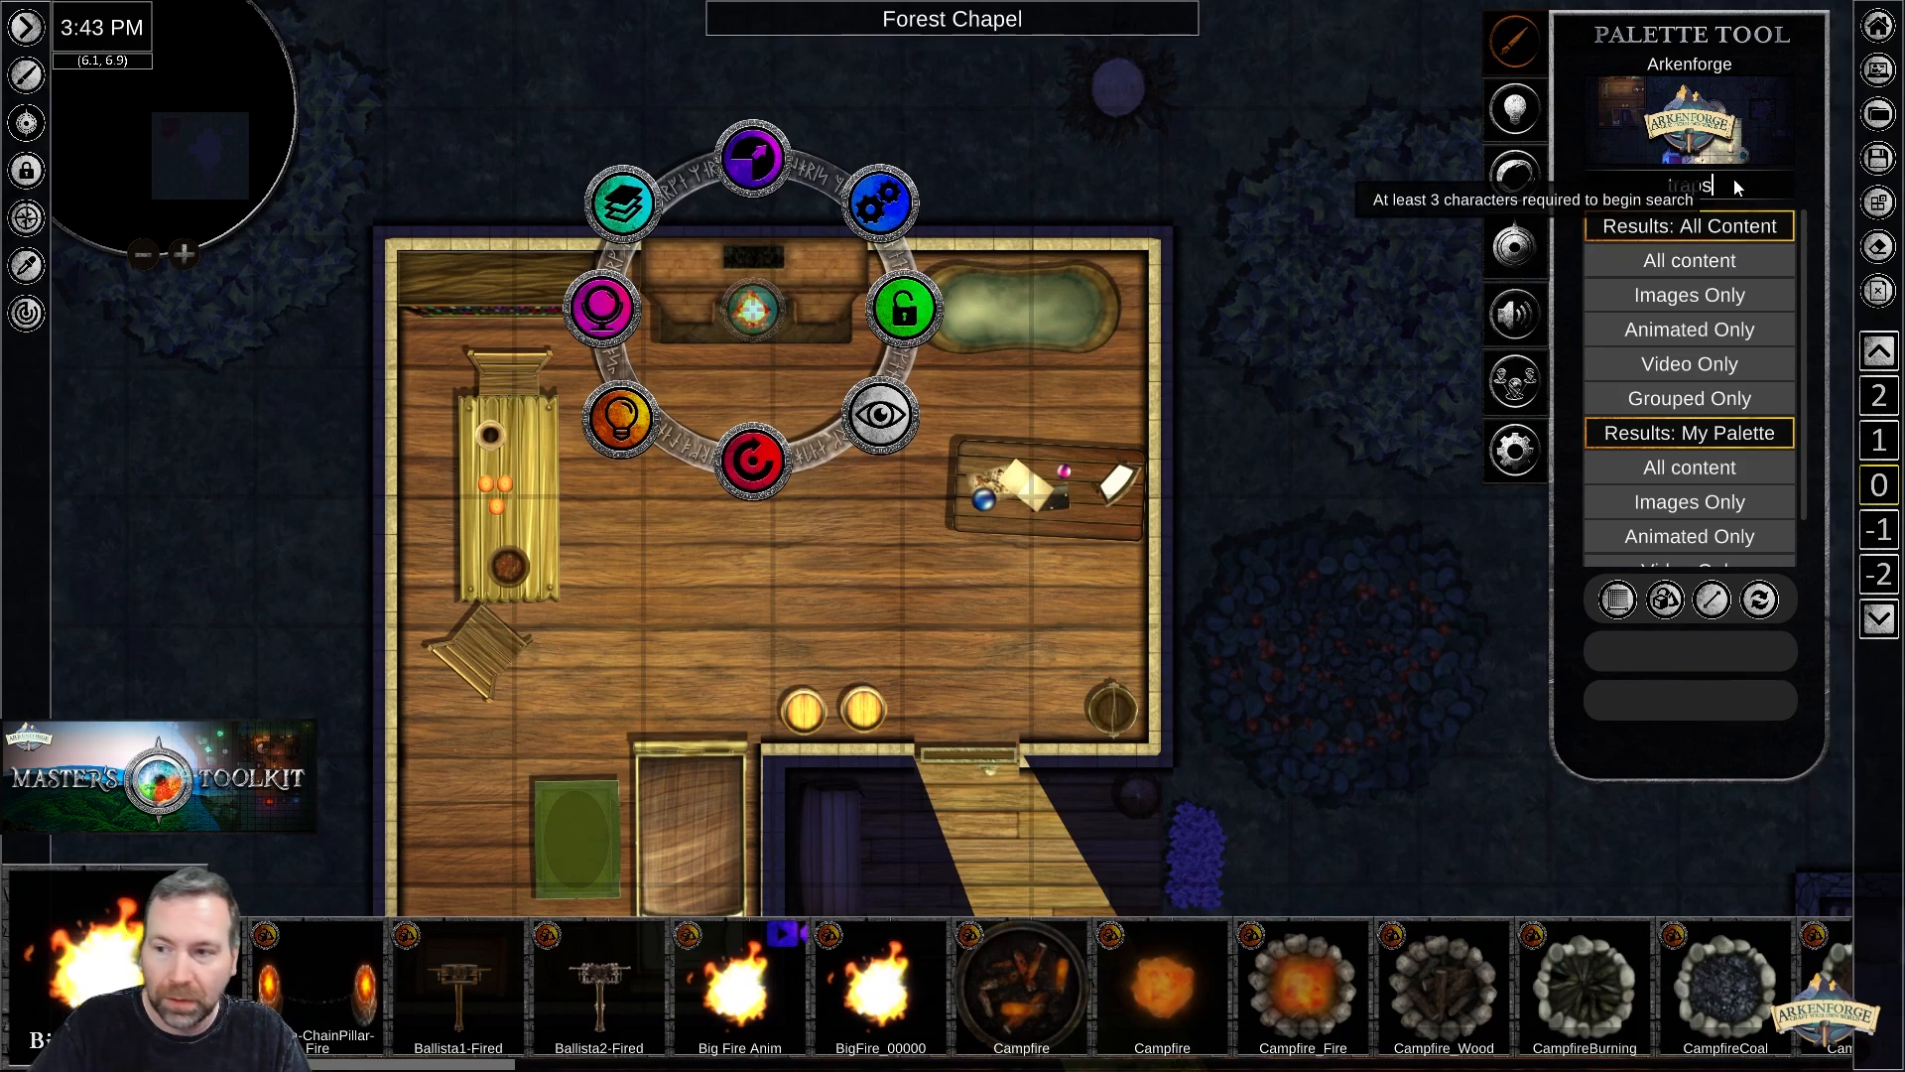
{"action": "left_click", "coordinate": [1693, 259]}
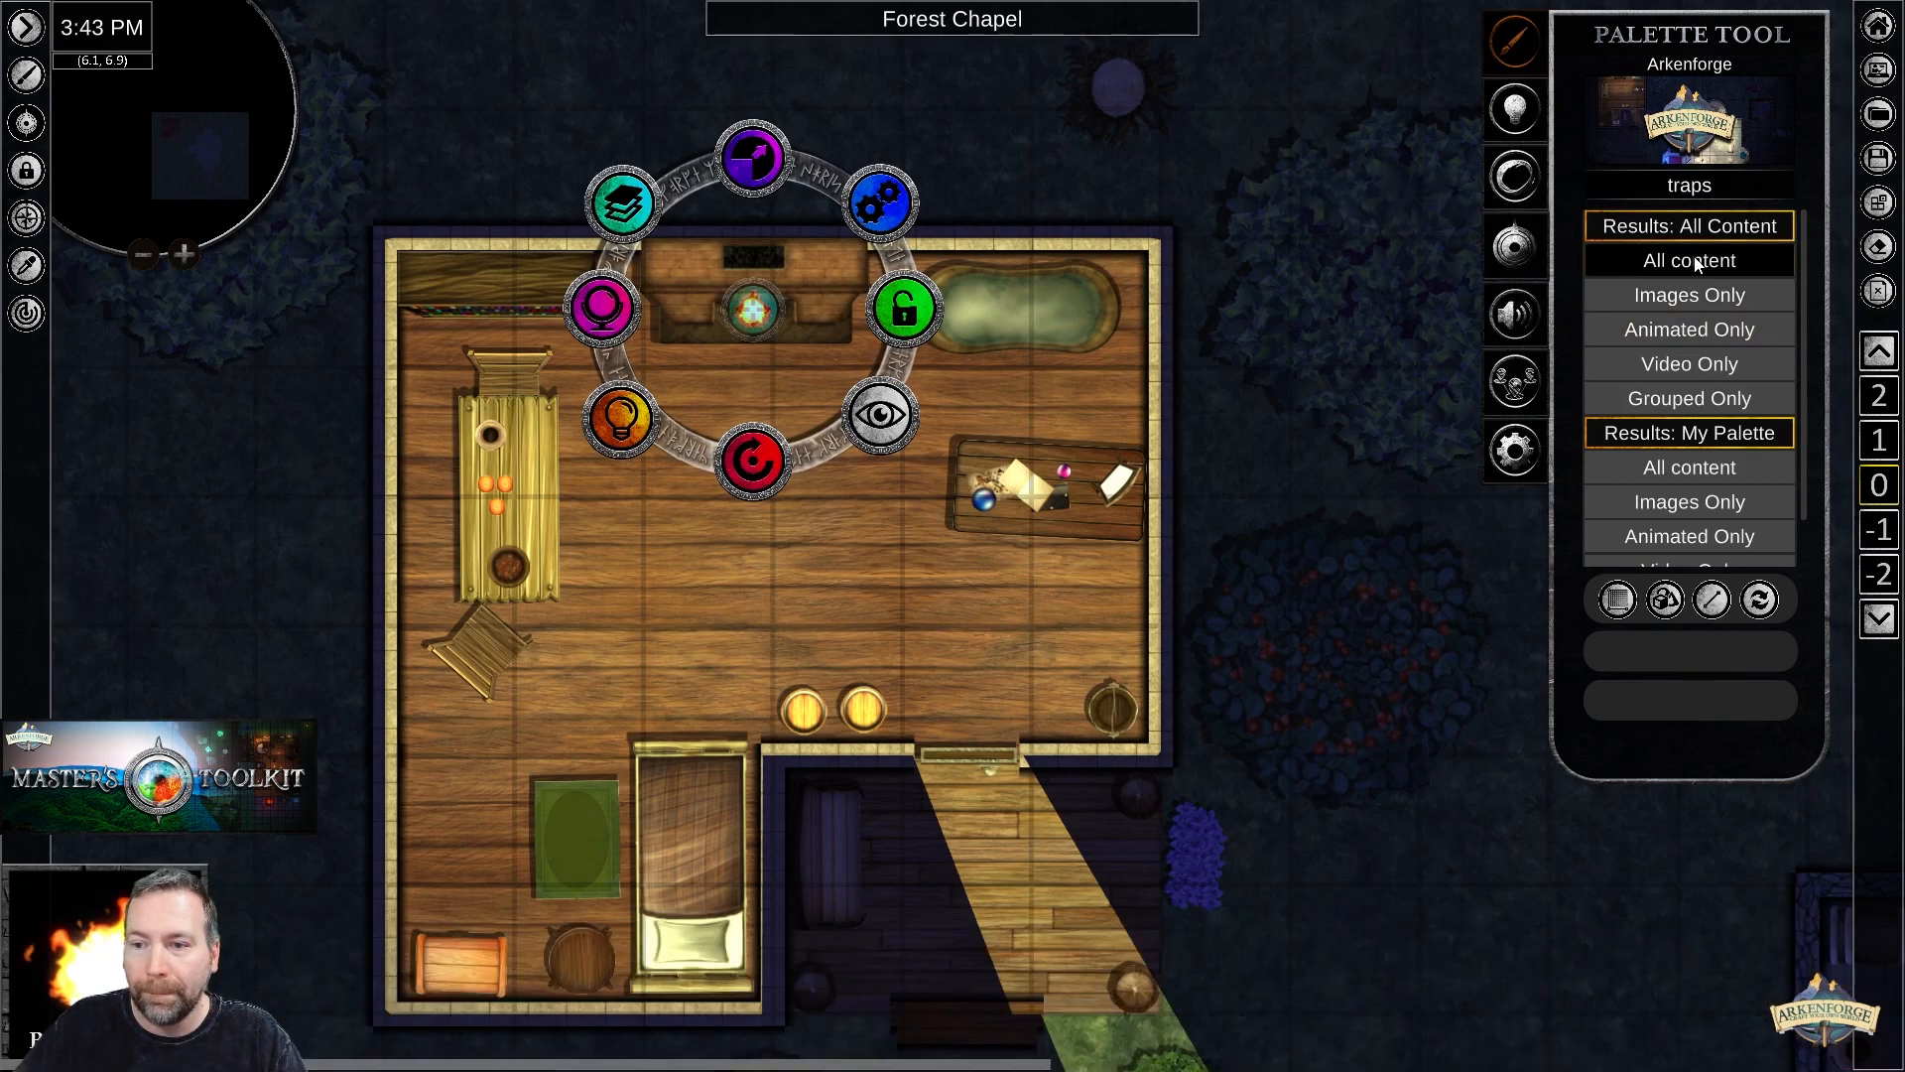
{"action": "left_click_drag", "start_coordinate": [1719, 186], "coordinate": [1716, 187]}
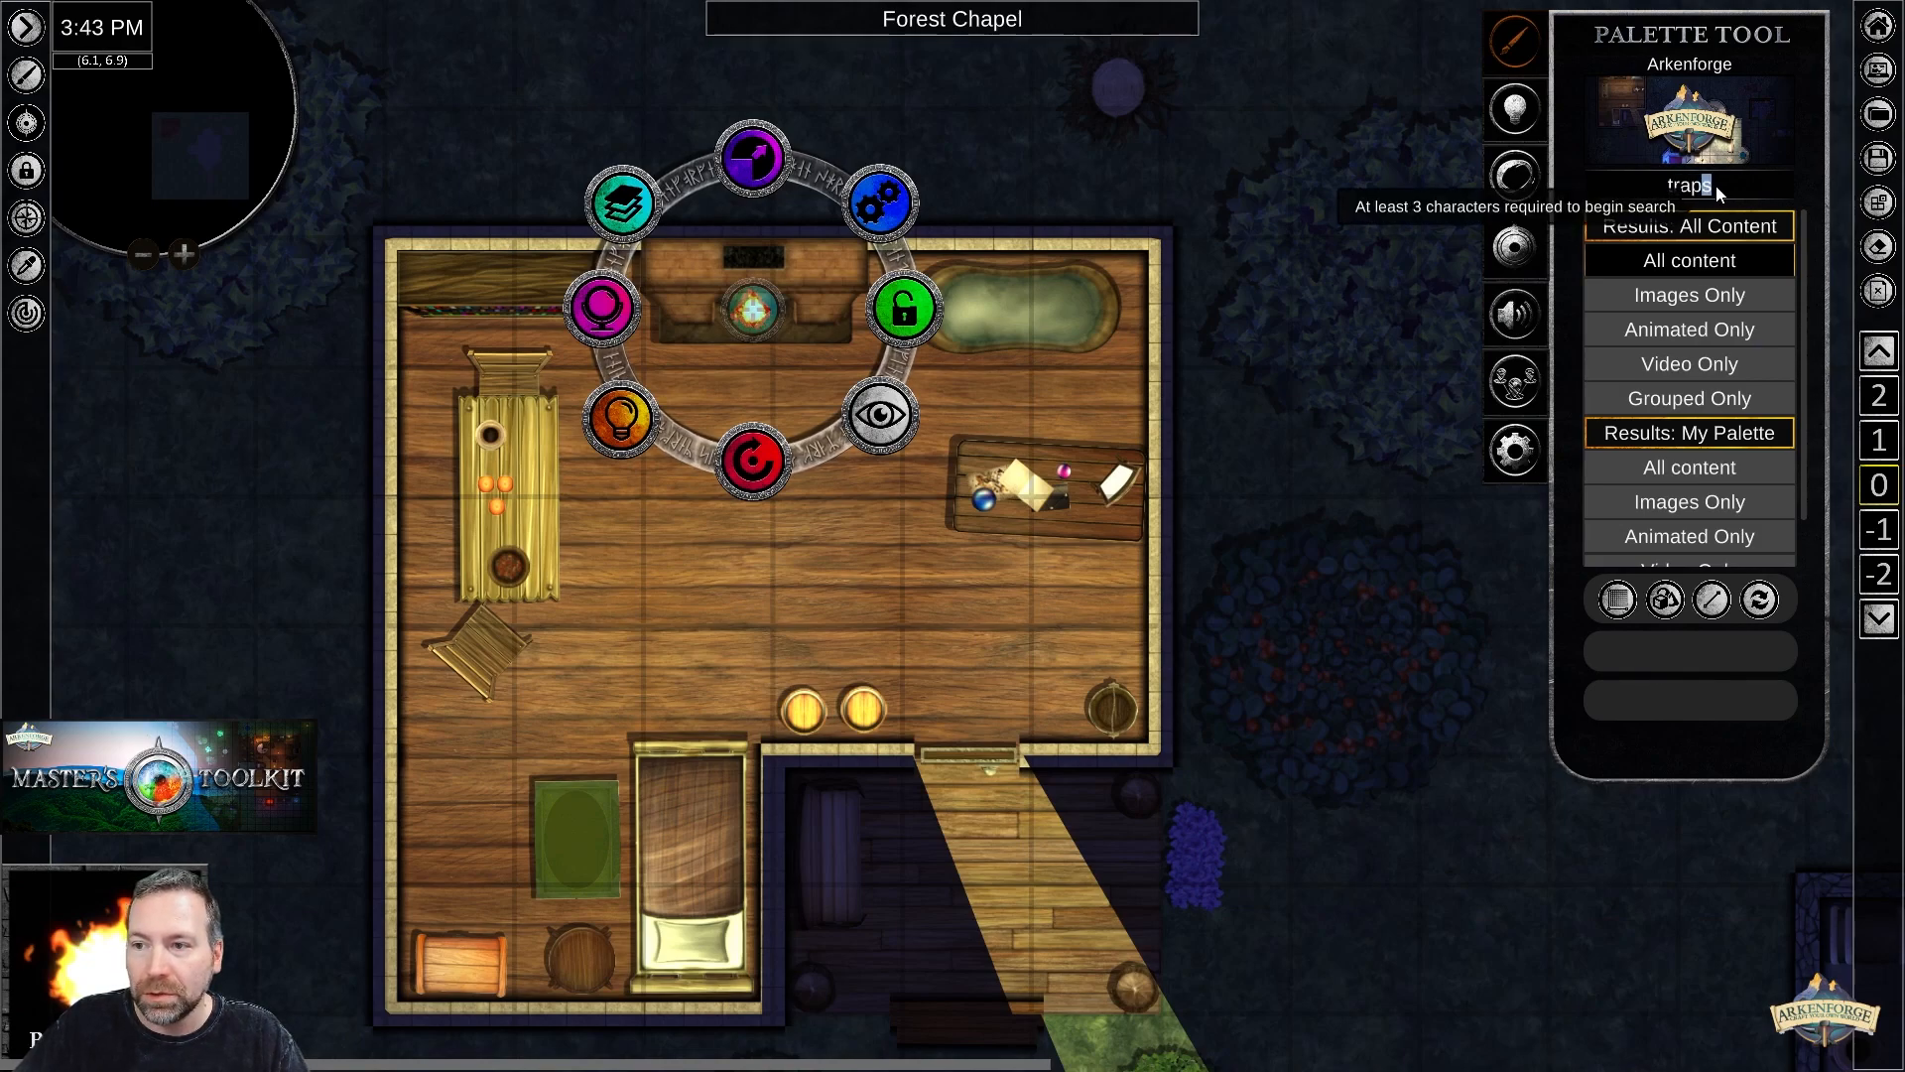
{"action": "key", "text": "BackSpace"}
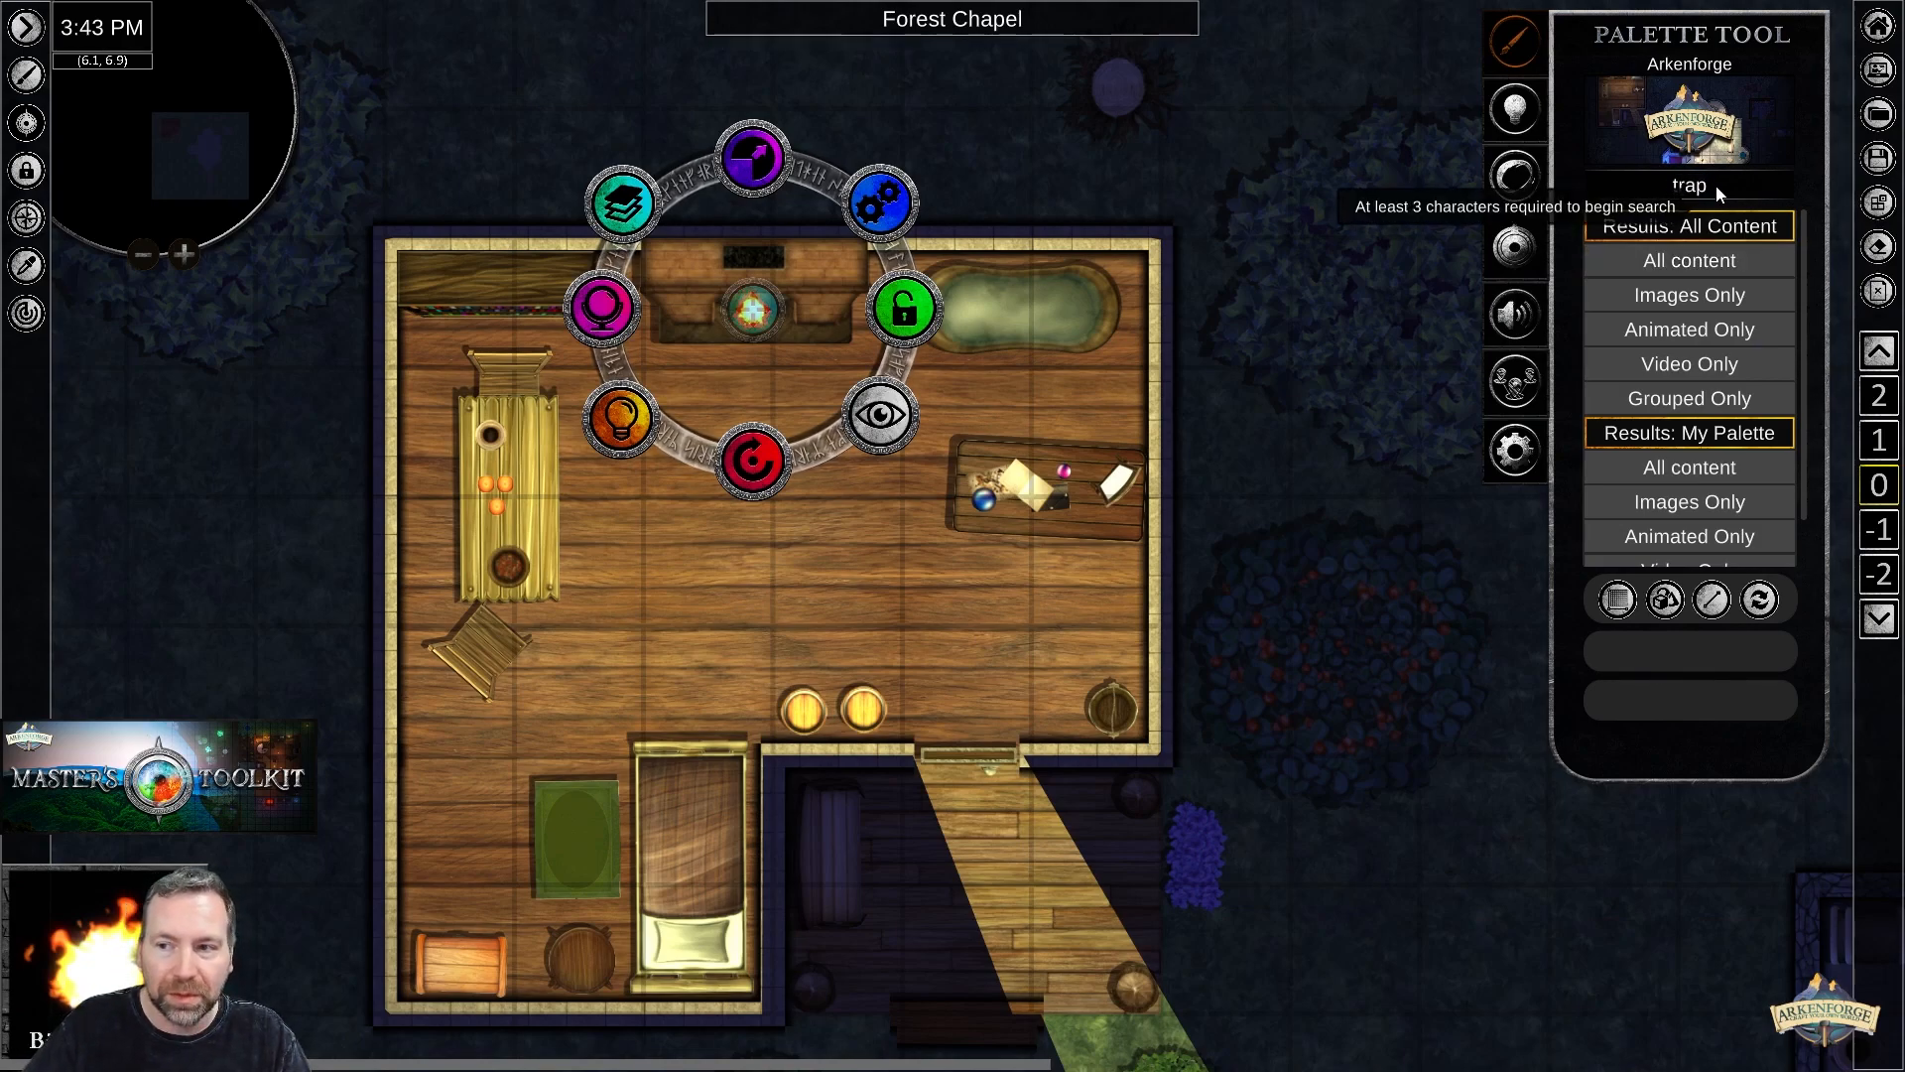
{"action": "left_click", "coordinate": [1713, 257]}
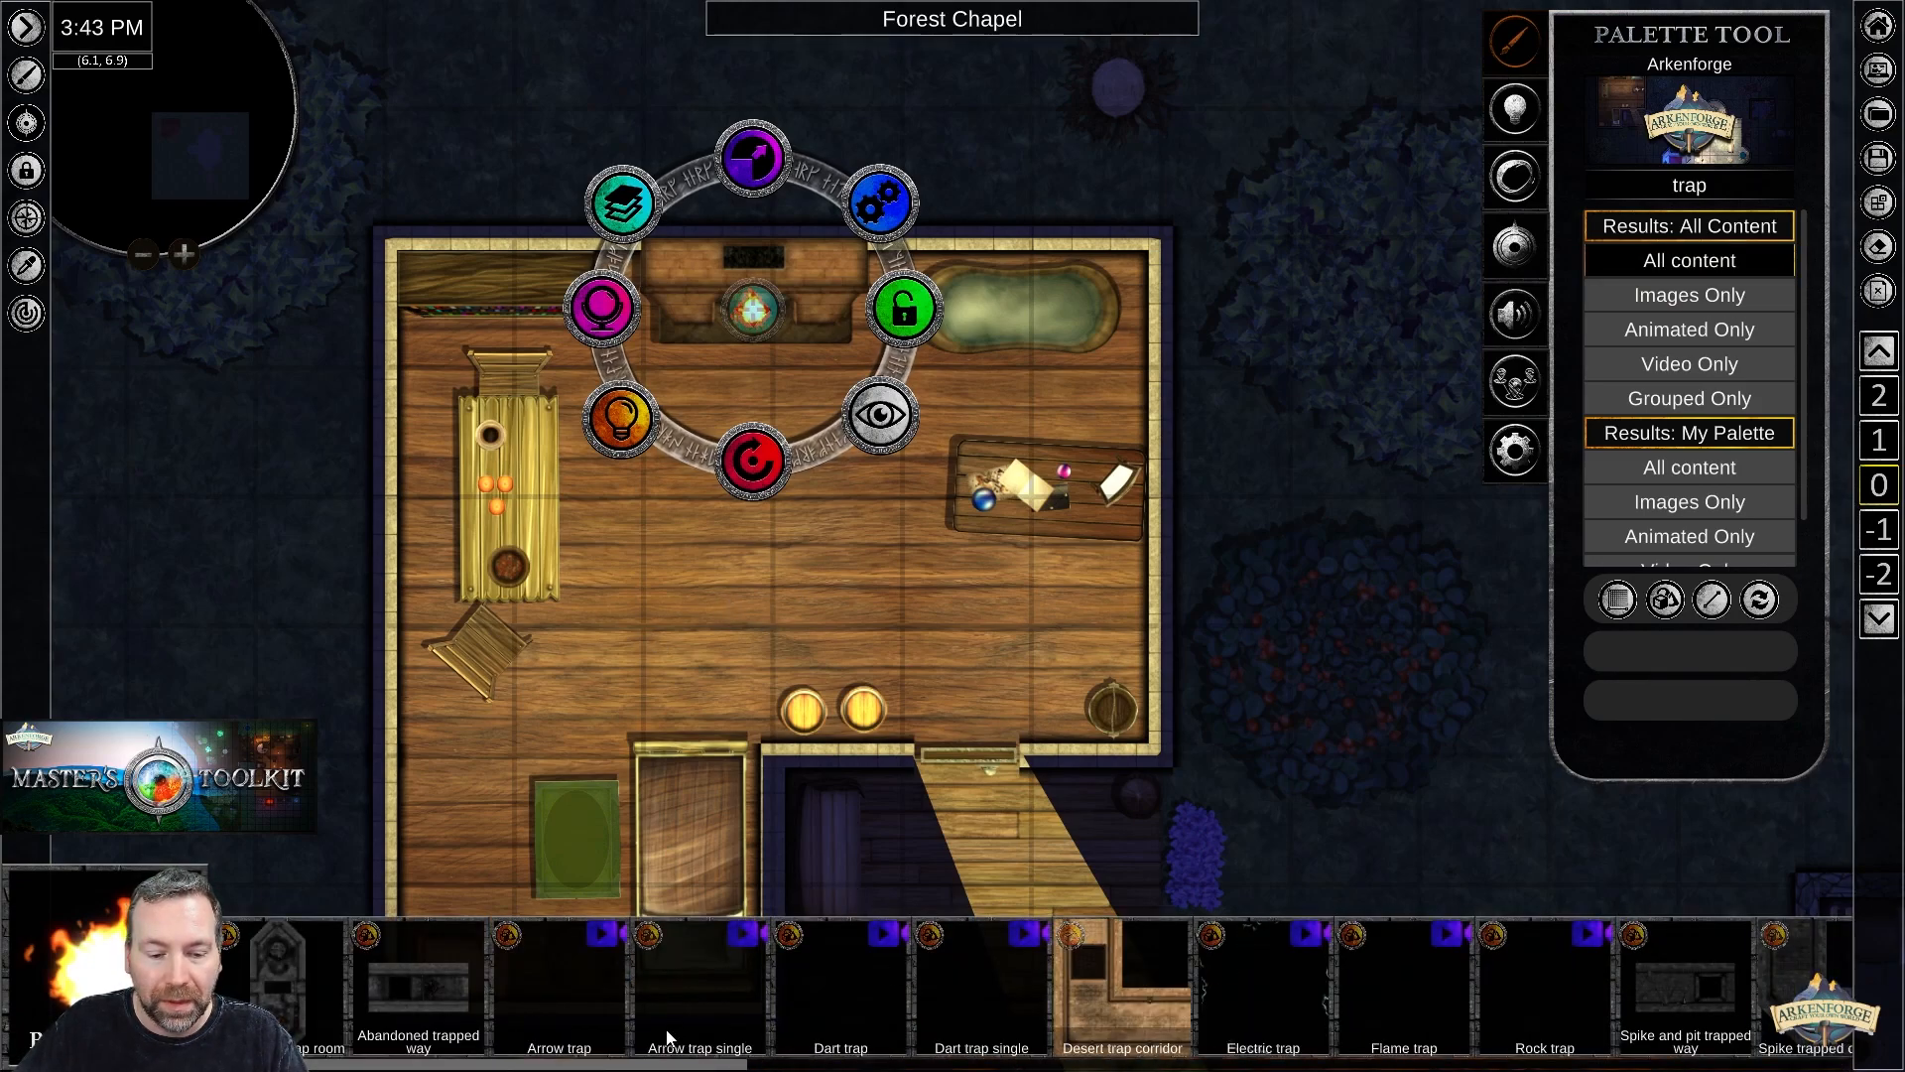
Place a scaled-down "Spike way with pit trap" on the cottage floor in front of the hearth, locked and hidden.
{"action": "scroll", "coordinate": [888, 982], "scroll_direction": "down", "scroll_amount": 1}
{"action": "scroll", "coordinate": [1031, 983], "scroll_direction": "down", "scroll_amount": 10}
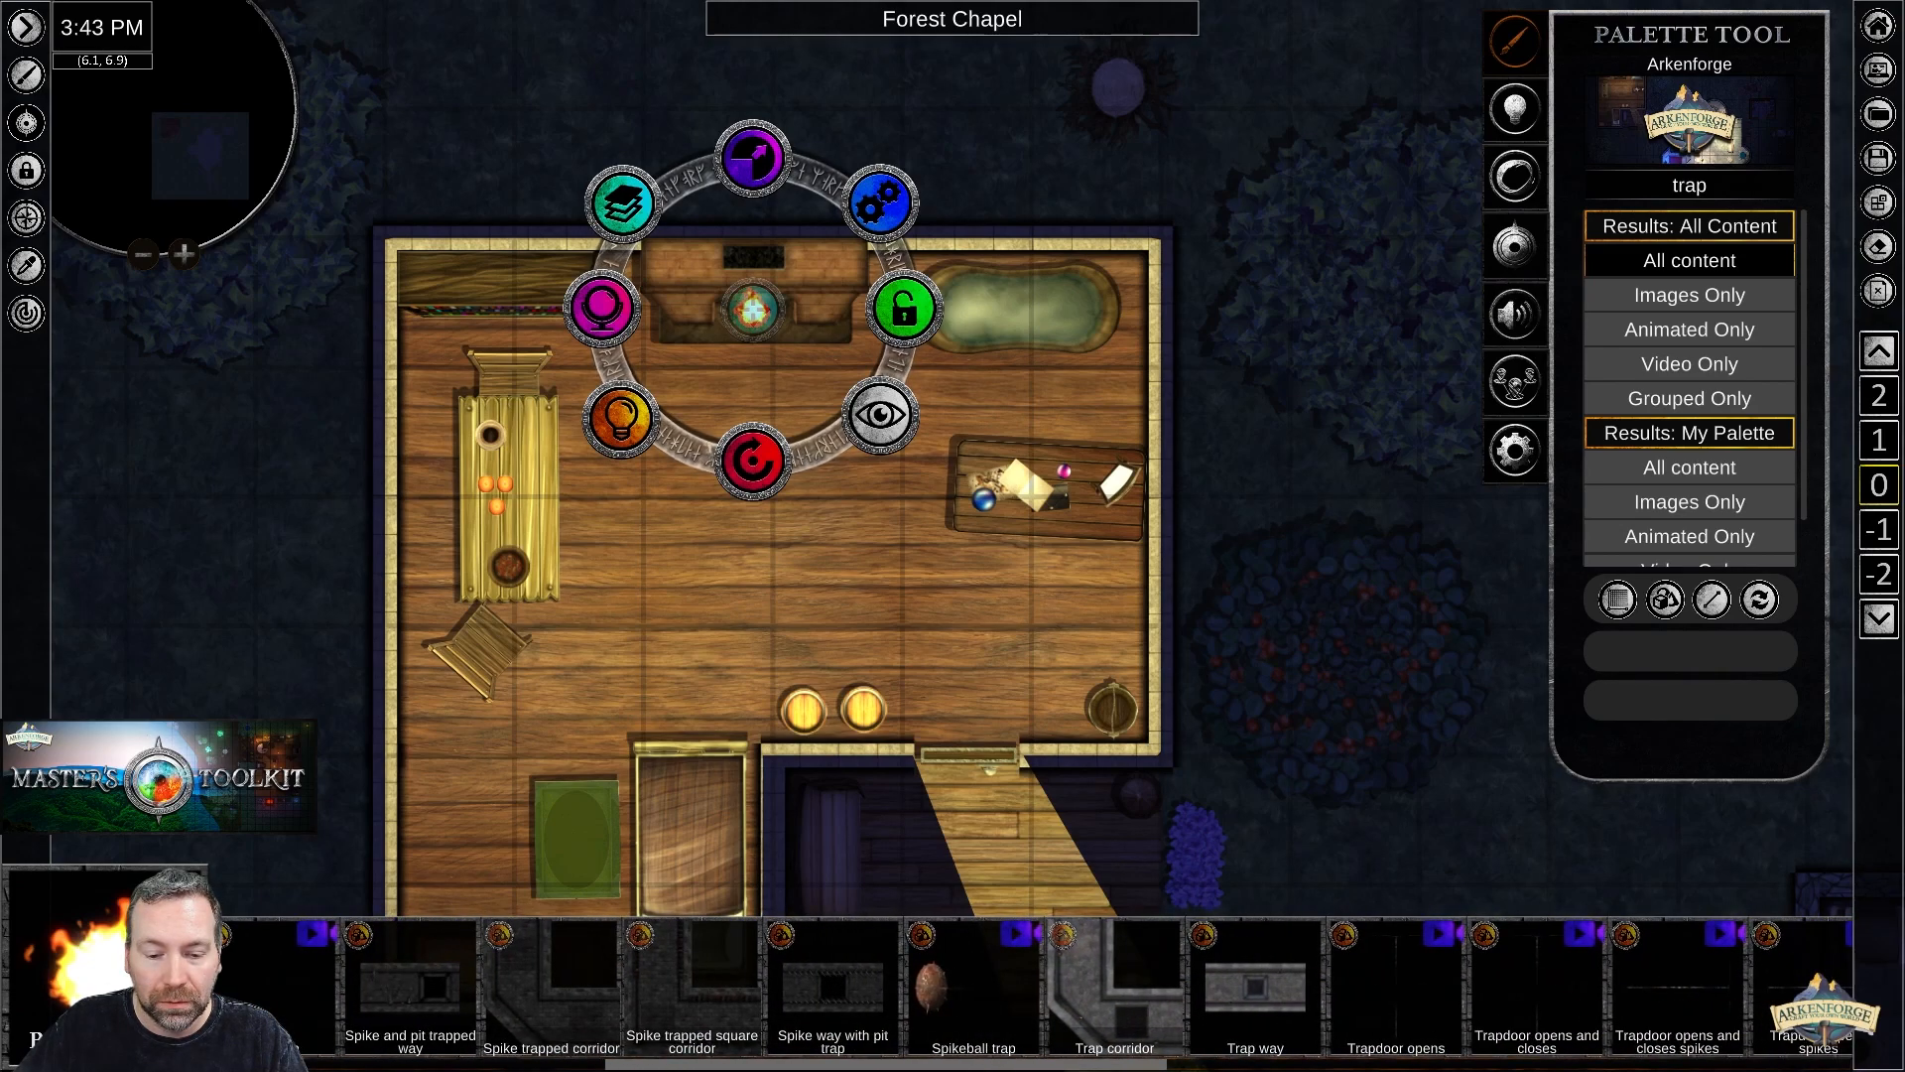
{"action": "scroll", "coordinate": [1032, 982], "scroll_direction": "down", "scroll_amount": 1}
{"action": "scroll", "coordinate": [1000, 1008], "scroll_direction": "up", "scroll_amount": 3}
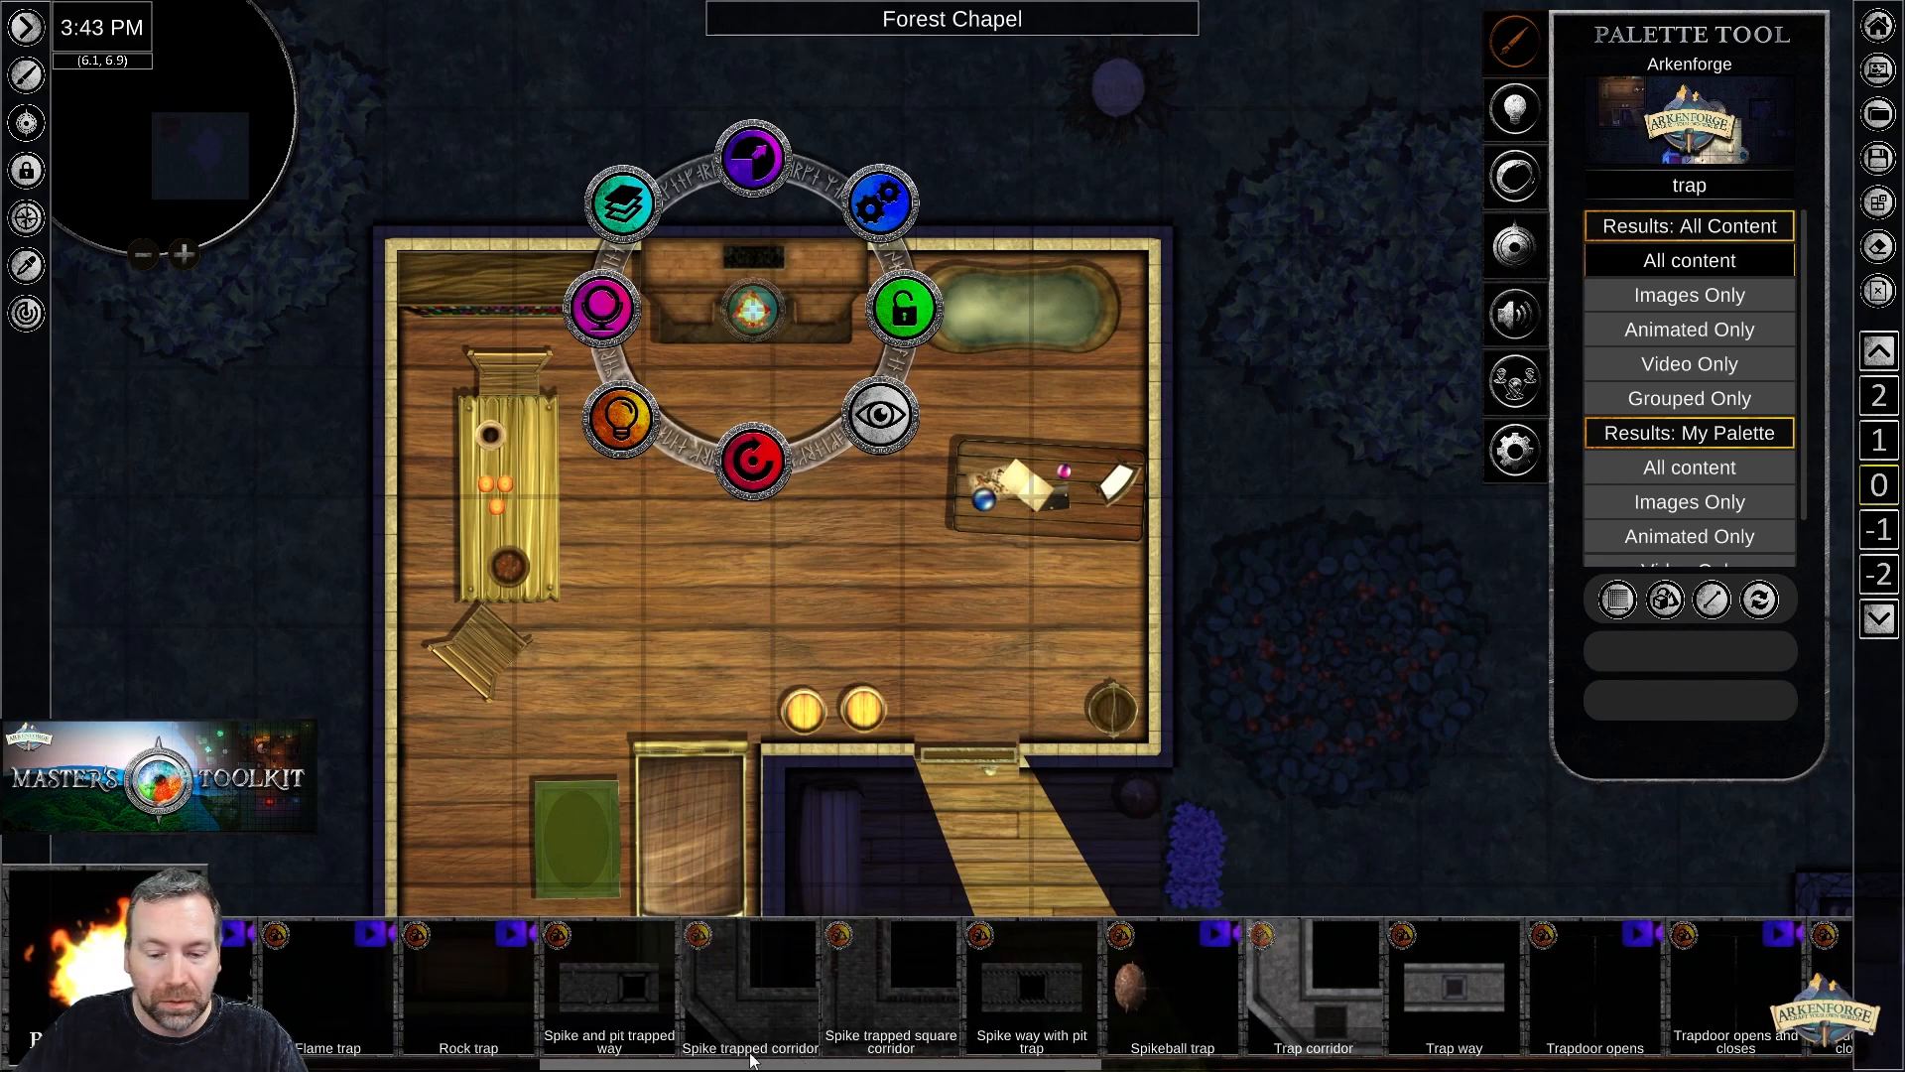
{"action": "left_click", "coordinate": [1022, 978]}
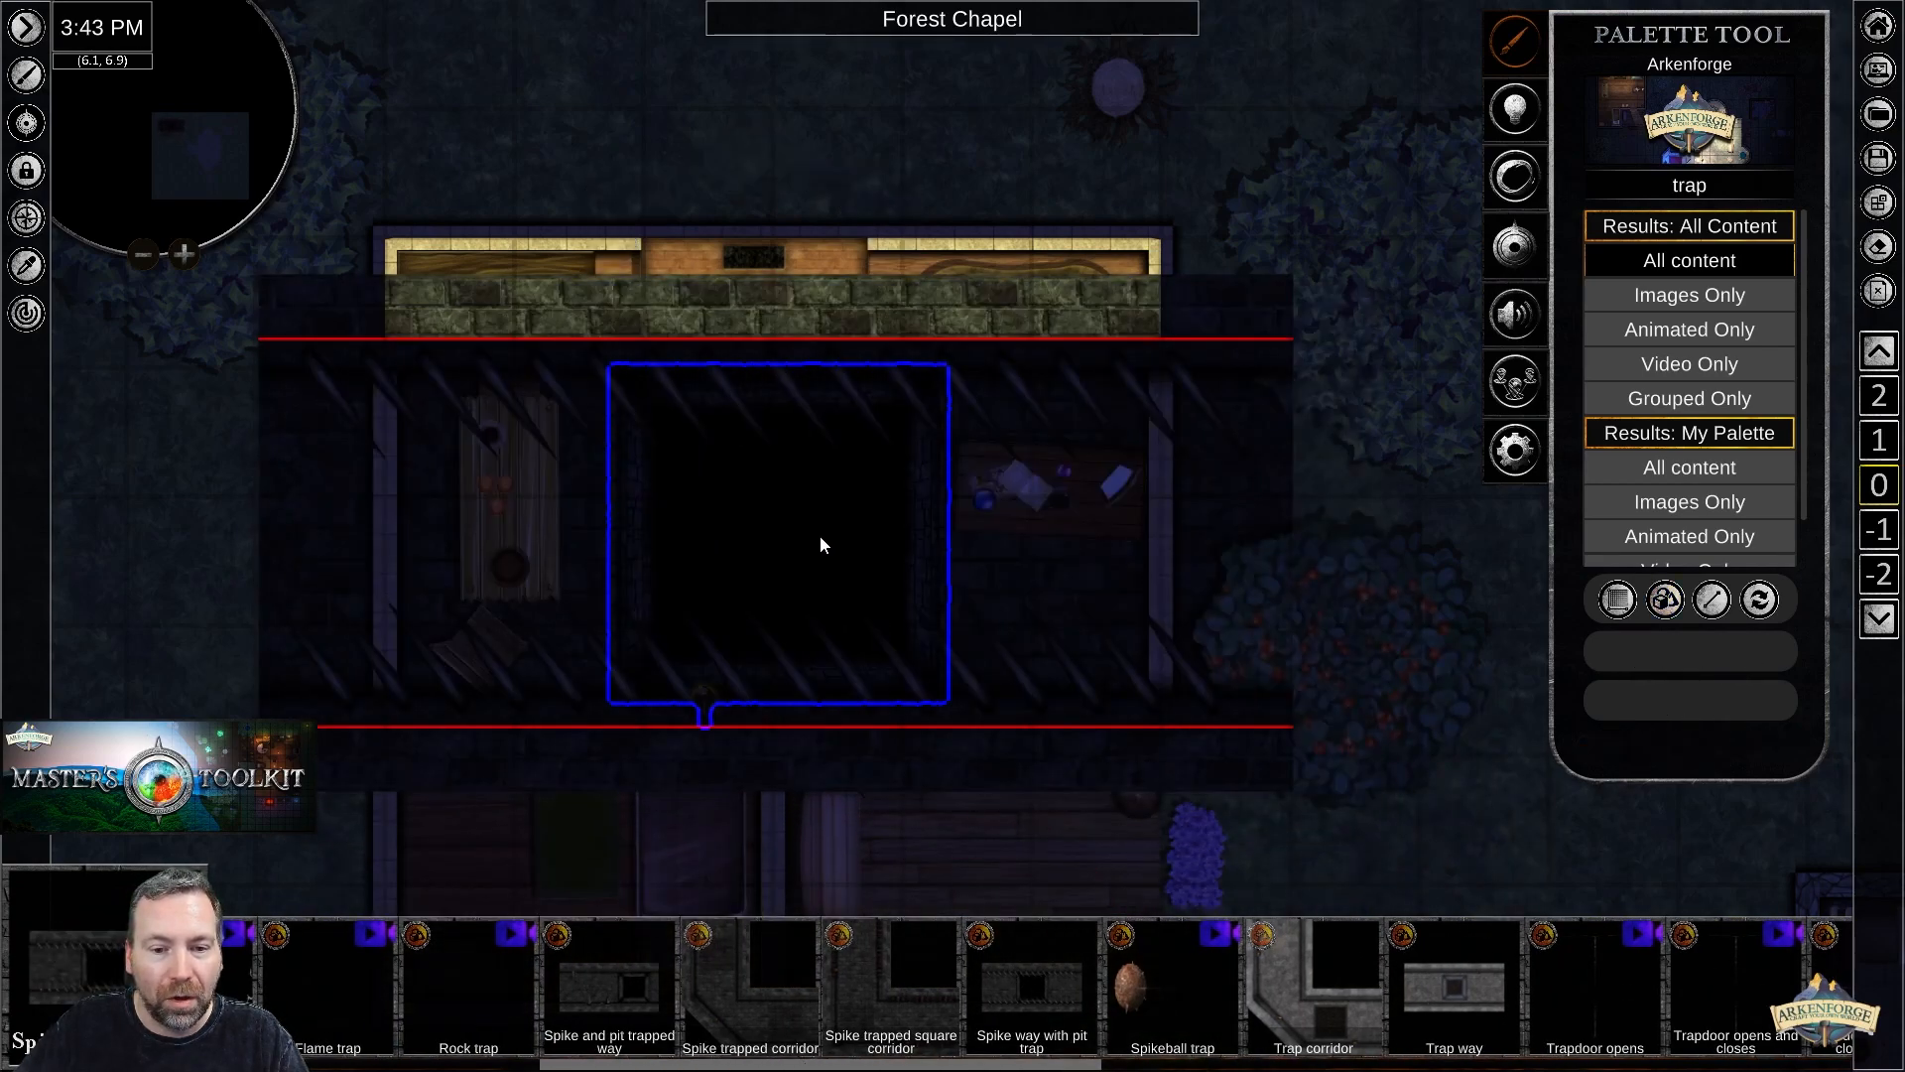
{"action": "right_click", "coordinate": [681, 310]}
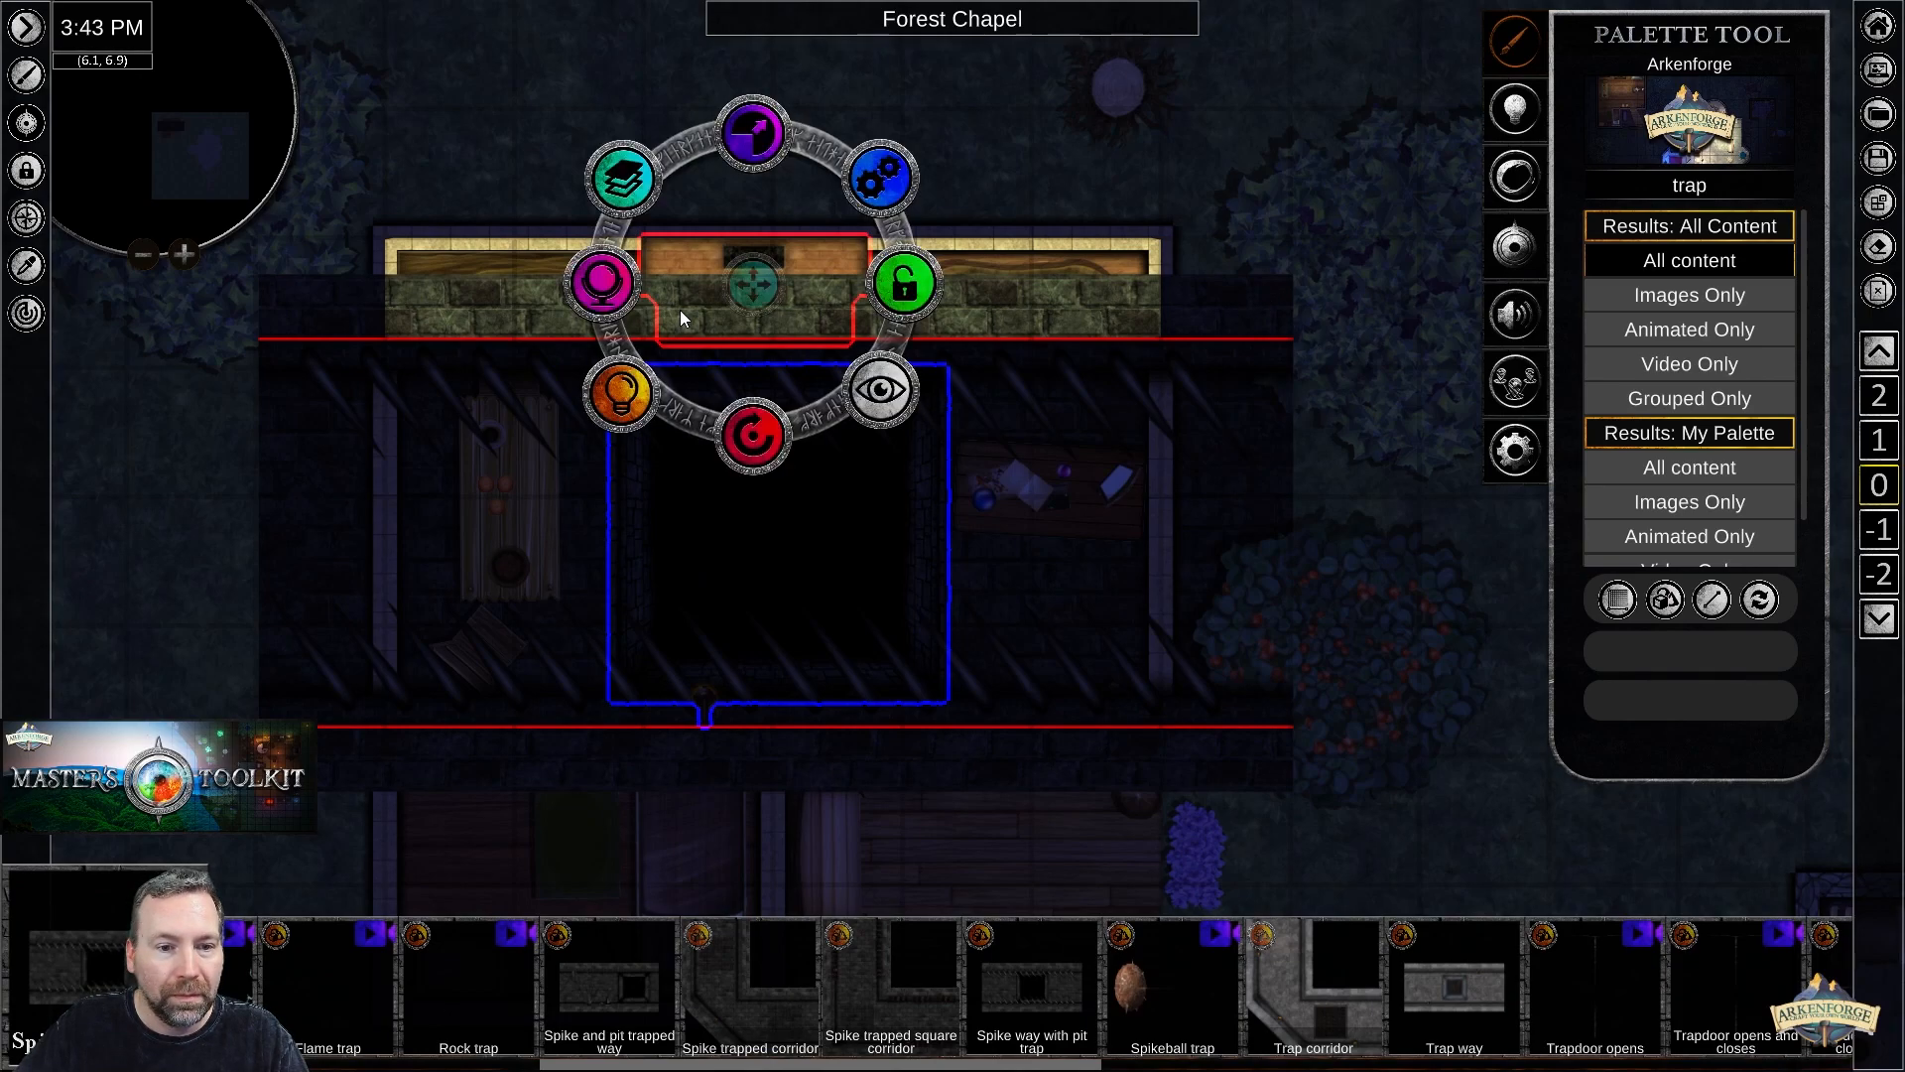
{"action": "right_click", "coordinate": [578, 575]}
{"action": "left_click_drag", "start_coordinate": [737, 395], "coordinate": [746, 485]}
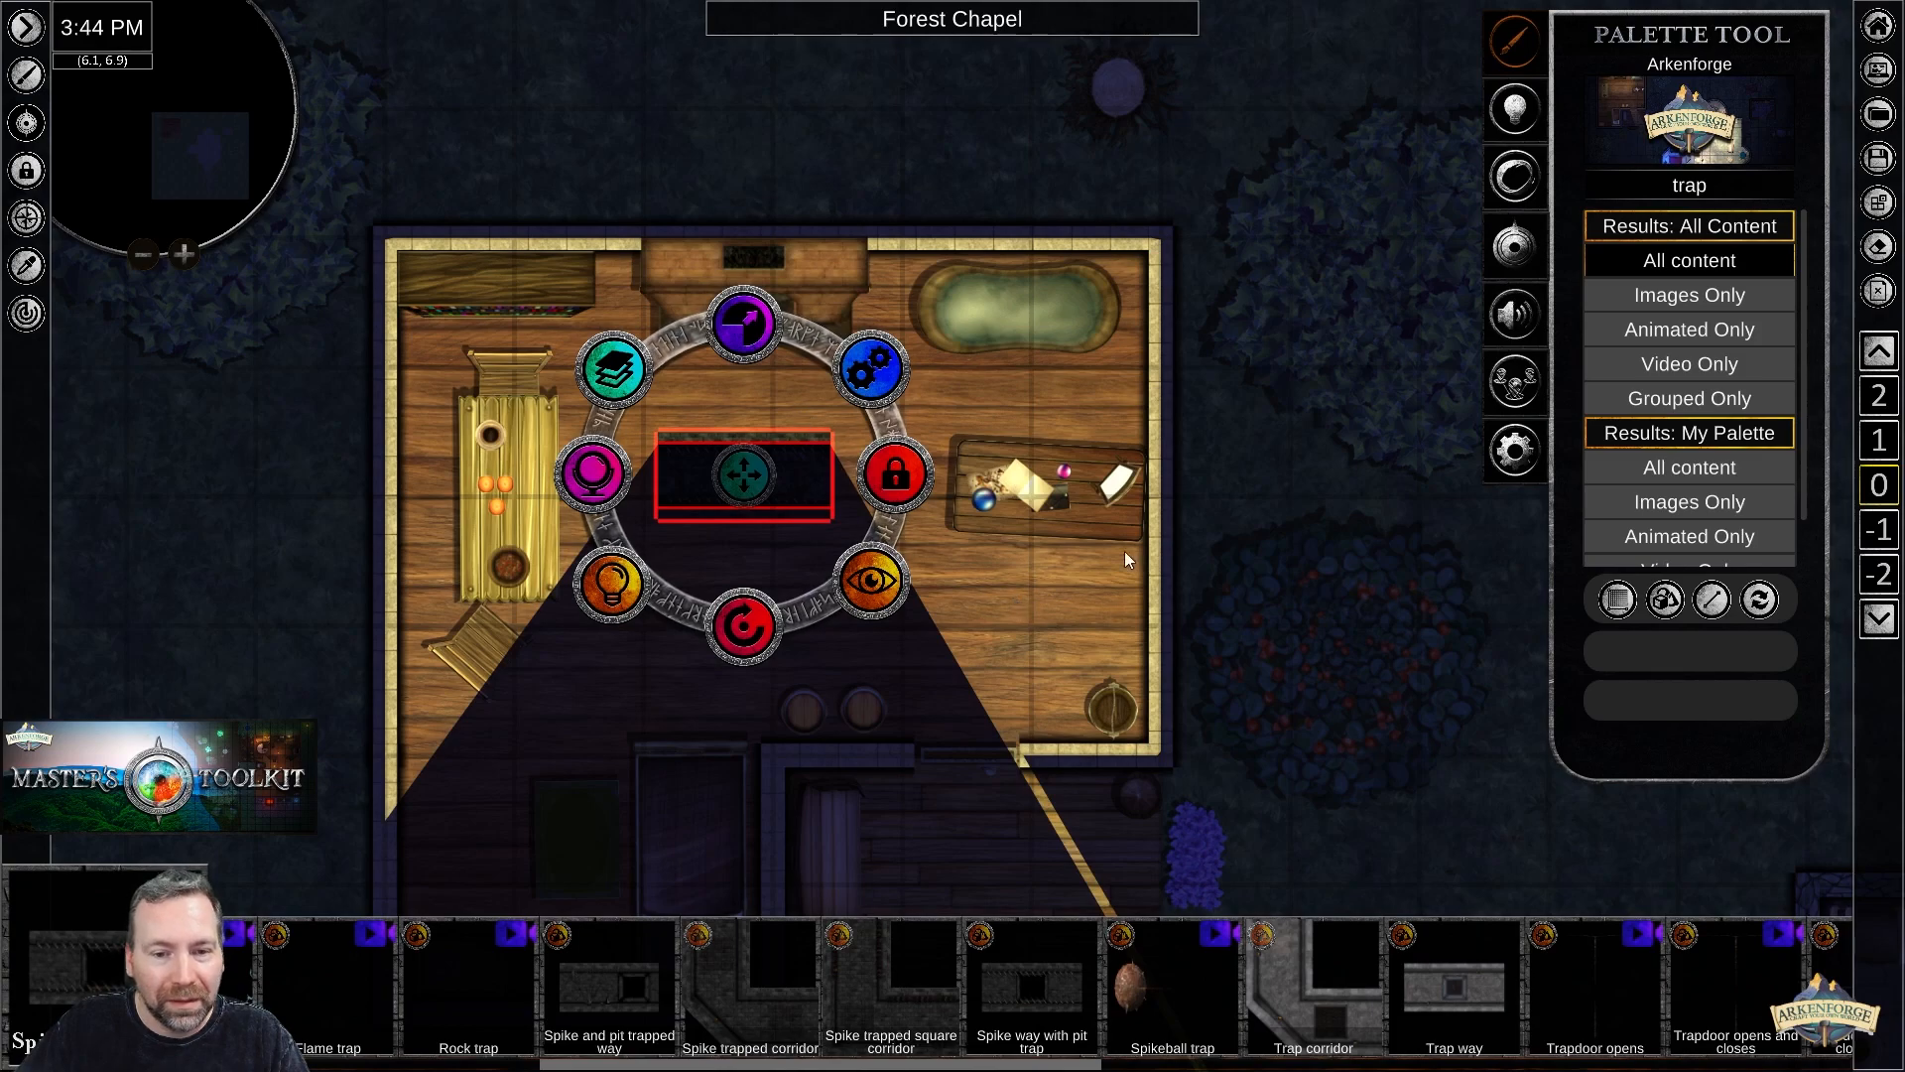
{"action": "left_click", "coordinate": [1026, 582]}
{"action": "left_click", "coordinate": [300, 480]}
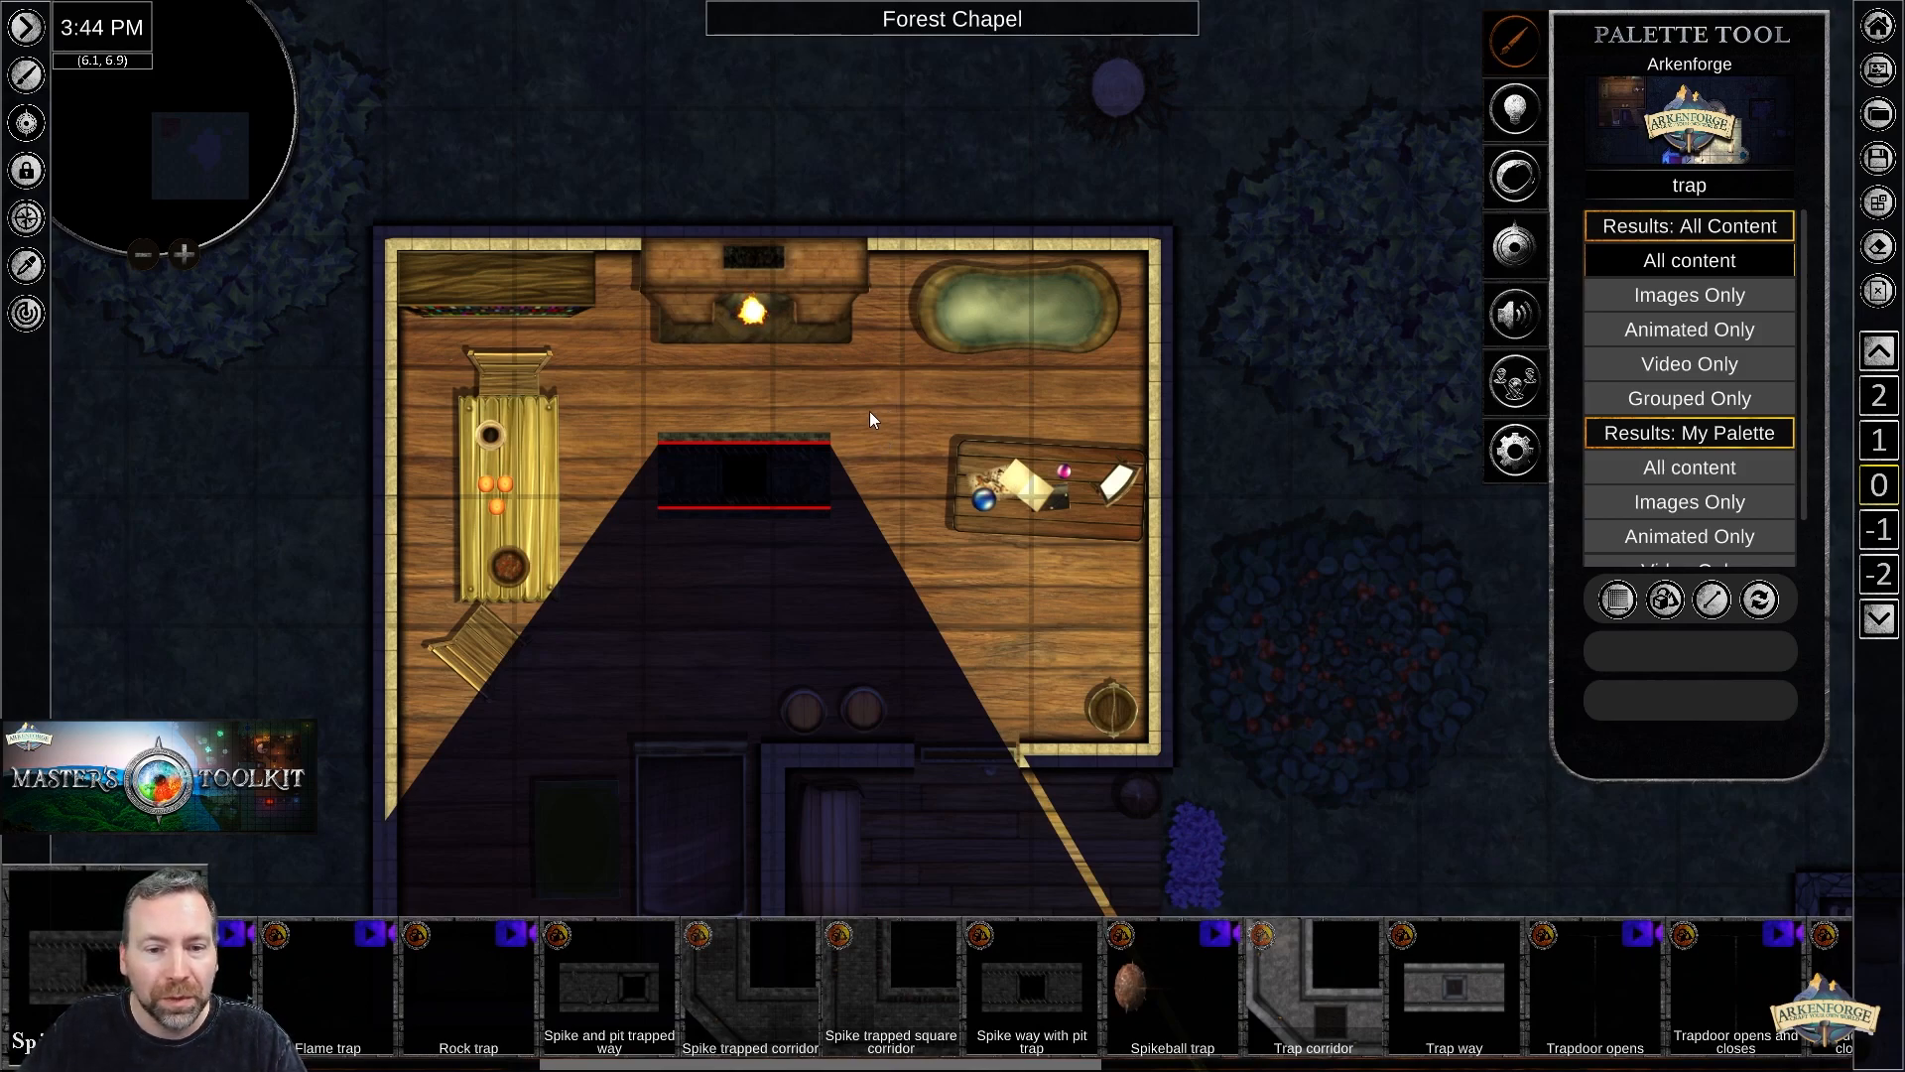
{"action": "right_click", "coordinate": [753, 310]}
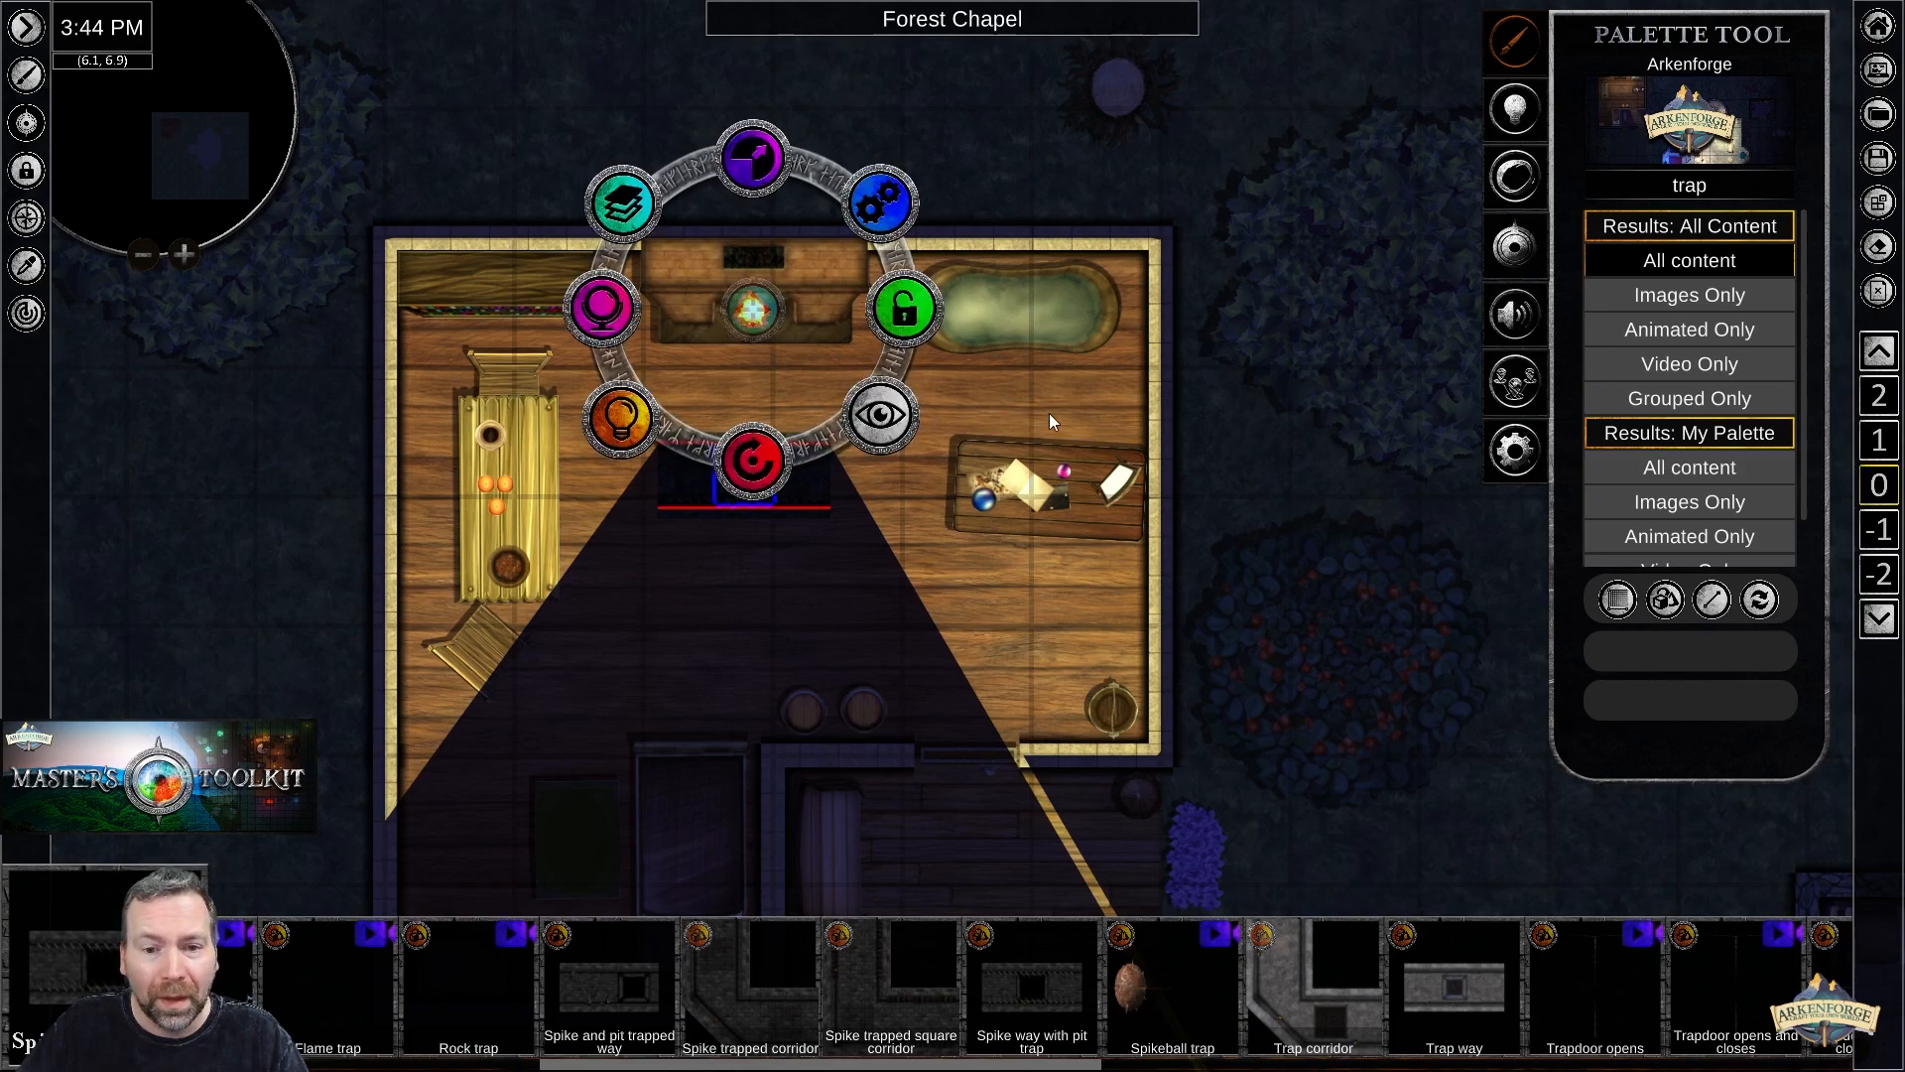
{"action": "right_click", "coordinate": [921, 512]}
{"action": "left_click", "coordinate": [1216, 472]}
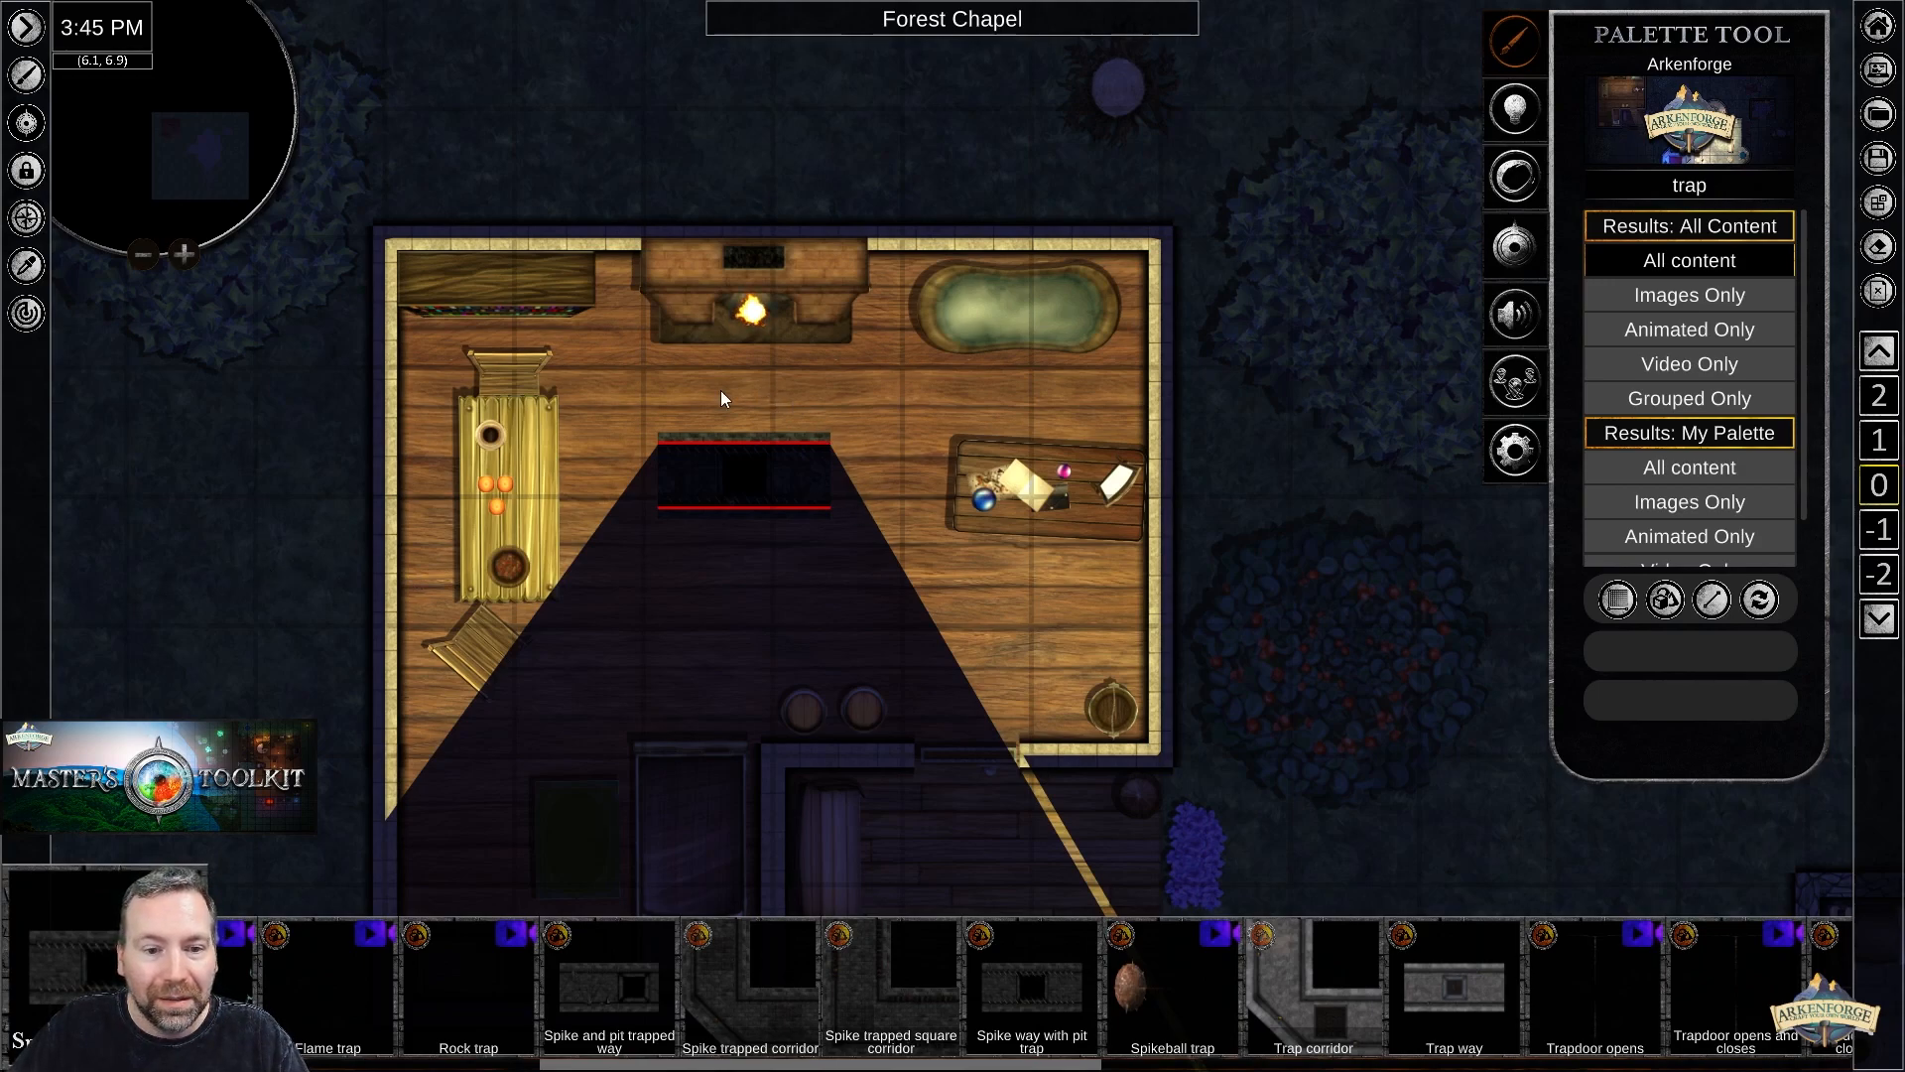
Try to select the locked spike trap in front of the hearth from several spots, and clear the selection.
{"action": "left_click", "coordinate": [753, 438]}
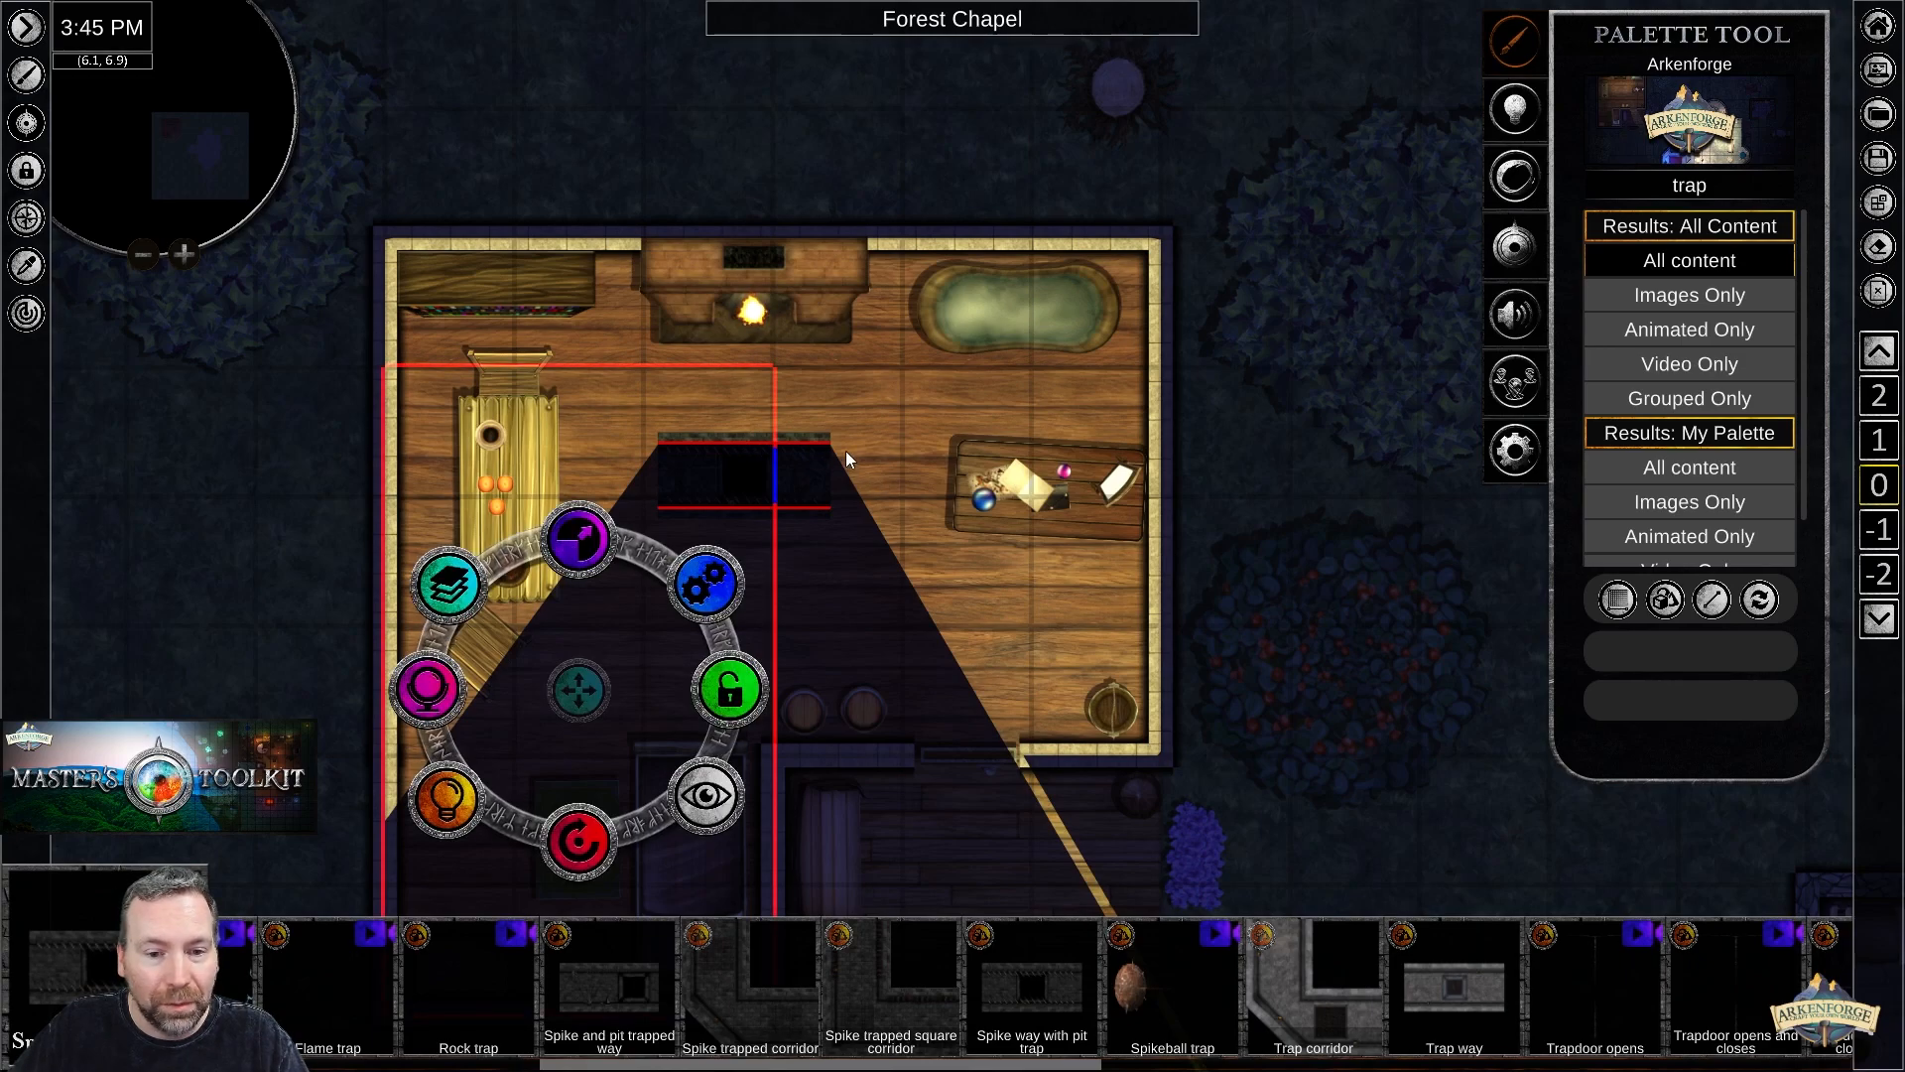
{"action": "left_click", "coordinate": [793, 461]}
{"action": "left_click", "coordinate": [789, 473]}
{"action": "left_click", "coordinate": [788, 474]}
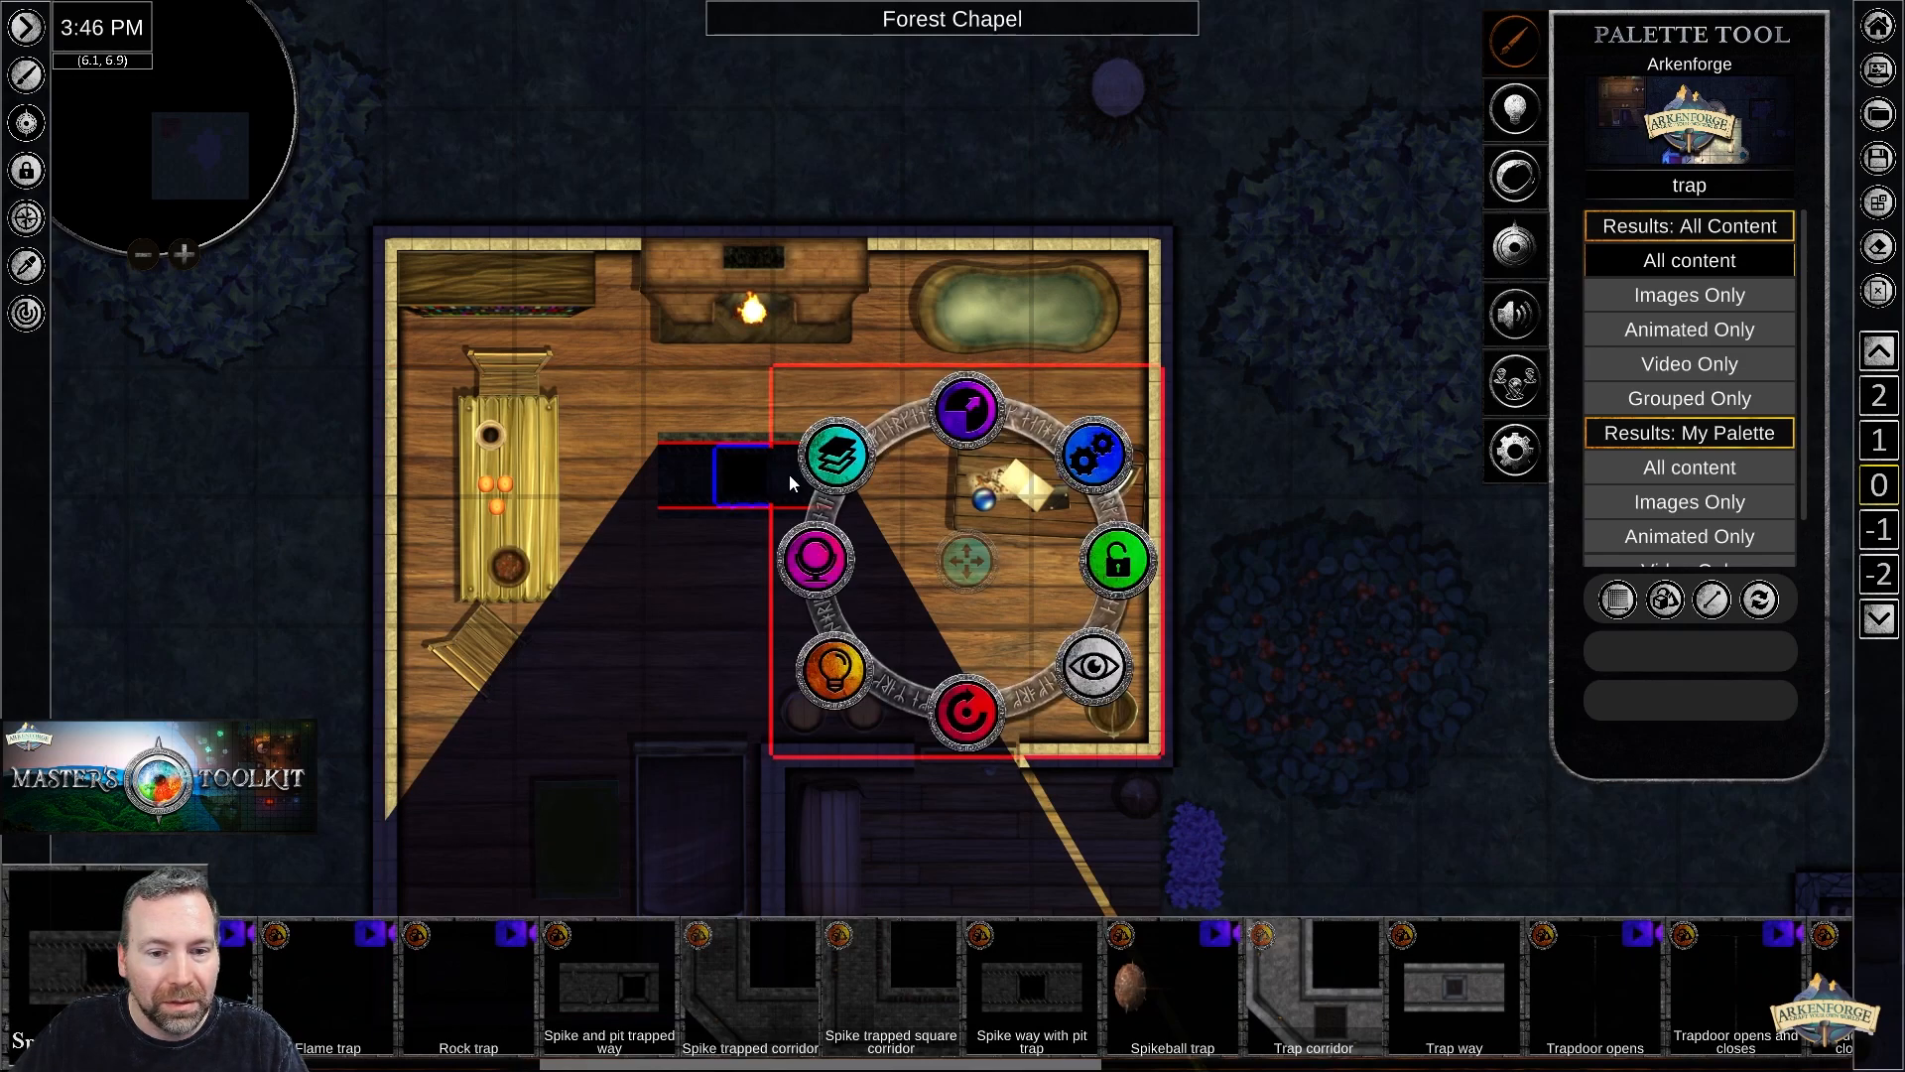
{"action": "left_click", "coordinate": [694, 472]}
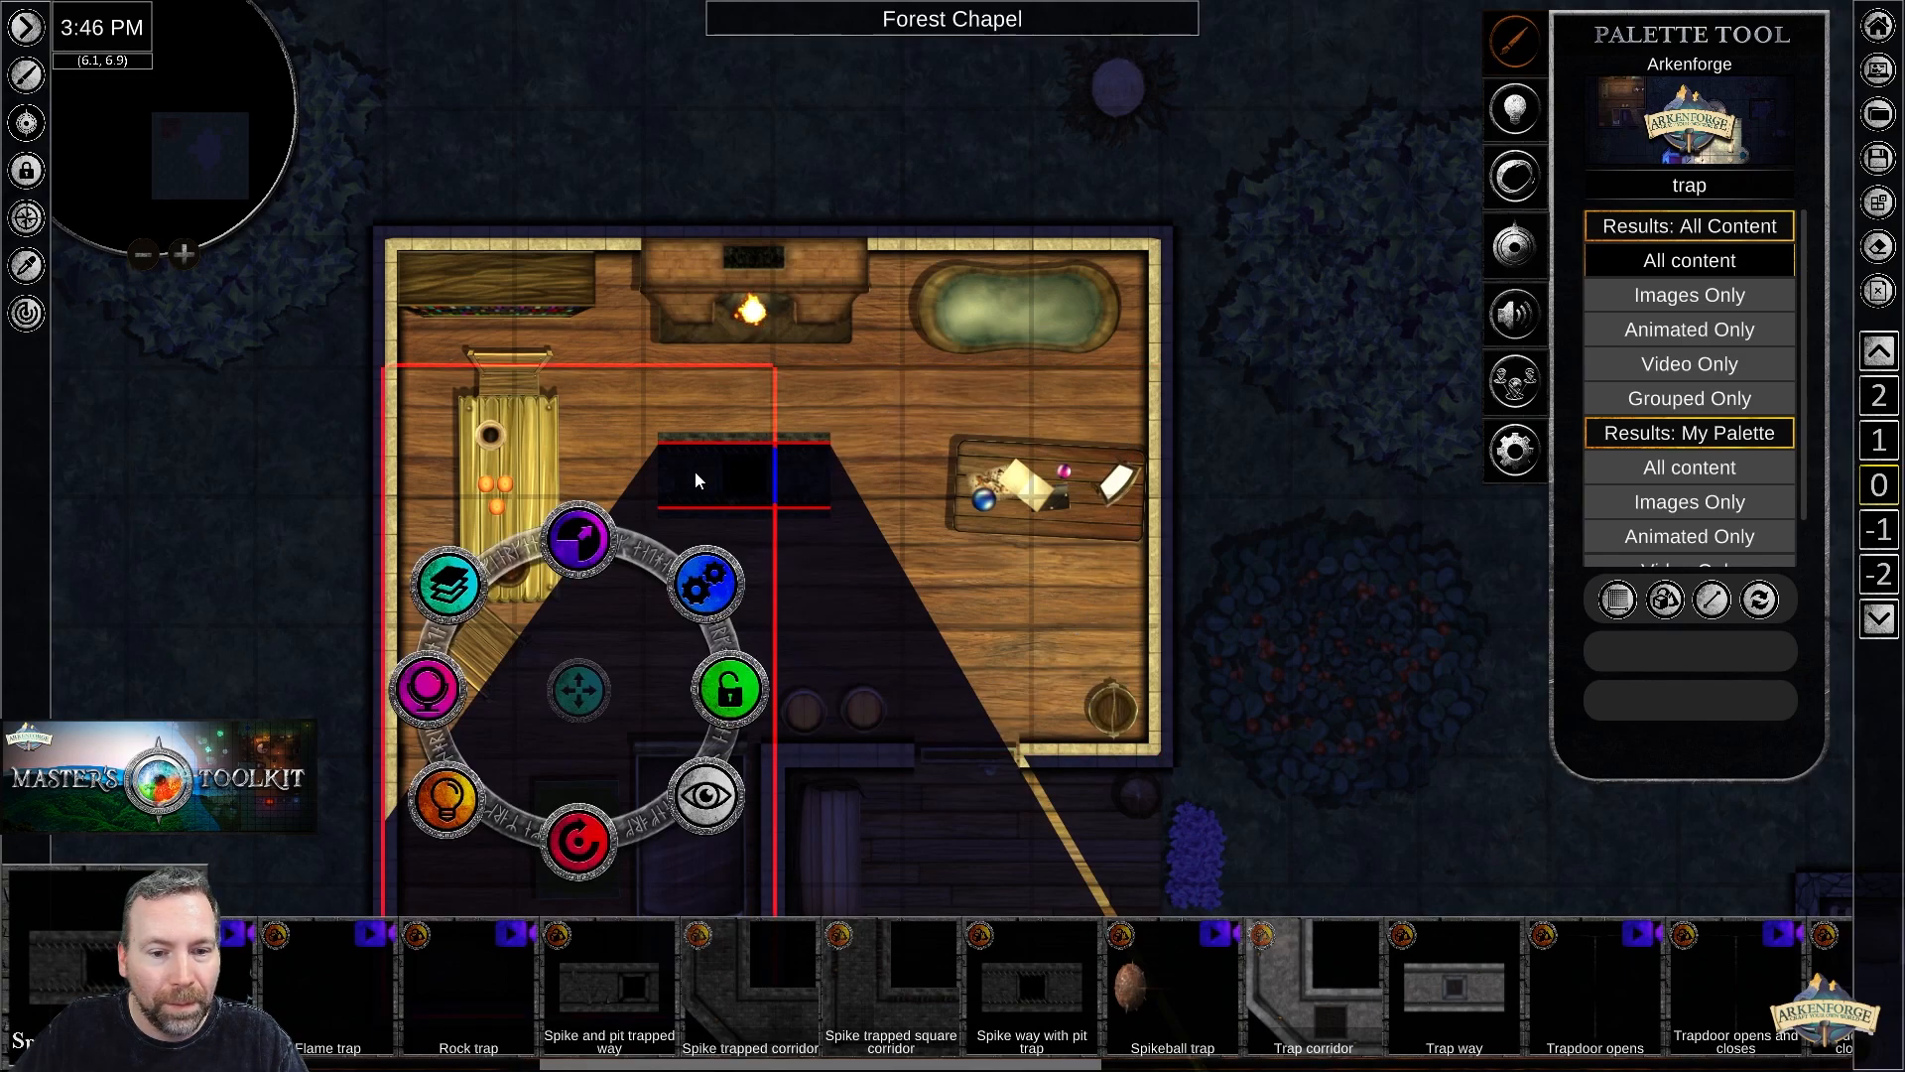
{"action": "left_click", "coordinate": [801, 466]}
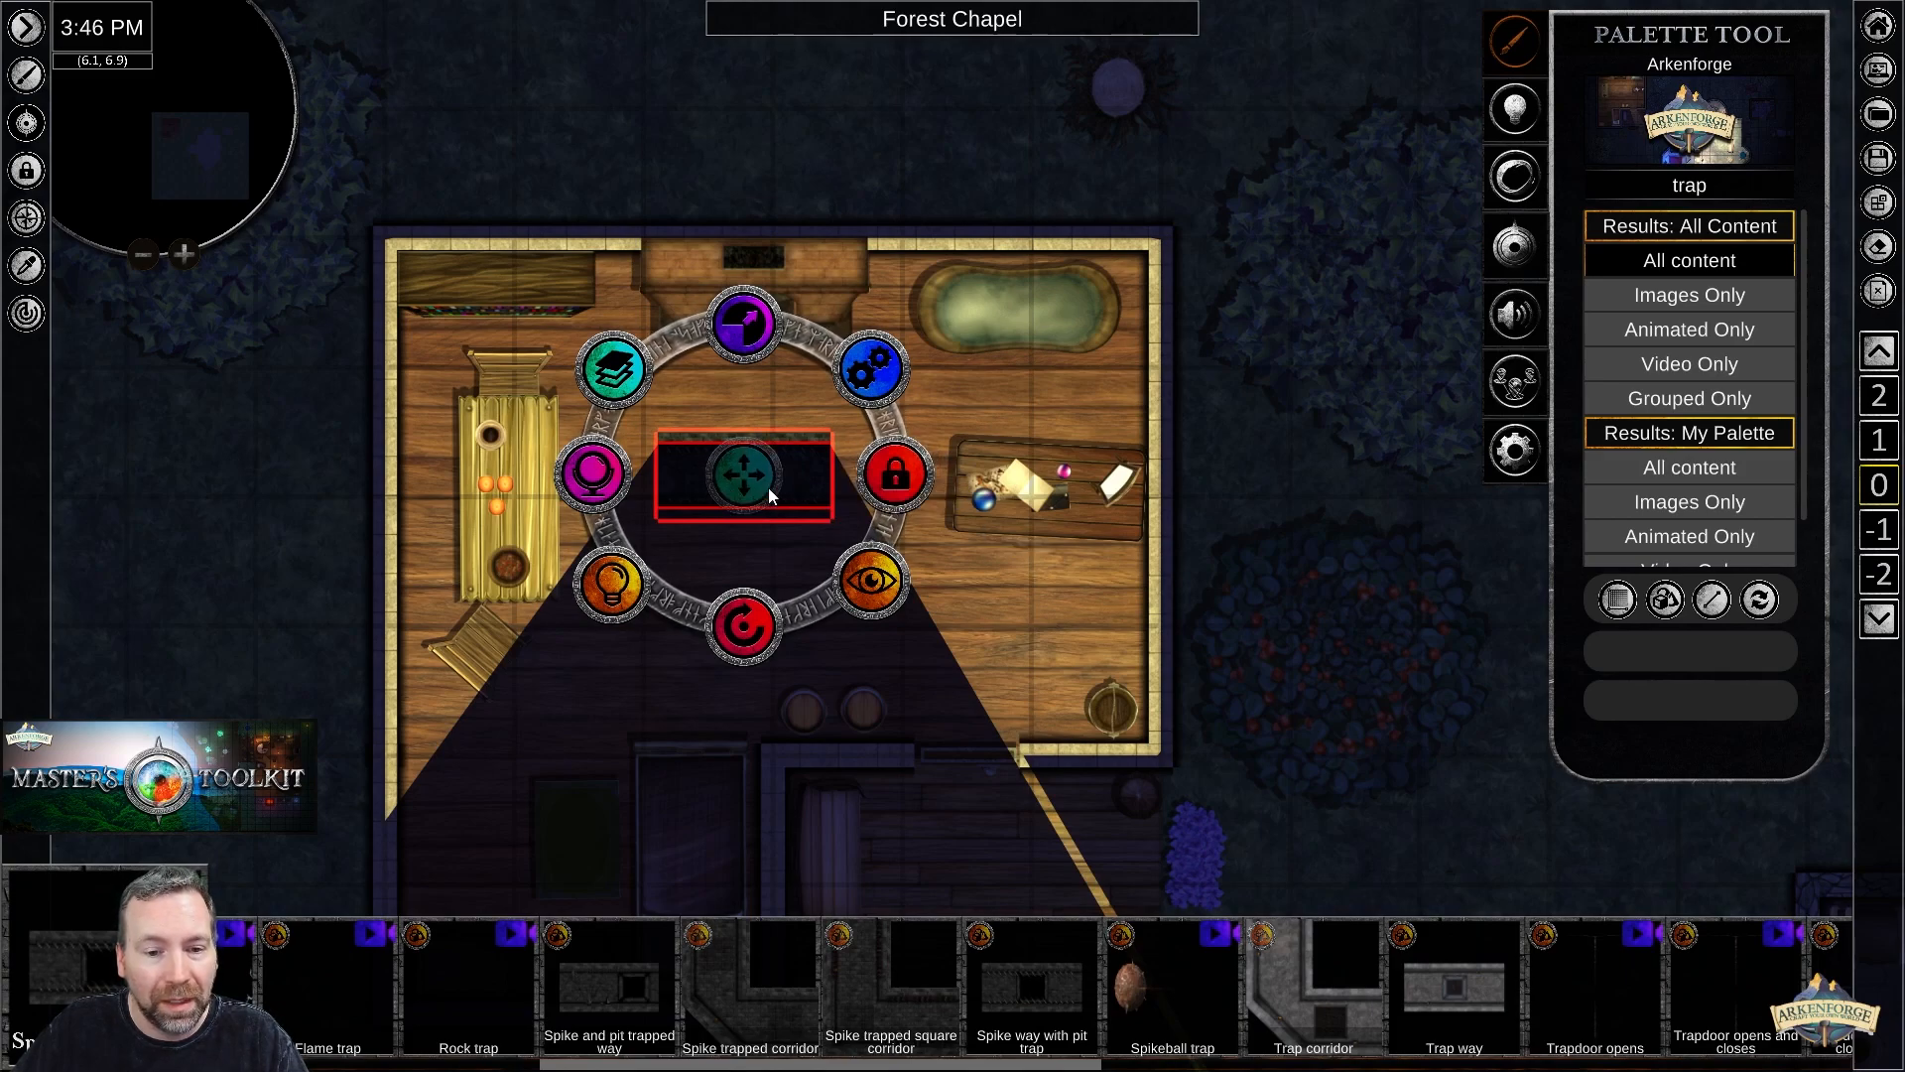
{"action": "left_click", "coordinate": [792, 484]}
{"action": "left_click", "coordinate": [687, 491]}
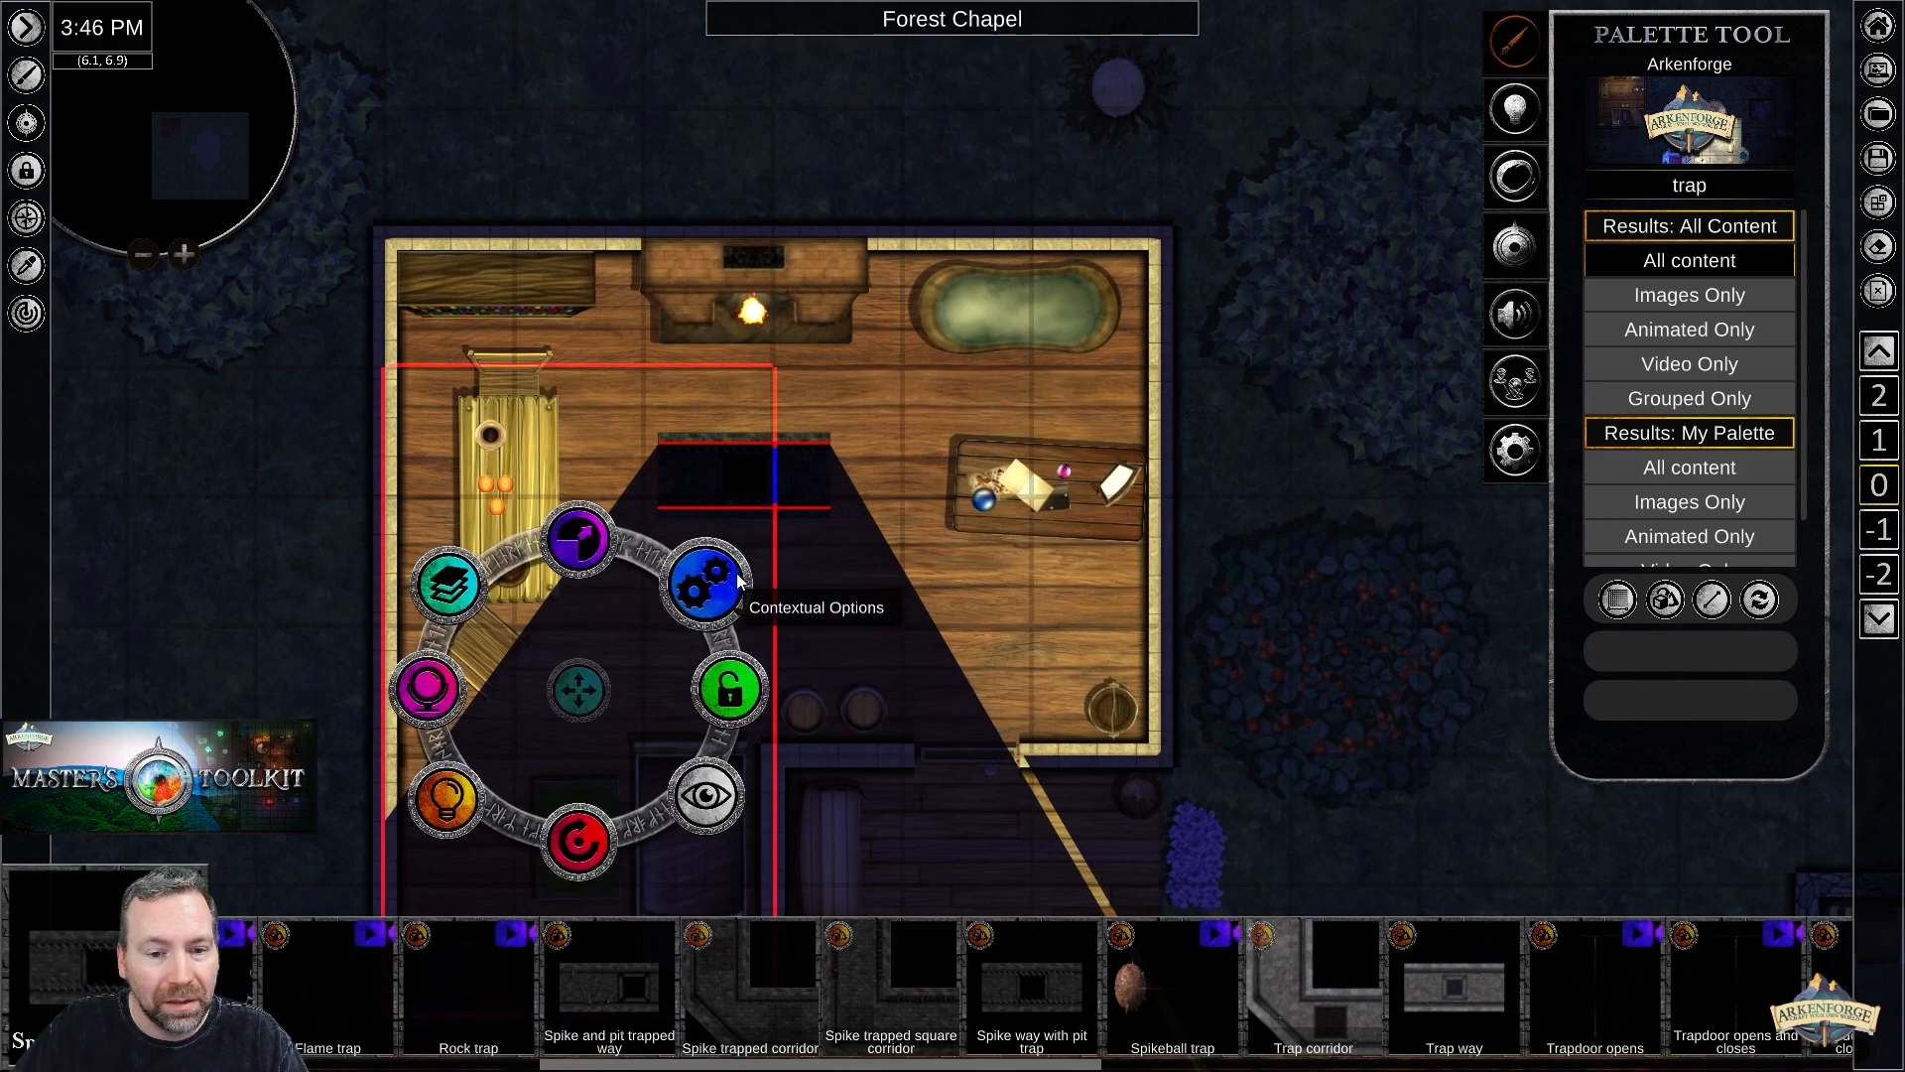
{"action": "left_click", "coordinate": [826, 483]}
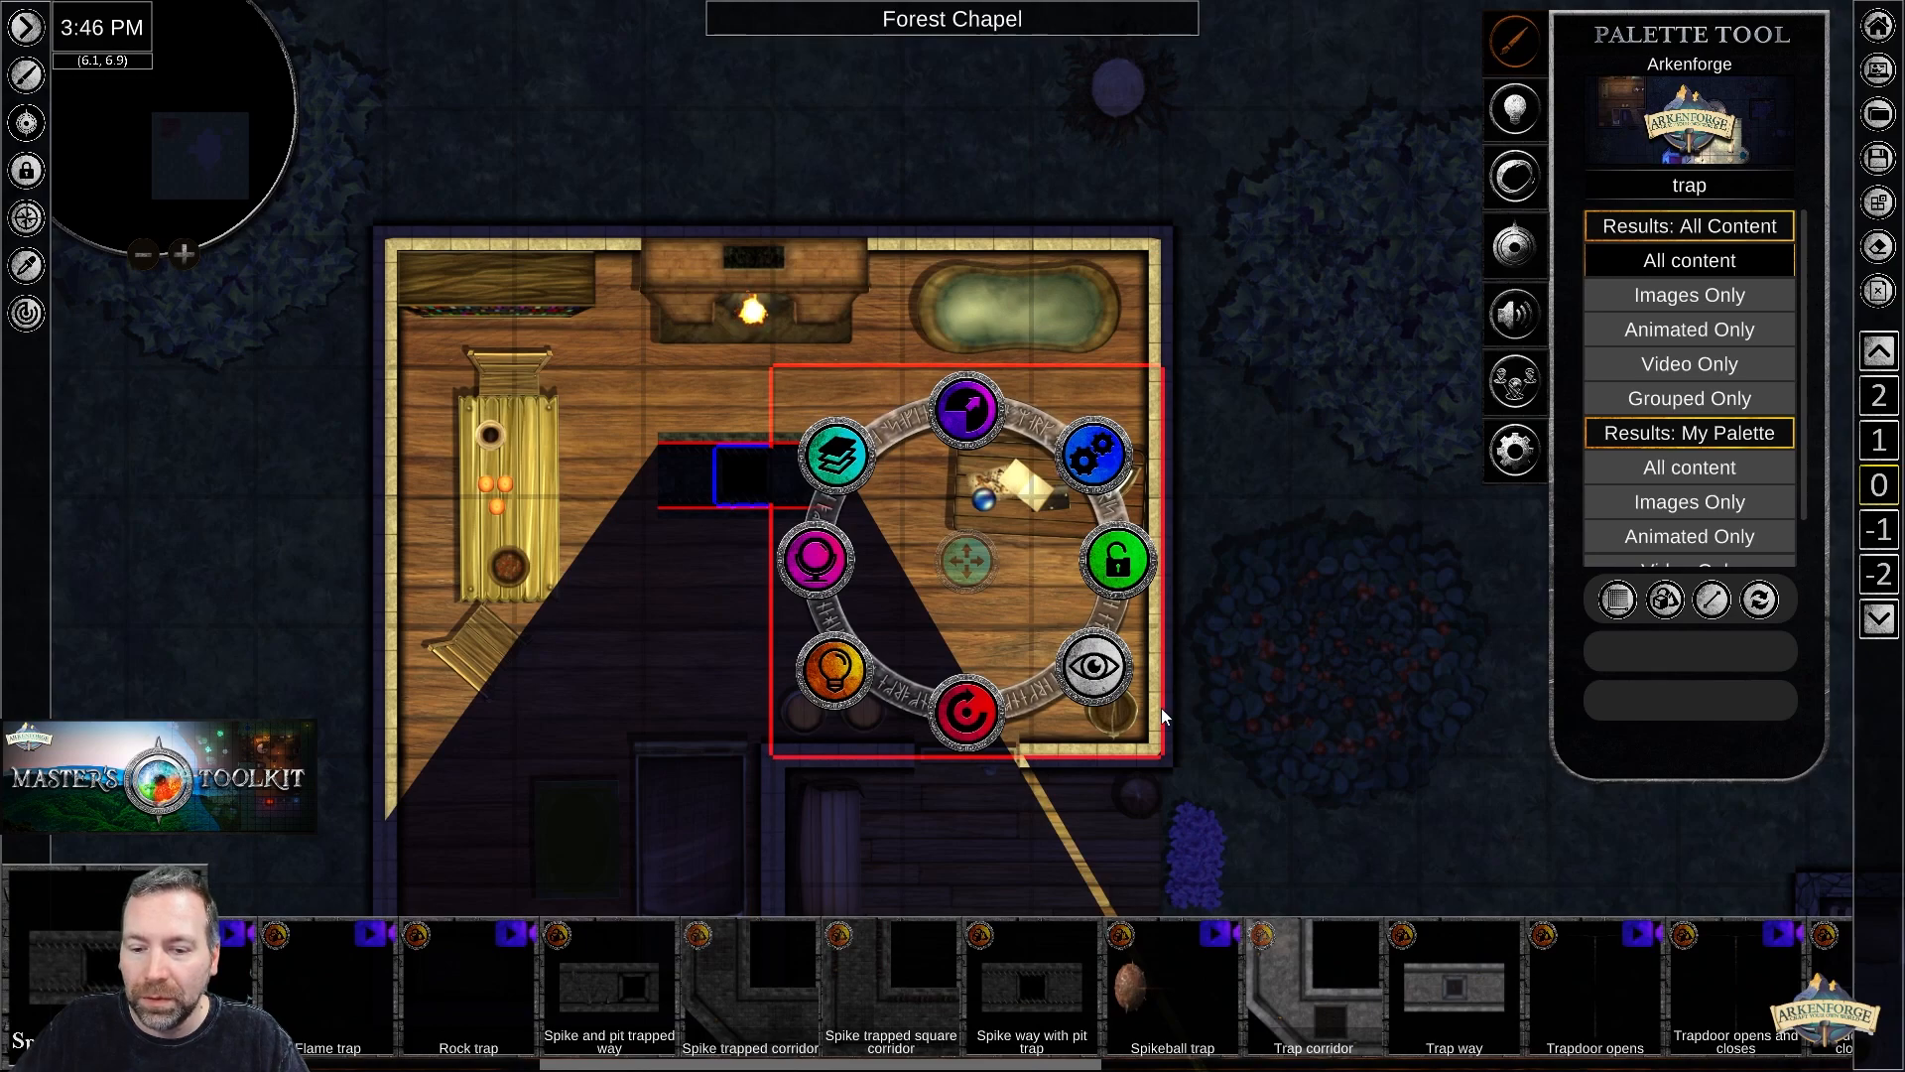
{"action": "left_click", "coordinate": [1278, 814]}
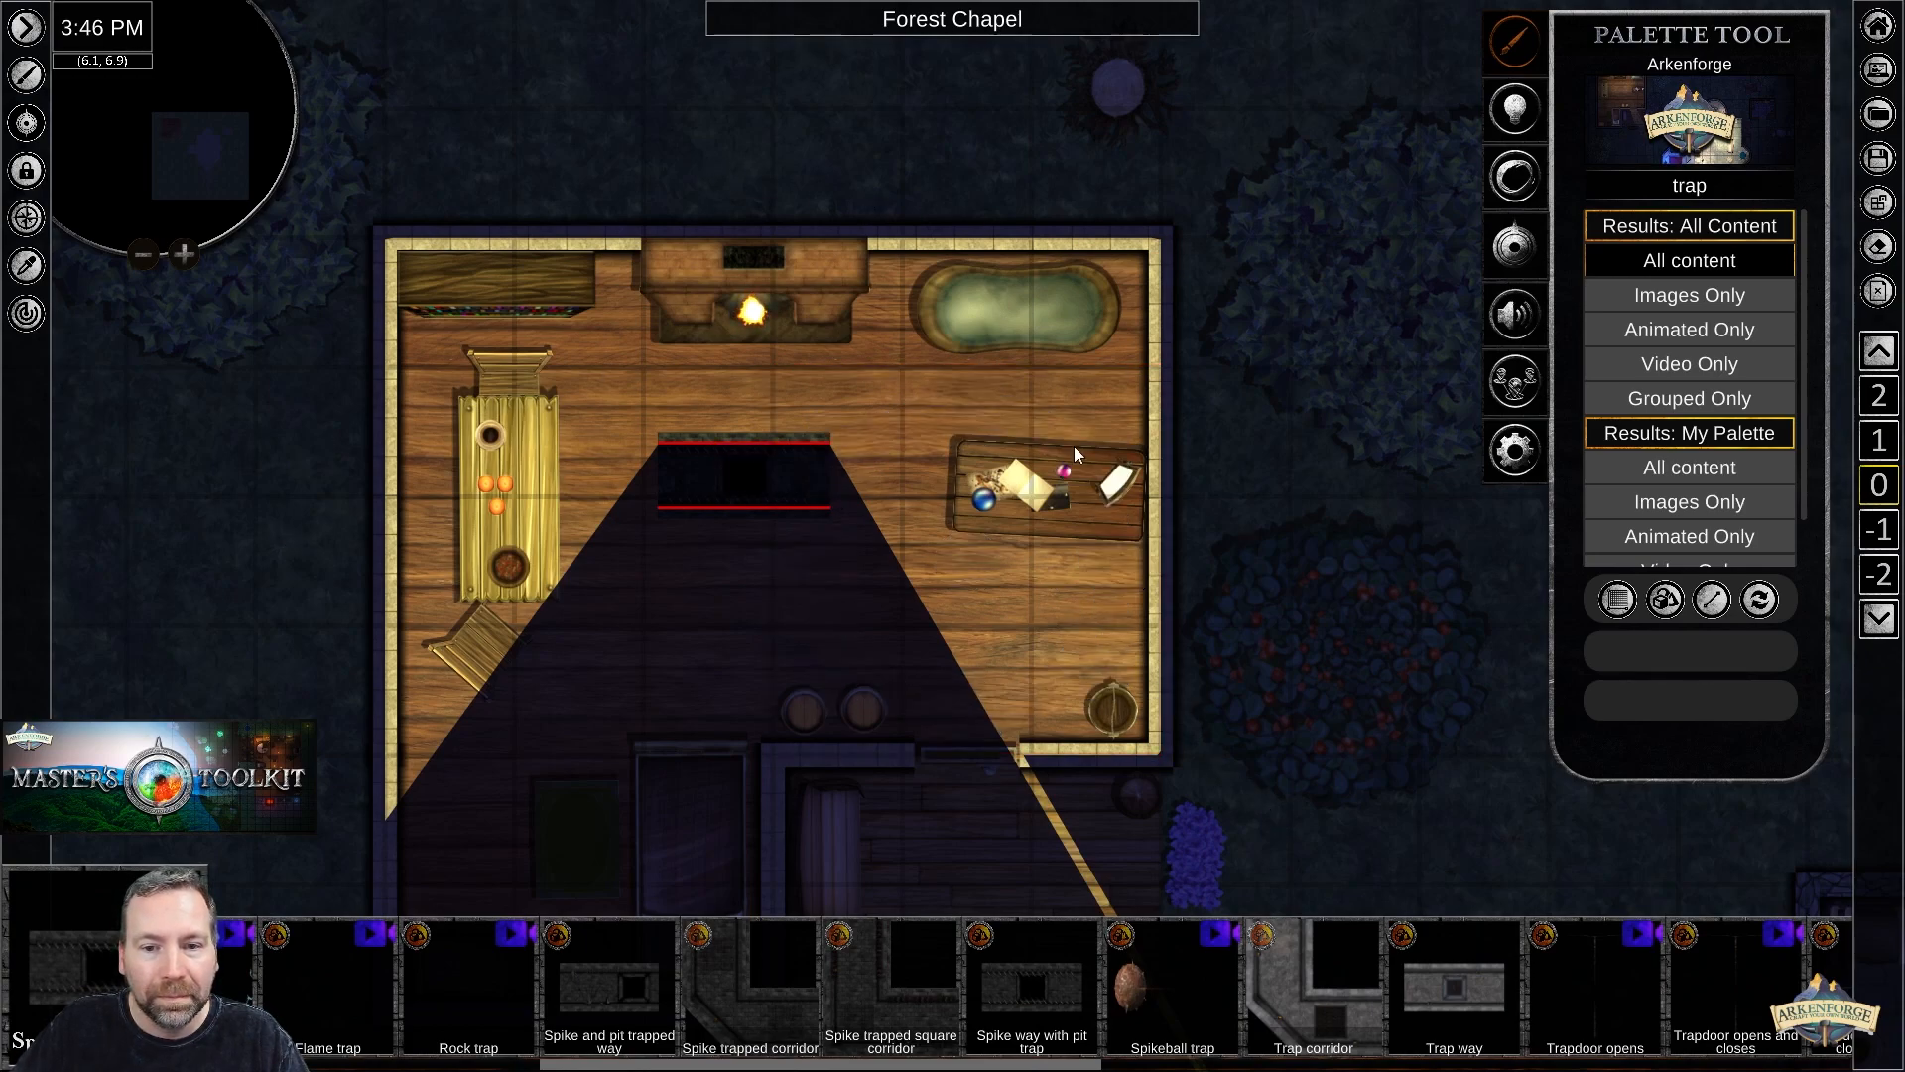
Lock the bathtub beside the hearth and deselect it.
{"action": "left_click", "coordinate": [1018, 307]}
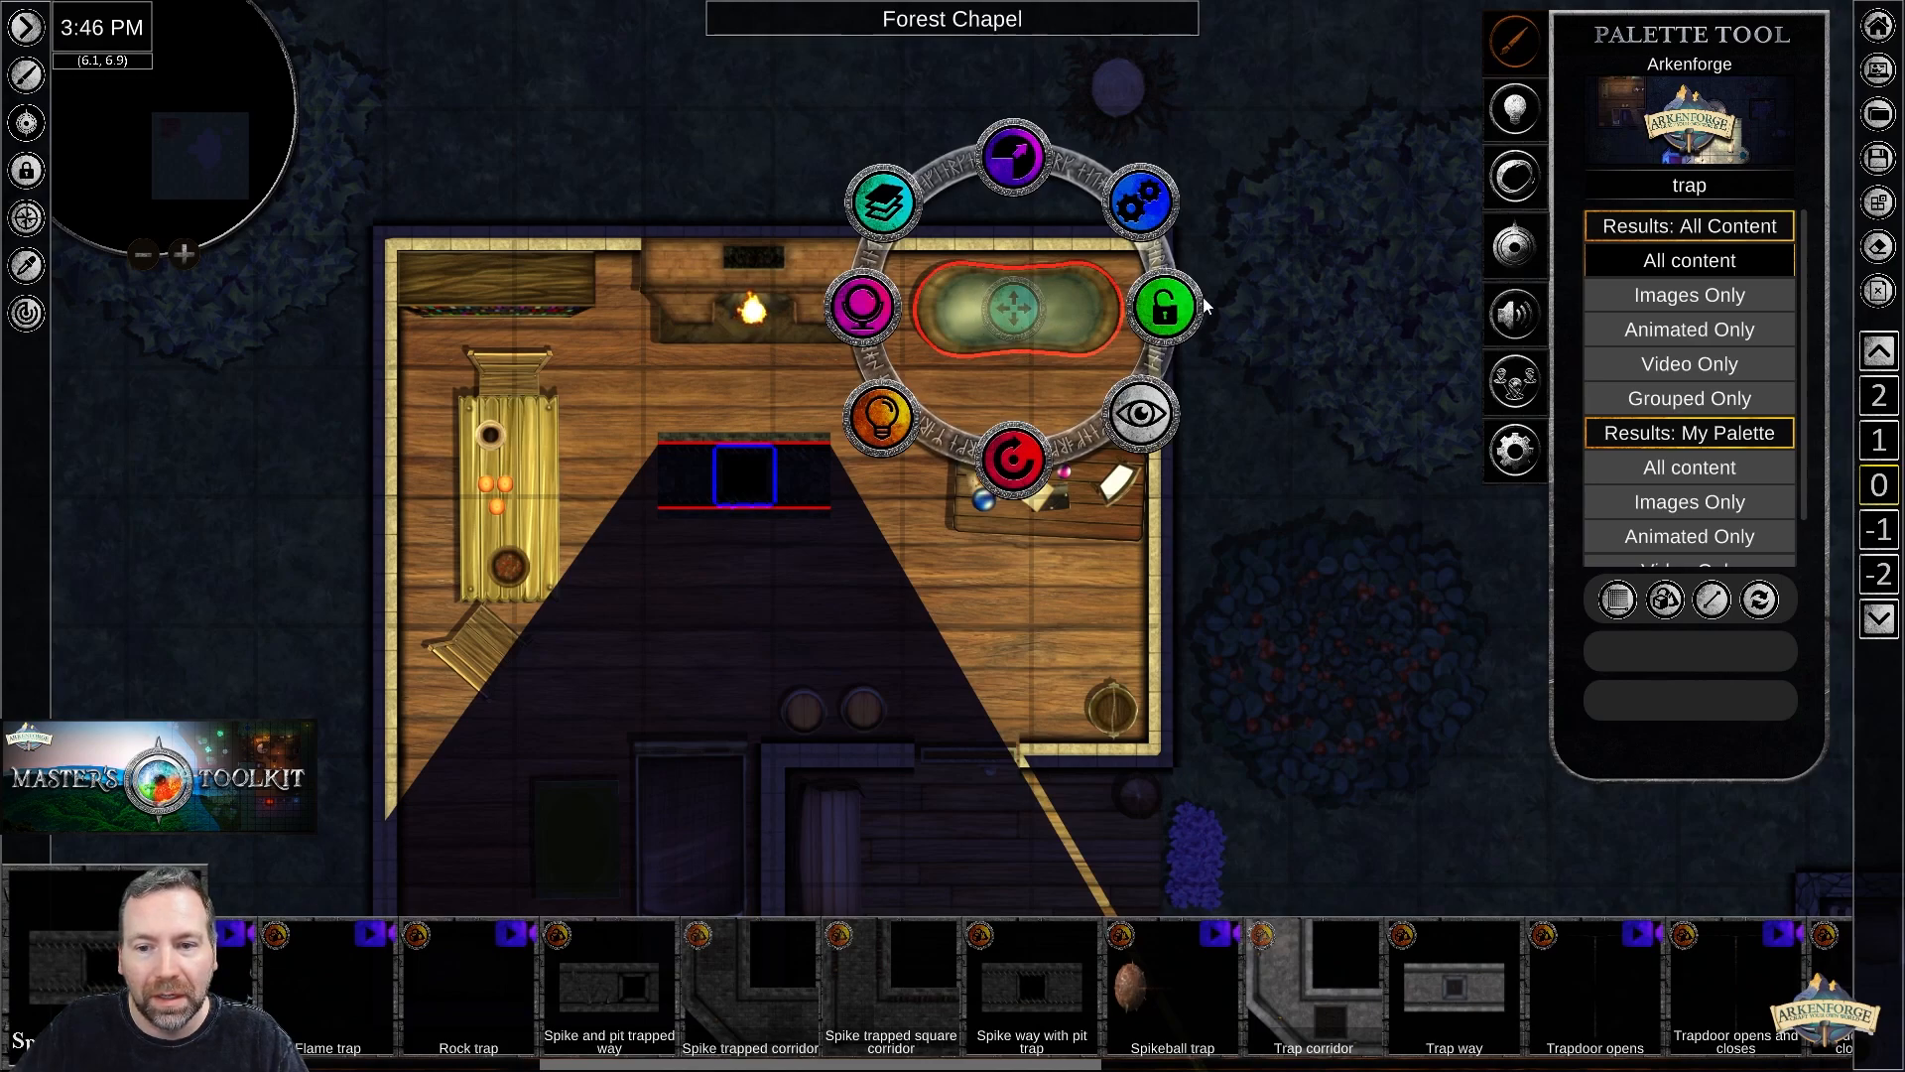
{"action": "left_click", "coordinate": [1167, 304]}
{"action": "left_click", "coordinate": [1257, 477]}
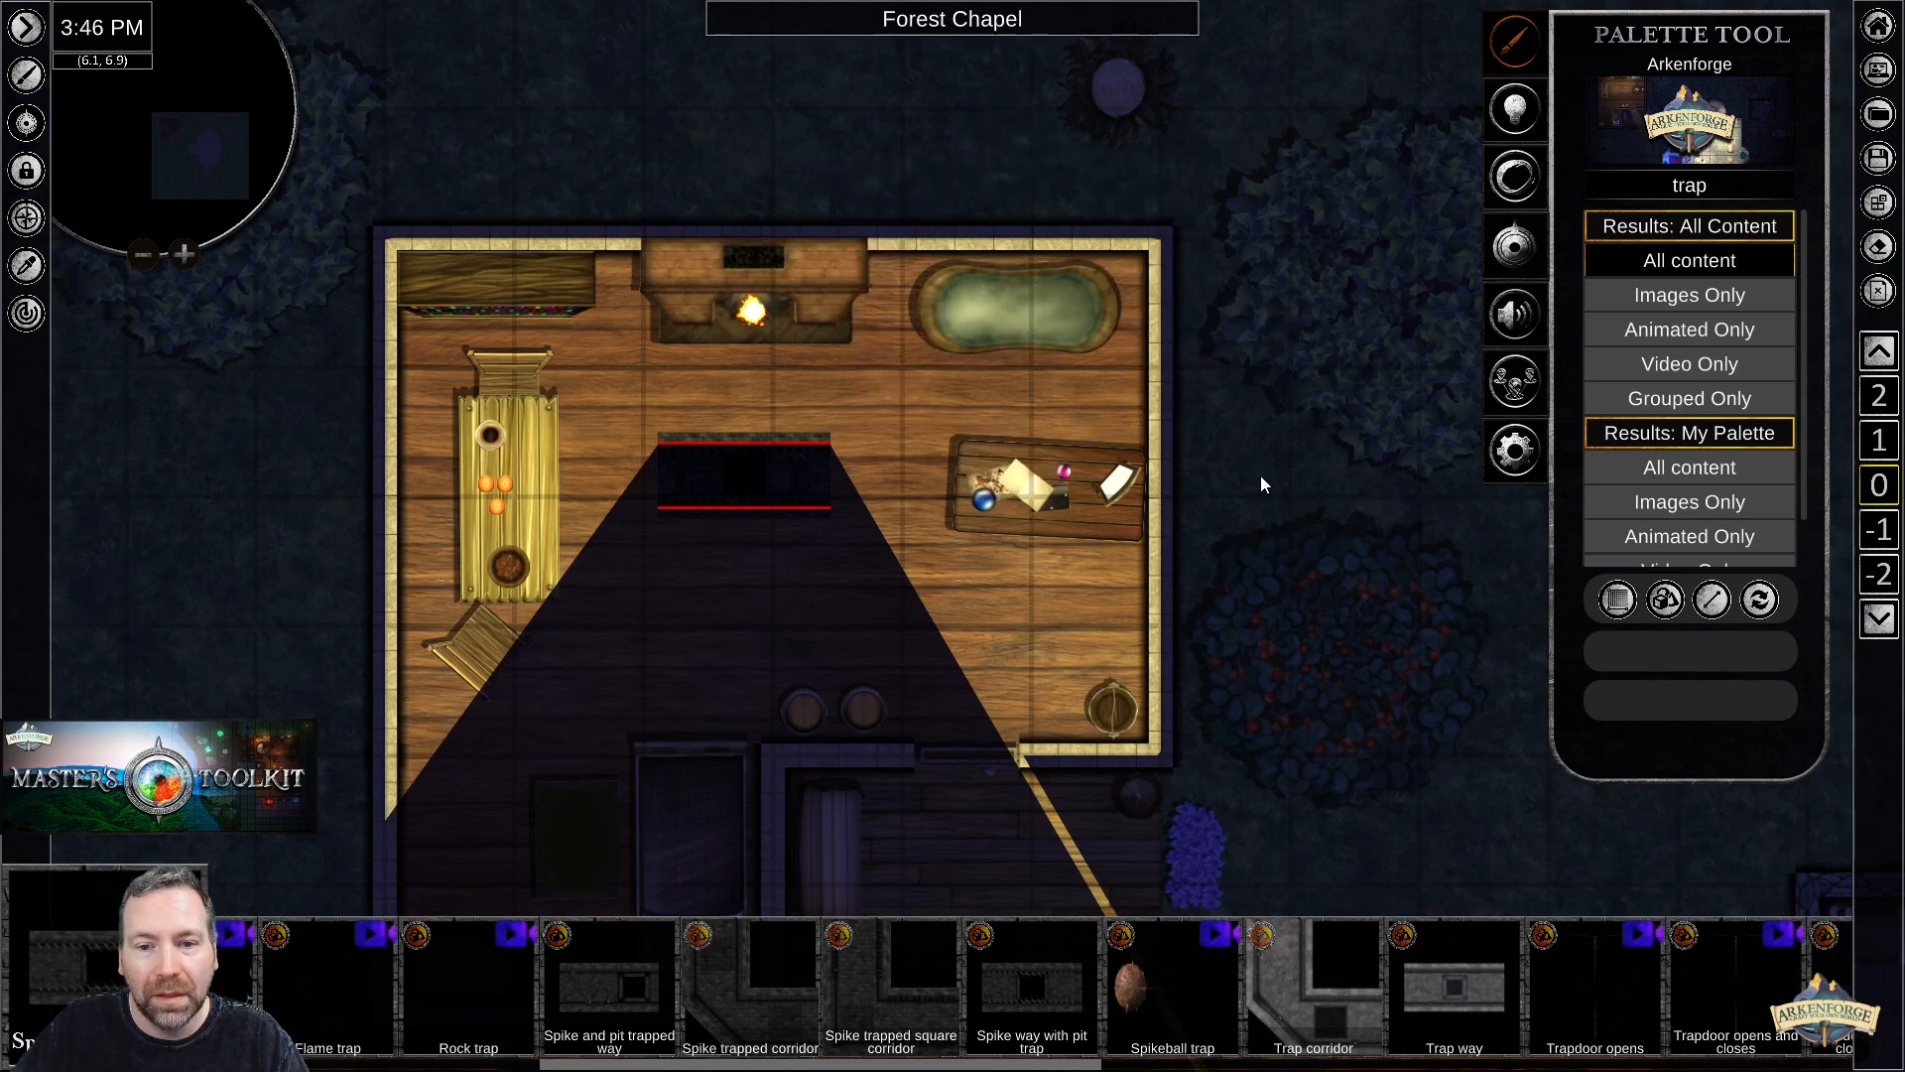
Try repeatedly to select the locked bathtub with ordinary selection, and clear the resulting selection.
{"action": "left_click", "coordinate": [1006, 304]}
{"action": "left_click", "coordinate": [1007, 302]}
{"action": "left_click", "coordinate": [1010, 303]}
{"action": "left_click", "coordinate": [1010, 303]}
{"action": "left_click", "coordinate": [1010, 302]}
{"action": "left_click", "coordinate": [1008, 301]}
{"action": "left_click", "coordinate": [1008, 300]}
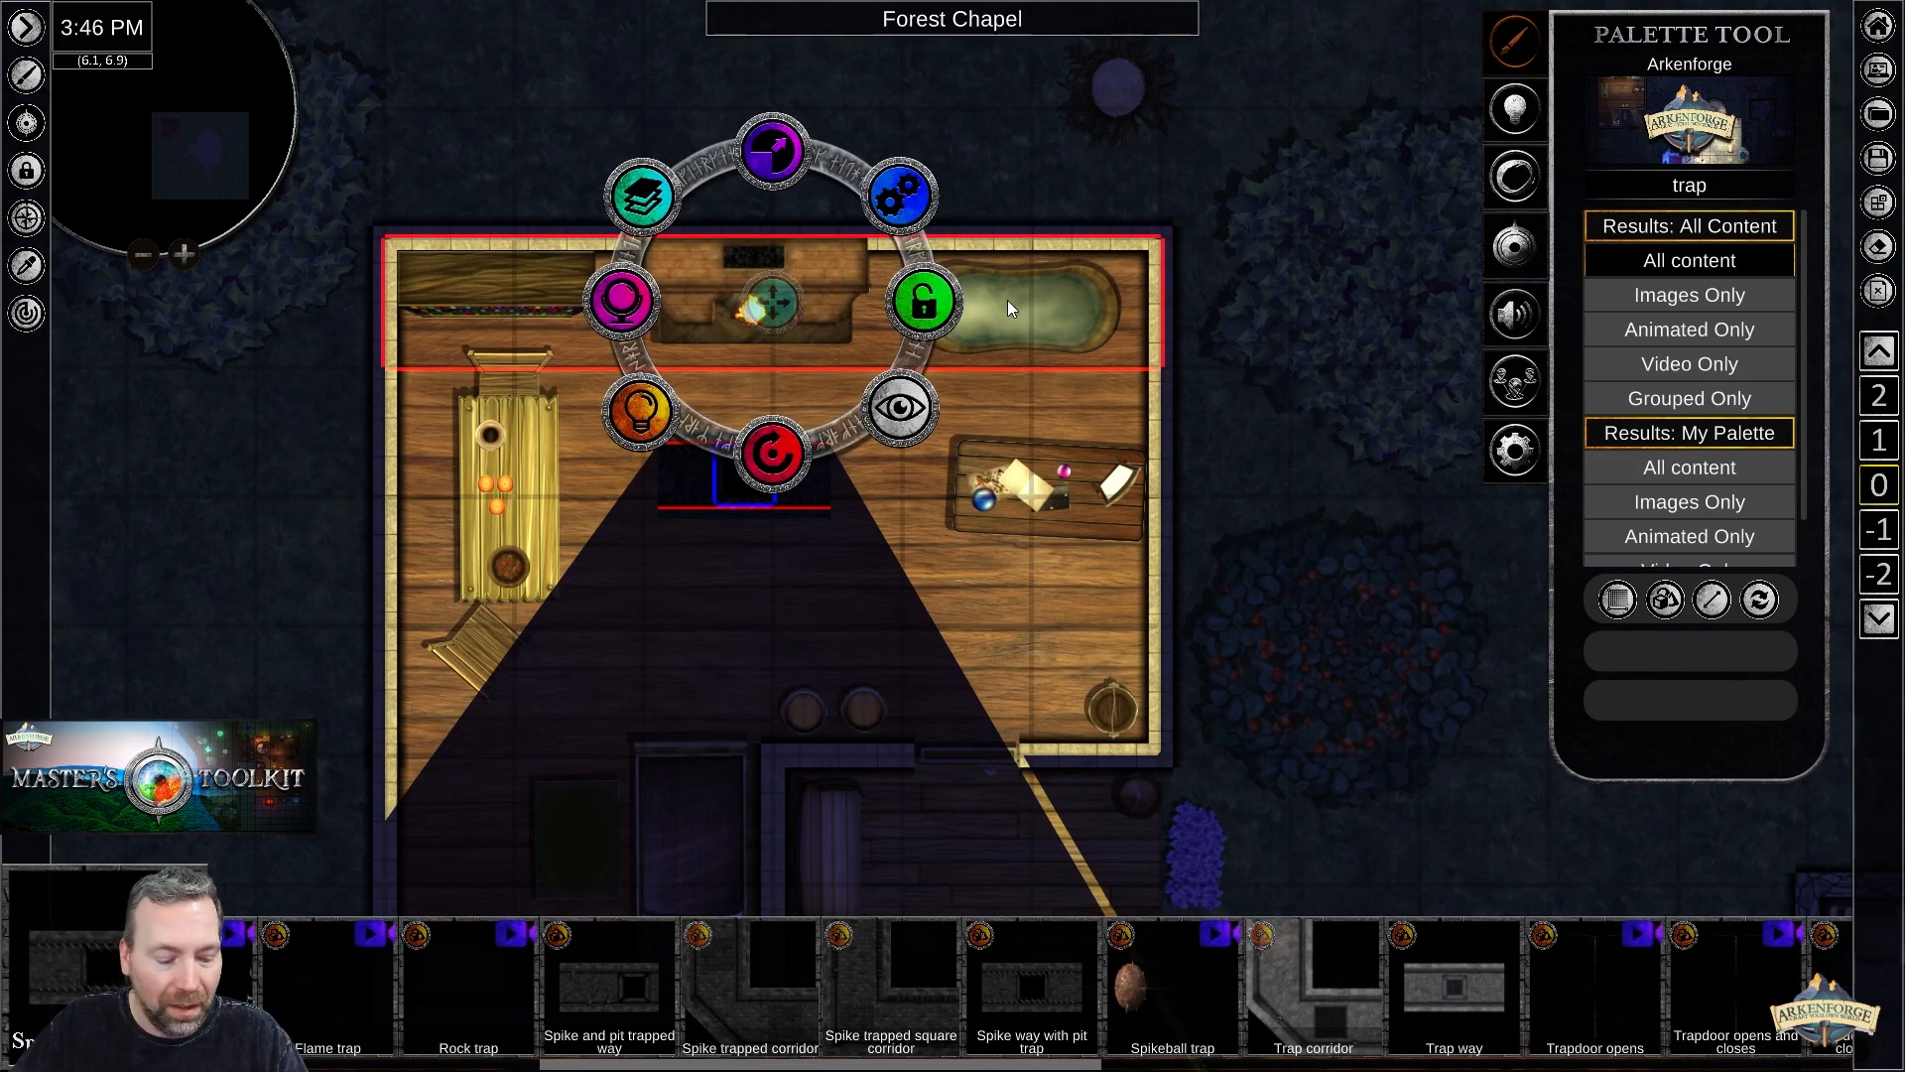
{"action": "left_click", "coordinate": [1133, 397]}
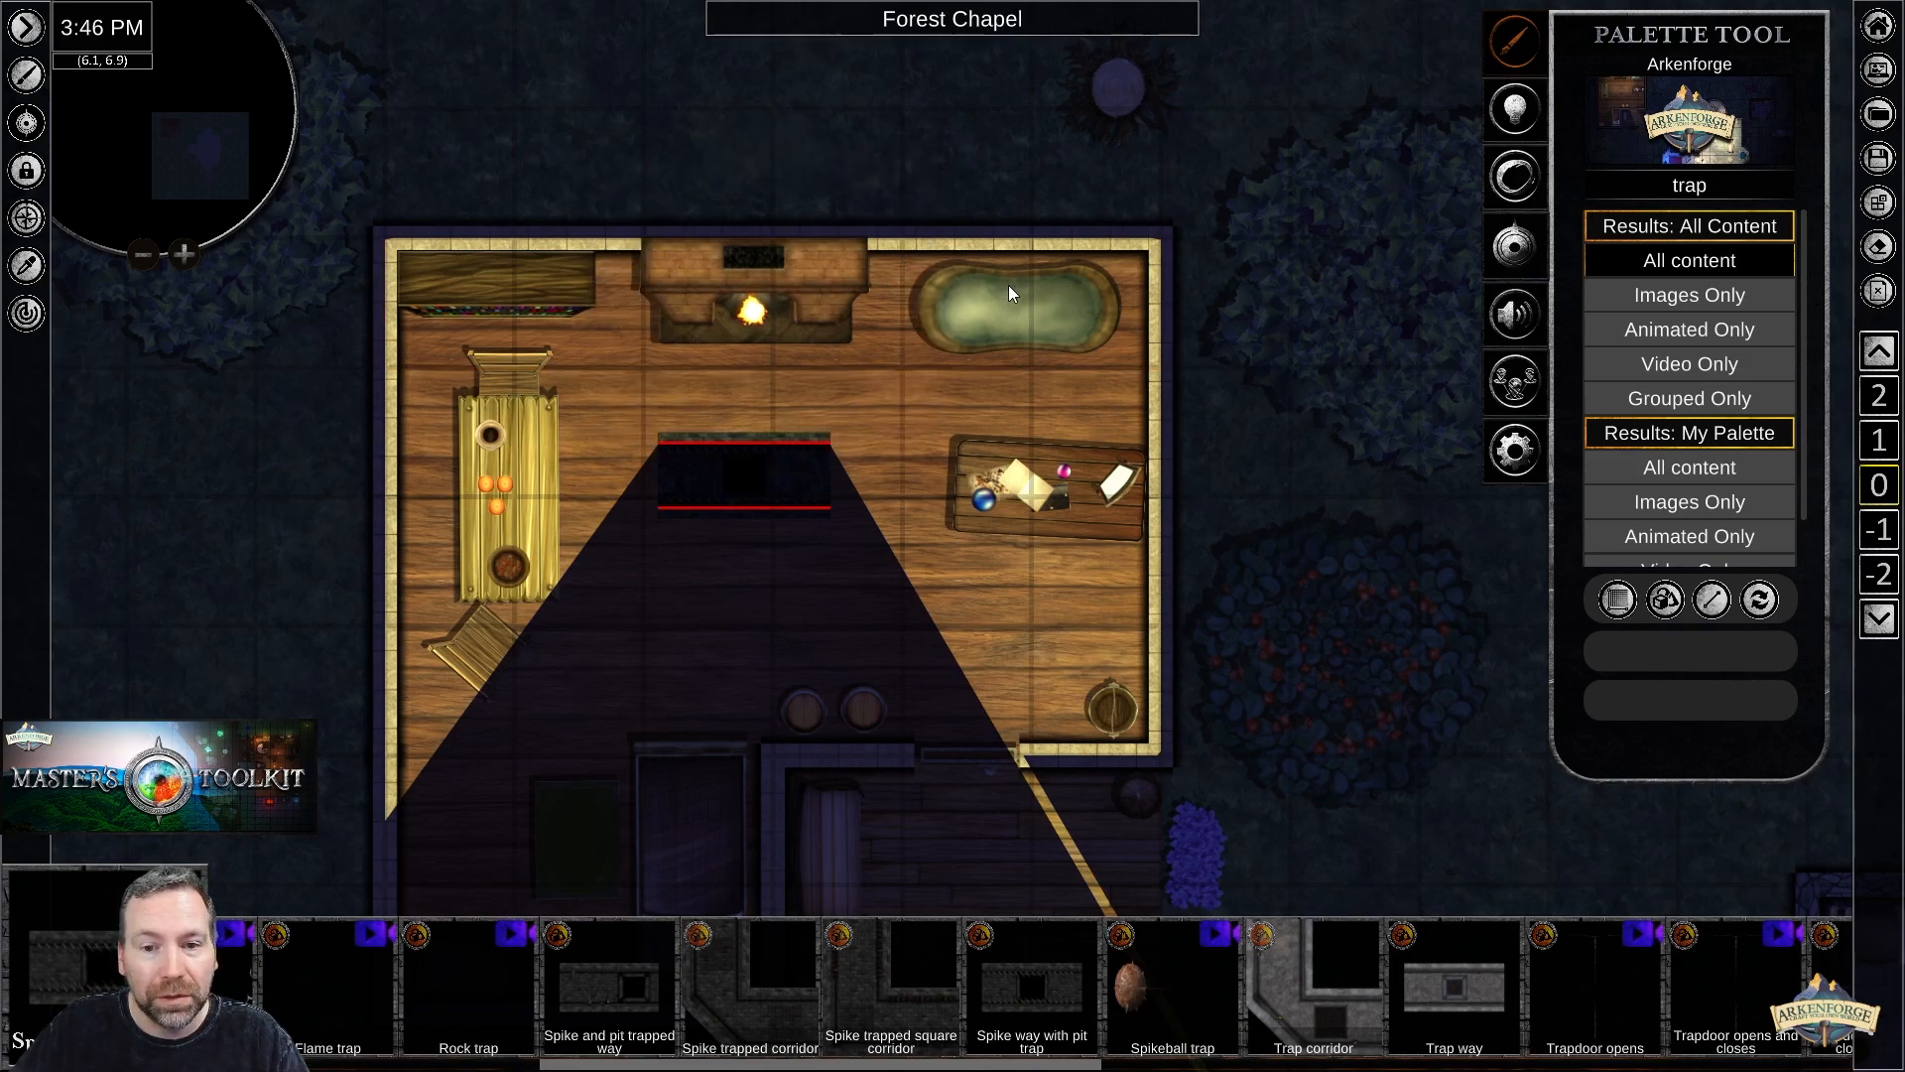
Select the bathtub despite its lock, nudge it slightly, and deselect it.
{"action": "left_click", "coordinate": [1032, 312]}
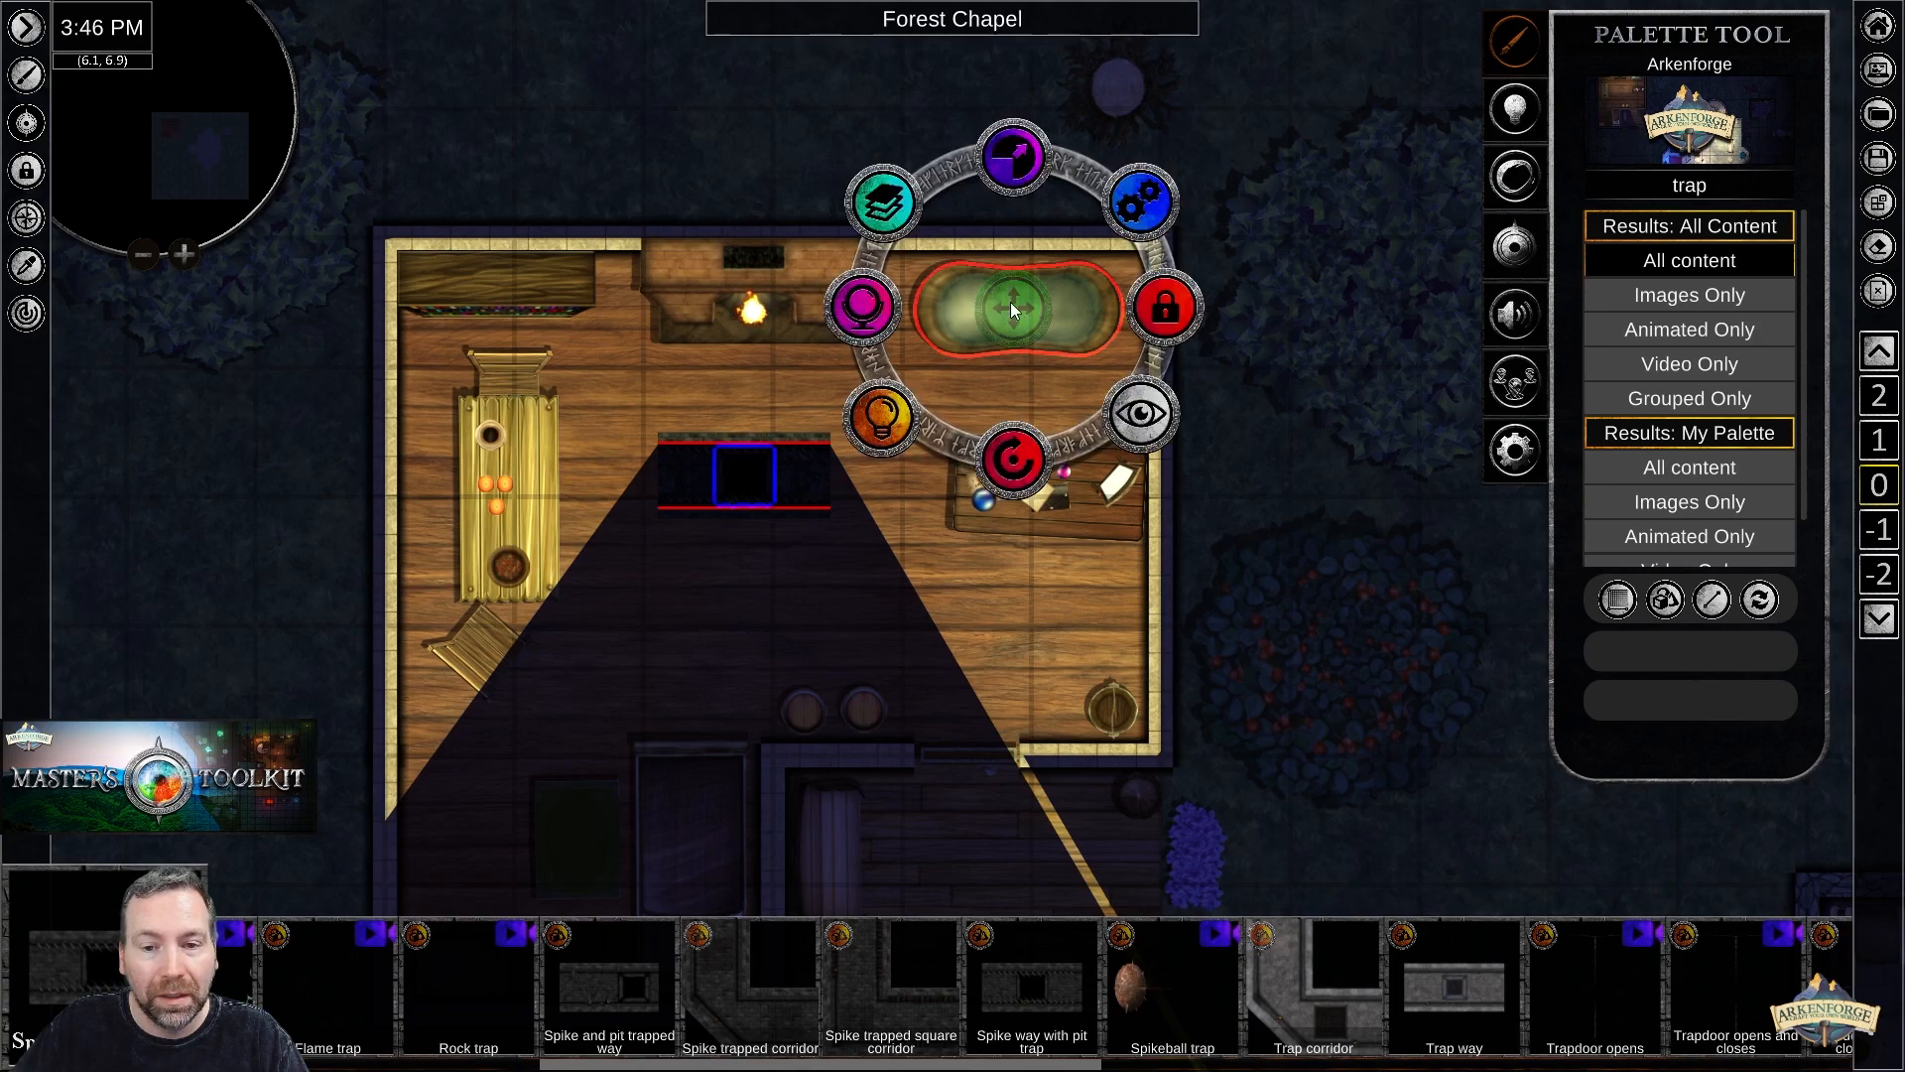
{"action": "mouse_move", "coordinate": [1010, 301]}
{"action": "left_mouse_down"}
{"action": "mouse_move", "coordinate": [1024, 341]}
{"action": "mouse_move", "coordinate": [885, 140]}
{"action": "mouse_move", "coordinate": [1021, 206]}
{"action": "mouse_move", "coordinate": [1040, 326]}
{"action": "mouse_move", "coordinate": [1014, 309]}
{"action": "left_mouse_up"}
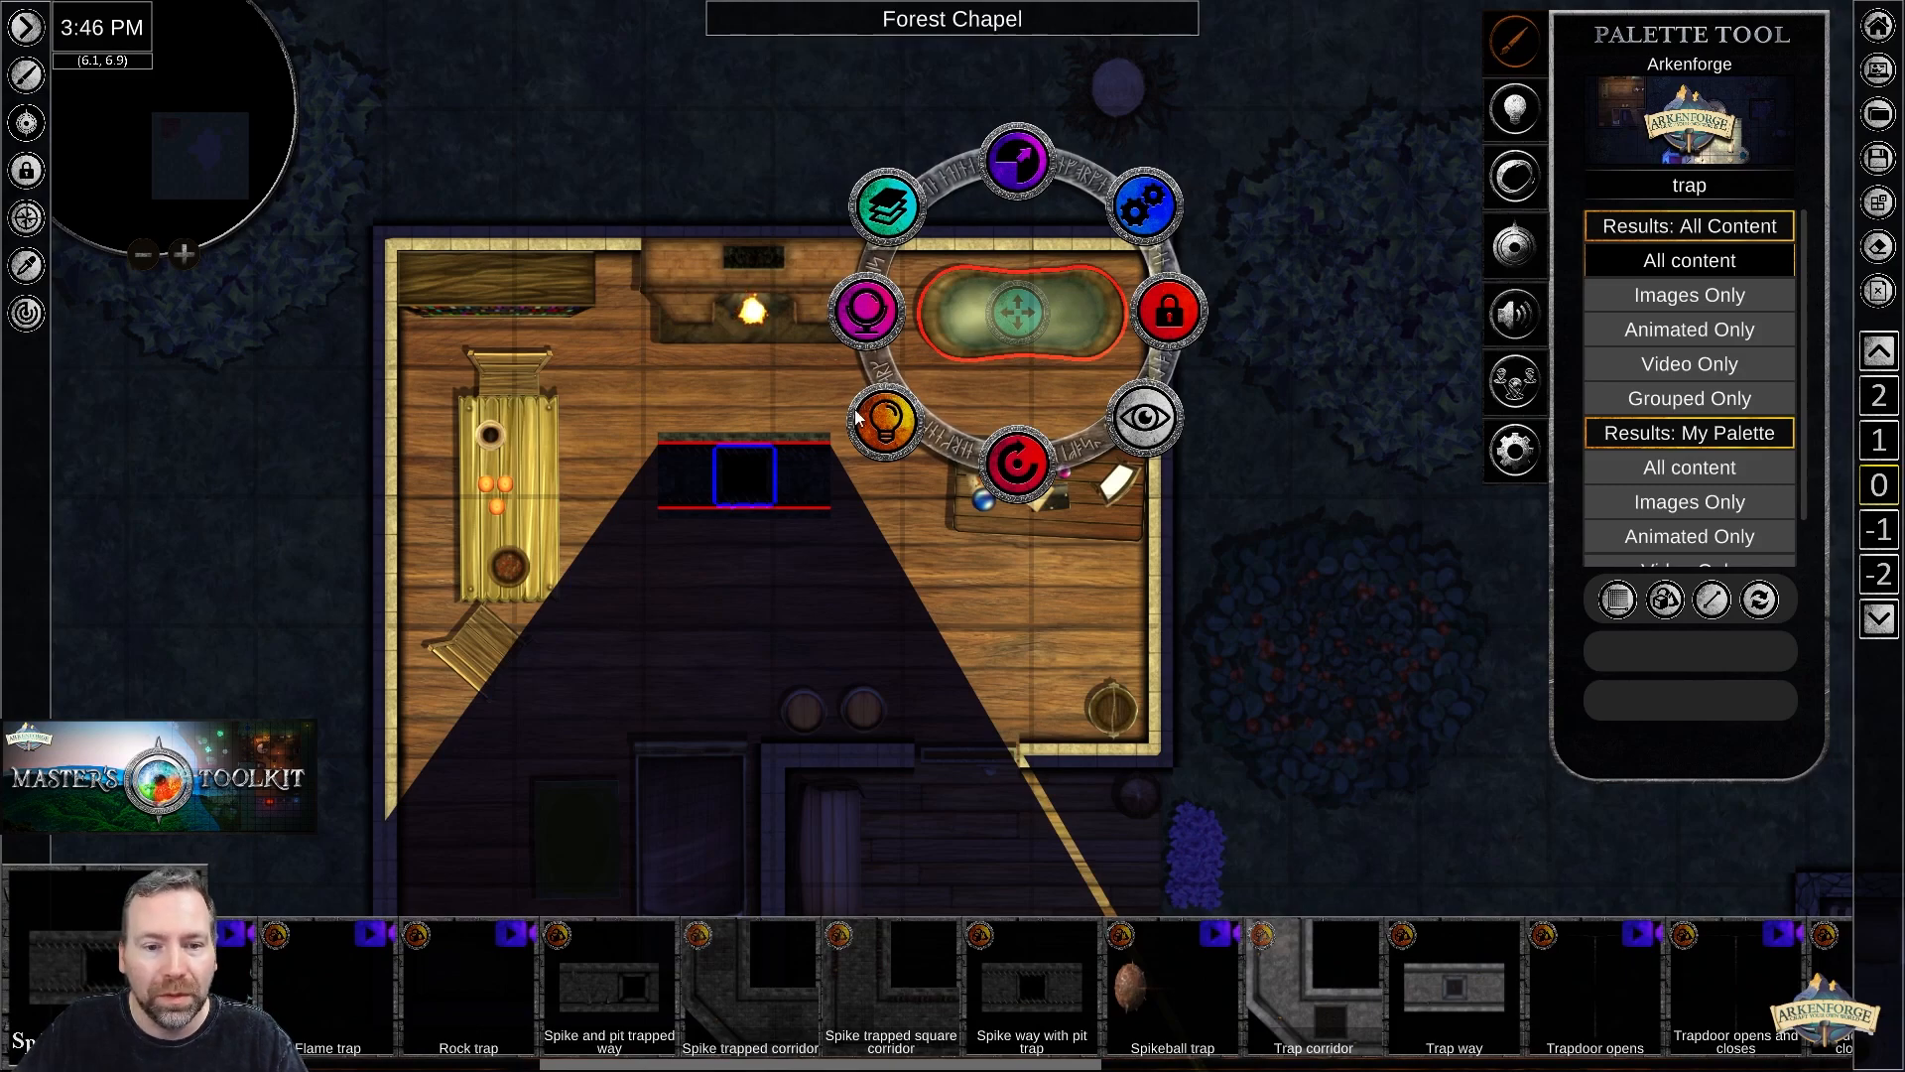
{"action": "left_click", "coordinate": [1303, 539]}
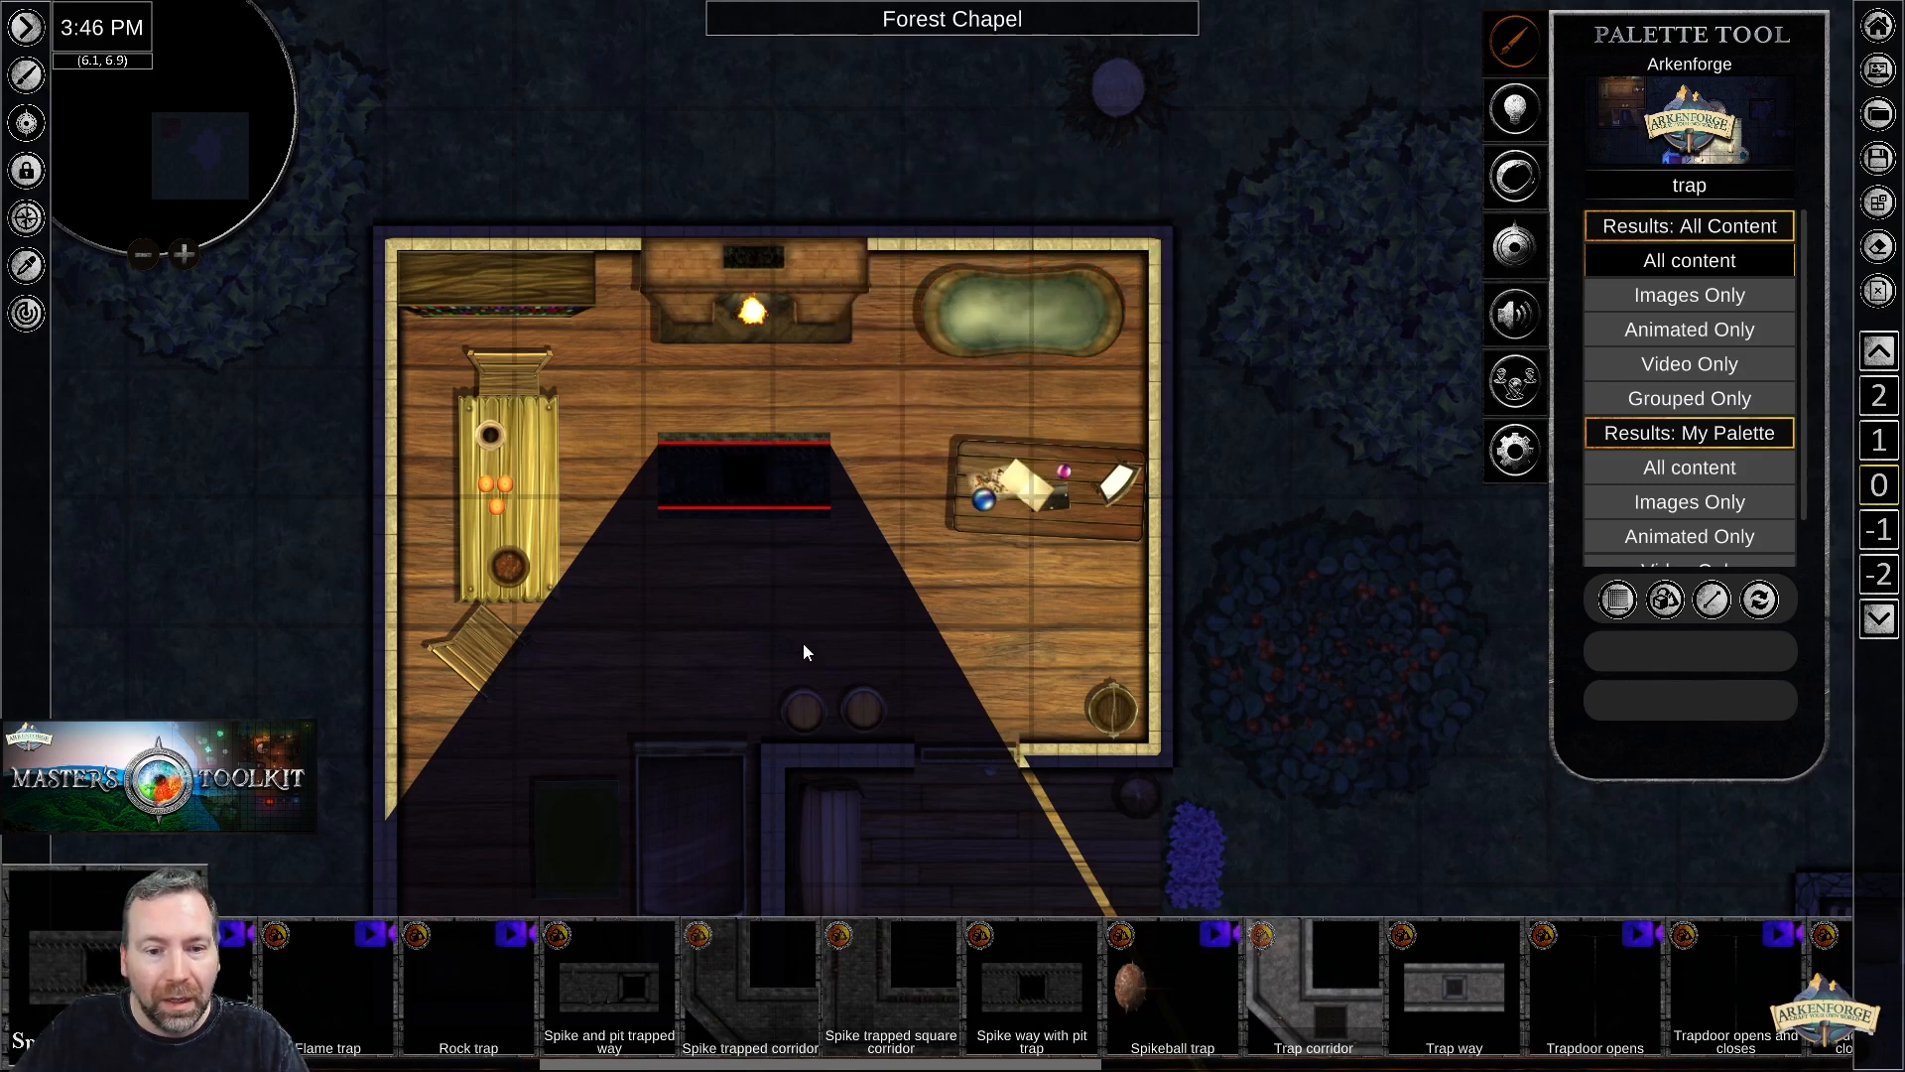
Reveal the hidden spike trap in front of the hearth to players and deselect it.
{"action": "left_click", "coordinate": [741, 472]}
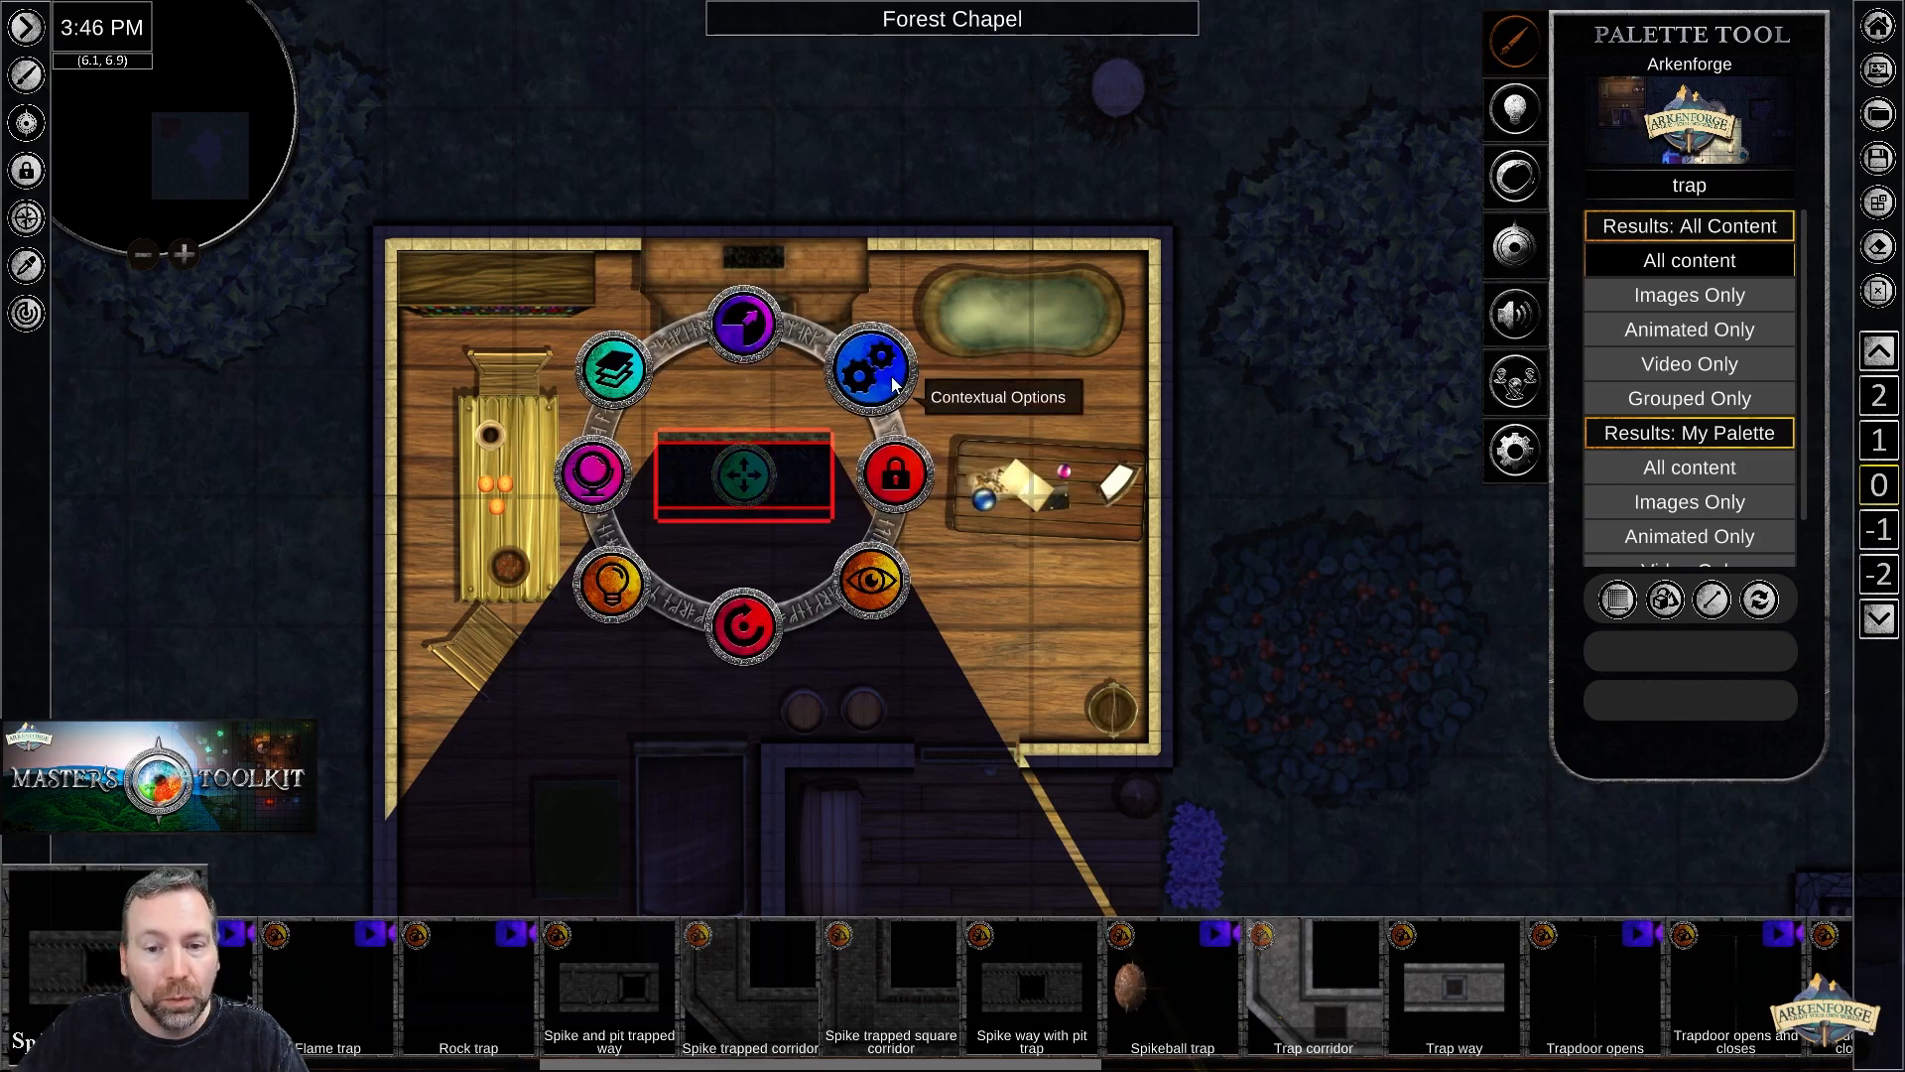
{"action": "left_click", "coordinate": [871, 582]}
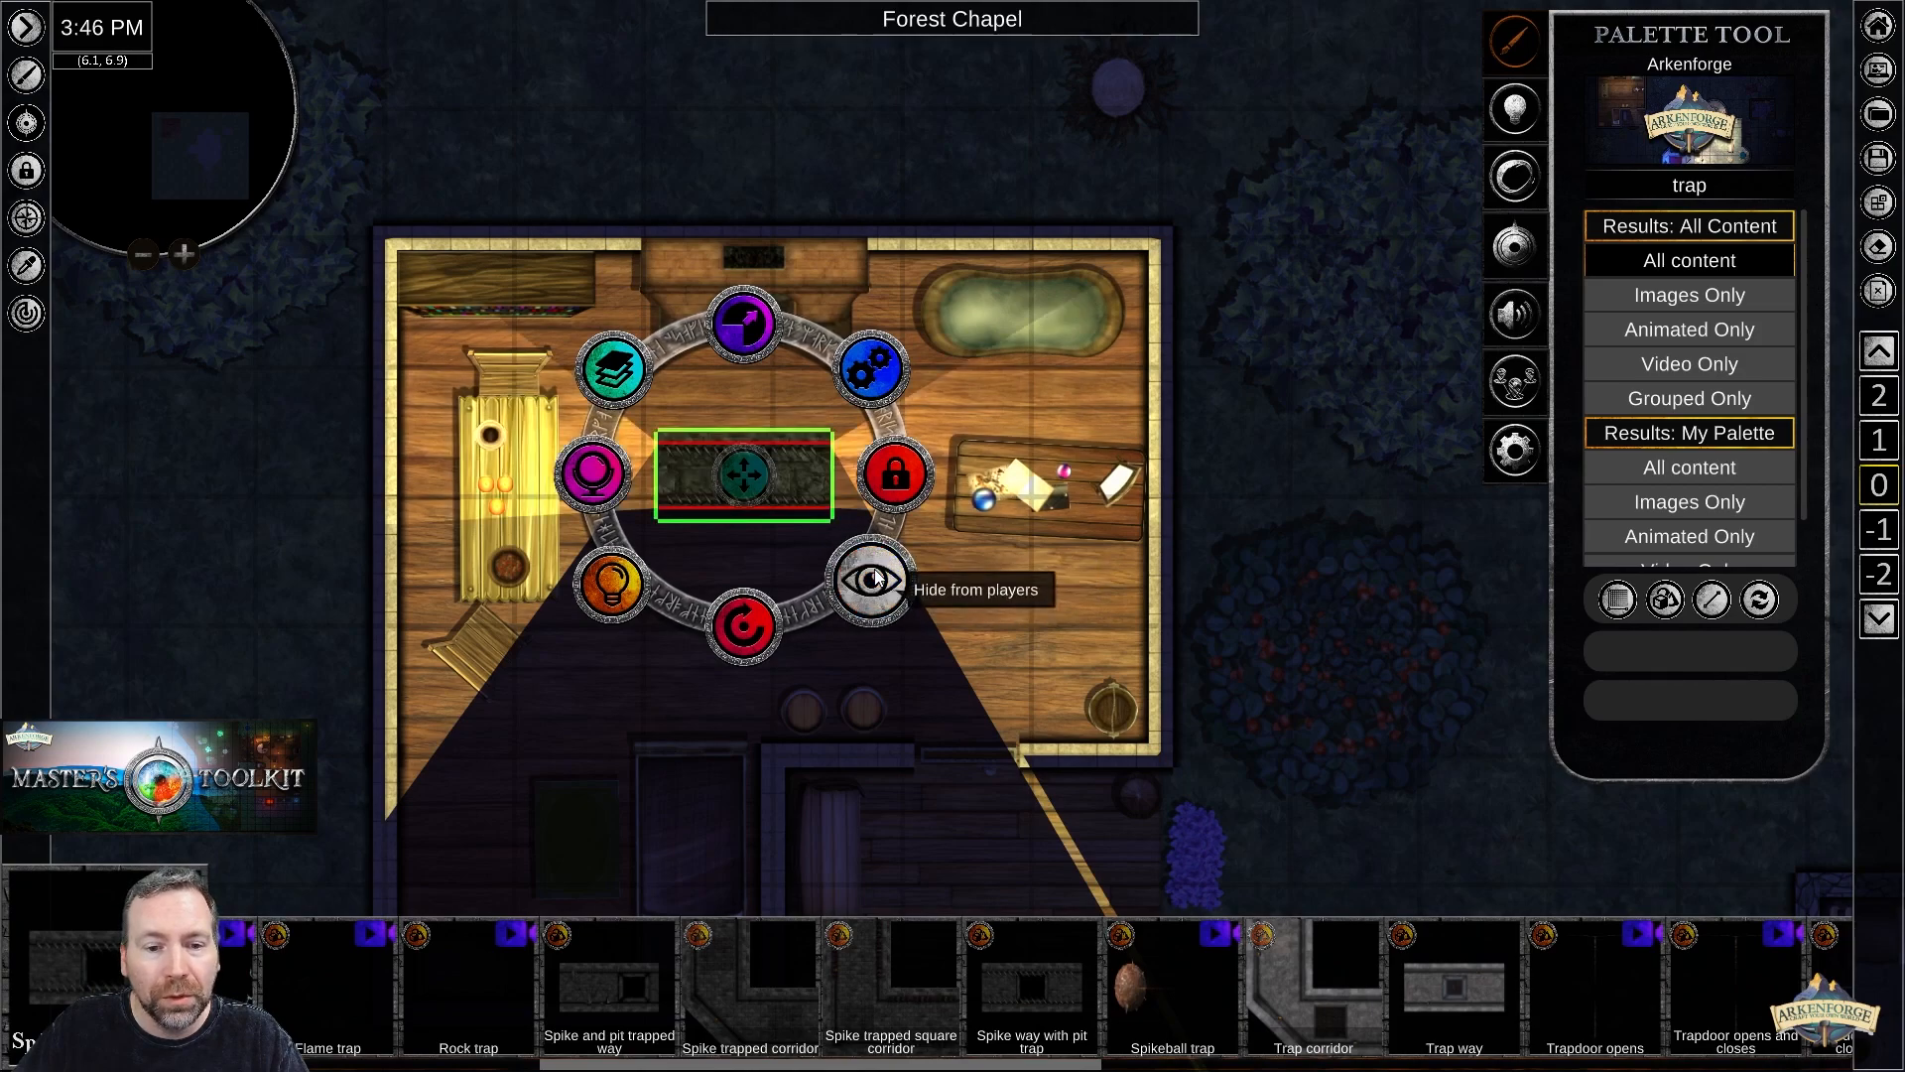
{"action": "left_click", "coordinate": [1216, 465]}
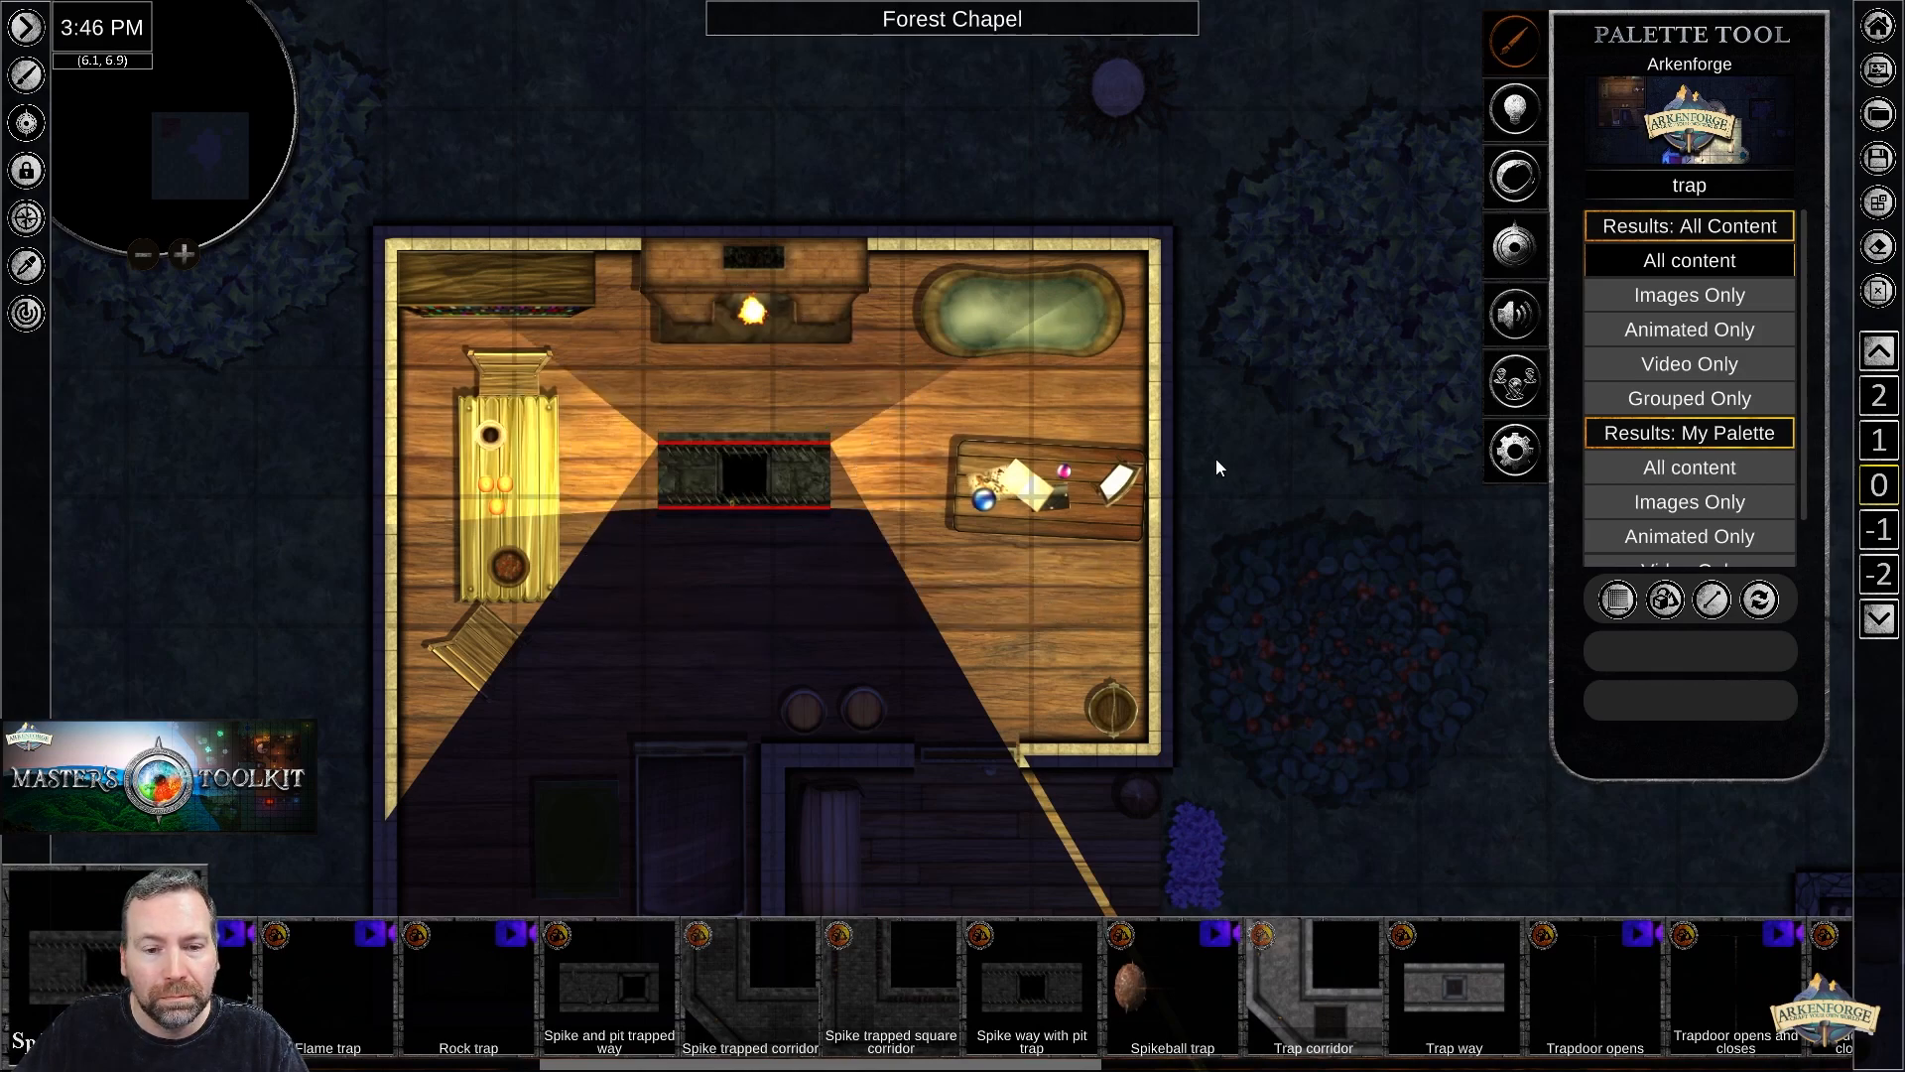
Toggle the spike trap between hidden from and visible to players several times, and remove it from the map.
{"action": "left_click", "coordinate": [795, 478]}
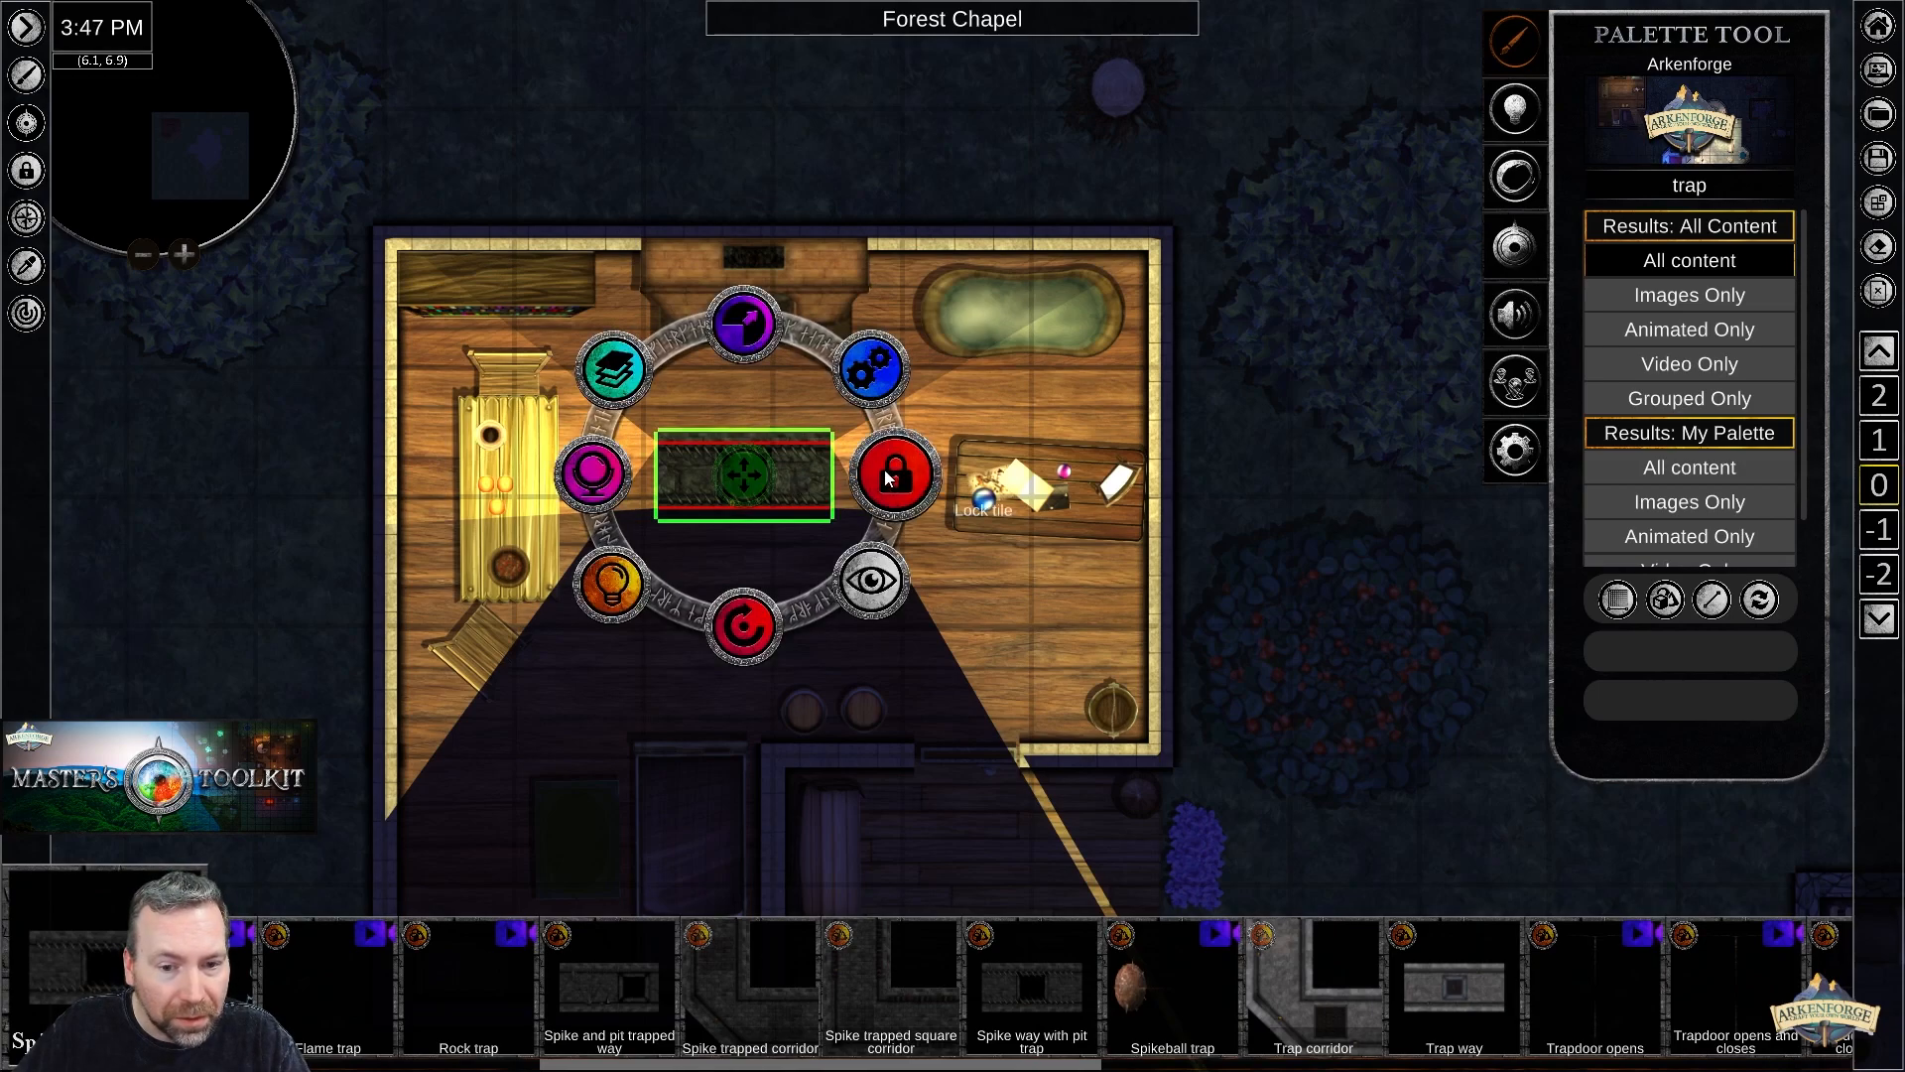
{"action": "left_click", "coordinate": [885, 585]}
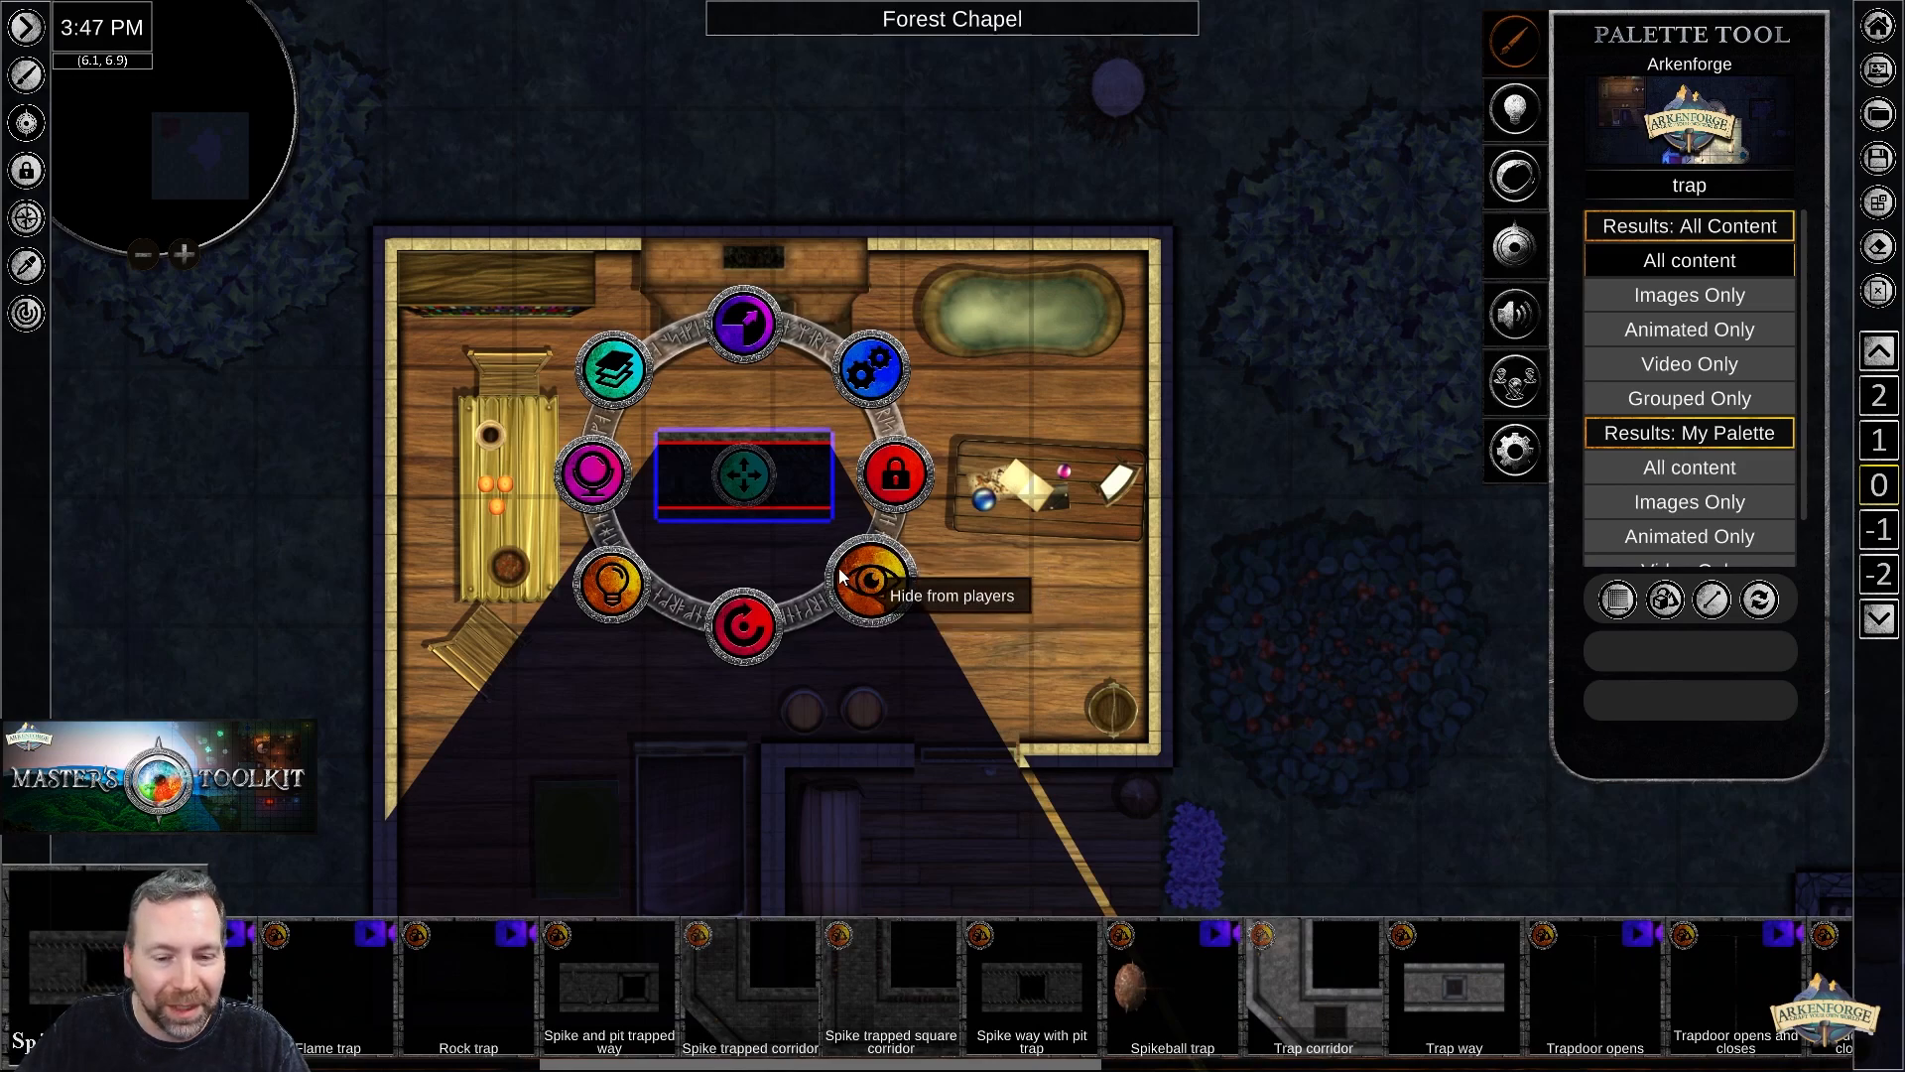
{"action": "left_click", "coordinate": [872, 583]}
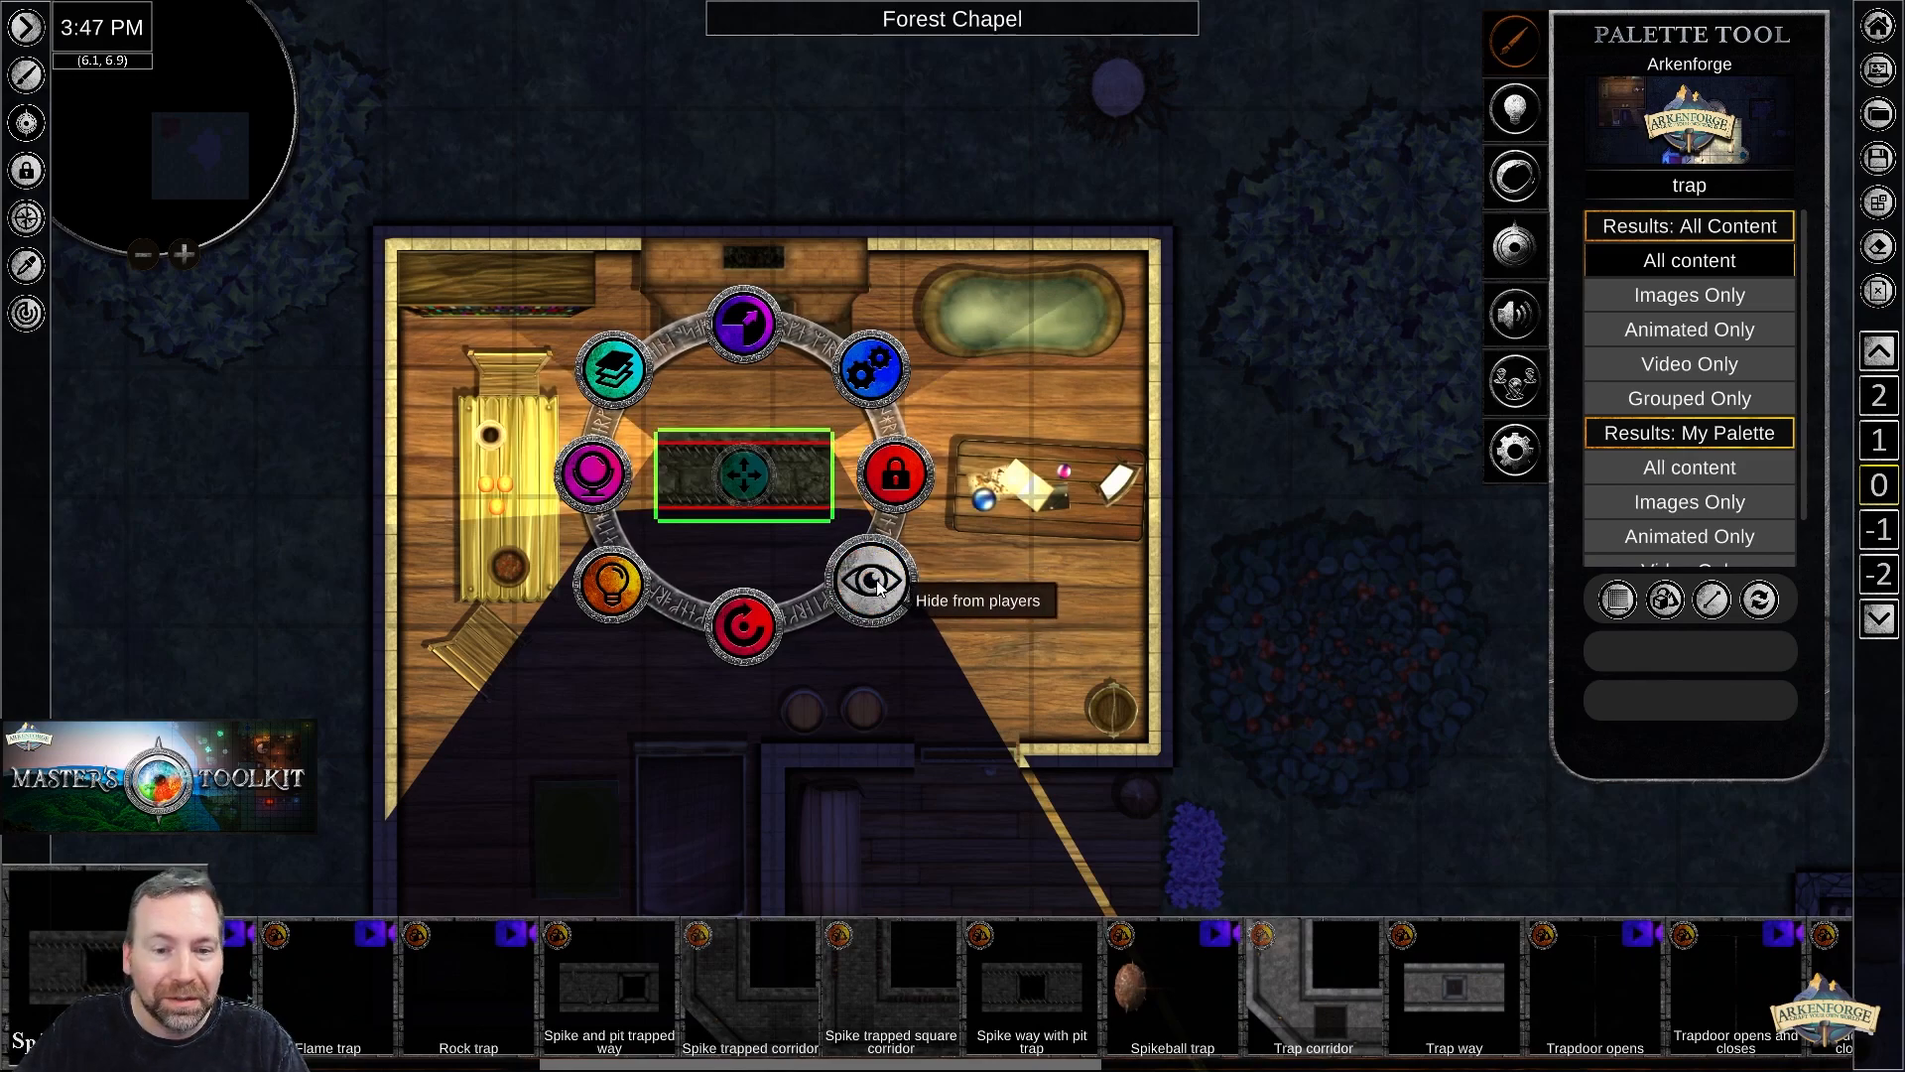
{"action": "left_click", "coordinate": [877, 586]}
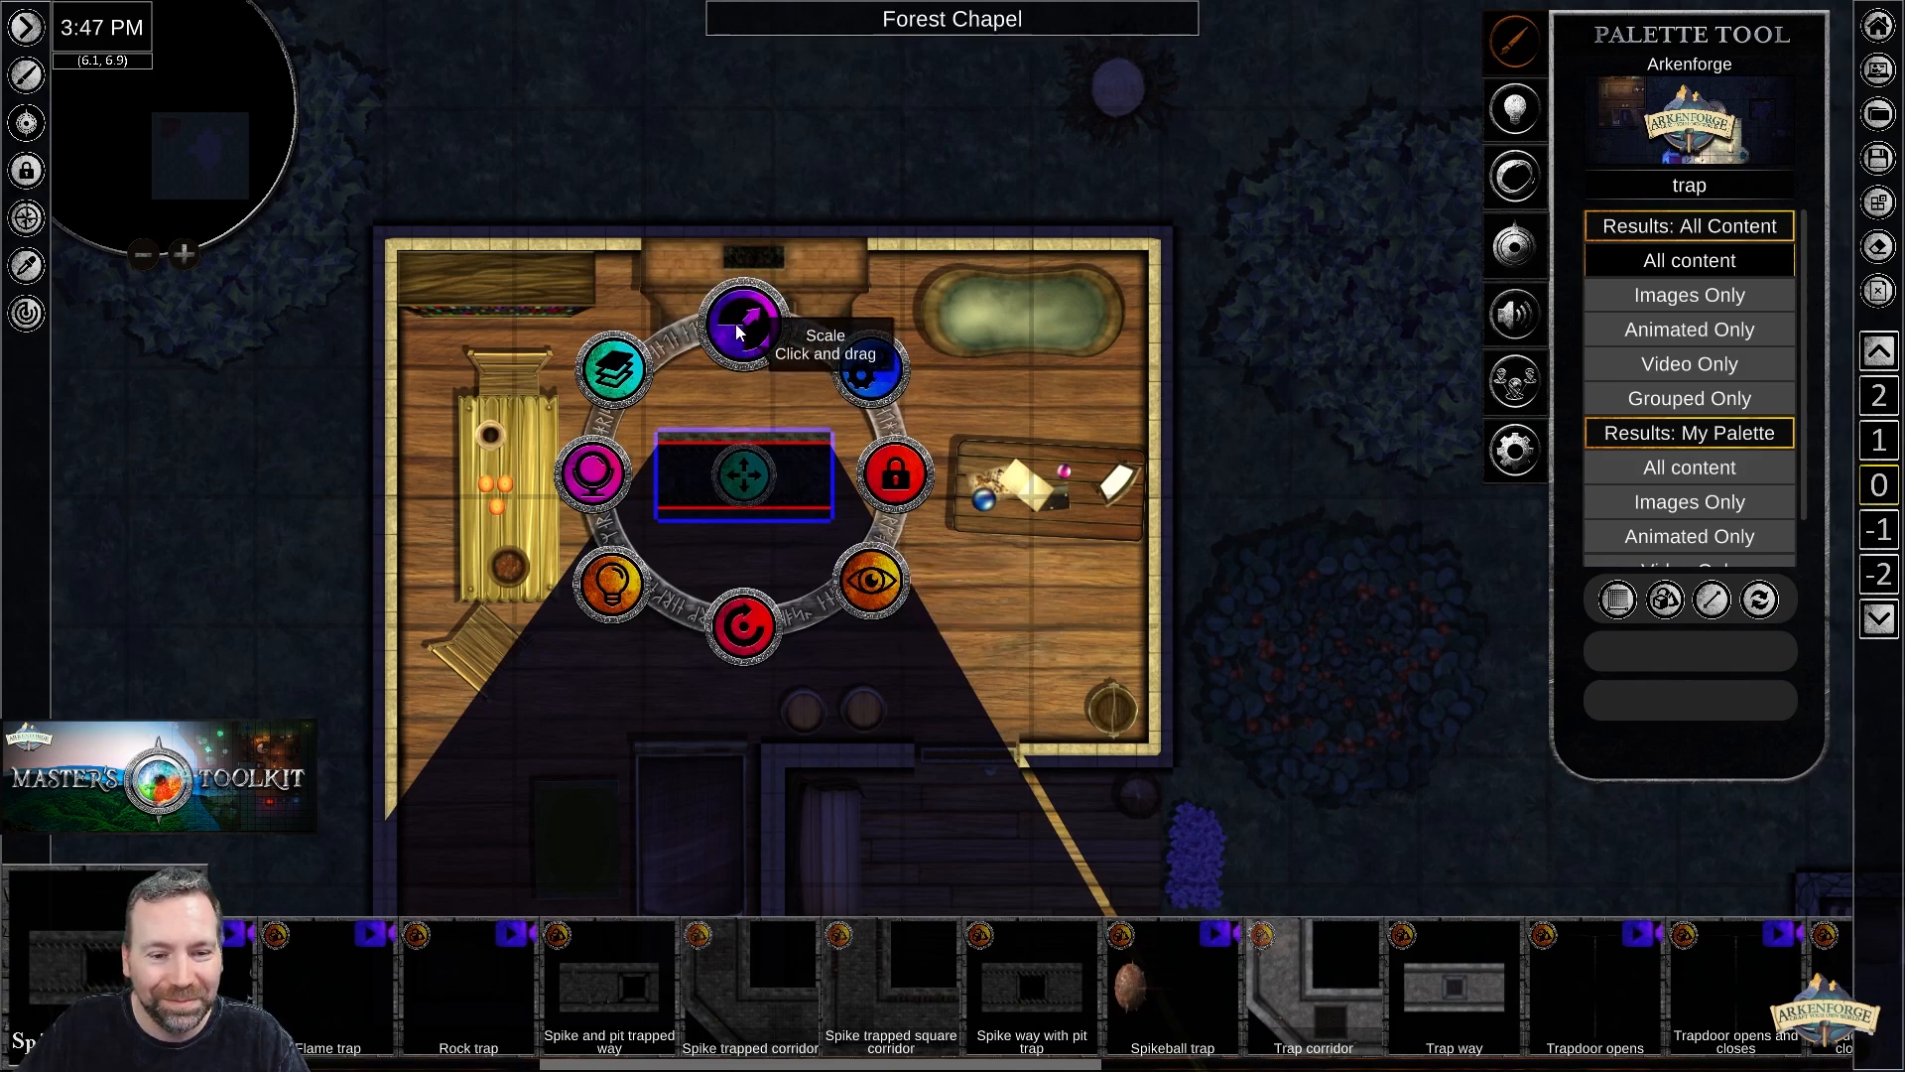
{"action": "left_click", "coordinate": [776, 450]}
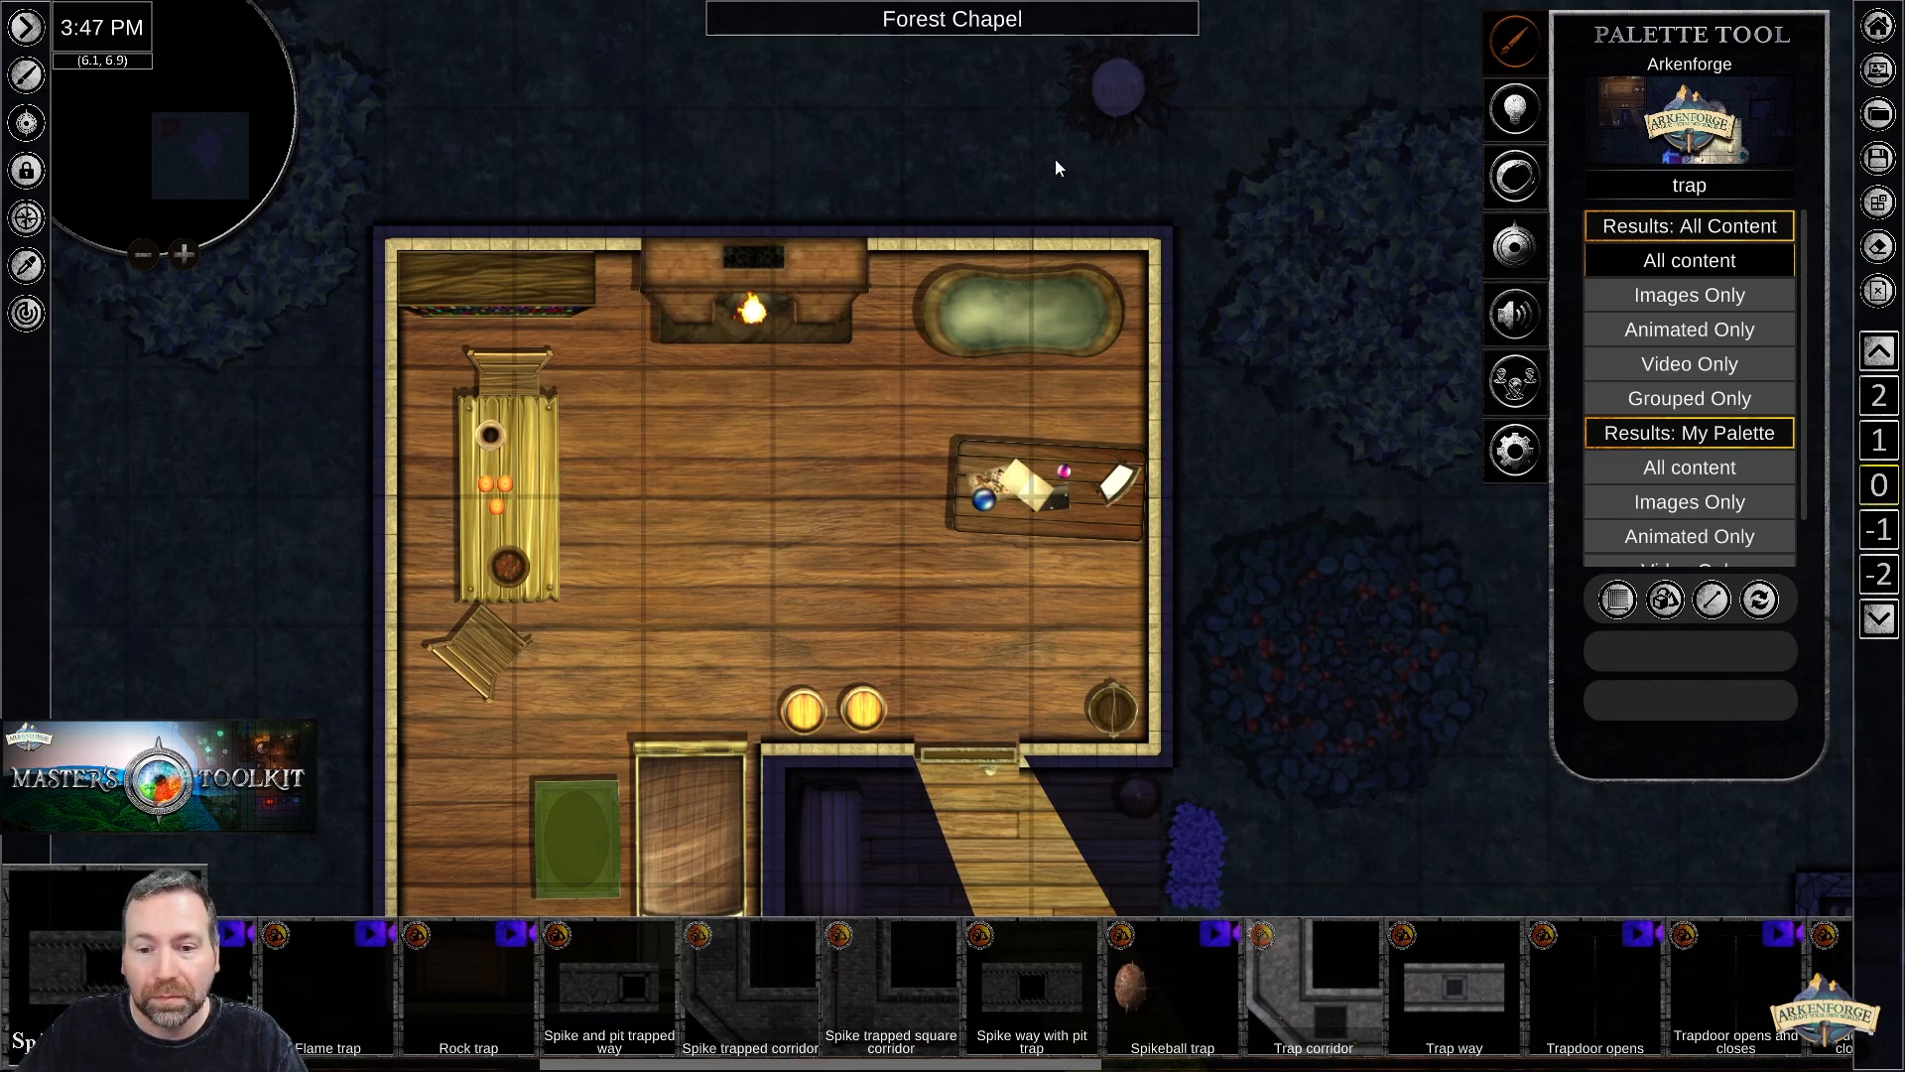
Search the palette for "bench1" and place a wooden bench between the two pillars nearest the chapel's altar.
{"action": "right_click_drag", "start_coordinate": [1265, 540], "coordinate": [1165, 223]}
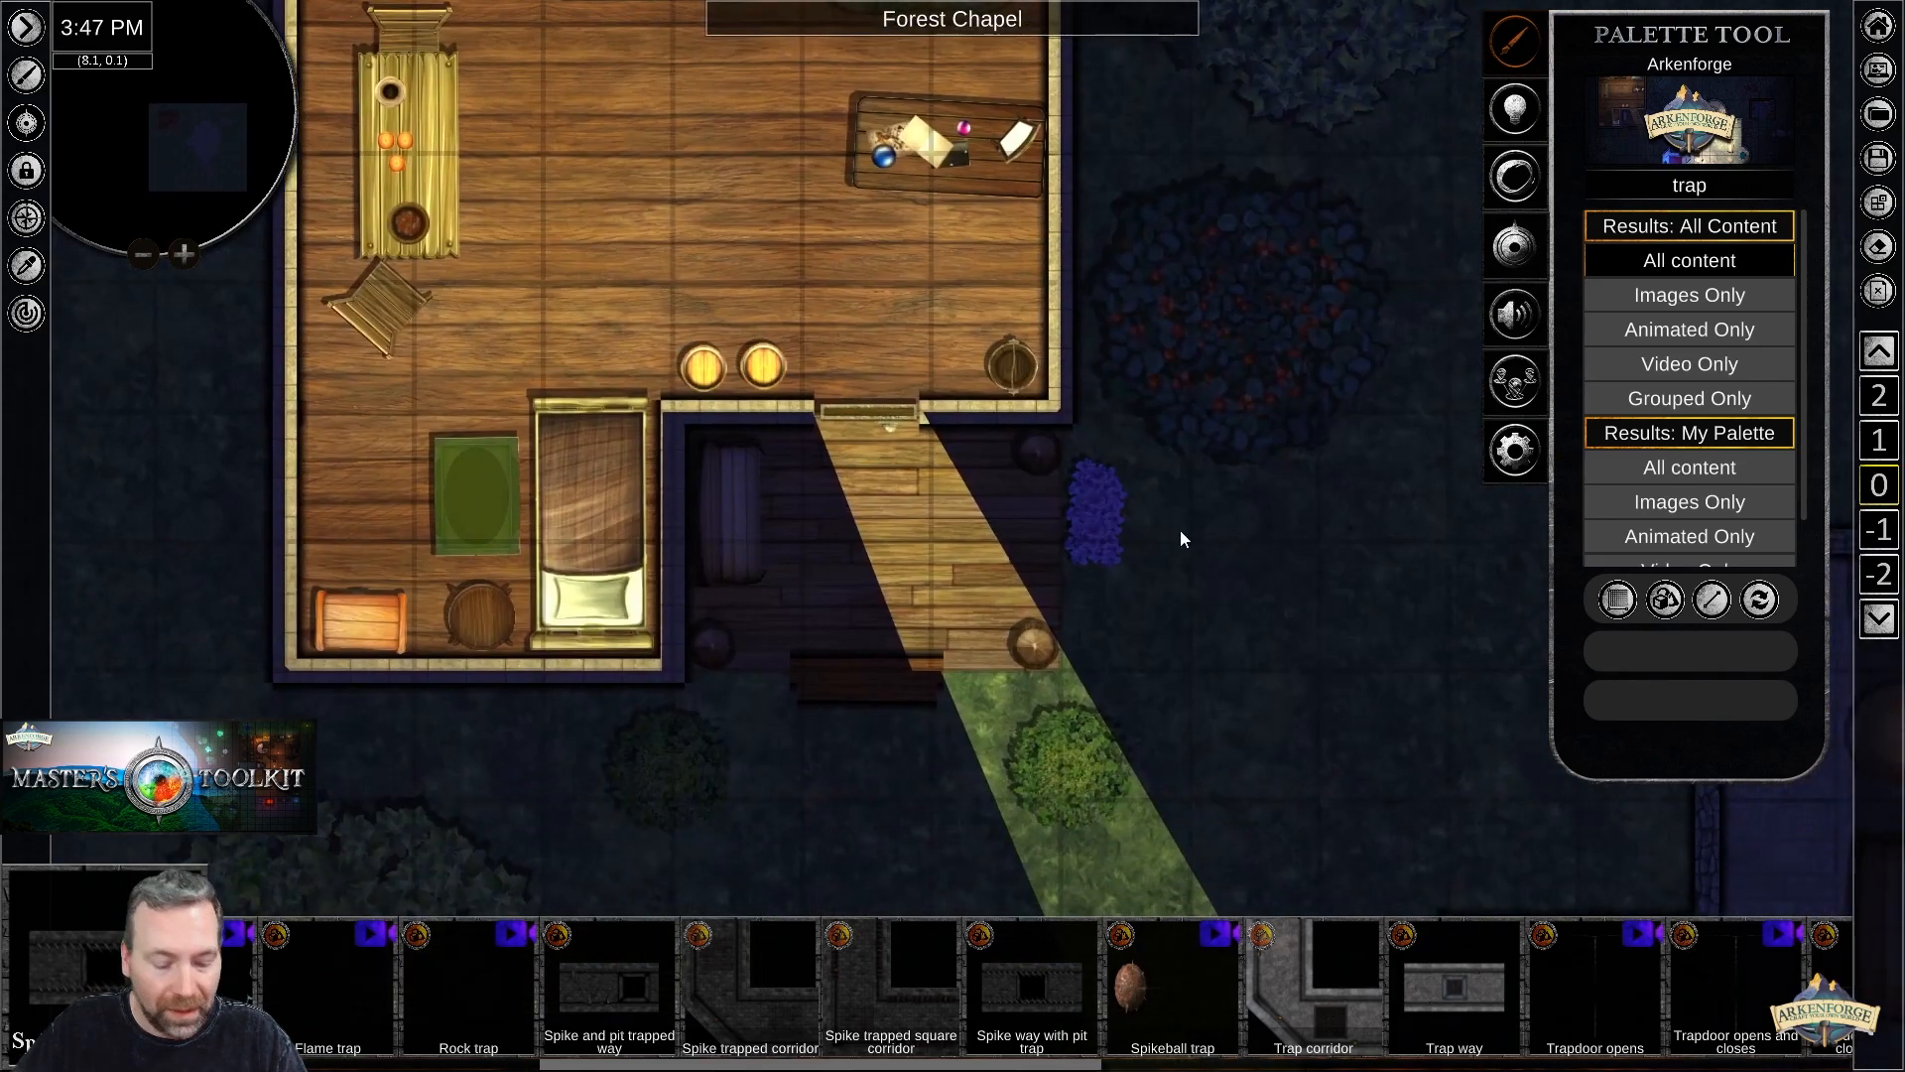
{"action": "scroll", "coordinate": [1179, 536], "scroll_direction": "down", "scroll_amount": 5}
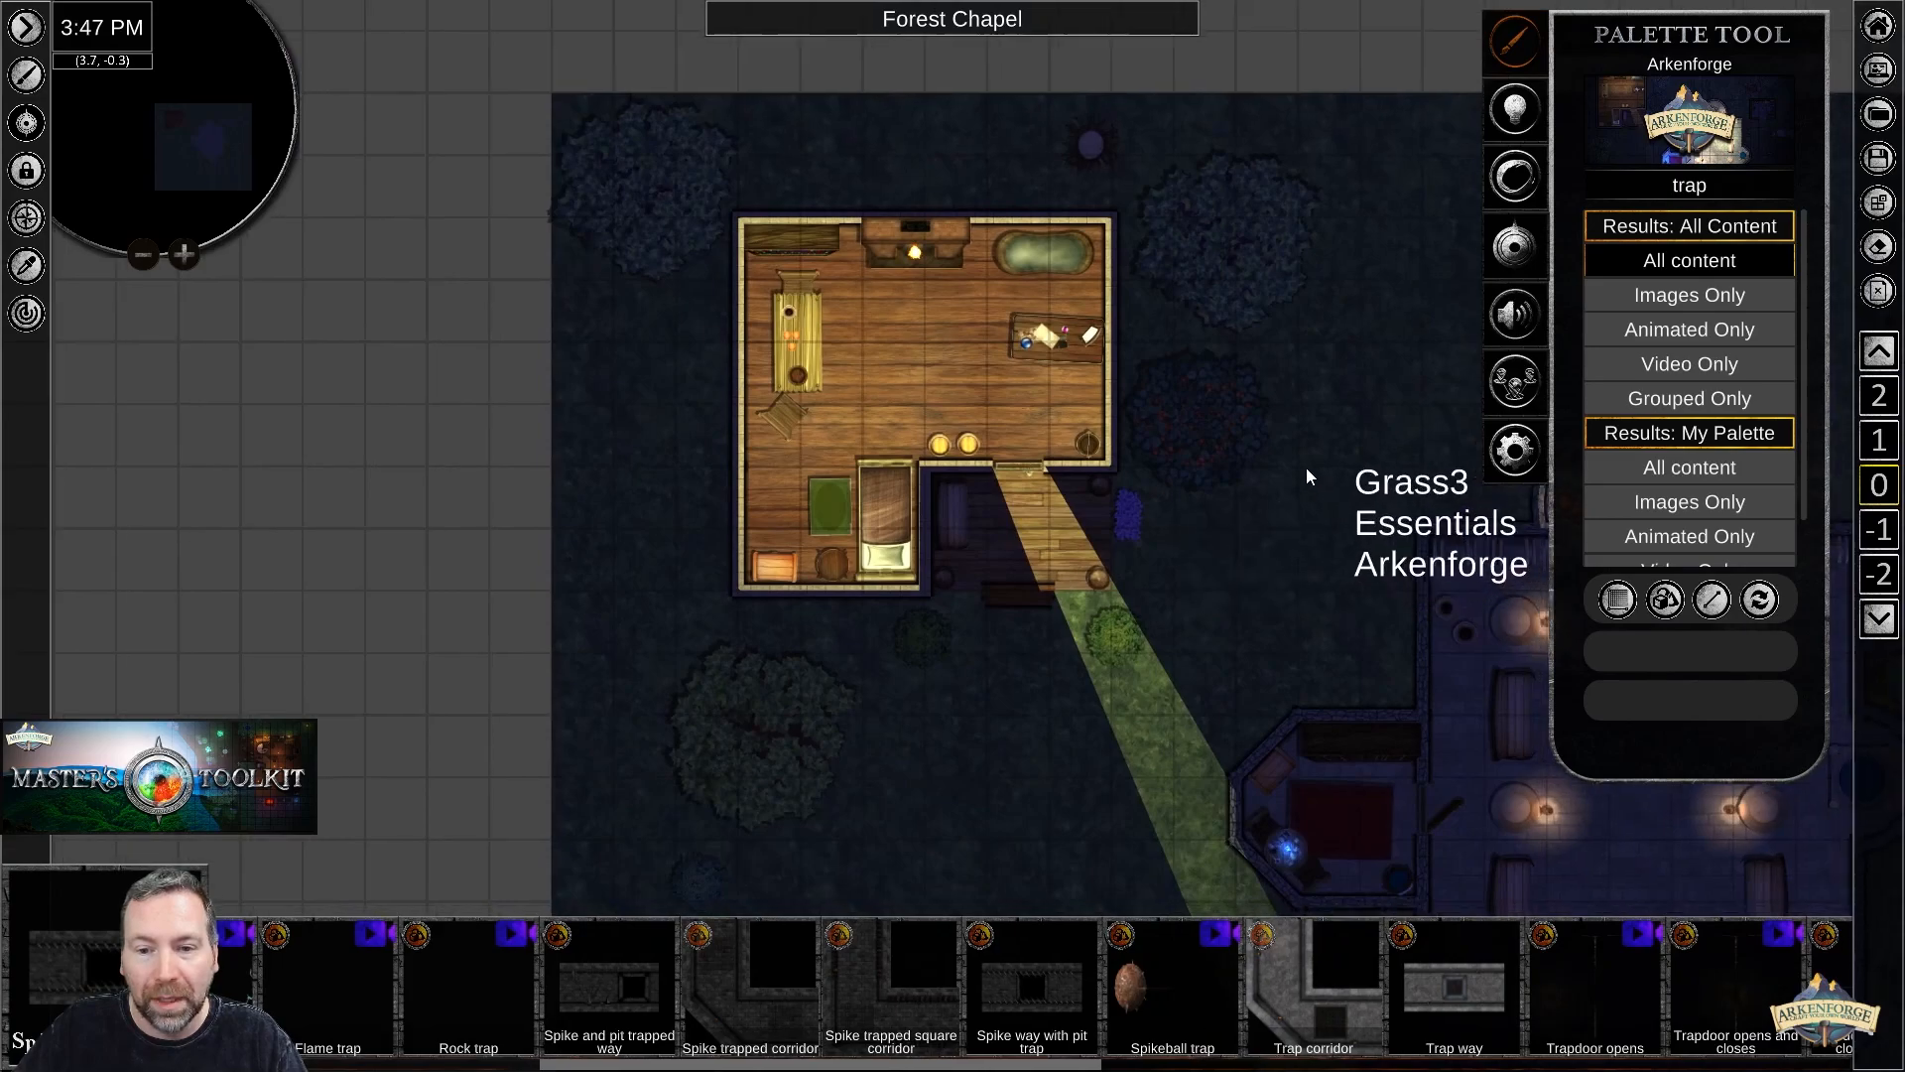
{"action": "right_click_drag", "start_coordinate": [1306, 474], "coordinate": [1038, 366]}
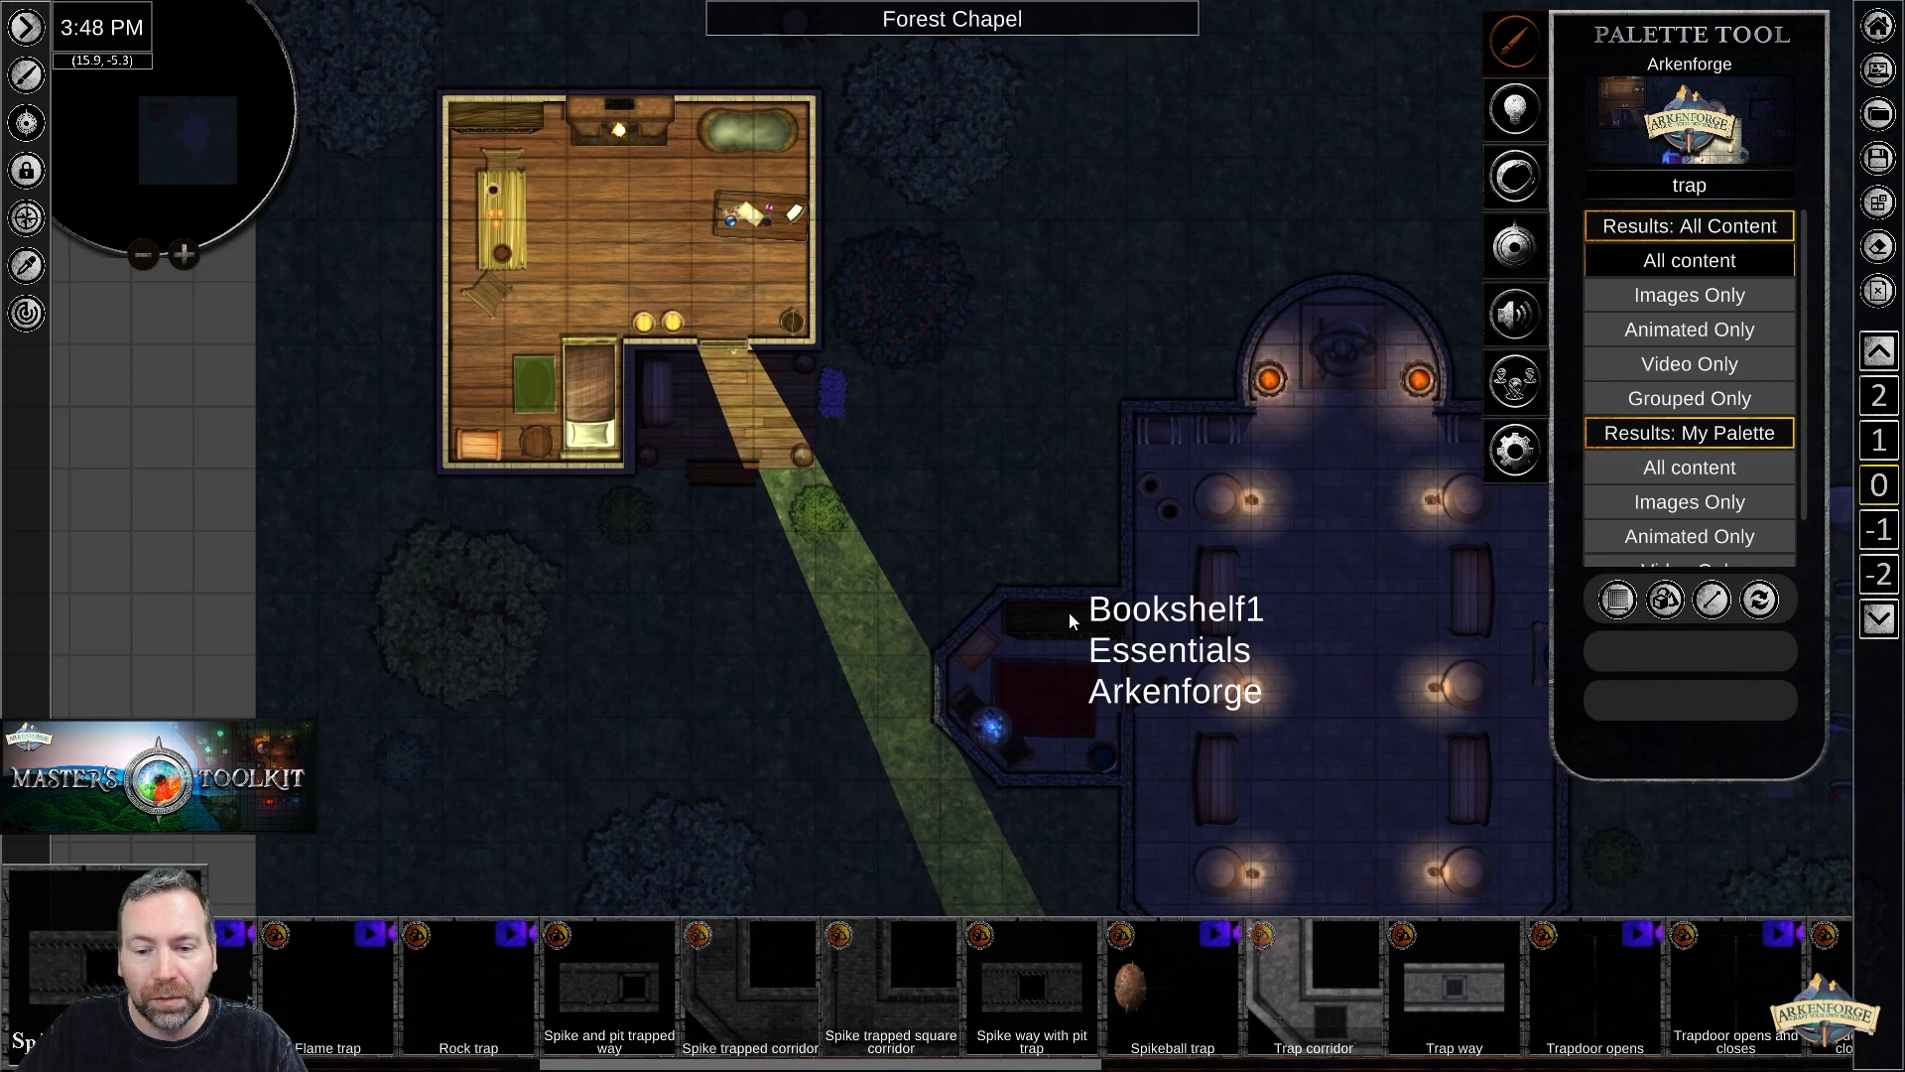
{"action": "left_click", "coordinate": [1694, 185]}
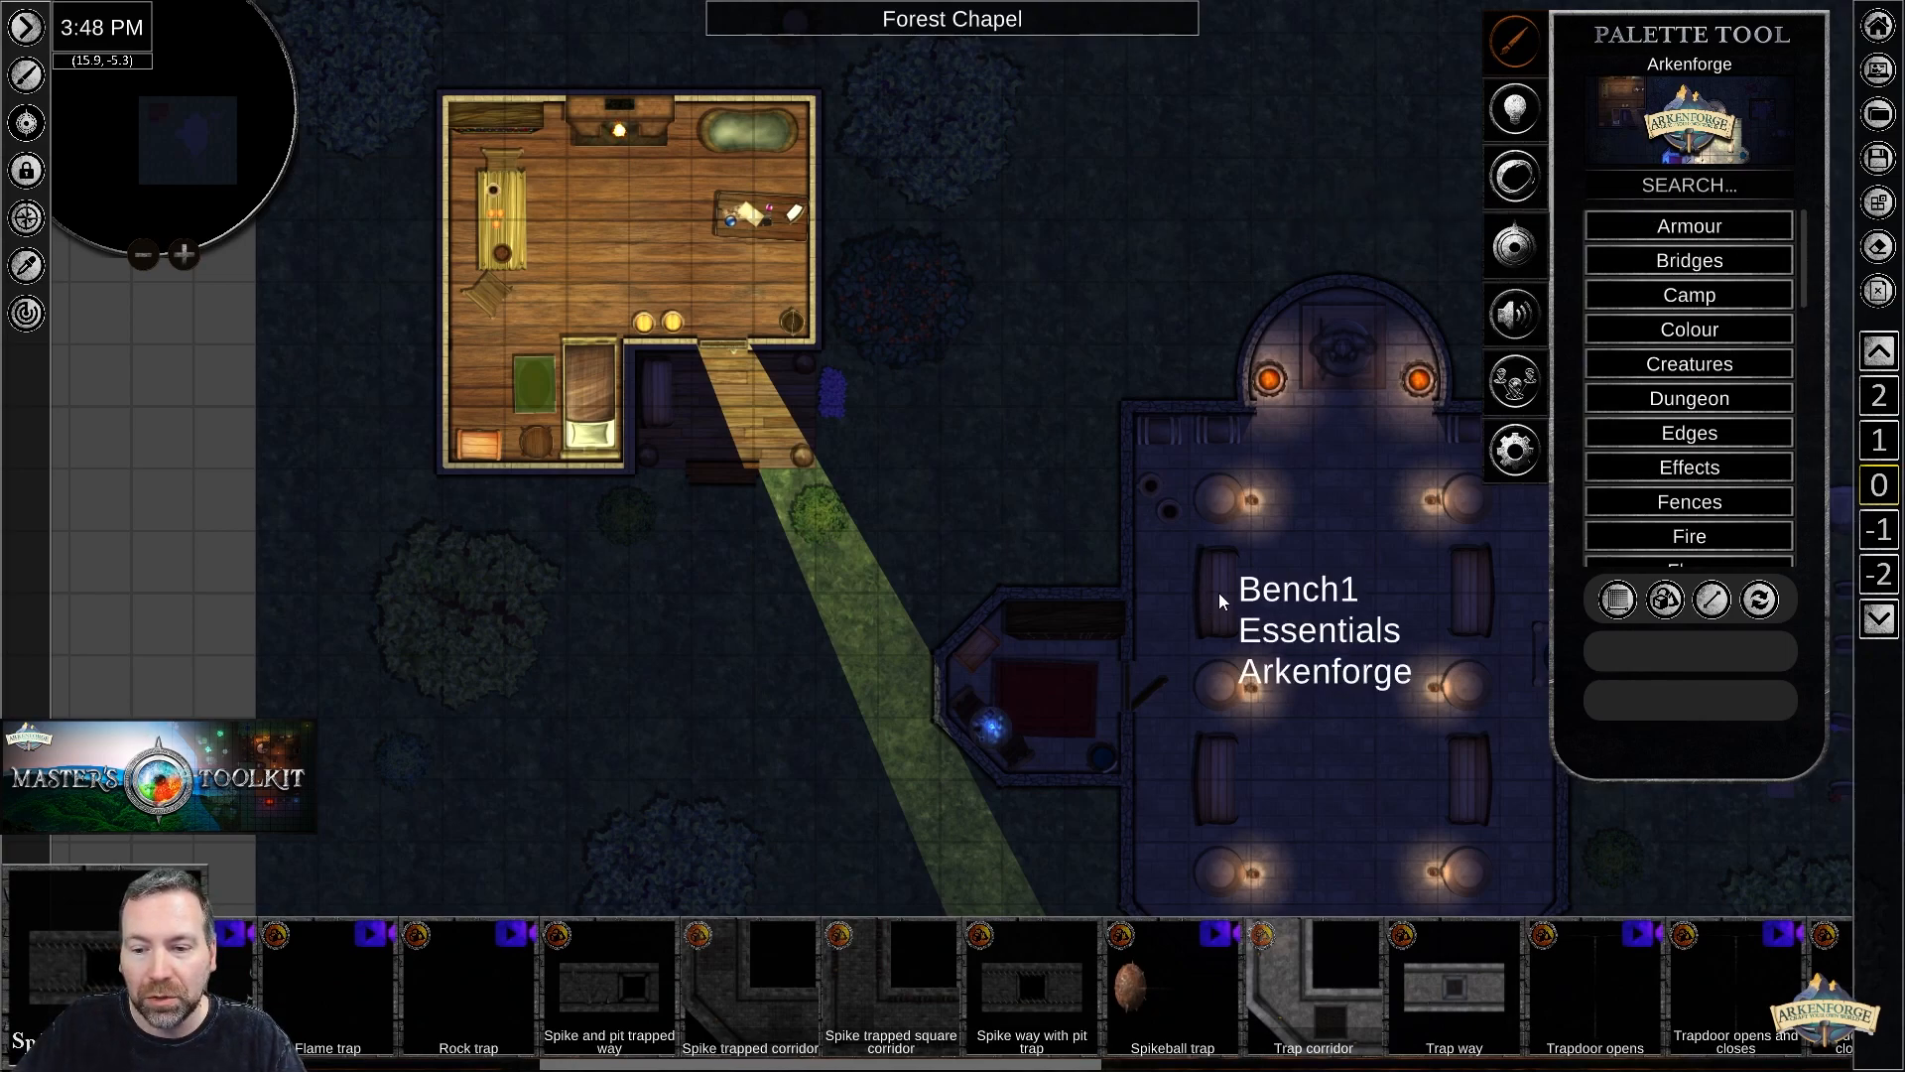
{"action": "left_click", "coordinate": [1692, 185]}
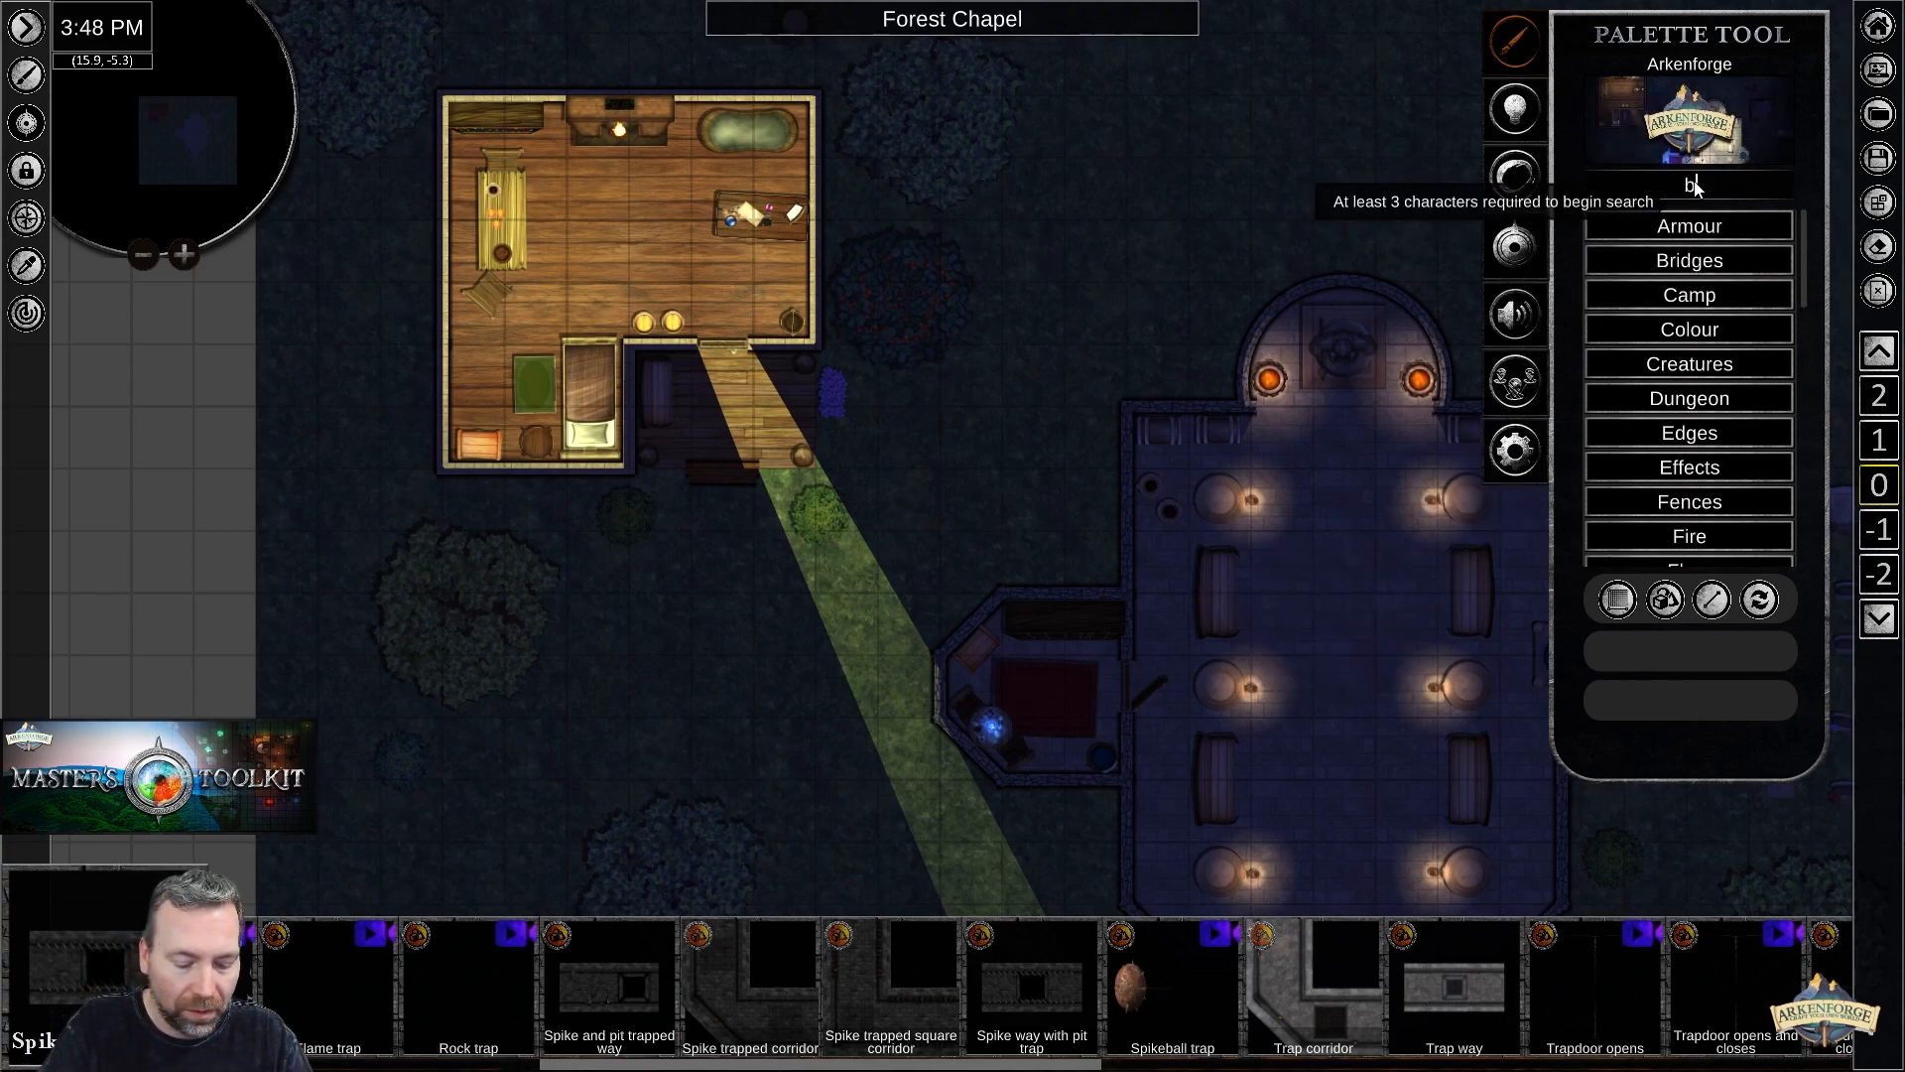
{"action": "type", "text": "bench1"}
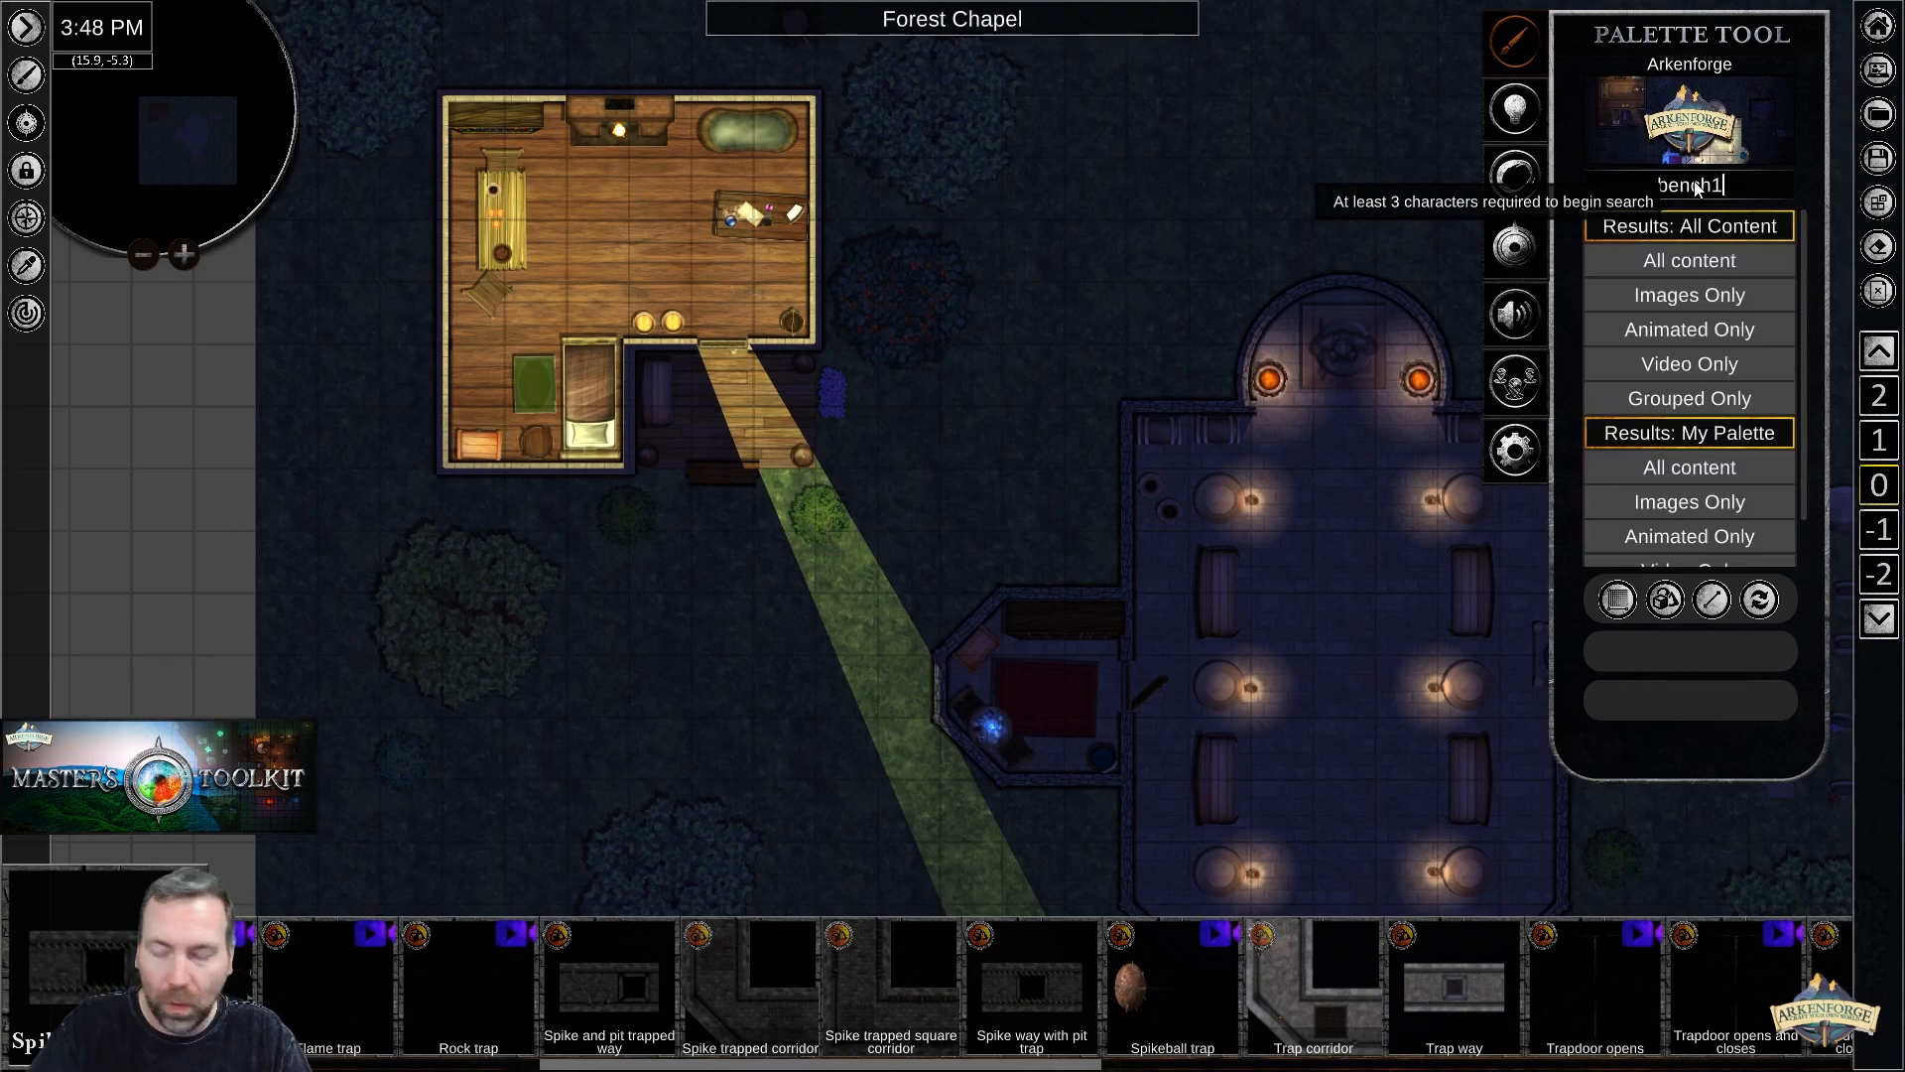
{"action": "left_click", "coordinate": [1693, 260]}
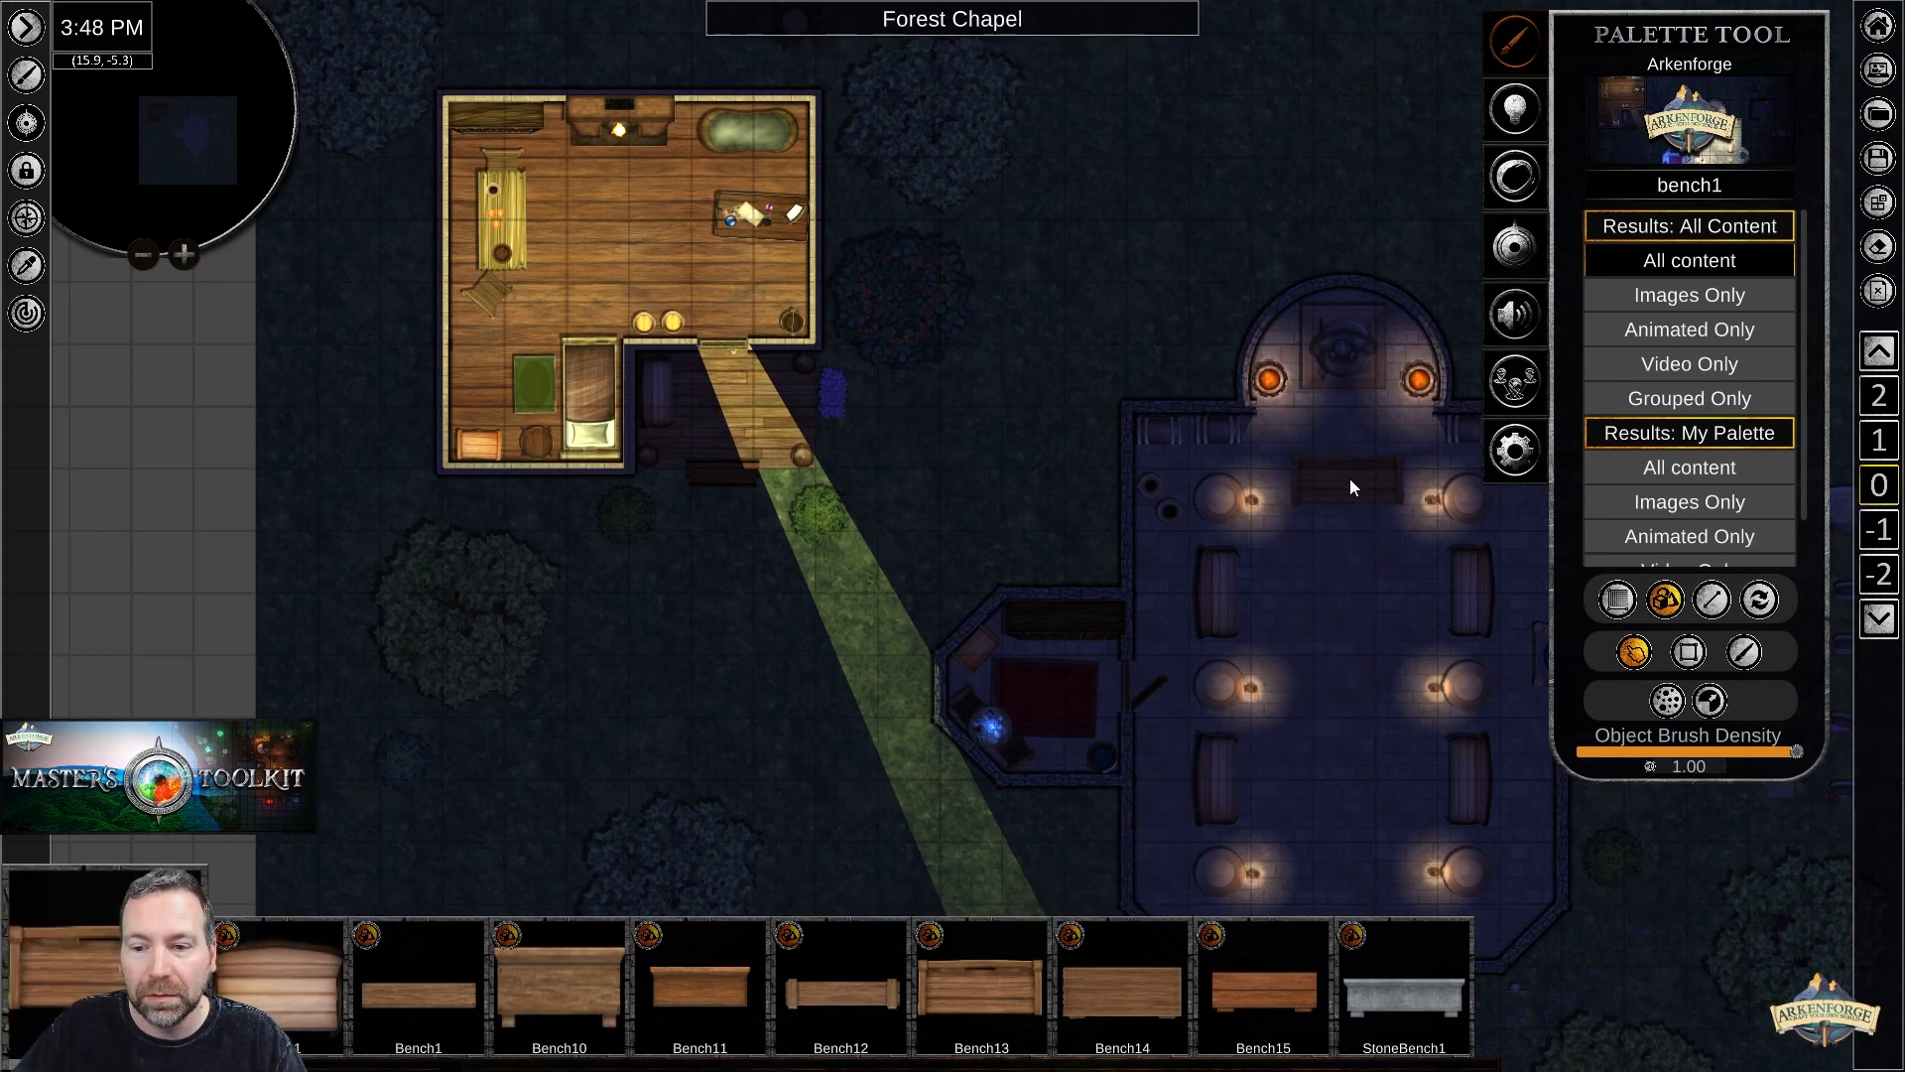
{"action": "left_click", "coordinate": [1347, 497]}
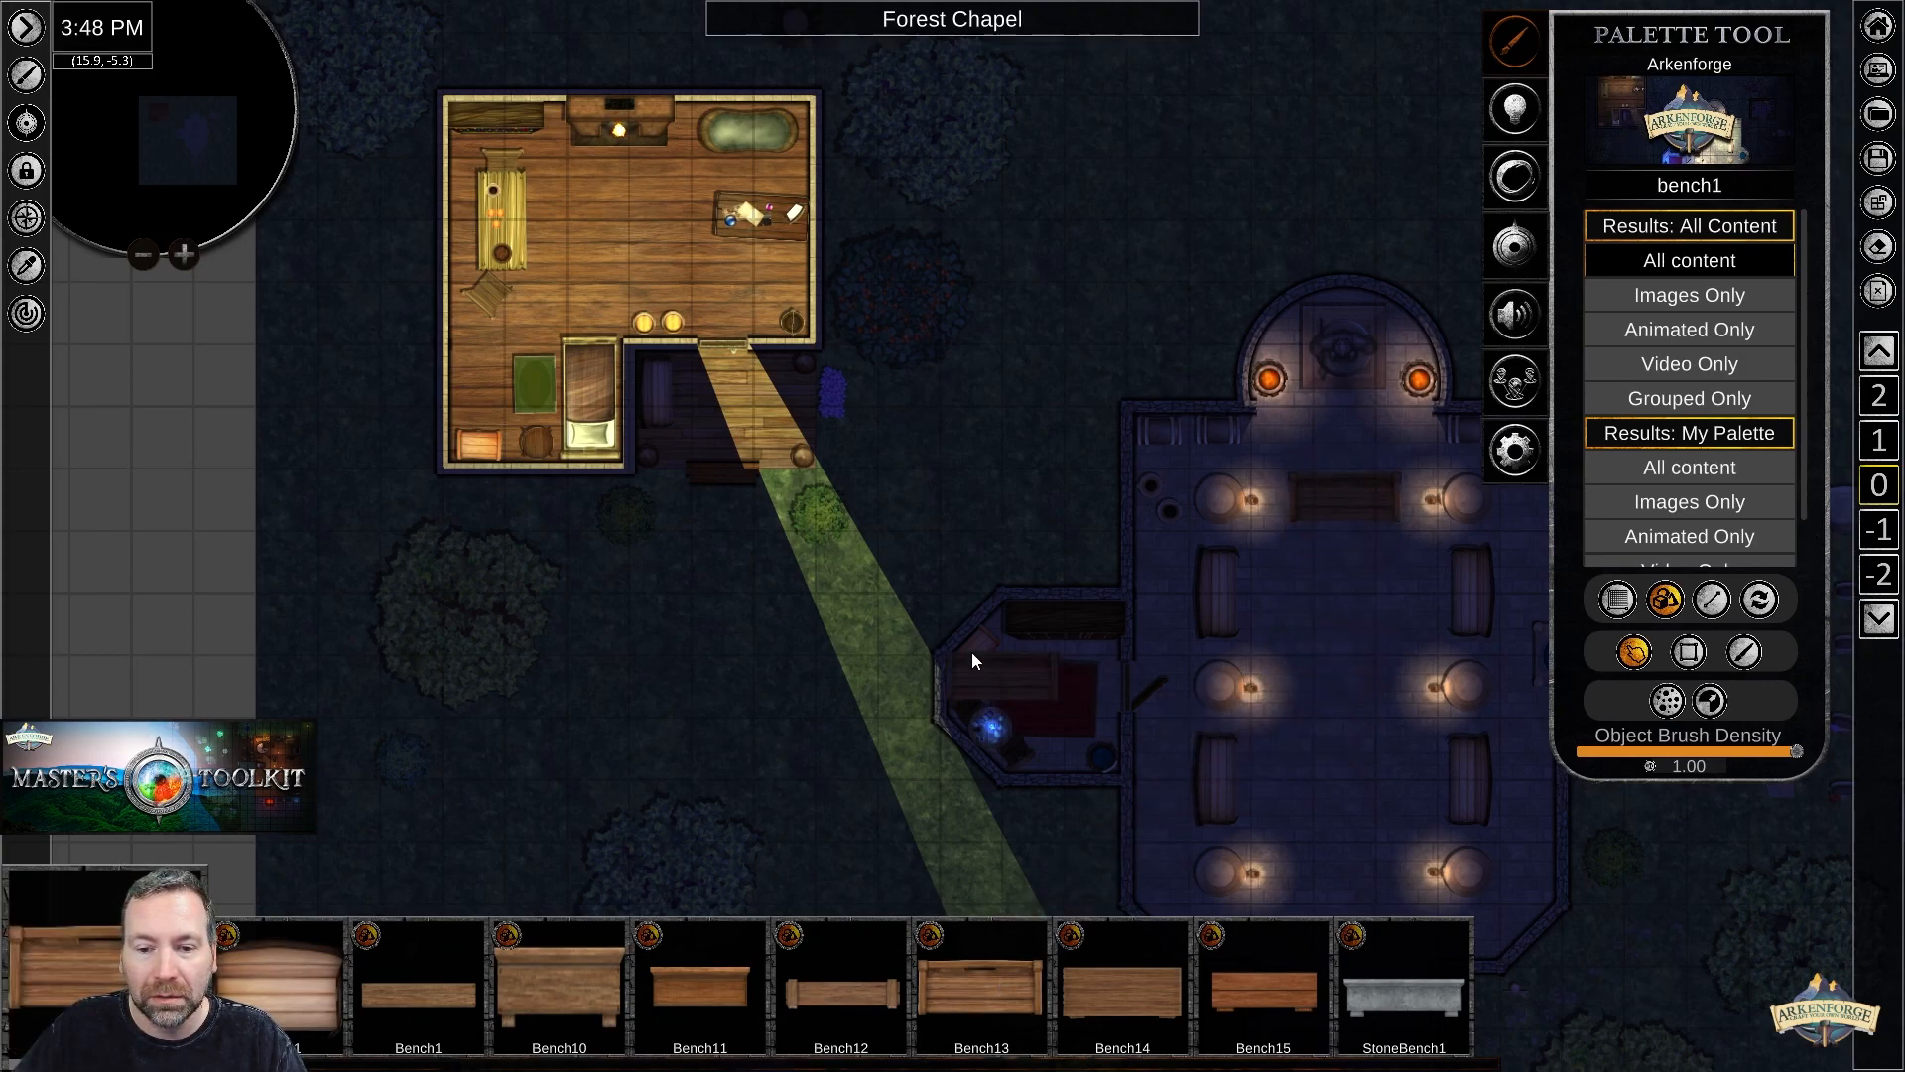
{"action": "right_click", "coordinate": [853, 538]}
Examine the chapel, its surrounding grounds and the glowing blue fountain outside its entrance.
{"action": "right_click_drag", "start_coordinate": [1413, 684], "coordinate": [1179, 526]}
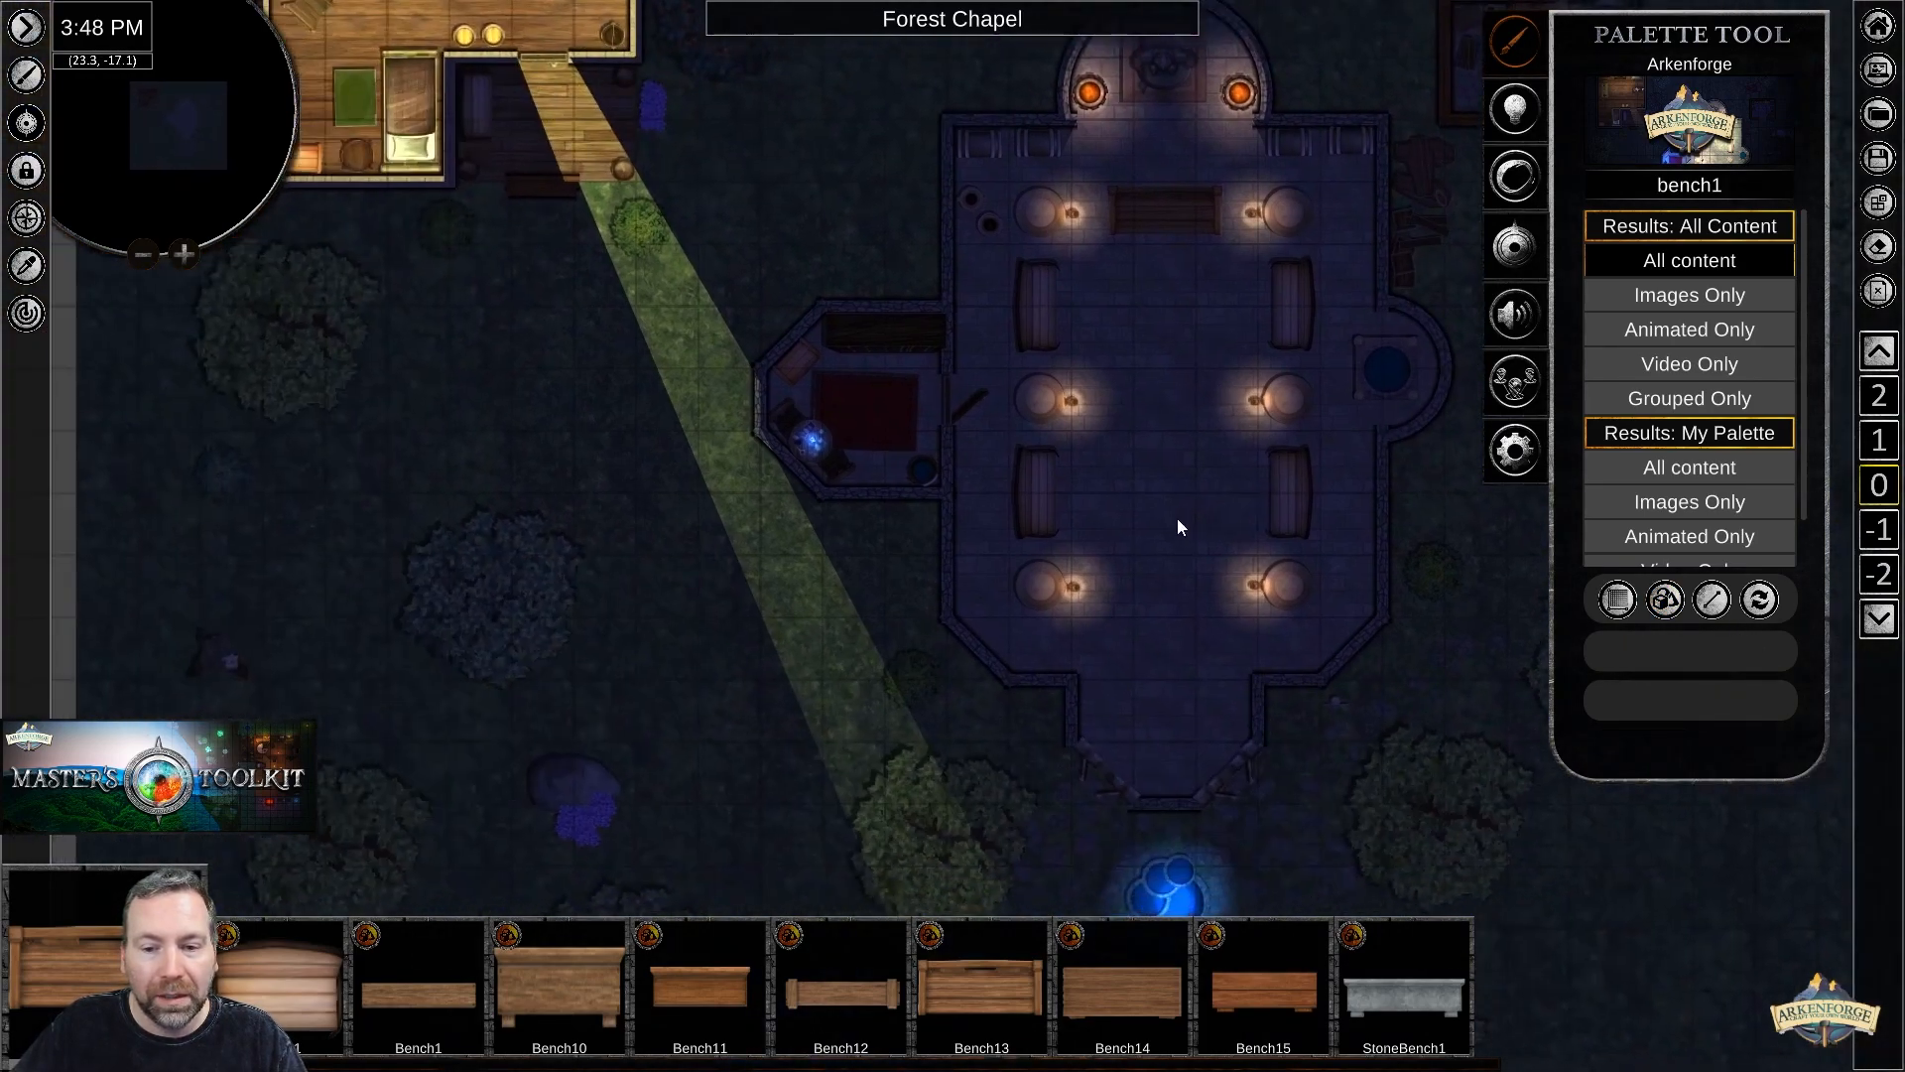
{"action": "right_click_drag", "start_coordinate": [407, 381], "coordinate": [800, 701]}
{"action": "right_click_drag", "start_coordinate": [1221, 387], "coordinate": [539, 393]}
{"action": "right_click_drag", "start_coordinate": [1230, 701], "coordinate": [1291, 675]}
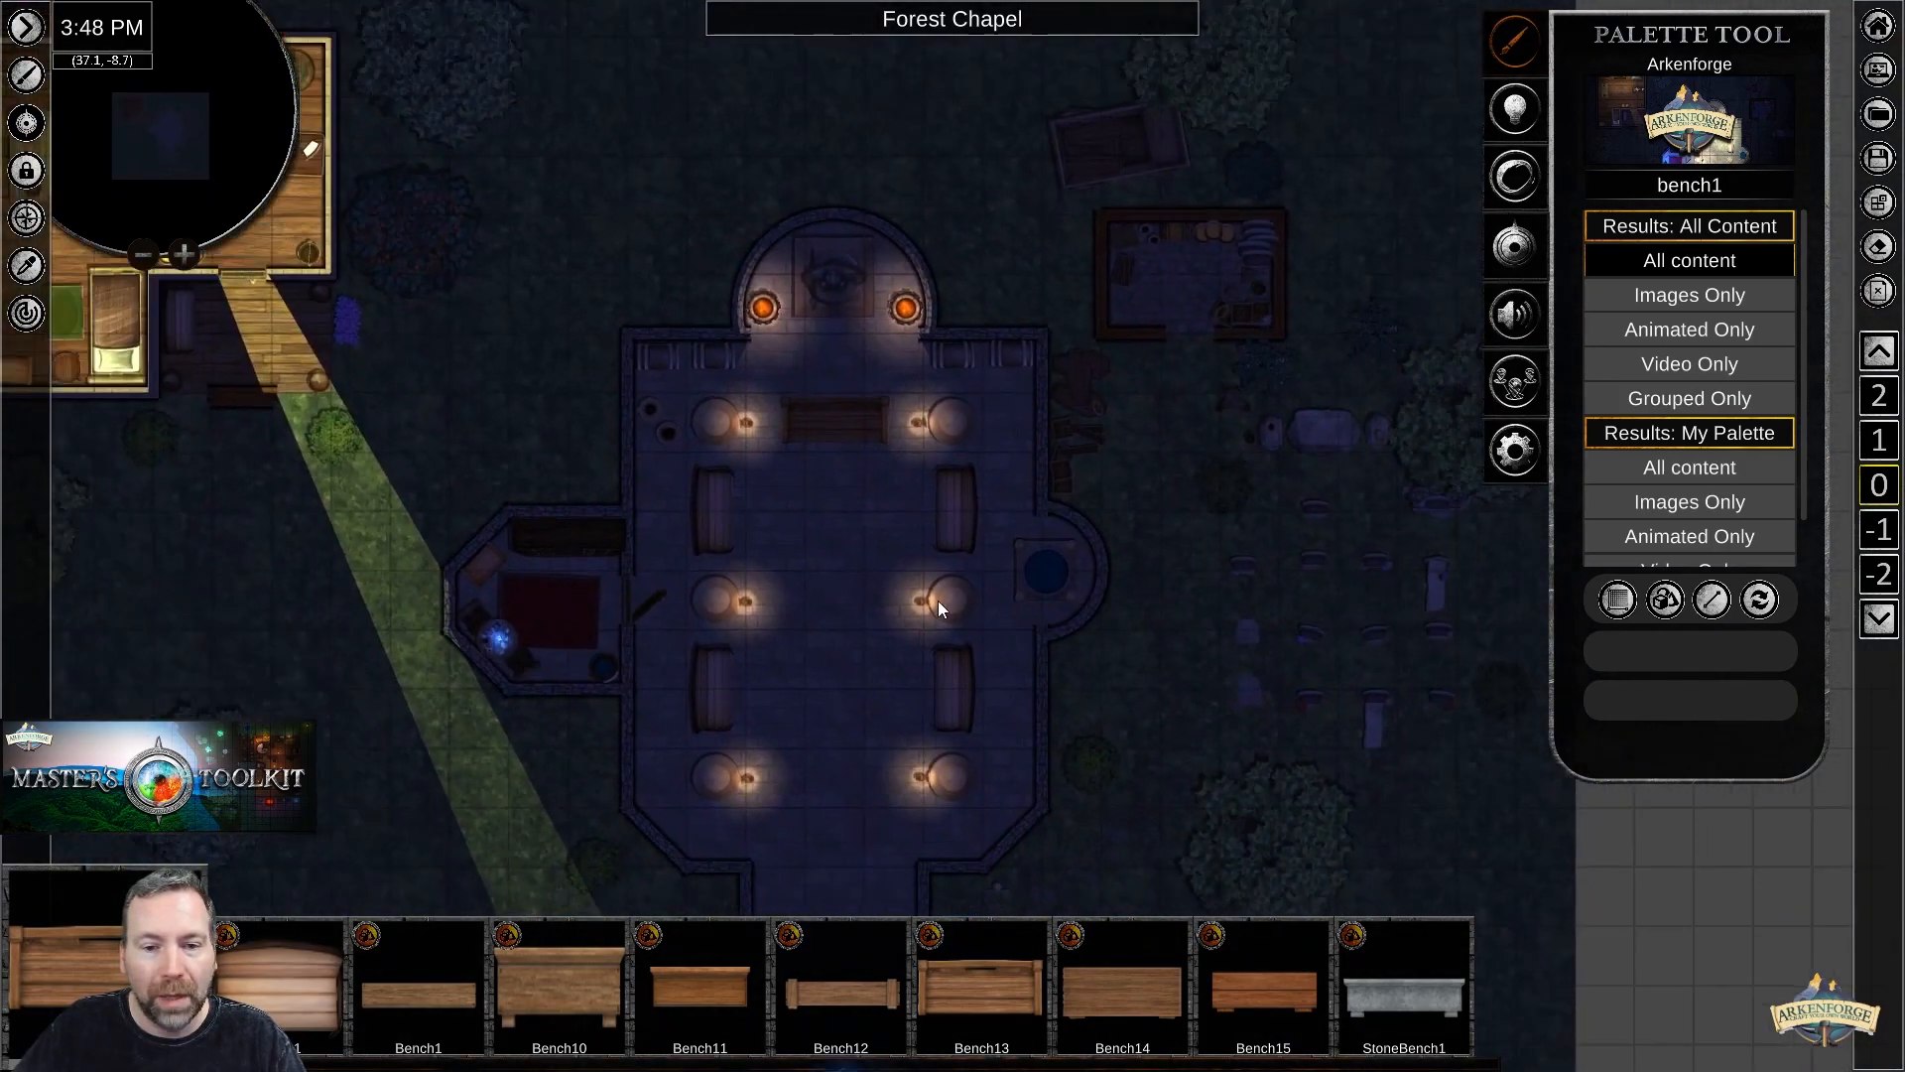
{"action": "scroll", "coordinate": [944, 609], "scroll_direction": "down", "scroll_amount": 5}
{"action": "scroll", "coordinate": [943, 609], "scroll_direction": "down", "scroll_amount": 4}
{"action": "scroll", "coordinate": [949, 794], "scroll_direction": "up", "scroll_amount": 3}
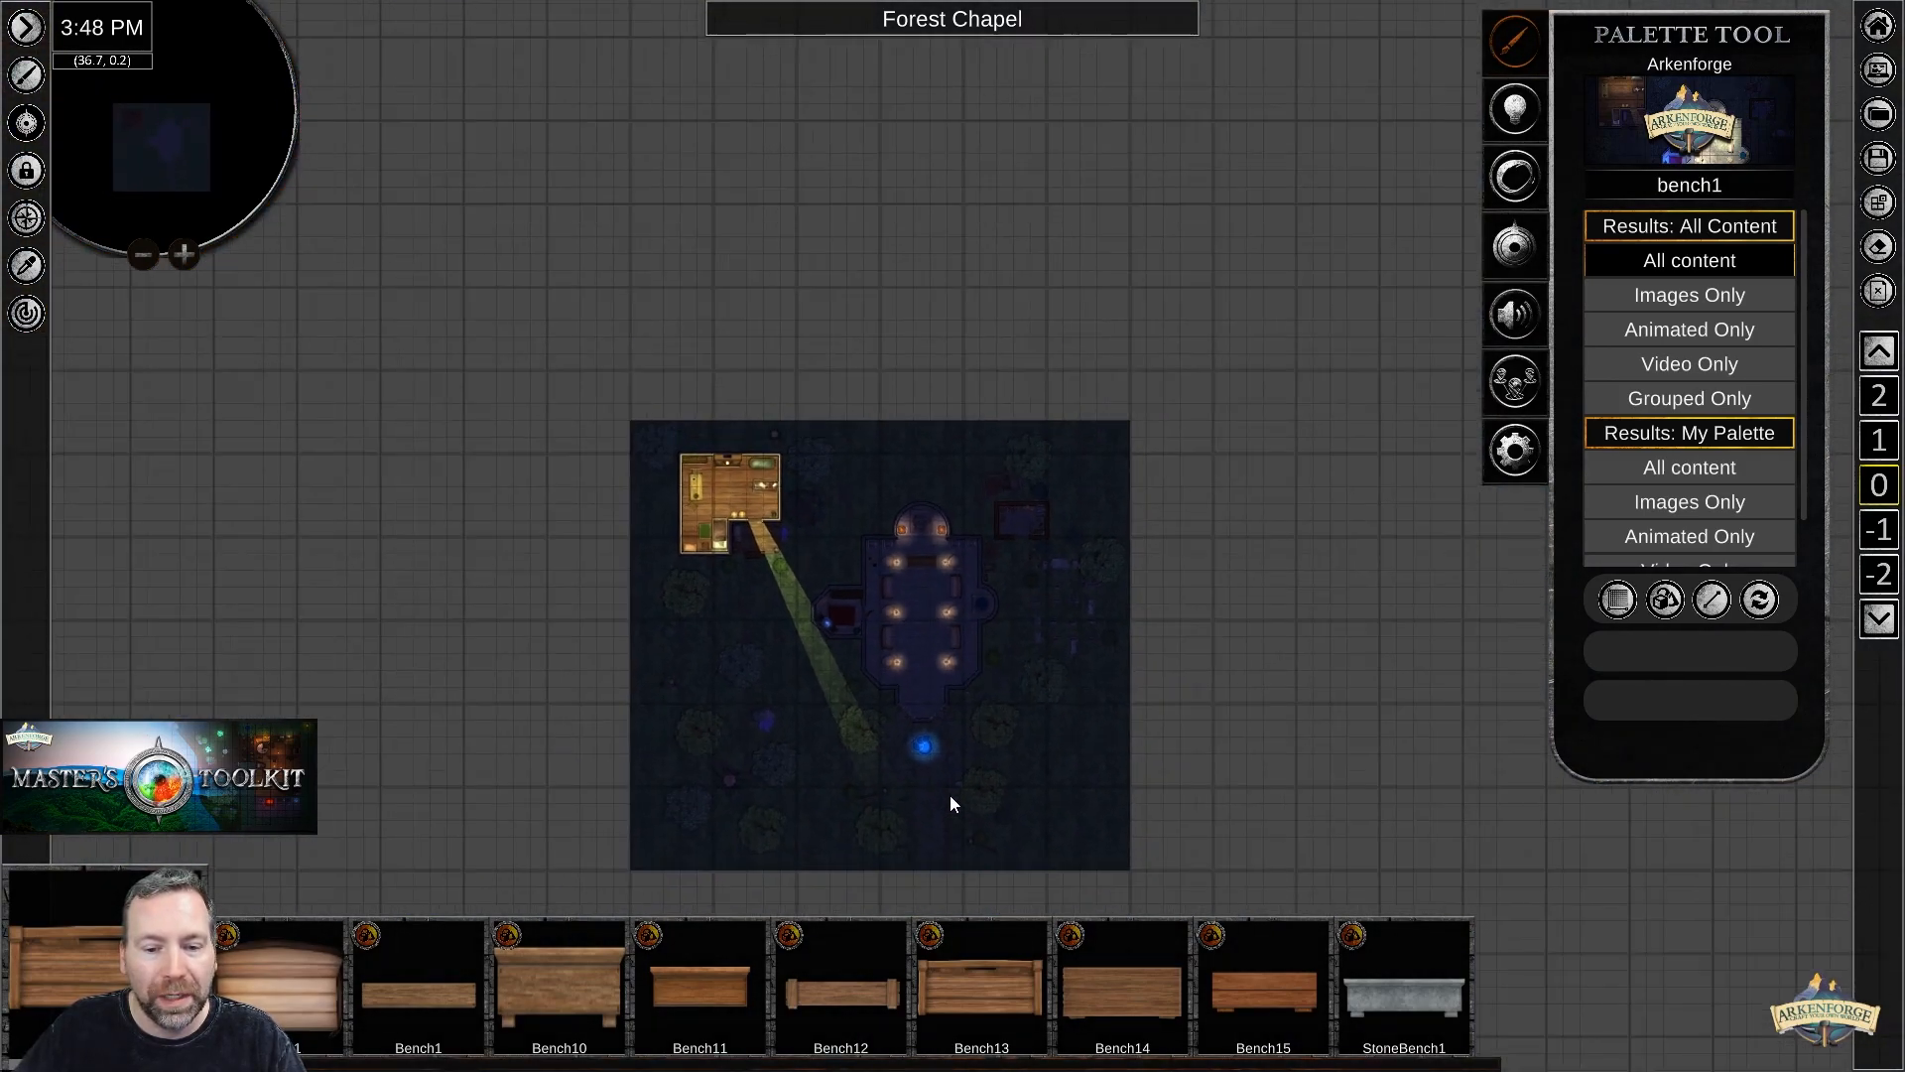
{"action": "scroll", "coordinate": [889, 792], "scroll_direction": "up", "scroll_amount": 5}
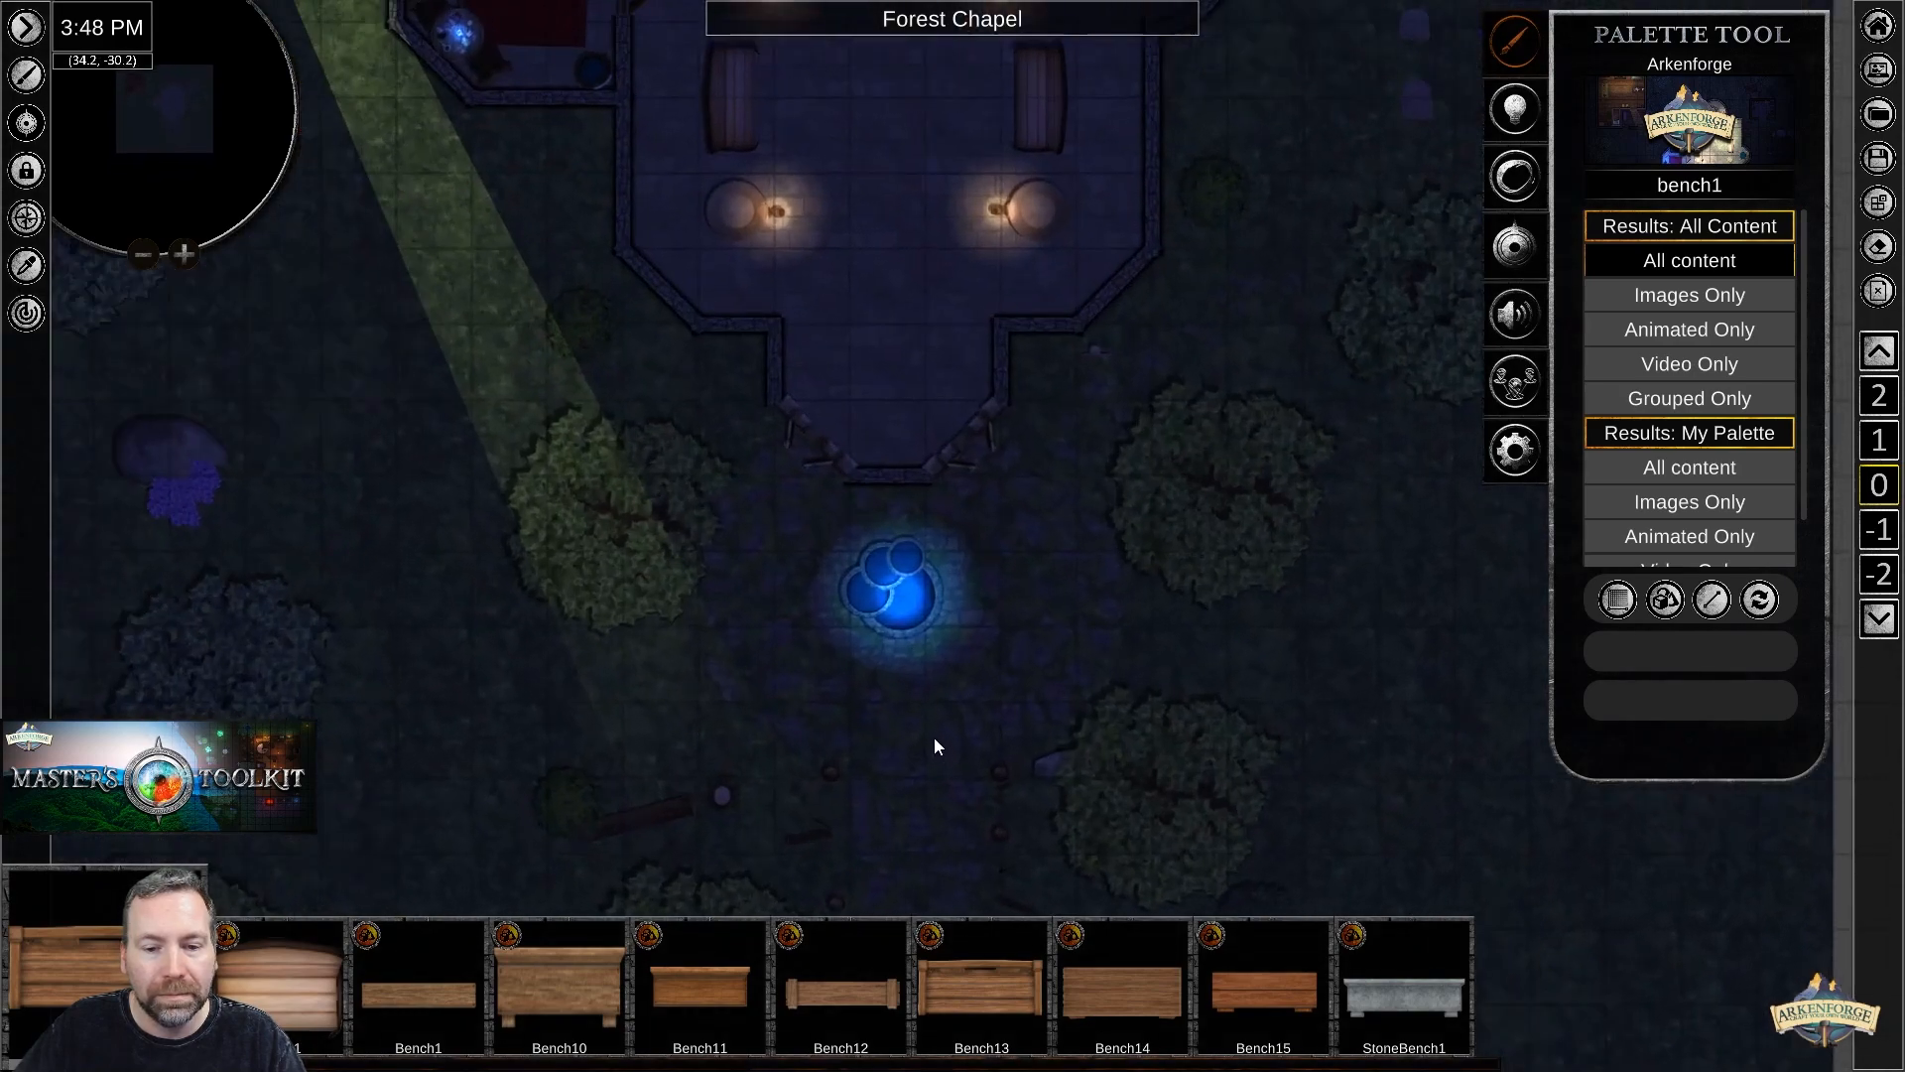
{"action": "right_click_drag", "start_coordinate": [940, 712], "coordinate": [946, 597]}
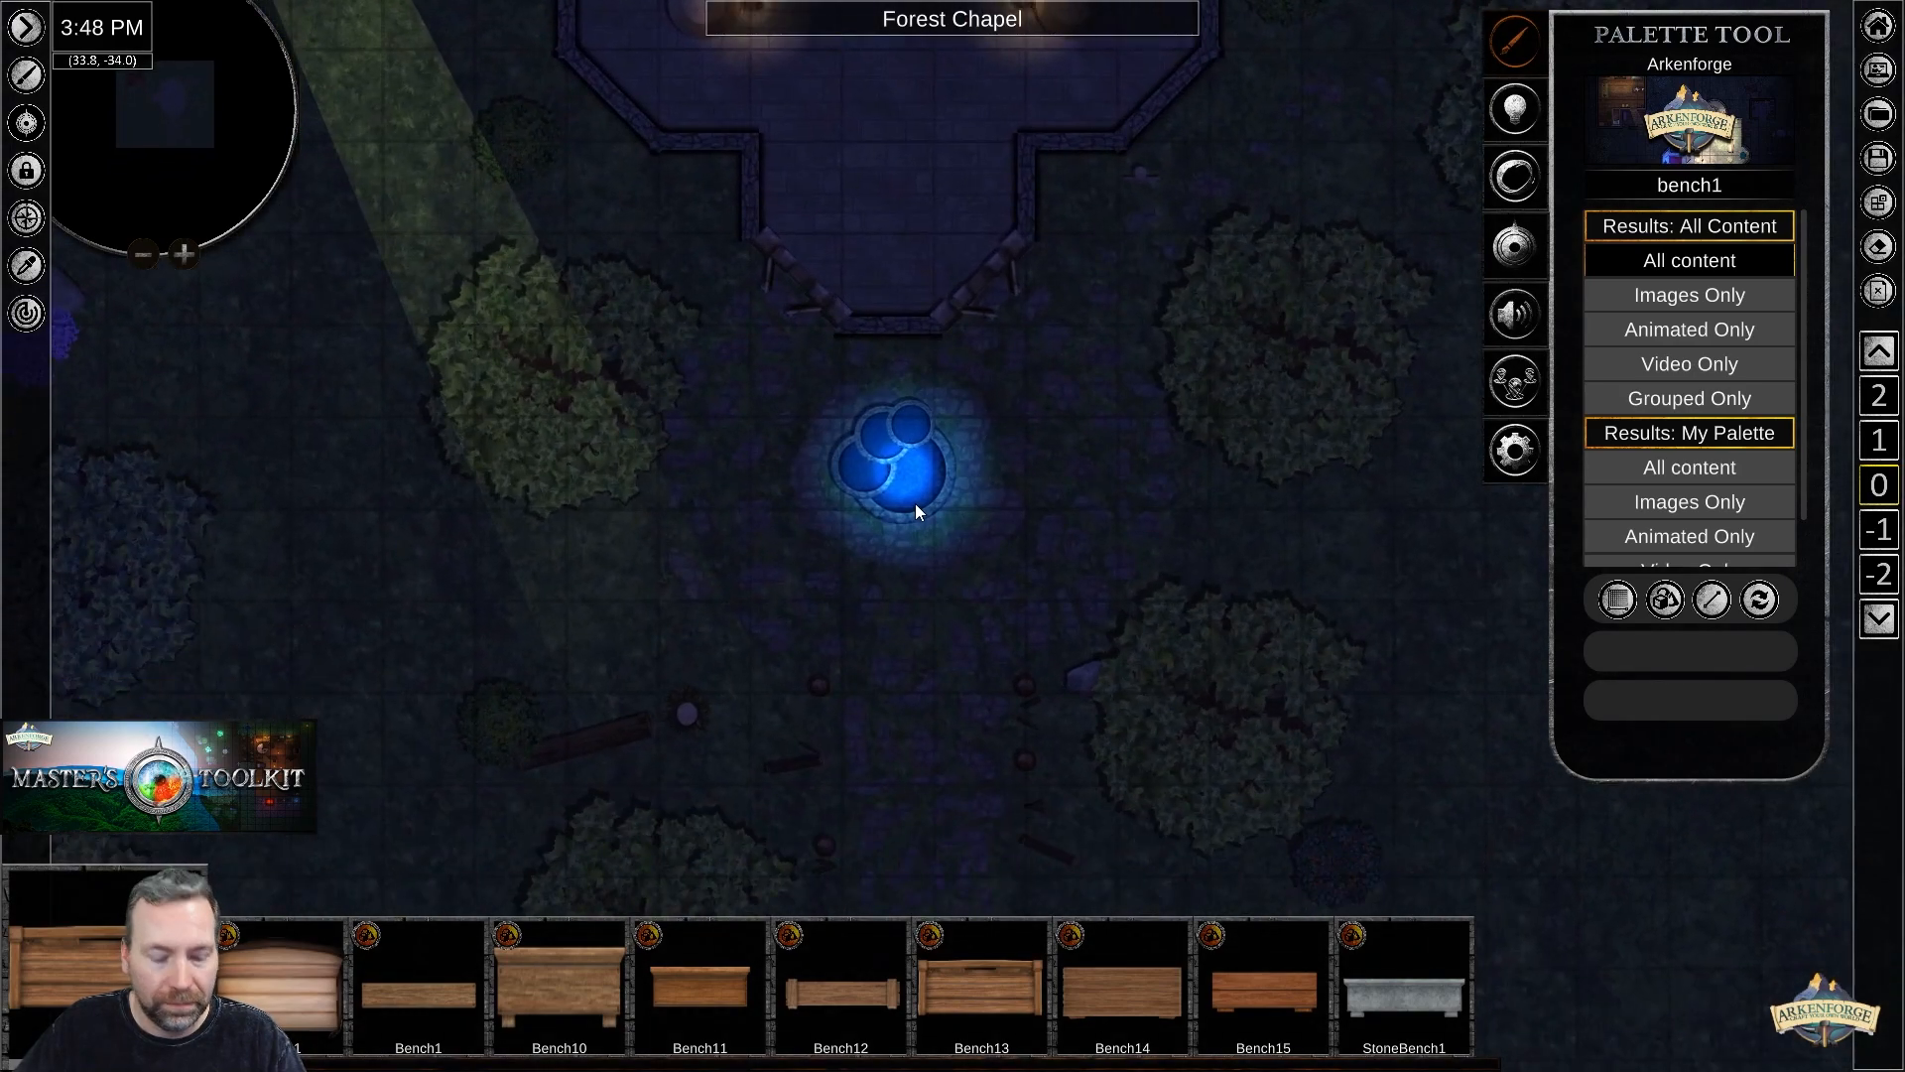
{"action": "scroll", "coordinate": [926, 500], "scroll_direction": "up", "scroll_amount": 3}
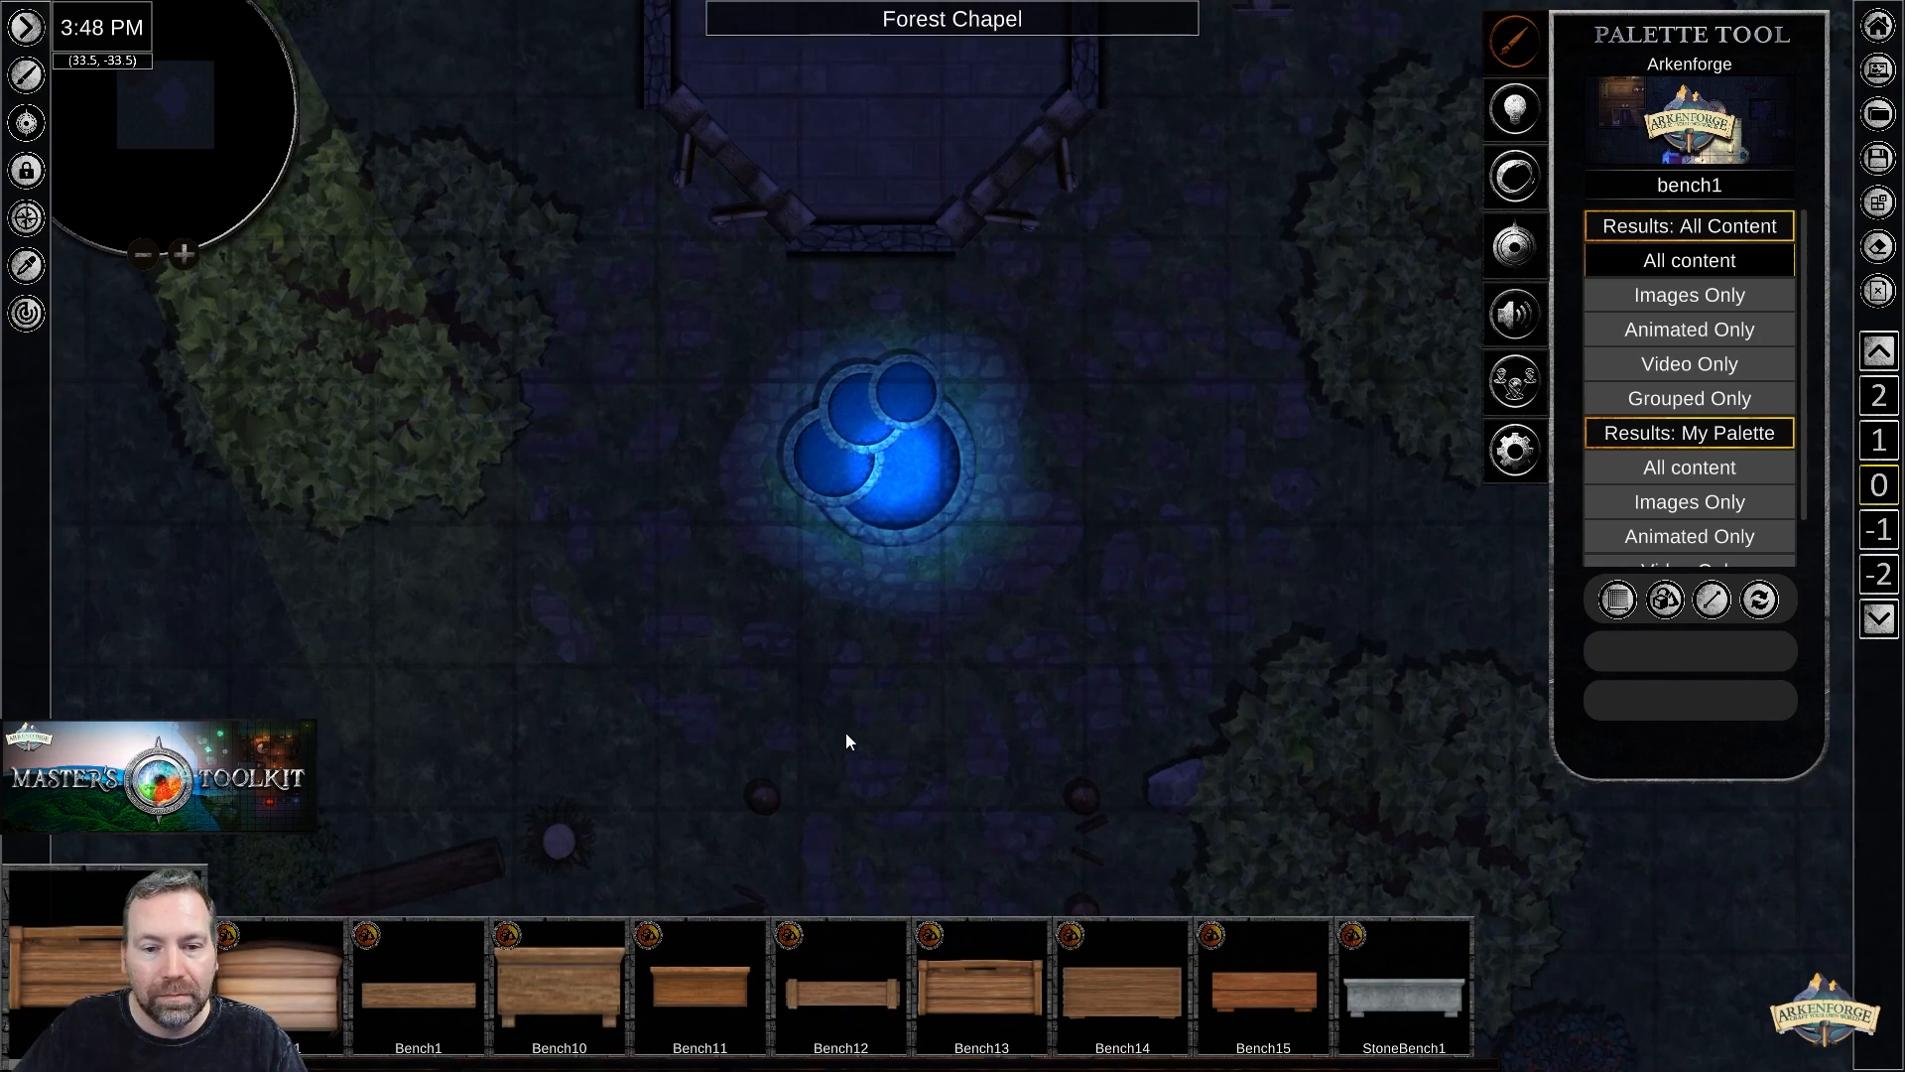
{"action": "right_click_drag", "start_coordinate": [801, 563], "coordinate": [824, 692]}
{"action": "scroll", "coordinate": [842, 538], "scroll_direction": "down", "scroll_amount": 1}
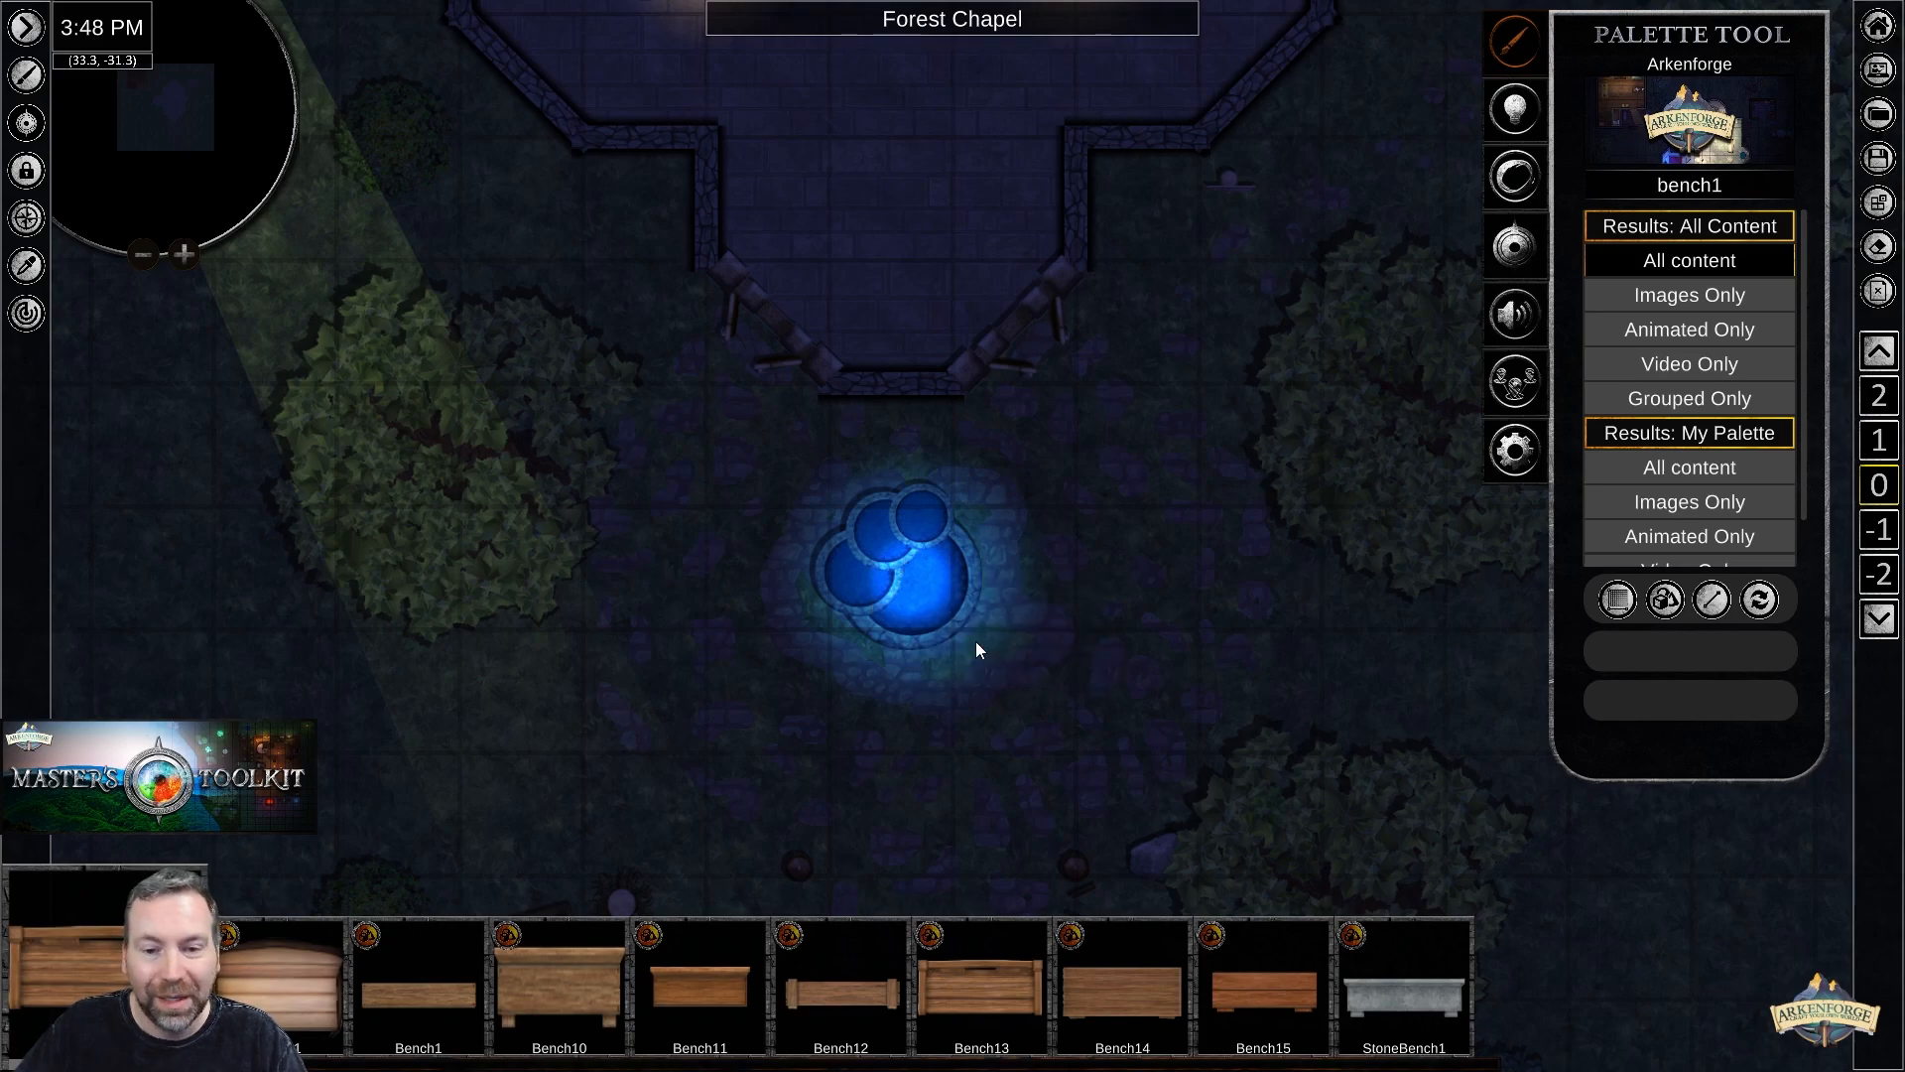
{"action": "scroll", "coordinate": [967, 635], "scroll_direction": "down", "scroll_amount": 3}
{"action": "scroll", "coordinate": [961, 643], "scroll_direction": "down", "scroll_amount": 3}
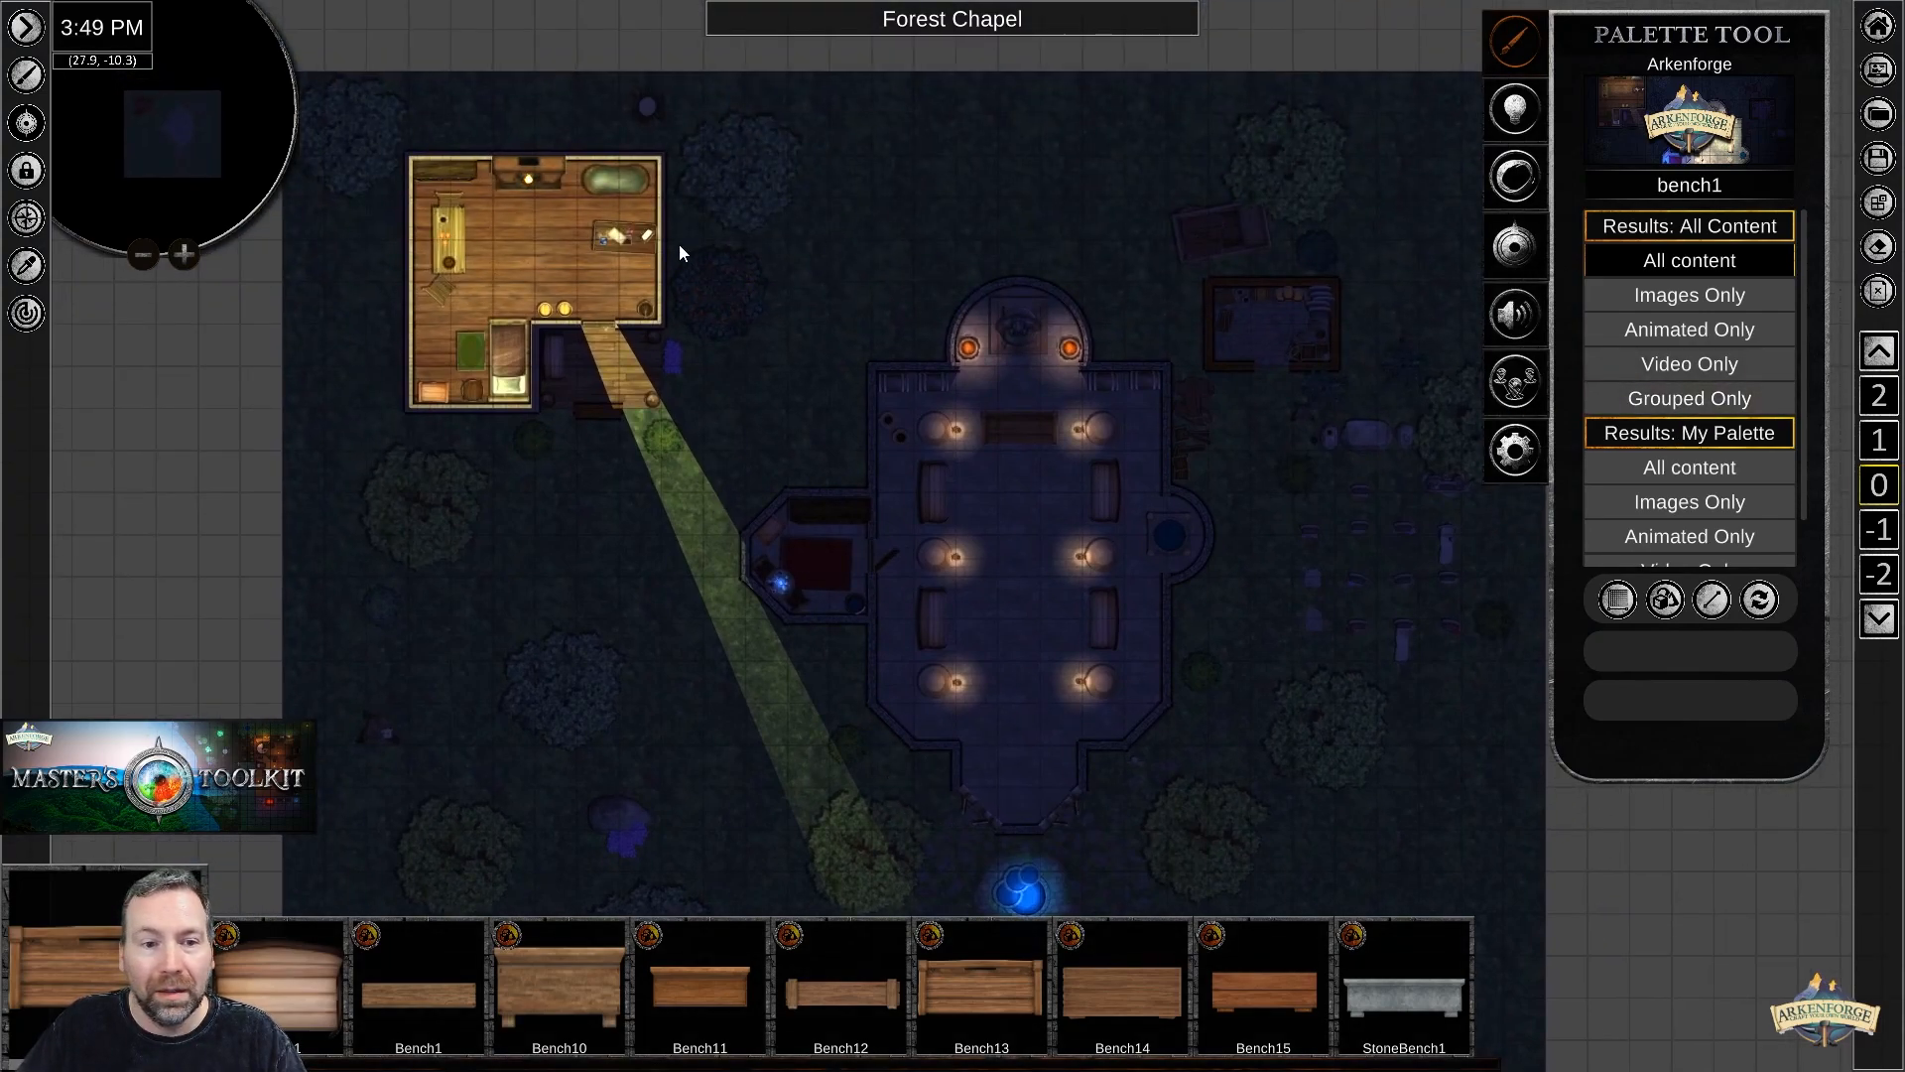
Select the grass ground tile covering the whole map and open its contextual options.
{"action": "right_click", "coordinate": [877, 324]}
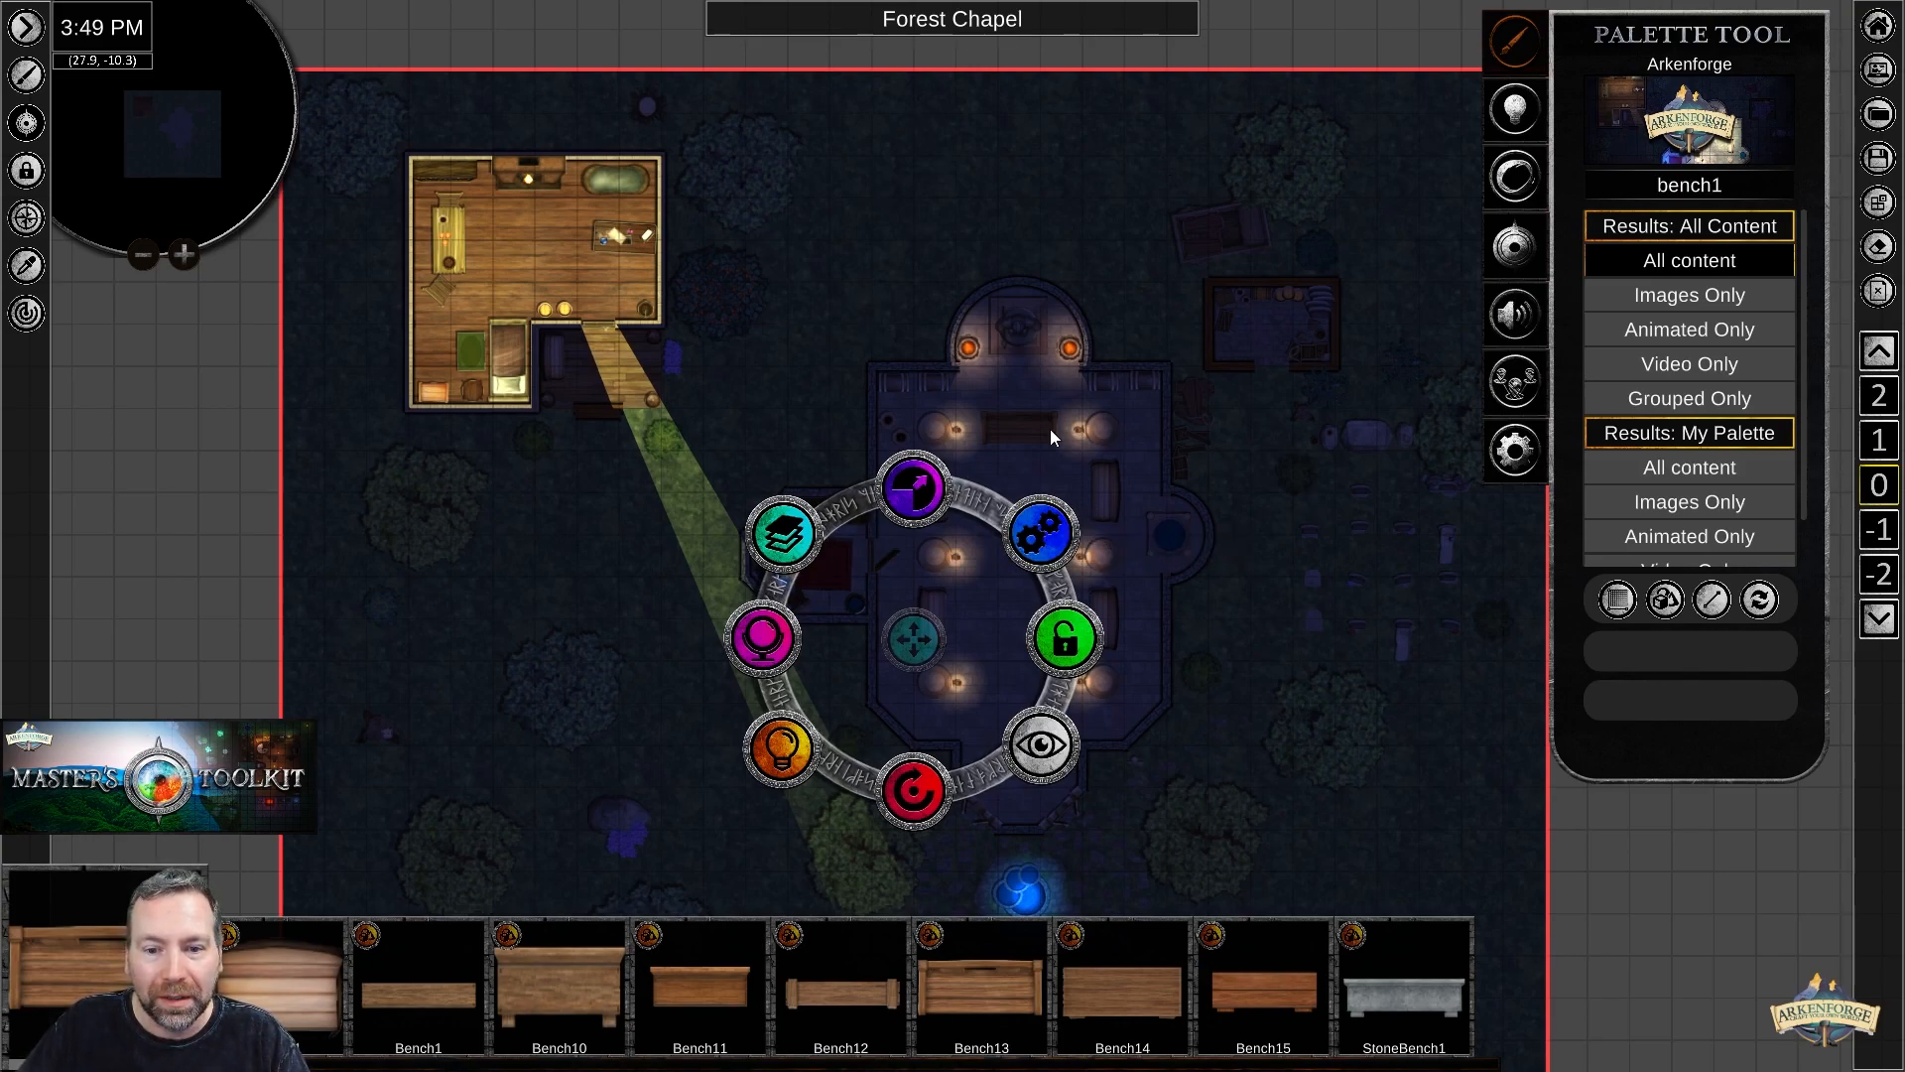
{"action": "left_click", "coordinate": [1040, 532]}
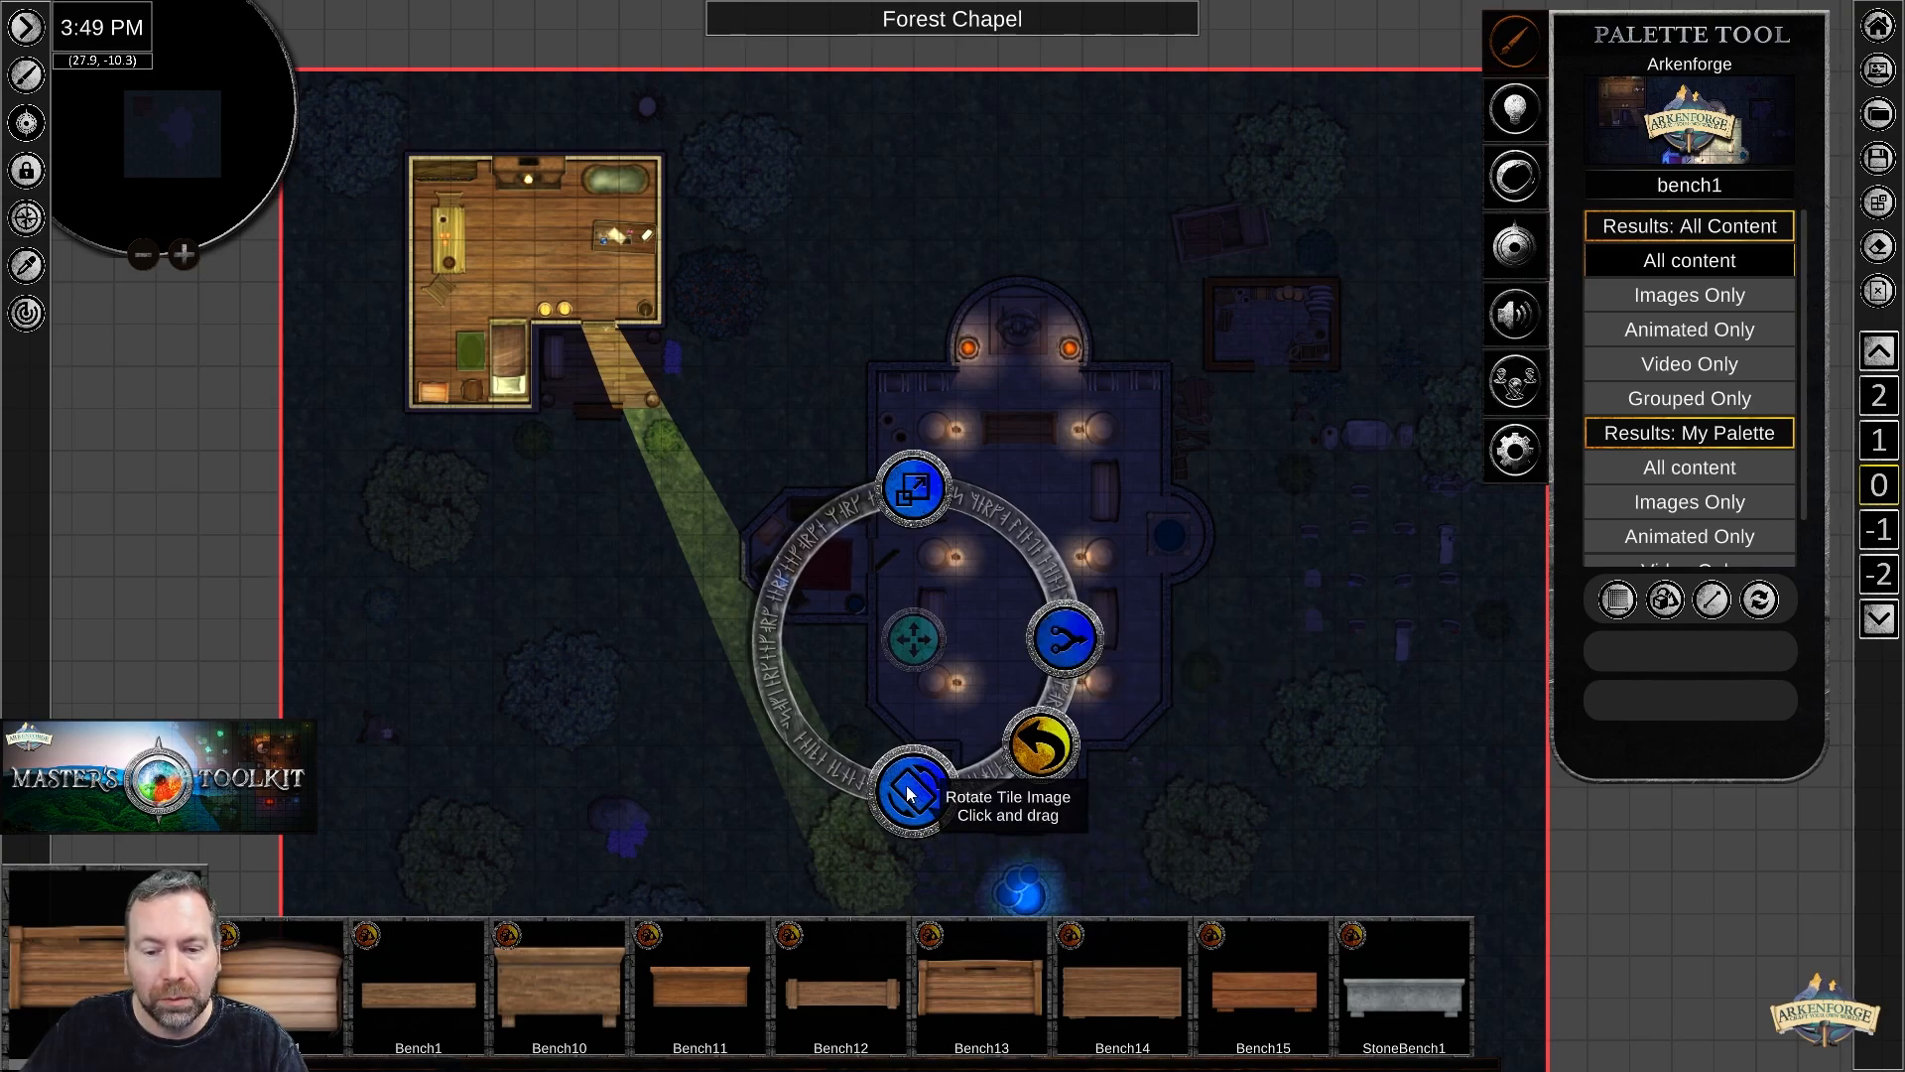
{"action": "middle_click_drag", "start_coordinate": [1160, 733], "coordinate": [1174, 536]}
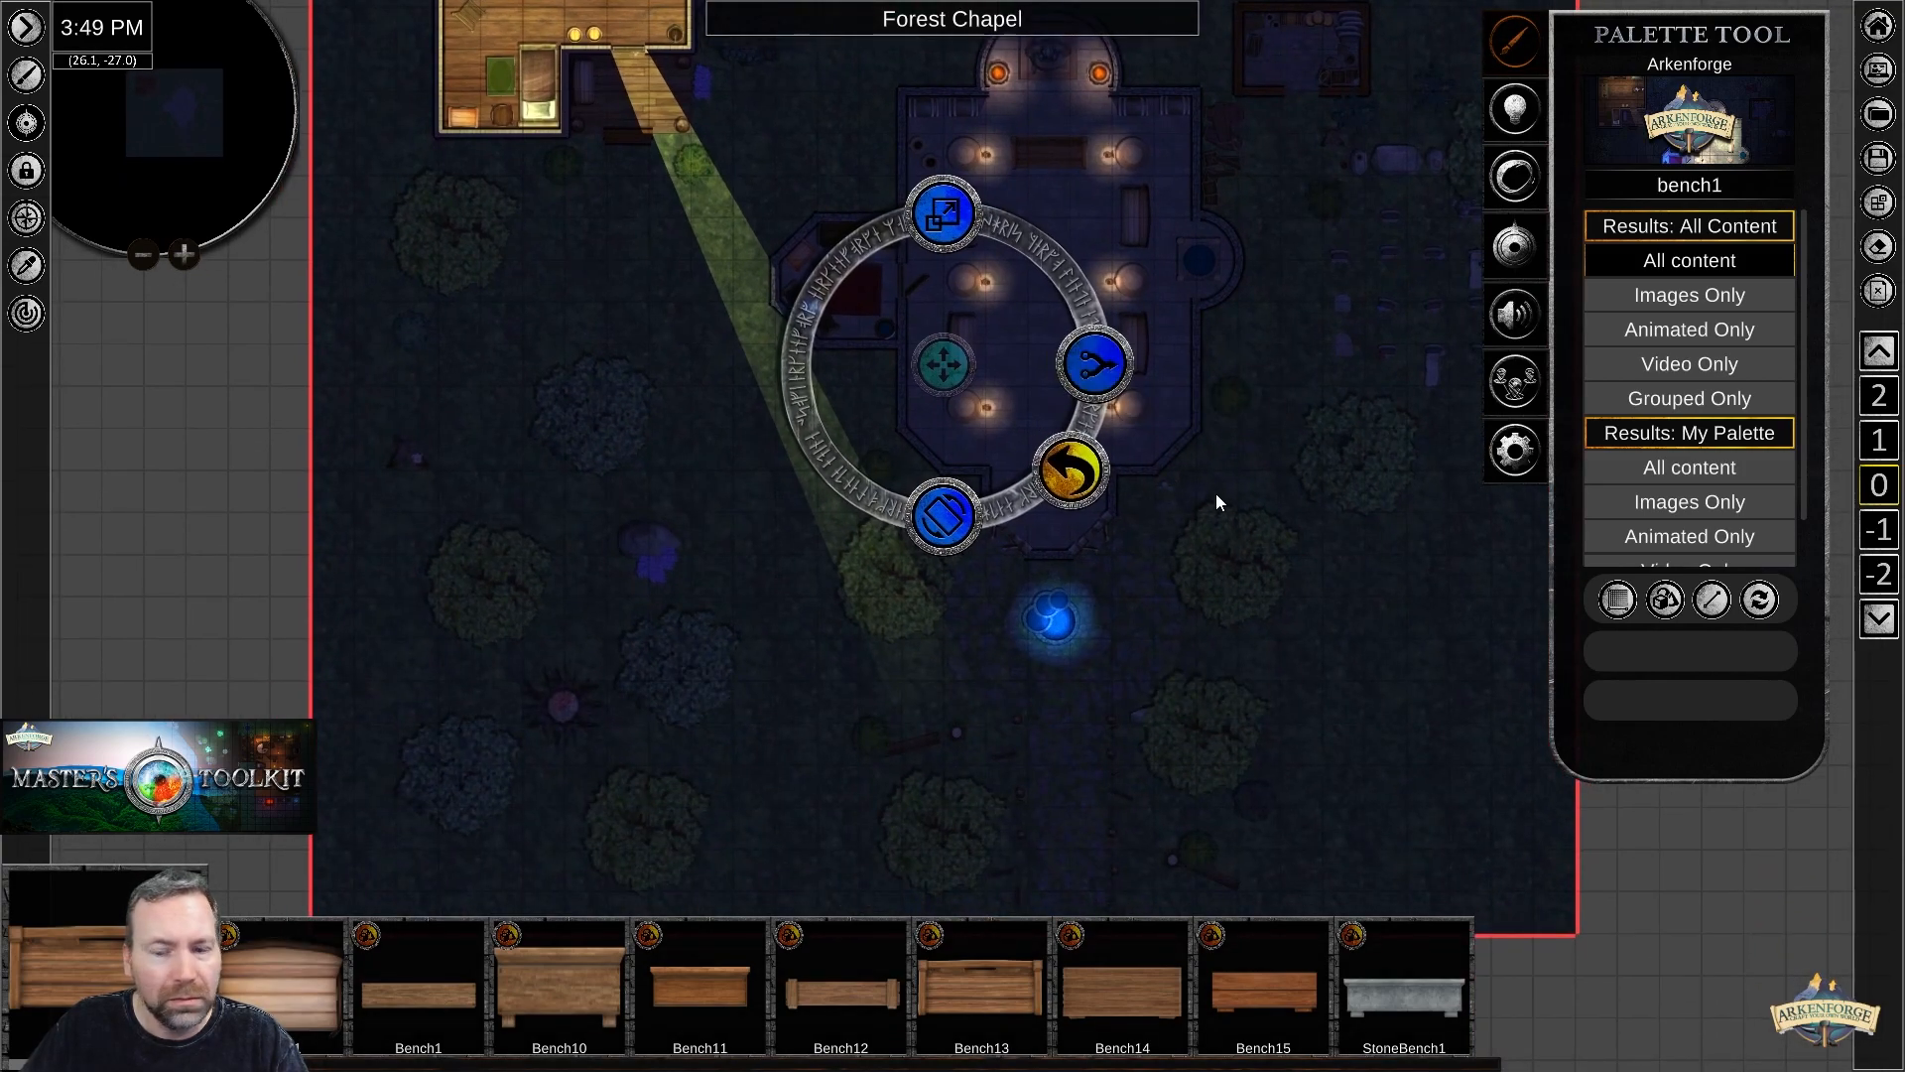
{"action": "mouse_move", "coordinate": [1199, 539]}
{"action": "middle_mouse_down"}
{"action": "mouse_move", "coordinate": [1248, 521]}
{"action": "mouse_move", "coordinate": [1197, 539]}
{"action": "middle_mouse_up"}
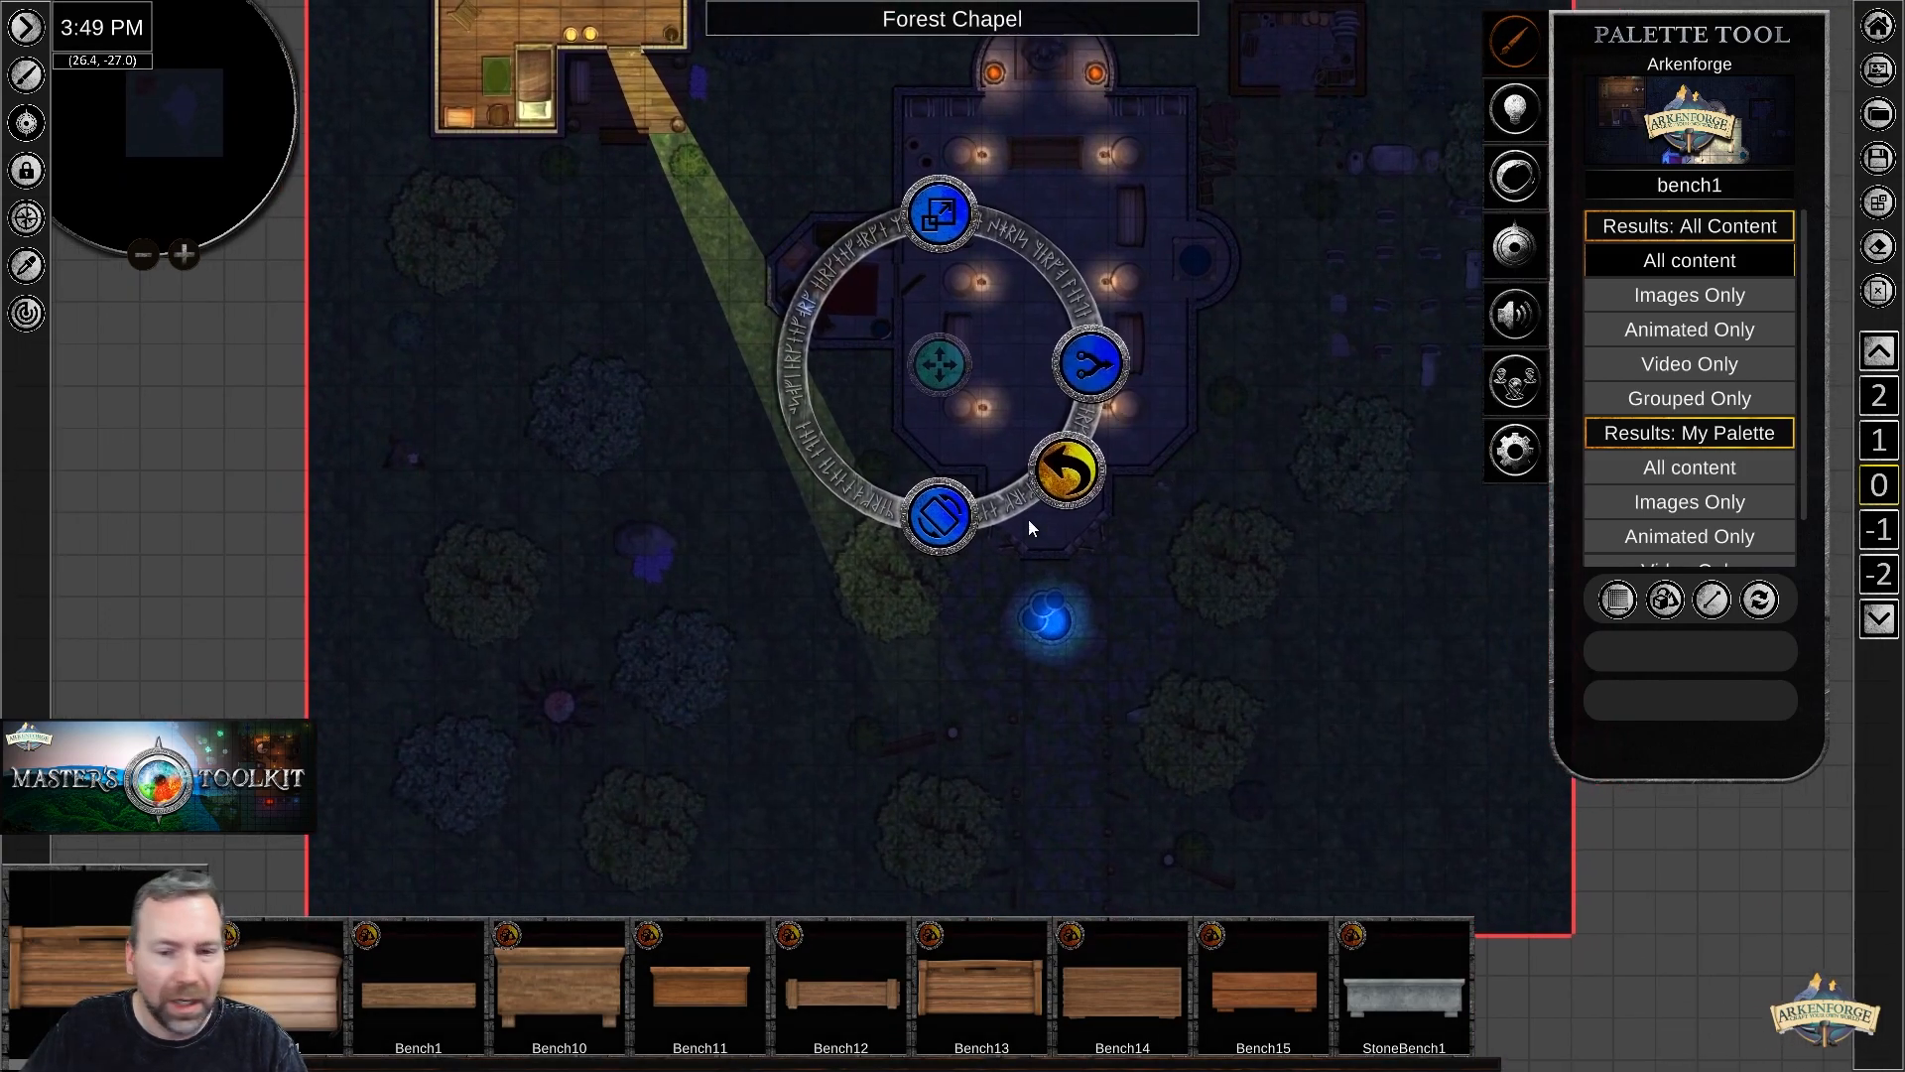
Select the chapel's cobblestone floor tile and examine its stone texture along the length of the hall.
{"action": "left_click", "coordinate": [1022, 387]}
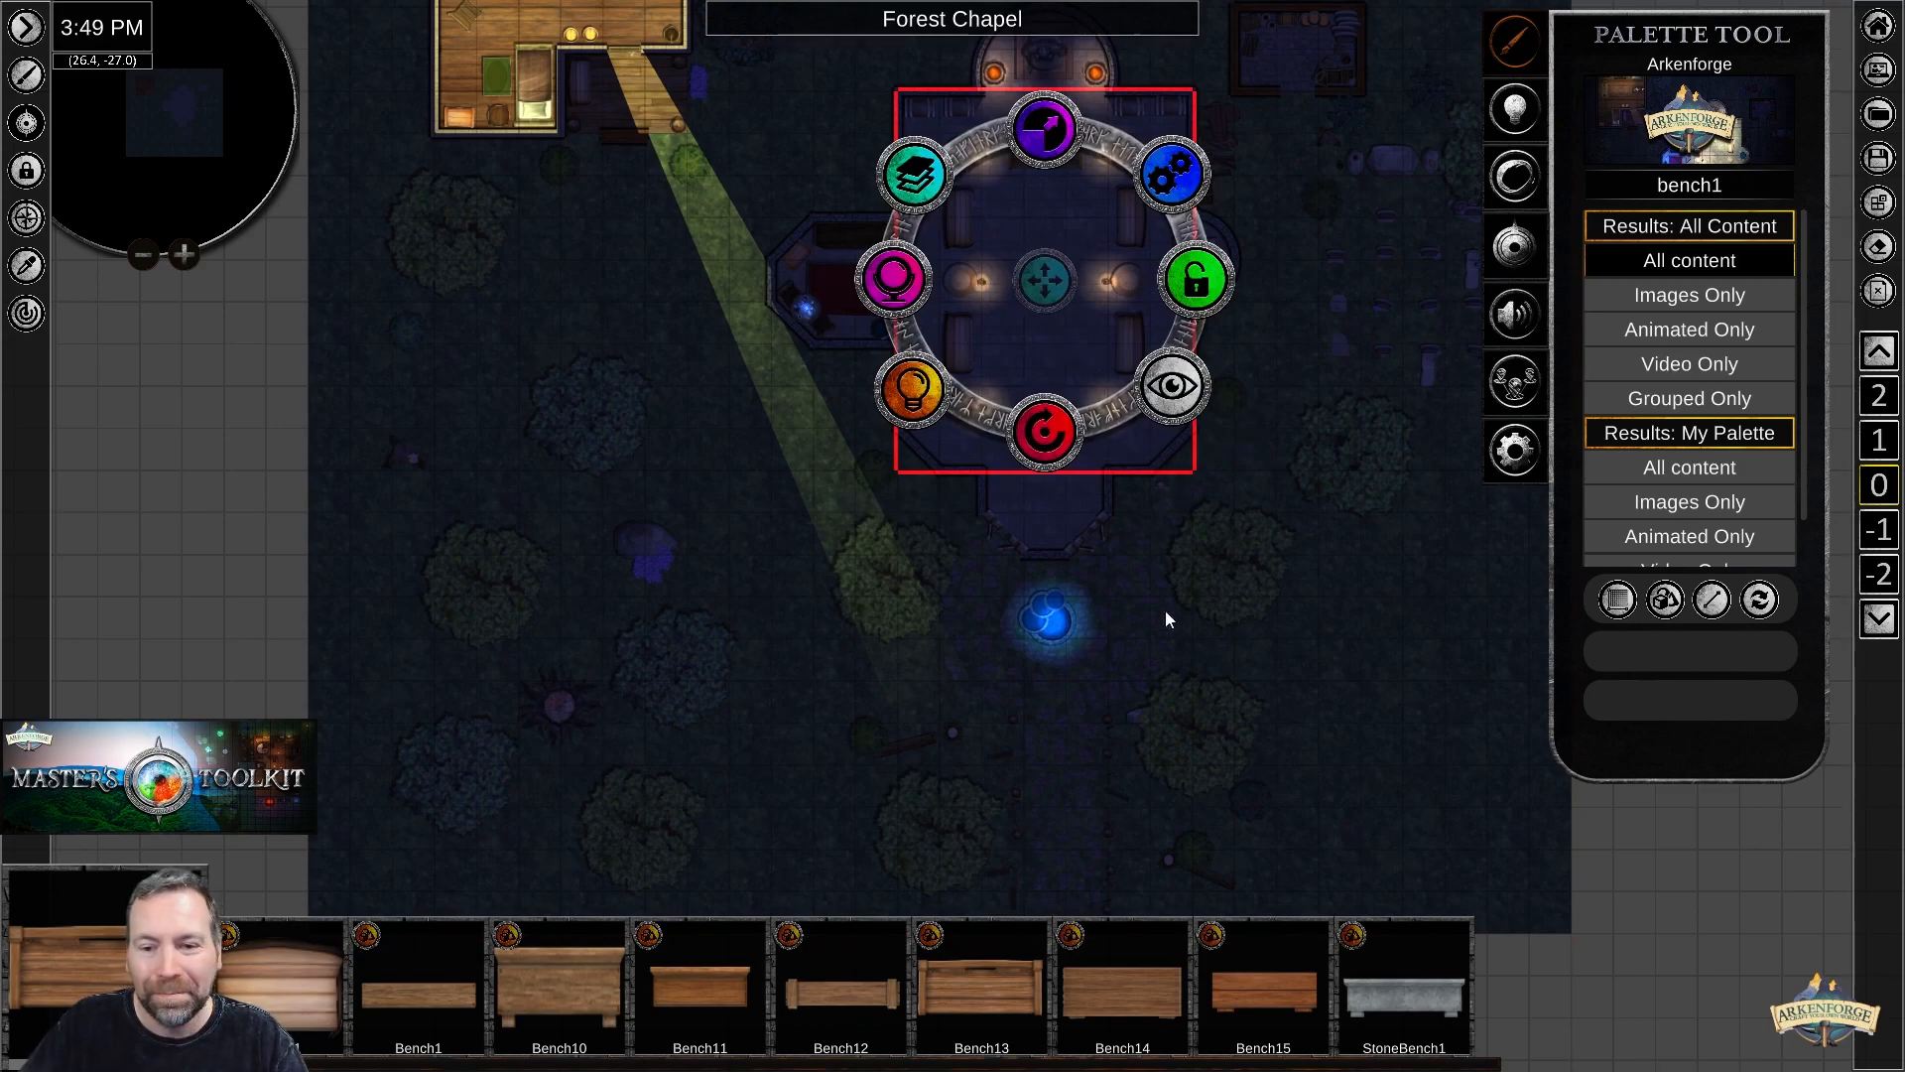
{"action": "scroll", "coordinate": [1135, 595], "scroll_direction": "up", "scroll_amount": 6}
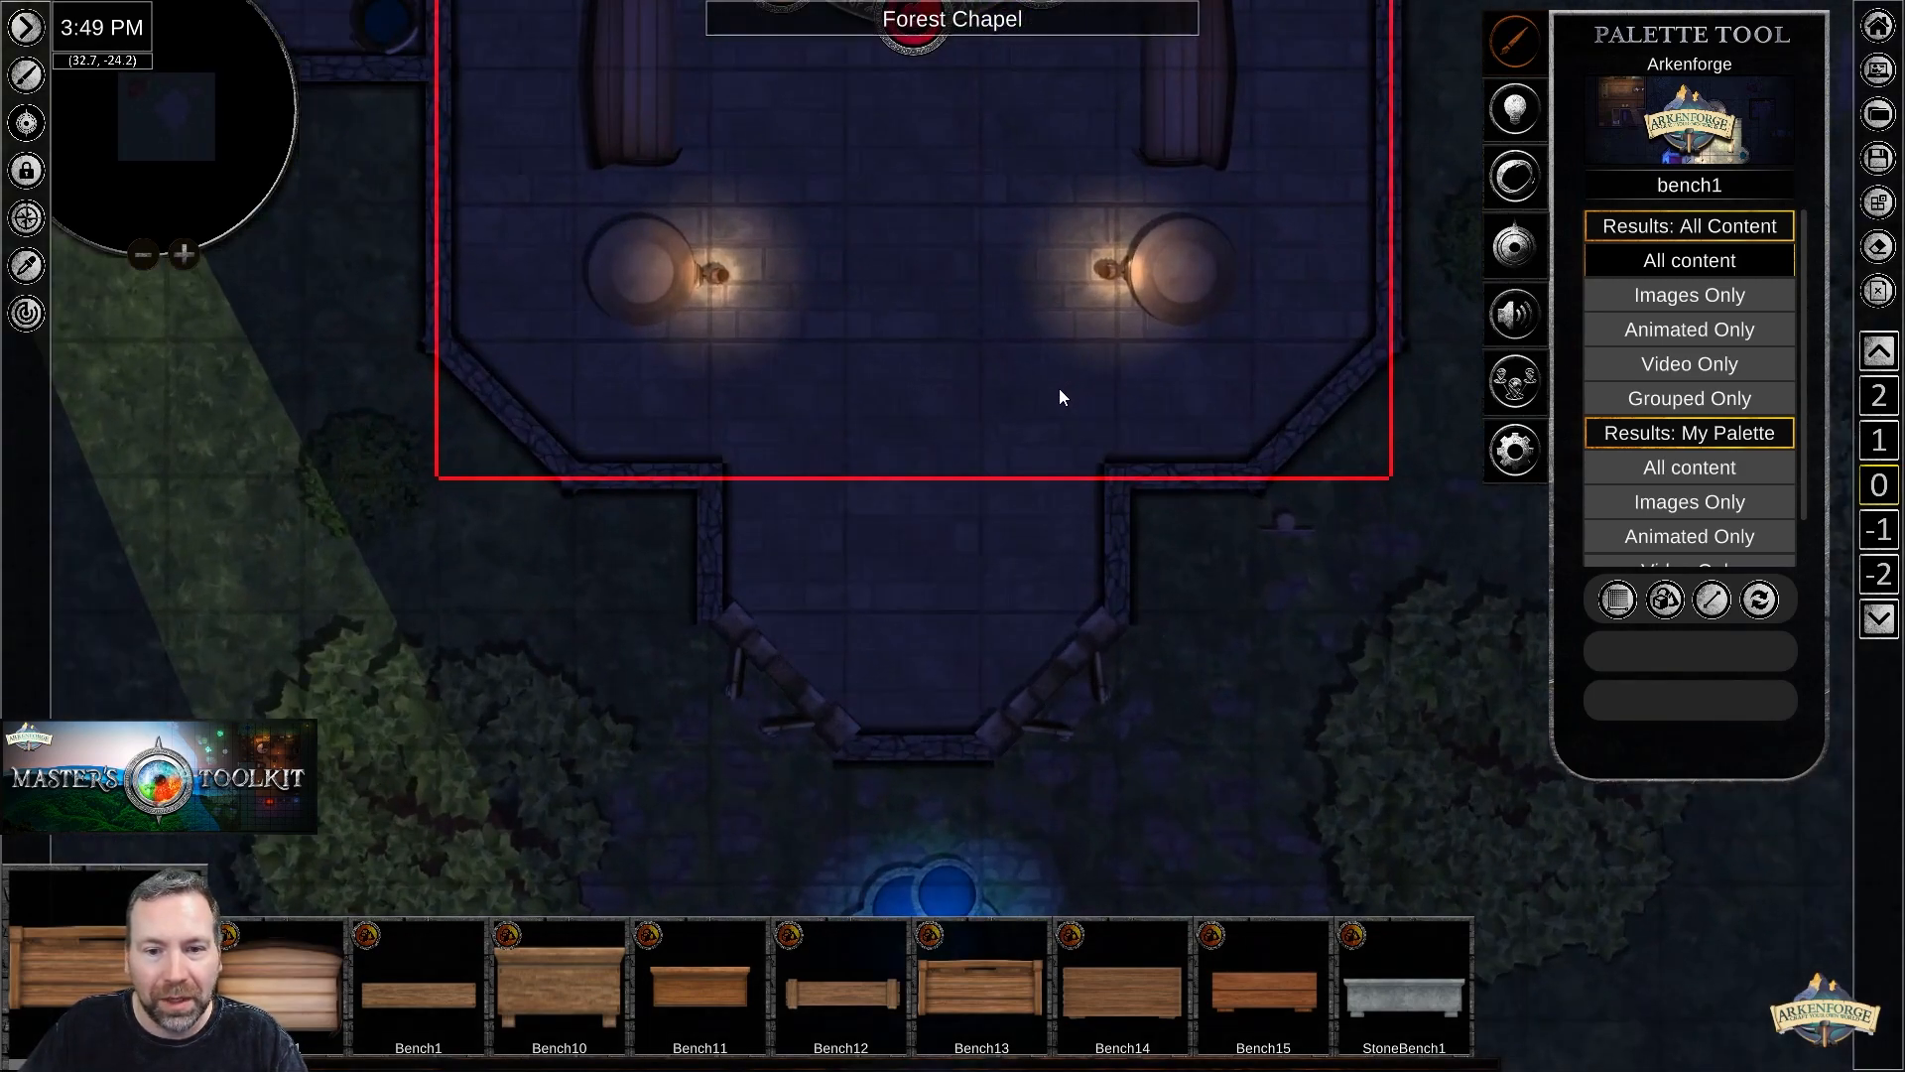
{"action": "scroll", "coordinate": [1060, 397], "scroll_direction": "up", "scroll_amount": 3}
{"action": "middle_click_drag", "start_coordinate": [907, 226], "coordinate": [965, 510]}
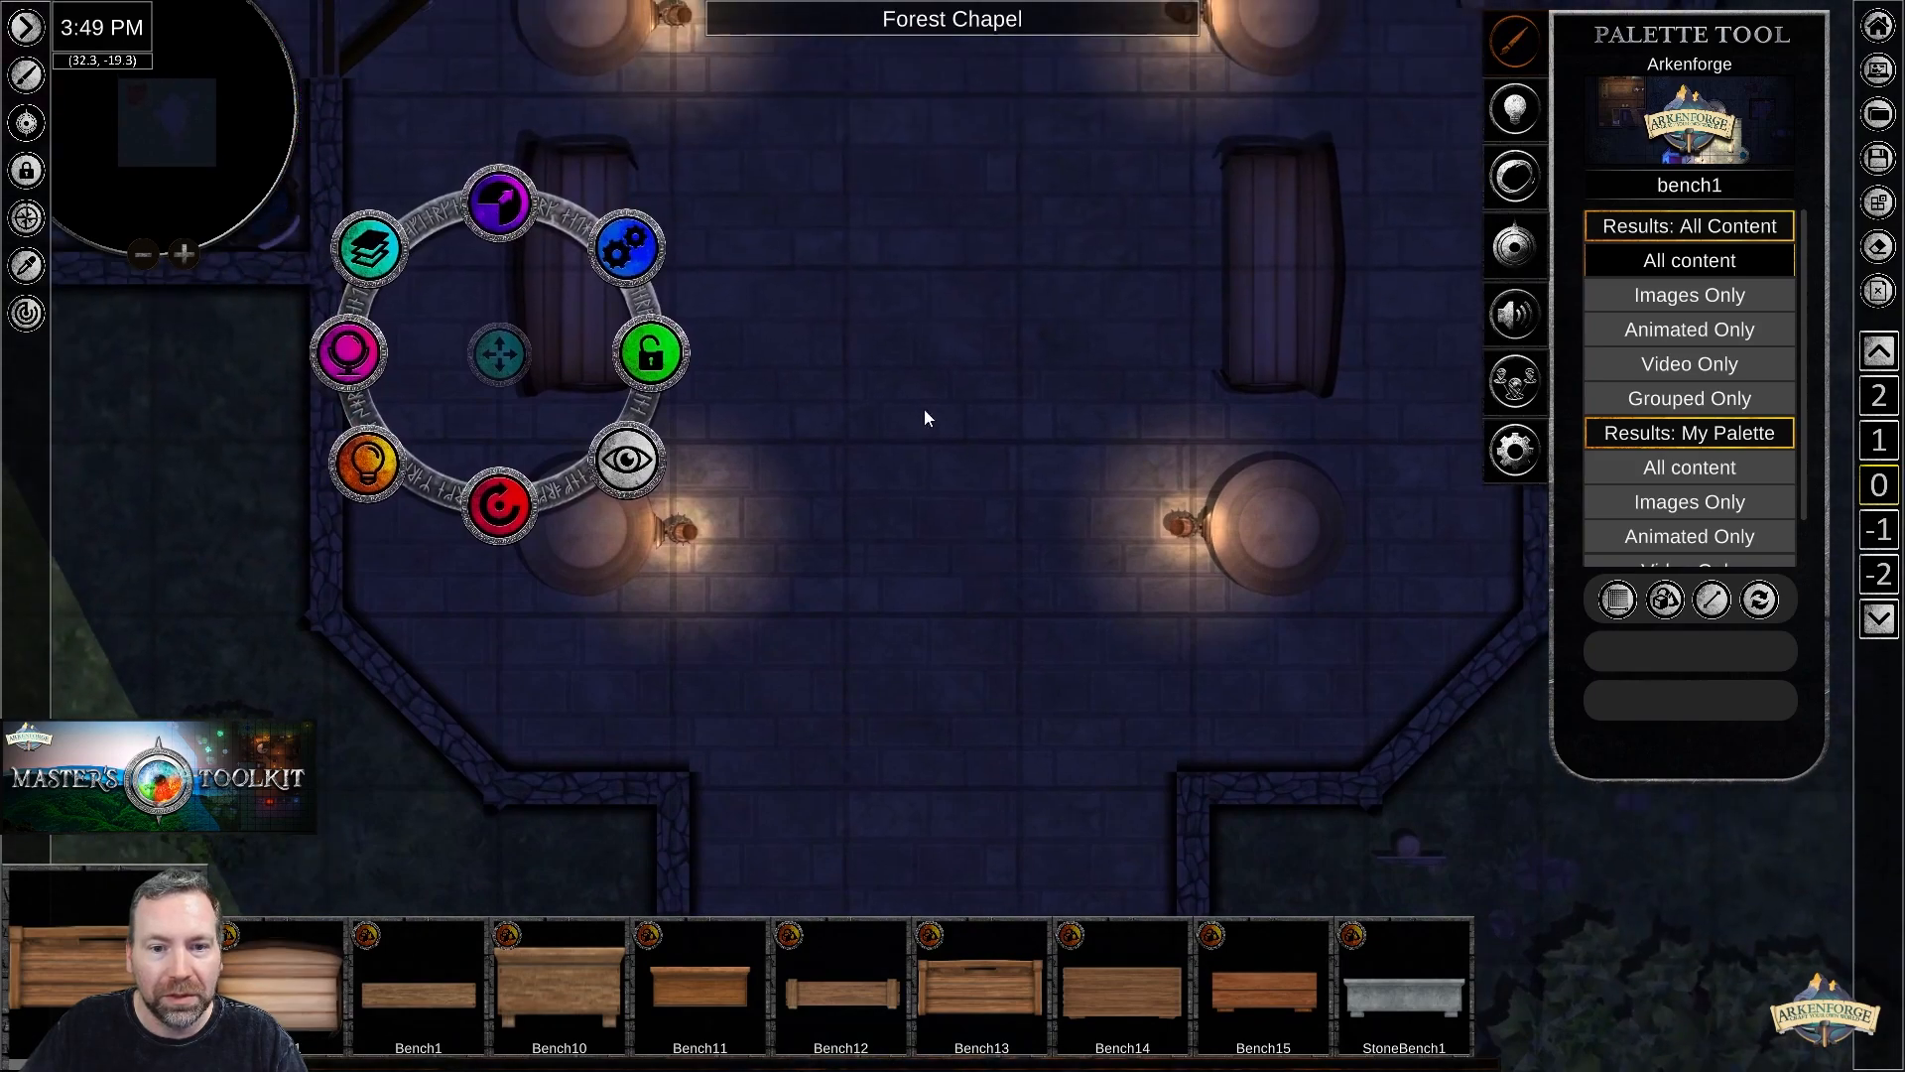
{"action": "middle_click_drag", "start_coordinate": [947, 305], "coordinate": [944, 733]}
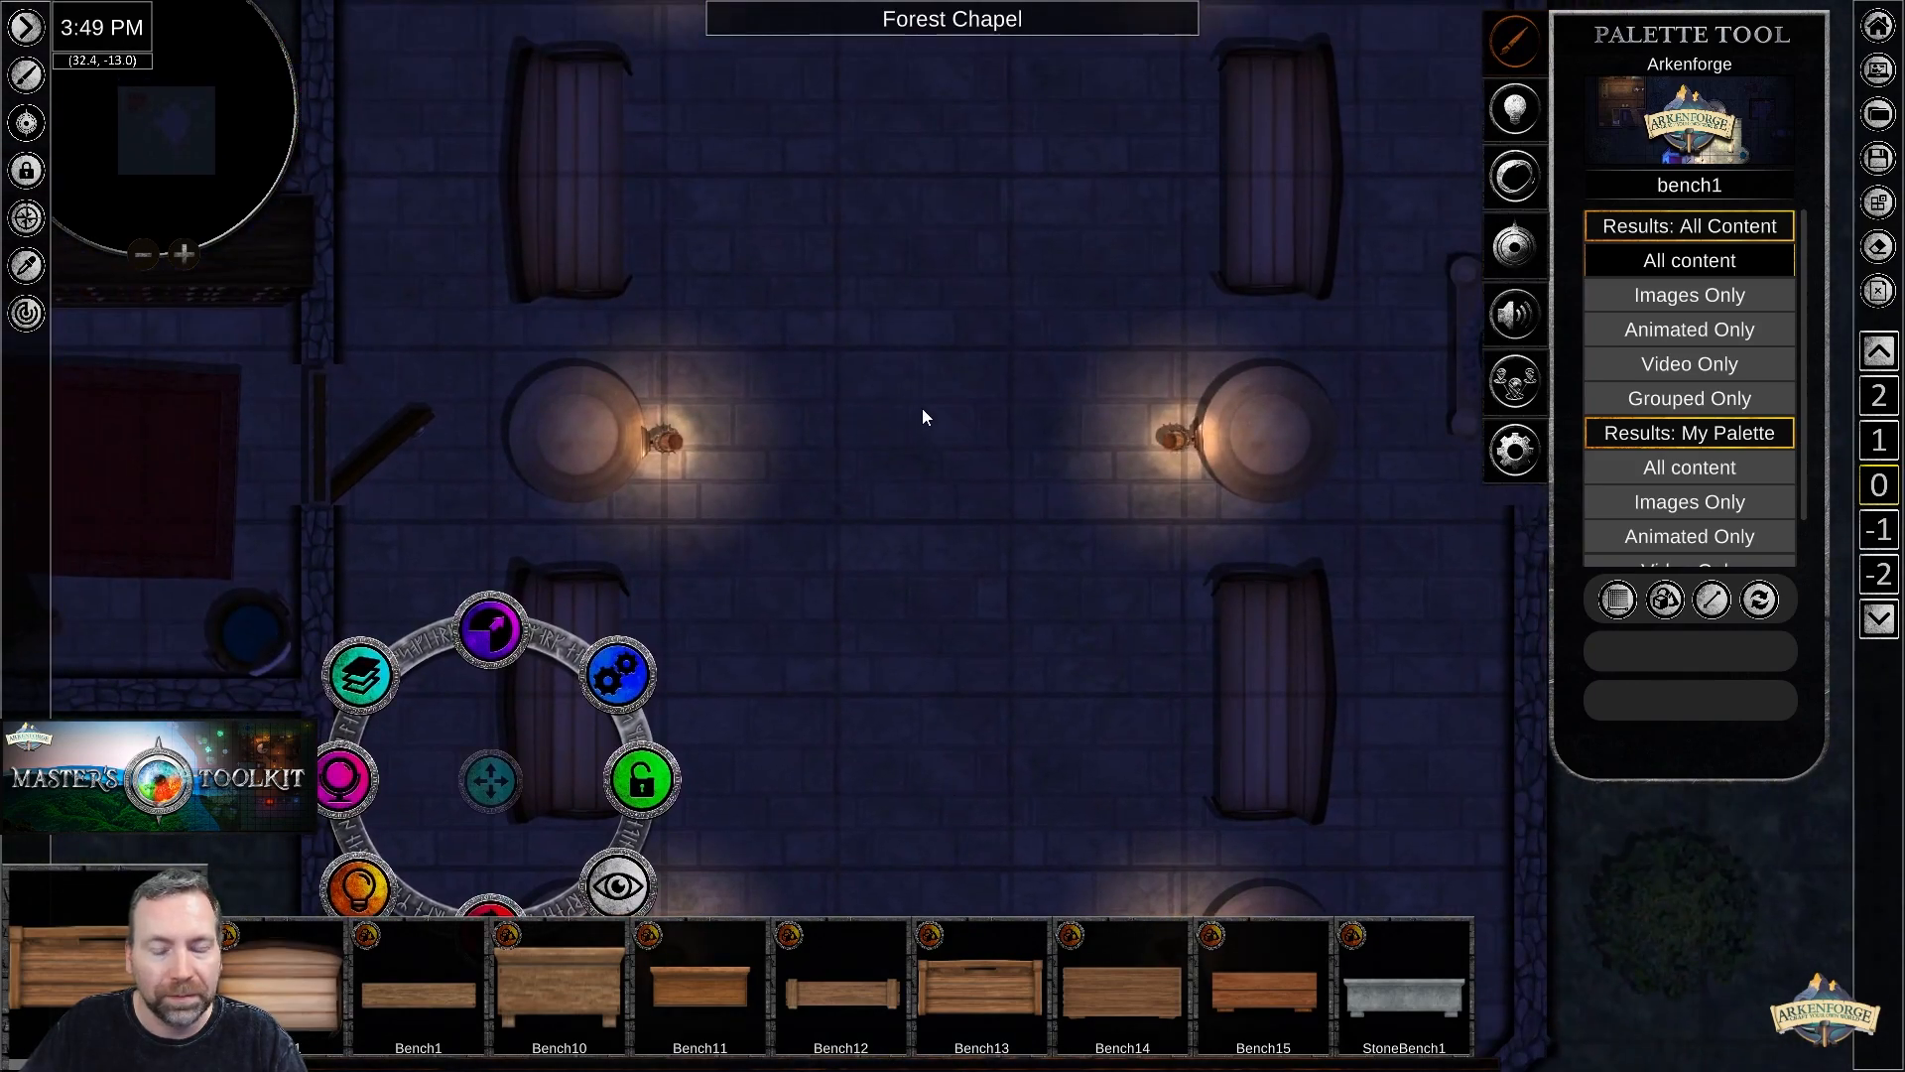
{"action": "middle_click_drag", "start_coordinate": [921, 401], "coordinate": [966, 561]}
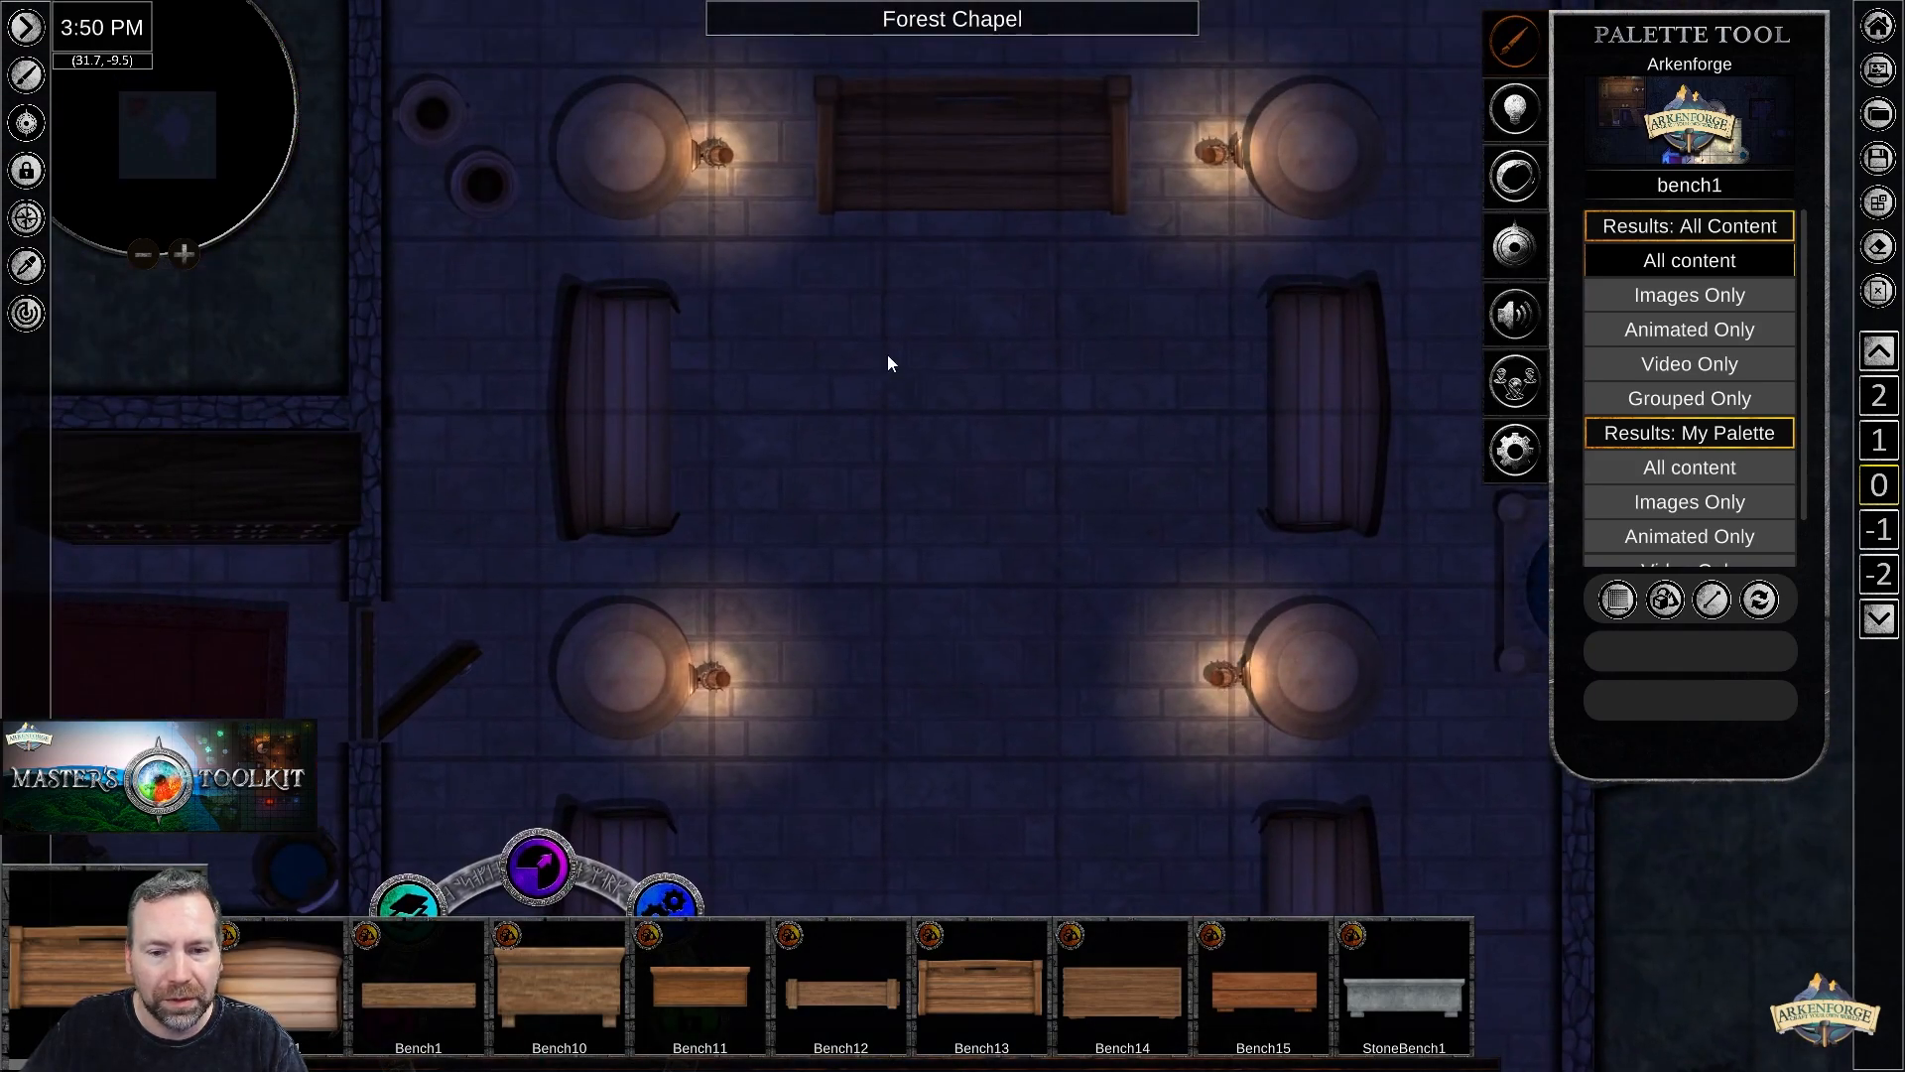
{"action": "middle_click_drag", "start_coordinate": [887, 354], "coordinate": [883, 466]}
{"action": "scroll", "coordinate": [1023, 460], "scroll_direction": "down", "scroll_amount": 5}
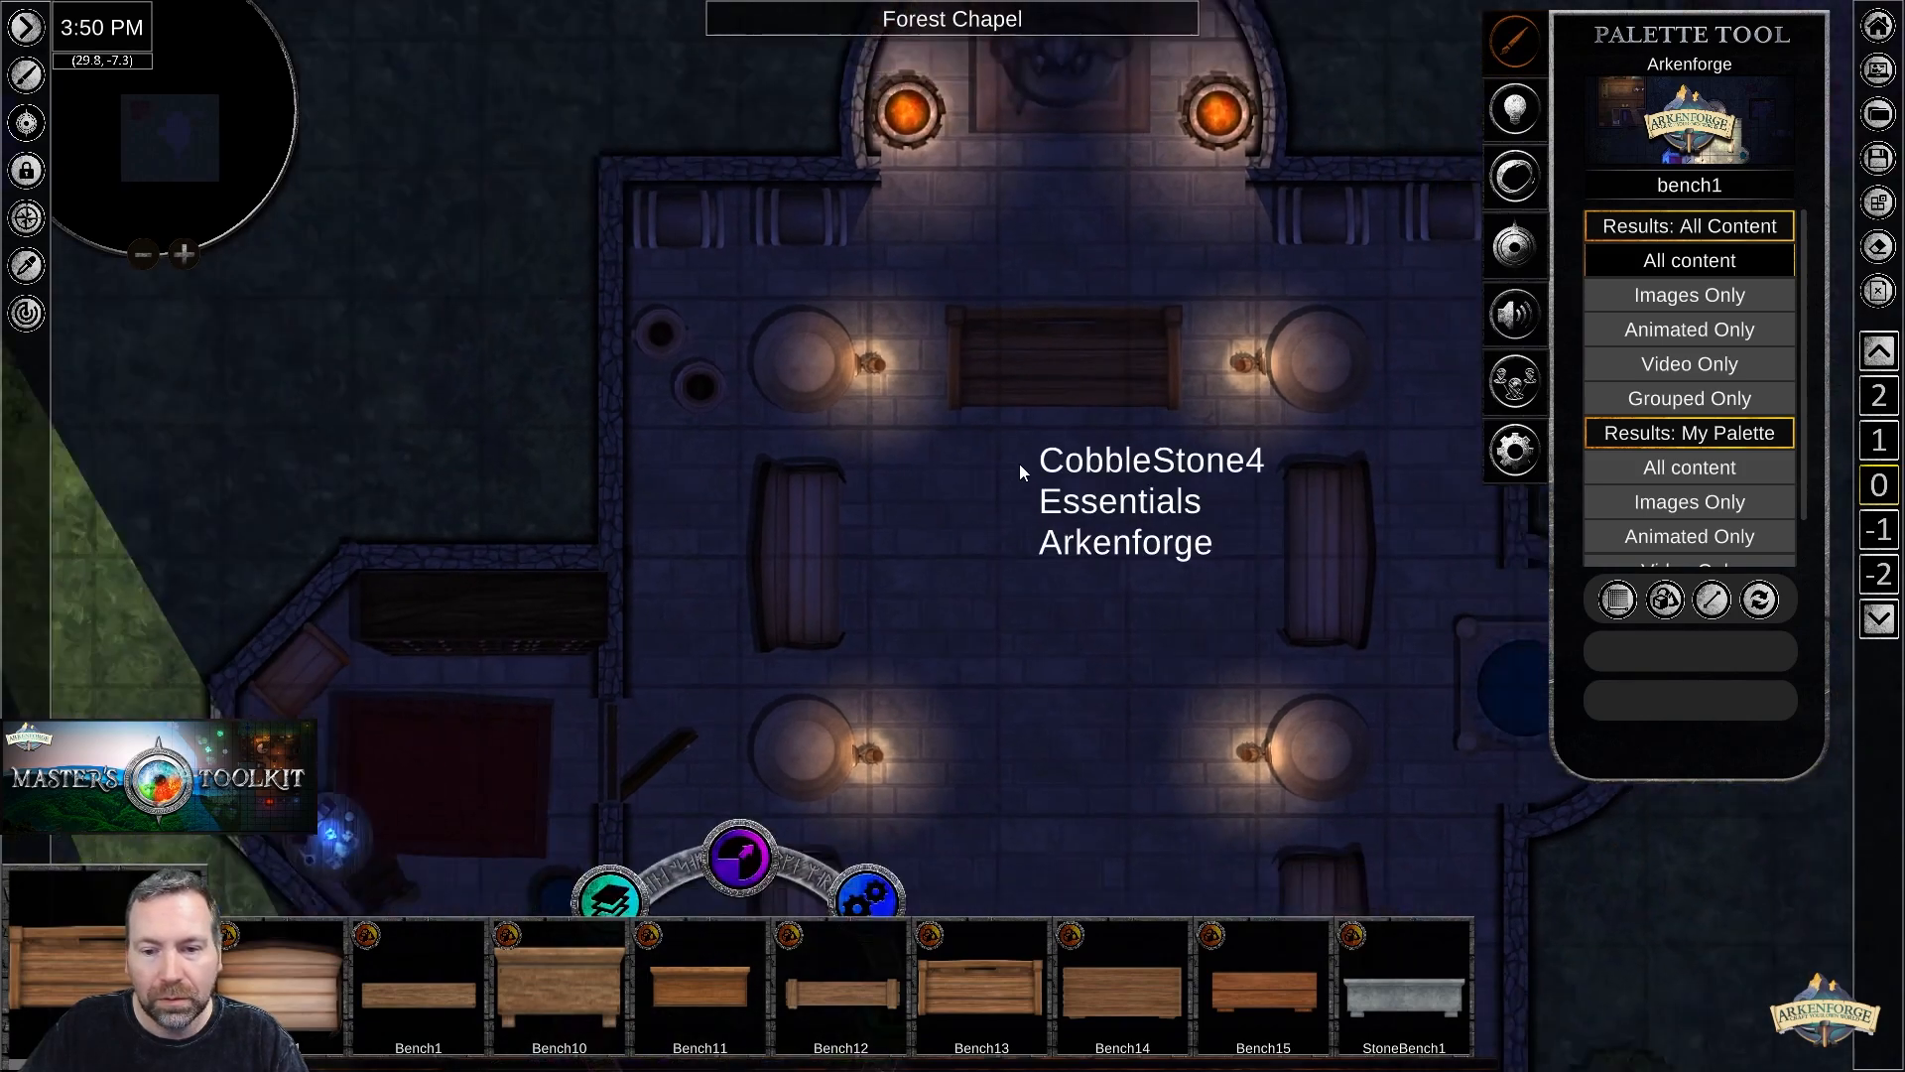
{"action": "middle_click_drag", "start_coordinate": [1065, 496], "coordinate": [1108, 335]}
{"action": "middle_click_drag", "start_coordinate": [1106, 675], "coordinate": [1139, 437]}
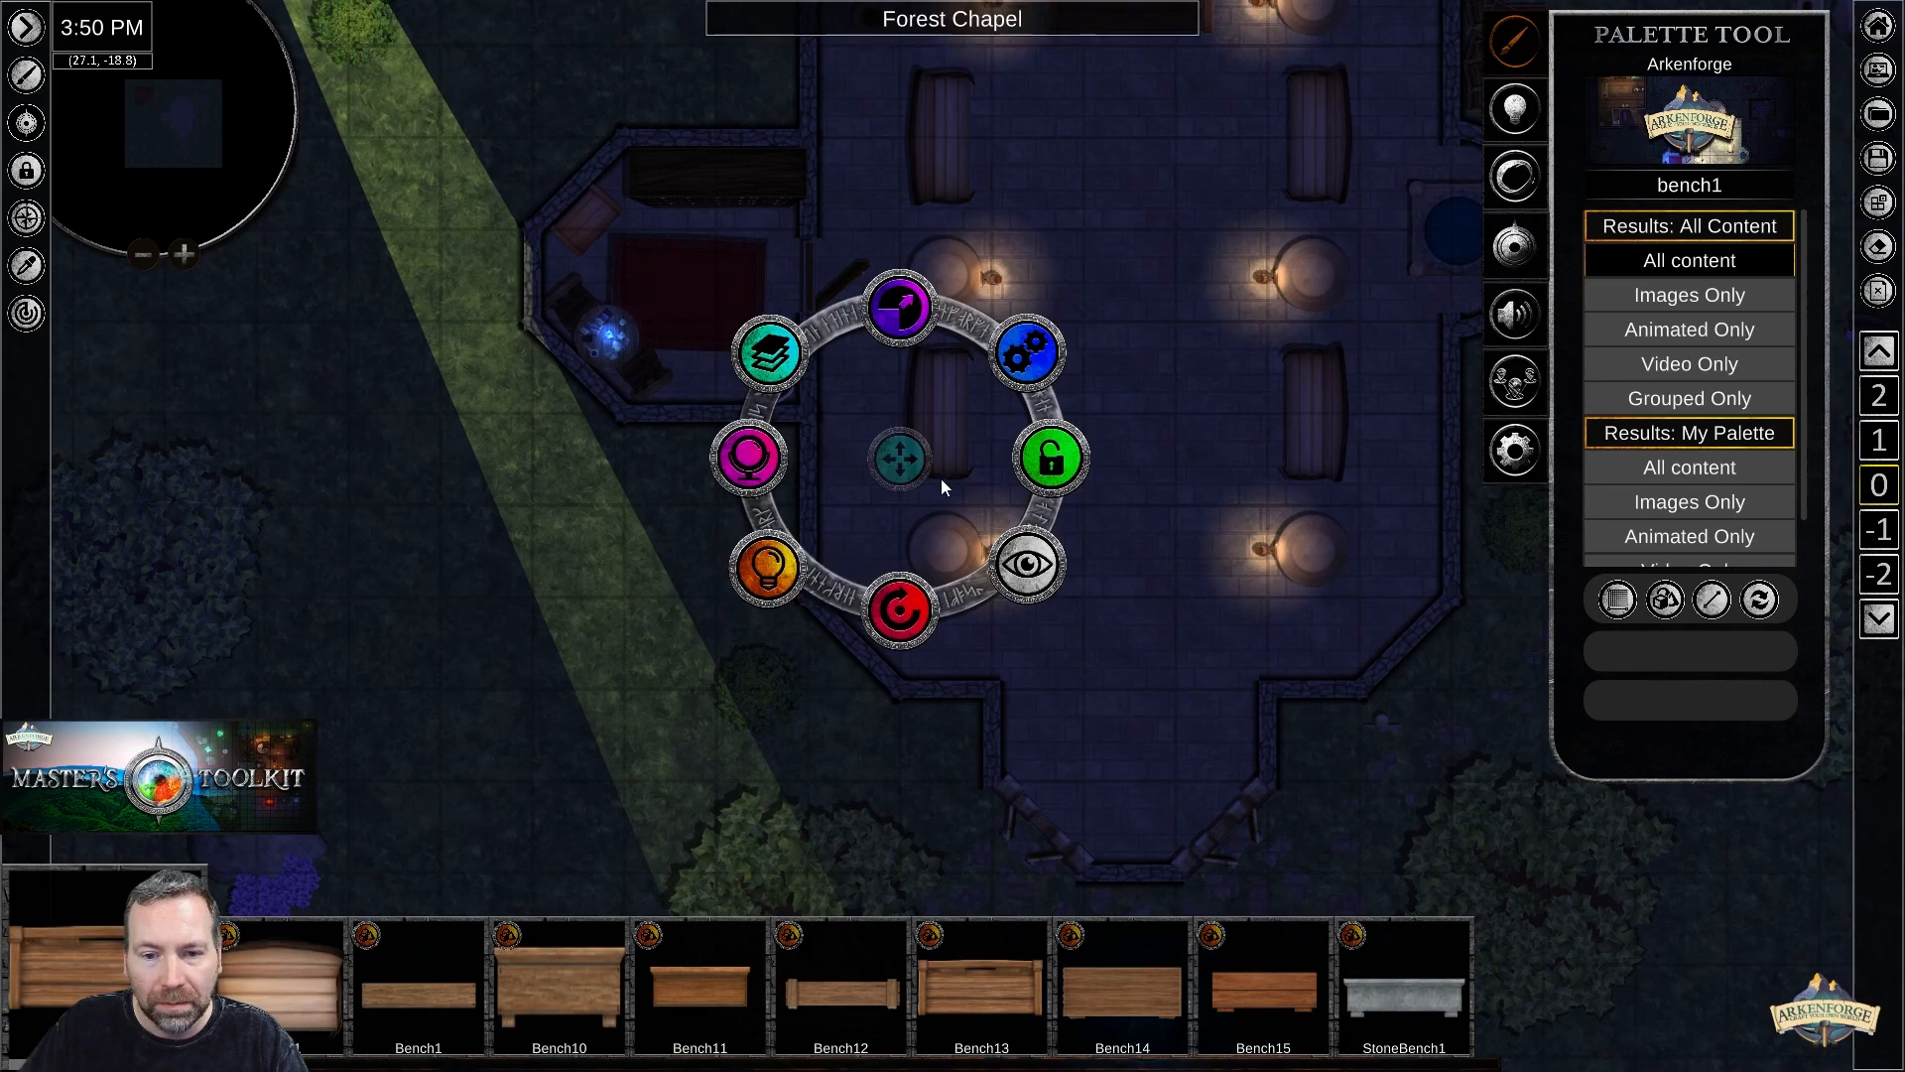
Select the chapel hall's large floor tile and open its contextual options.
{"action": "left_click", "coordinate": [1164, 449]}
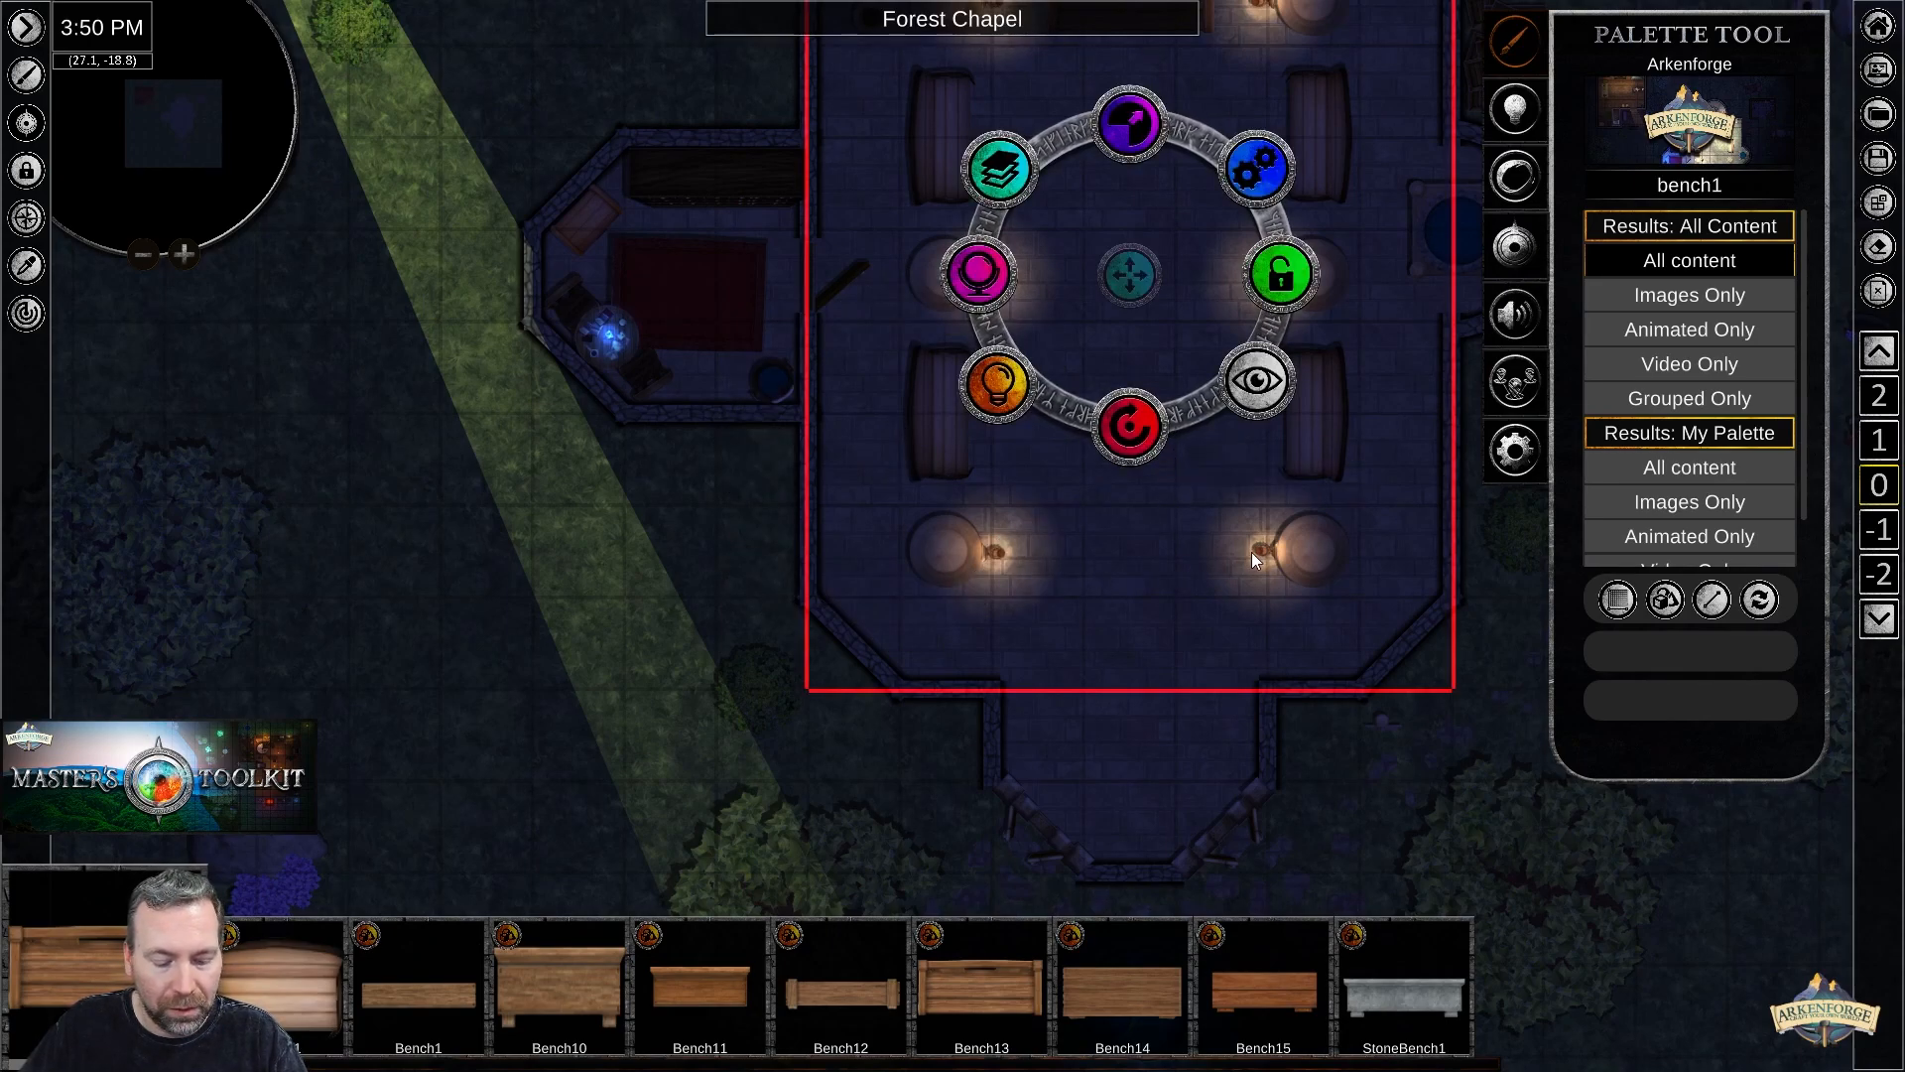
{"action": "left_click", "coordinate": [1125, 551]}
{"action": "left_click", "coordinate": [1179, 321]}
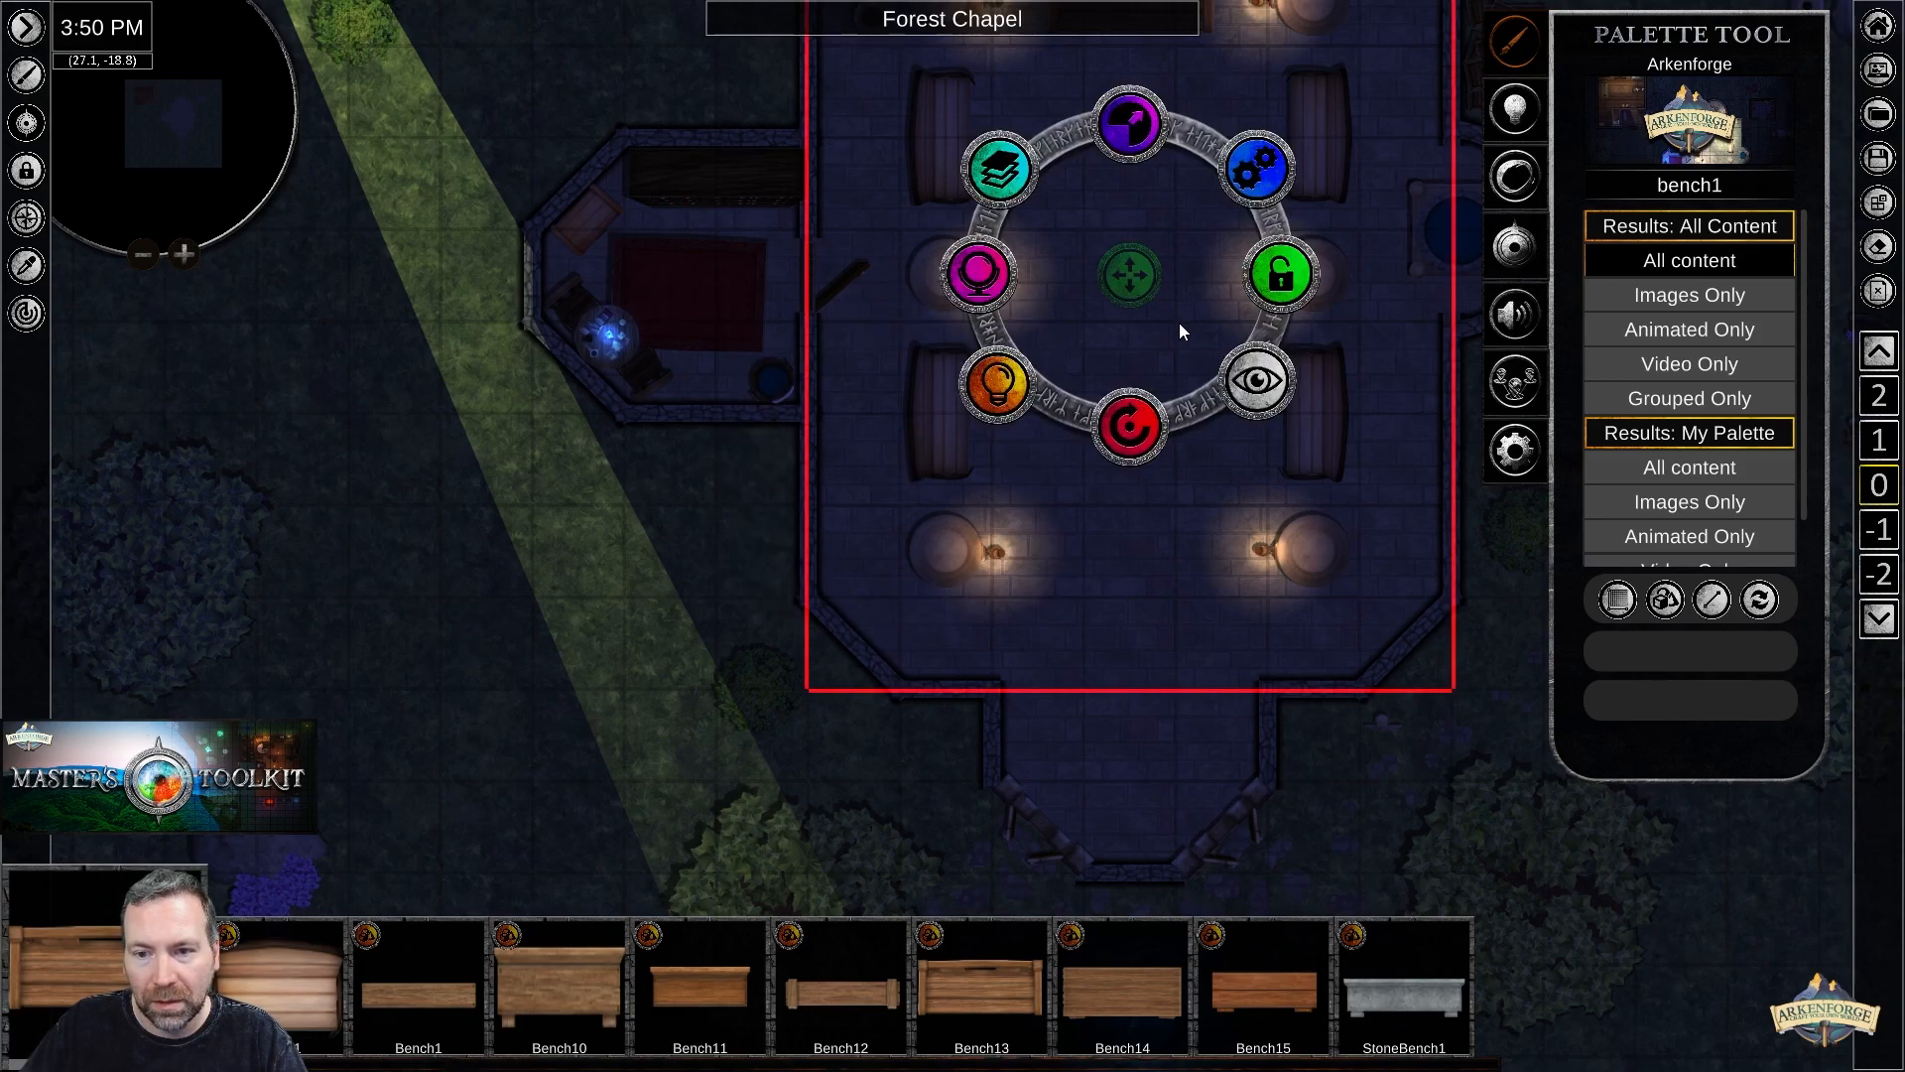
{"action": "right_click_drag", "start_coordinate": [1211, 401], "coordinate": [903, 180]}
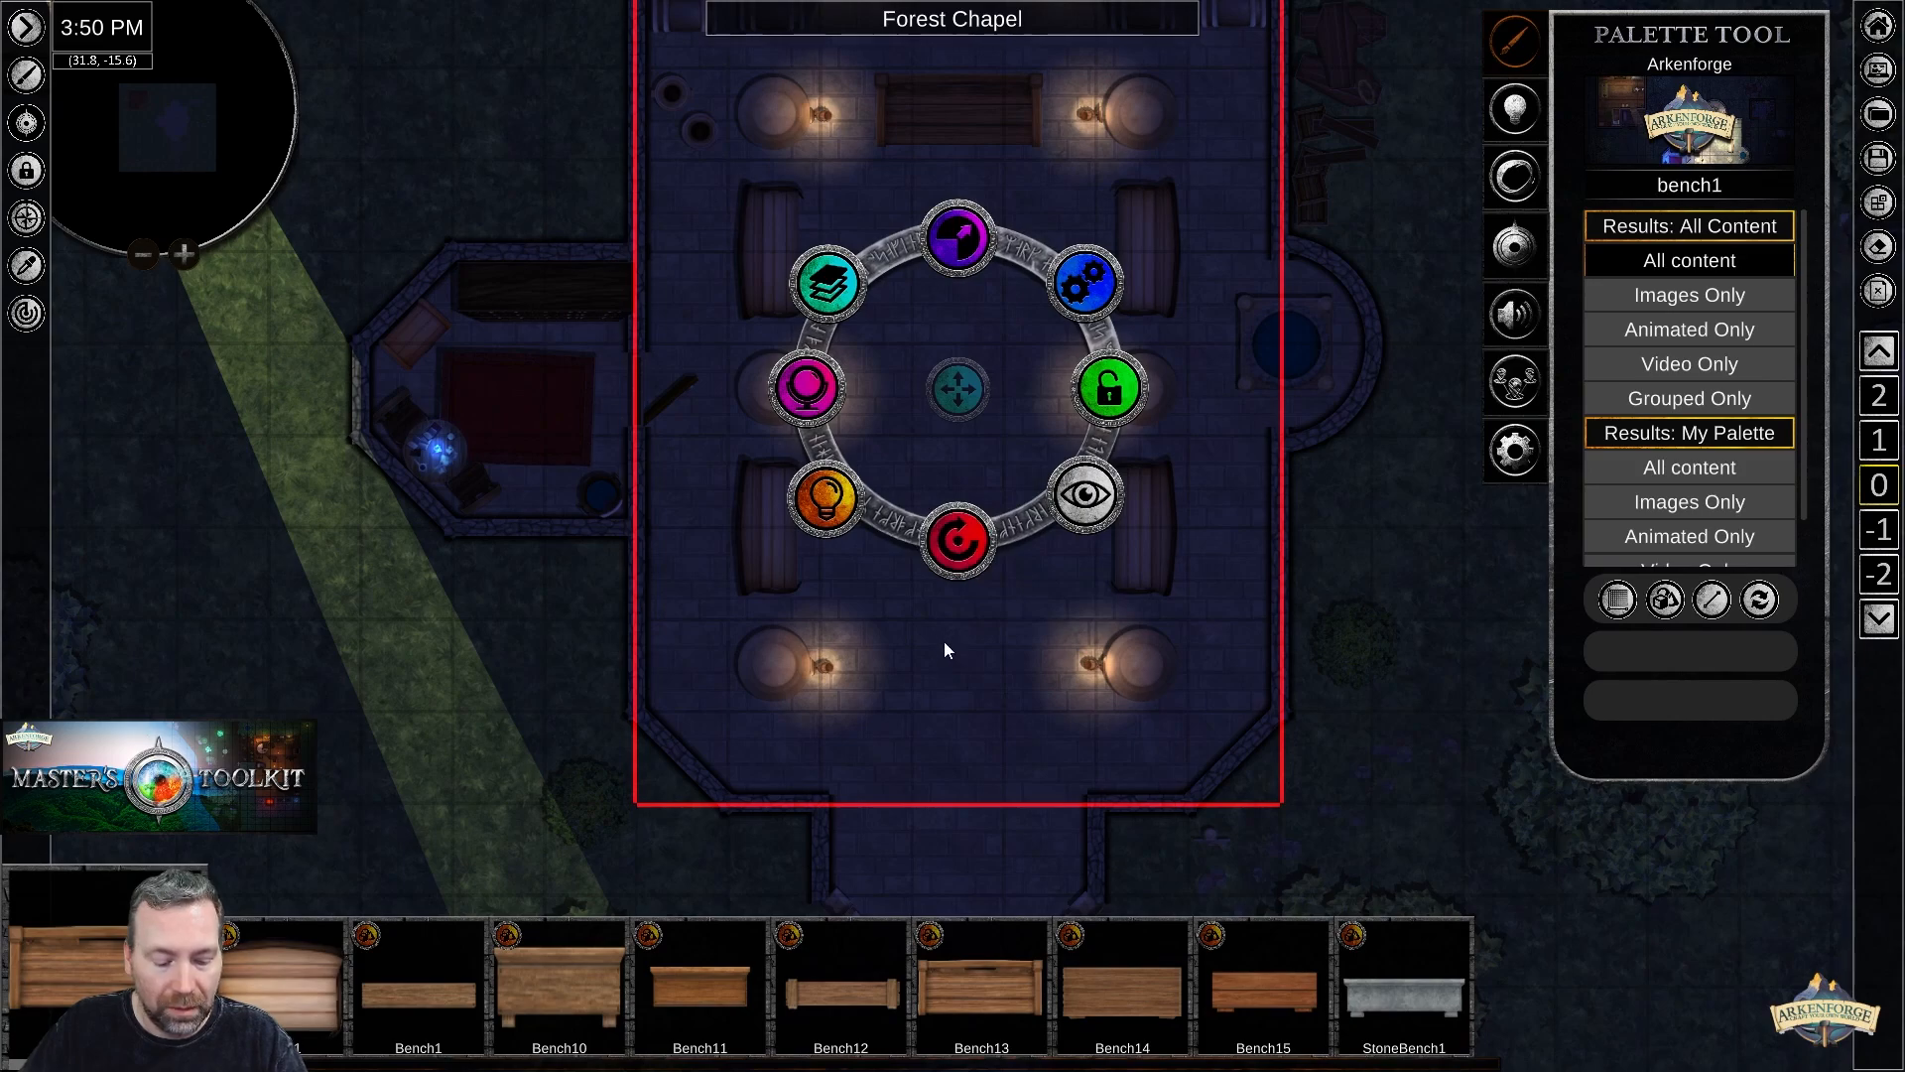
Clear the palette search and place two MossyStoneBrickTile pieces from Floor > Bricks side by side on the empty grid east of the map.
{"action": "scroll", "coordinate": [938, 640], "scroll_direction": "down", "scroll_amount": 2}
{"action": "scroll", "coordinate": [813, 674], "scroll_direction": "down", "scroll_amount": 4}
{"action": "right_click_drag", "start_coordinate": [1258, 663], "coordinate": [625, 500]}
{"action": "left_click", "coordinate": [1722, 175]}
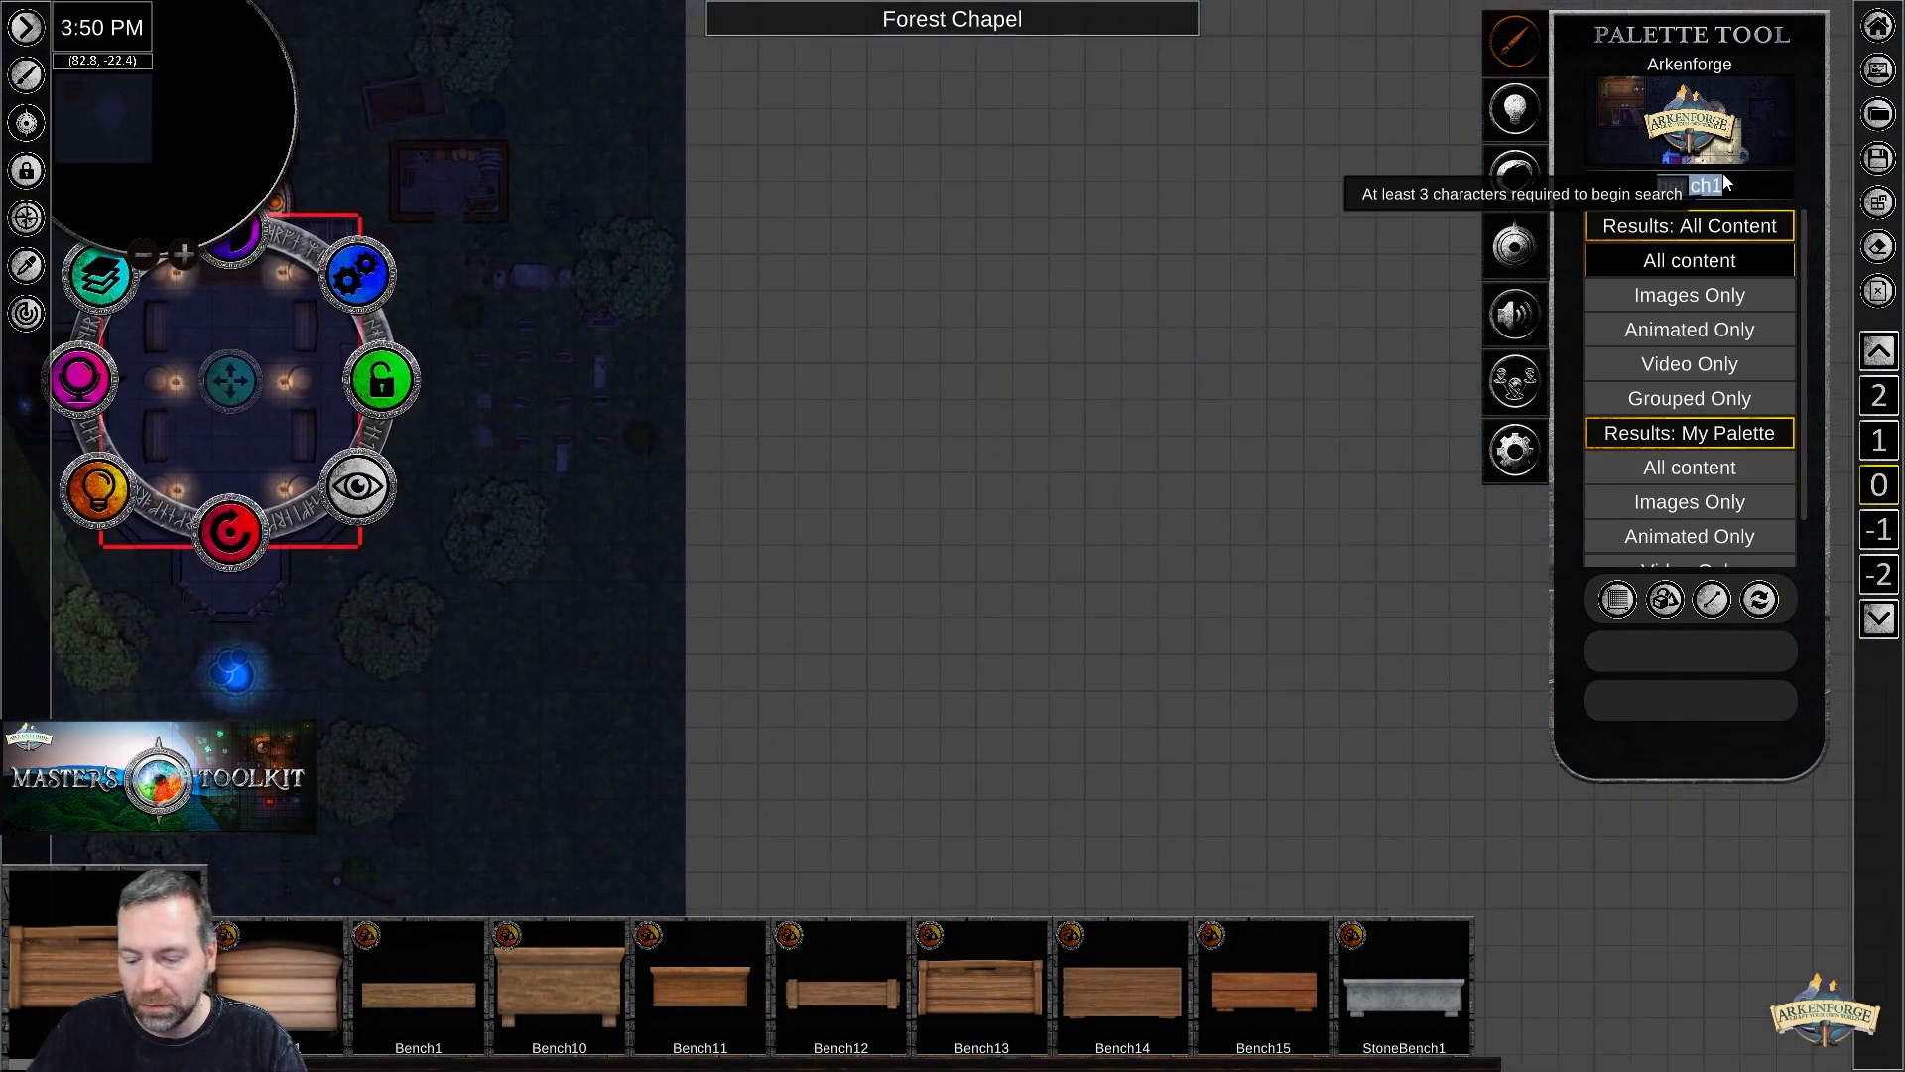
{"action": "key", "text": "BackSpace"}
{"action": "scroll", "coordinate": [1688, 443], "scroll_direction": "down", "scroll_amount": 3}
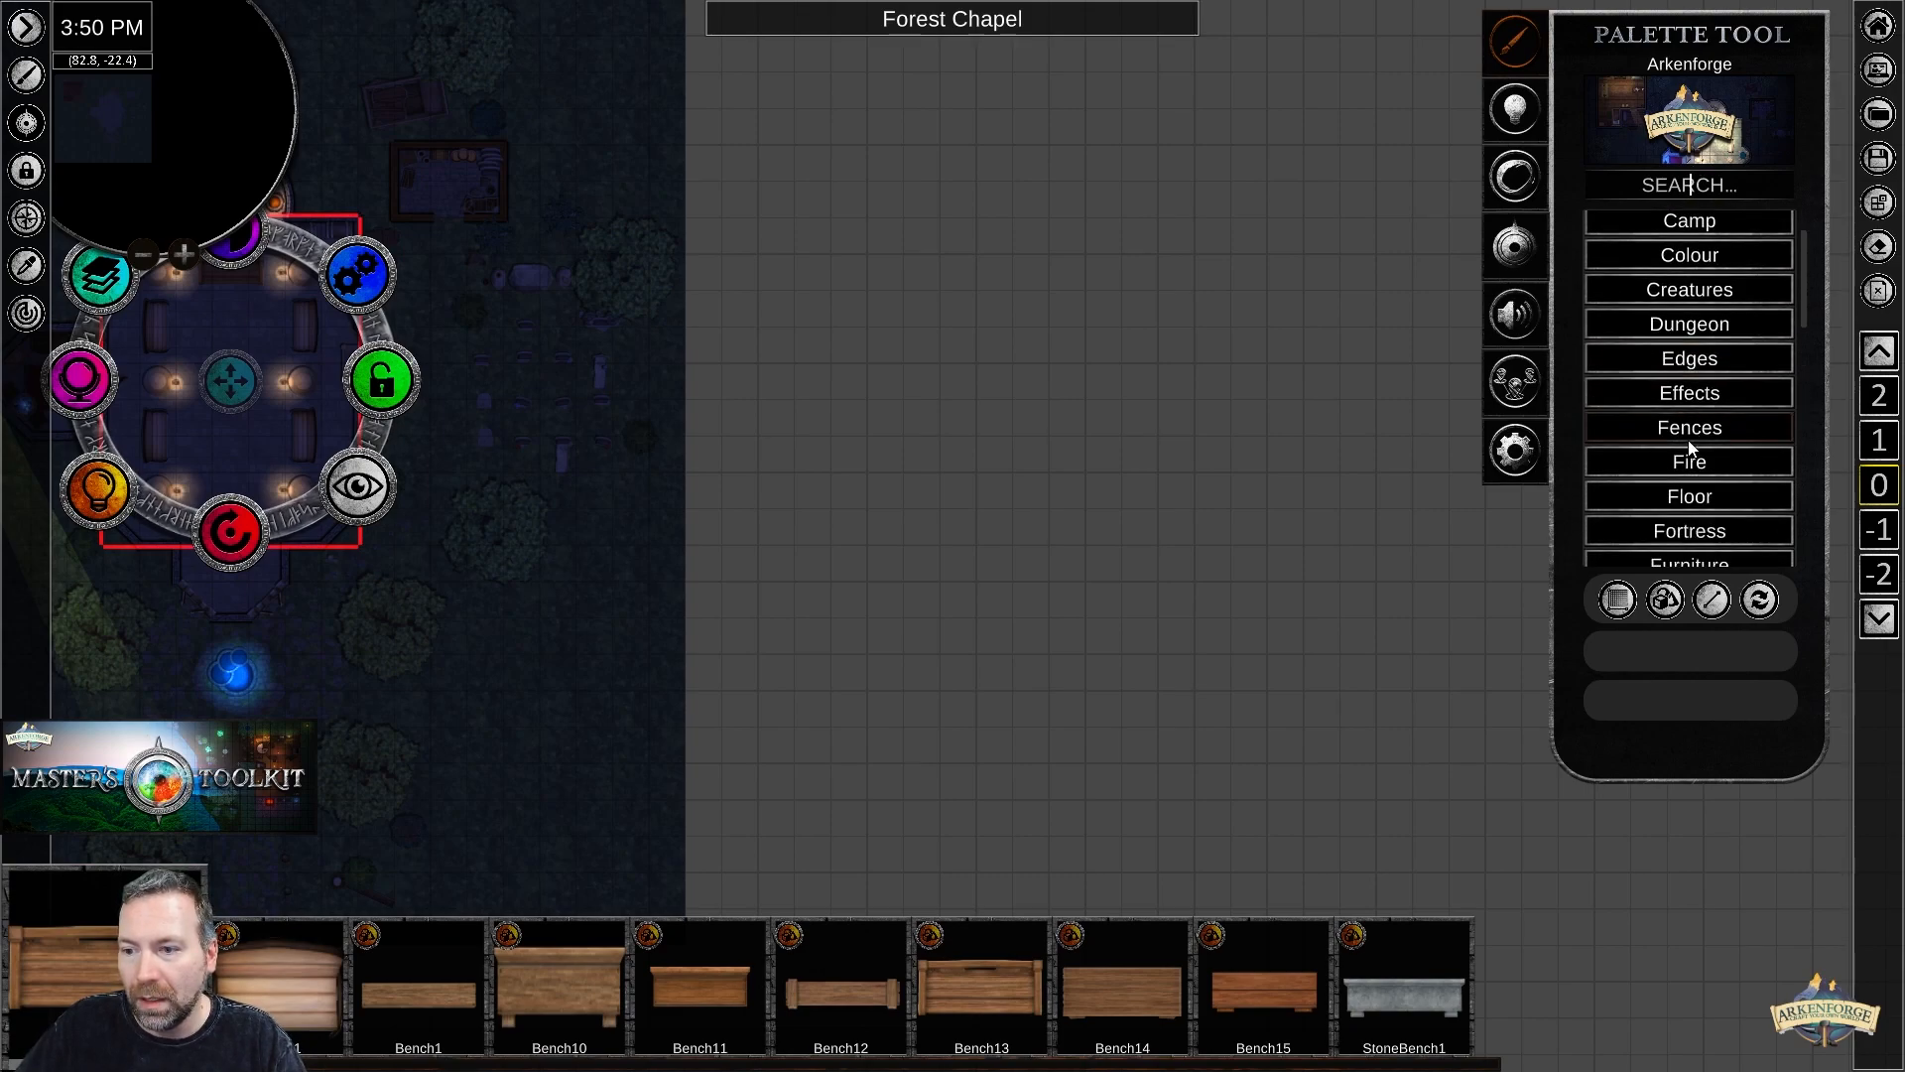
{"action": "left_click", "coordinate": [1688, 367]}
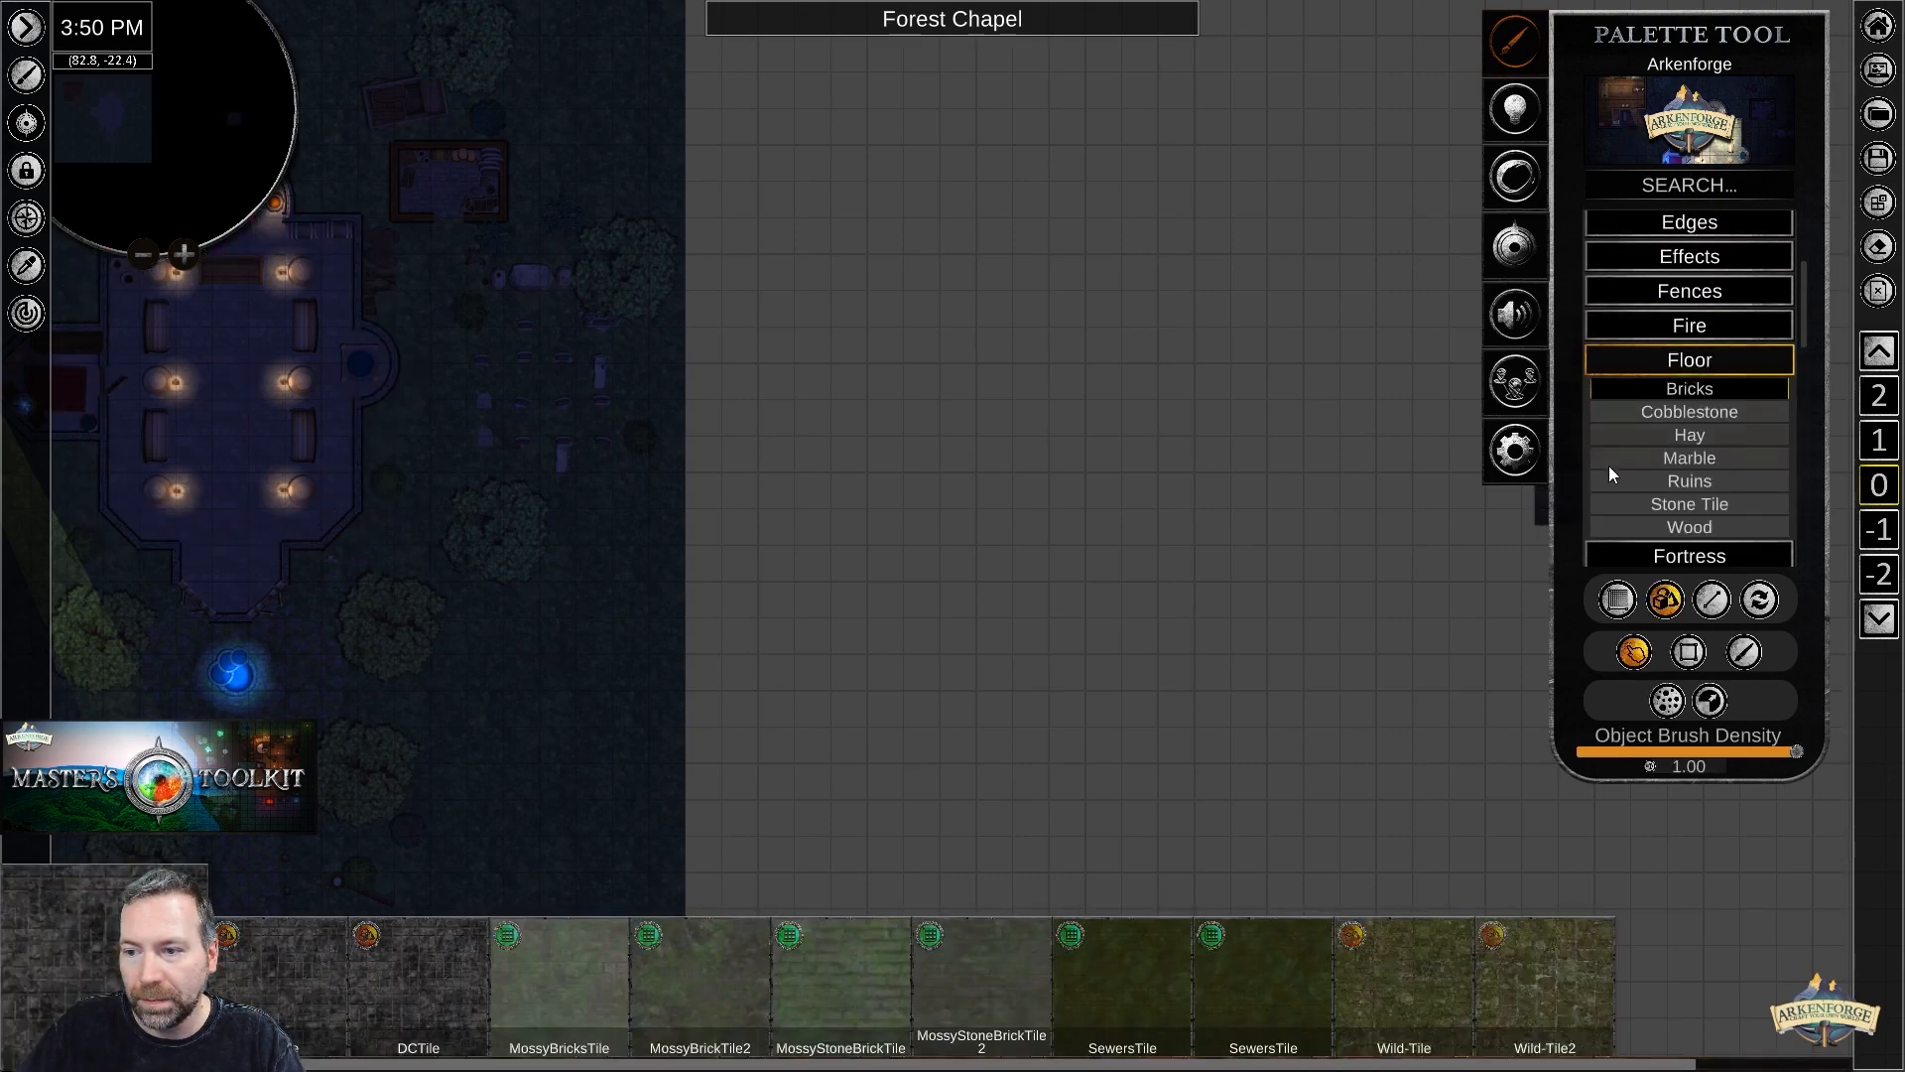
{"action": "left_click", "coordinate": [859, 989]}
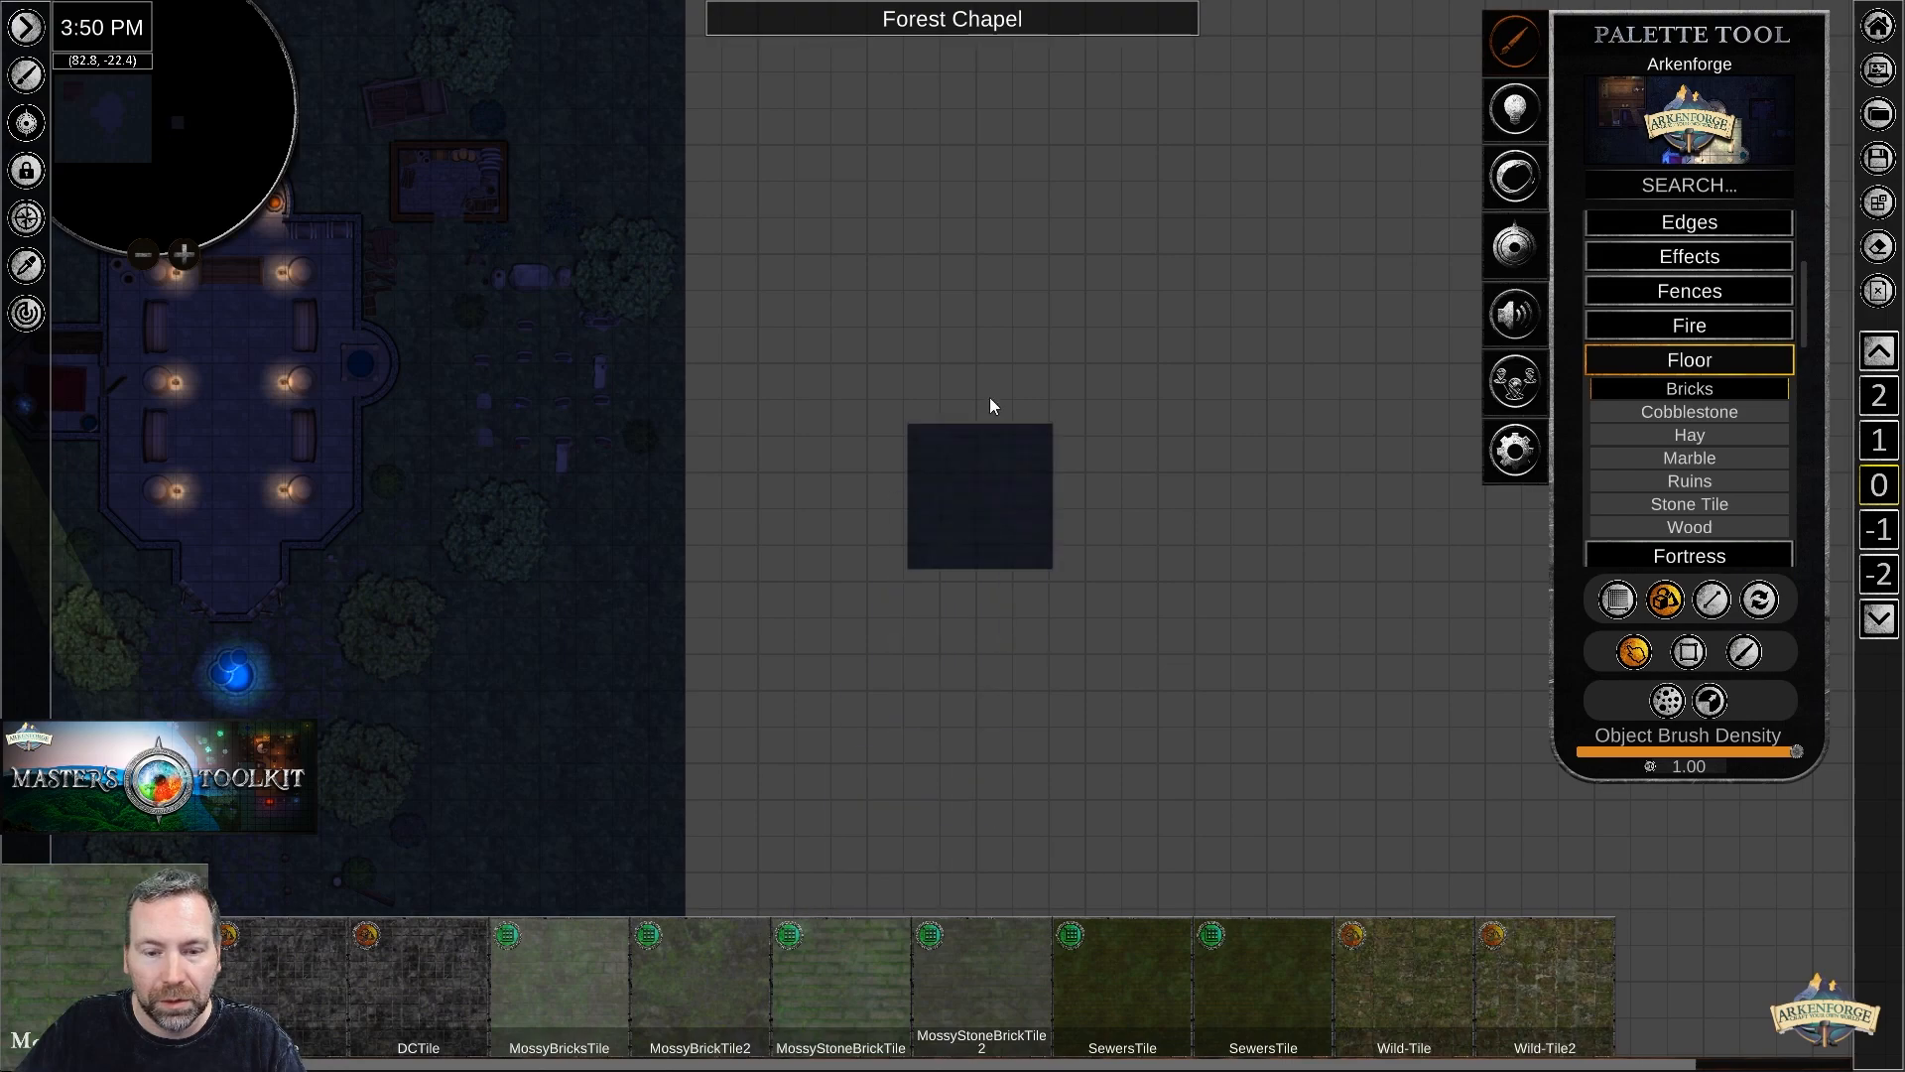
{"action": "left_click", "coordinate": [903, 291]}
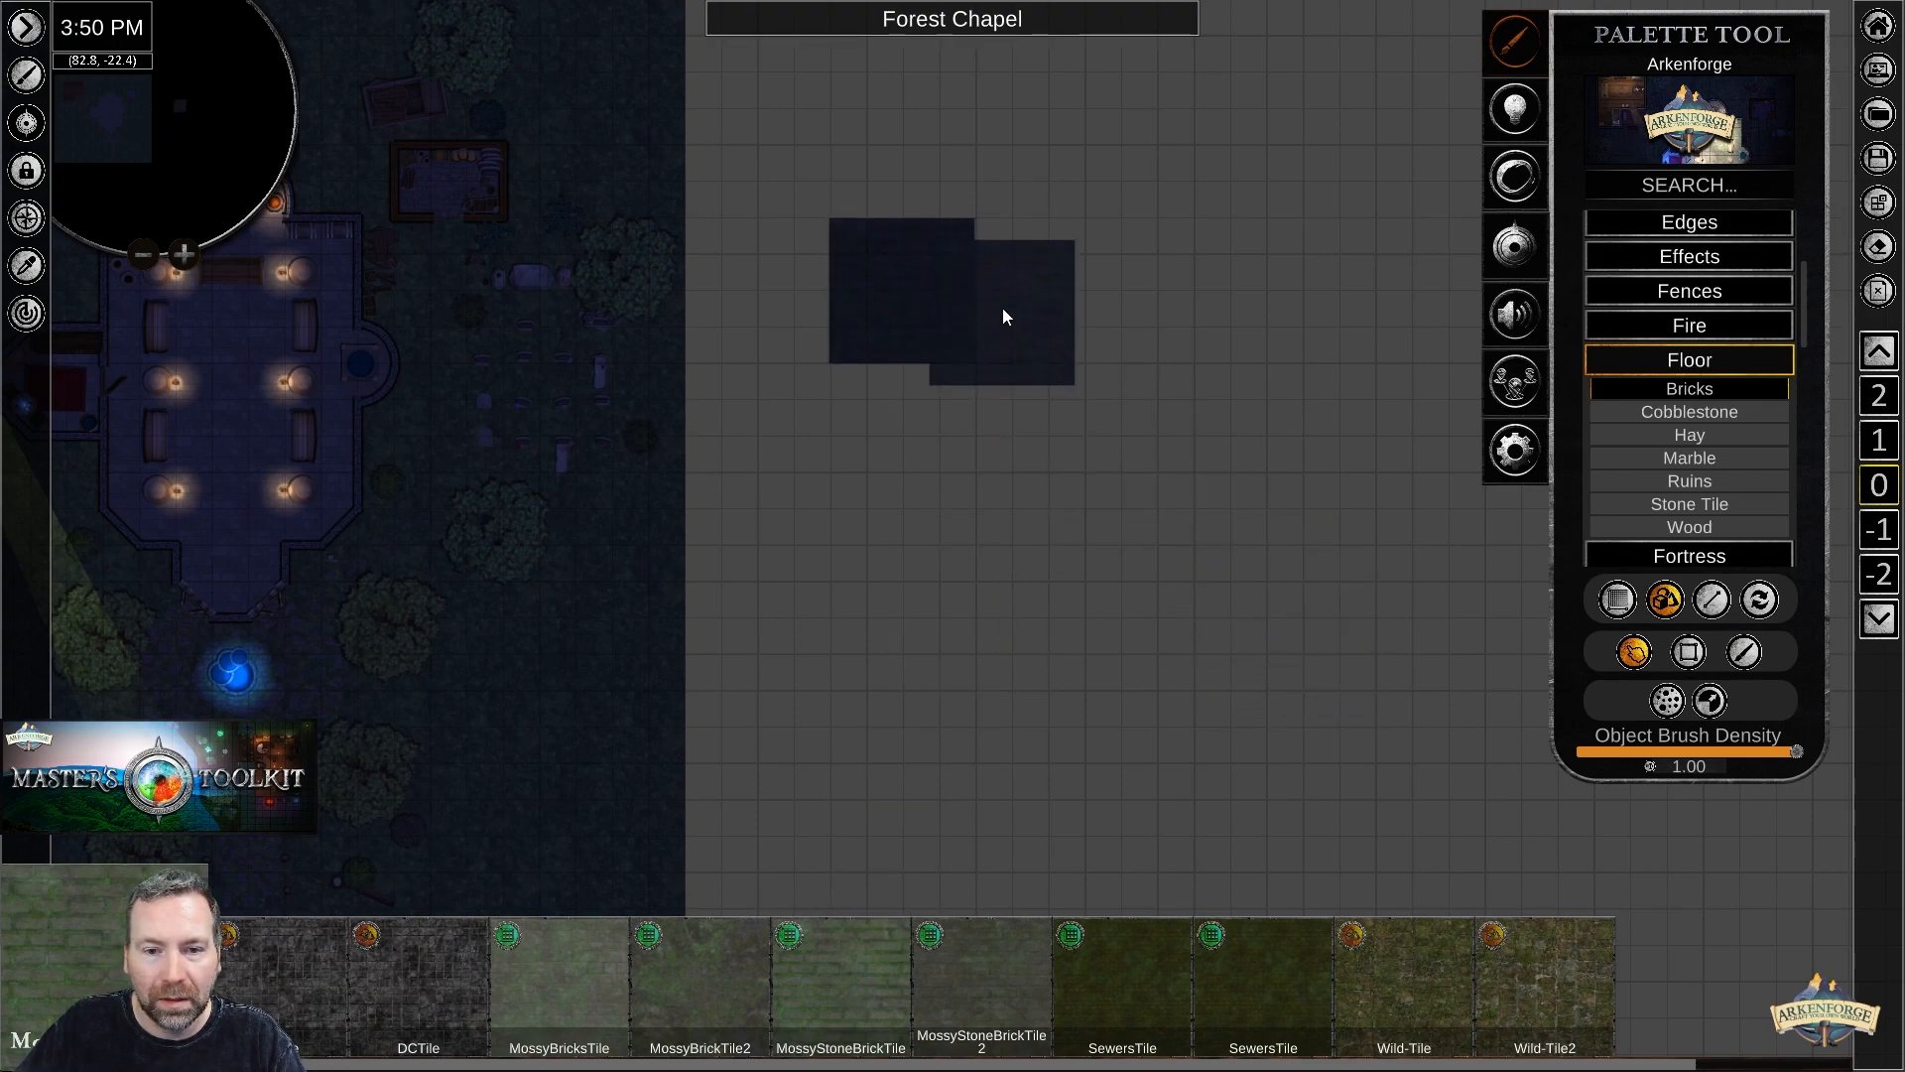
{"action": "left_click", "coordinate": [1045, 290]}
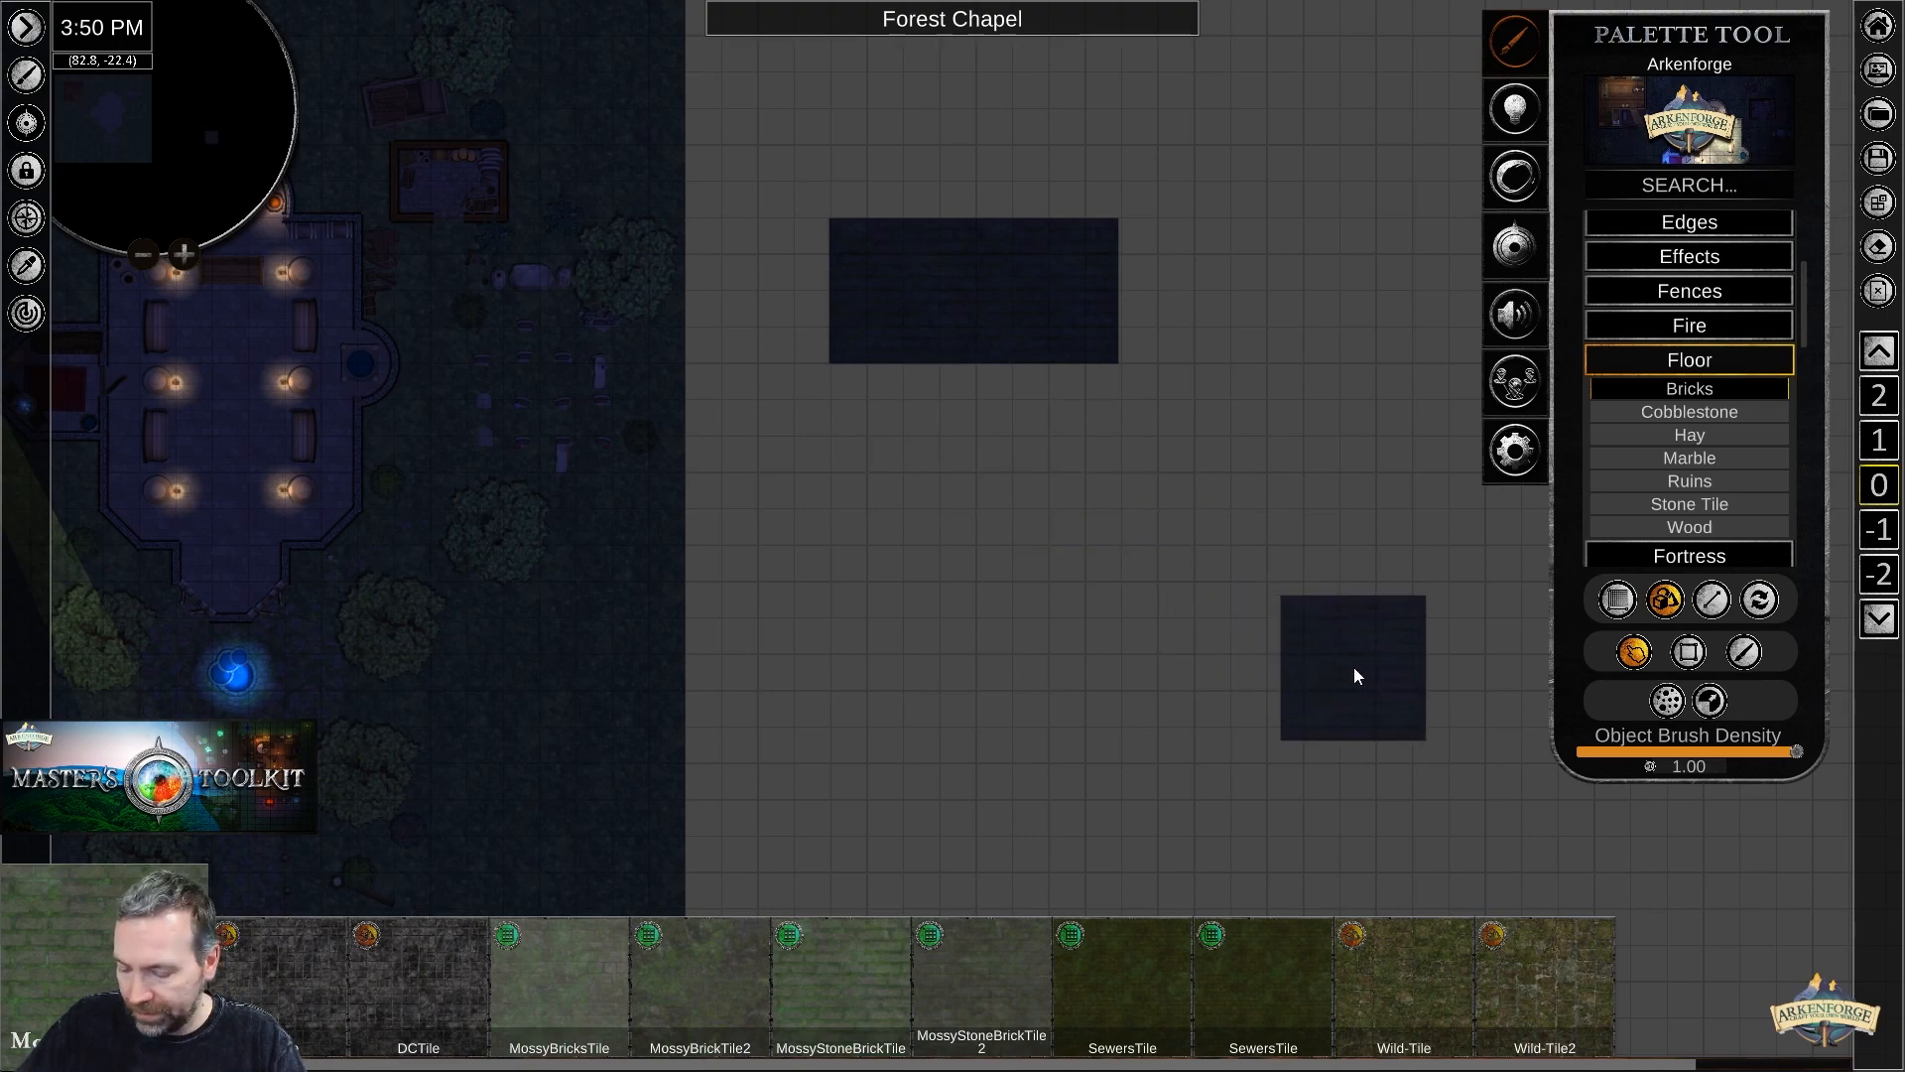
Draw a vertical line of the mossy stone brick beside the two tiles and set the time of day to full daylight.
{"action": "left_click", "coordinate": [1711, 599]}
{"action": "left_click_drag", "start_coordinate": [1204, 283], "coordinate": [1197, 584]}
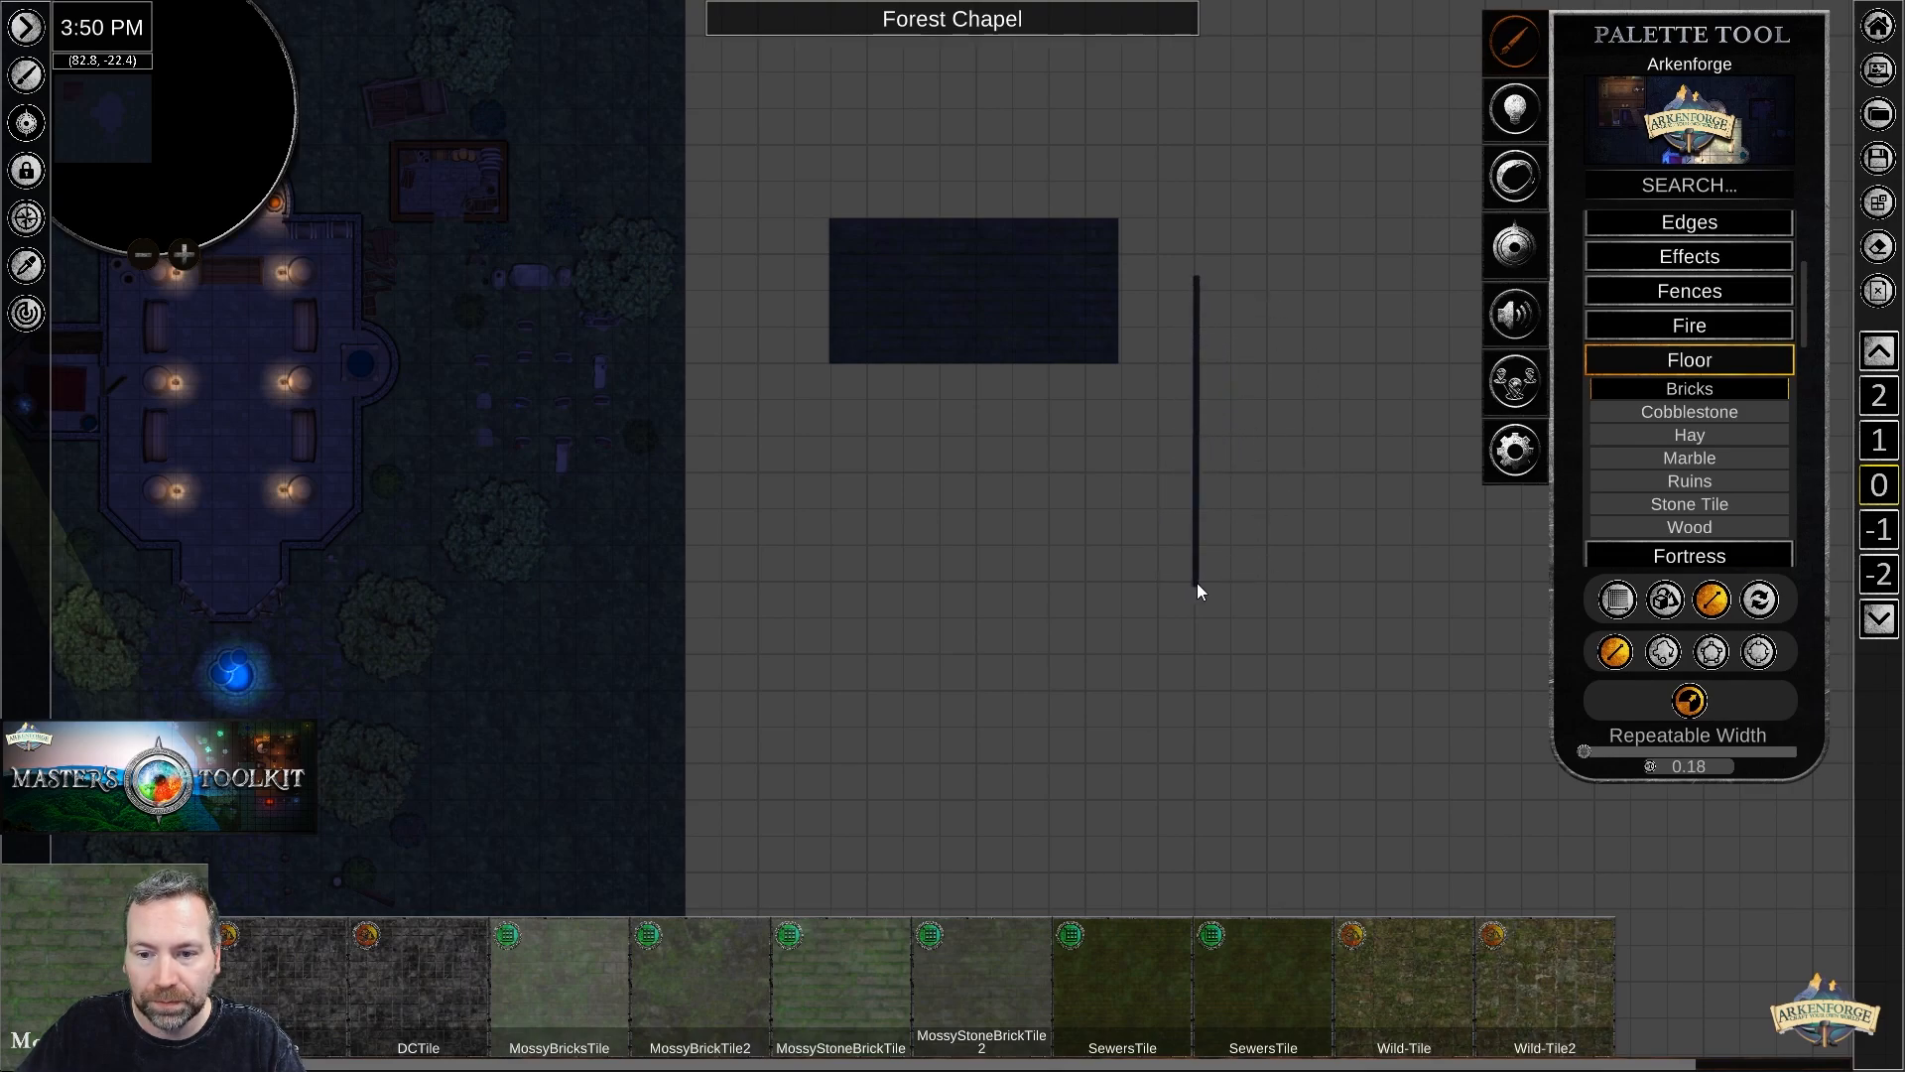
{"action": "left_click", "coordinate": [1512, 107]}
{"action": "left_click", "coordinate": [1685, 93]}
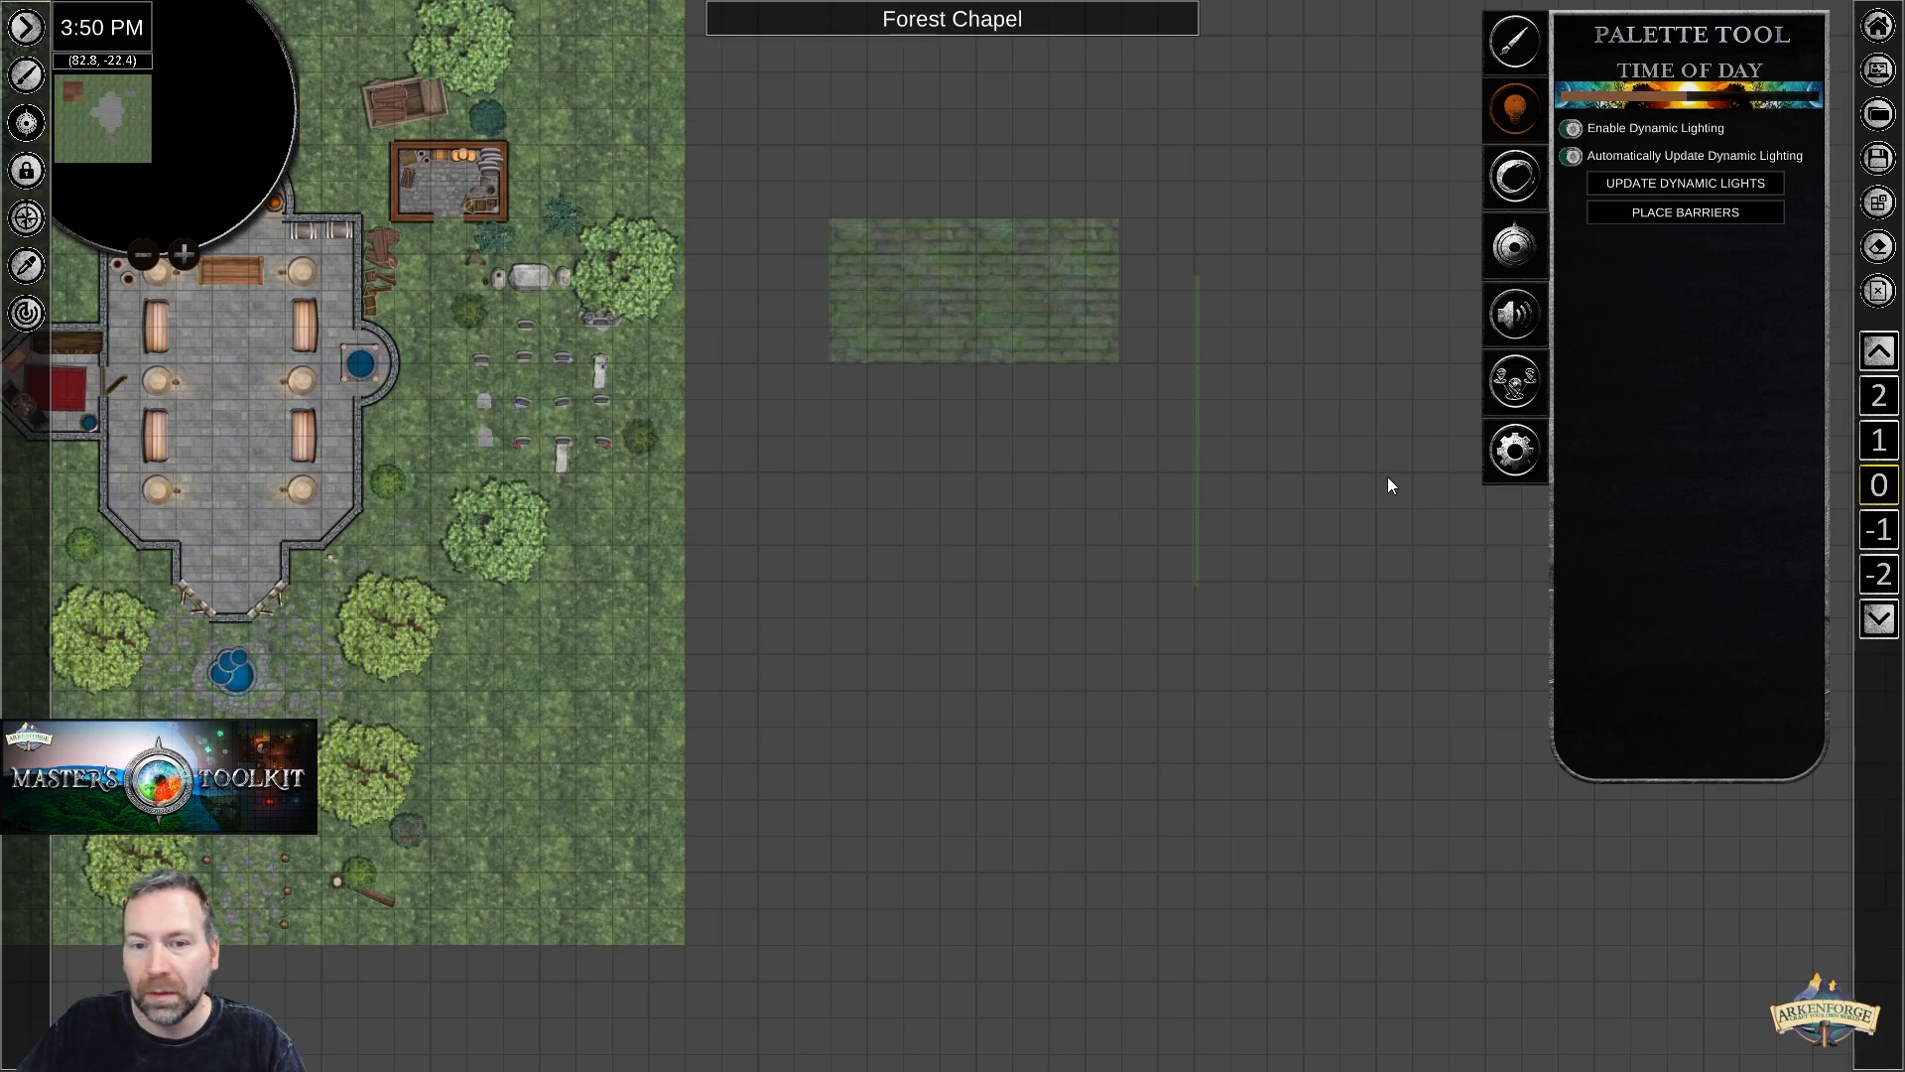
Draw a short diagonal line of mossy stone brick just west of the vertical line.
{"action": "scroll", "coordinate": [1246, 523], "scroll_direction": "up", "scroll_amount": 5}
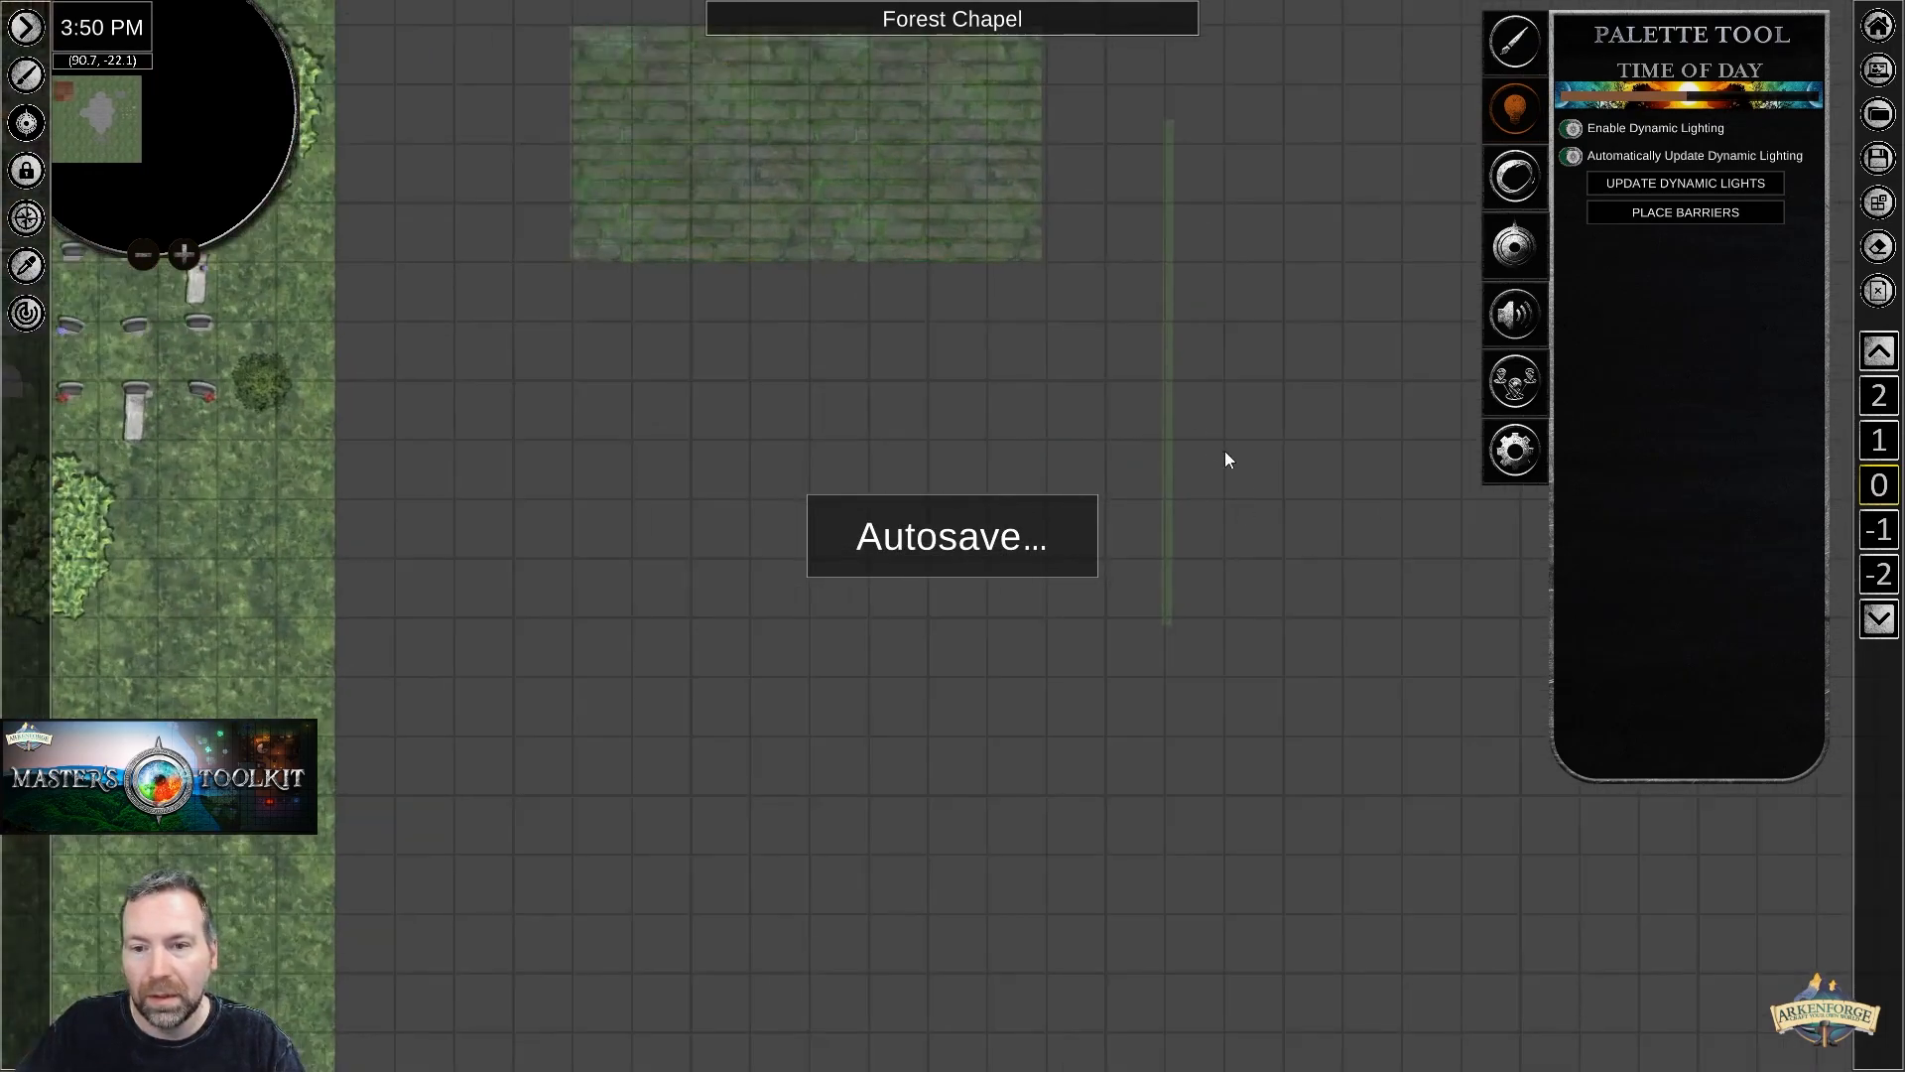
{"action": "scroll", "coordinate": [1193, 412], "scroll_direction": "up", "scroll_amount": 2}
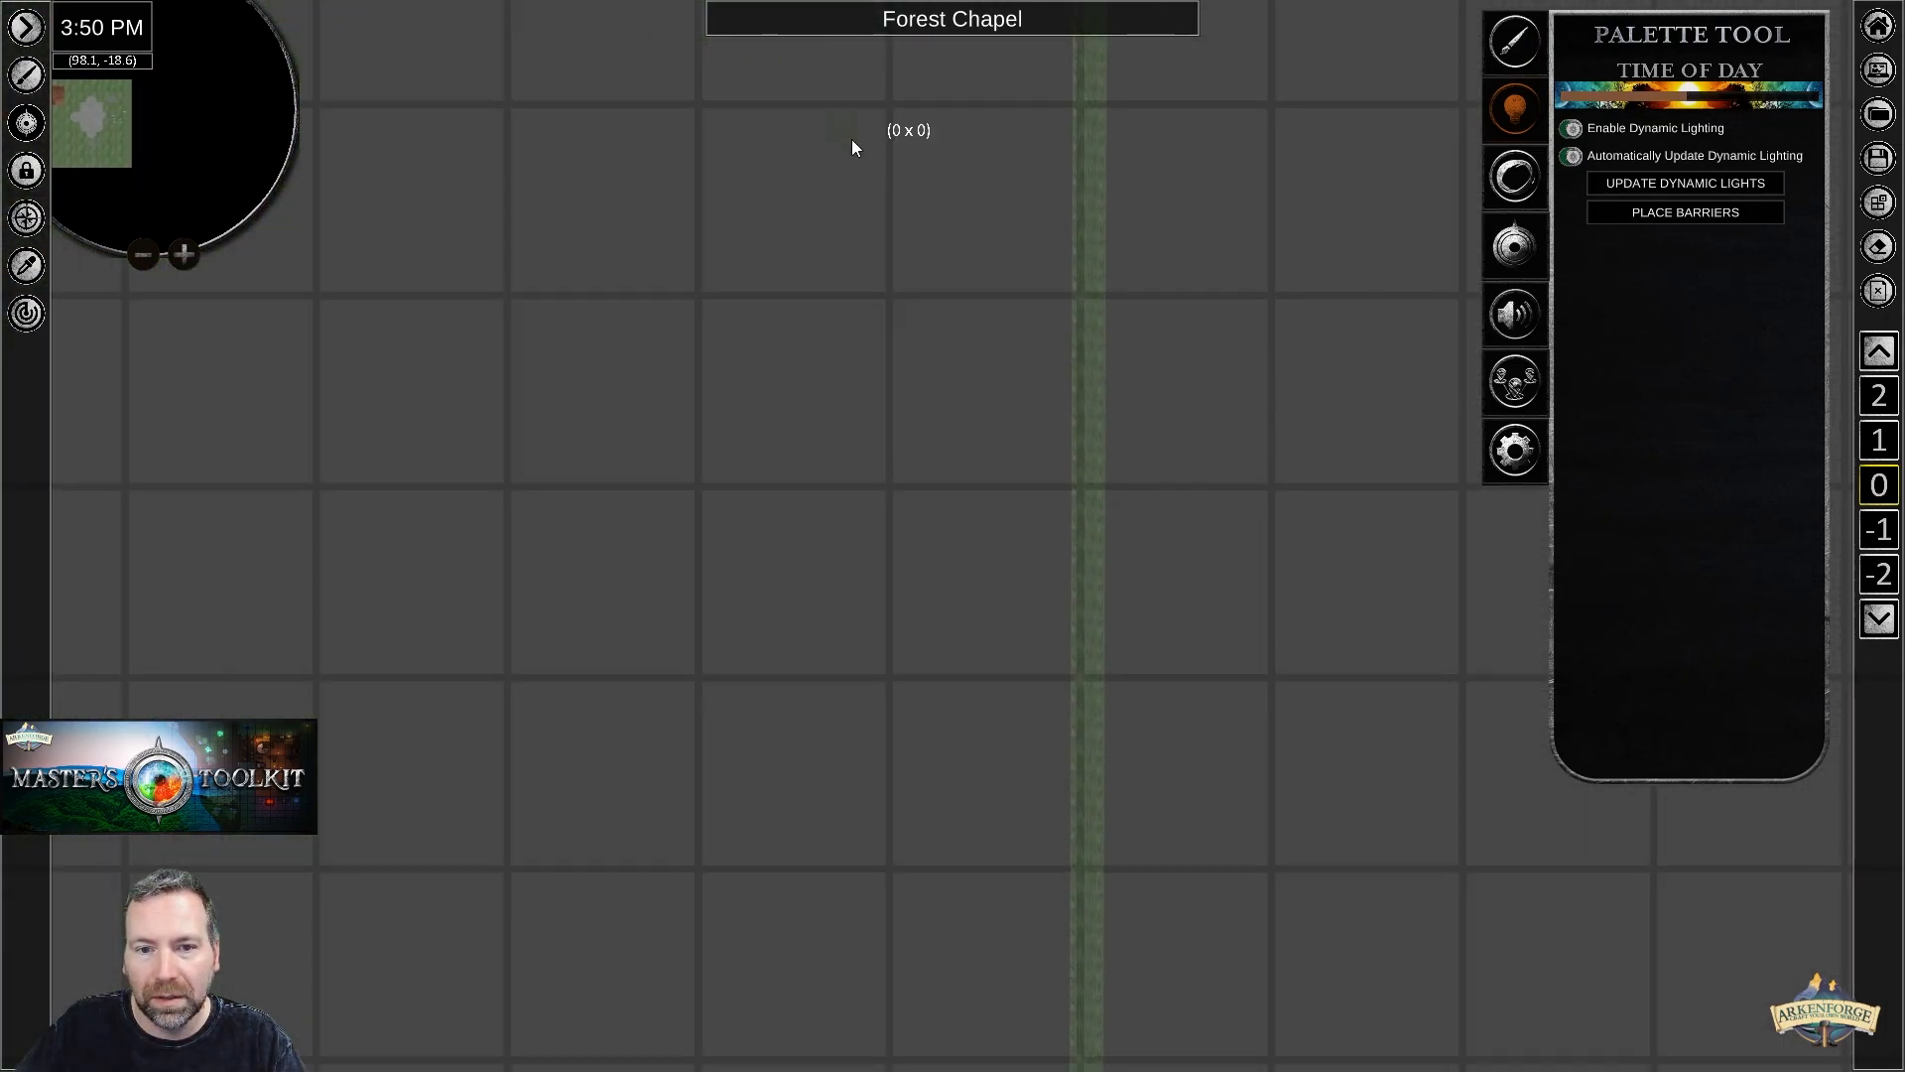
{"action": "left_click_drag", "start_coordinate": [846, 131], "coordinate": [996, 546]}
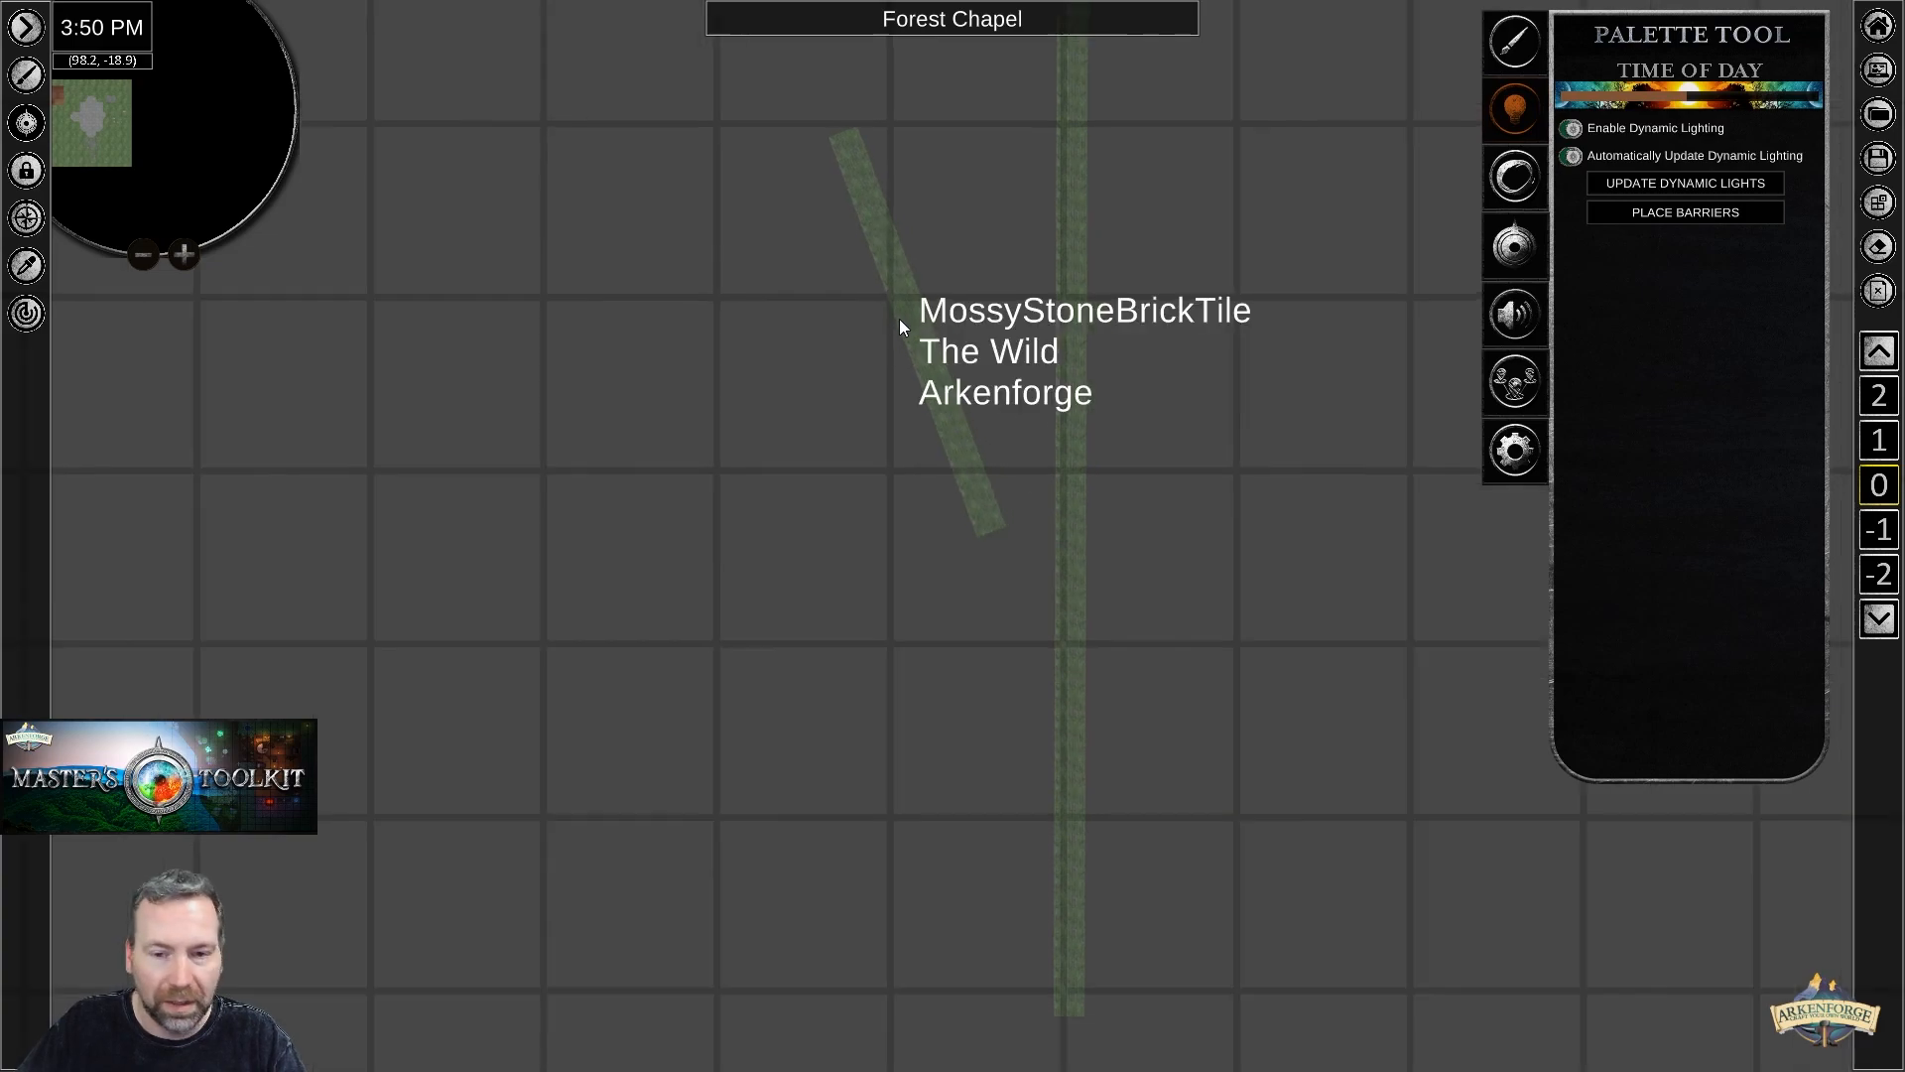
{"action": "scroll", "coordinate": [901, 322], "scroll_direction": "down", "scroll_amount": 4}
{"action": "right_click_drag", "start_coordinate": [807, 281], "coordinate": [1022, 516]}
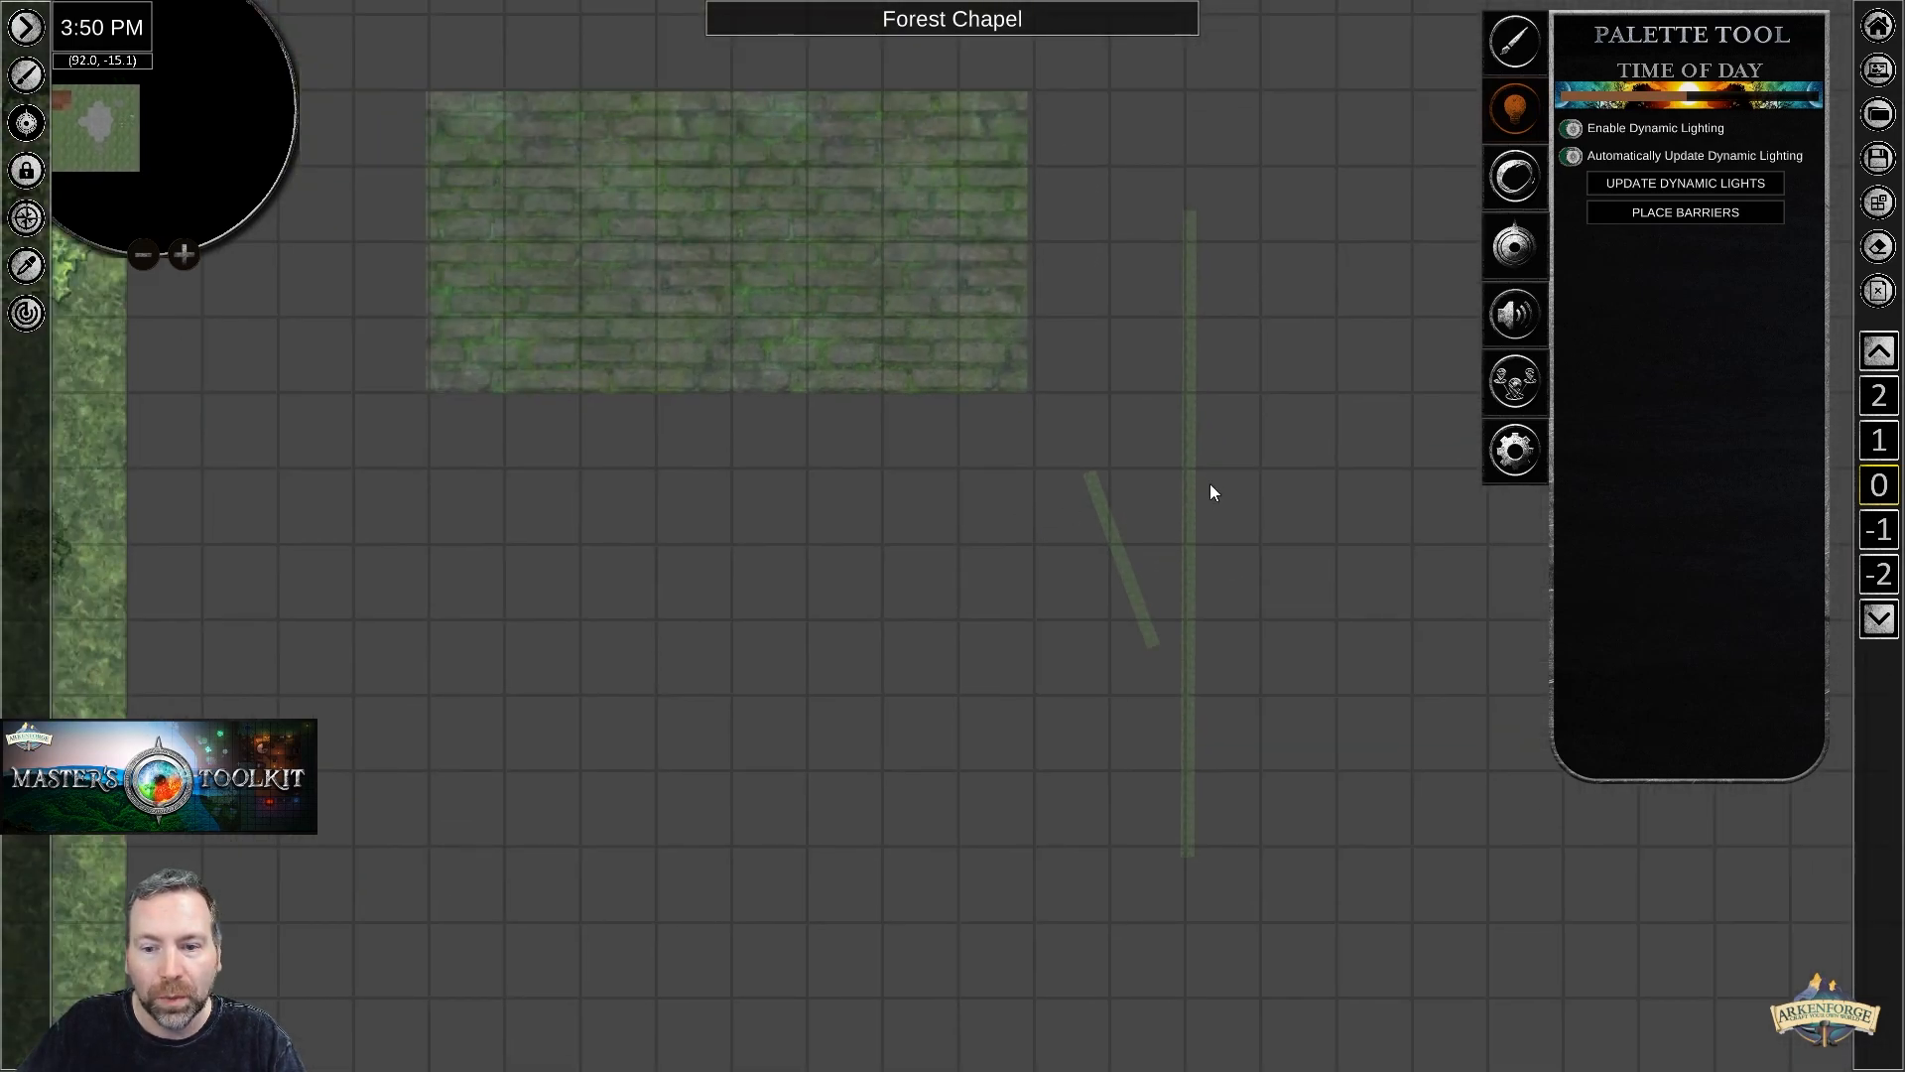
Fill adjoining rectangles with the mossy stone brick tile to make one floor area about 15 by 19 squares around the placed pieces.
{"action": "left_click", "coordinate": [1513, 45]}
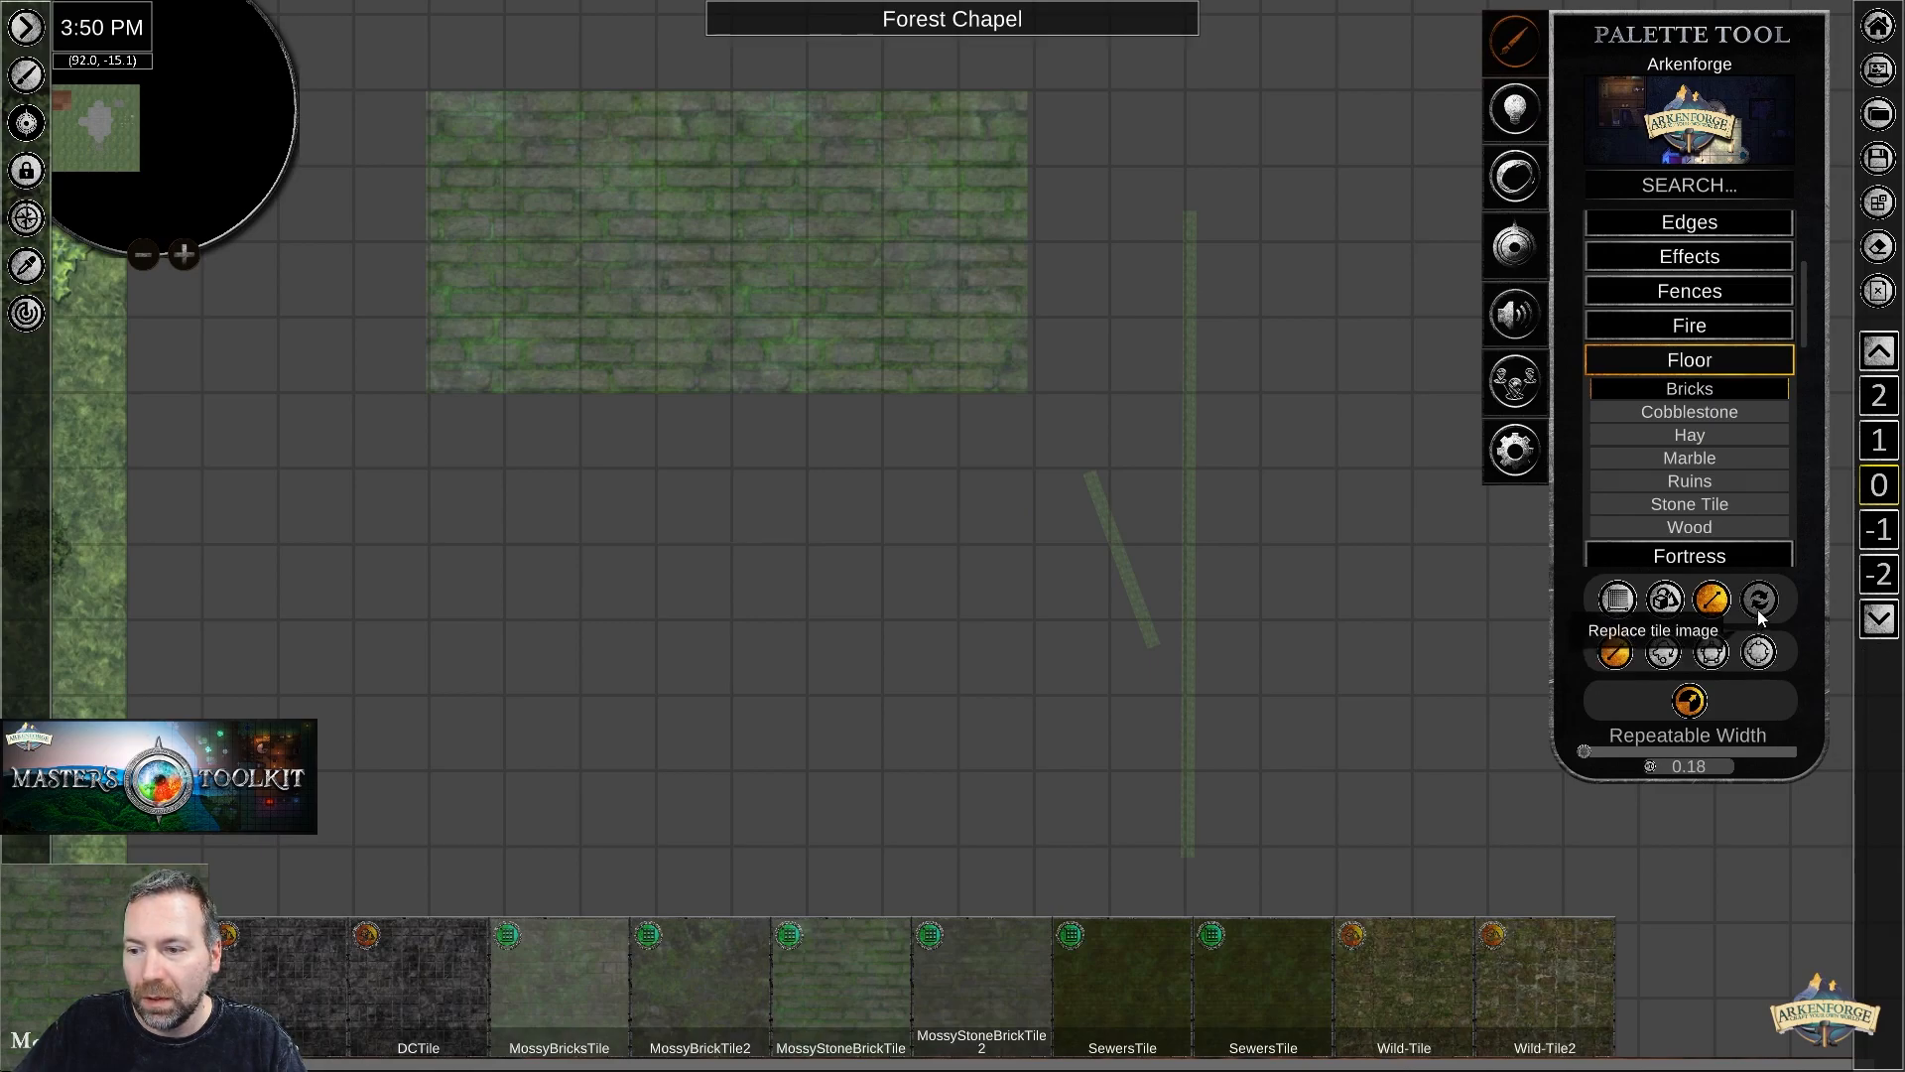
{"action": "left_click", "coordinate": [1619, 599]}
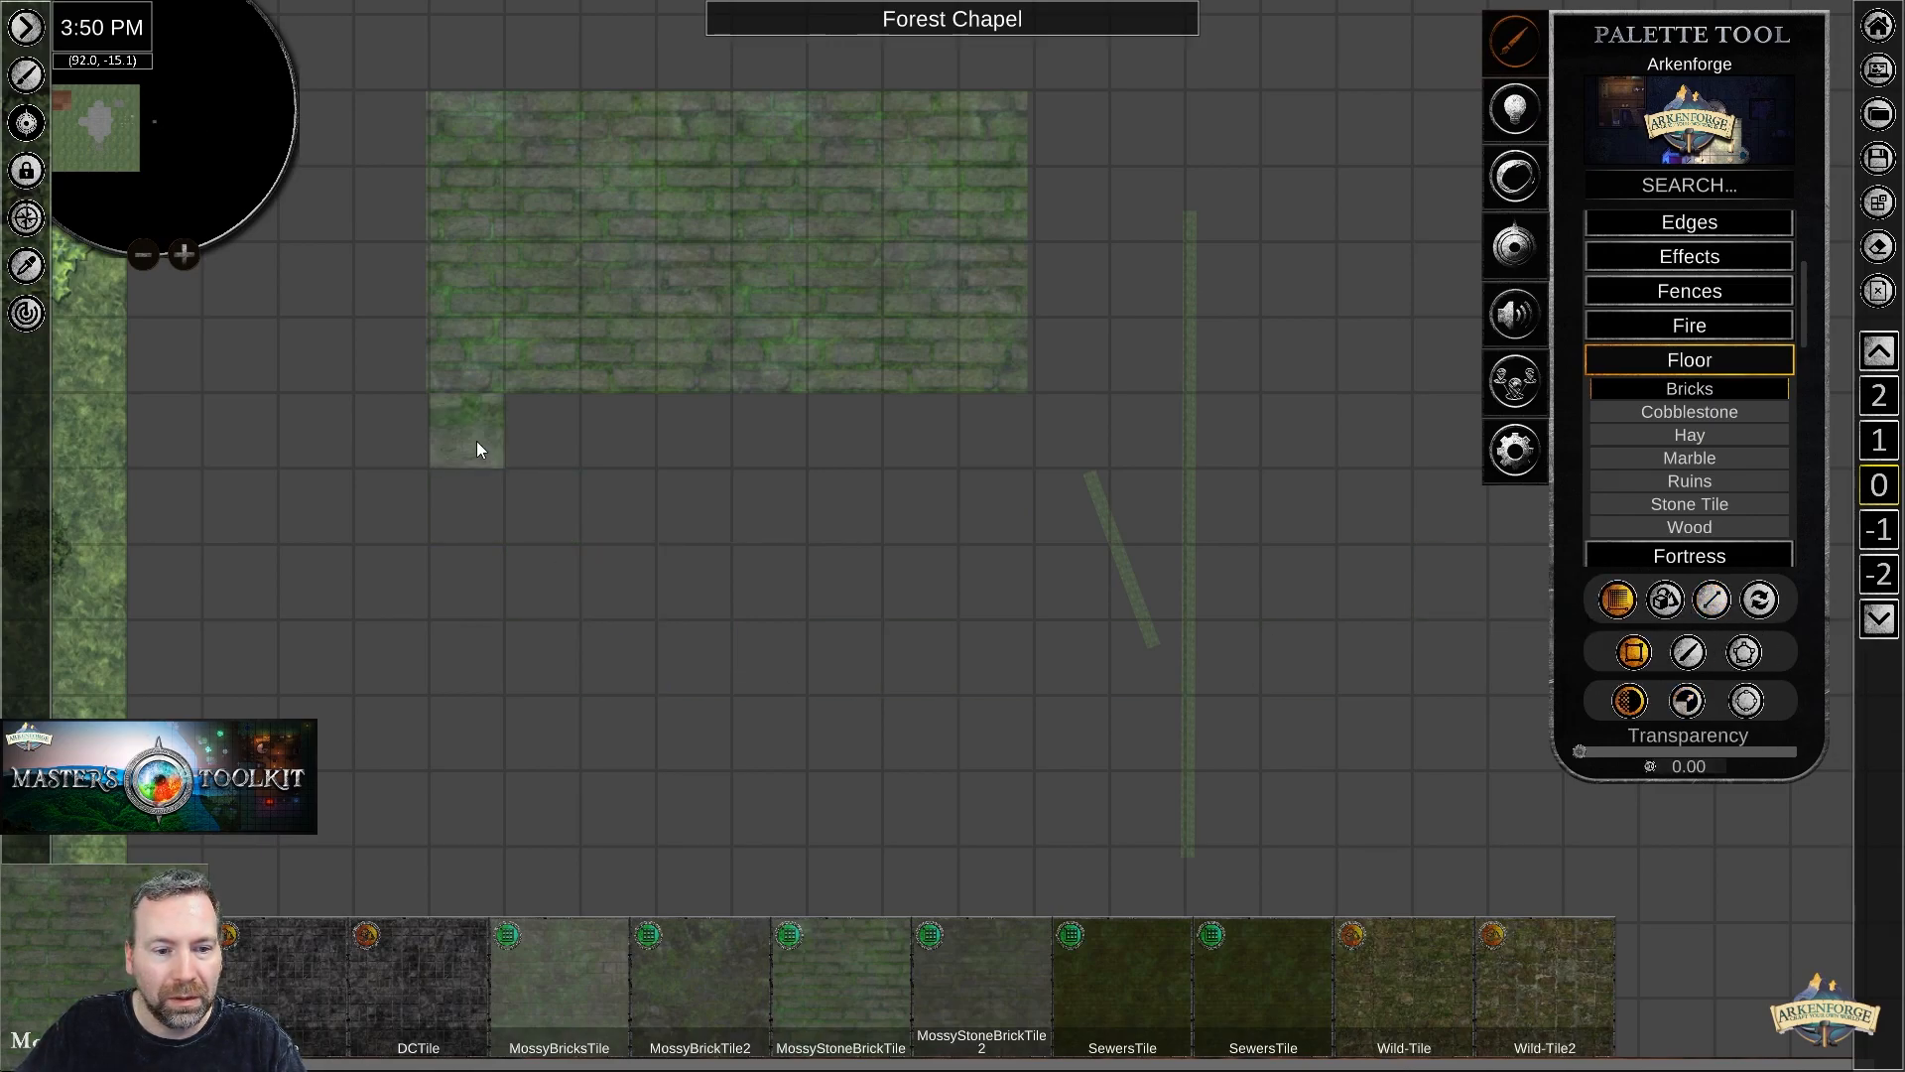
{"action": "left_click_drag", "start_coordinate": [461, 432], "coordinate": [1343, 839]}
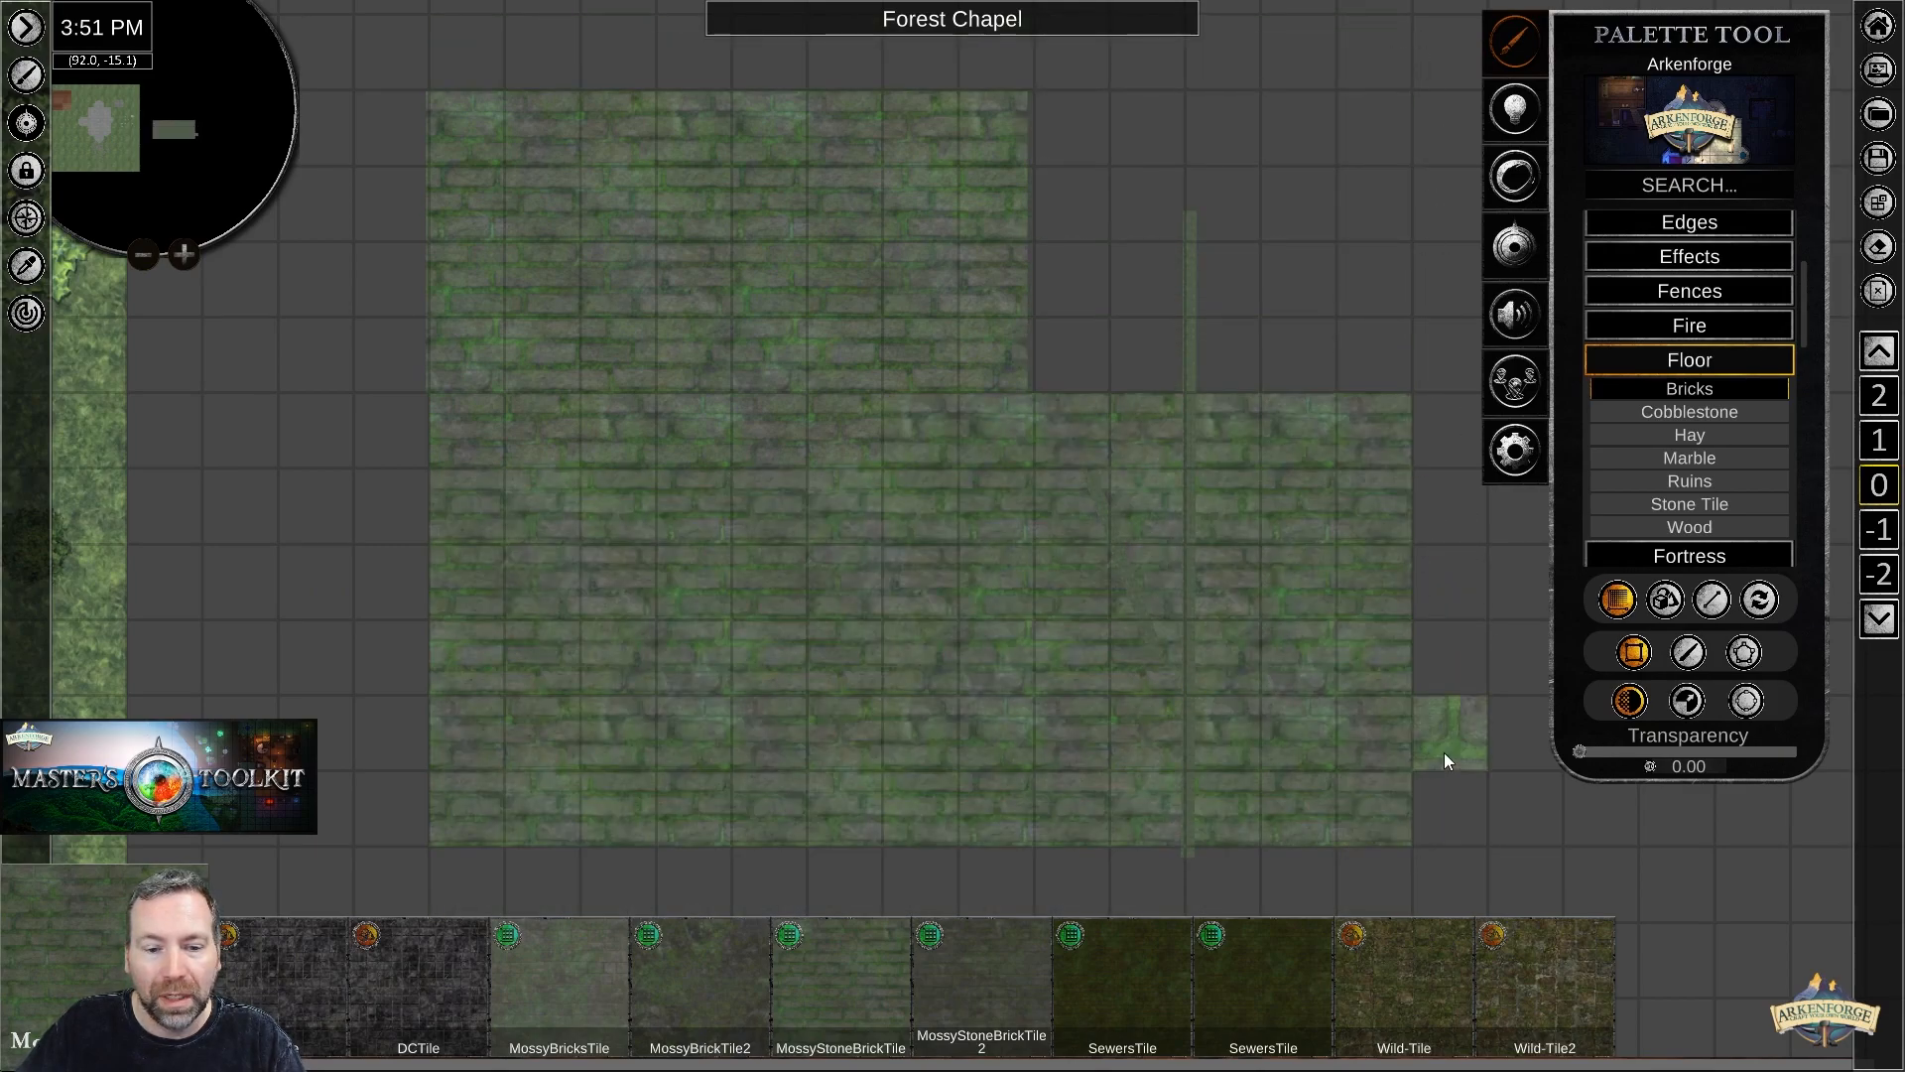
{"action": "scroll", "coordinate": [1454, 730], "scroll_direction": "down", "scroll_amount": 5}
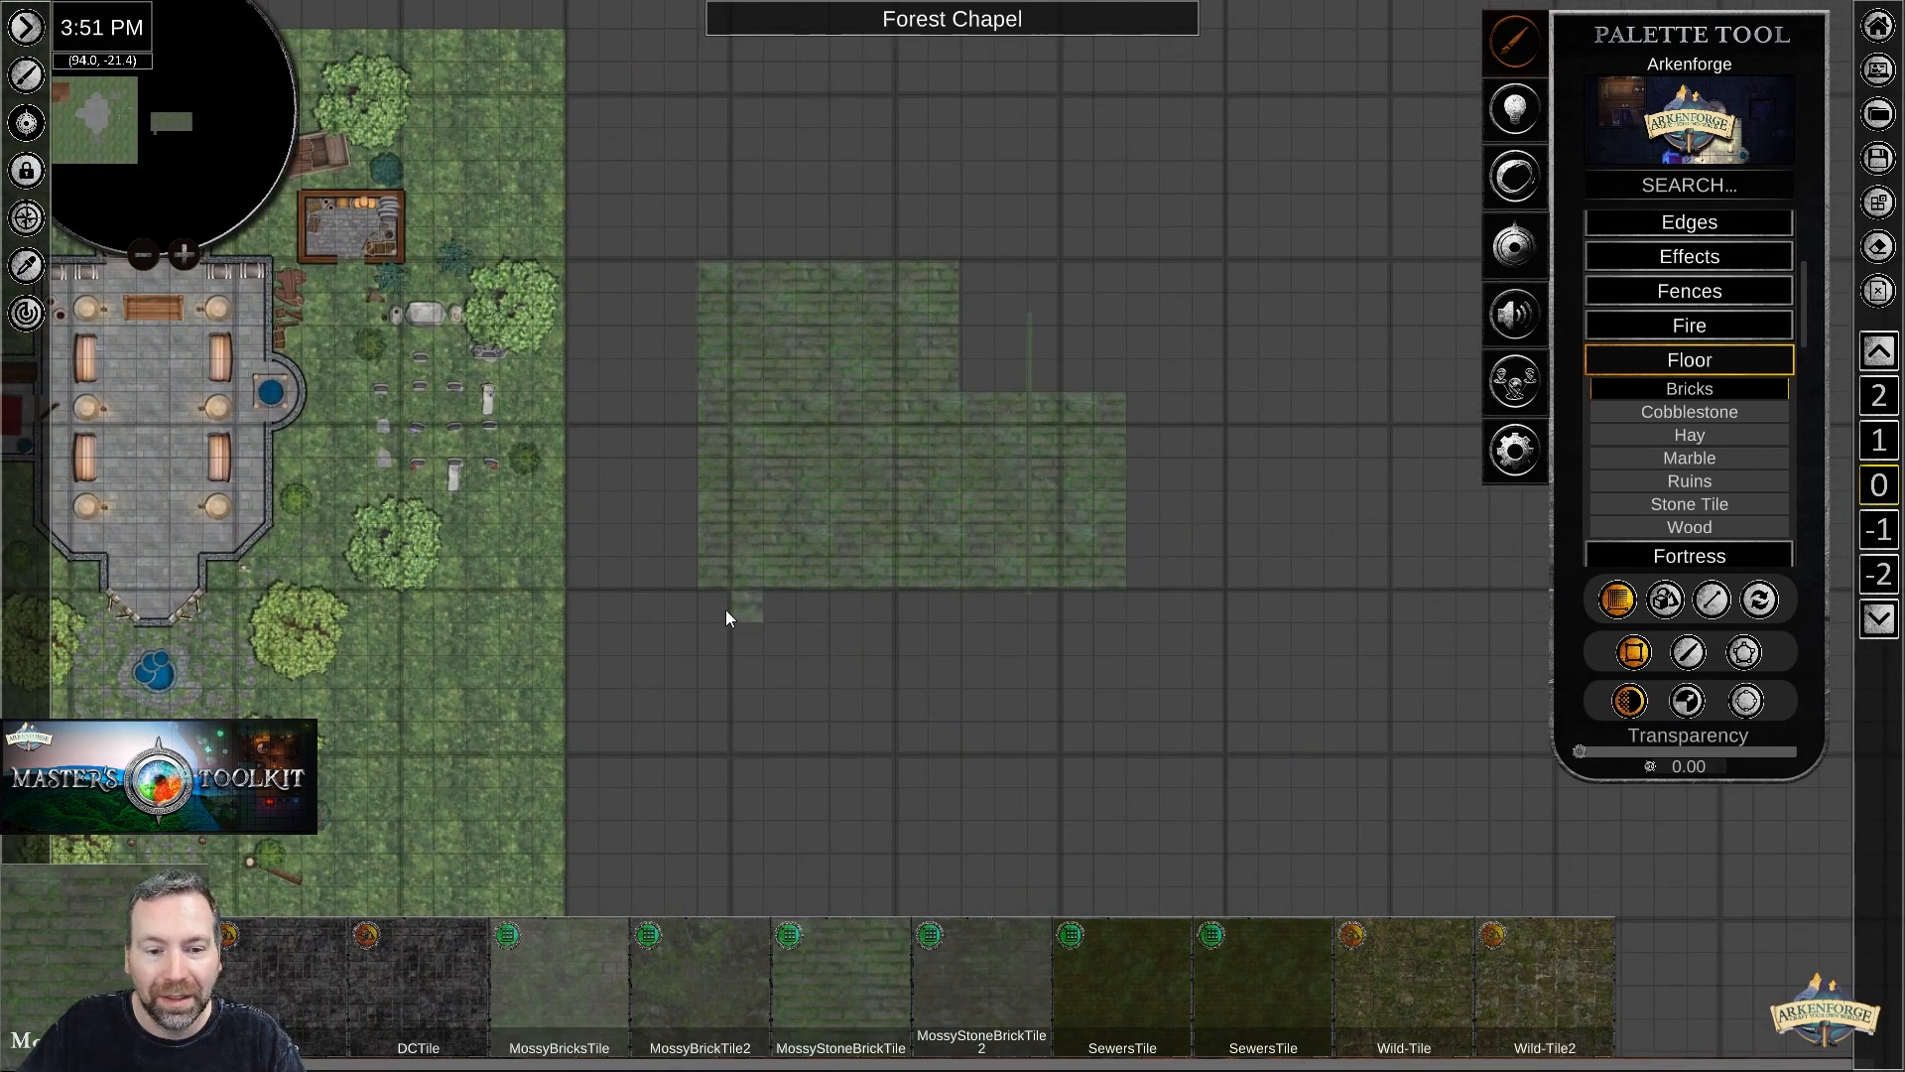
{"action": "left_click_drag", "start_coordinate": [752, 610], "coordinate": [1172, 877]}
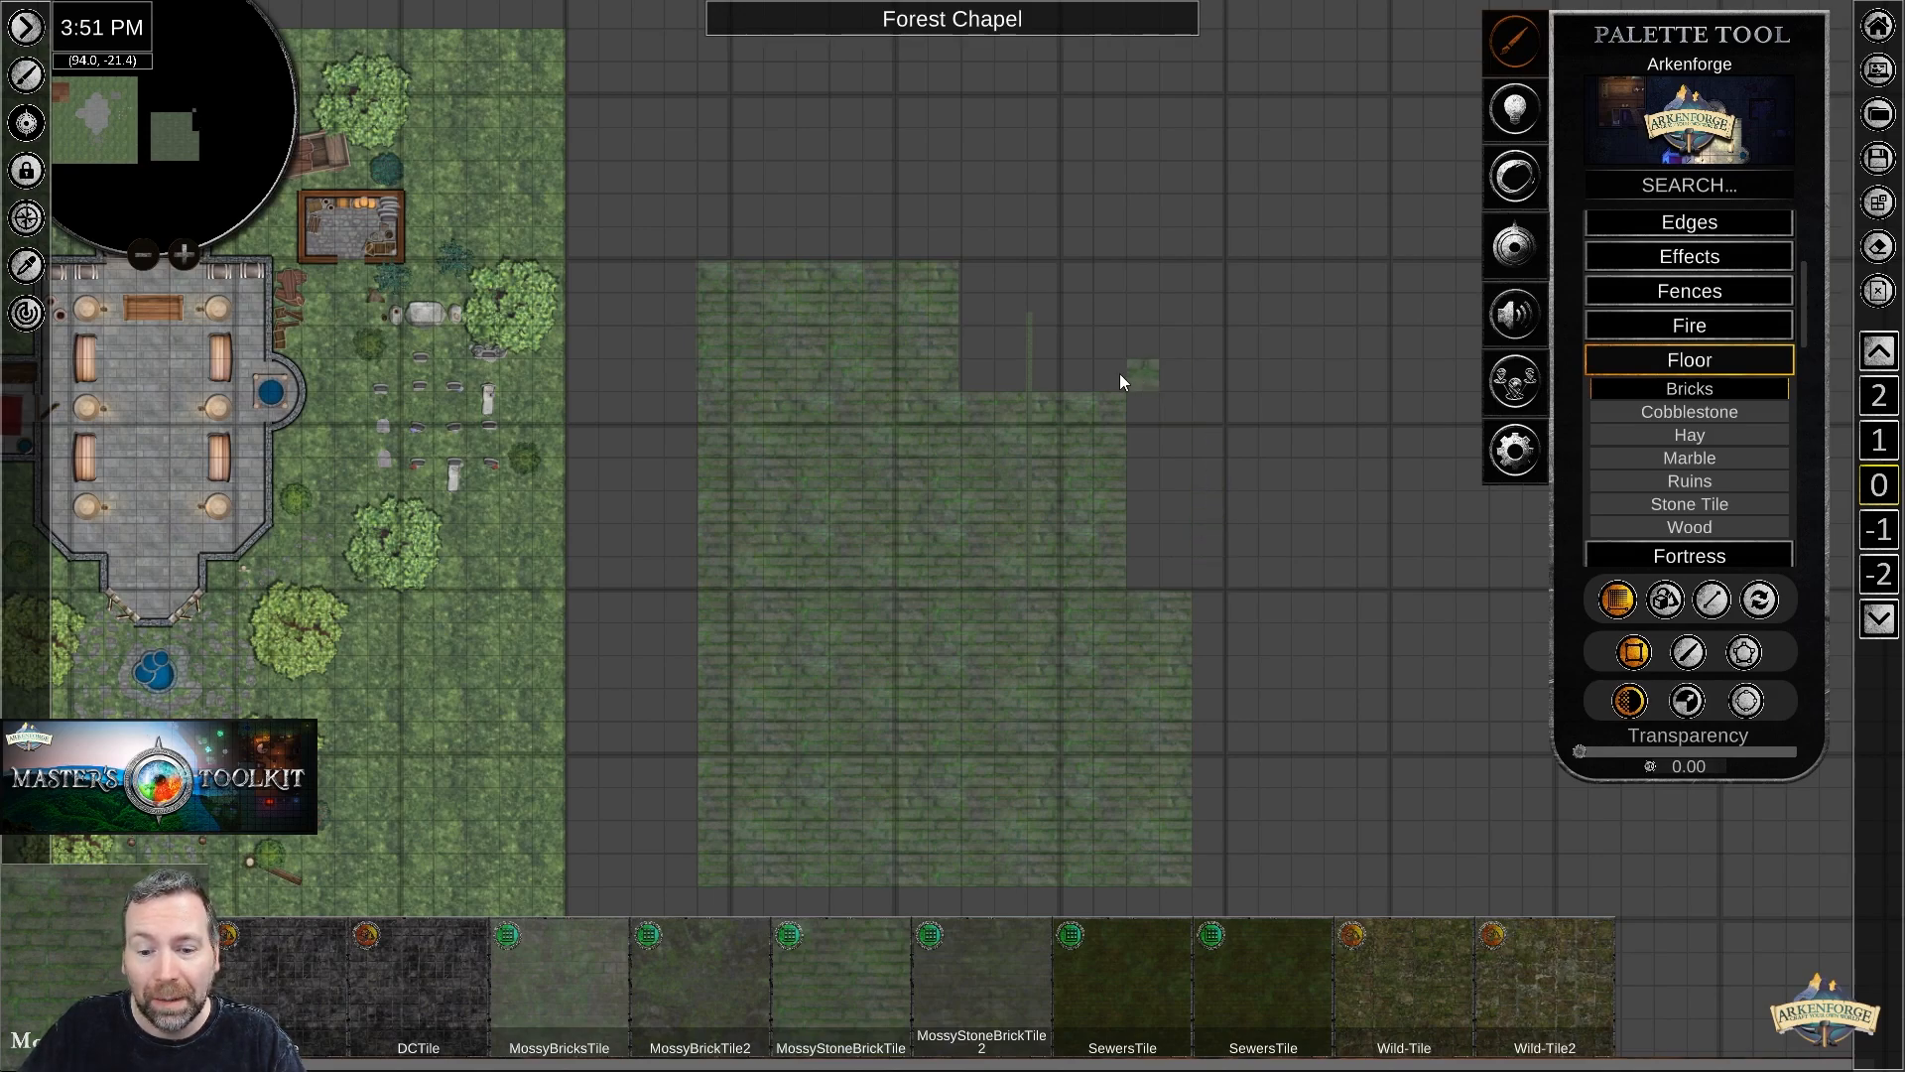
{"action": "left_click_drag", "start_coordinate": [978, 292], "coordinate": [1186, 615]}
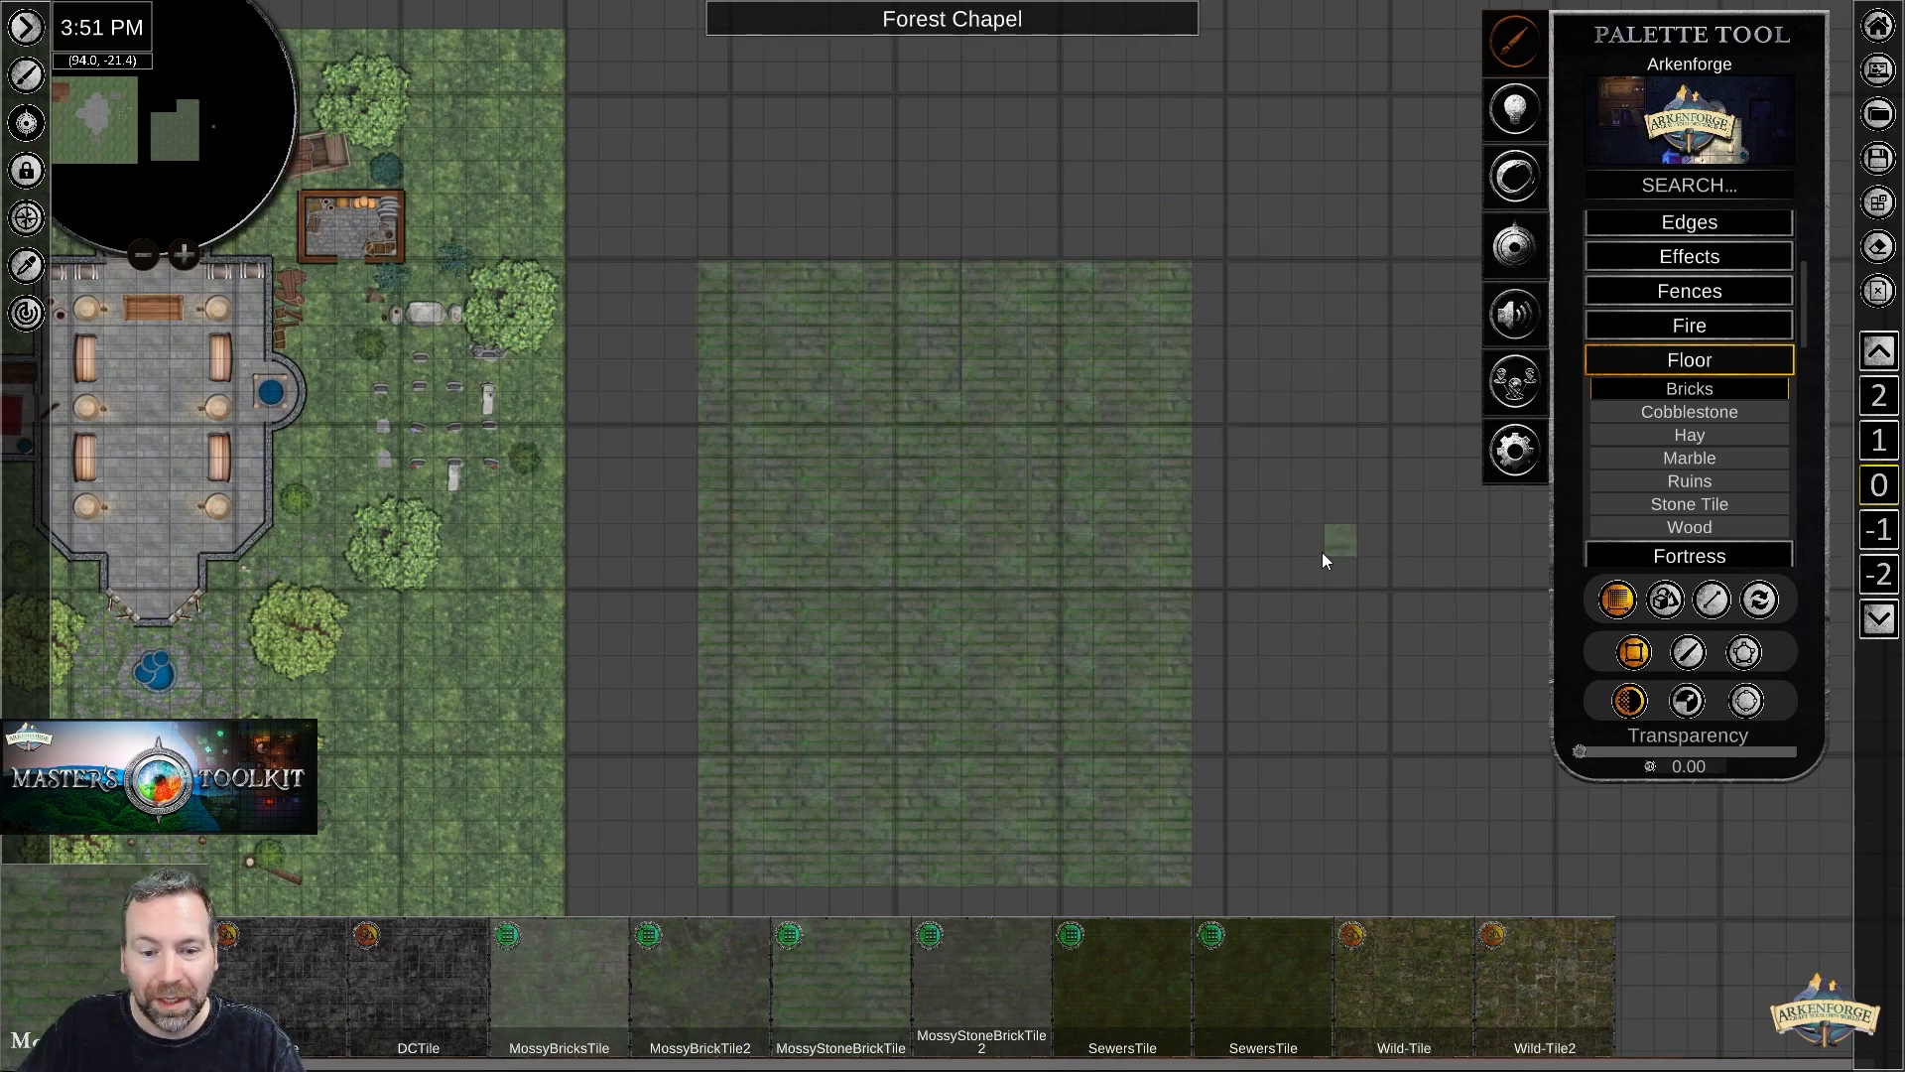
Fill a Marble2 floor rectangle about 7 by 12 squares against the east edge of the mossy brick floor.
{"action": "scroll", "coordinate": [1314, 546], "scroll_direction": "down", "scroll_amount": 1}
{"action": "middle_click_drag", "start_coordinate": [1387, 706], "coordinate": [1372, 557]}
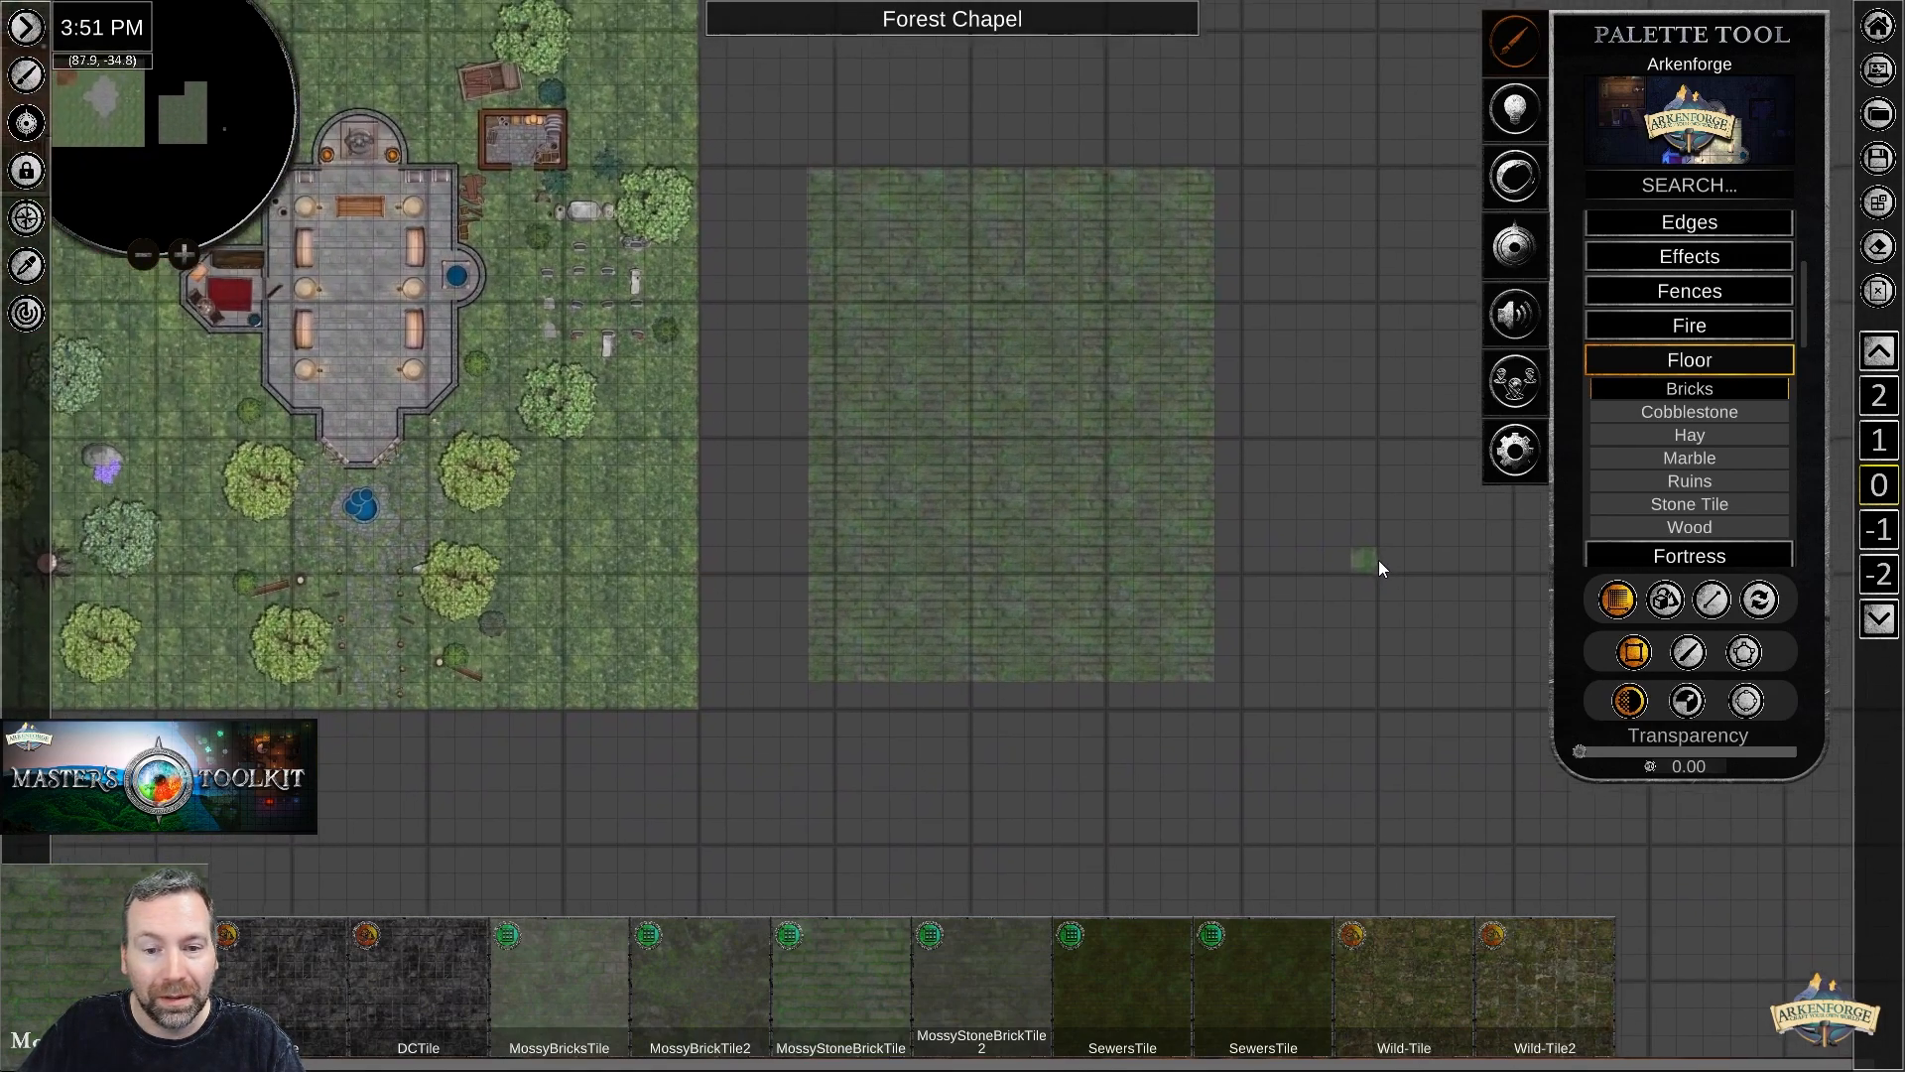
{"action": "middle_click_drag", "start_coordinate": [610, 455], "coordinate": [897, 518]}
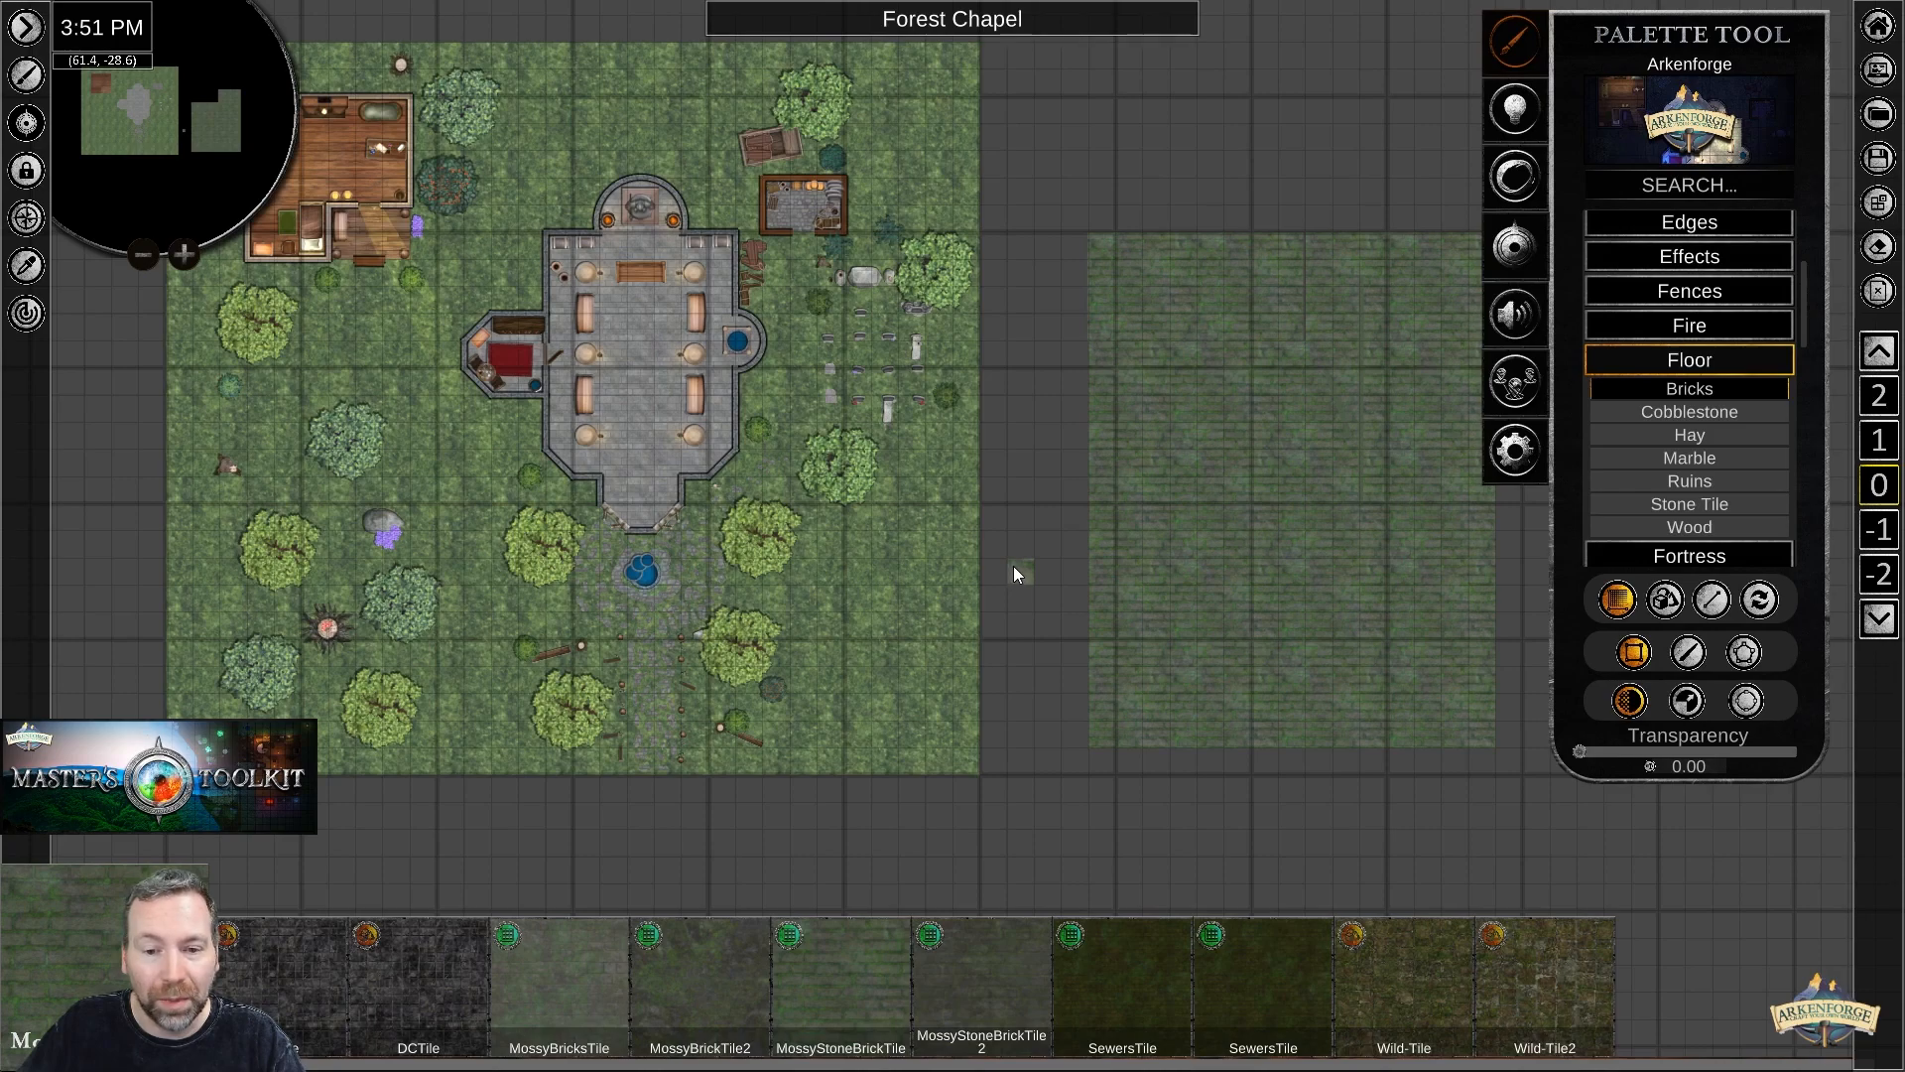
{"action": "middle_click_drag", "start_coordinate": [1014, 502], "coordinate": [760, 538]}
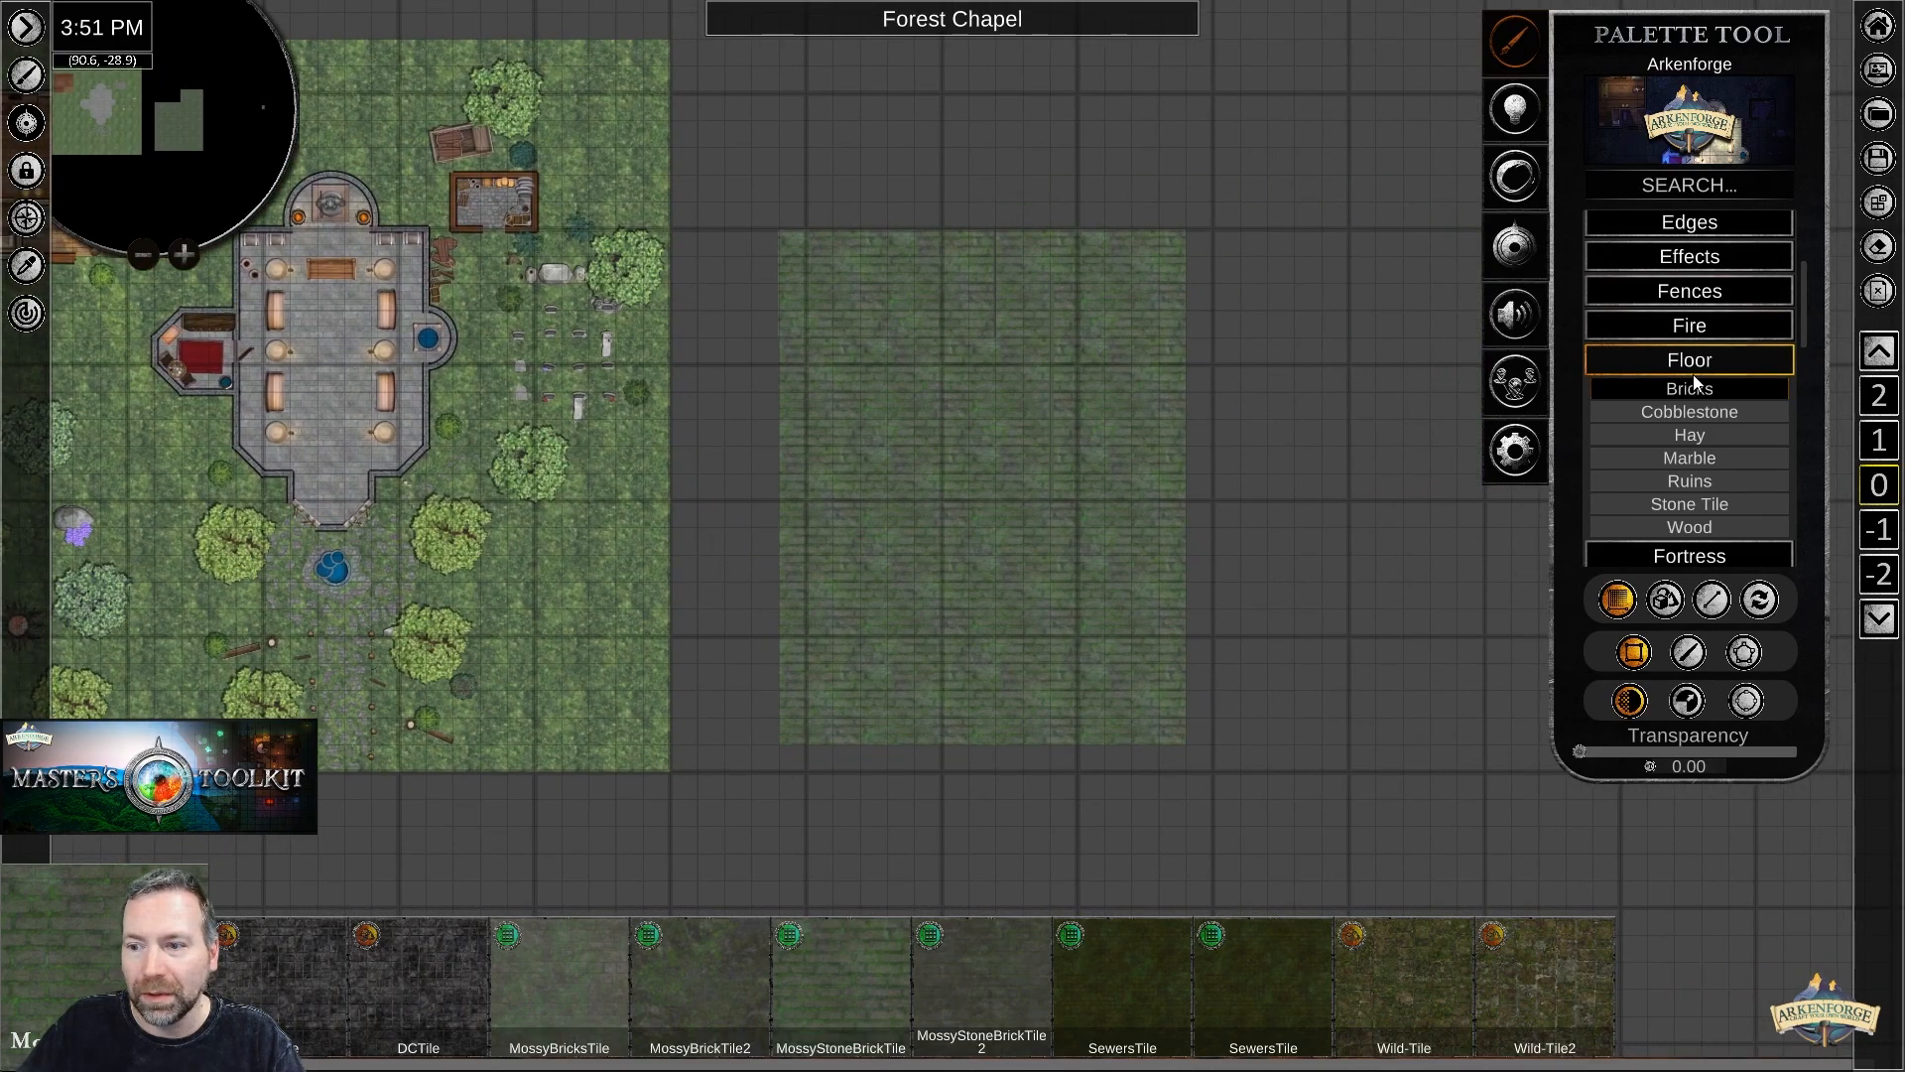
{"action": "left_click", "coordinate": [1692, 458]}
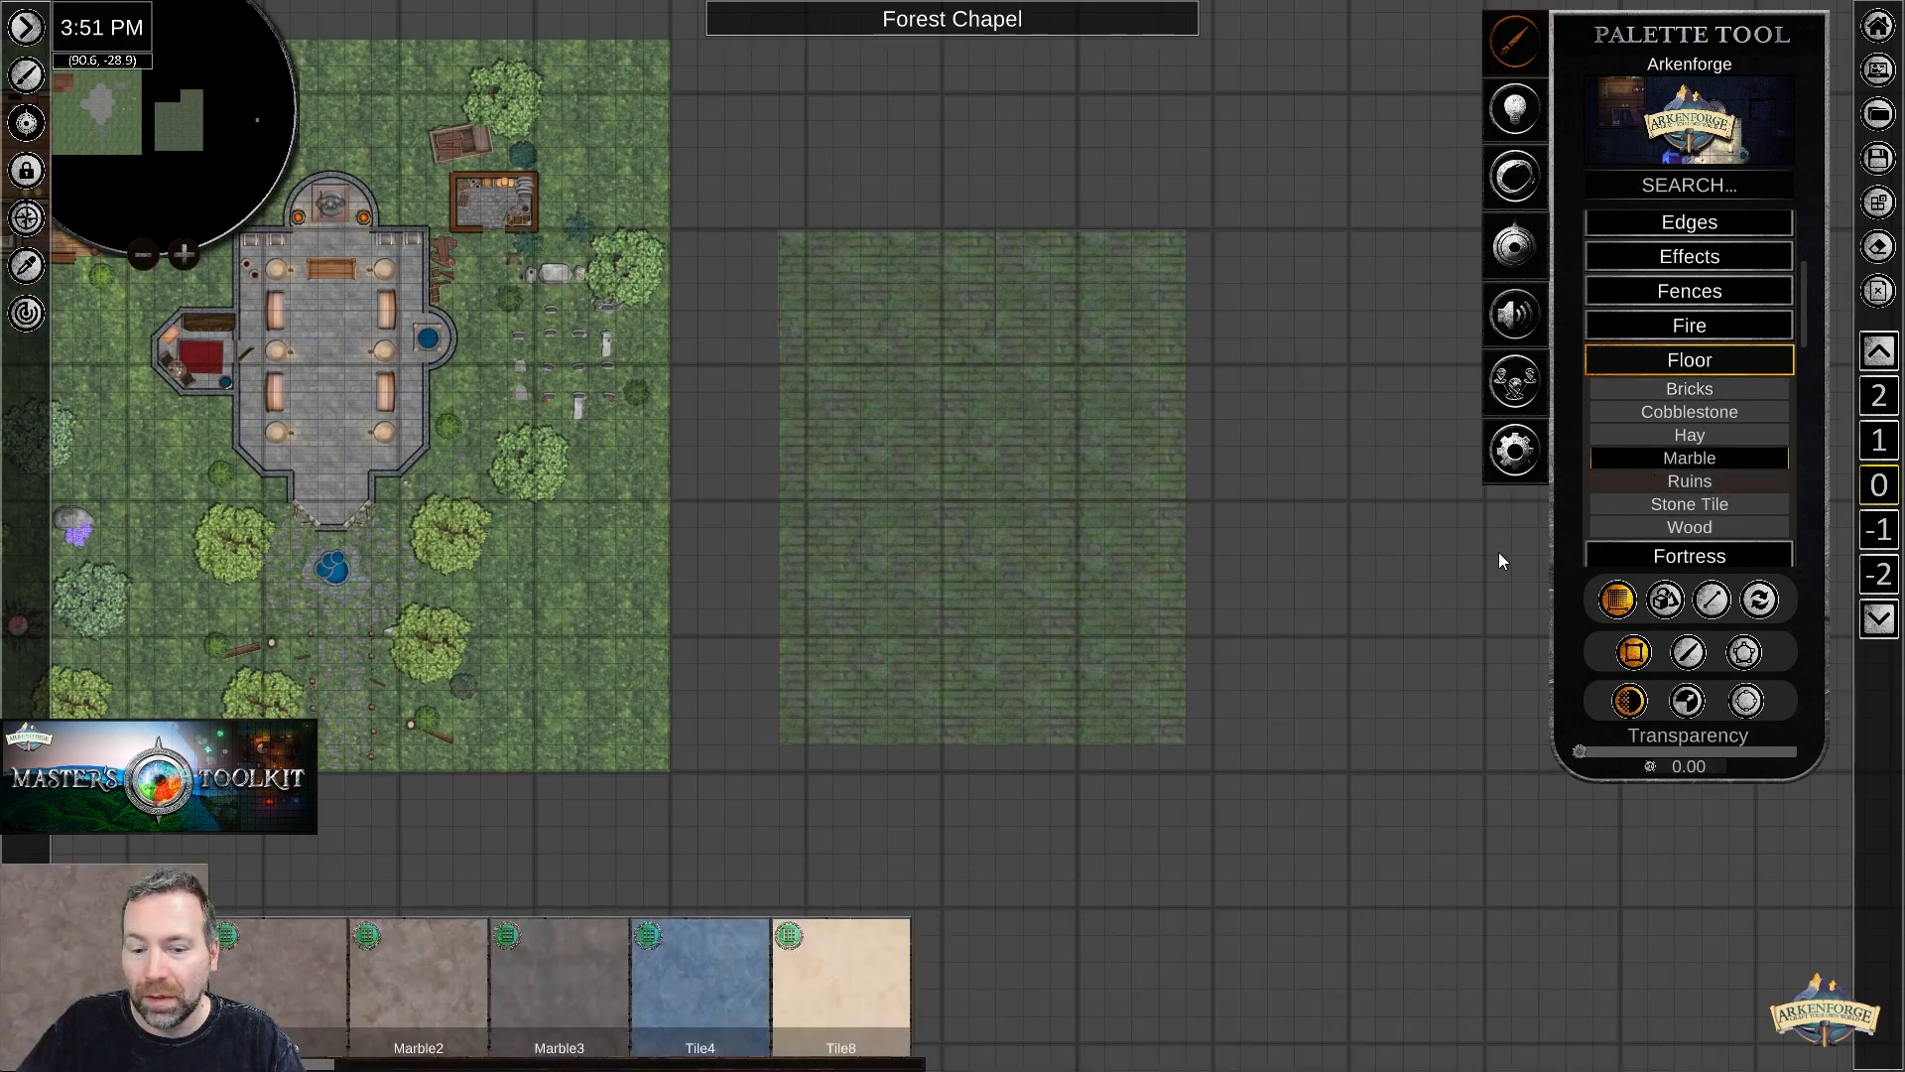
{"action": "left_click", "coordinate": [416, 980]}
{"action": "left_click_drag", "start_coordinate": [1211, 240], "coordinate": [1362, 530]}
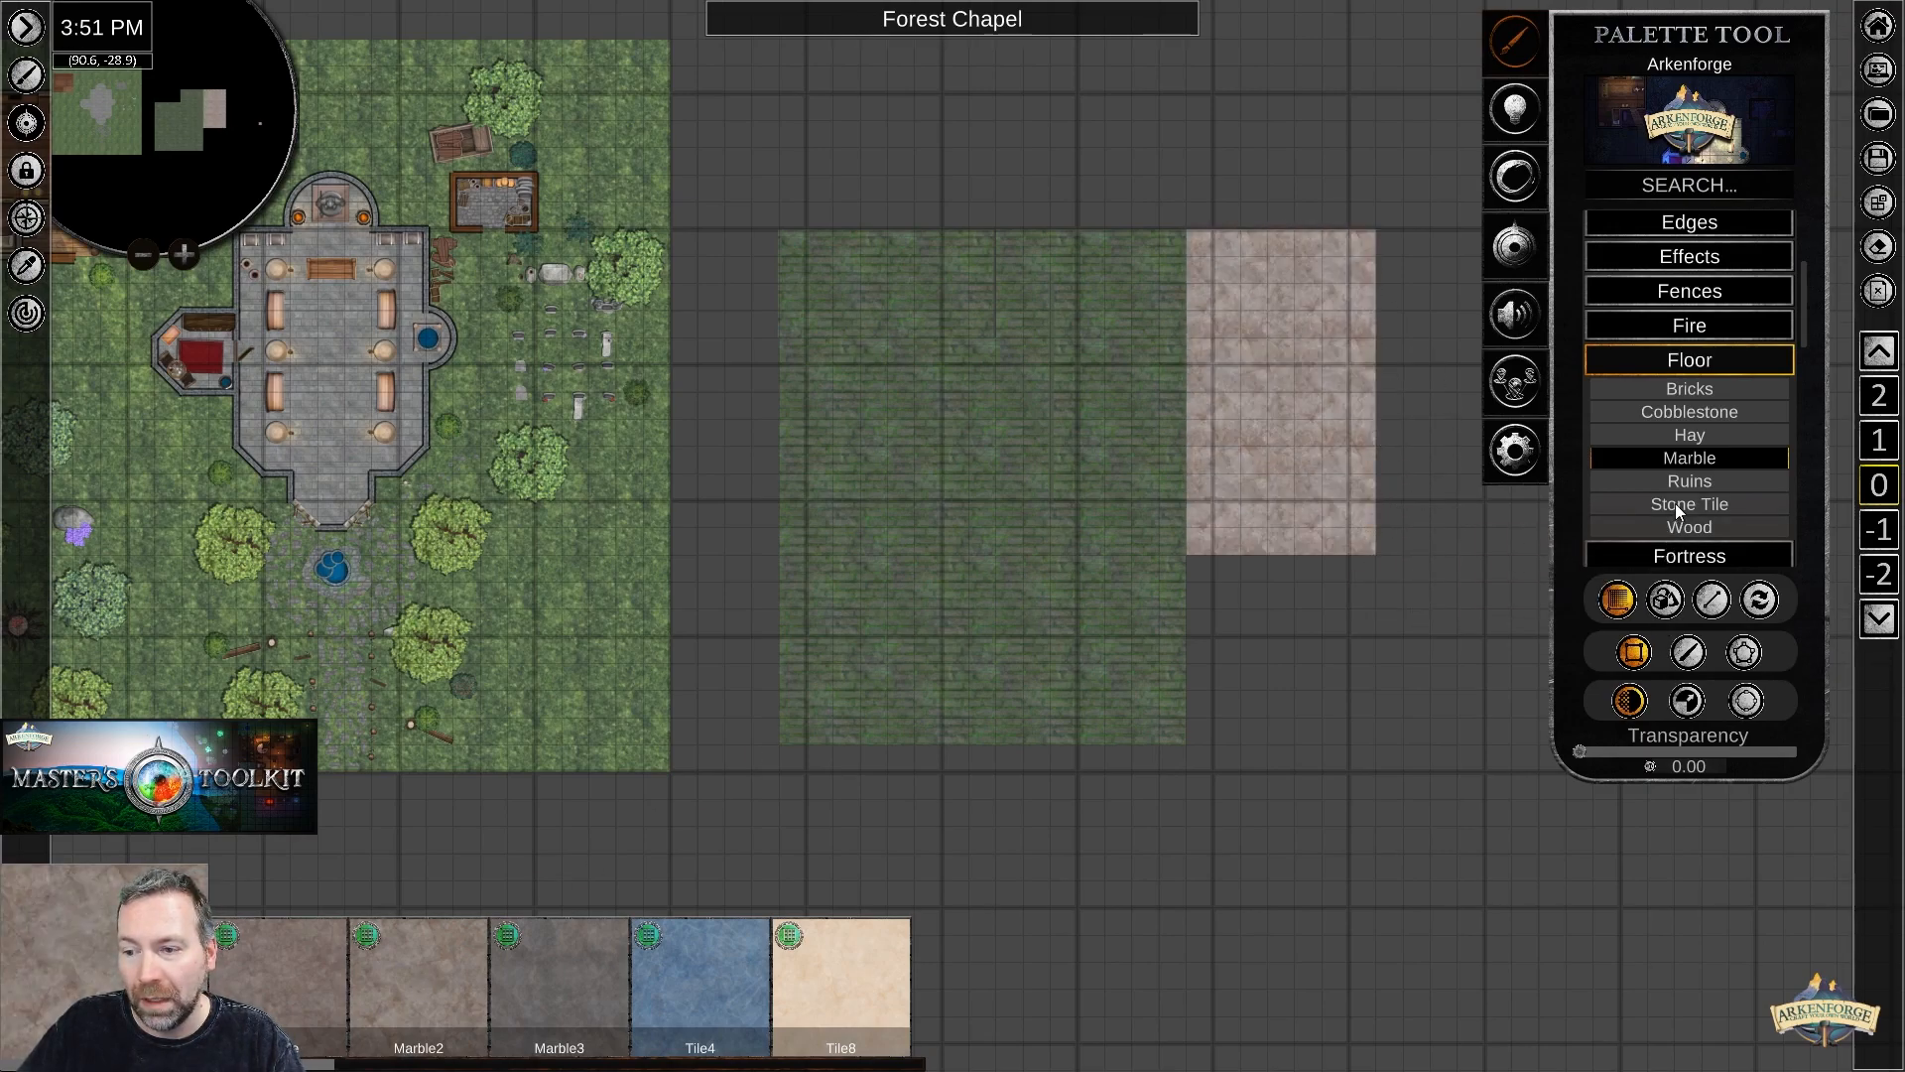
Fill a RuinedTile floor rectangle about 14 by 8 squares just south of the mossy brick floor.
{"action": "left_click", "coordinate": [1700, 481]}
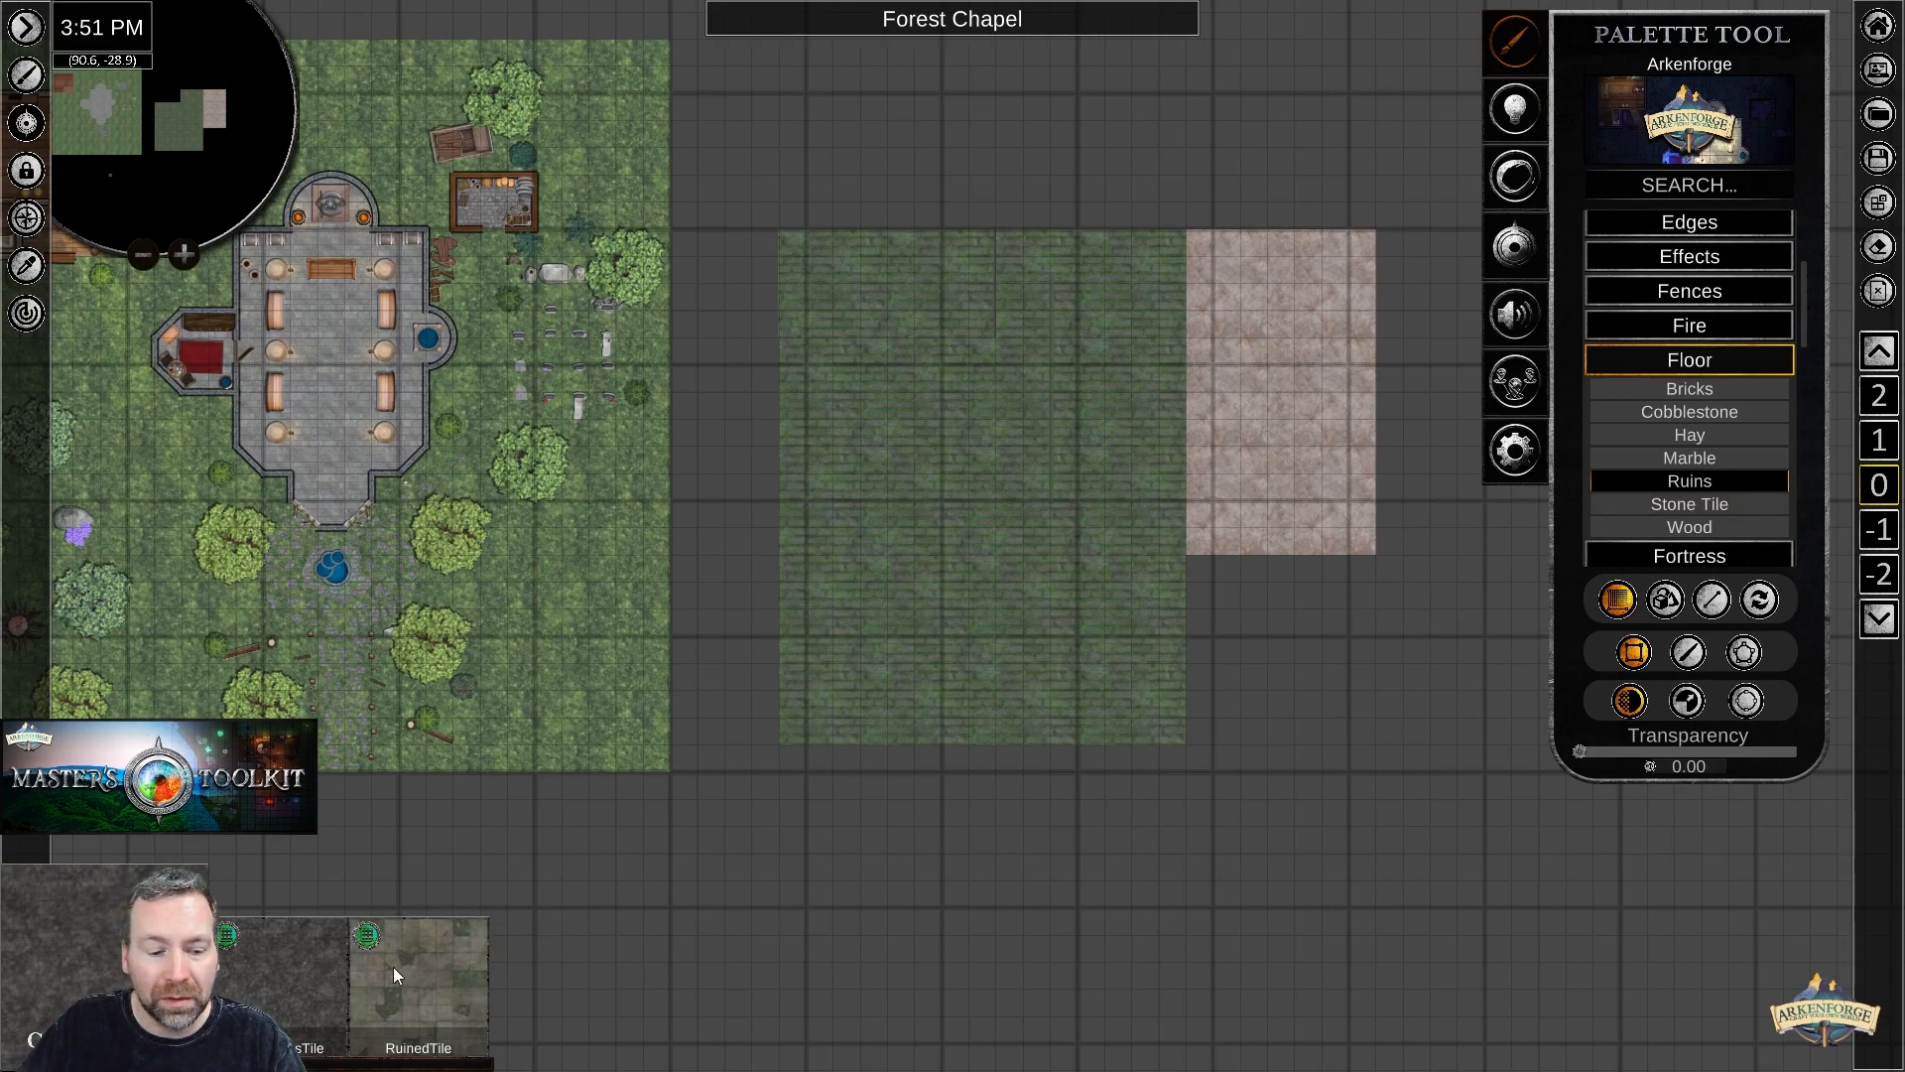
{"action": "left_click", "coordinate": [423, 977]}
{"action": "mouse_move", "coordinate": [845, 794]}
{"action": "left_mouse_down"}
{"action": "mouse_move", "coordinate": [1164, 891]}
{"action": "mouse_move", "coordinate": [1188, 971]}
{"action": "left_mouse_up"}
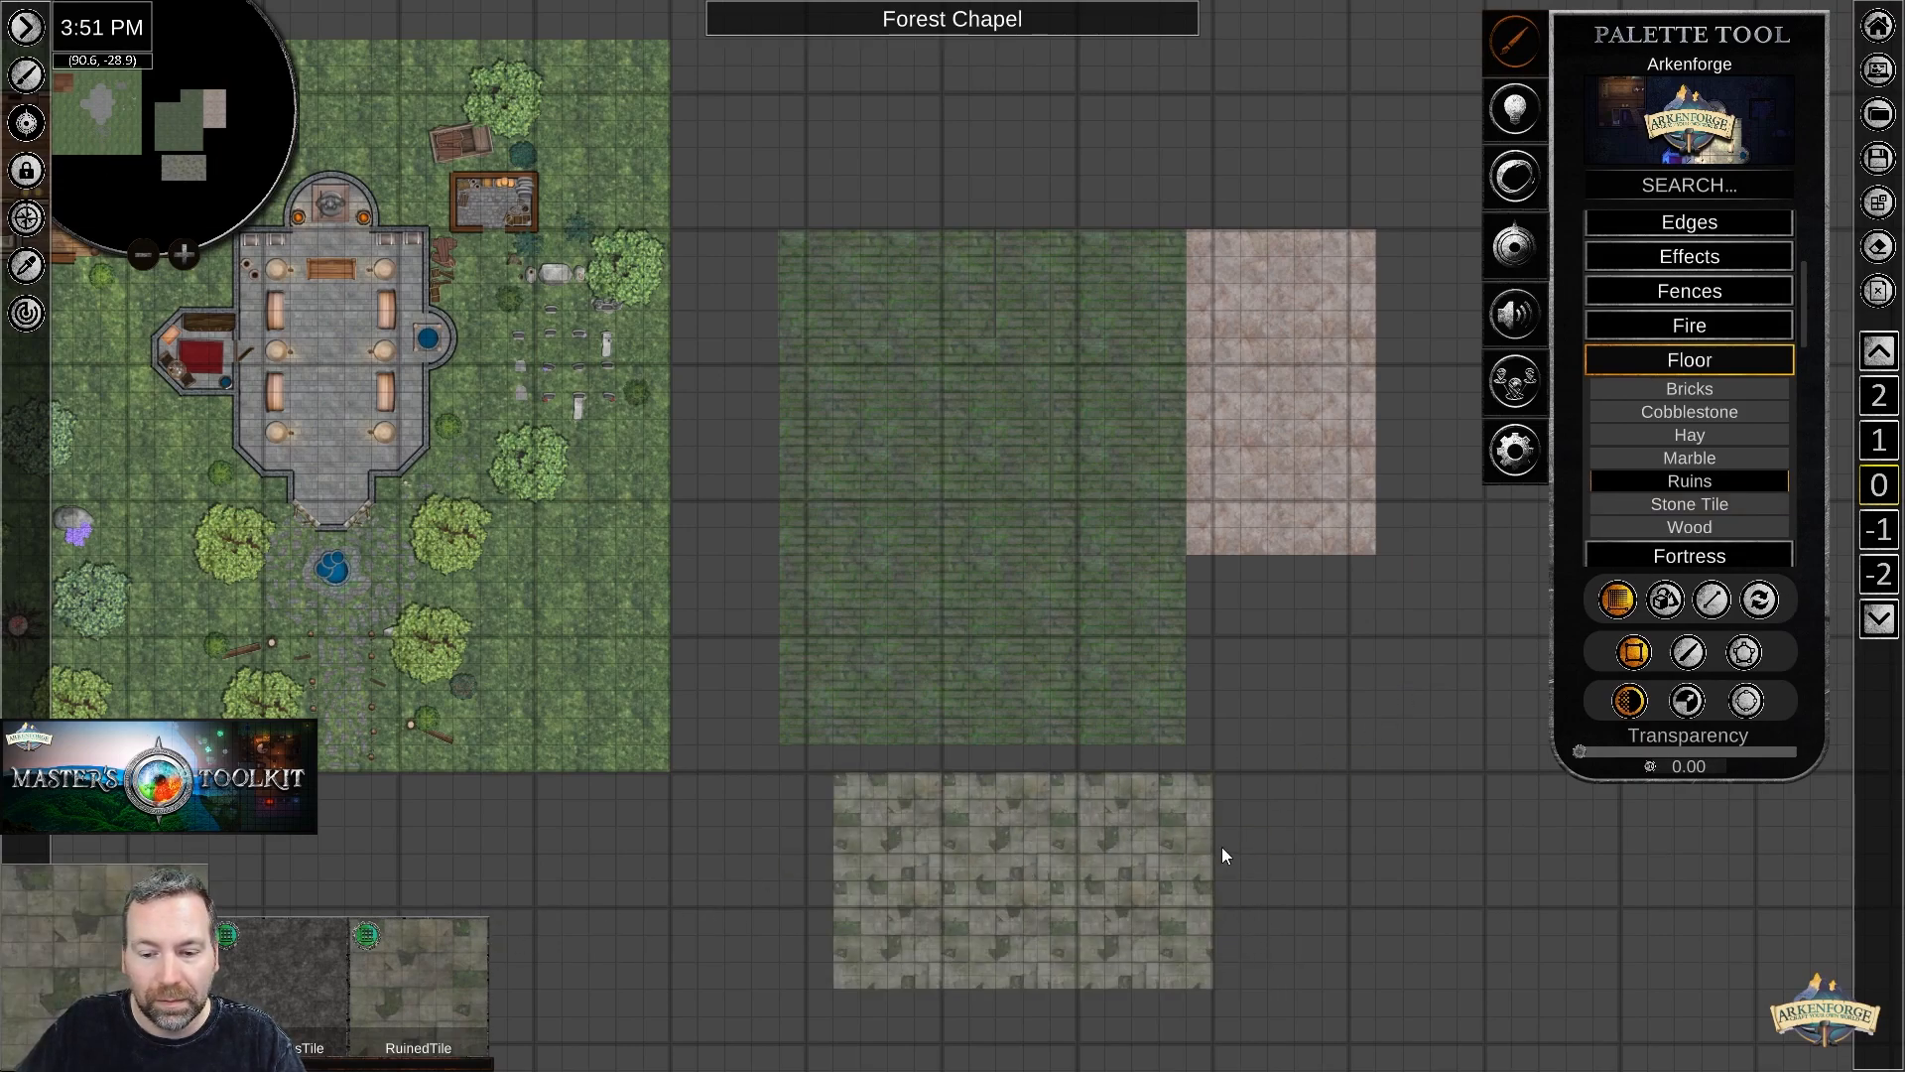
Browse the Wood floor tiles and fill an 8 by 8 square area with Woodenfloorhobbit southeast of the mossy brick floor.
{"action": "left_click", "coordinate": [1693, 526]}
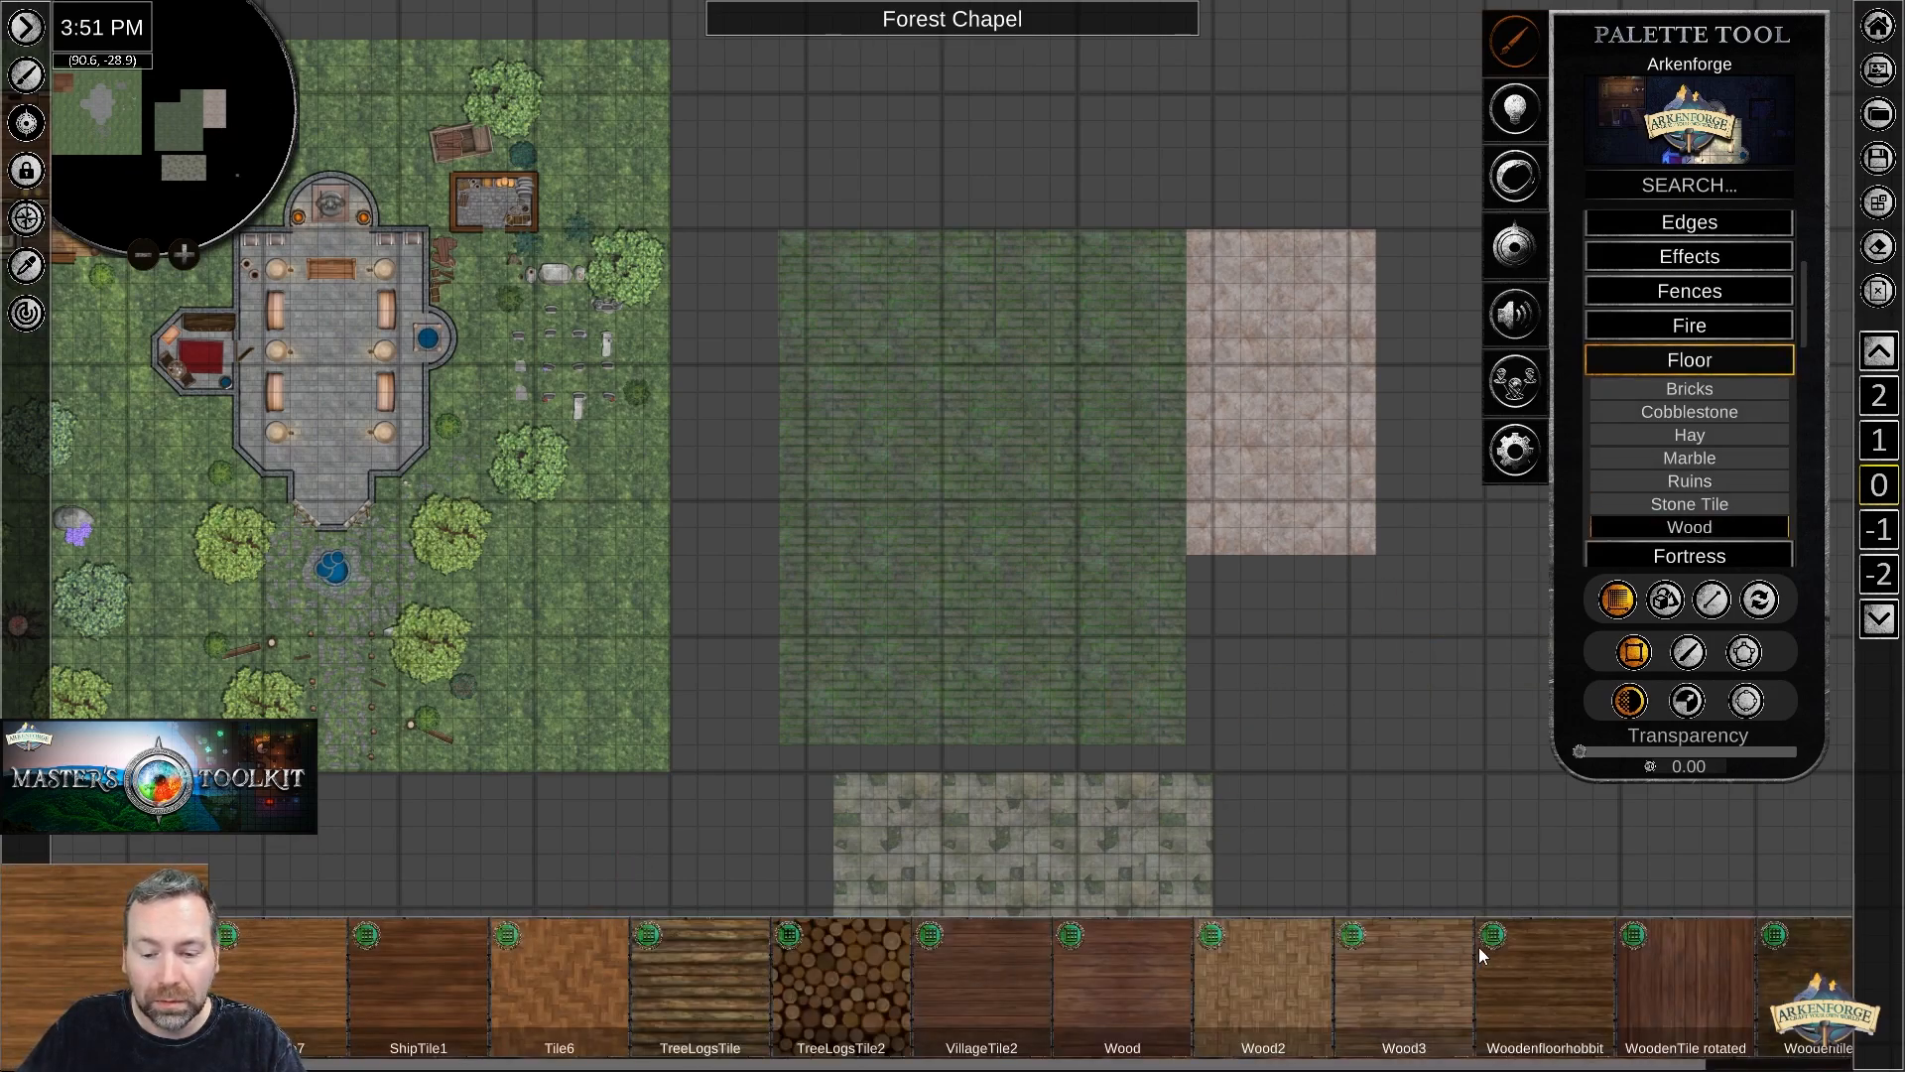
{"action": "left_click_drag", "start_coordinate": [1314, 1062], "coordinate": [1464, 1063]}
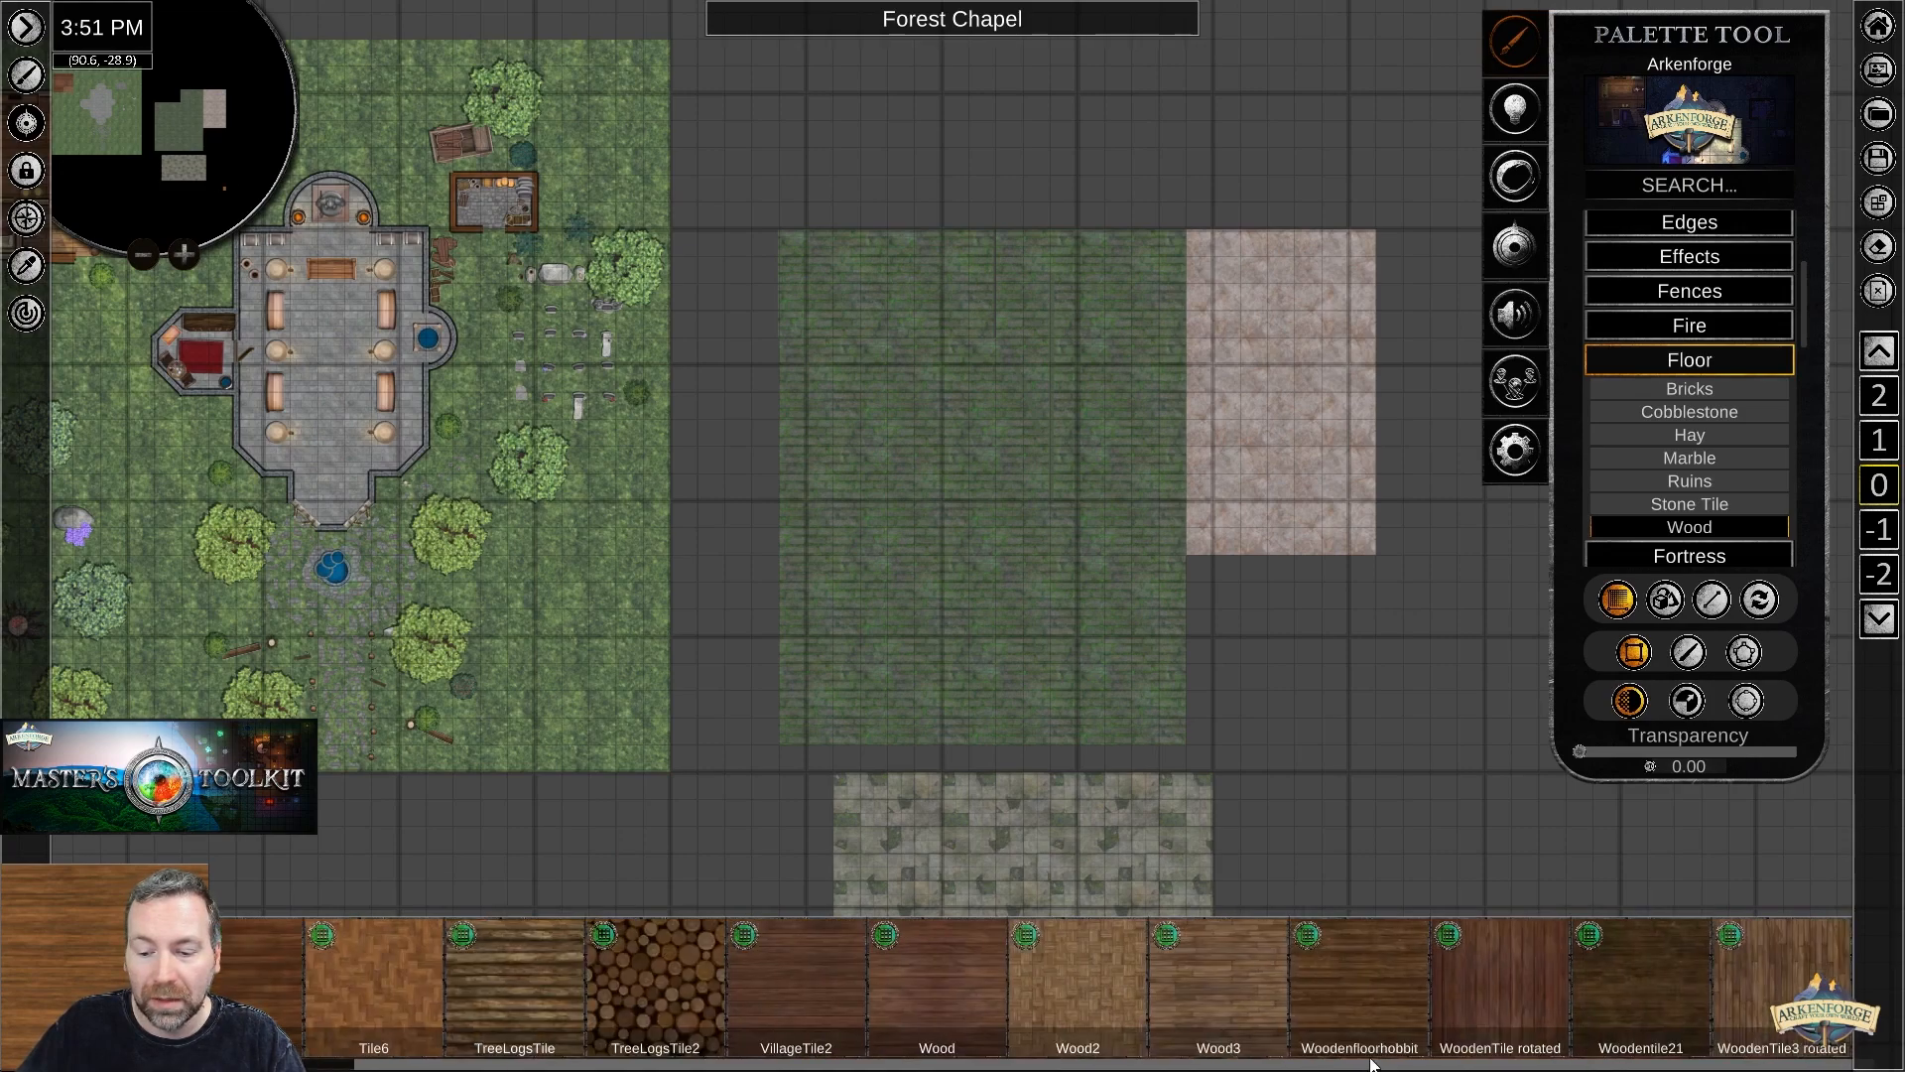
{"action": "left_click_drag", "start_coordinate": [1205, 1064], "coordinate": [1051, 1070]}
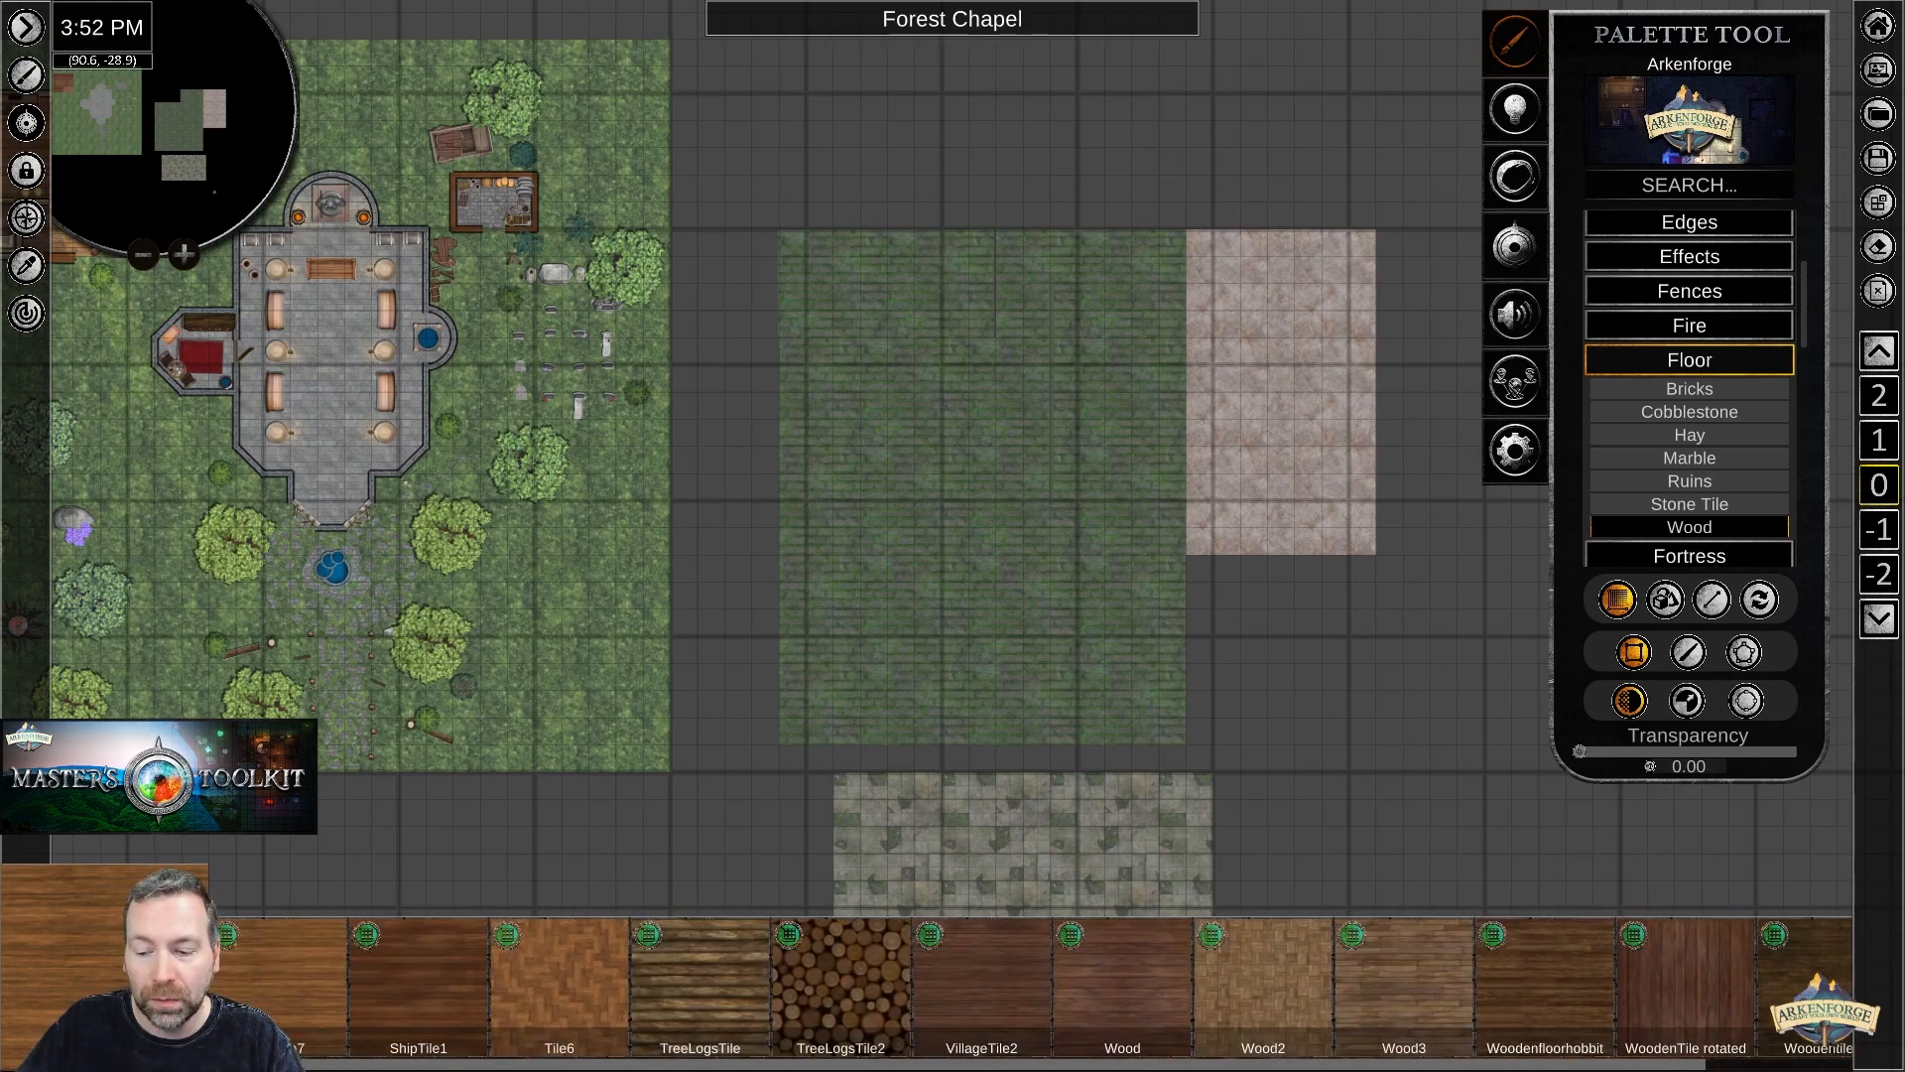
{"action": "left_click", "coordinate": [1504, 1004]}
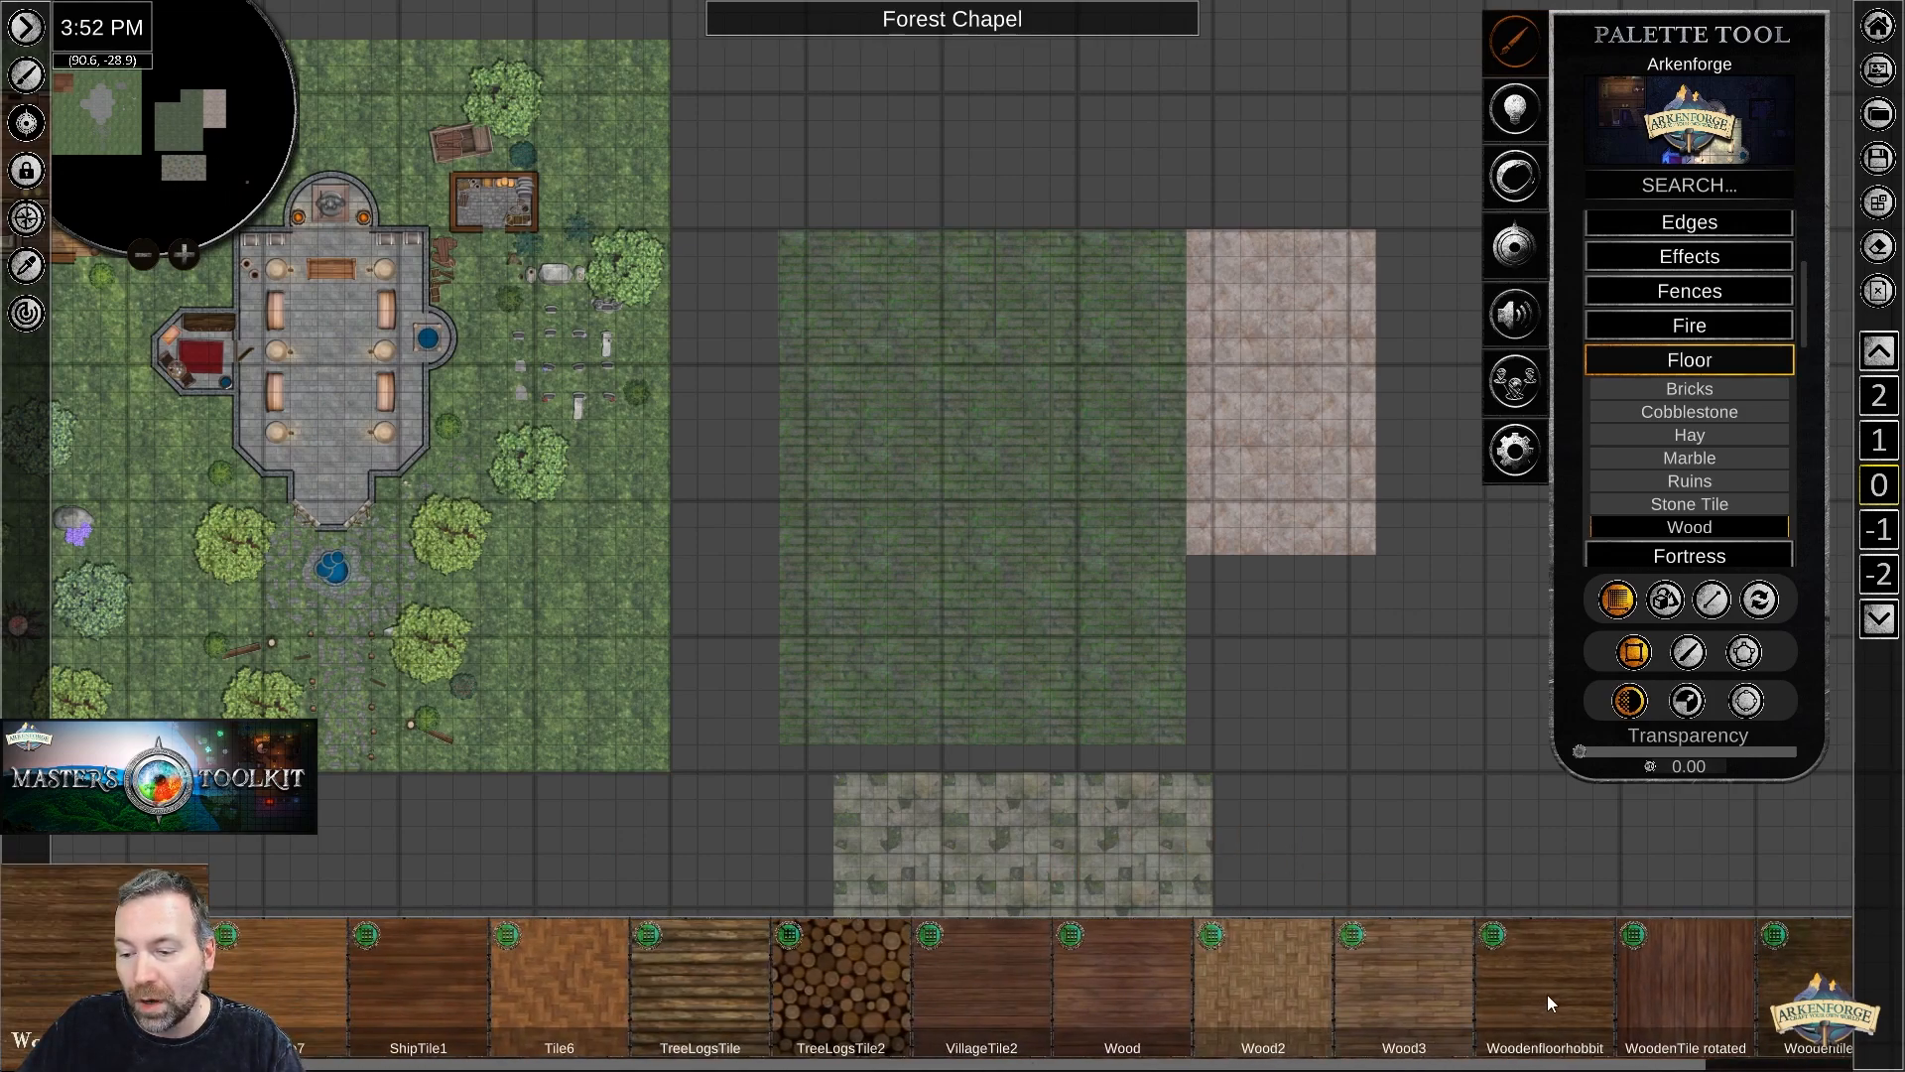
{"action": "mouse_move", "coordinate": [1308, 663]}
{"action": "left_mouse_down"}
{"action": "mouse_move", "coordinate": [1480, 831]}
{"action": "mouse_move", "coordinate": [1543, 852]}
{"action": "left_mouse_up"}
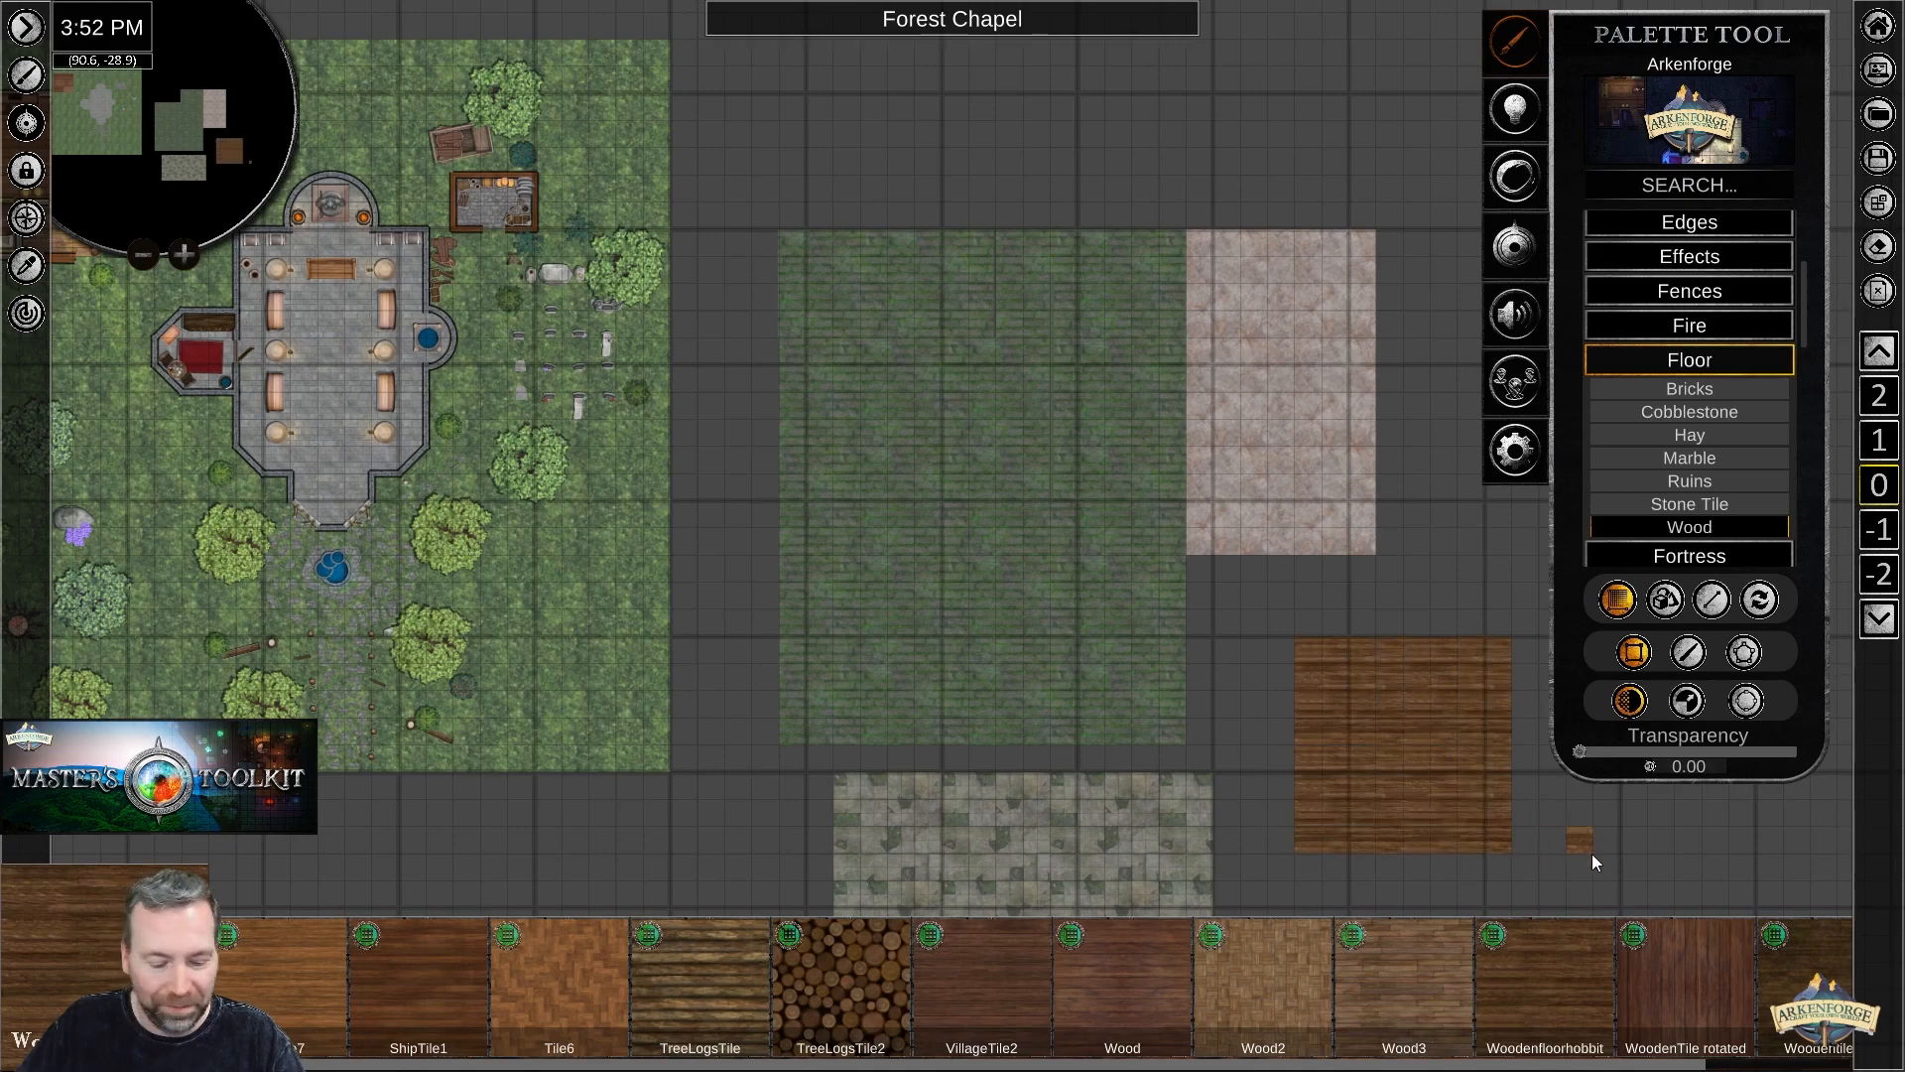
{"action": "scroll", "coordinate": [1591, 853], "scroll_direction": "up", "scroll_amount": 5}
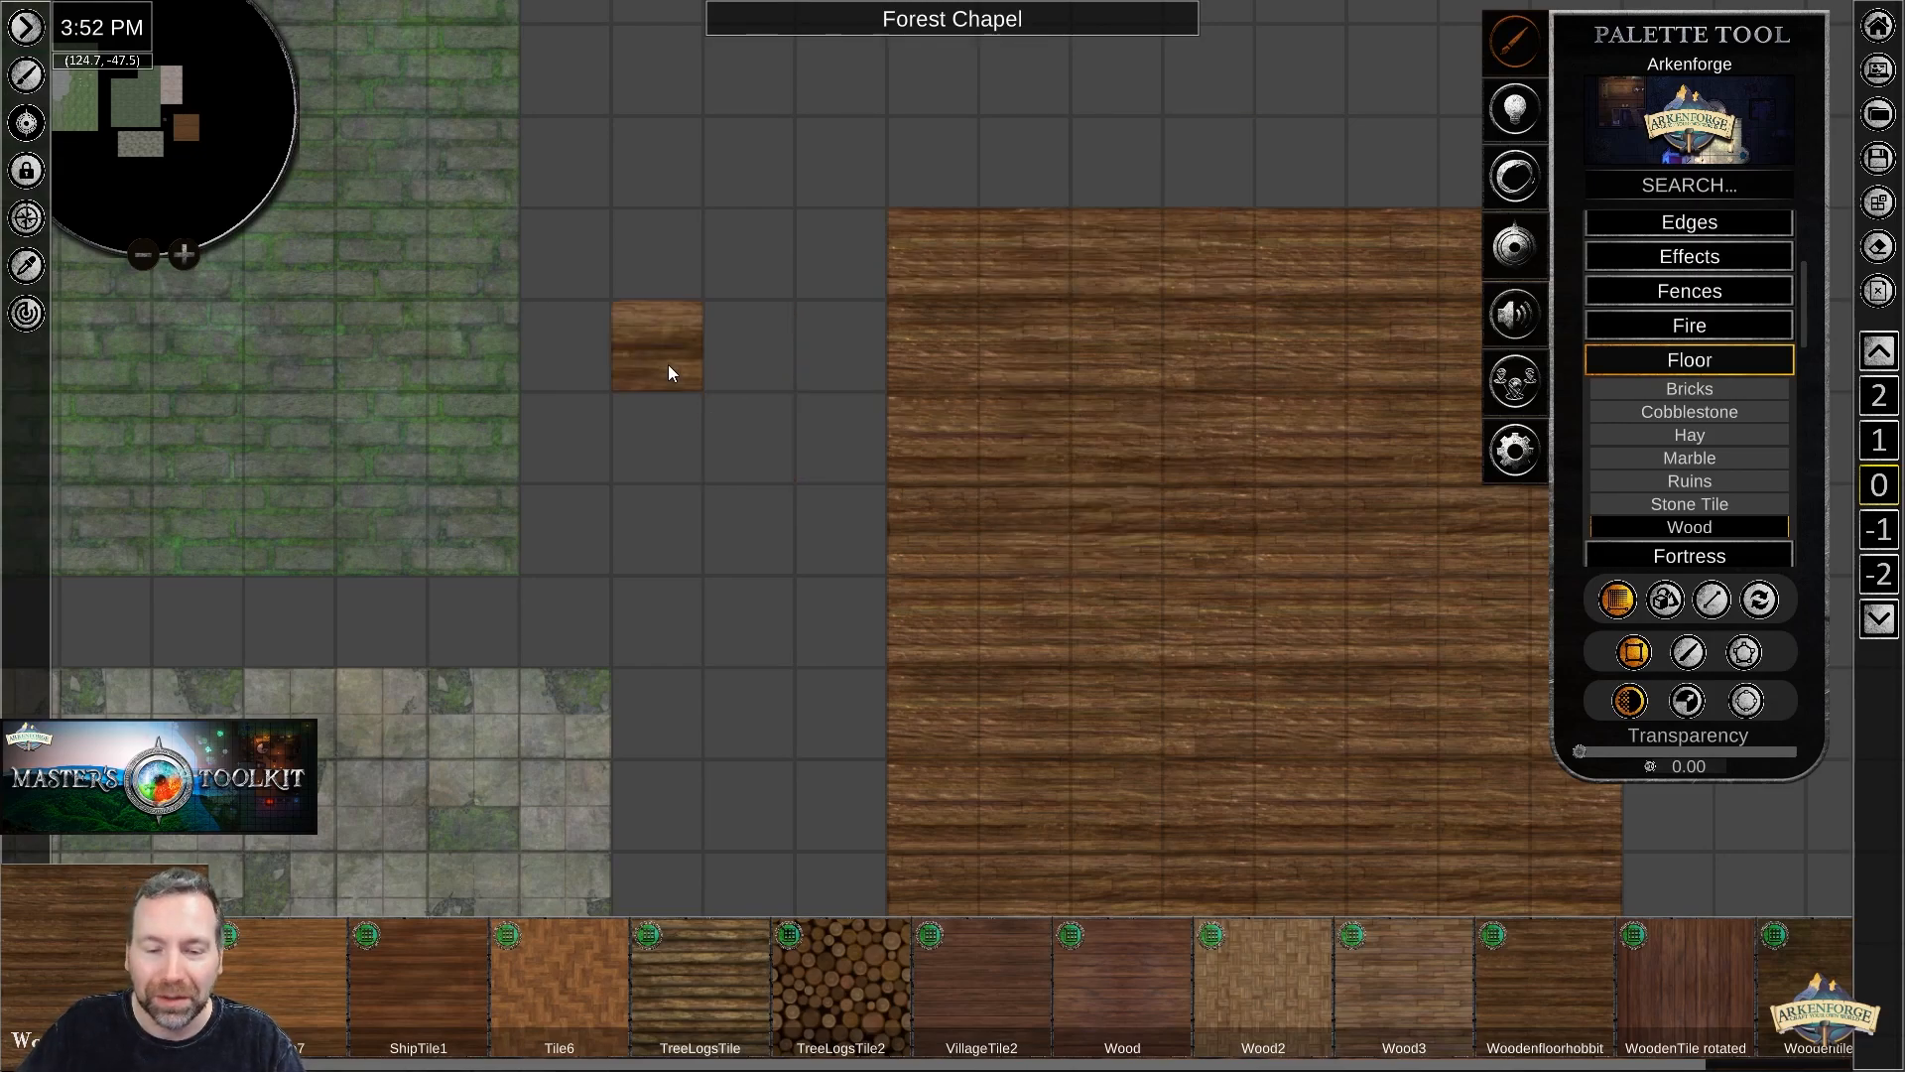
{"action": "scroll", "coordinate": [699, 377], "scroll_direction": "down", "scroll_amount": 5}
{"action": "middle_click_drag", "start_coordinate": [717, 347], "coordinate": [1112, 660]}
{"action": "middle_click_drag", "start_coordinate": [472, 332], "coordinate": [1280, 483]}
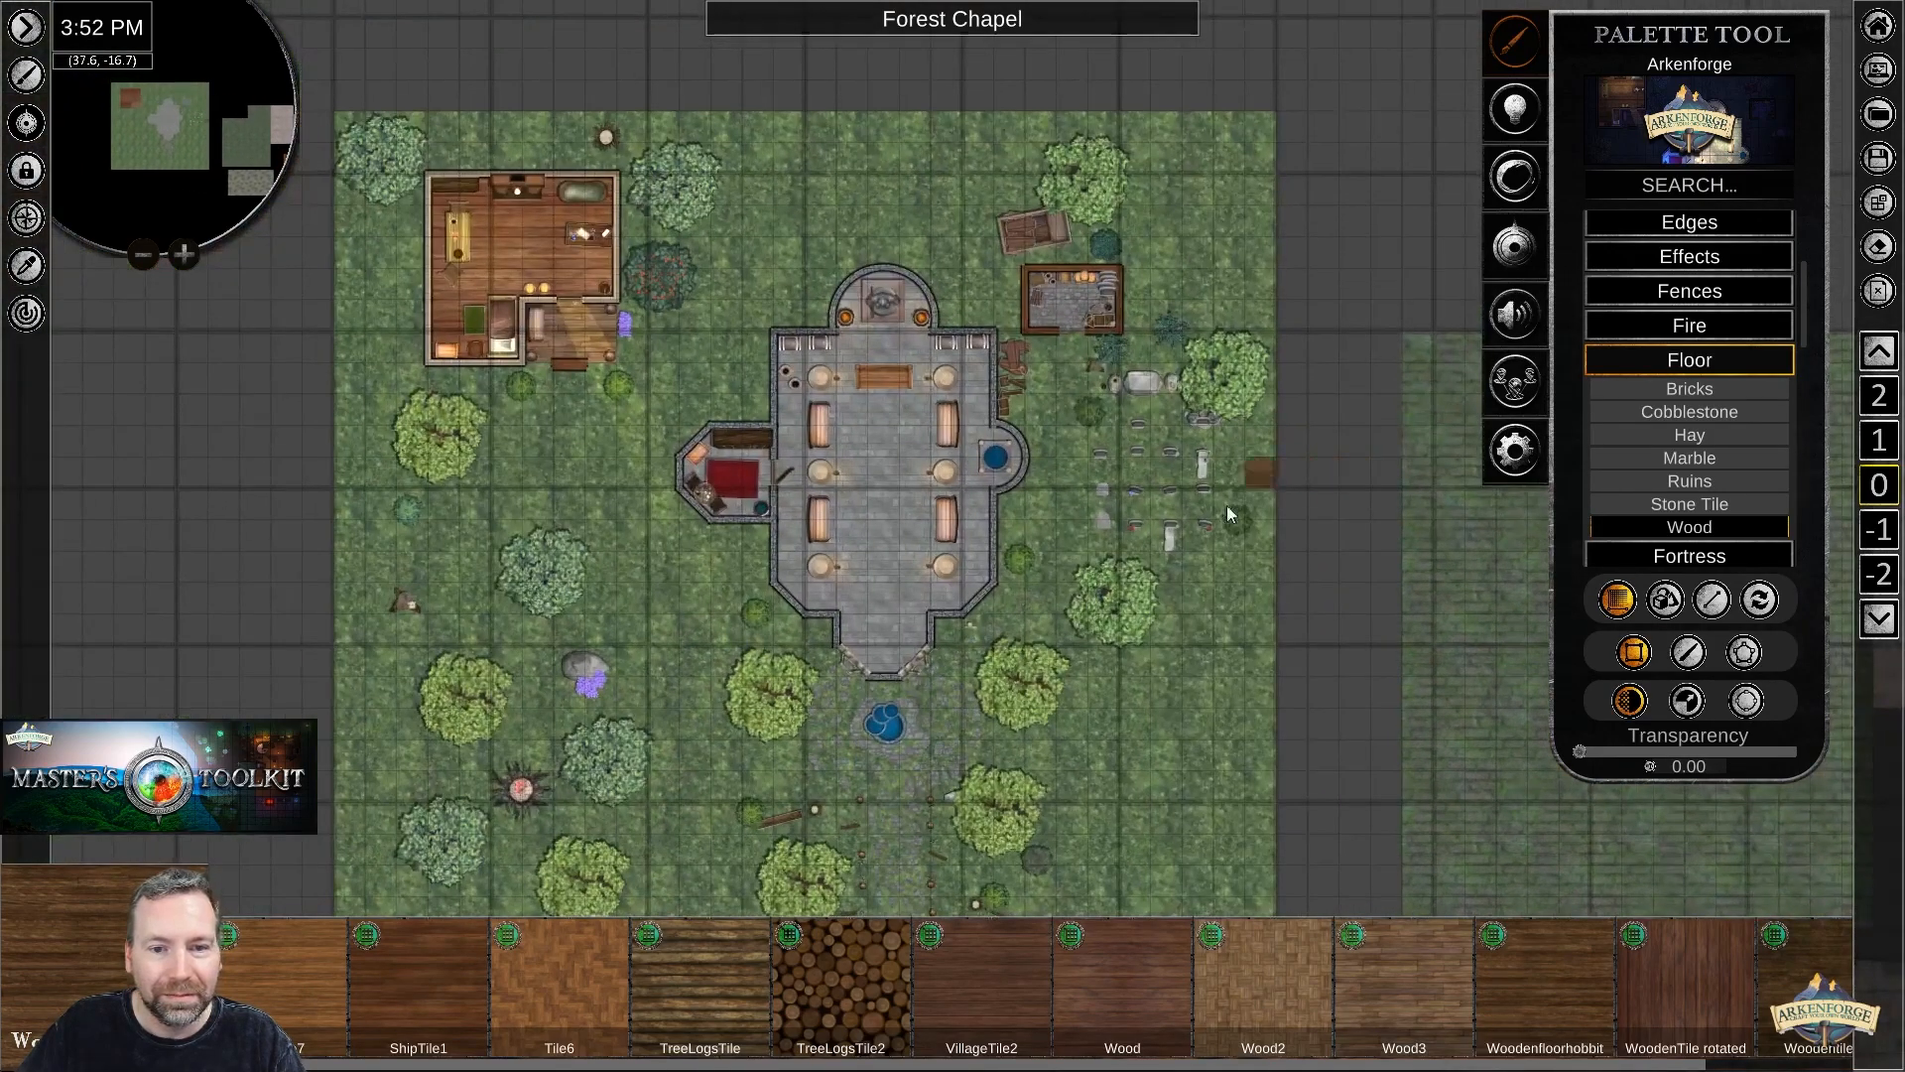
Select the grass ground tile under the chapel and enlarge it to reach under the new floor areas to the east.
{"action": "middle_click_drag", "start_coordinate": [1128, 606], "coordinate": [1106, 503]}
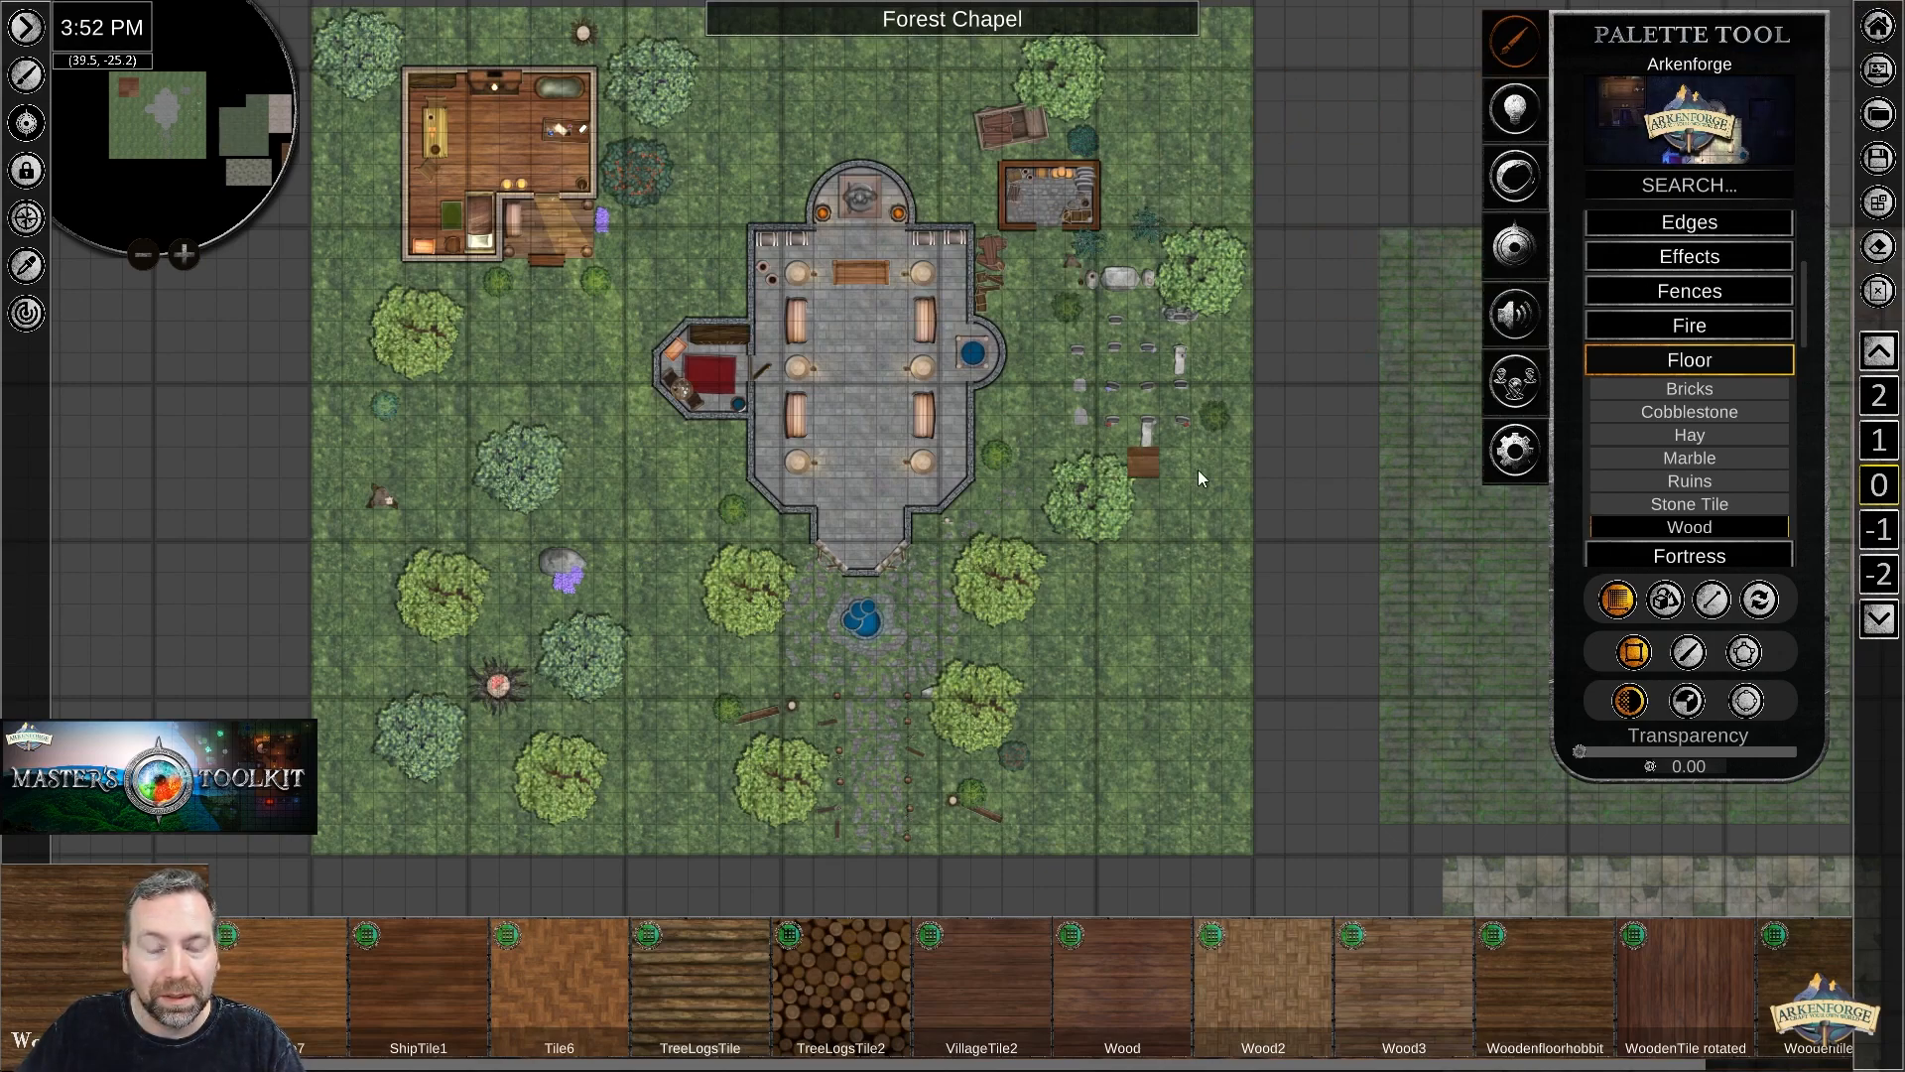
{"action": "right_click", "coordinate": [1300, 448]}
{"action": "right_click", "coordinate": [1237, 374]}
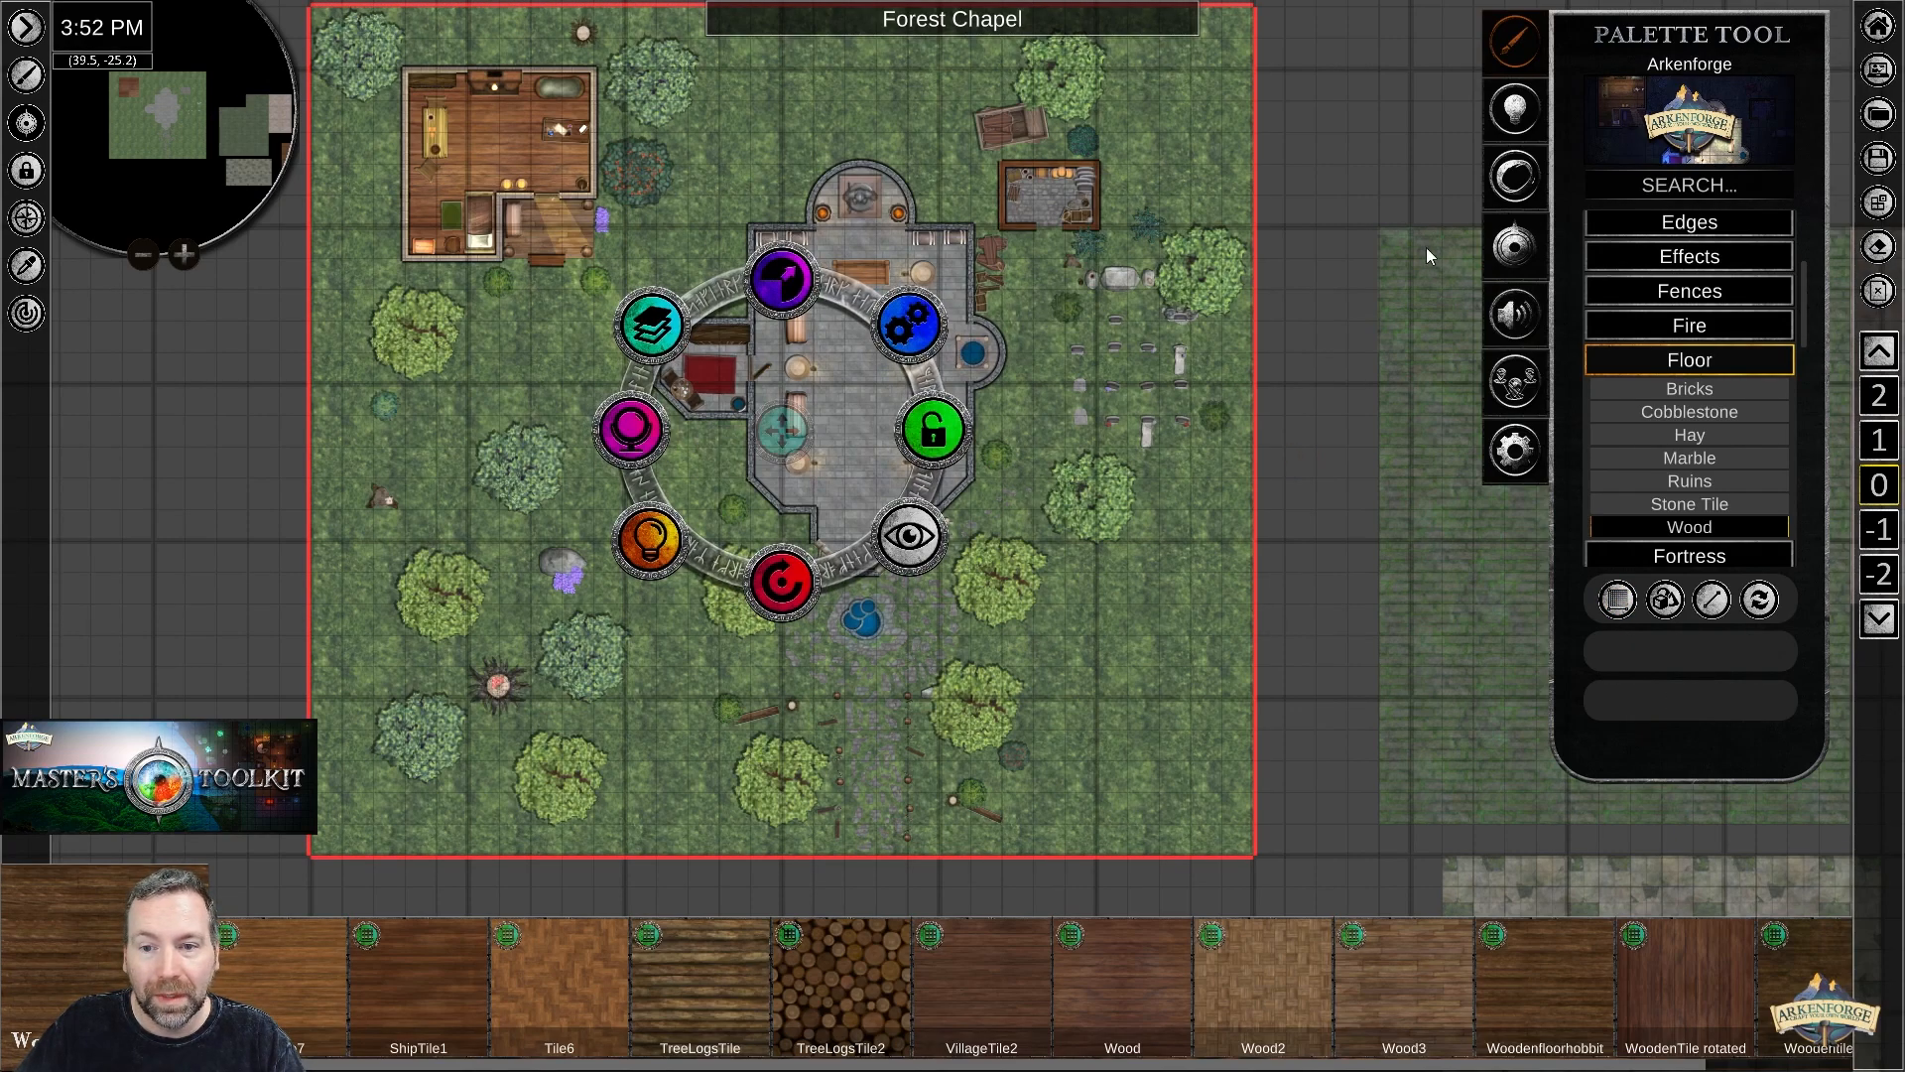
{"action": "middle_click_drag", "start_coordinate": [1276, 286], "coordinate": [1154, 383]}
{"action": "scroll", "coordinate": [1246, 302], "scroll_direction": "down", "scroll_amount": 4}
{"action": "left_click_drag", "start_coordinate": [877, 327], "coordinate": [600, 248]}
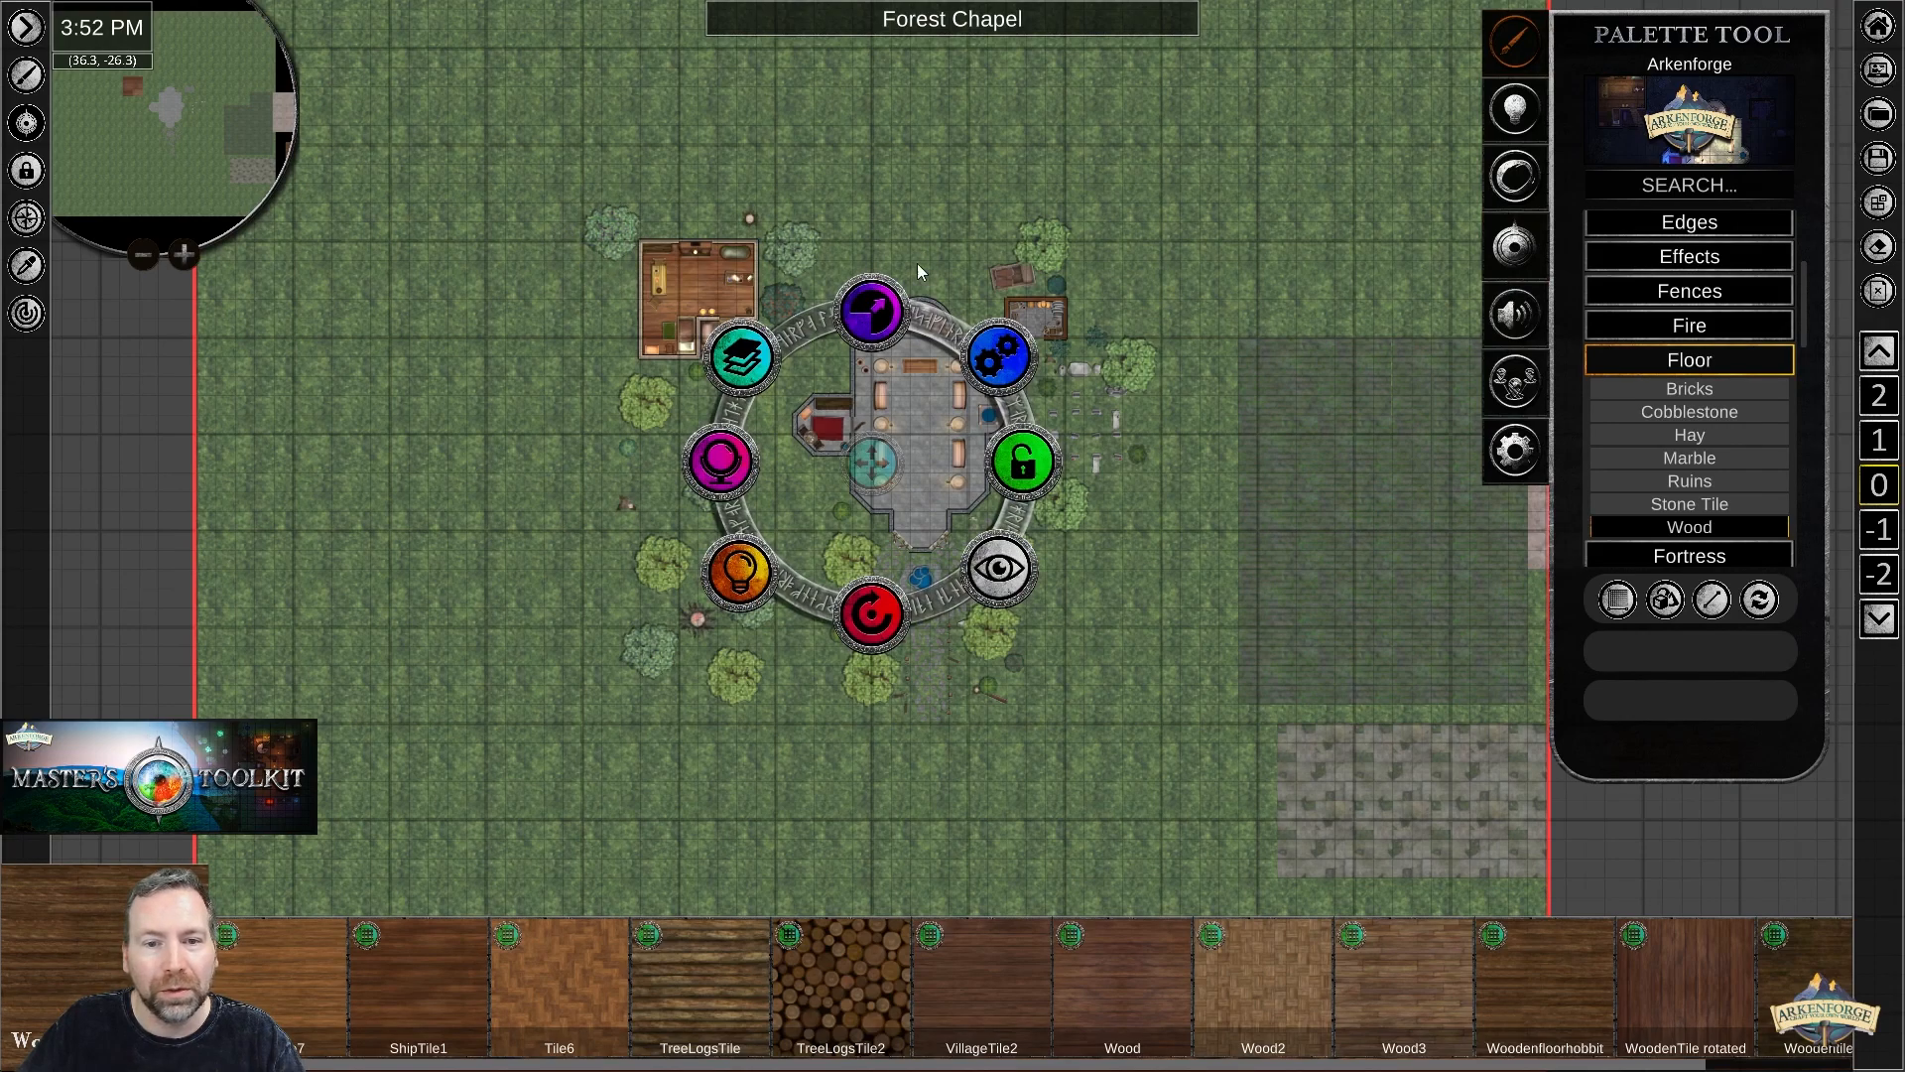
Look through the Roof assets in the palette, and open the Cobblestone assets of the Roads category.
{"action": "left_click", "coordinate": [1710, 360]}
{"action": "middle_click_drag", "start_coordinate": [1693, 509], "coordinate": [1679, 409]}
{"action": "scroll", "coordinate": [1692, 462], "scroll_direction": "down", "scroll_amount": 4}
{"action": "scroll", "coordinate": [1694, 453], "scroll_direction": "down", "scroll_amount": 4}
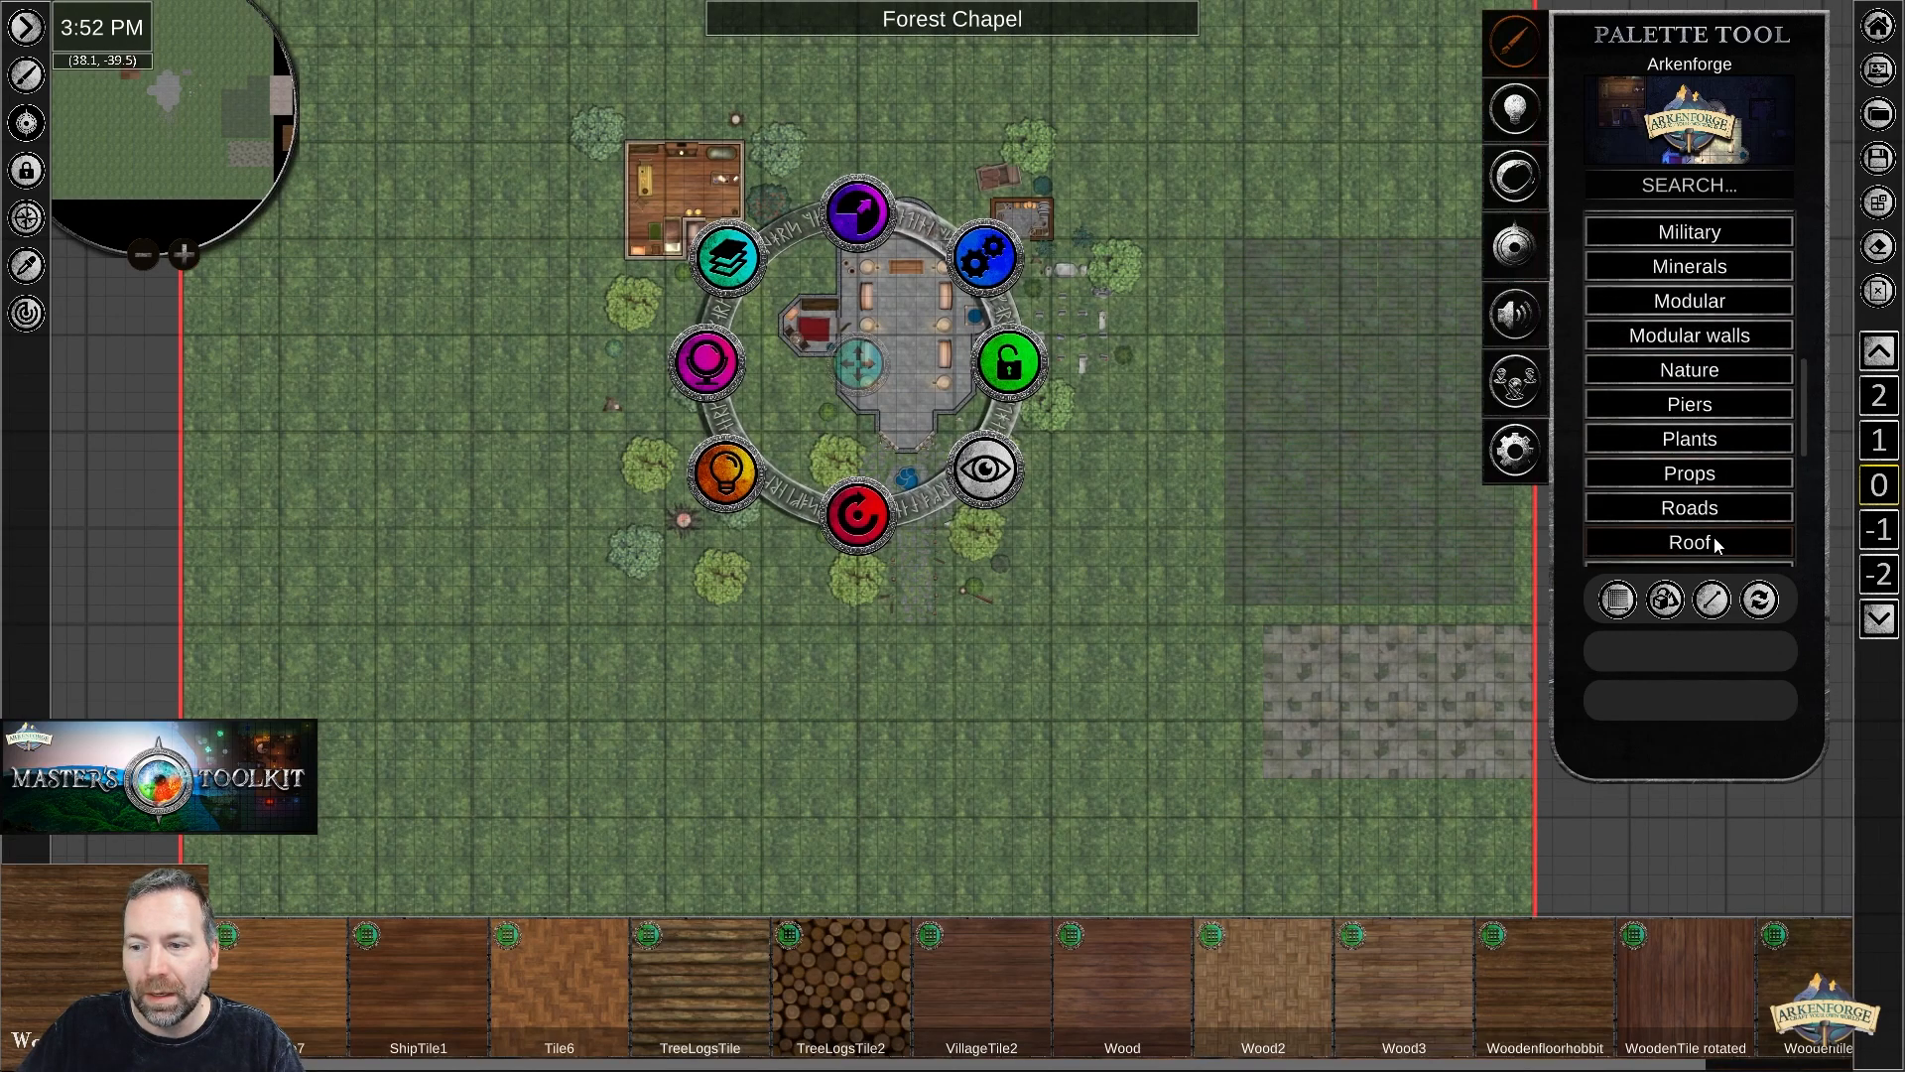
{"action": "left_click", "coordinate": [1702, 541]}
{"action": "scroll", "coordinate": [1718, 399], "scroll_direction": "down", "scroll_amount": 4}
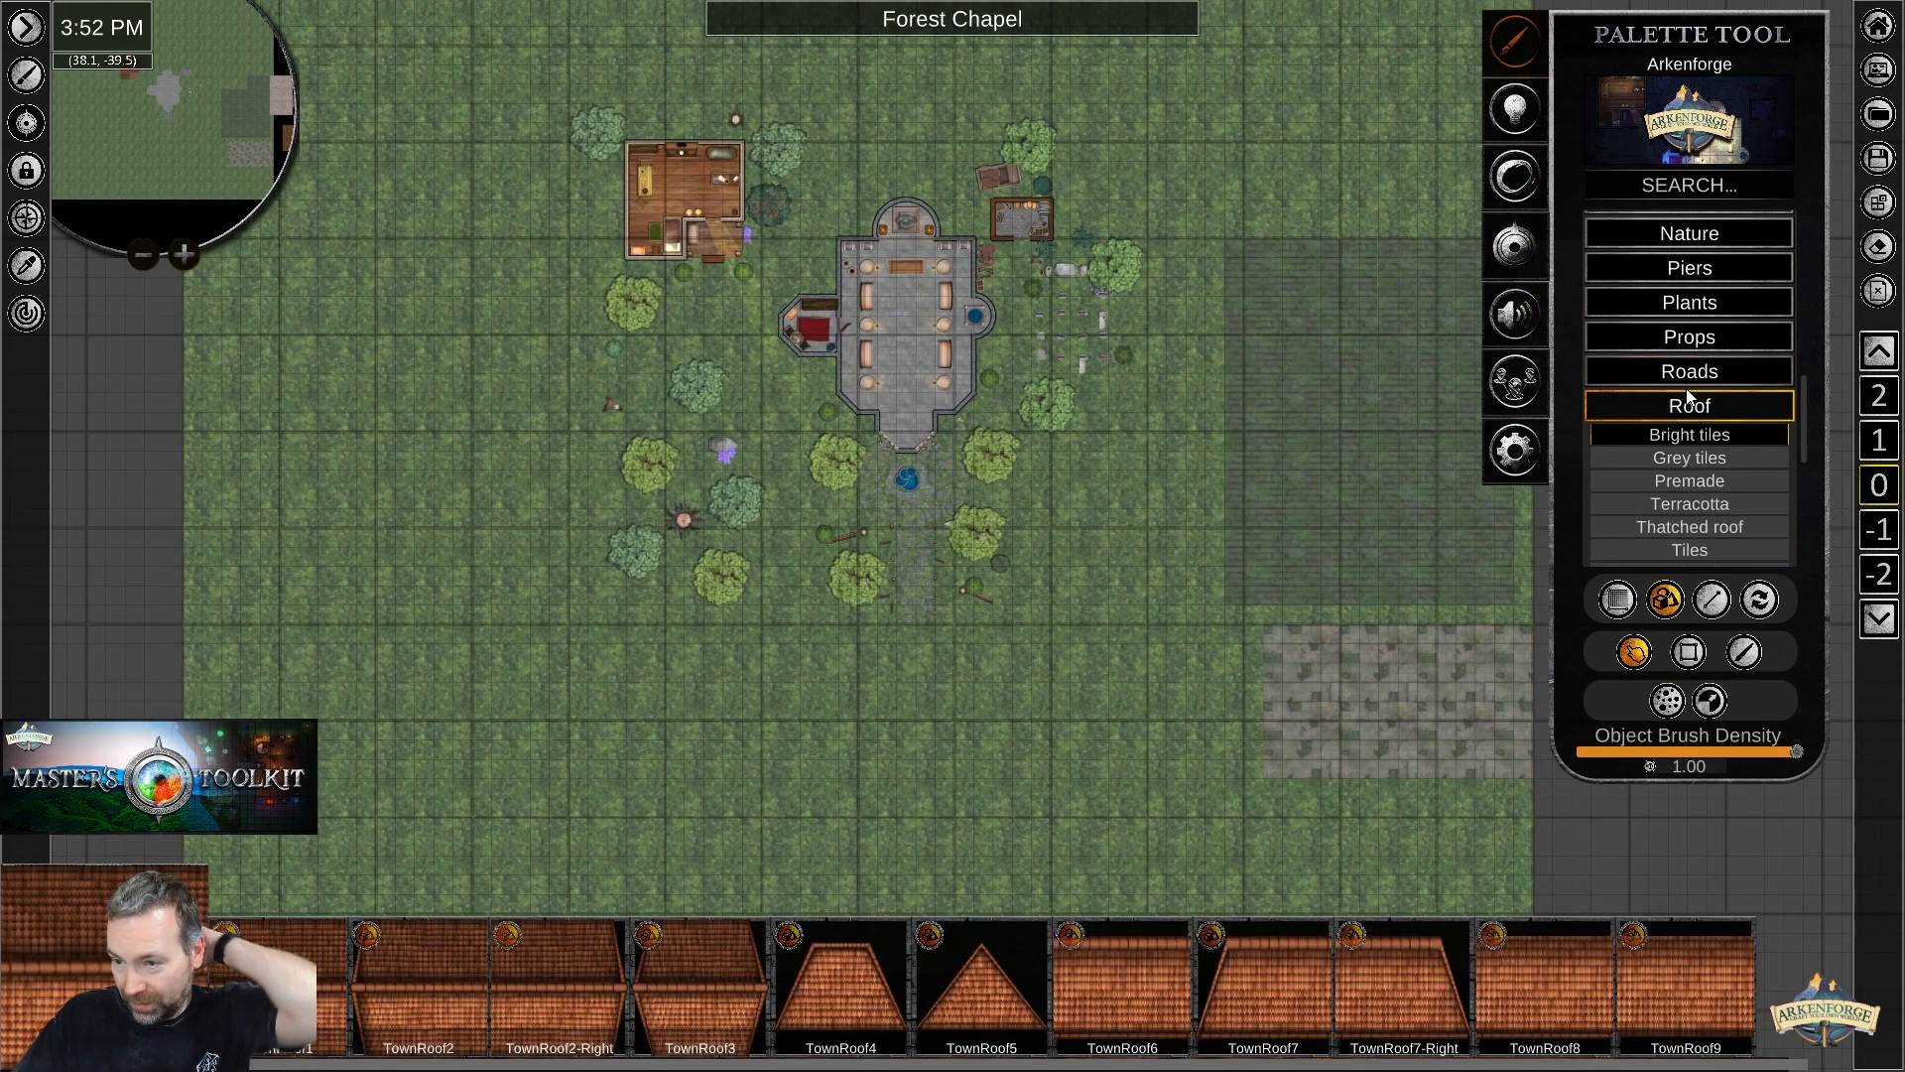
{"action": "left_click", "coordinate": [1707, 407]}
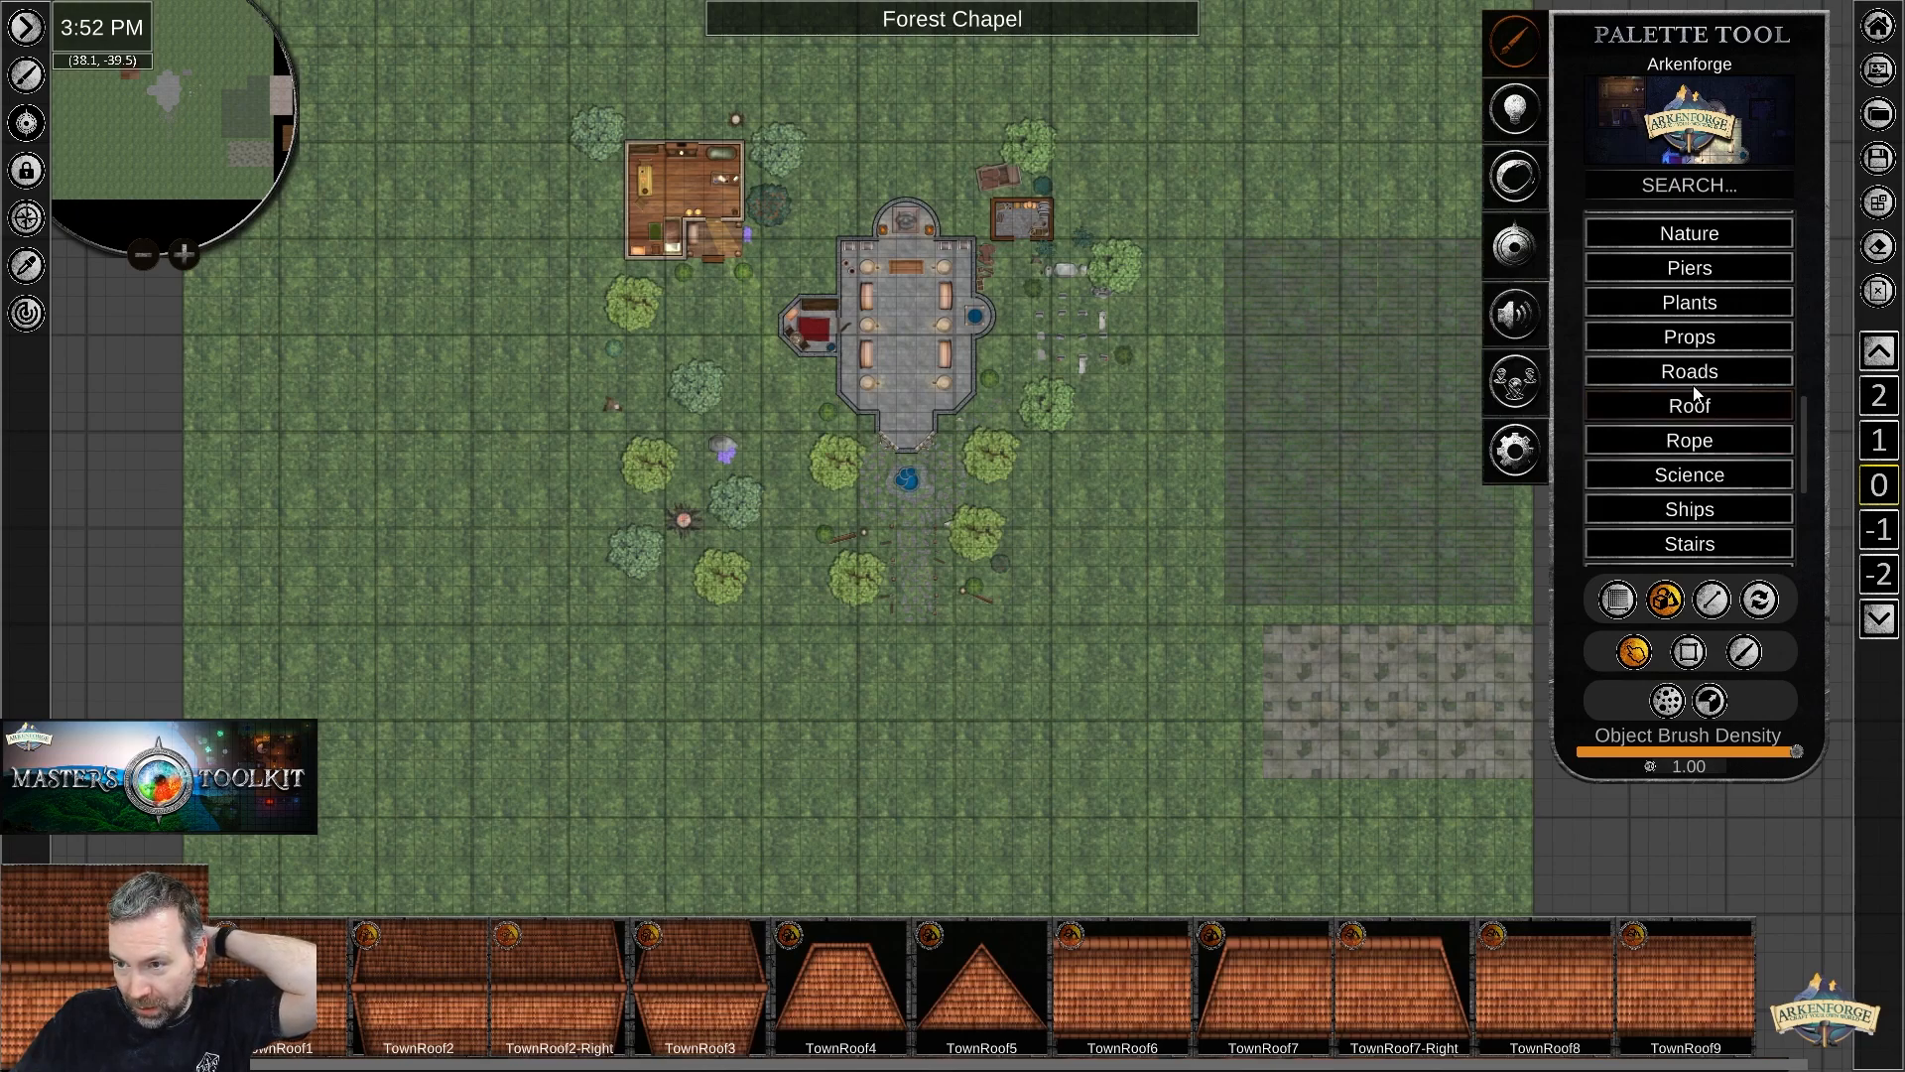
{"action": "left_click", "coordinate": [1689, 371]}
{"action": "left_click", "coordinate": [1703, 423]}
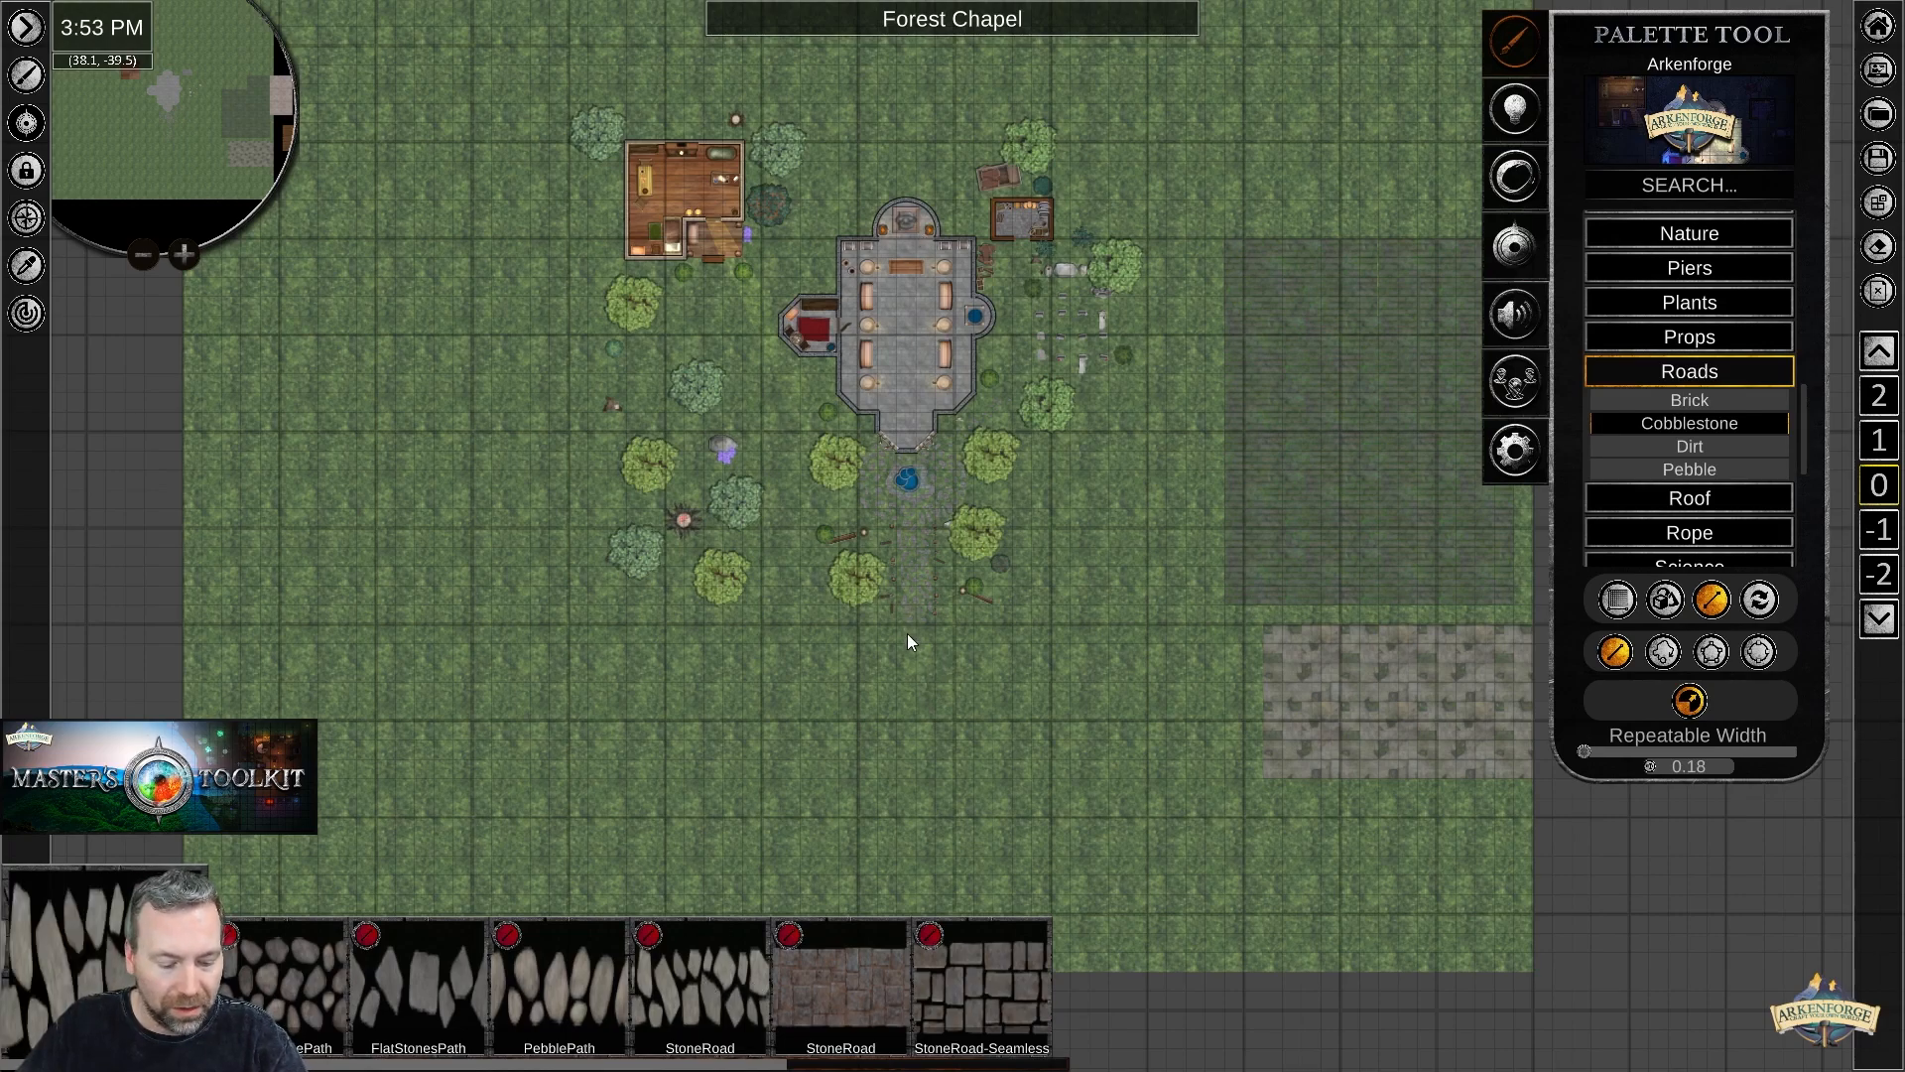
Try a stone path 0.18 squares wide running south from the end of the chapel's walkway, and undo it.
{"action": "scroll", "coordinate": [907, 633], "scroll_direction": "up", "scroll_amount": 6}
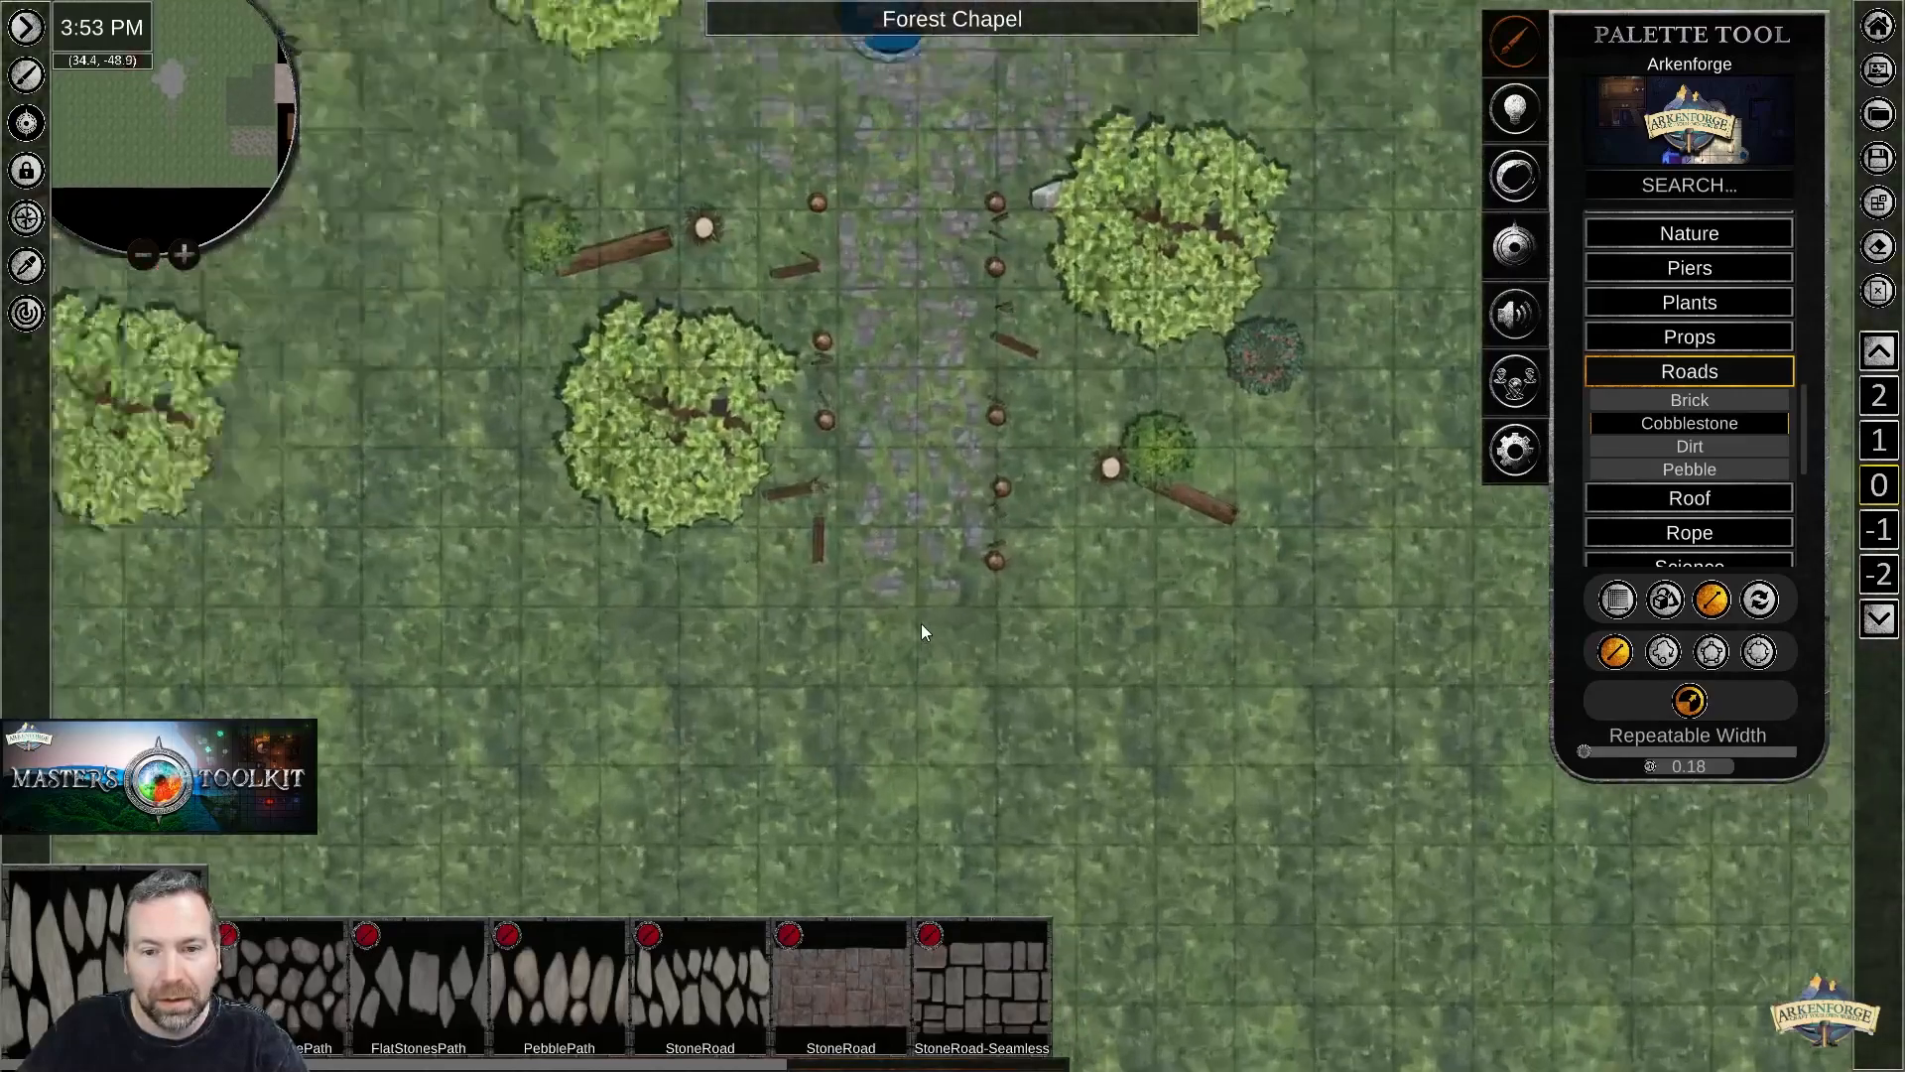
{"action": "scroll", "coordinate": [920, 623], "scroll_direction": "up", "scroll_amount": 1}
{"action": "middle_click_drag", "start_coordinate": [1118, 663], "coordinate": [1123, 438]}
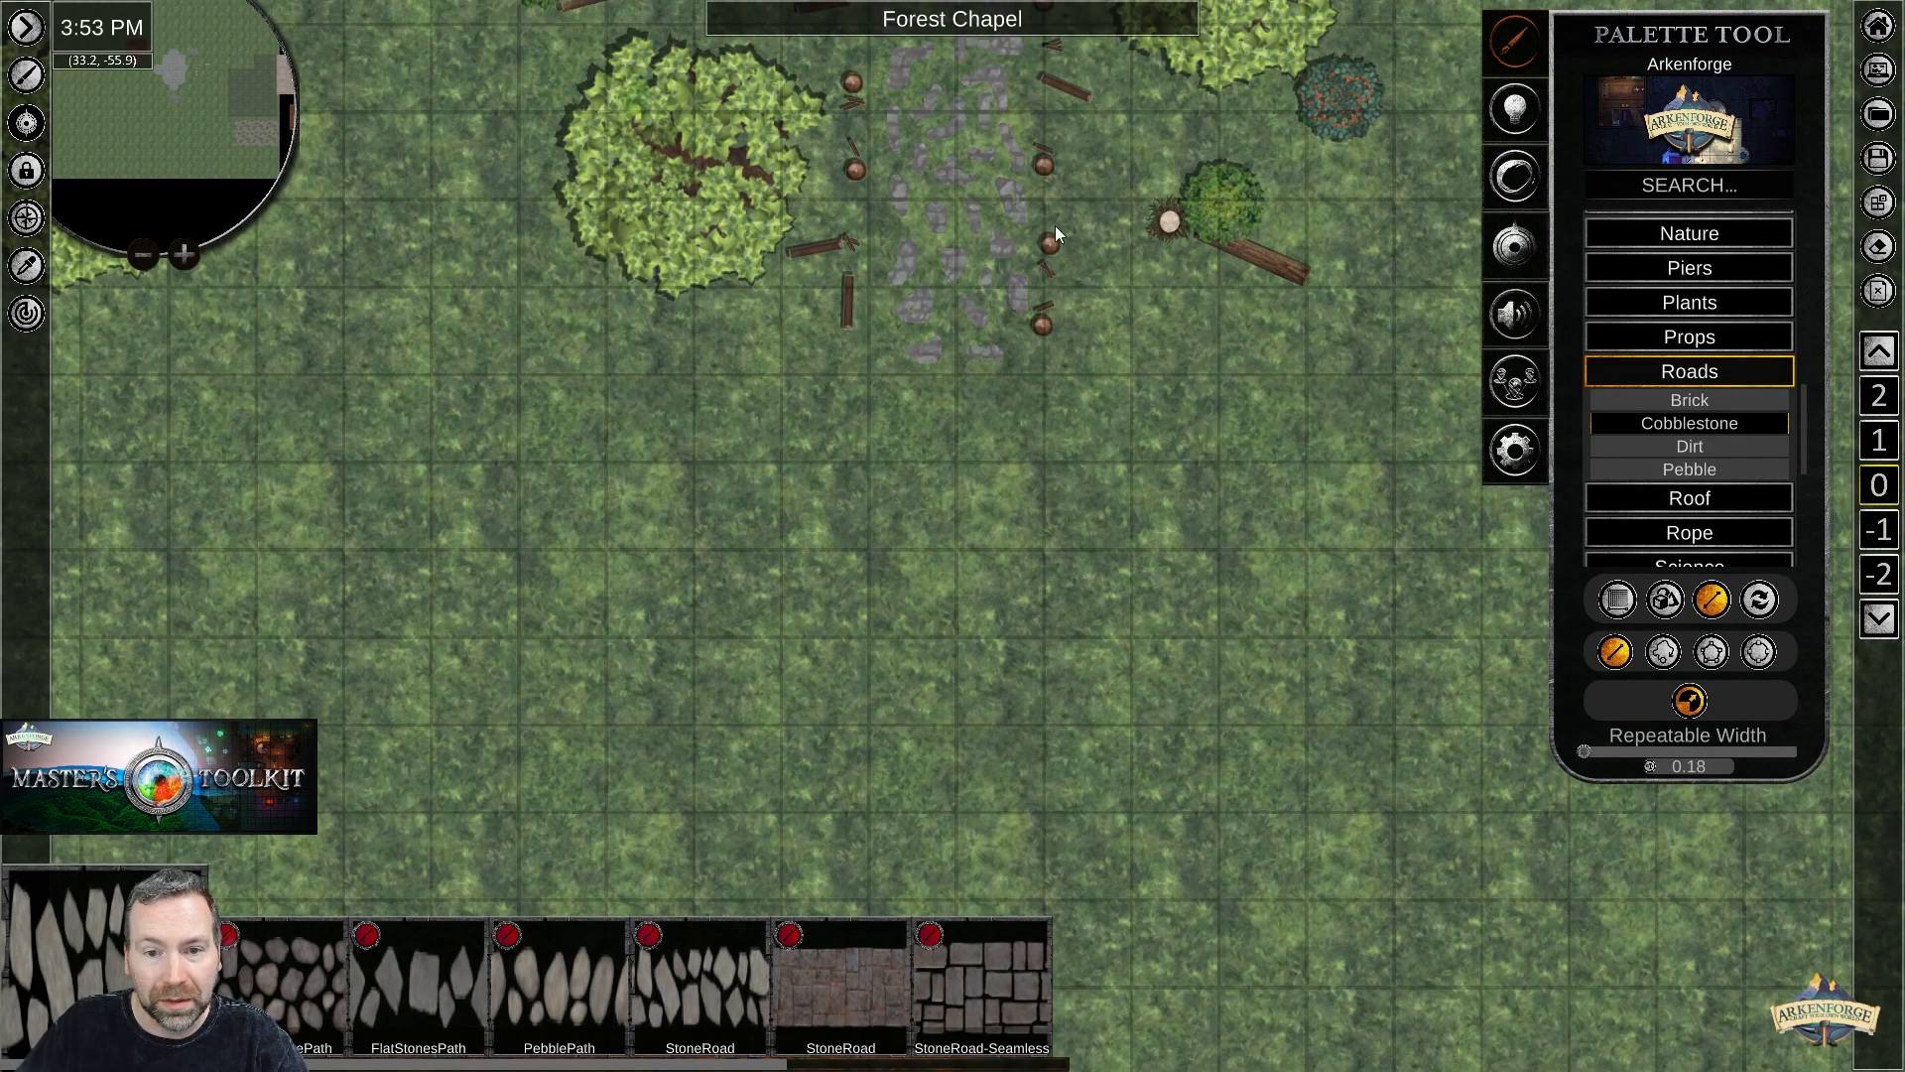
{"action": "mouse_move", "coordinate": [926, 347]}
{"action": "left_mouse_down"}
{"action": "mouse_move", "coordinate": [1012, 572]}
{"action": "mouse_move", "coordinate": [931, 755]}
{"action": "left_mouse_up"}
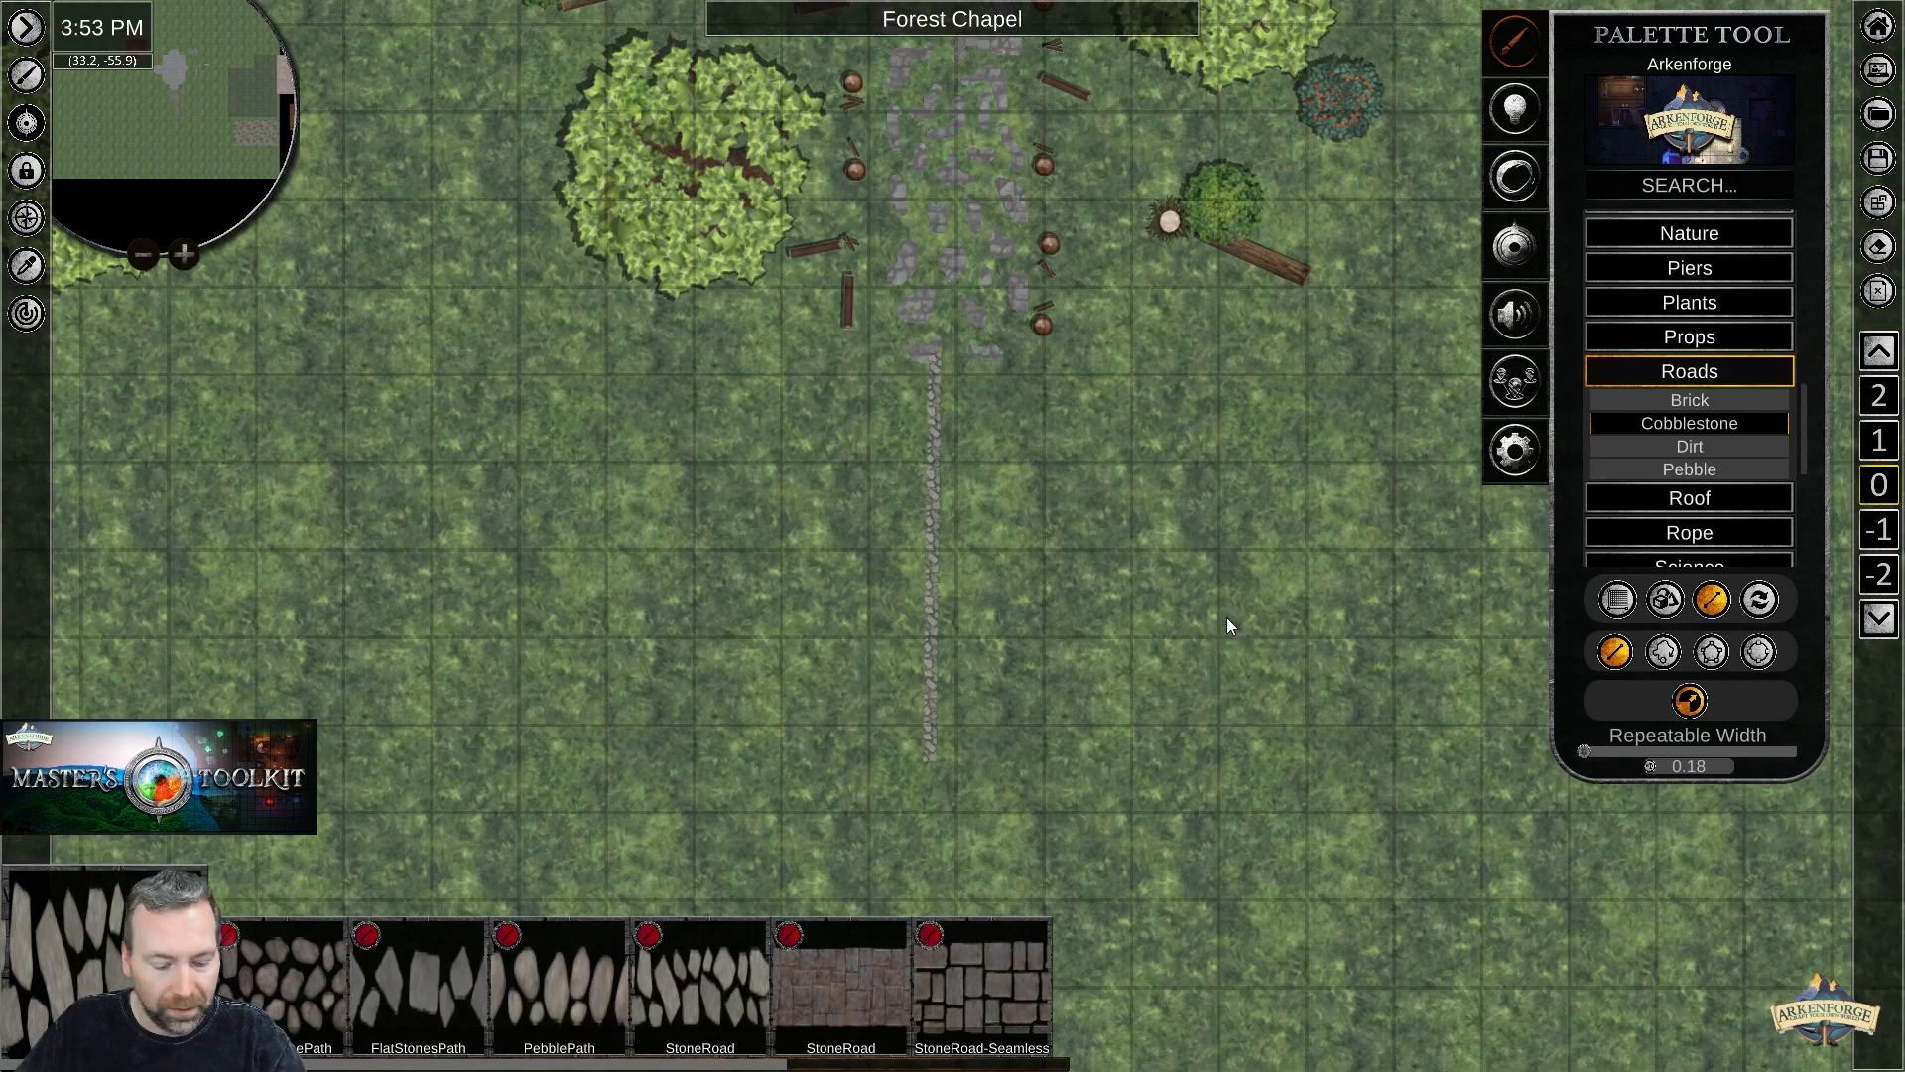
{"action": "key", "text": "ctrl+z"}
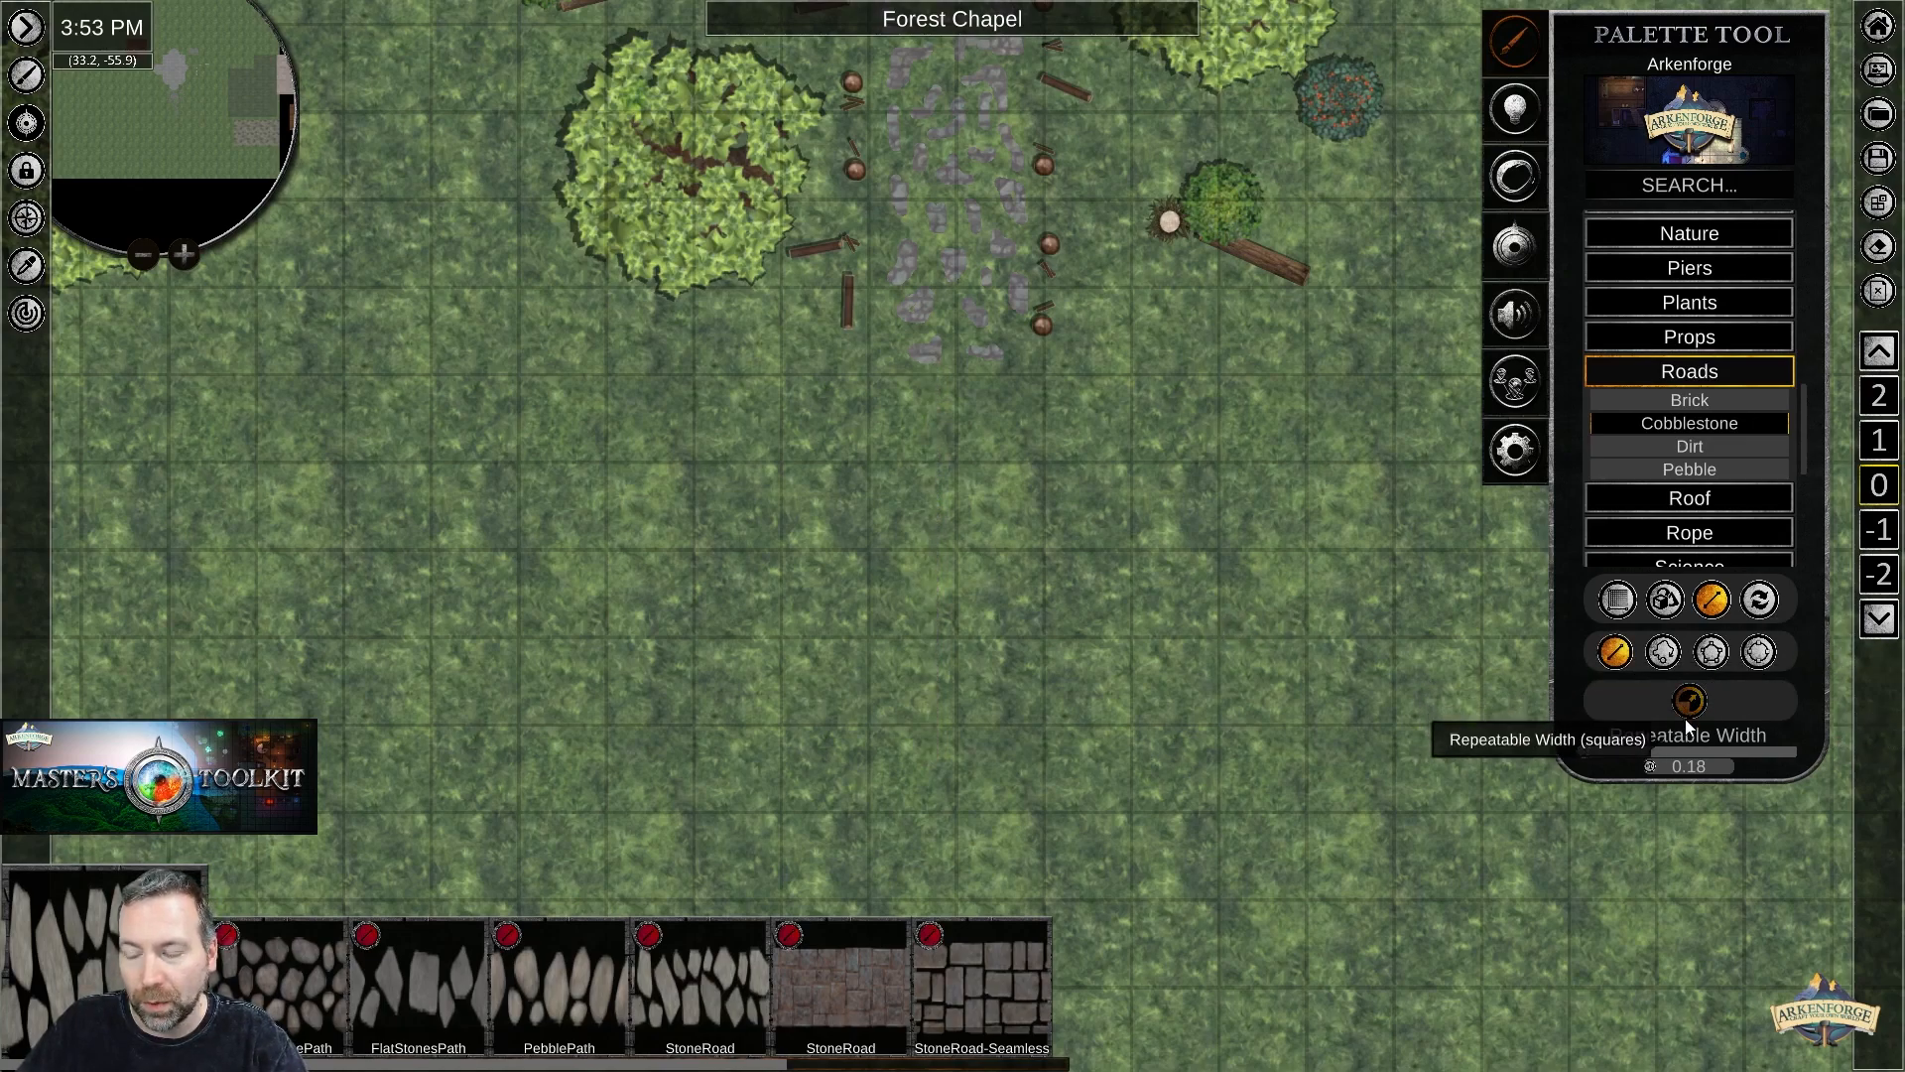
Try the same stone path with a repeatable width of 2.75 squares south of the walkway, and undo it.
{"action": "left_click_drag", "start_coordinate": [1676, 753], "coordinate": [1653, 754]}
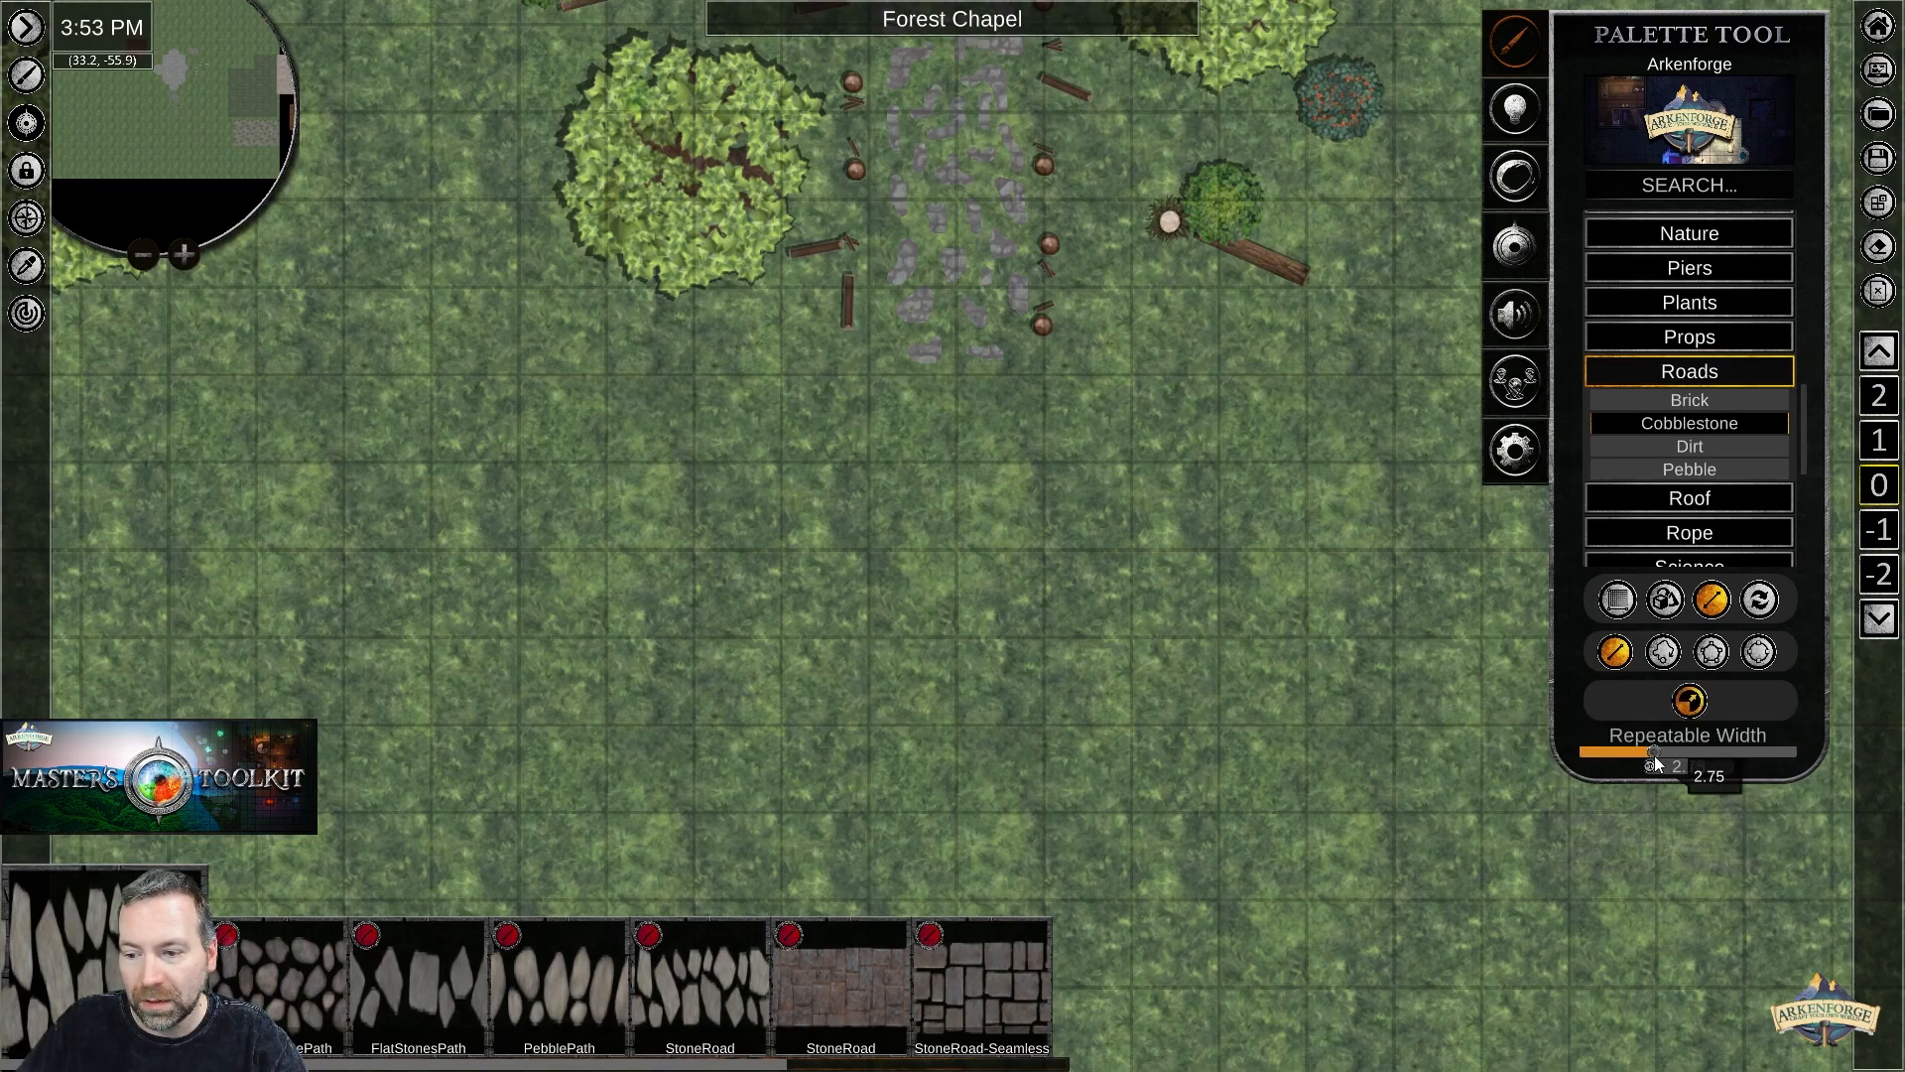
{"action": "left_click", "coordinate": [974, 506]}
{"action": "left_click_drag", "start_coordinate": [975, 506], "coordinate": [987, 828]}
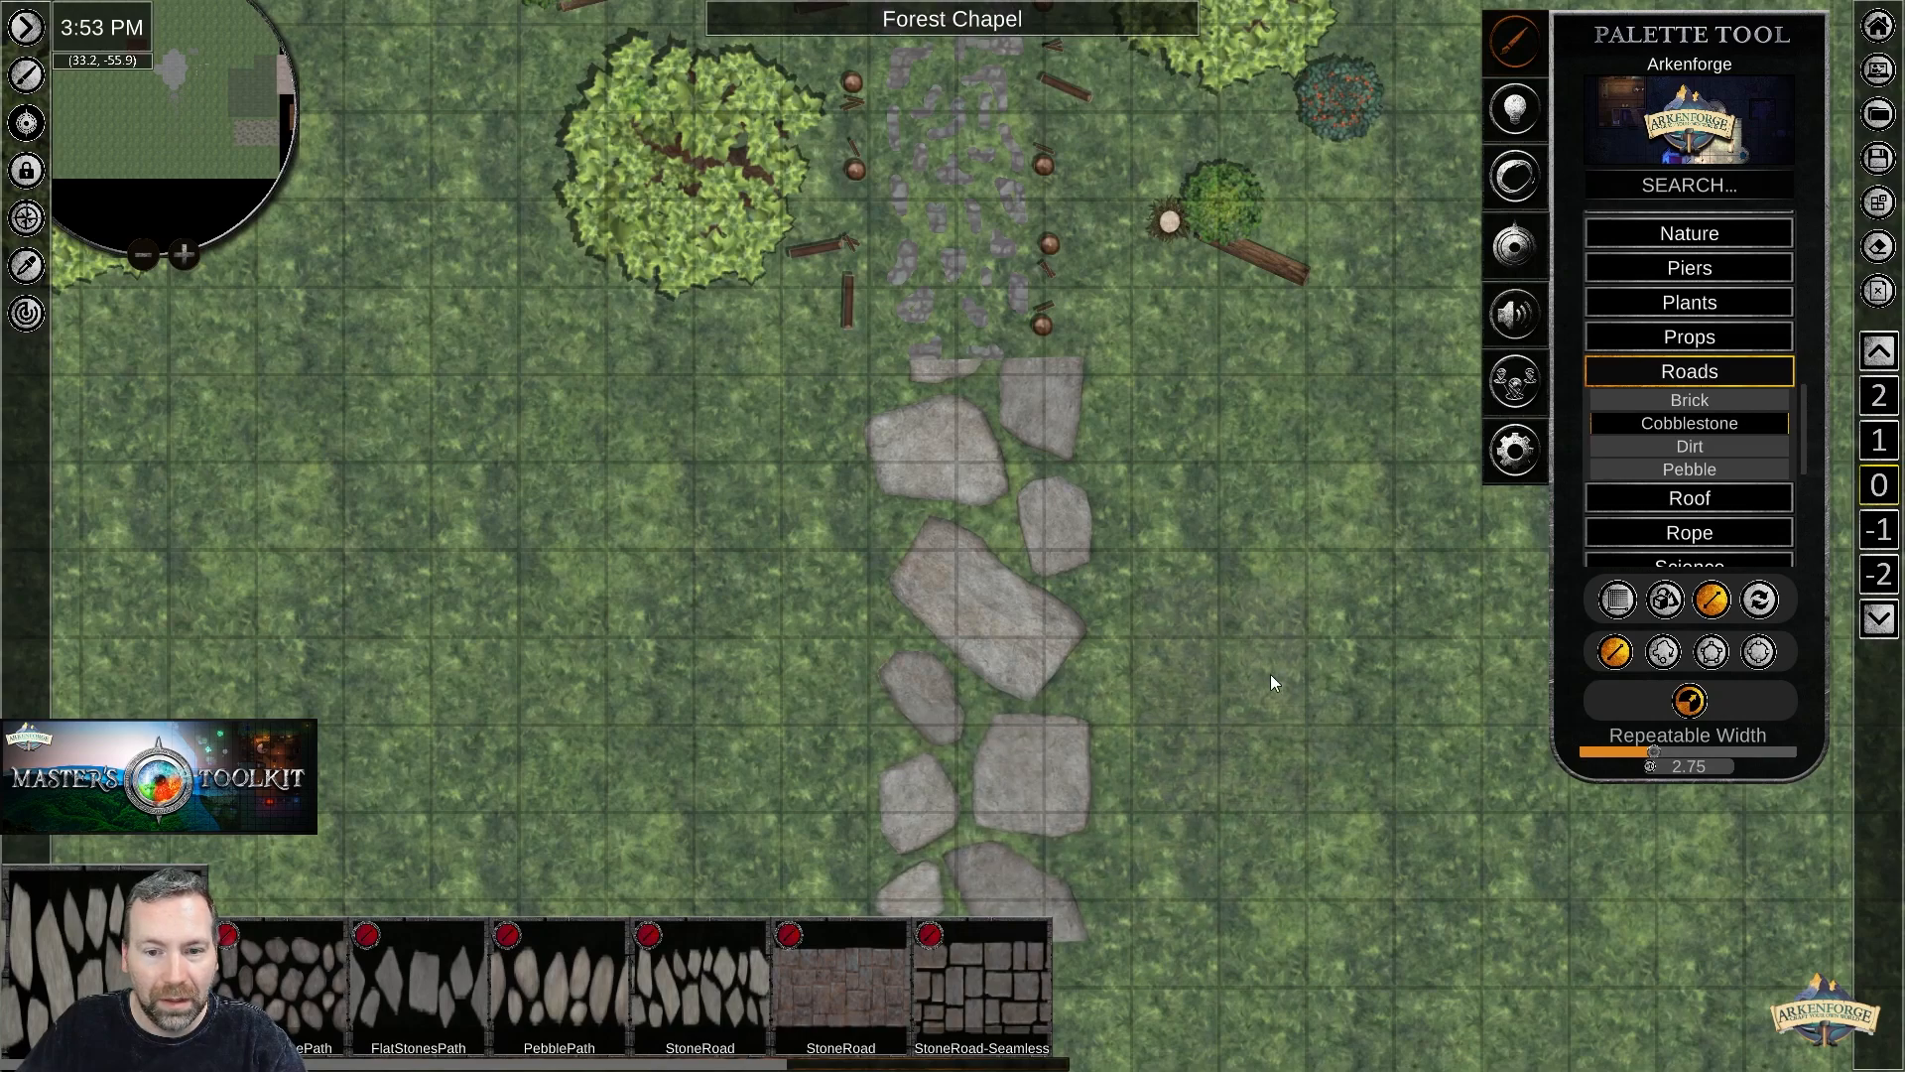
{"action": "scroll", "coordinate": [1272, 671], "scroll_direction": "down", "scroll_amount": 5}
{"action": "scroll", "coordinate": [1191, 566], "scroll_direction": "up", "scroll_amount": 2}
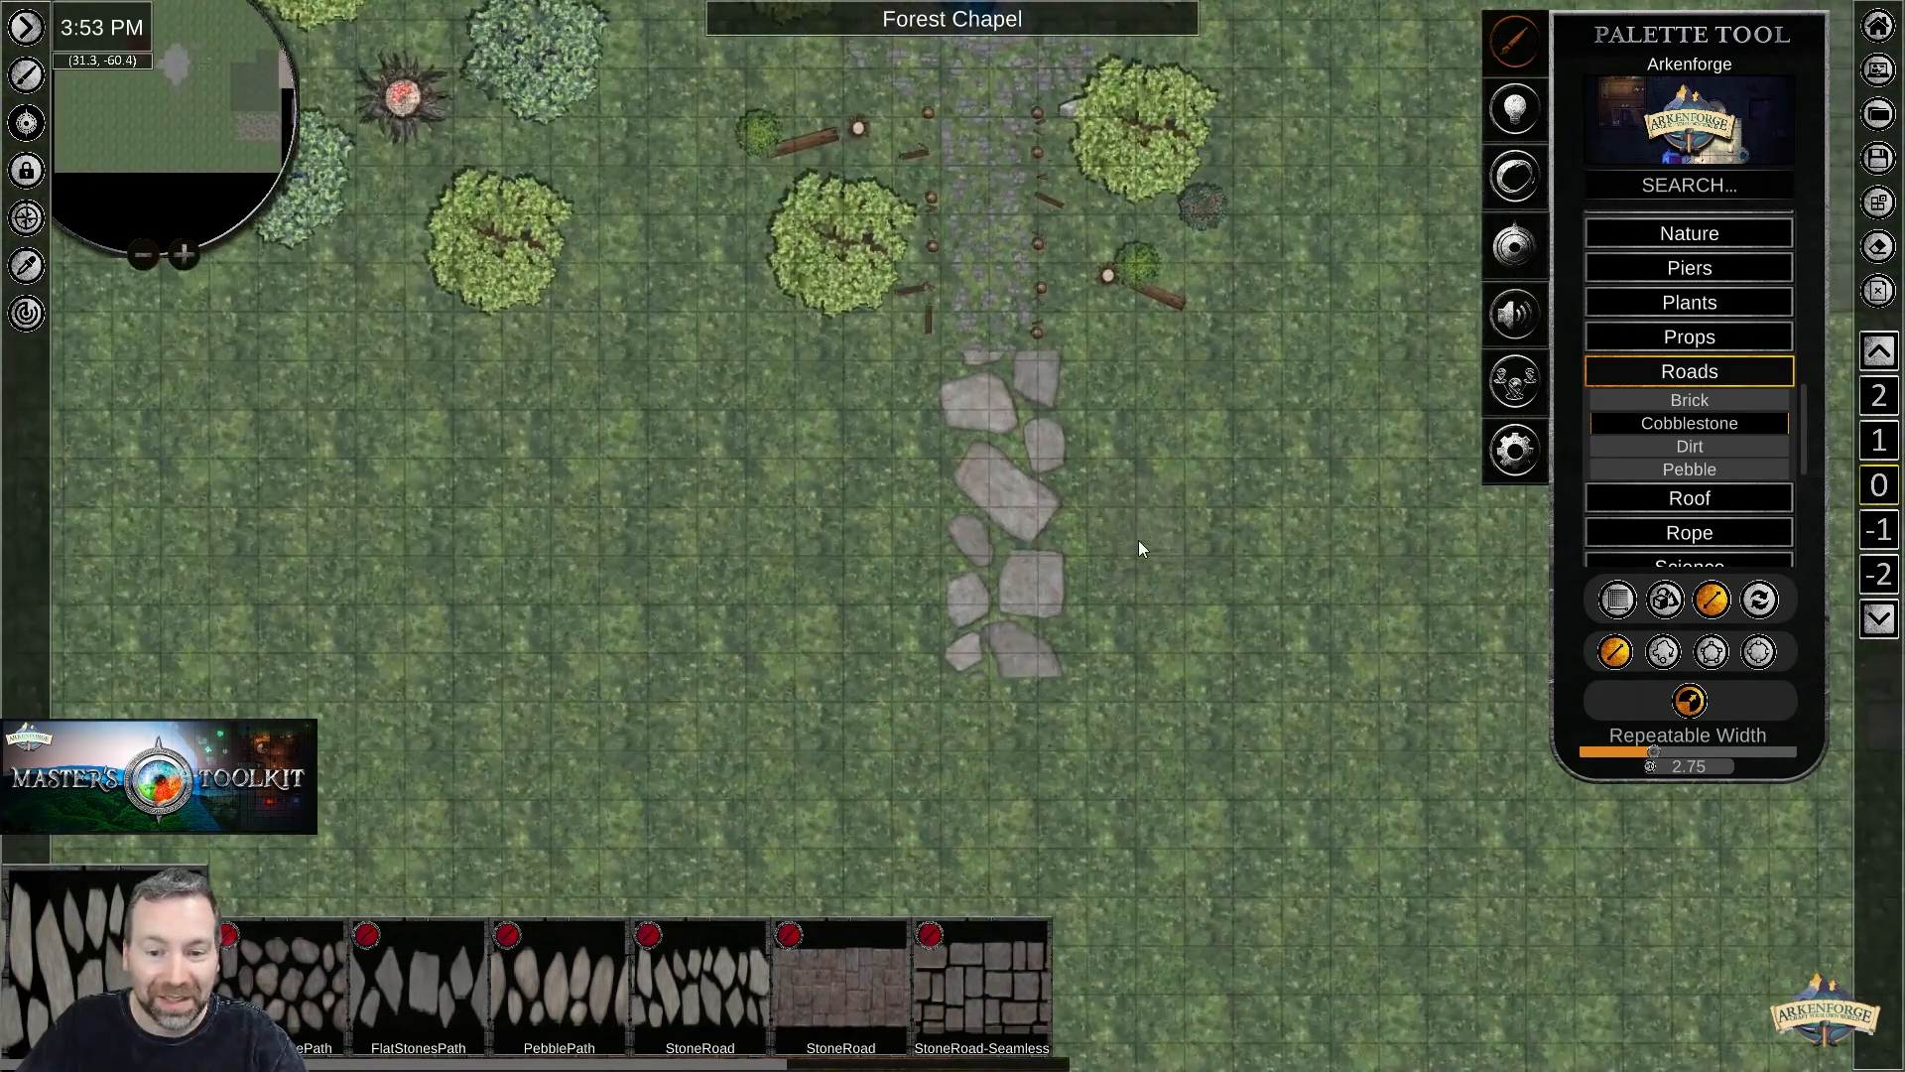
{"action": "key", "text": "ctrl+z"}
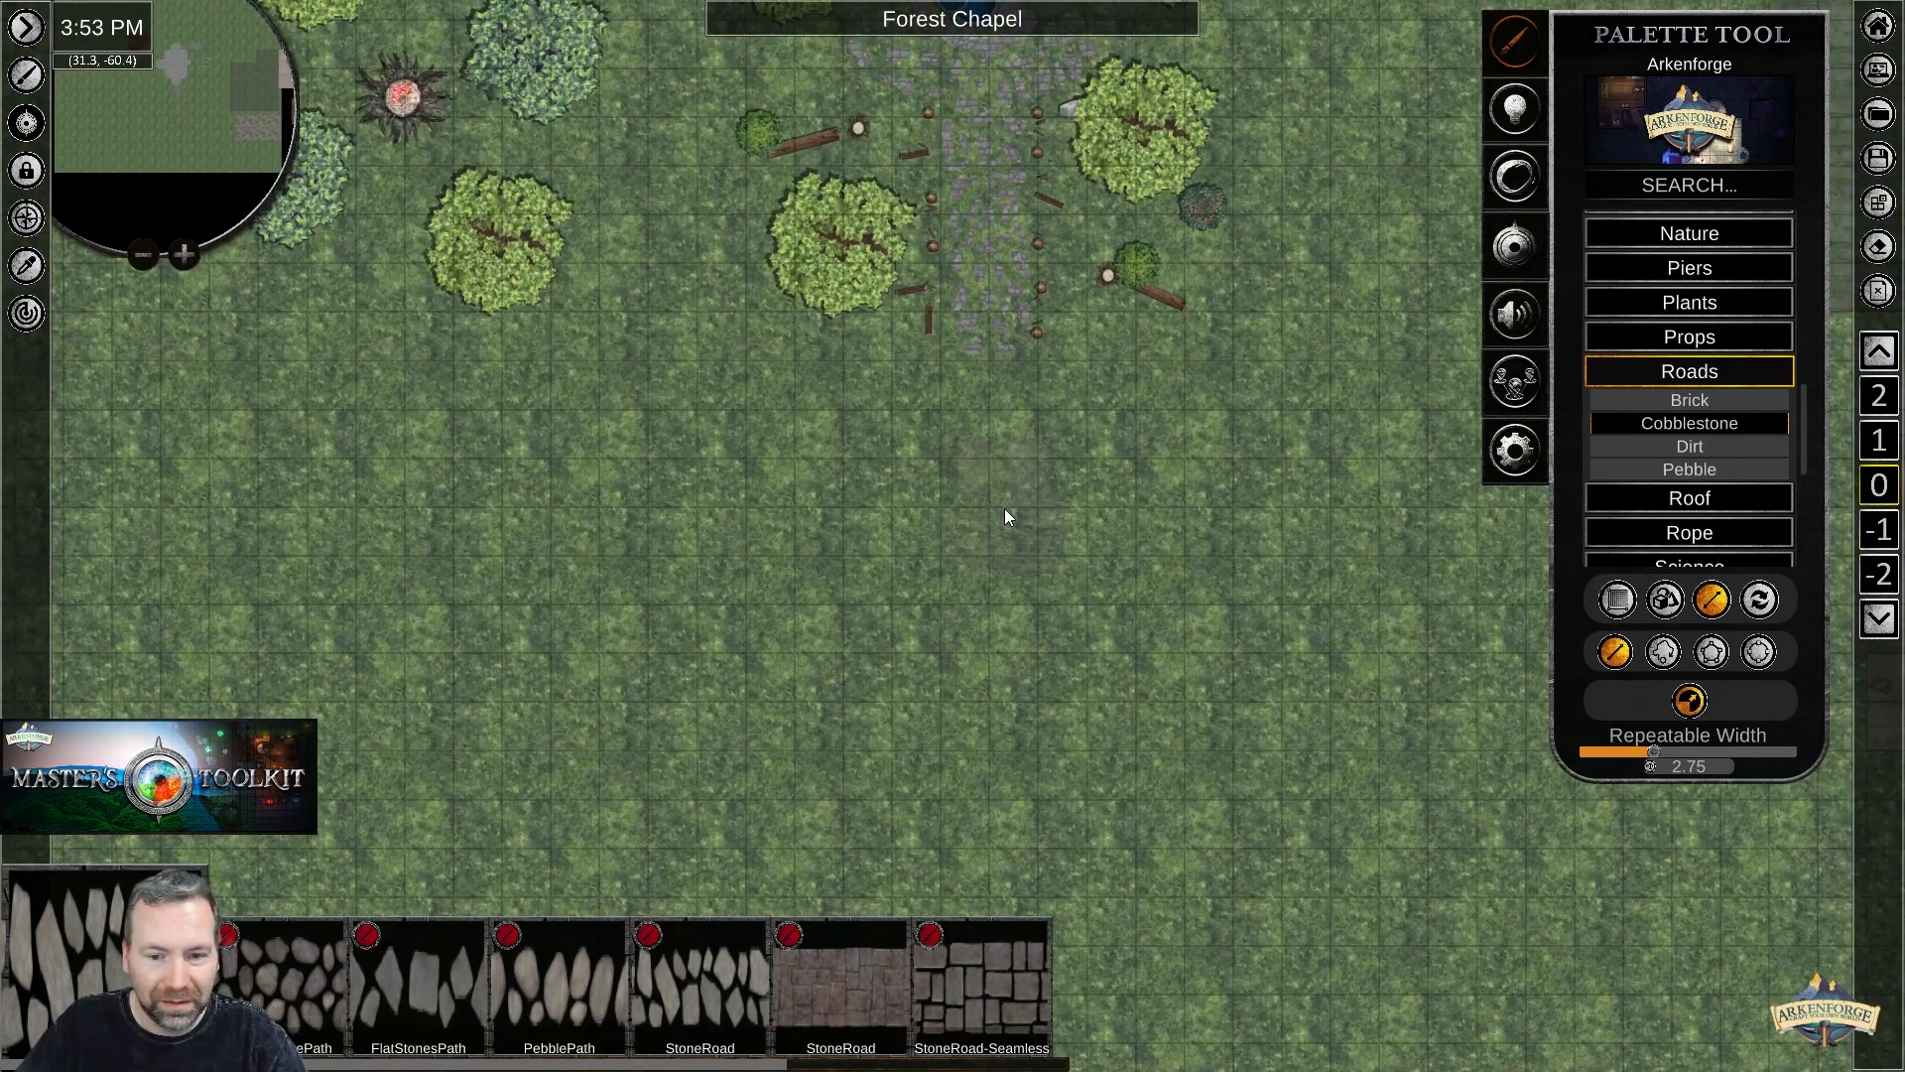
Set the repeatable width to 1.66, test the large-stone path, and replace it with a rounded cobble path running south from the chapel's walkway.
{"action": "left_click_drag", "start_coordinate": [1653, 752], "coordinate": [1624, 752]}
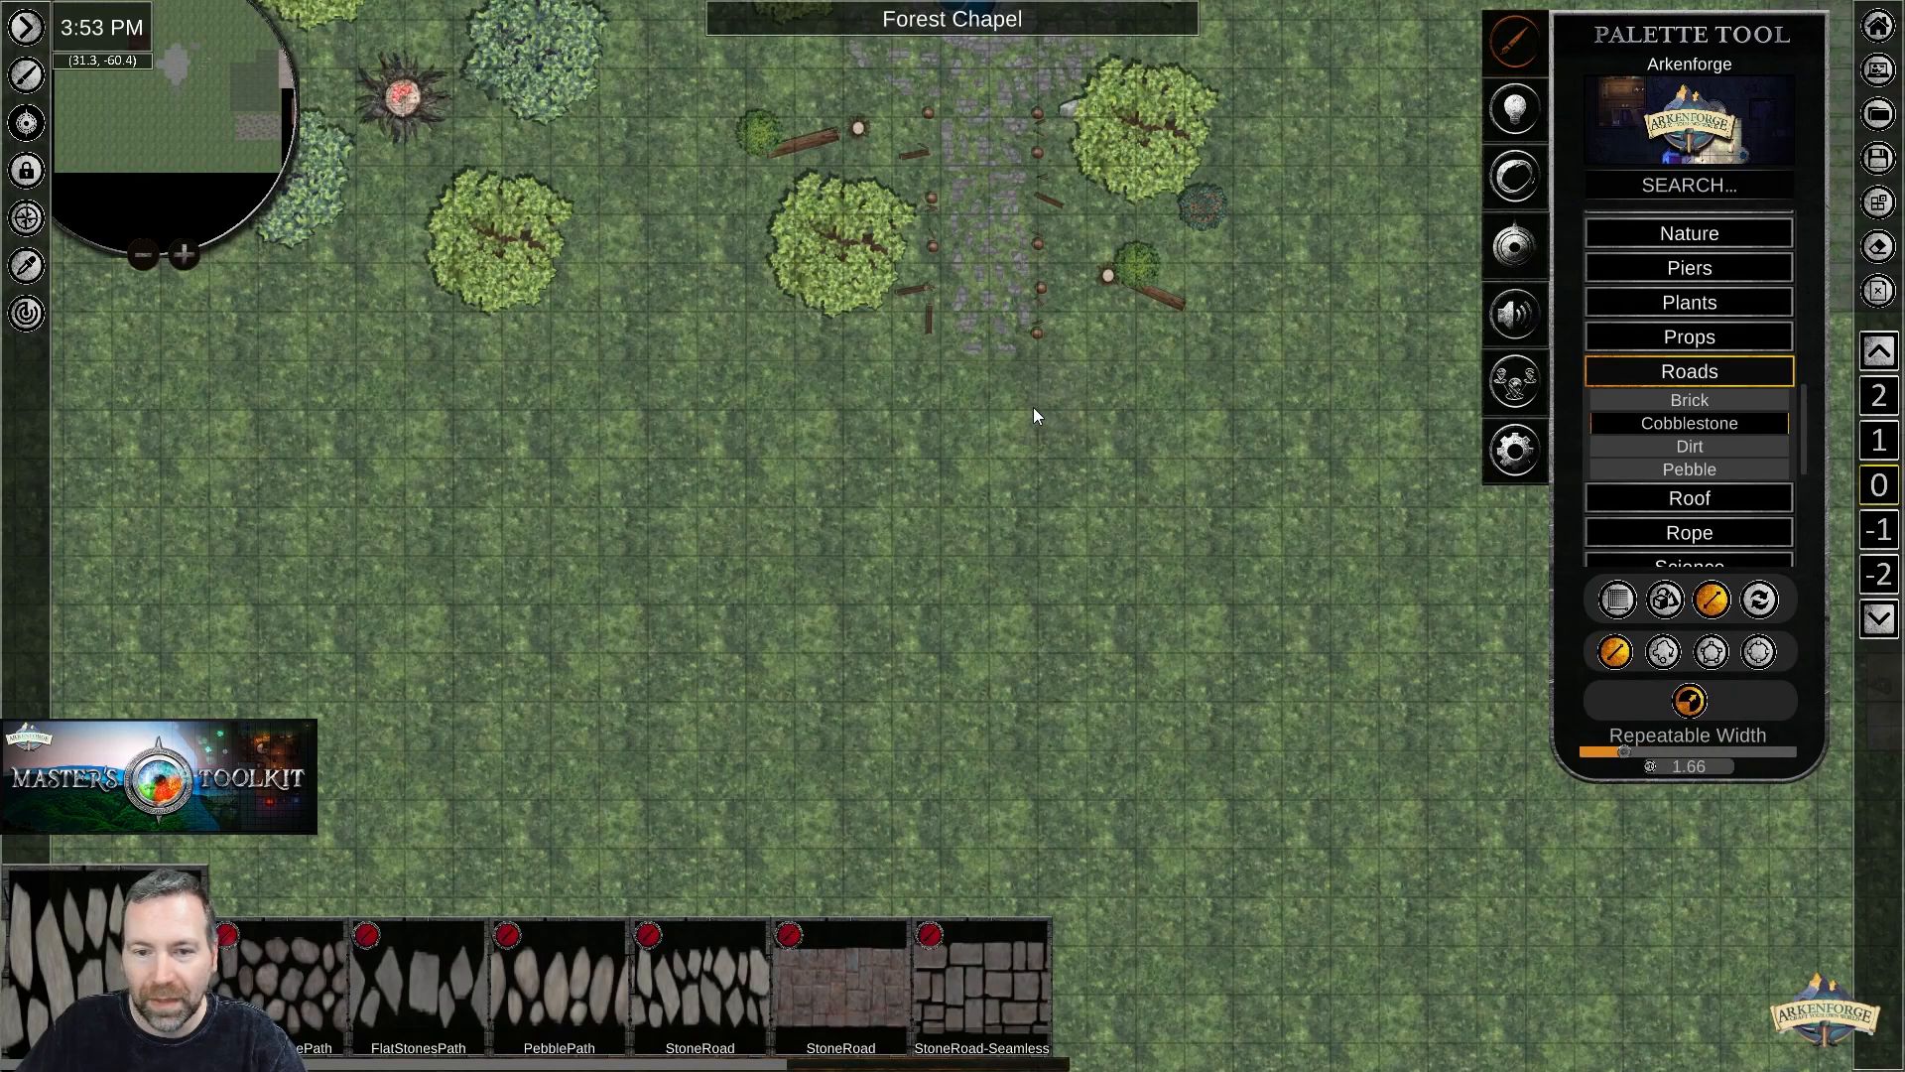
{"action": "left_click_drag", "start_coordinate": [986, 387], "coordinate": [1004, 837]}
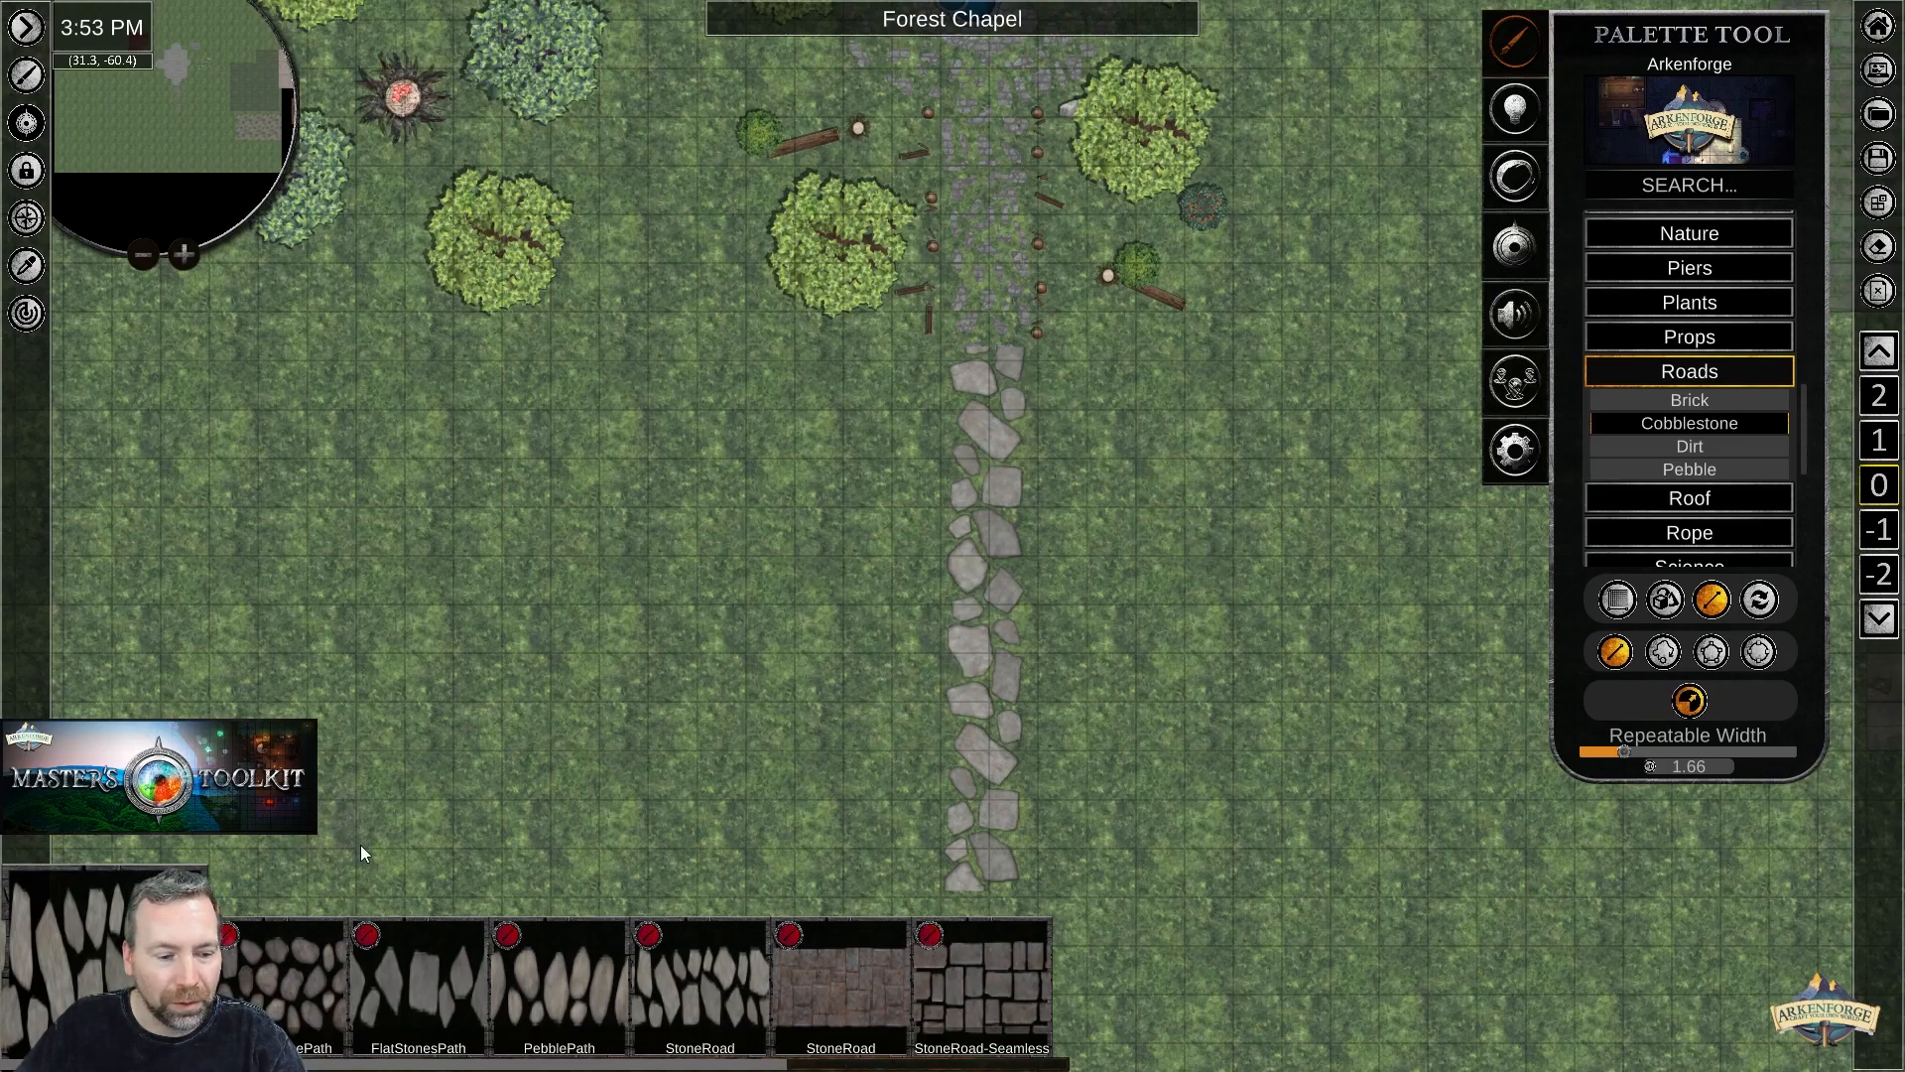
{"action": "key", "text": "ctrl+z"}
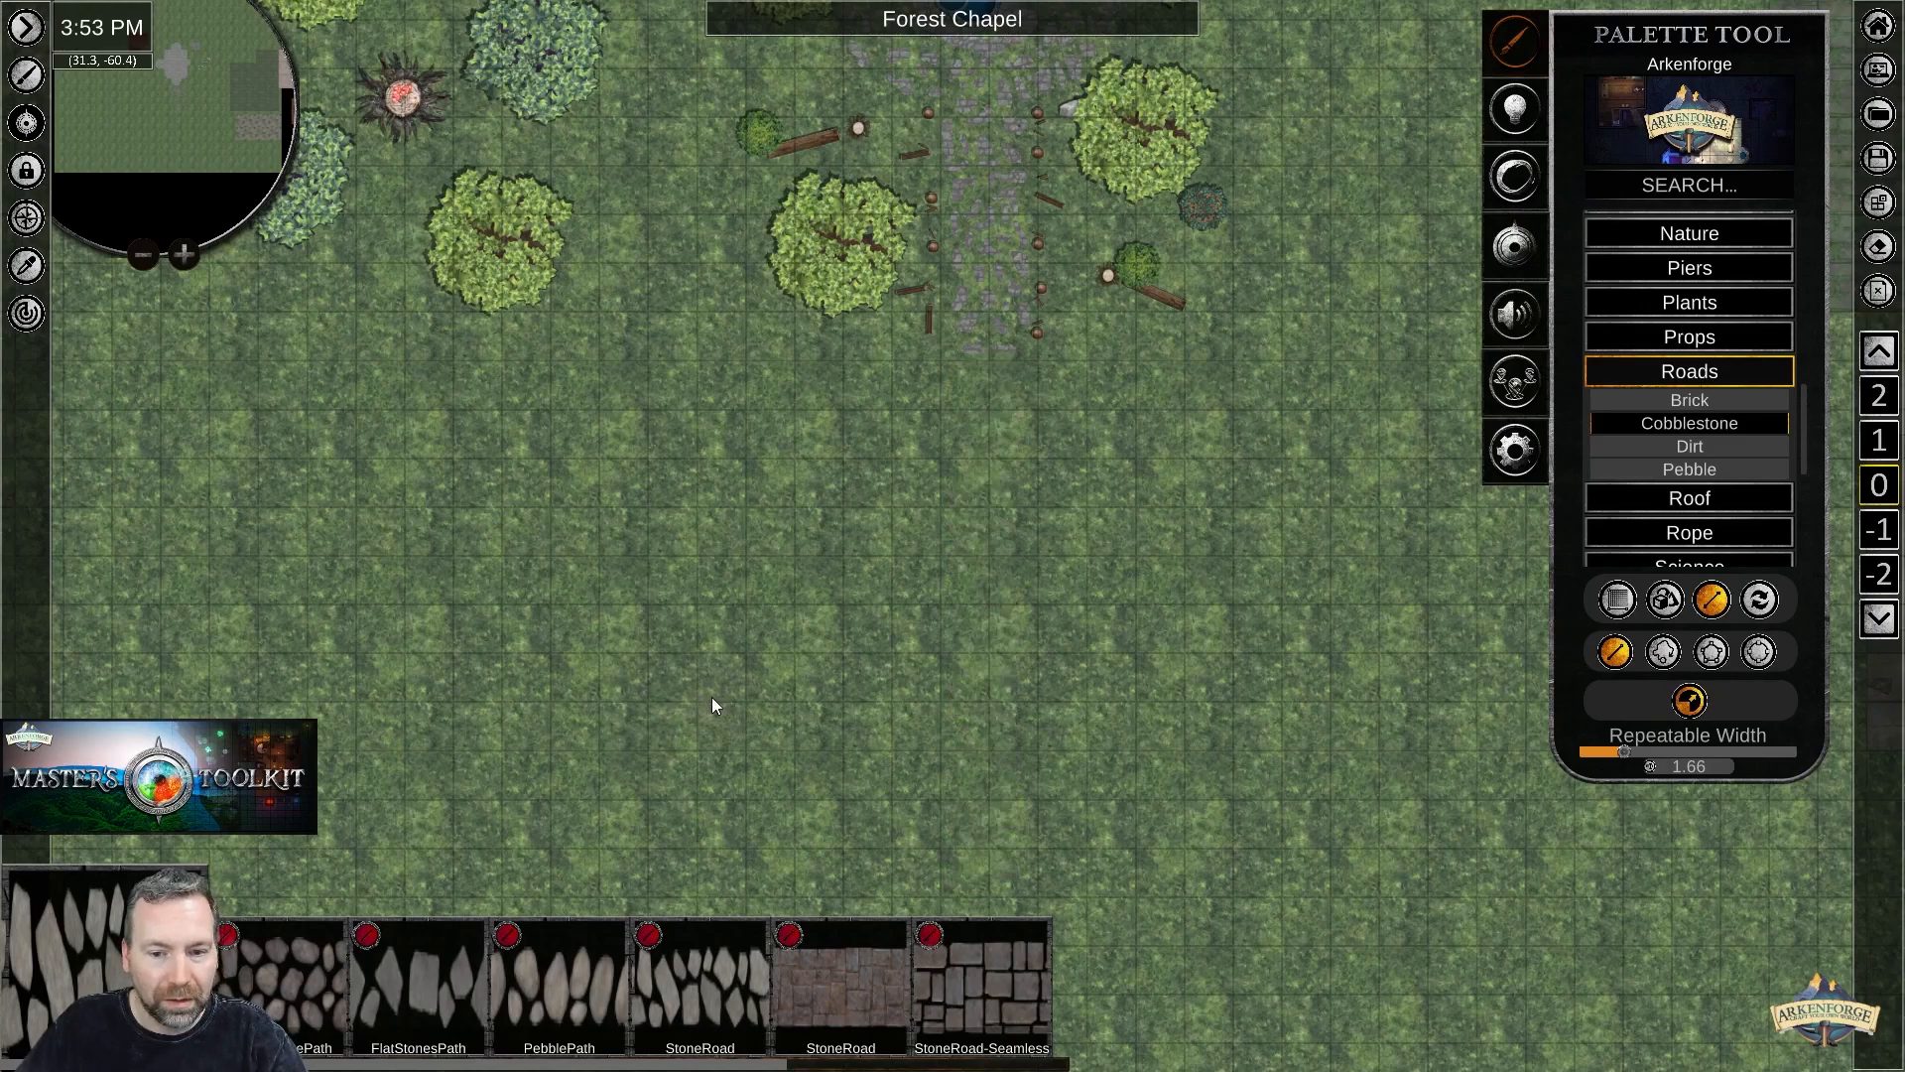
{"action": "left_click", "coordinate": [302, 978]}
{"action": "left_click_drag", "start_coordinate": [986, 395], "coordinate": [987, 853]}
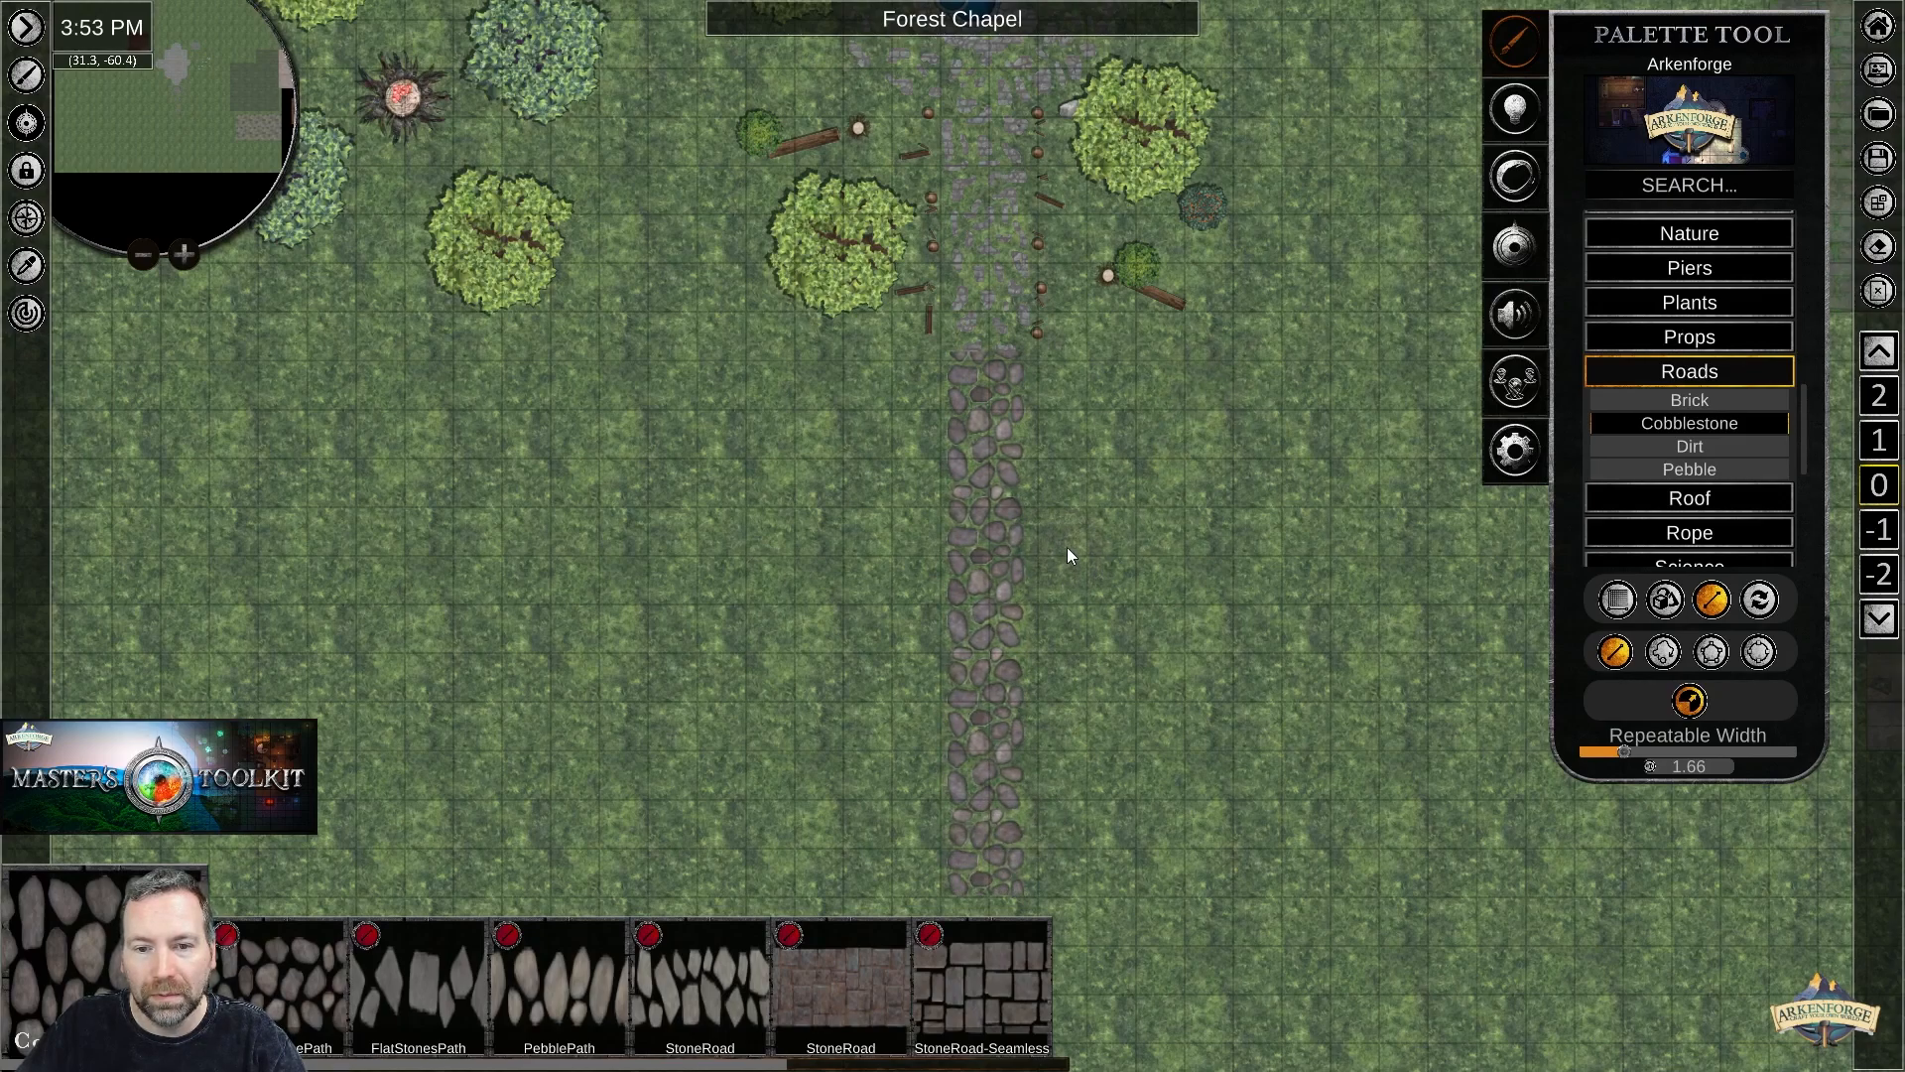
{"action": "right_click", "coordinate": [937, 452]}
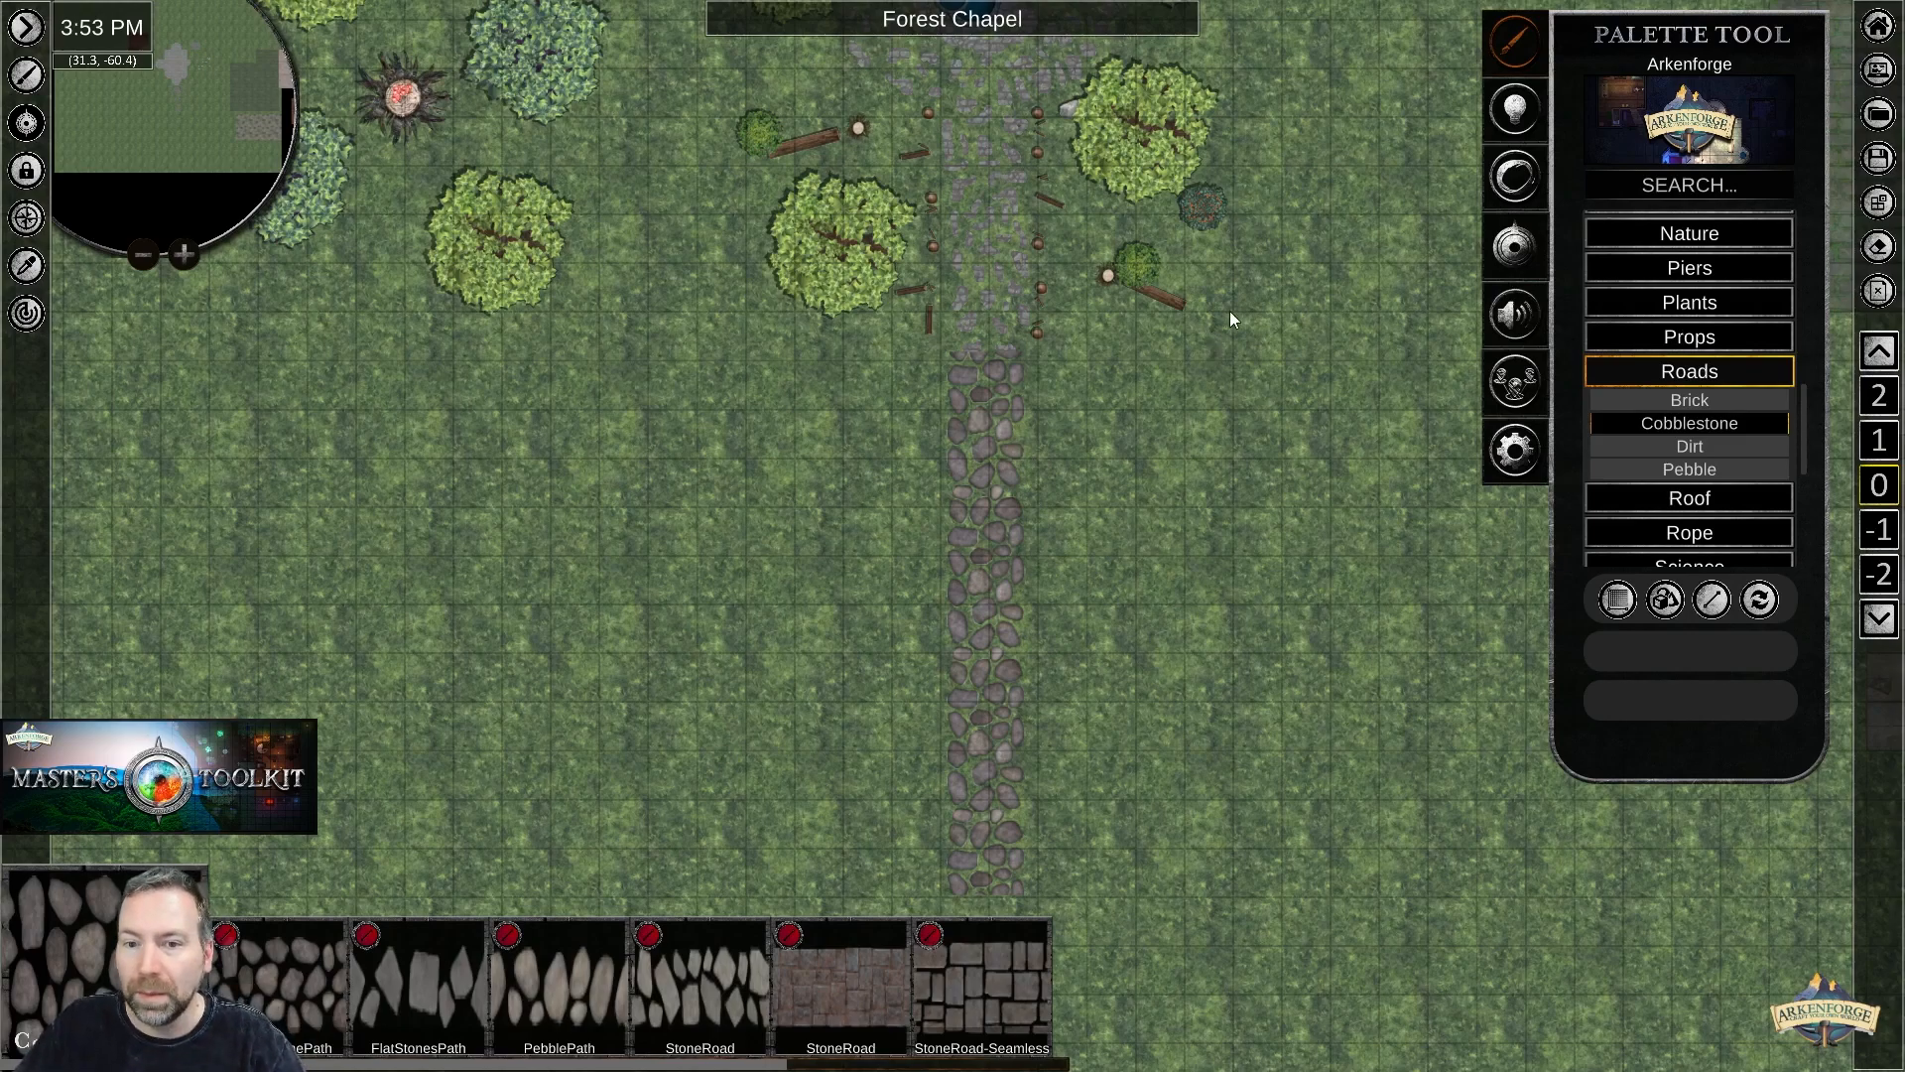
Open the Kelvin's Comfort encounter map from the Storm Kings Thunder folder.
{"action": "left_click", "coordinate": [1878, 115]}
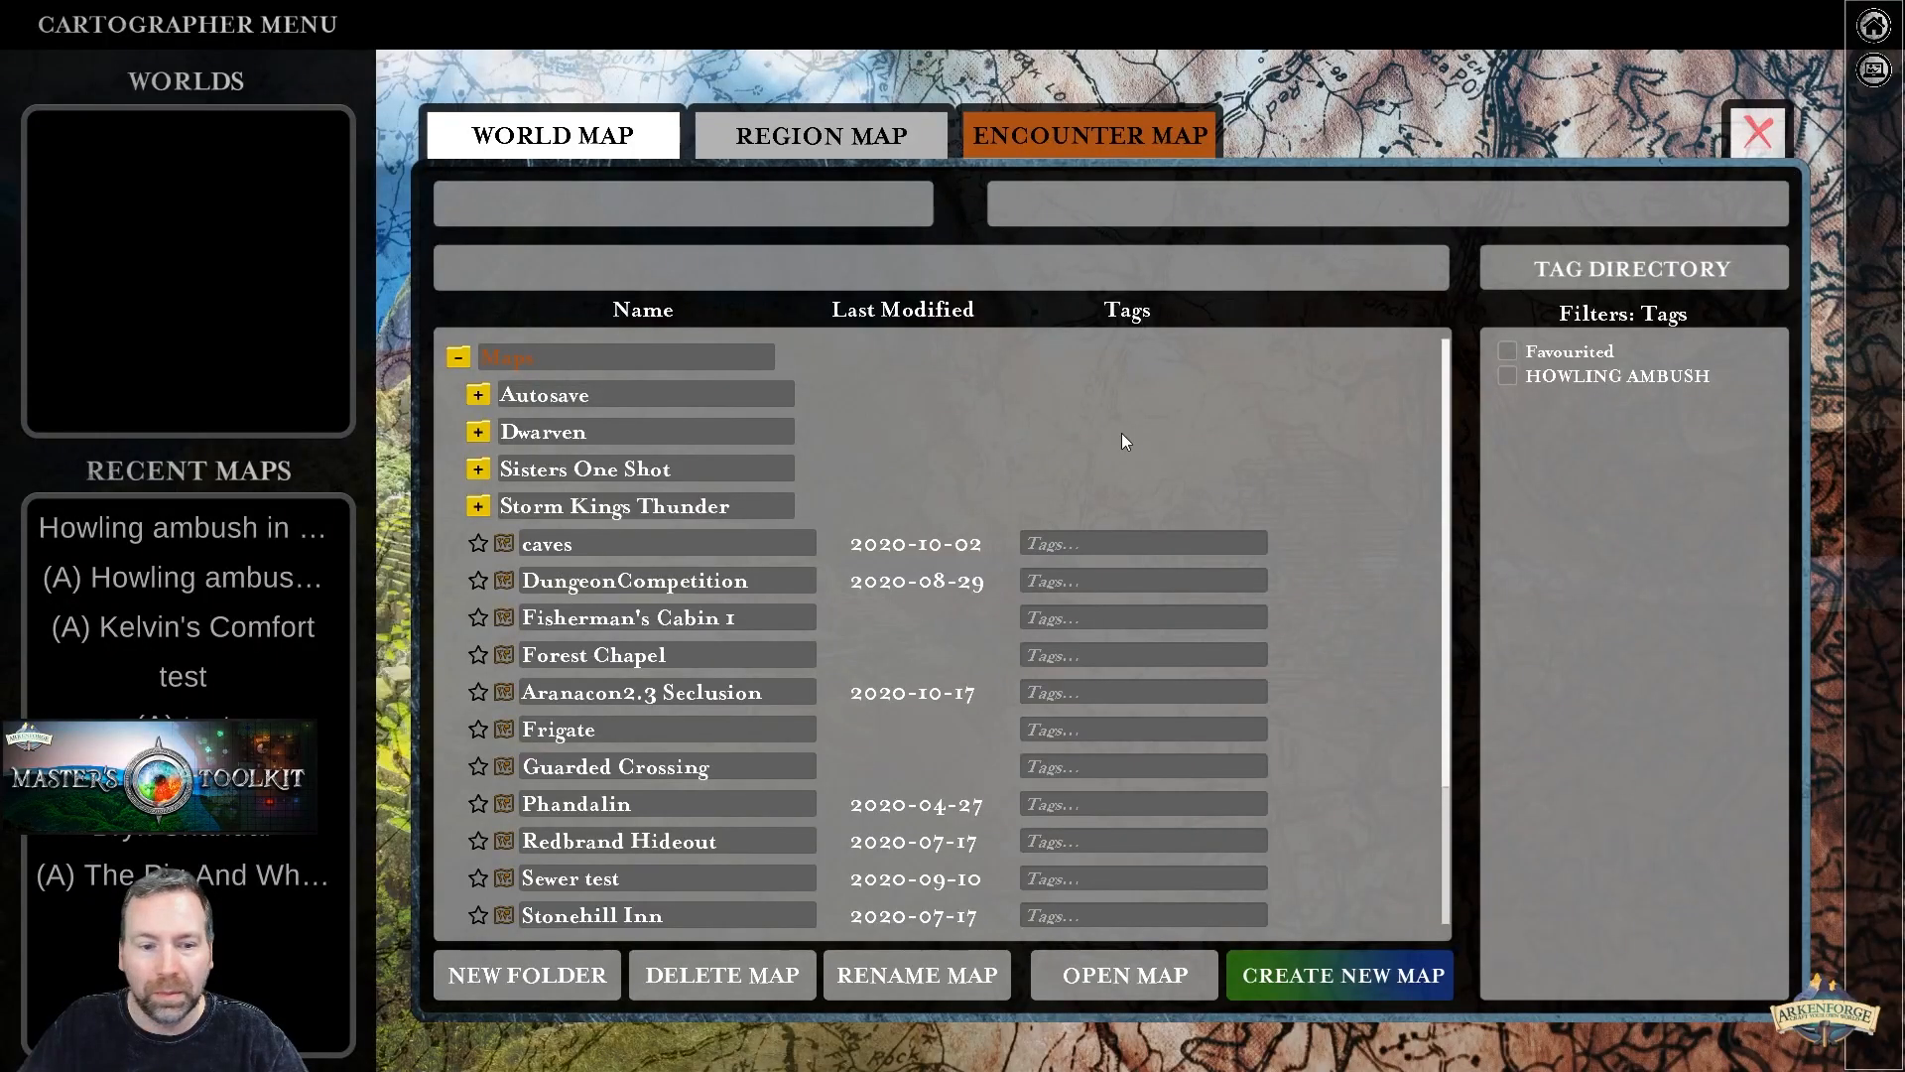
{"action": "left_click", "coordinate": [614, 508]}
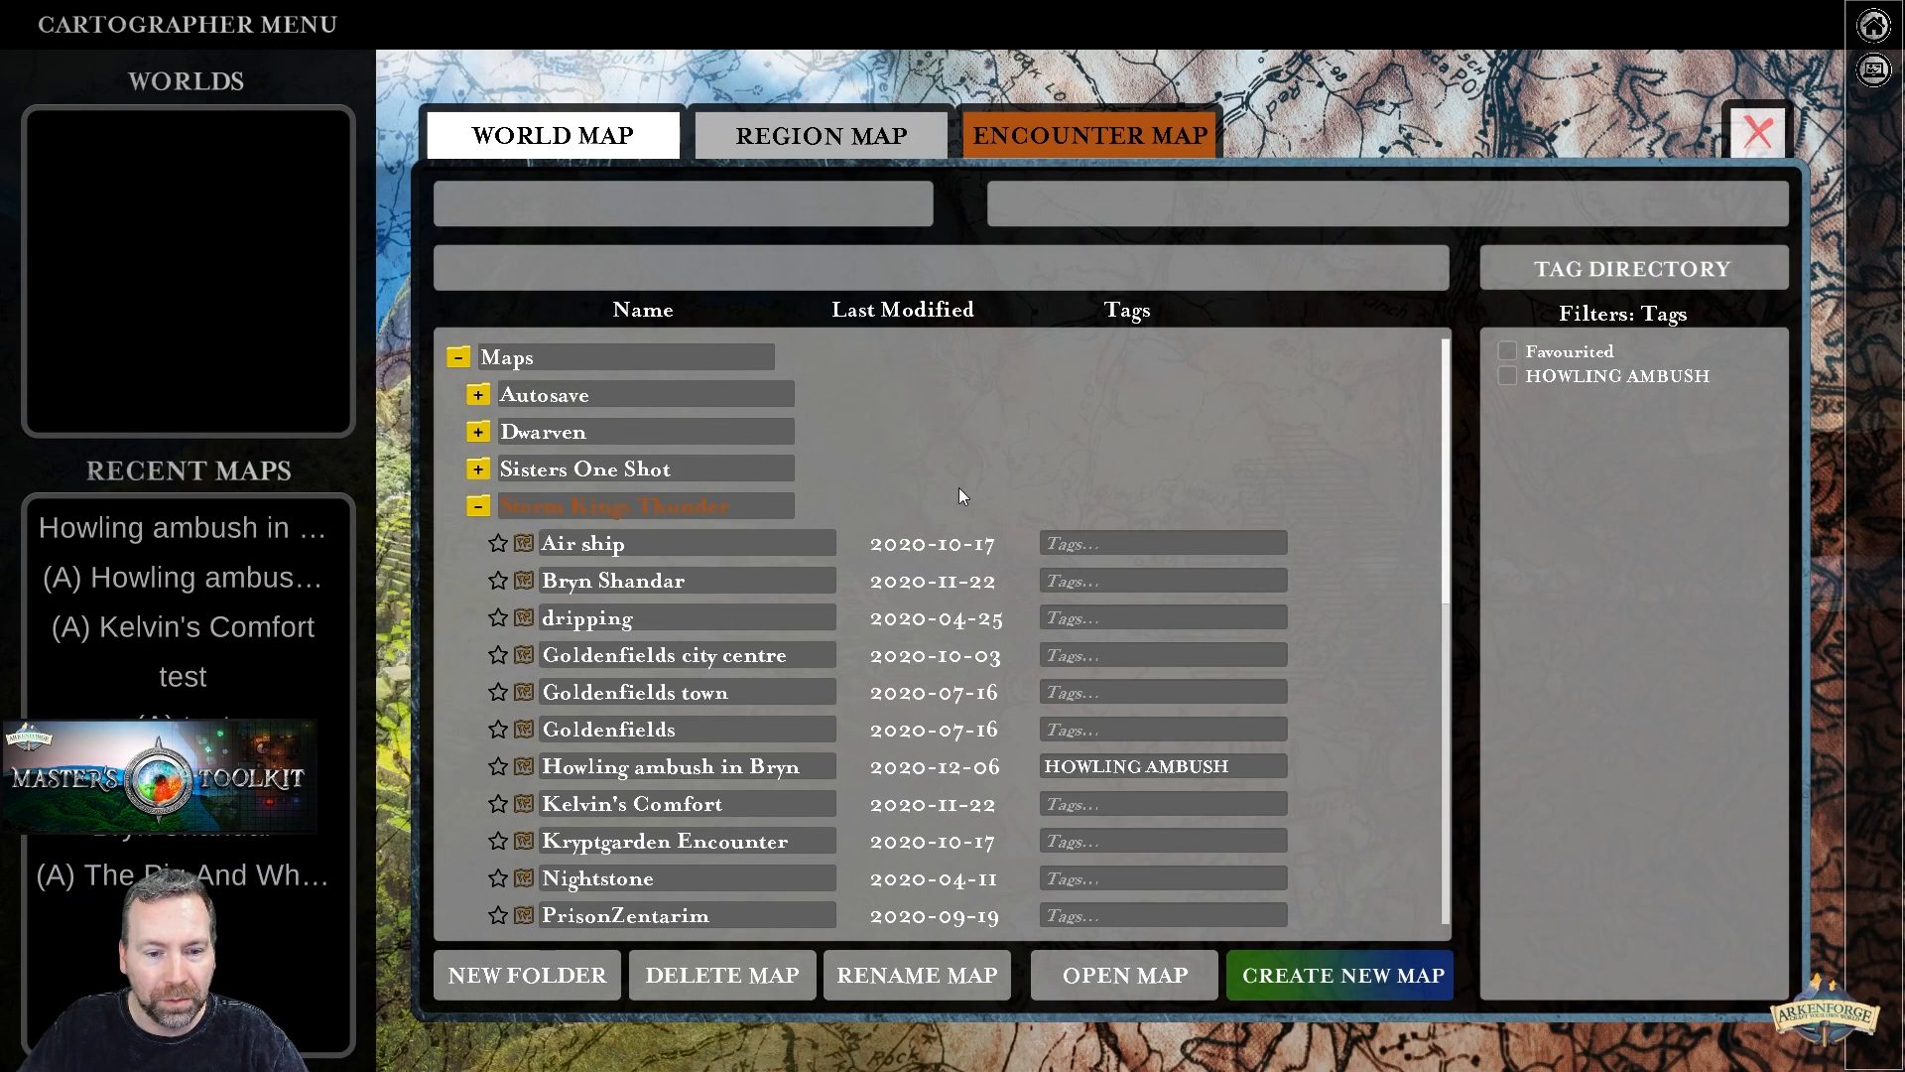
{"action": "scroll", "coordinate": [765, 676], "scroll_direction": "down", "scroll_amount": 1}
{"action": "left_click", "coordinate": [628, 755]}
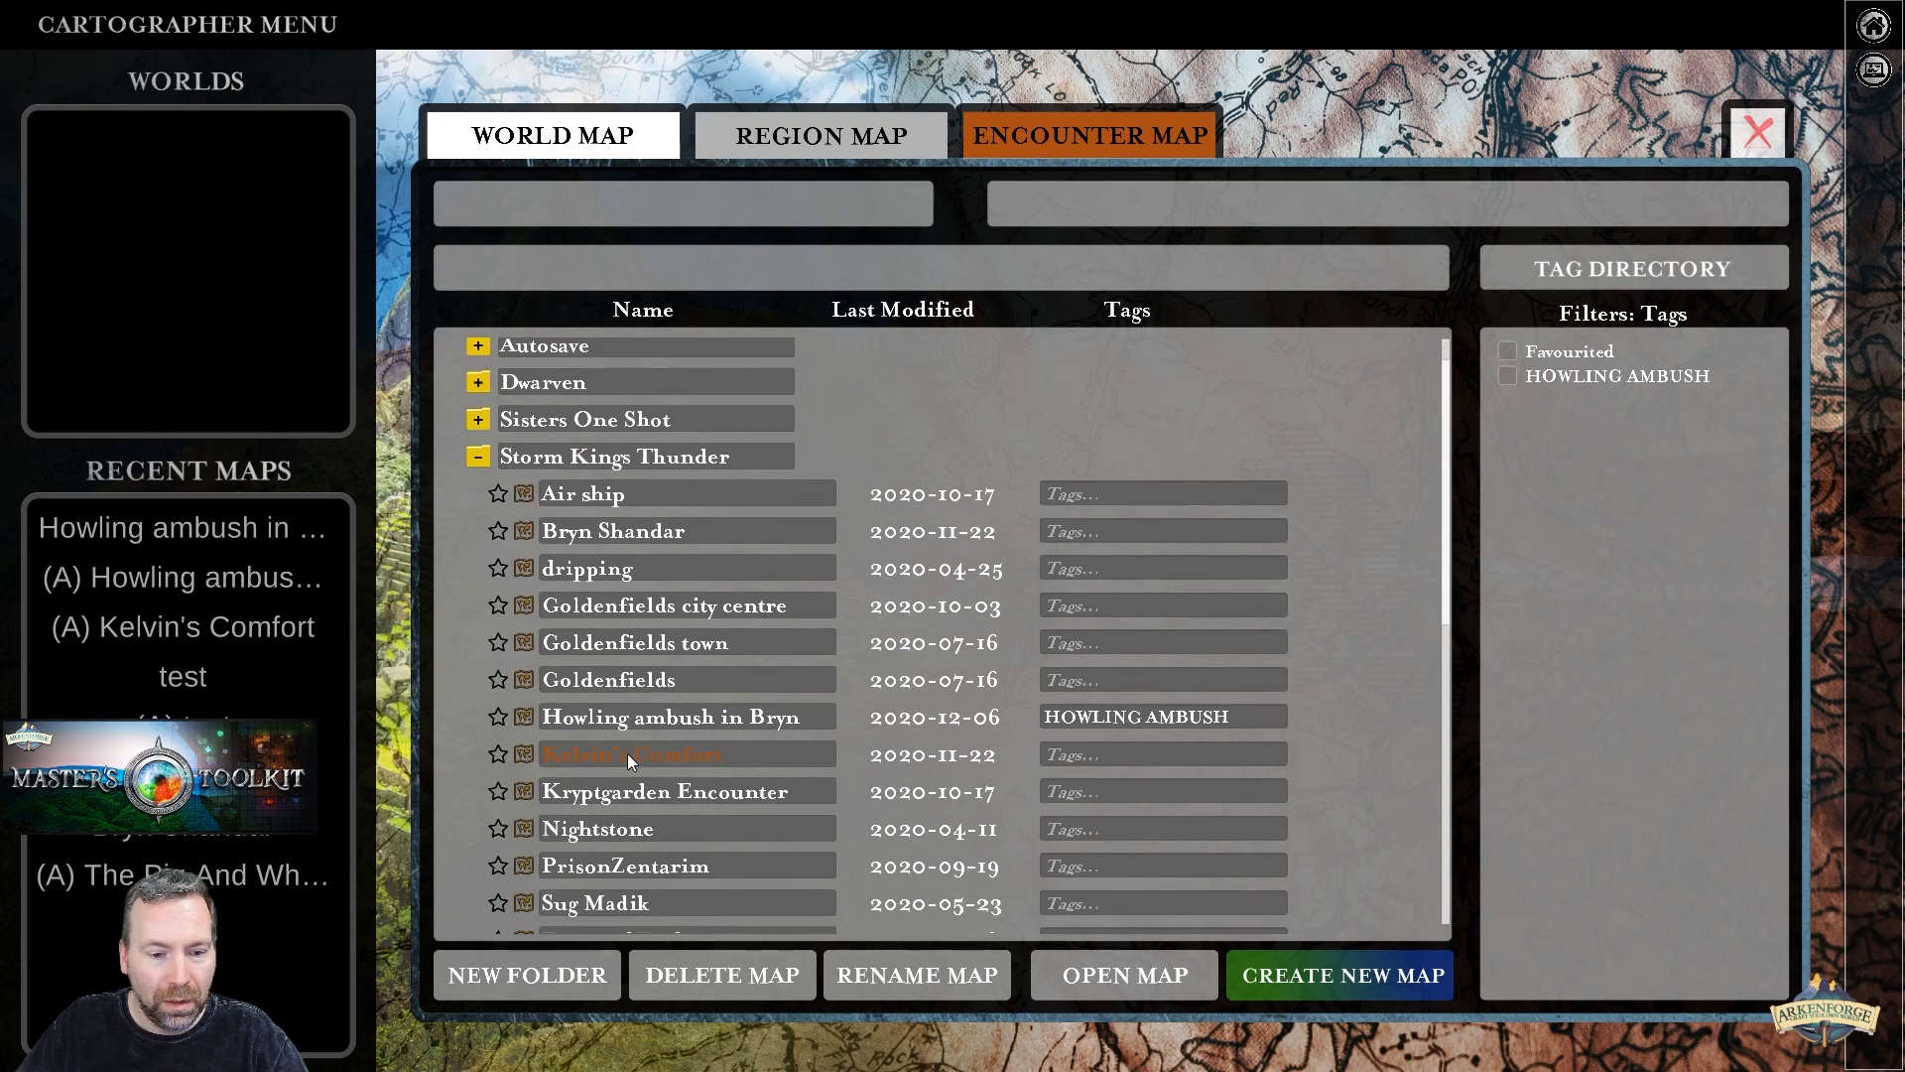
{"action": "double_click", "coordinate": [627, 753]}
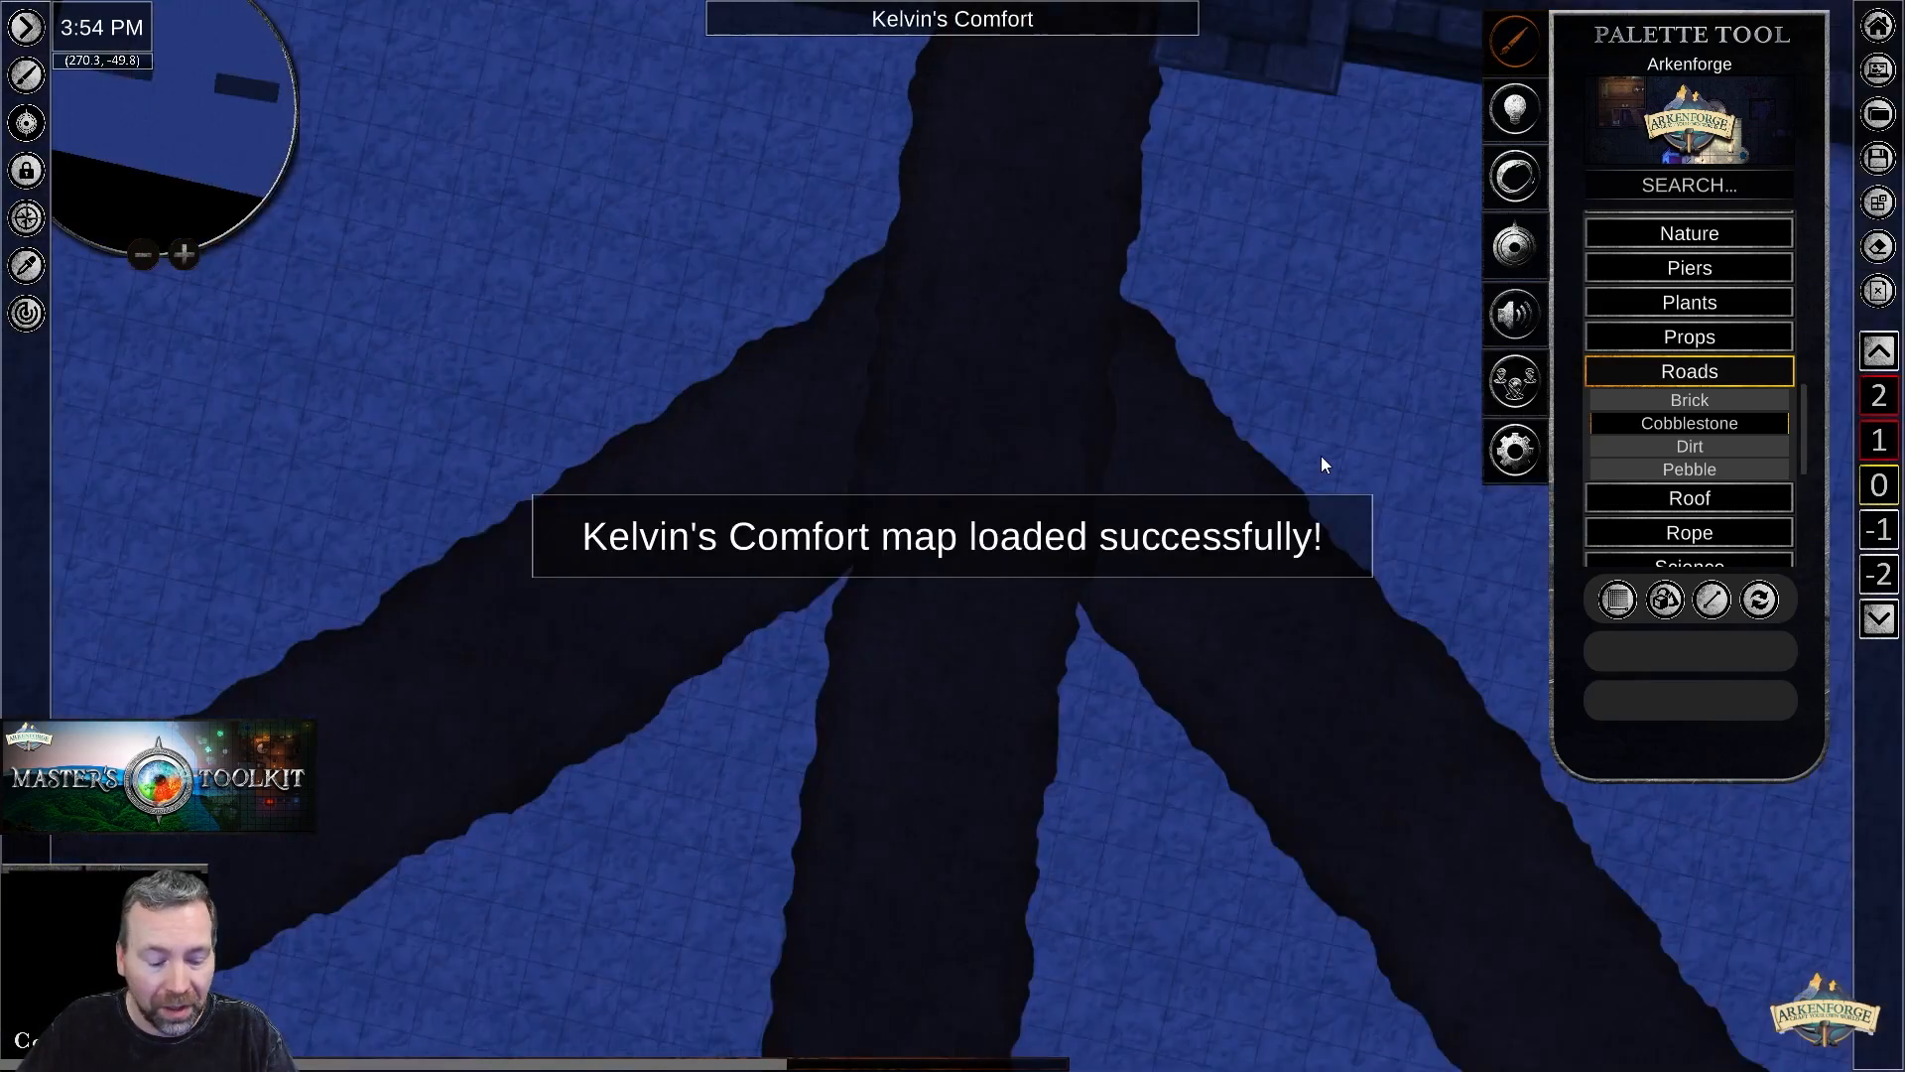
Change the time of day on the town map from night to bright daylight.
{"action": "scroll", "coordinate": [1114, 430], "scroll_direction": "down", "scroll_amount": 10}
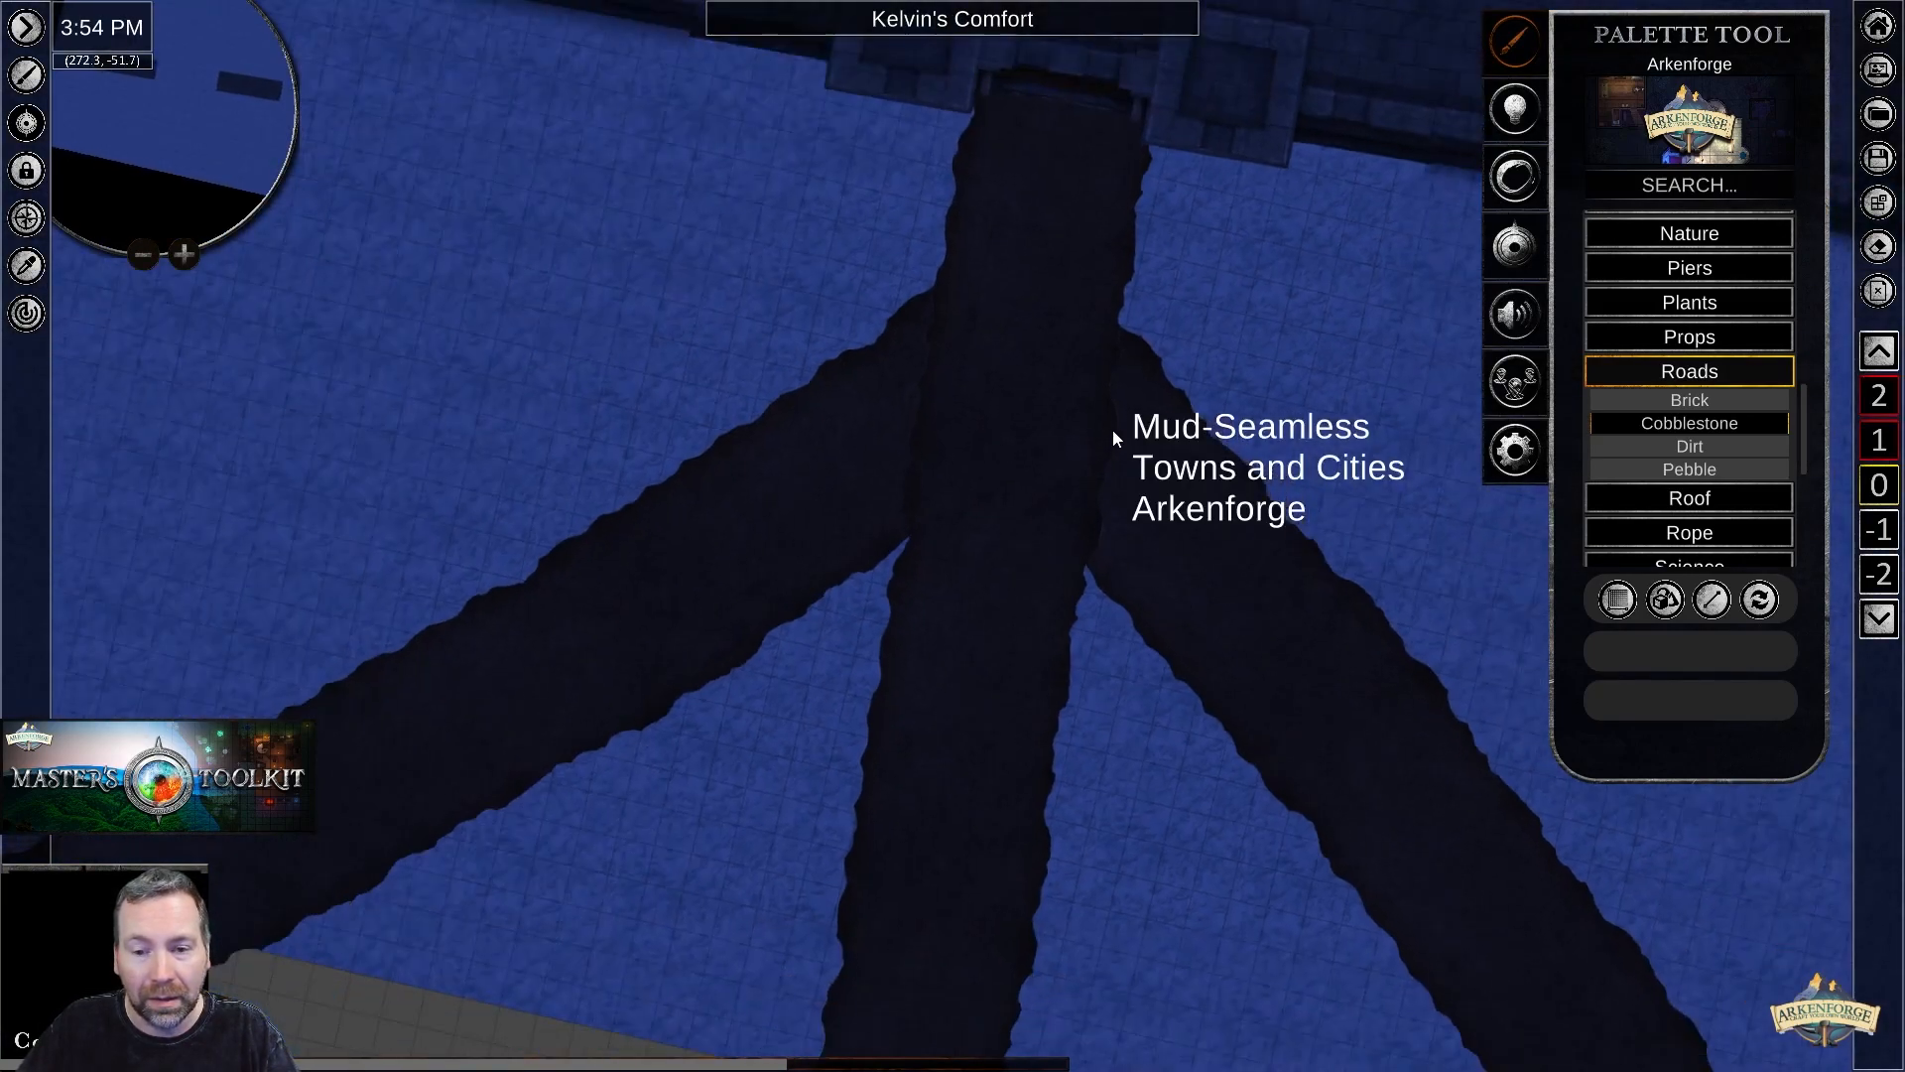
{"action": "scroll", "coordinate": [1113, 439], "scroll_direction": "down", "scroll_amount": 3}
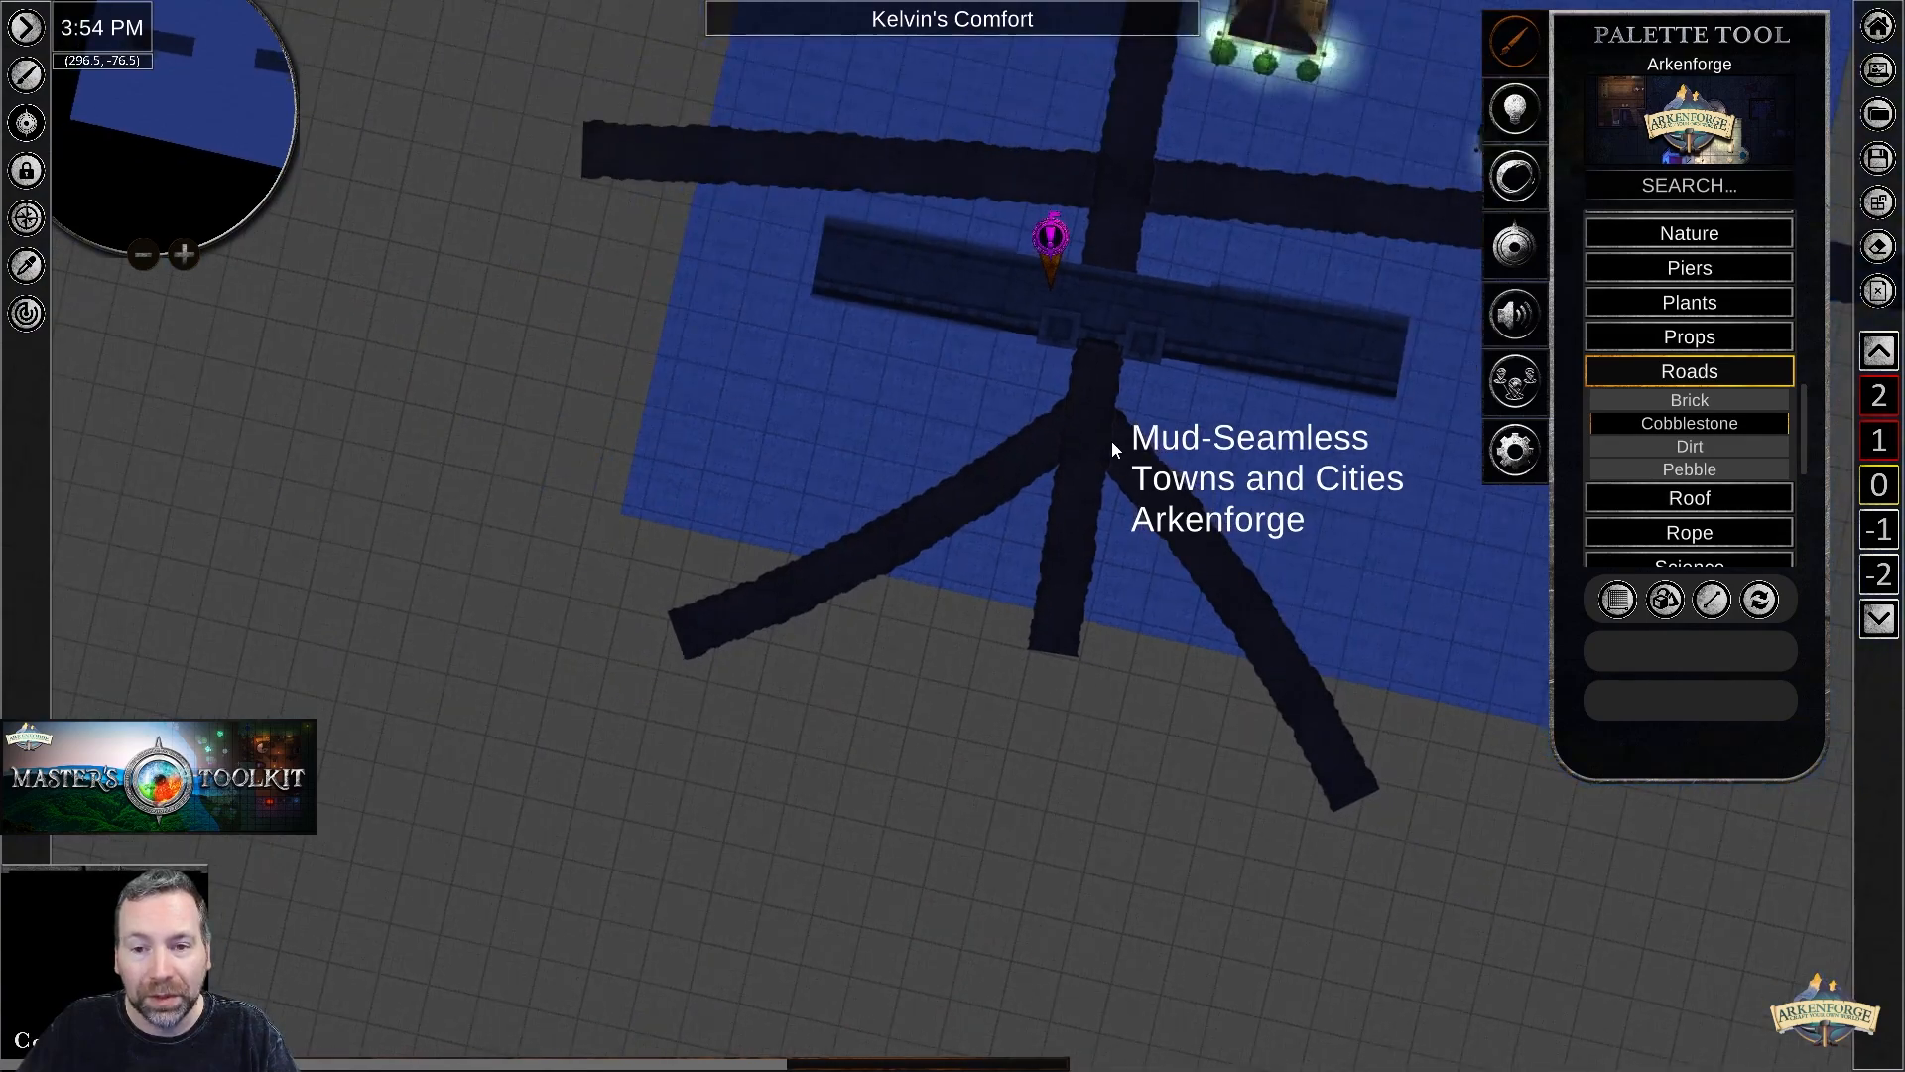
{"action": "scroll", "coordinate": [1193, 290], "scroll_direction": "down", "scroll_amount": 1}
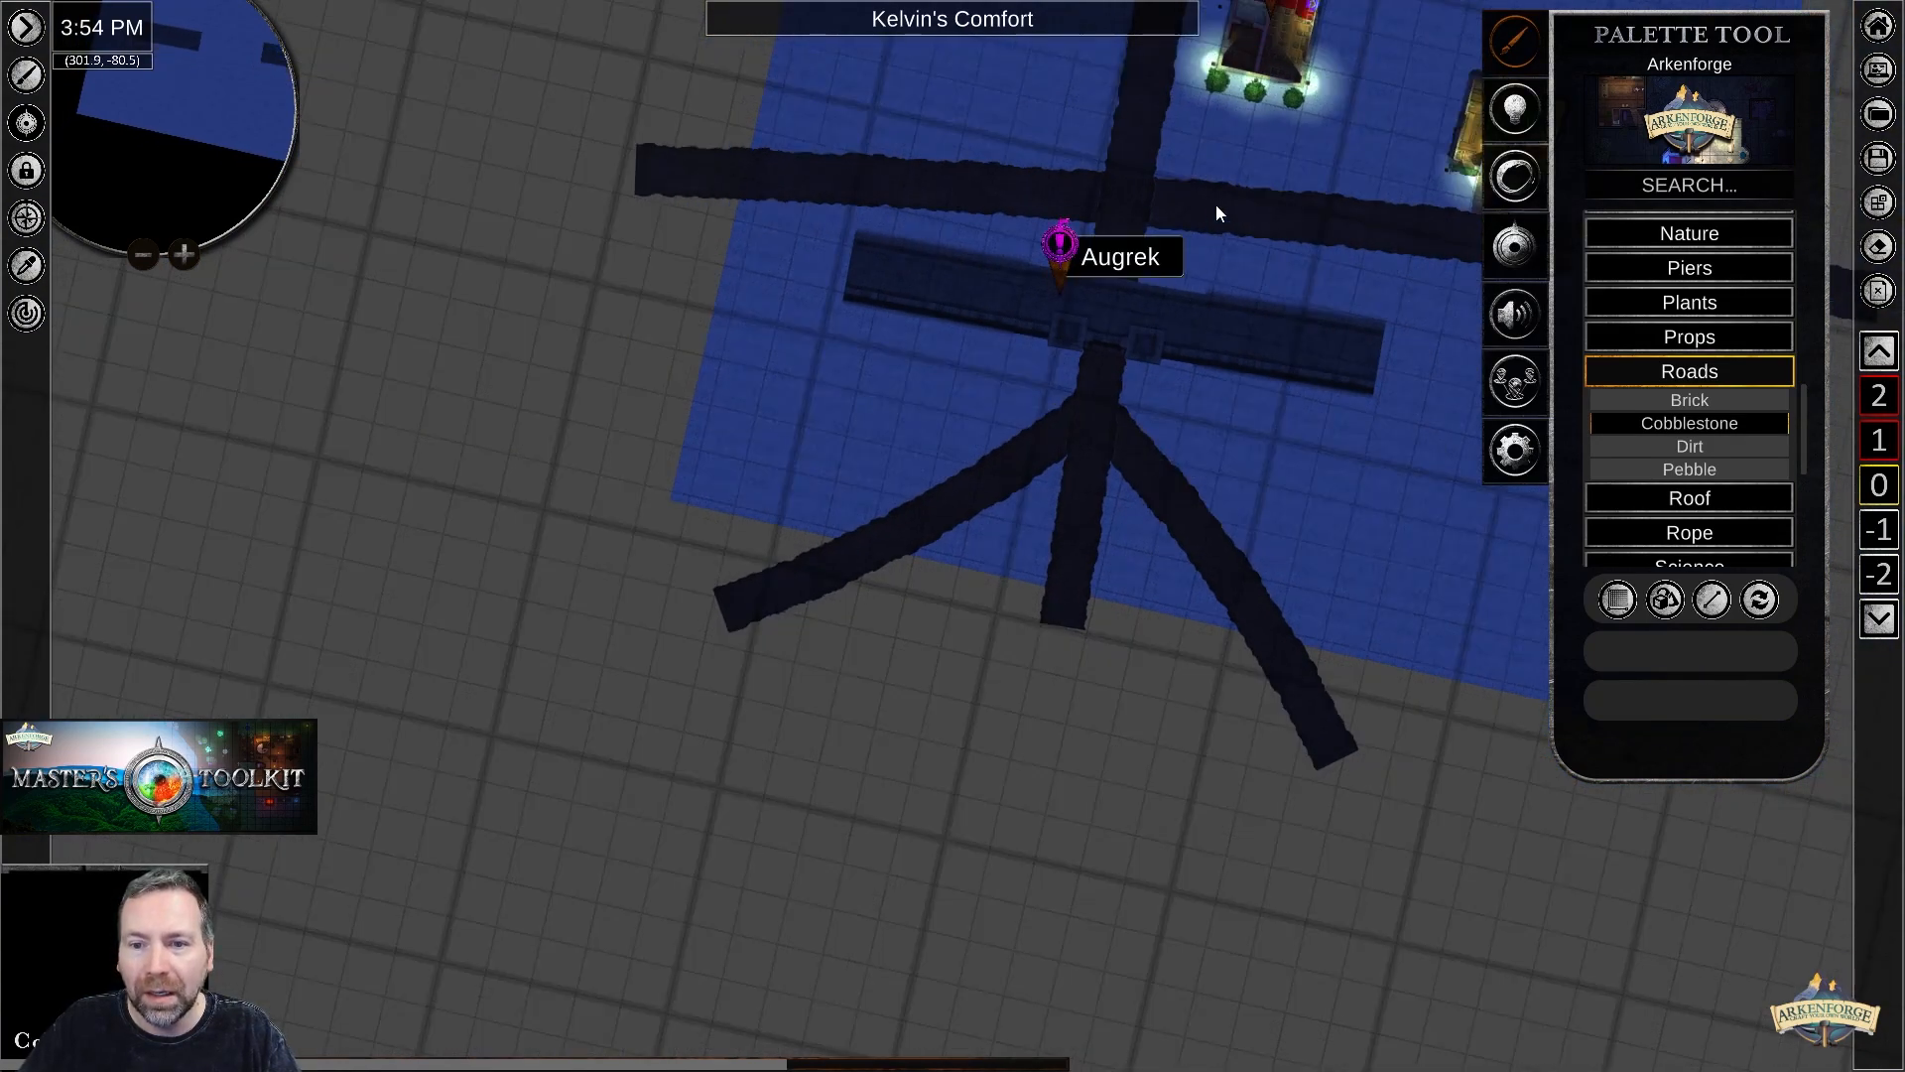
{"action": "middle_click_drag", "start_coordinate": [1321, 301], "coordinate": [853, 576]}
{"action": "mouse_move", "coordinate": [954, 189]}
{"action": "middle_mouse_down"}
{"action": "mouse_move", "coordinate": [914, 360]}
{"action": "mouse_move", "coordinate": [938, 539]}
{"action": "middle_mouse_up"}
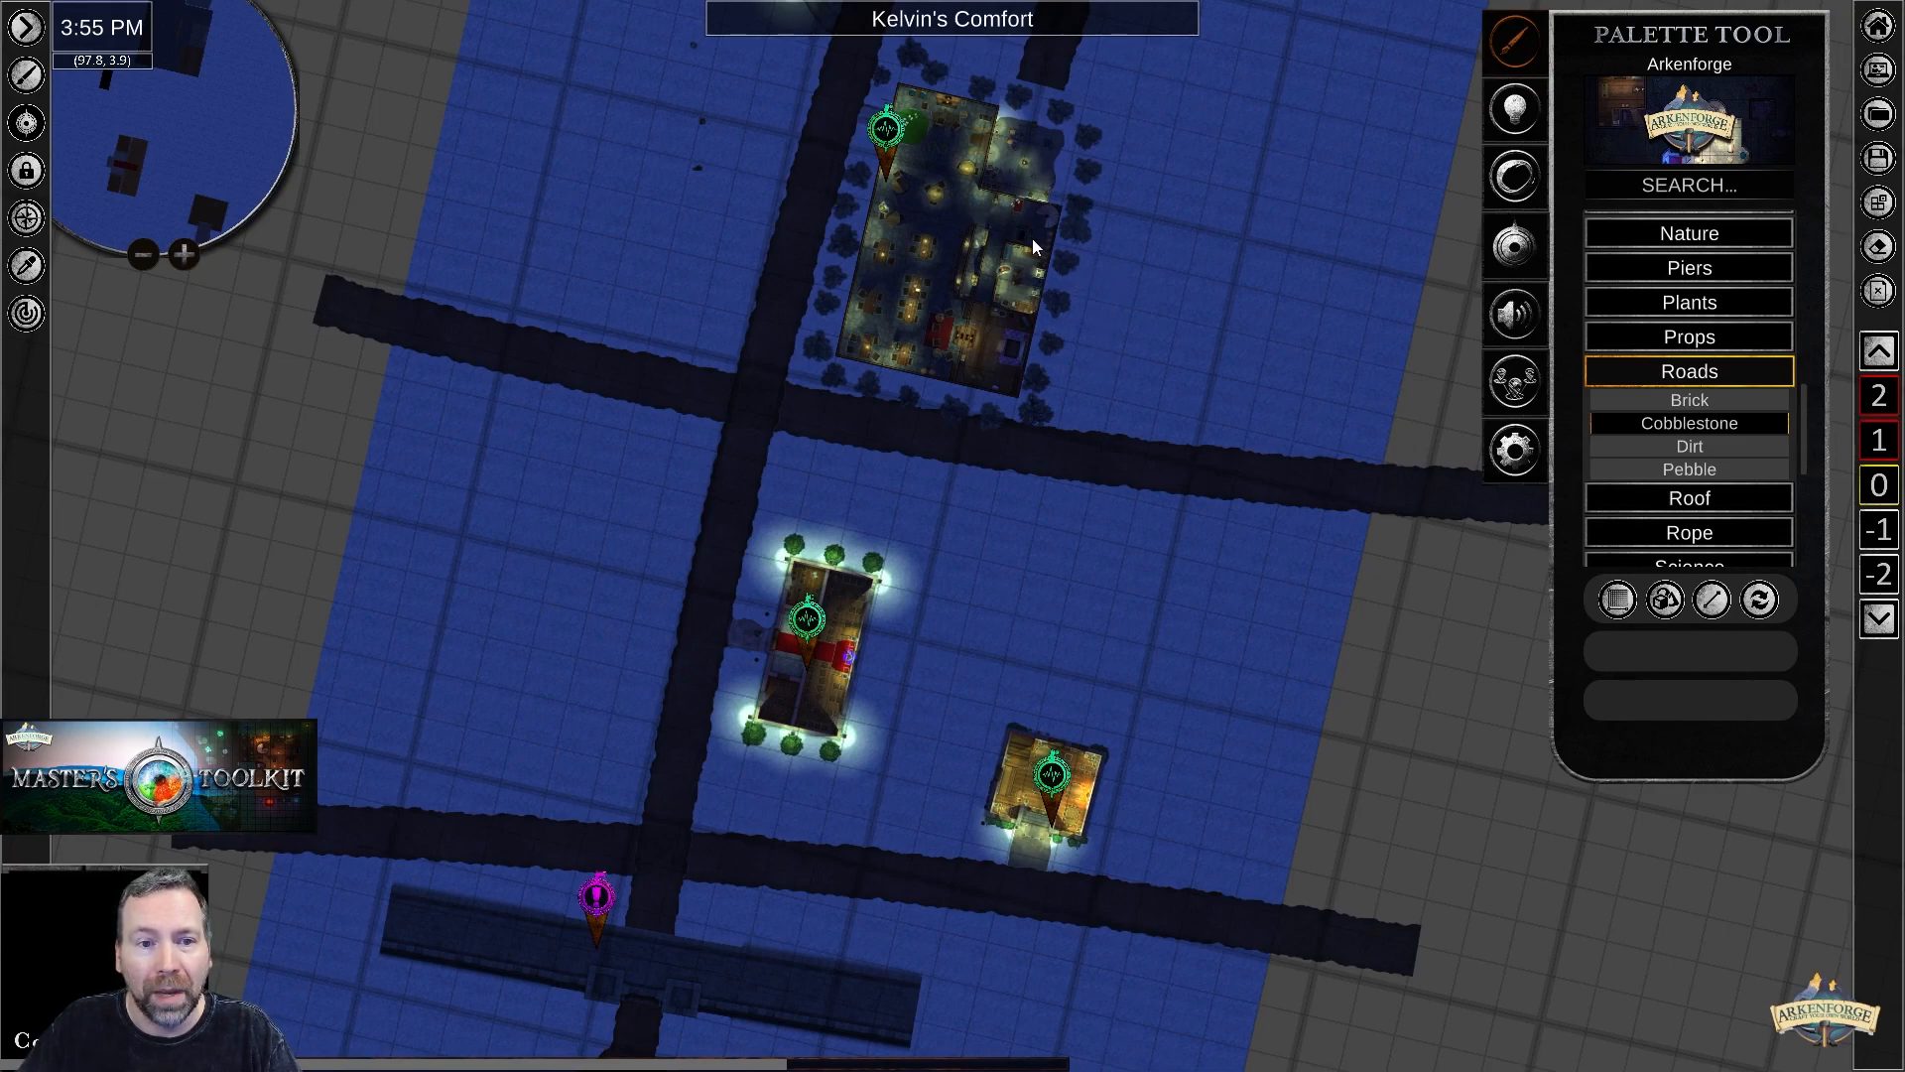
{"action": "right_click_drag", "start_coordinate": [1151, 105], "coordinate": [1050, 415]}
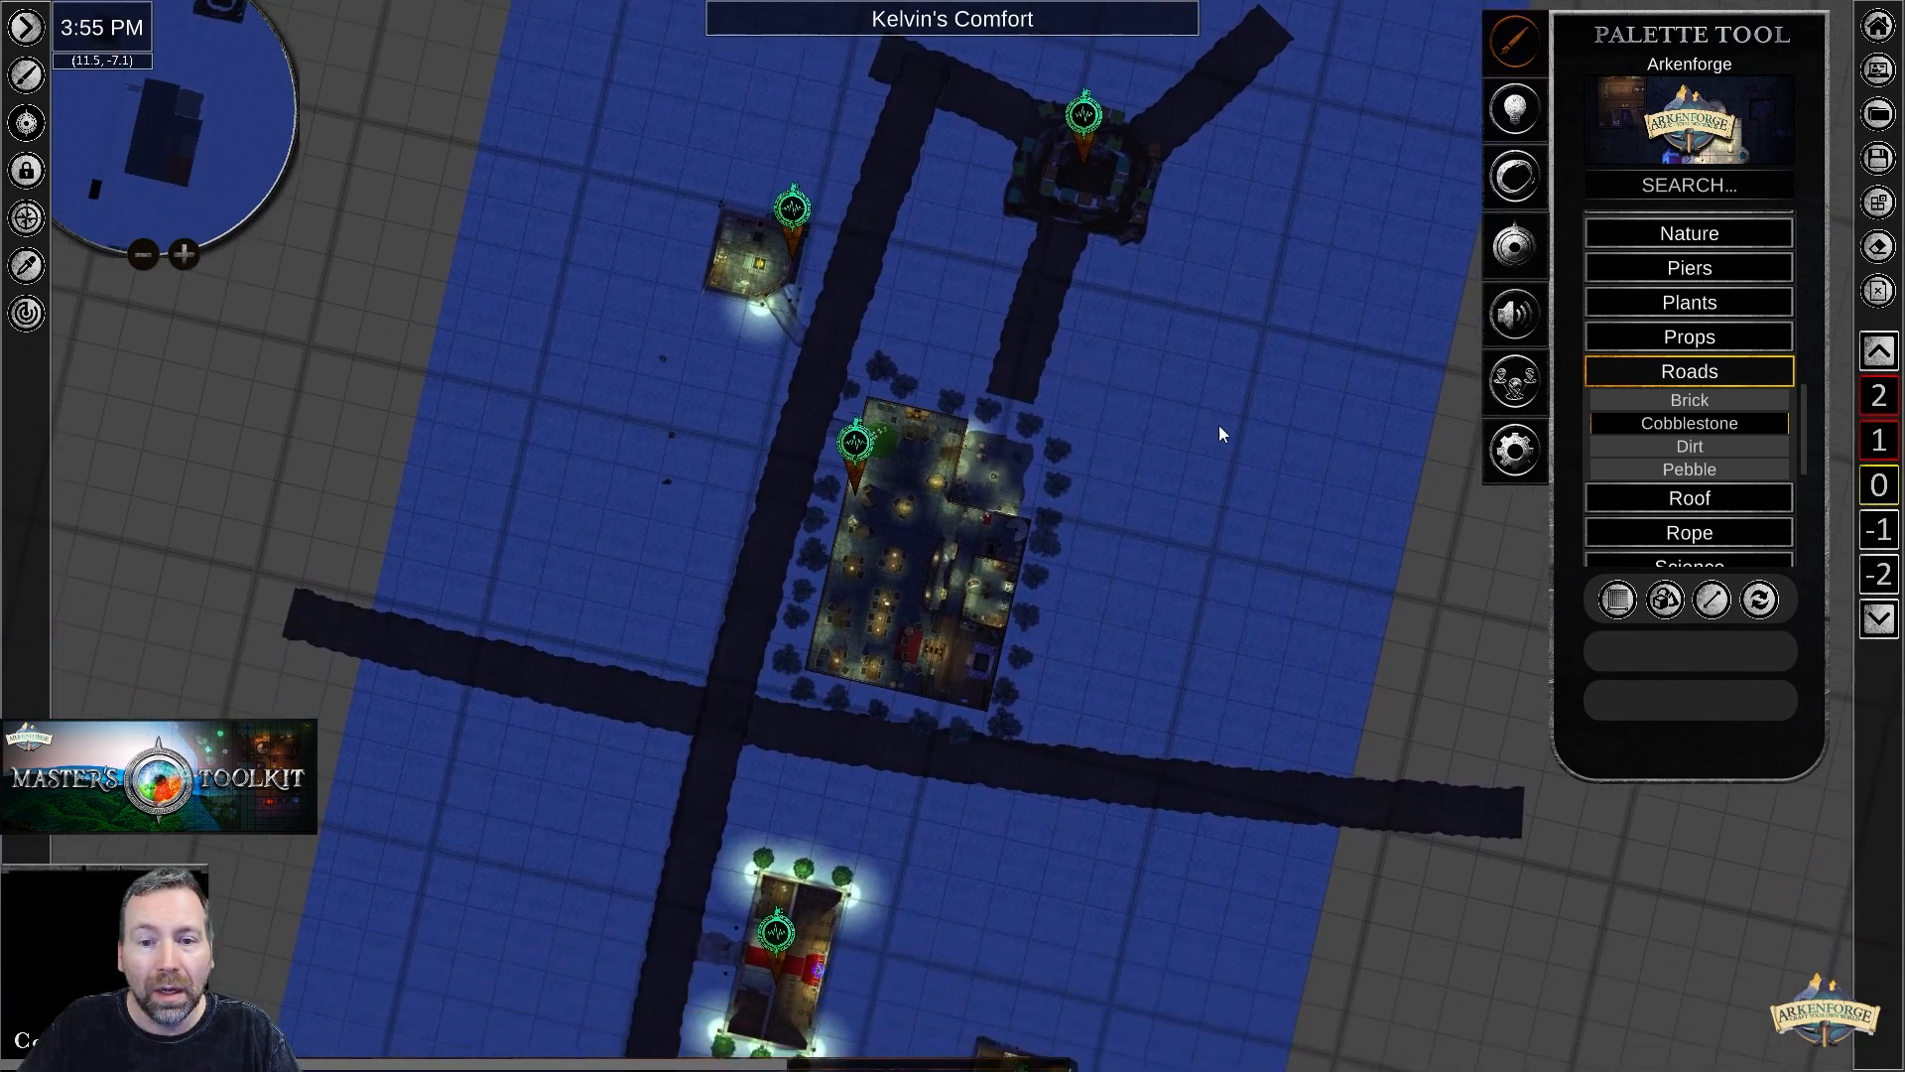
{"action": "left_click", "coordinate": [1516, 111]}
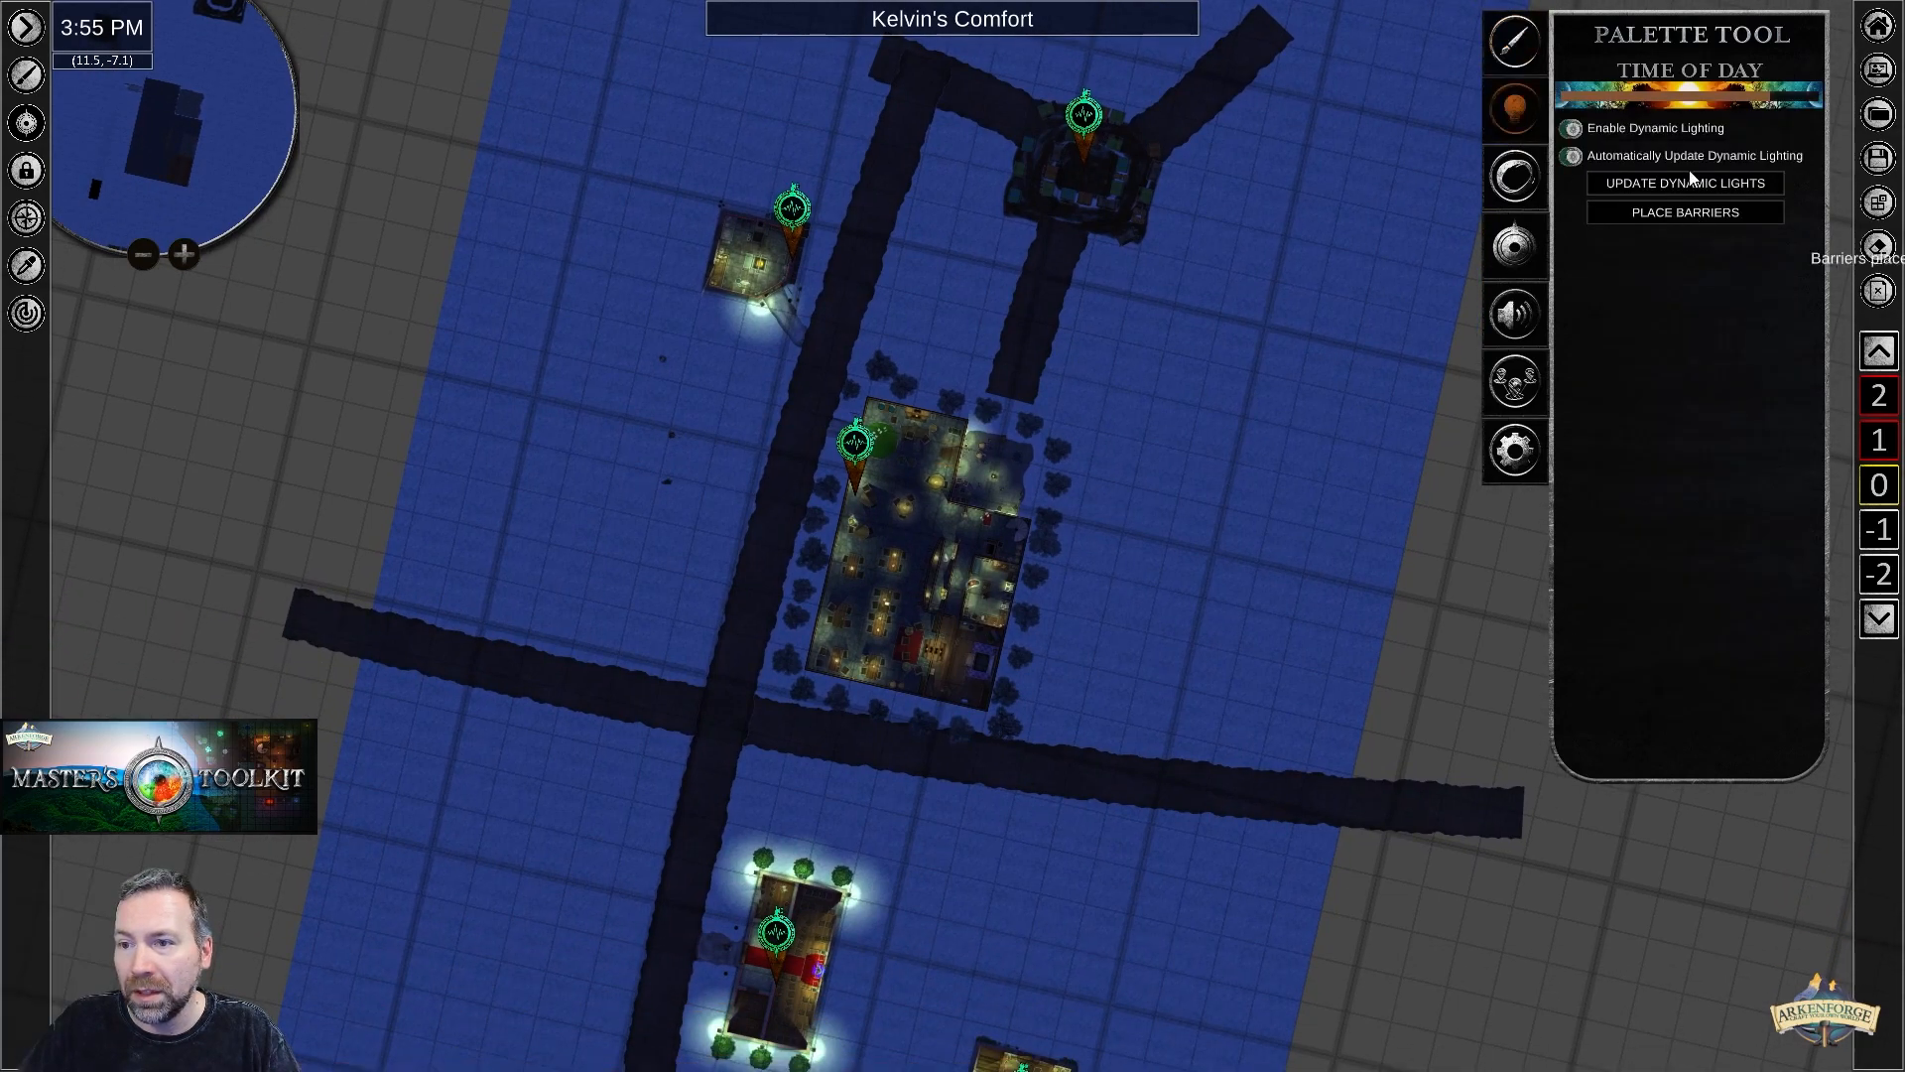
{"action": "left_click_drag", "start_coordinate": [1669, 99], "coordinate": [1682, 103]}
Examine the town's mud roads and buildings in daylight, ending with a close view of the tavern interior.
{"action": "right_click_drag", "start_coordinate": [1129, 574], "coordinate": [1185, 129]}
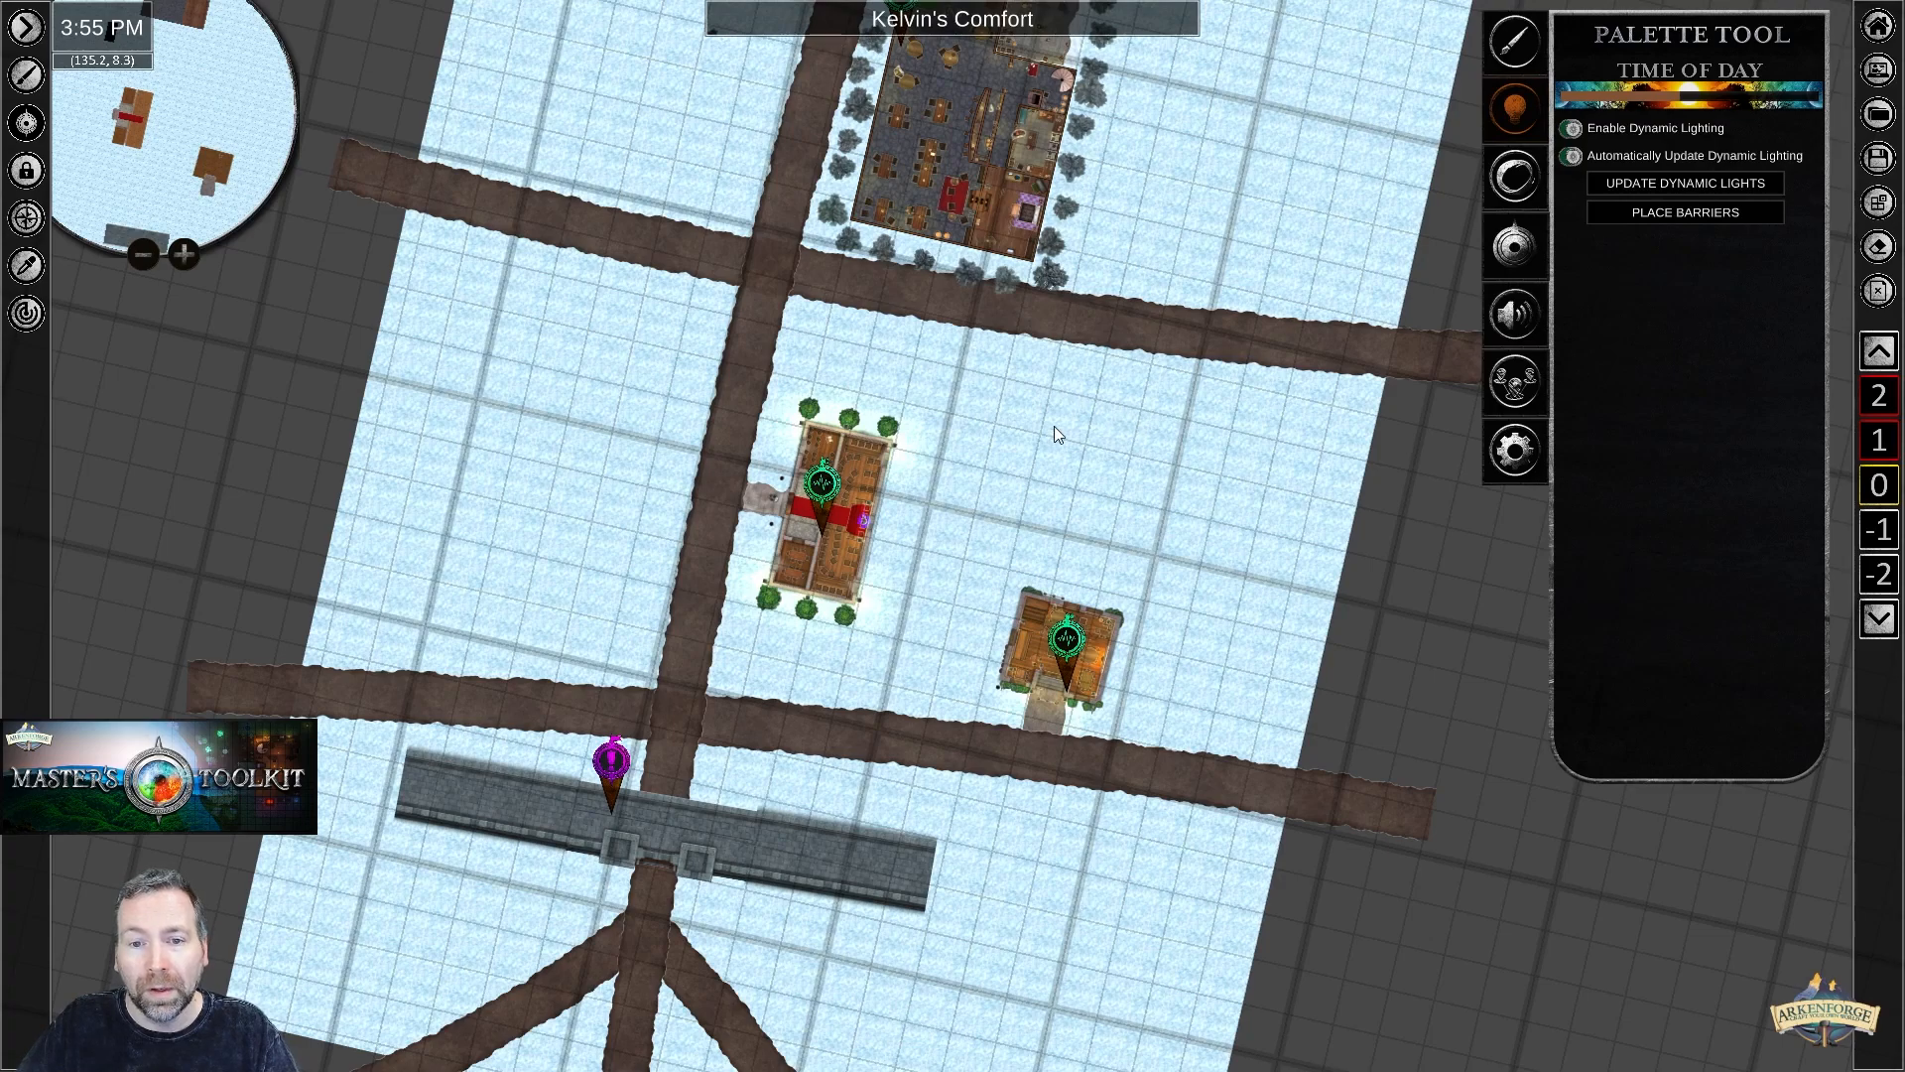
{"action": "middle_click_drag", "start_coordinate": [1077, 252], "coordinate": [1057, 516]}
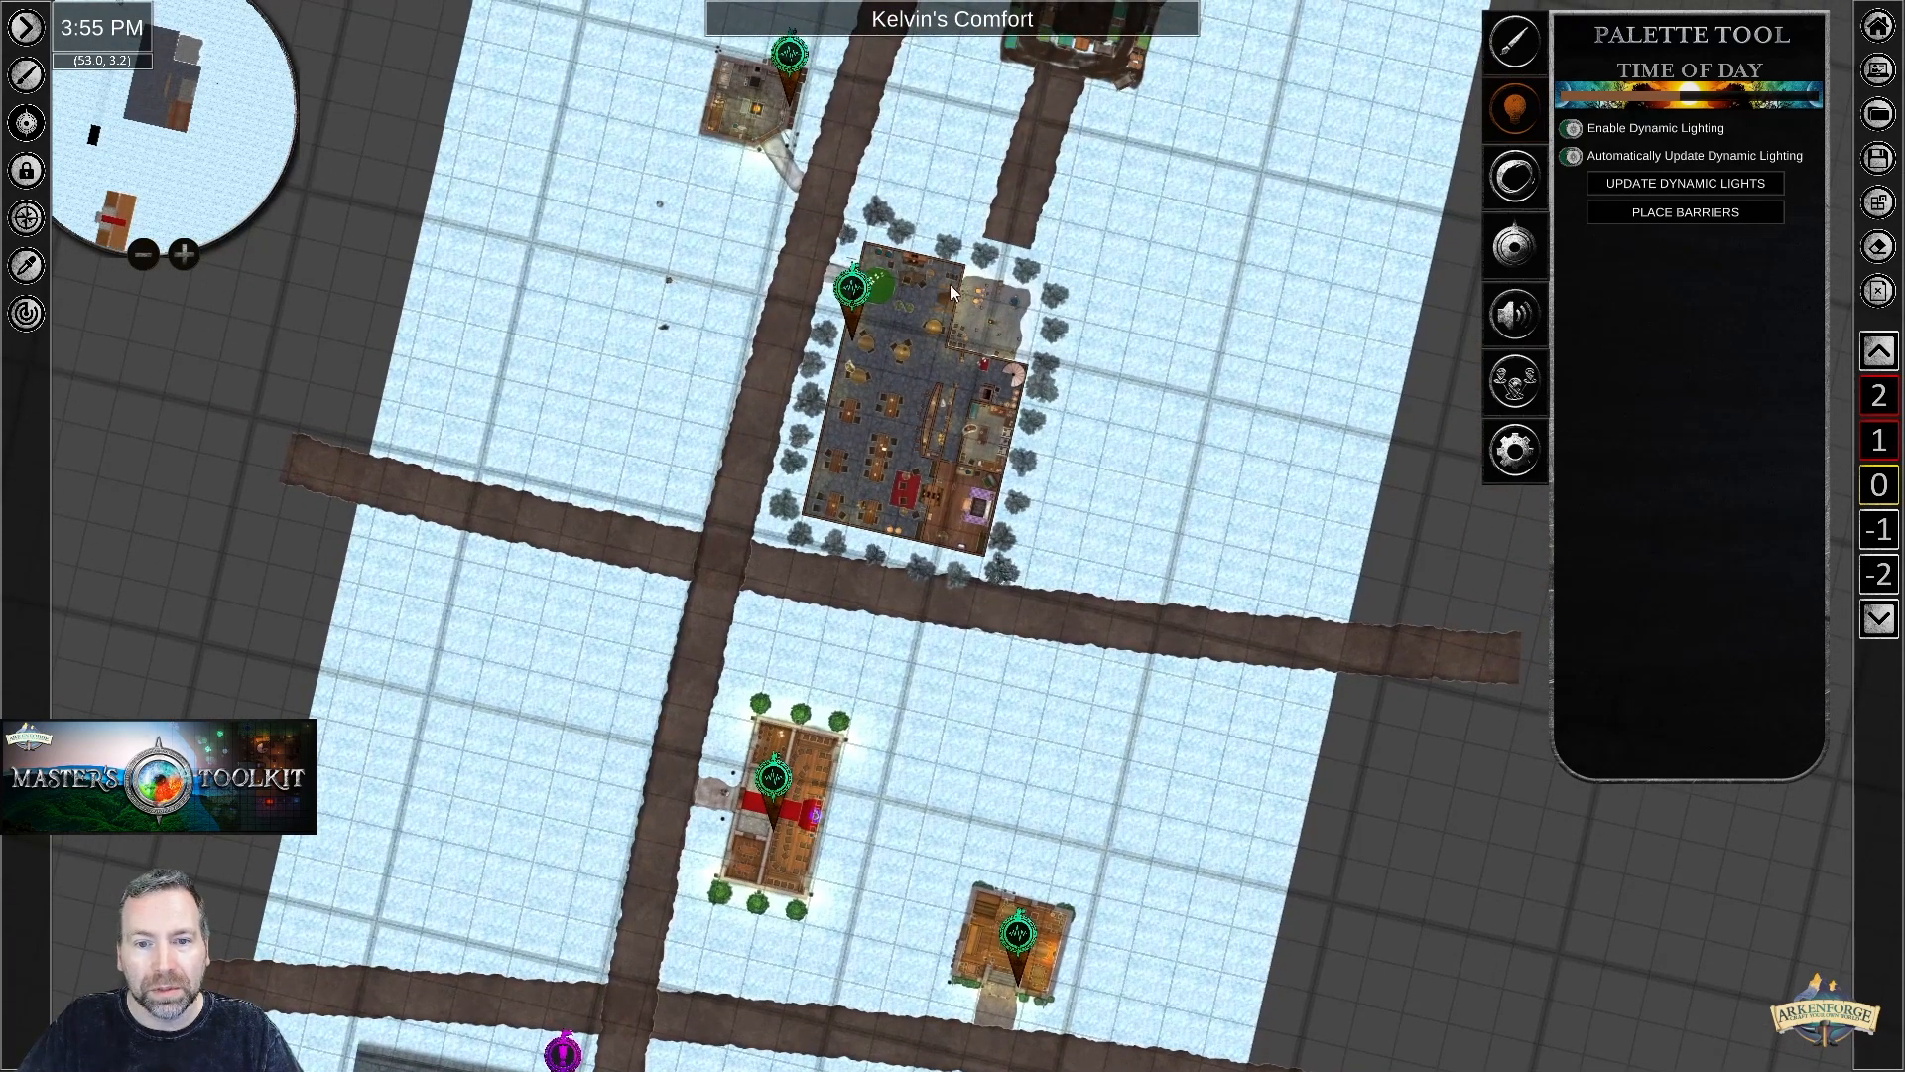
{"action": "middle_click_drag", "start_coordinate": [1125, 276], "coordinate": [1063, 475]}
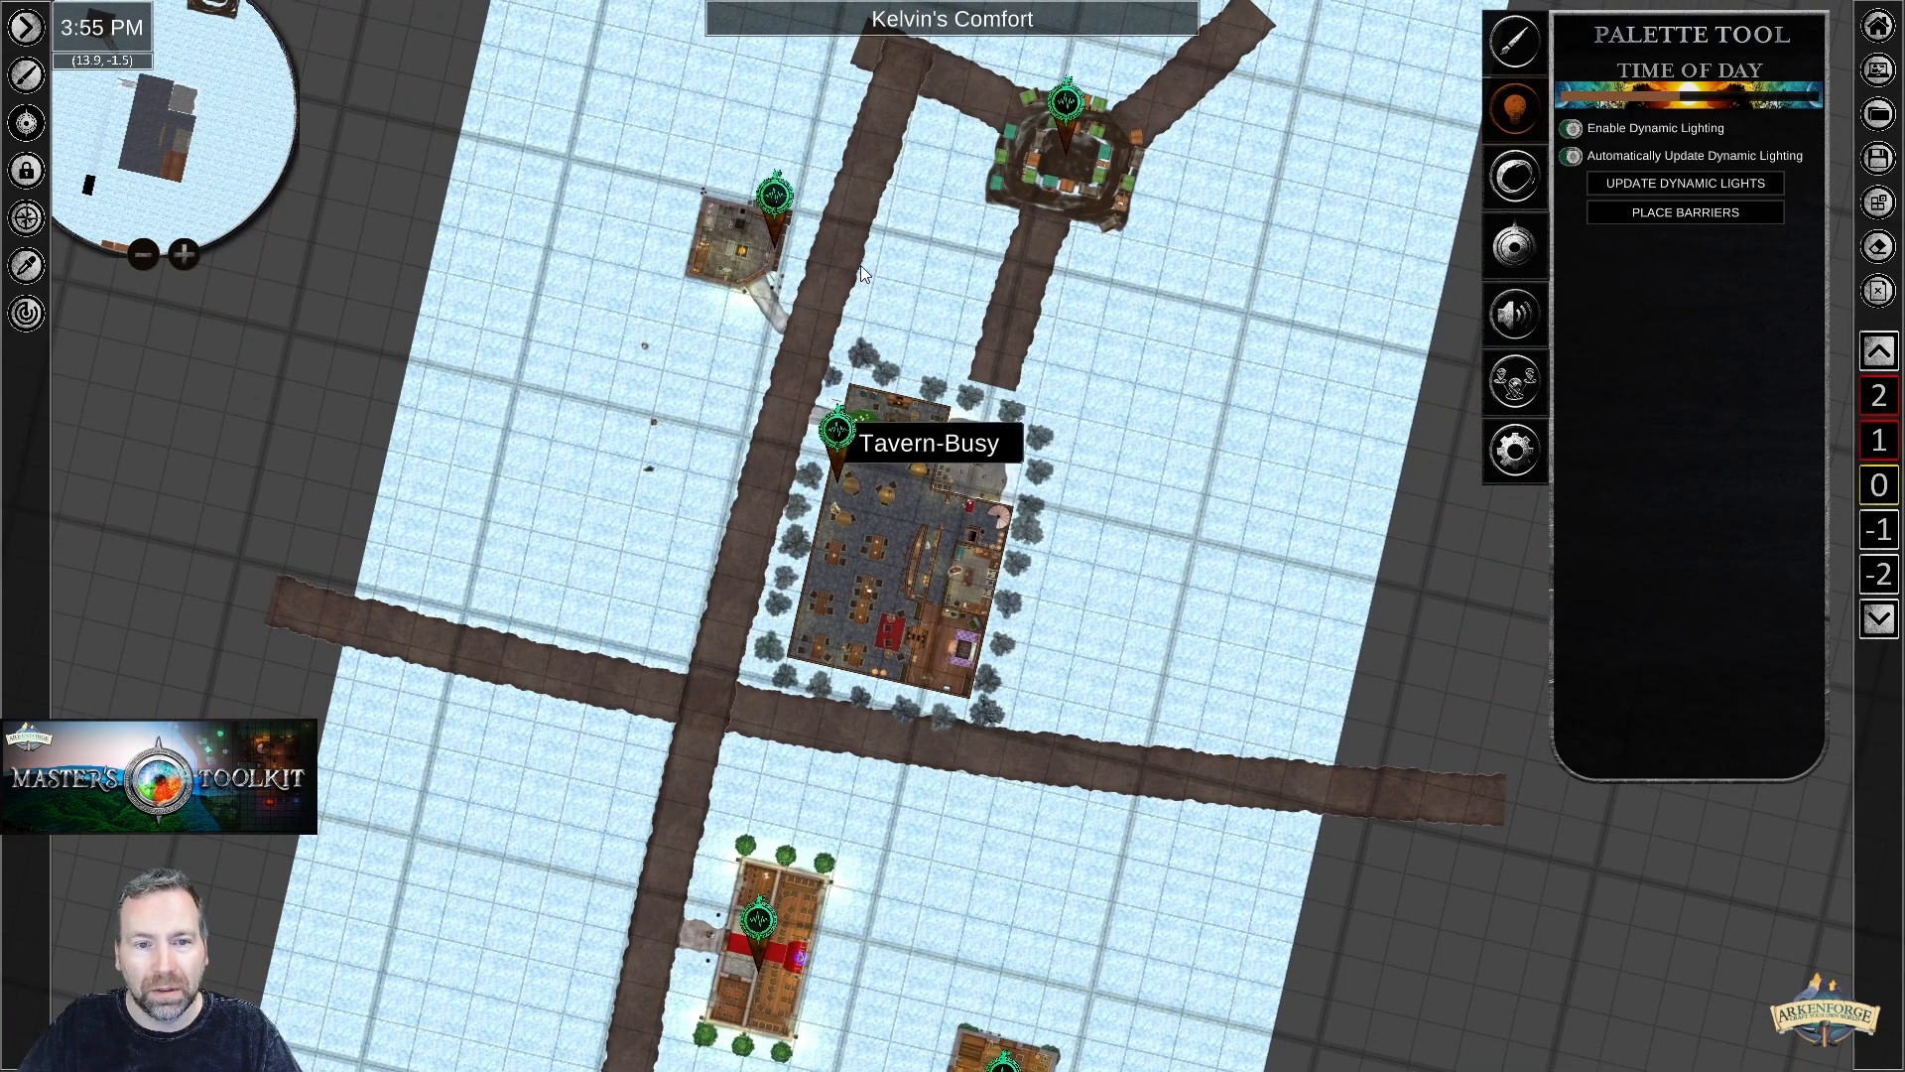
{"action": "scroll", "coordinate": [954, 585], "scroll_direction": "up", "scroll_amount": 5}
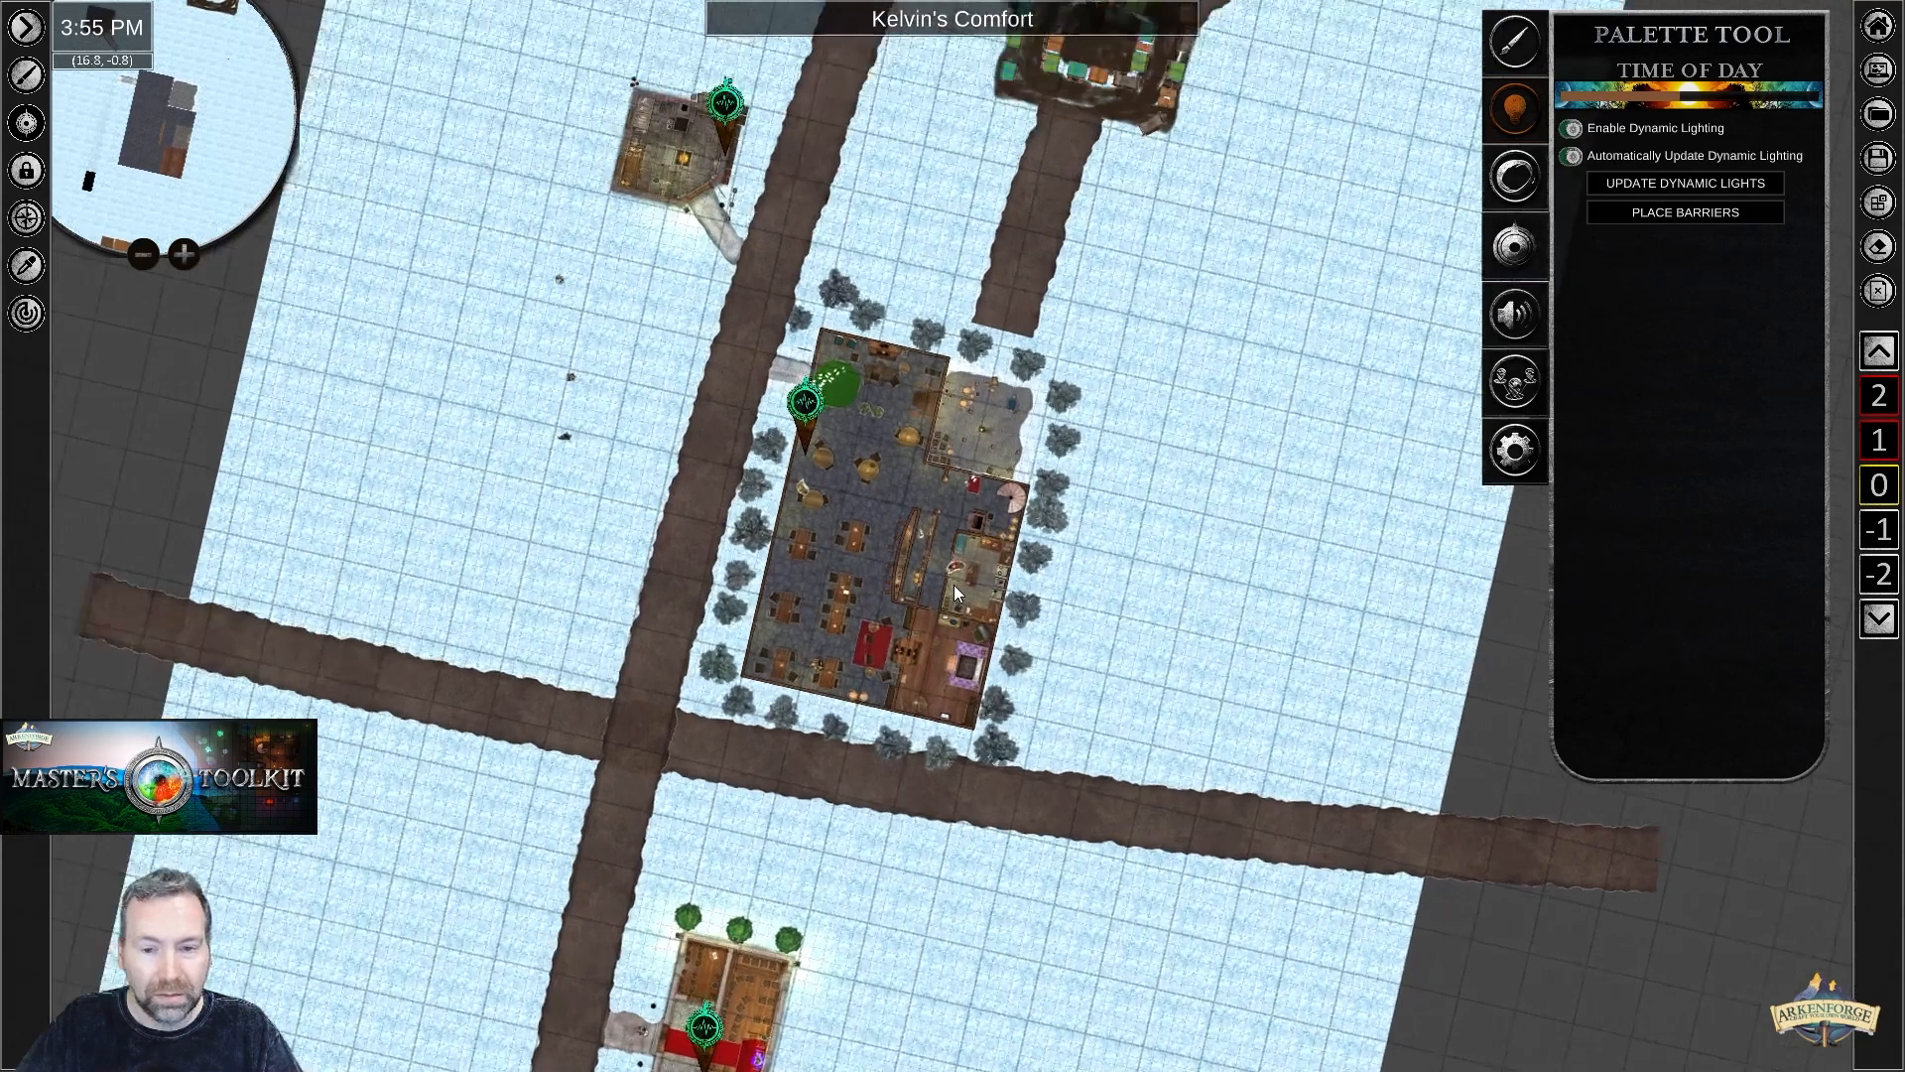
{"action": "scroll", "coordinate": [877, 506], "scroll_direction": "up", "scroll_amount": 3}
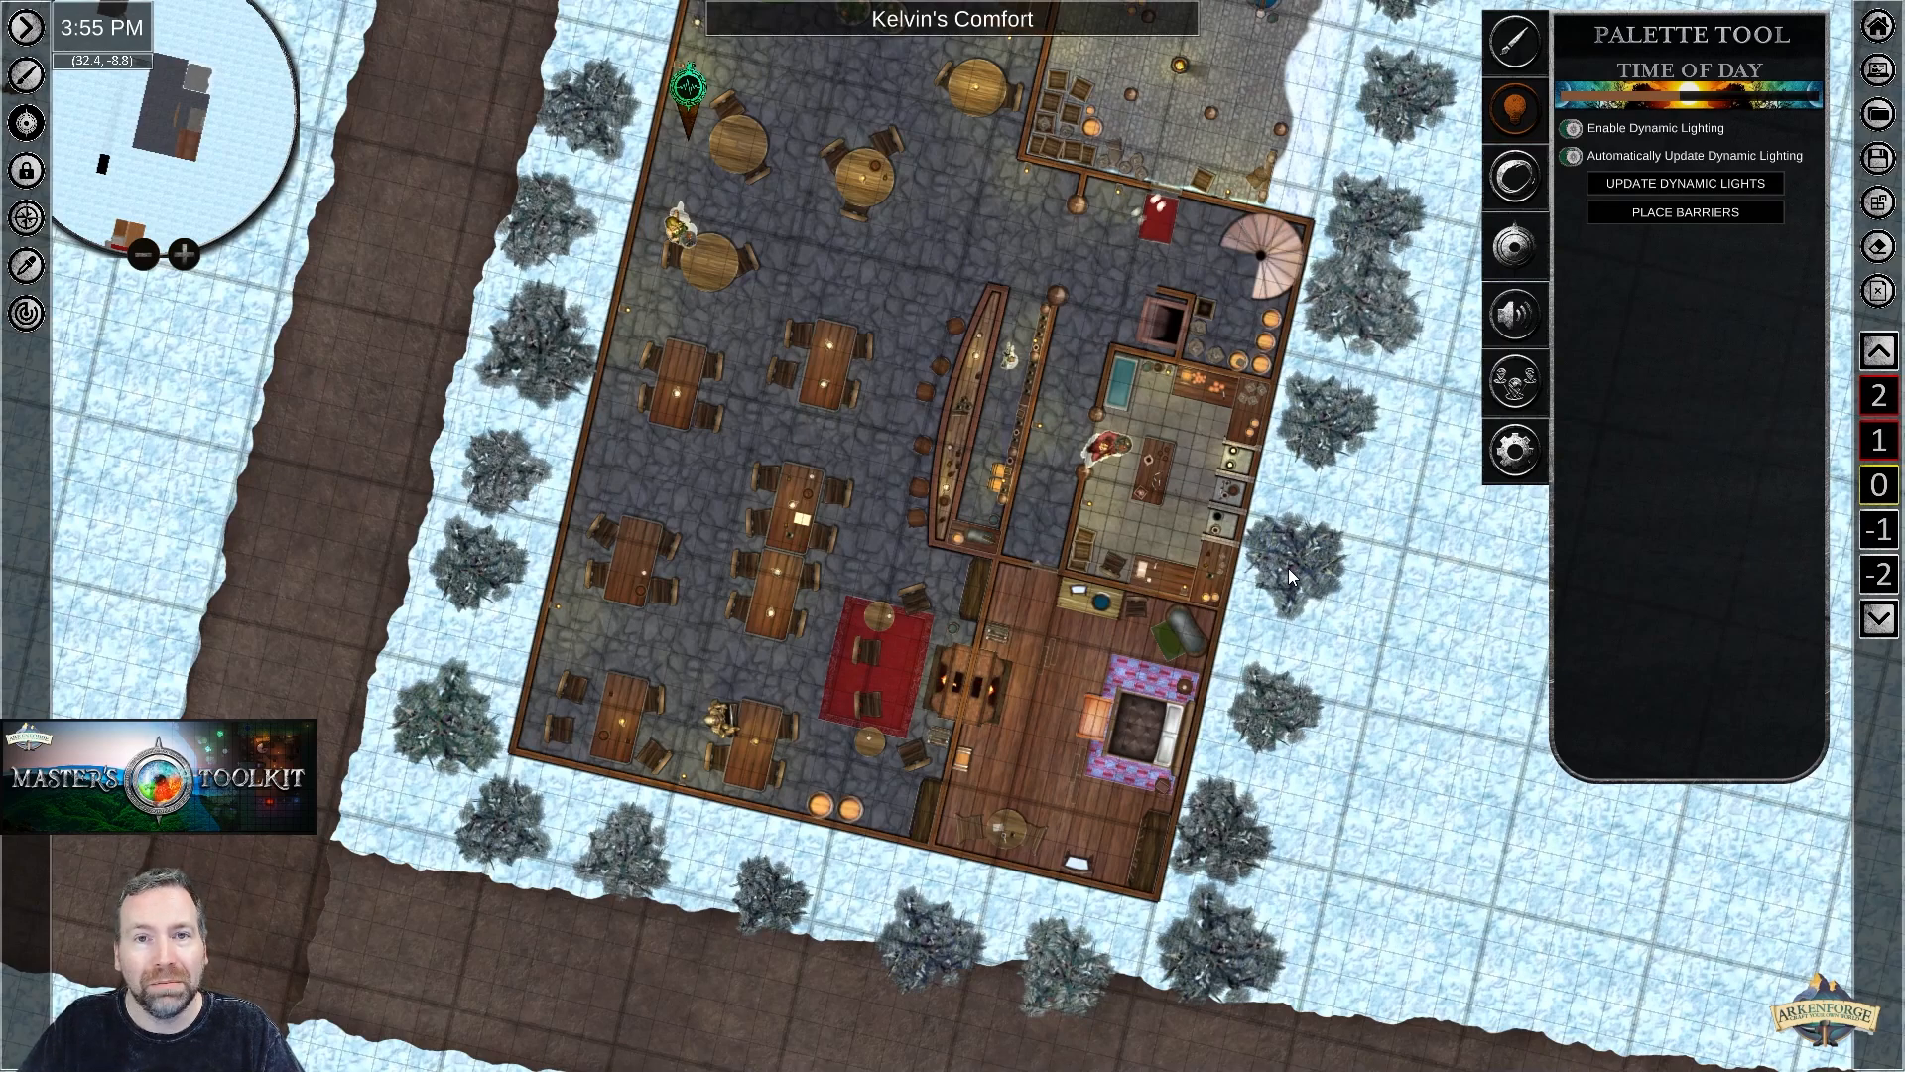
Examine the snowy entrance beside the tavern's green rug, selecting the overlapping path pieces that lead to its door.
{"action": "middle_click_drag", "start_coordinate": [1312, 381], "coordinate": [1240, 629]}
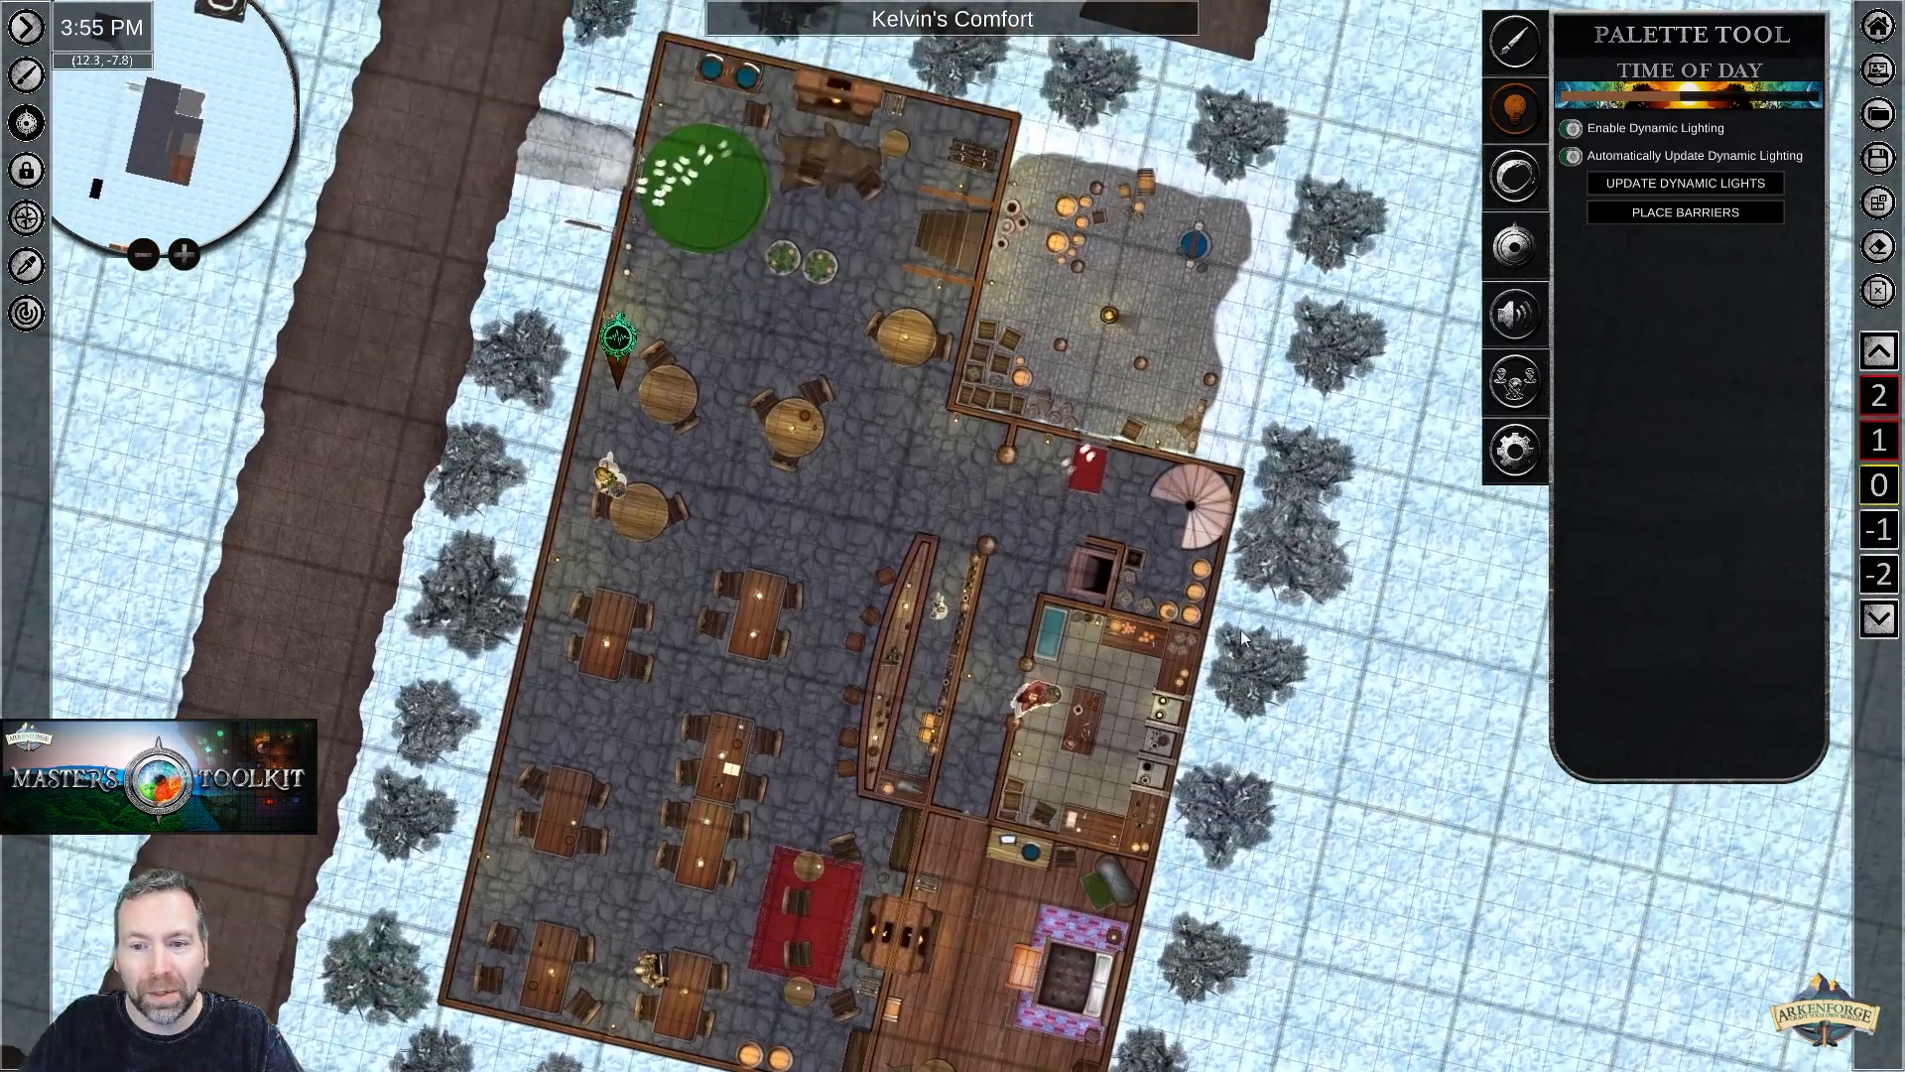
{"action": "middle_click_drag", "start_coordinate": [1339, 331], "coordinate": [1290, 545]}
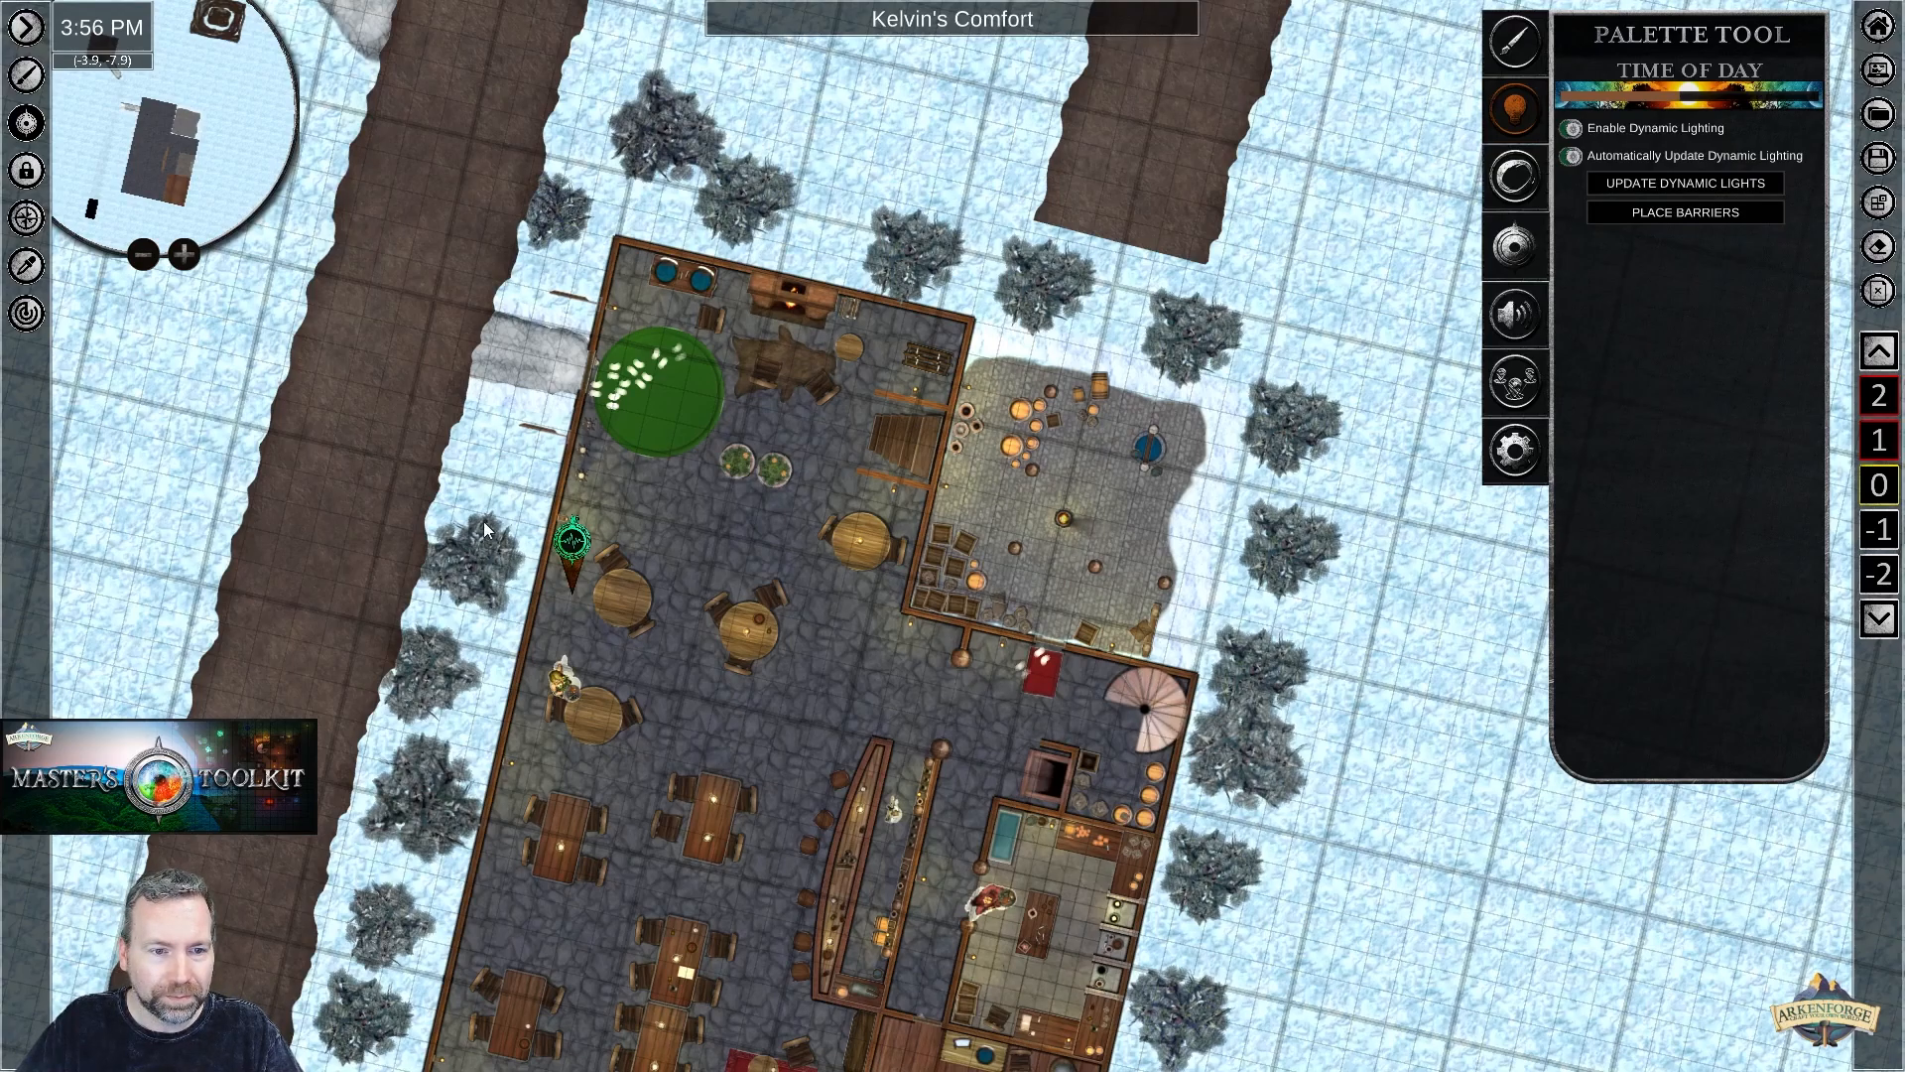
{"action": "scroll", "coordinate": [508, 337], "scroll_direction": "up", "scroll_amount": 5}
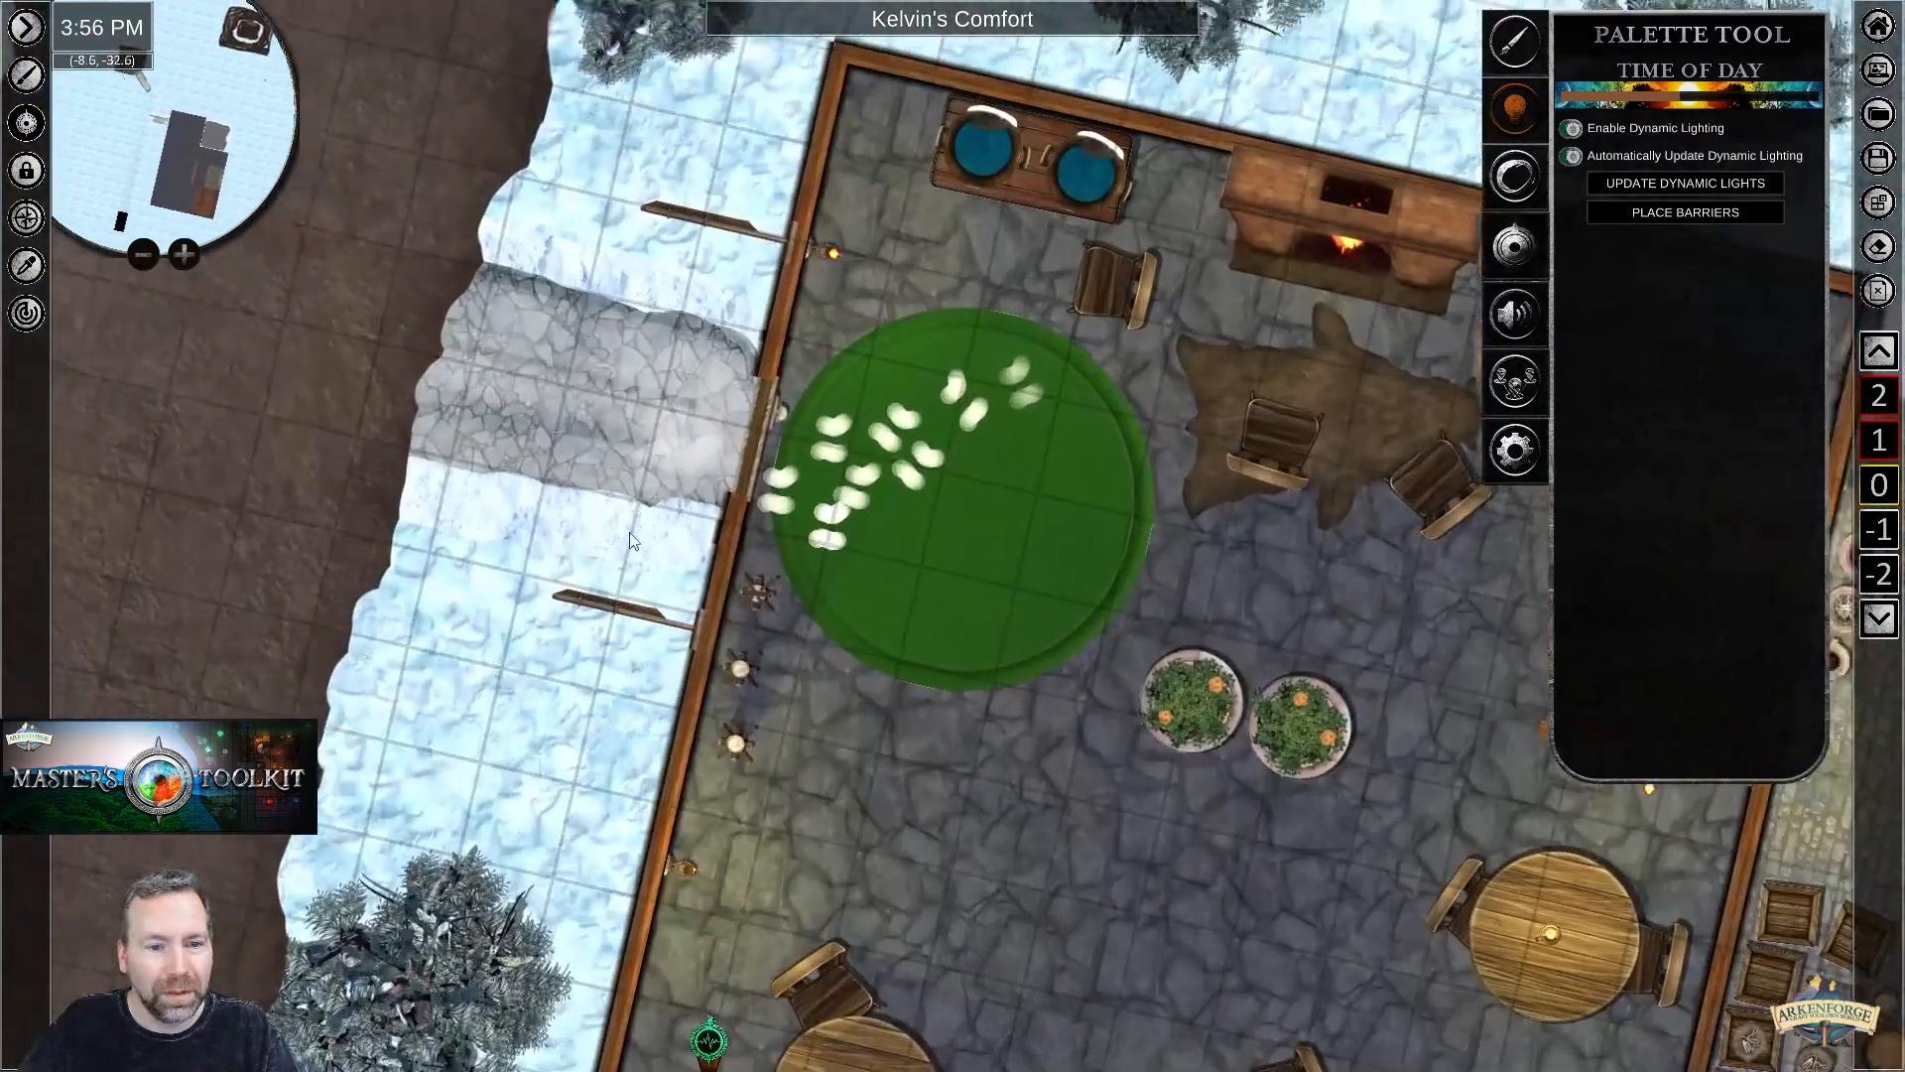
{"action": "middle_click_drag", "start_coordinate": [632, 540], "coordinate": [776, 564]}
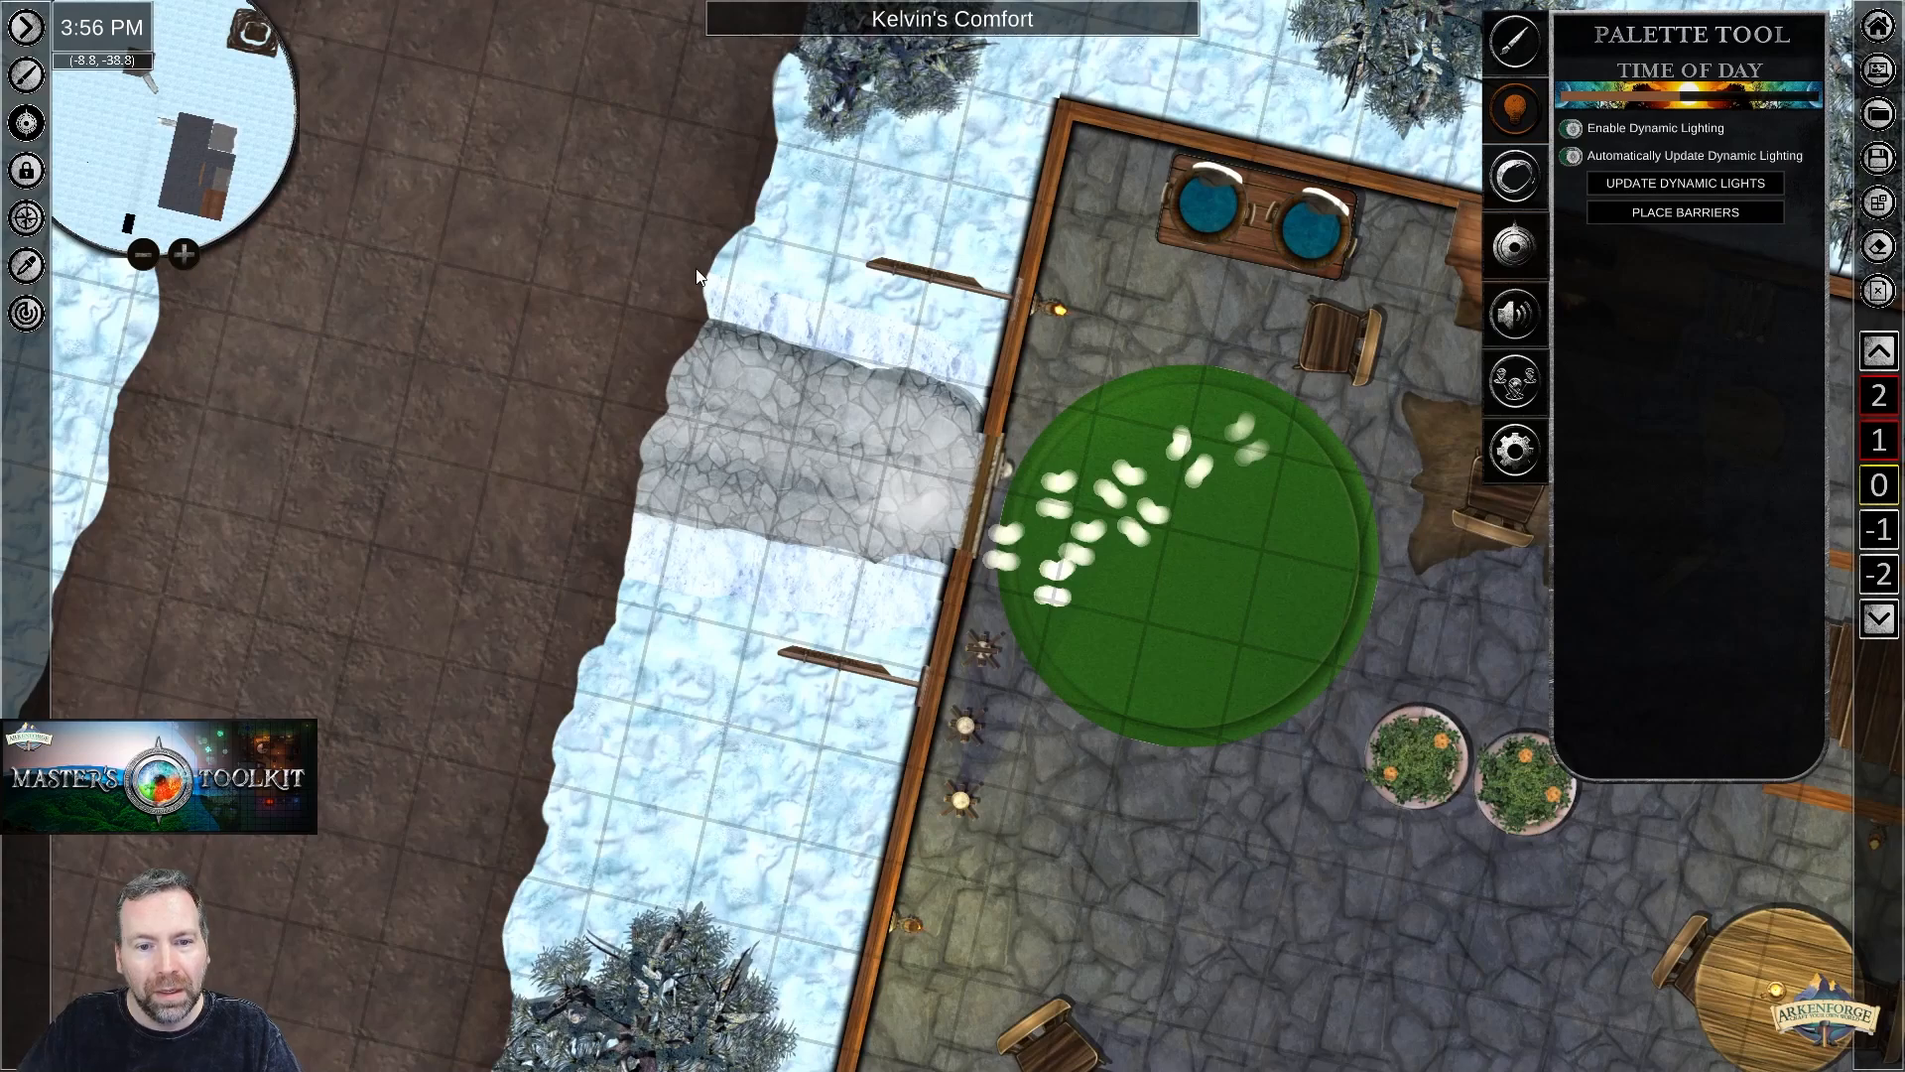
{"action": "right_click", "coordinate": [674, 561]}
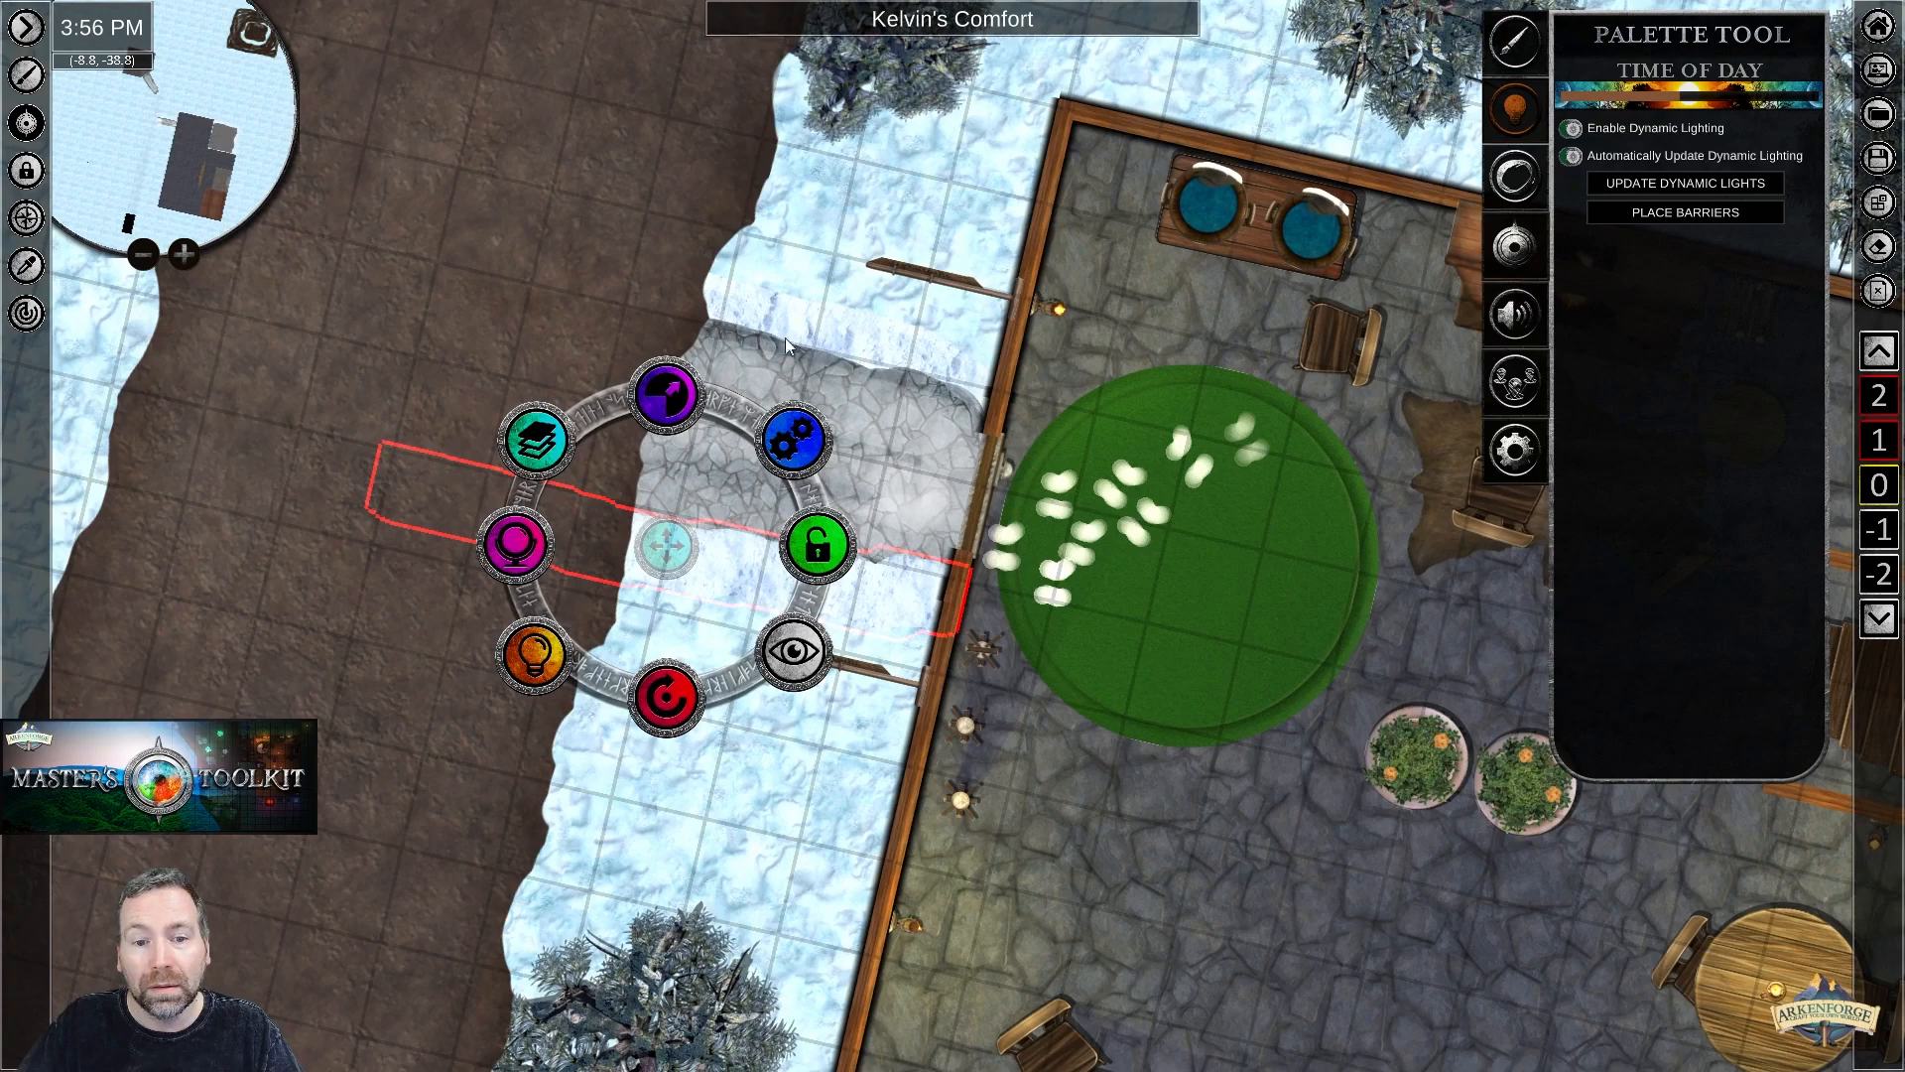
{"action": "left_click", "coordinate": [893, 426]}
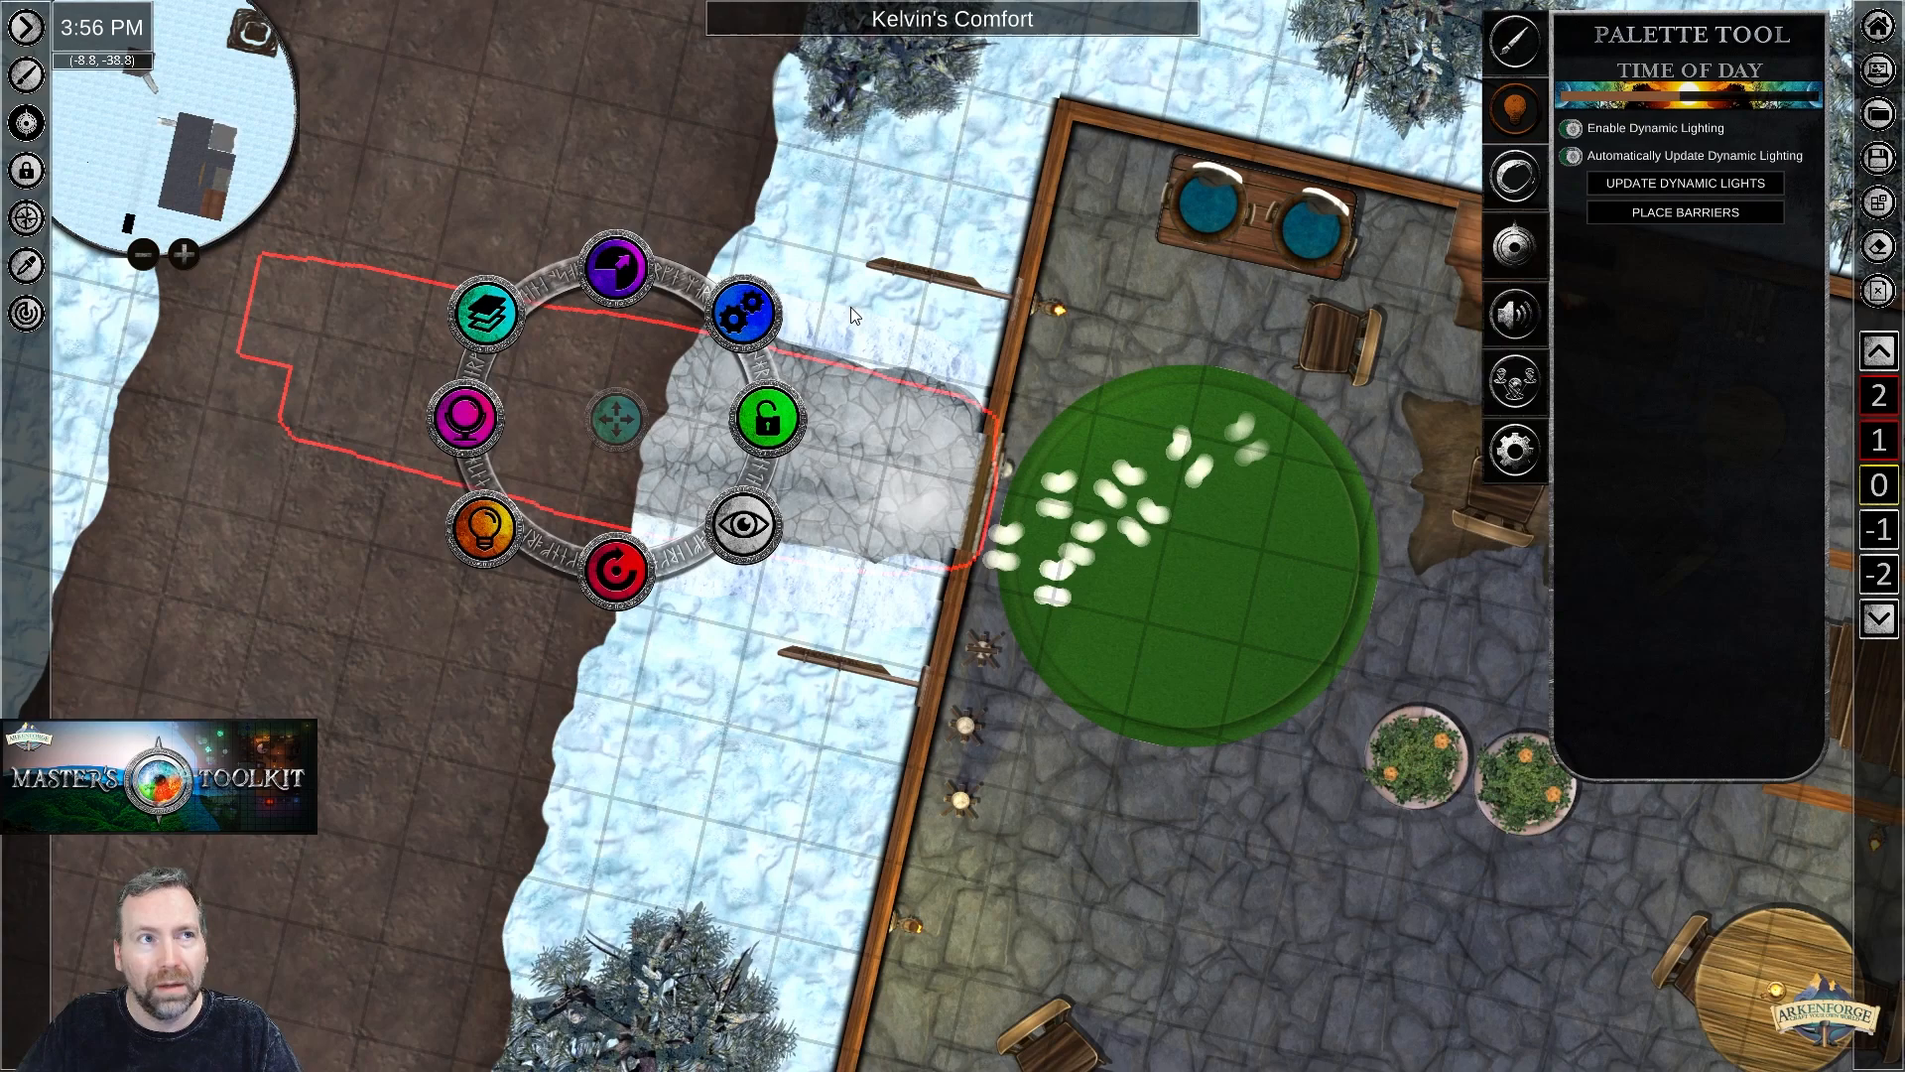
{"action": "left_click", "coordinate": [889, 463]}
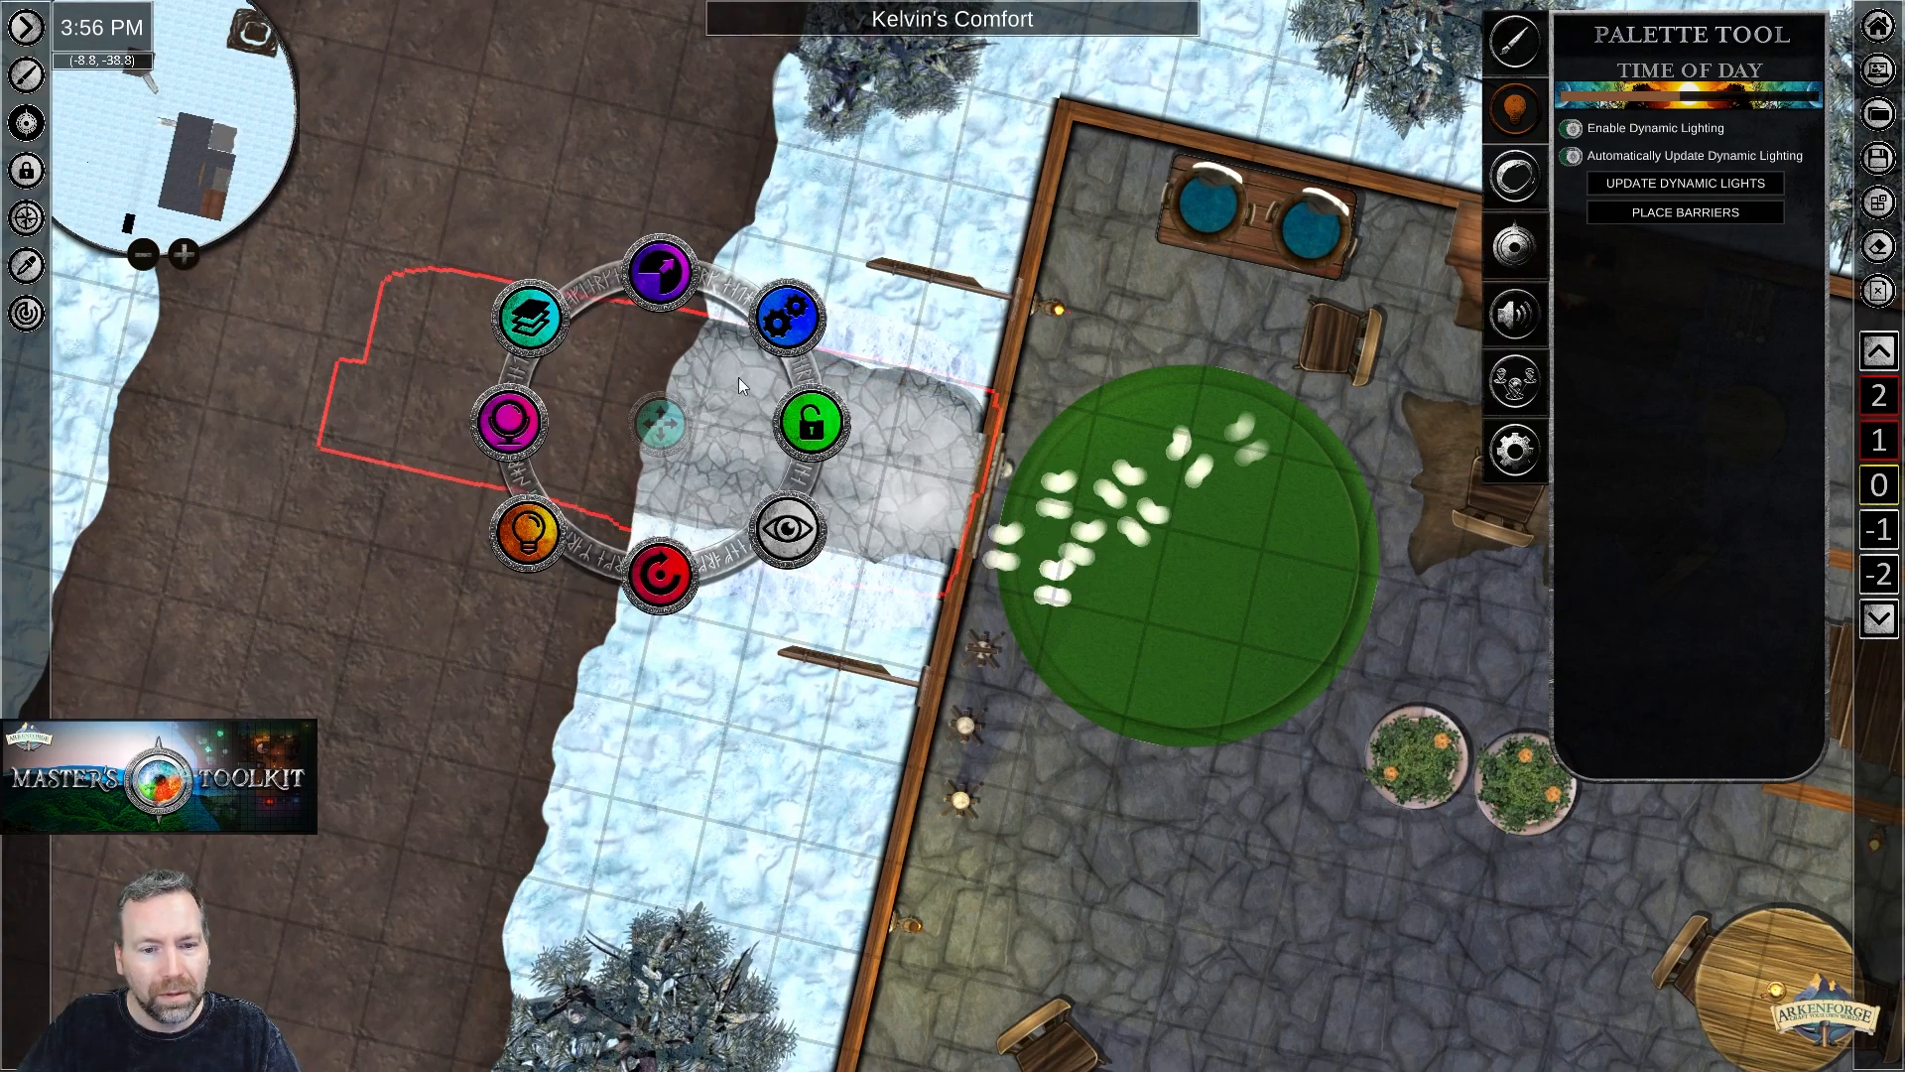
Hide the overlapping entrance path pieces from players and make them visible again.
{"action": "left_click", "coordinate": [786, 526]}
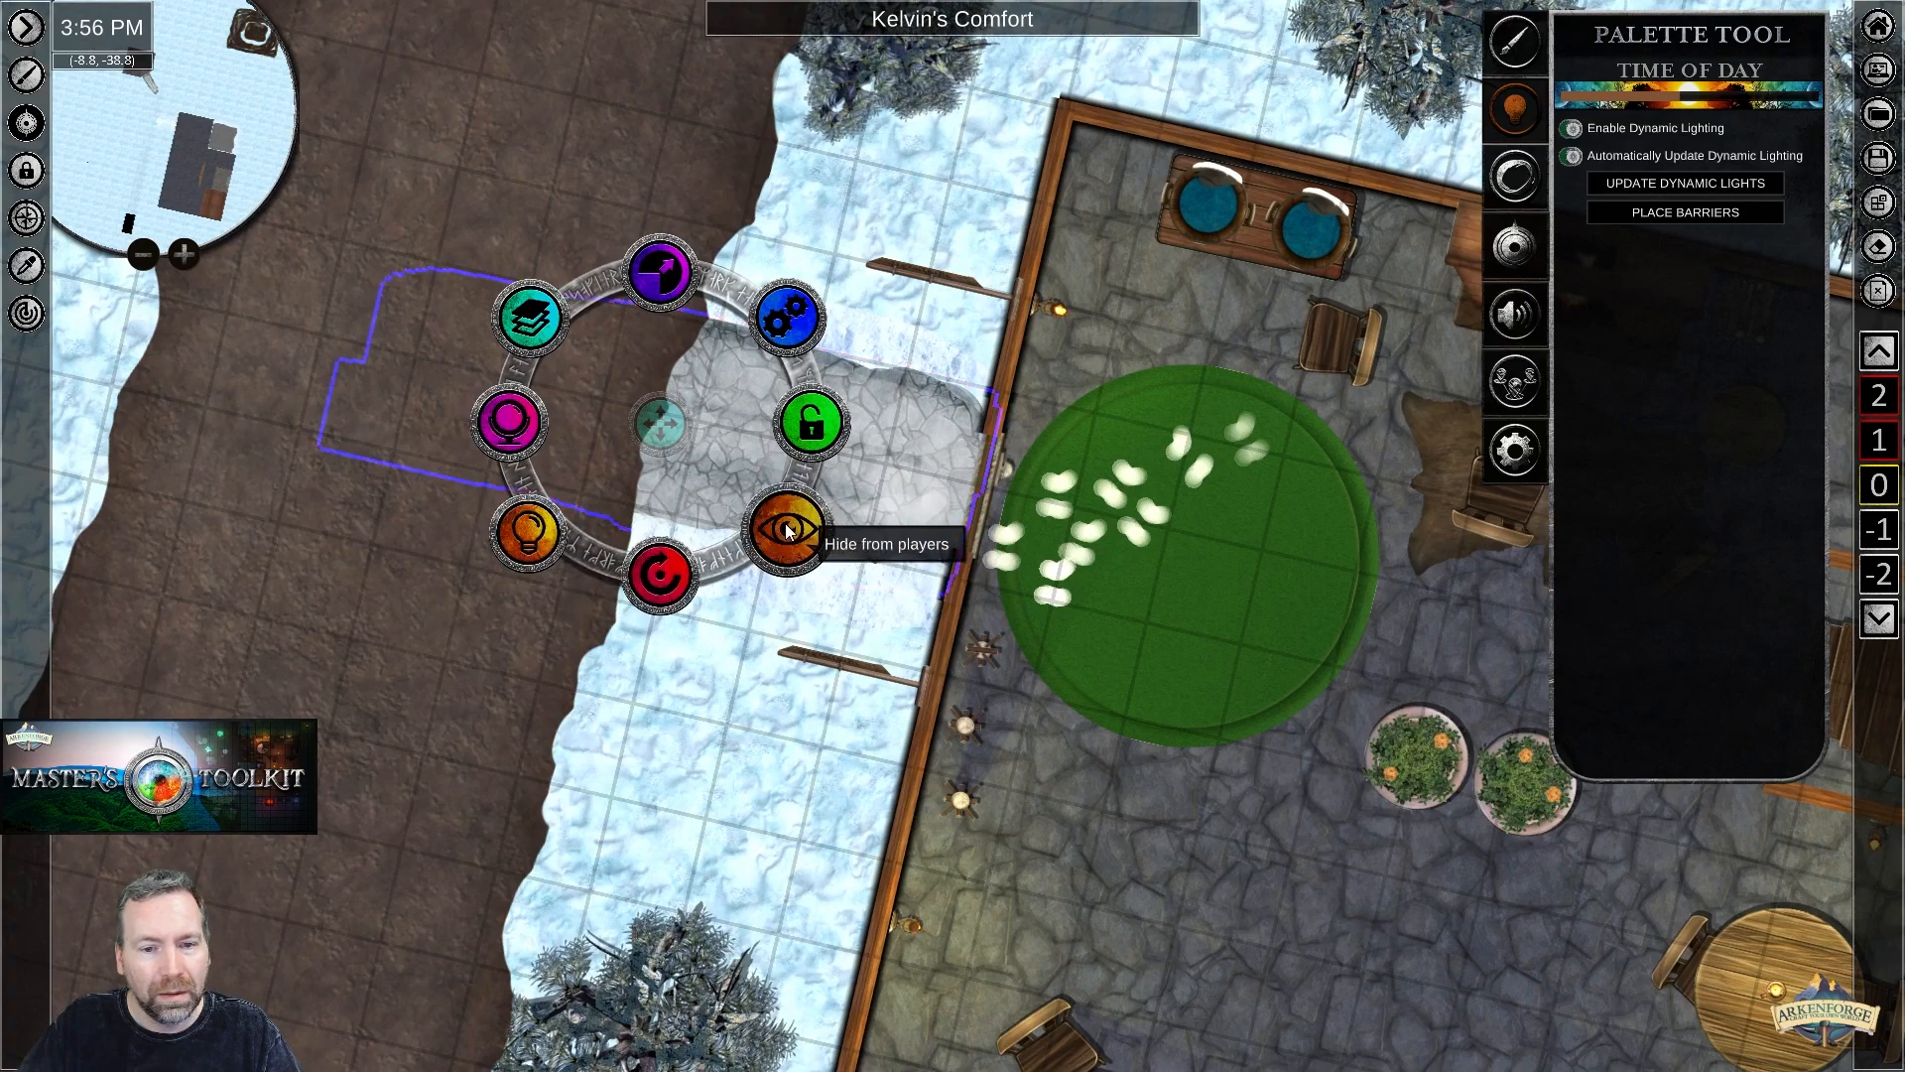
{"action": "left_click", "coordinate": [792, 527]}
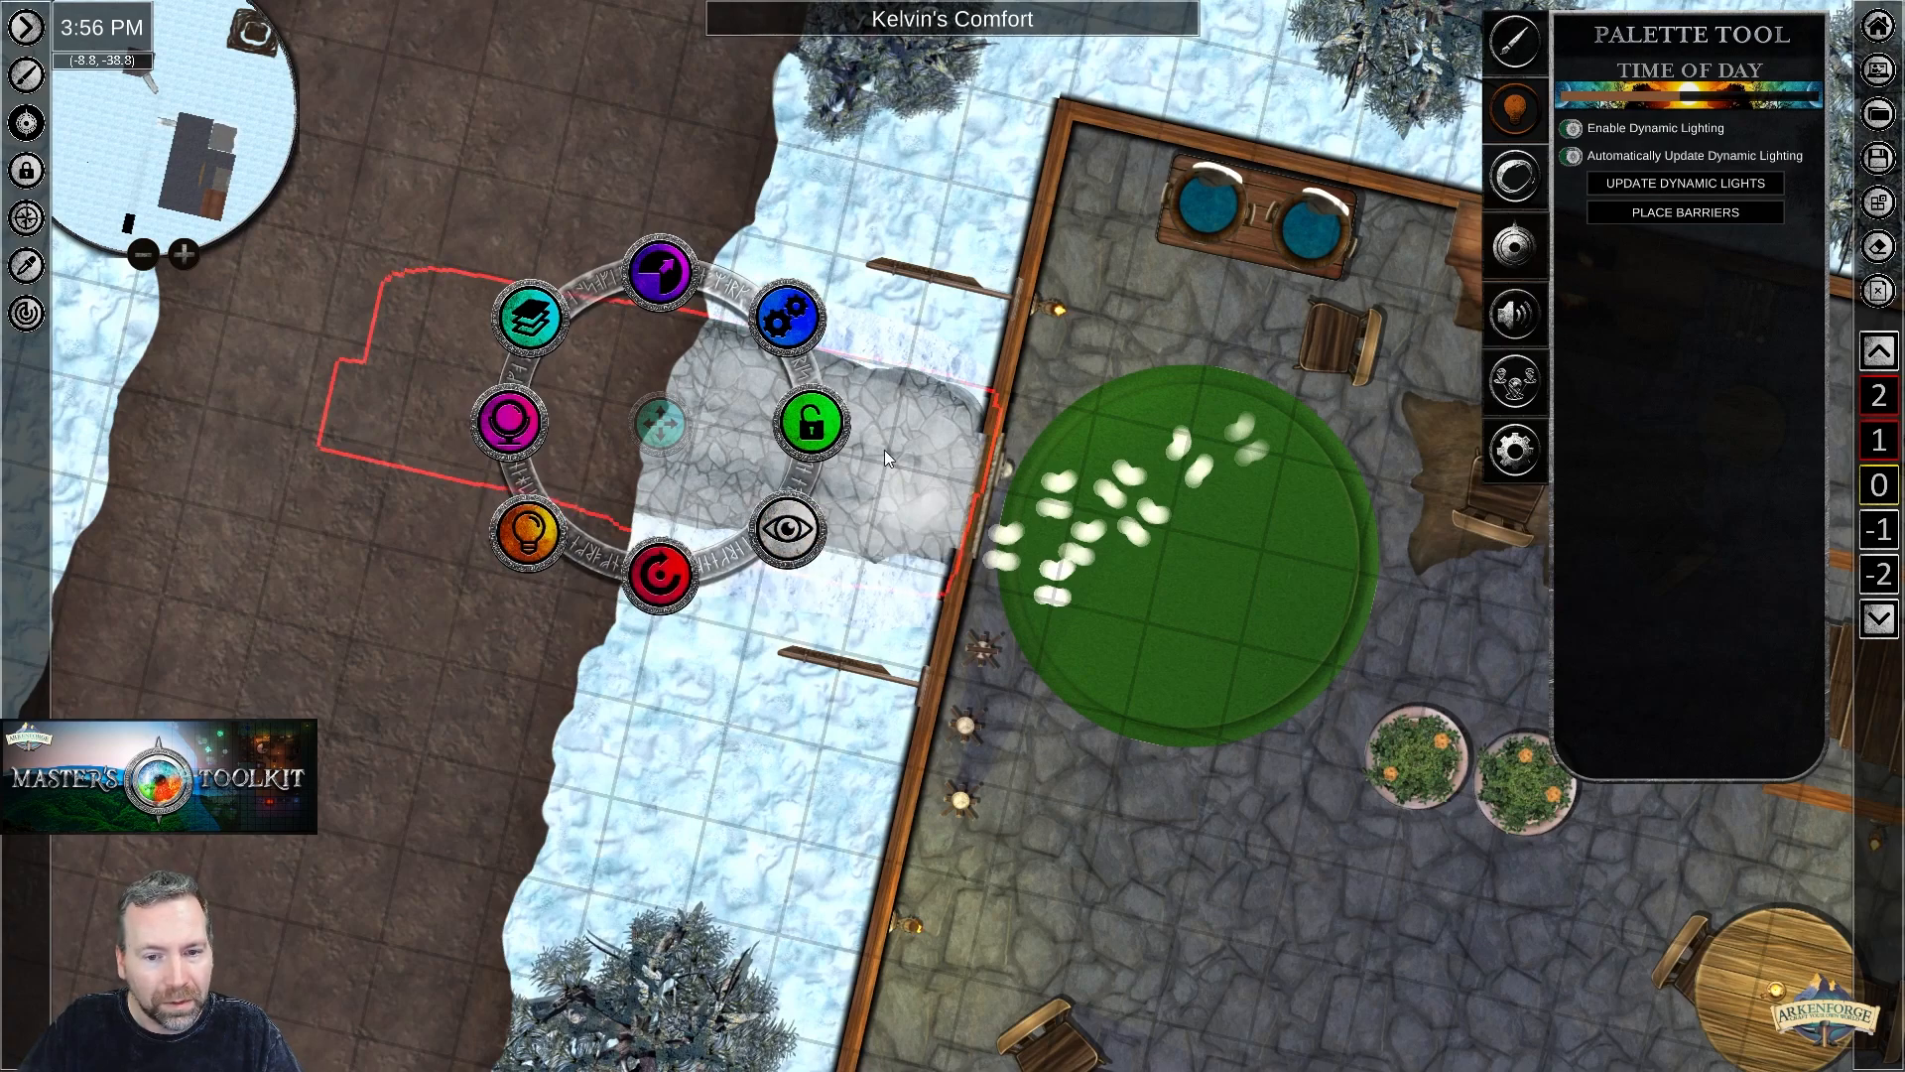
{"action": "left_click", "coordinate": [884, 449]}
{"action": "left_click", "coordinate": [762, 528]}
{"action": "left_click", "coordinate": [762, 528]}
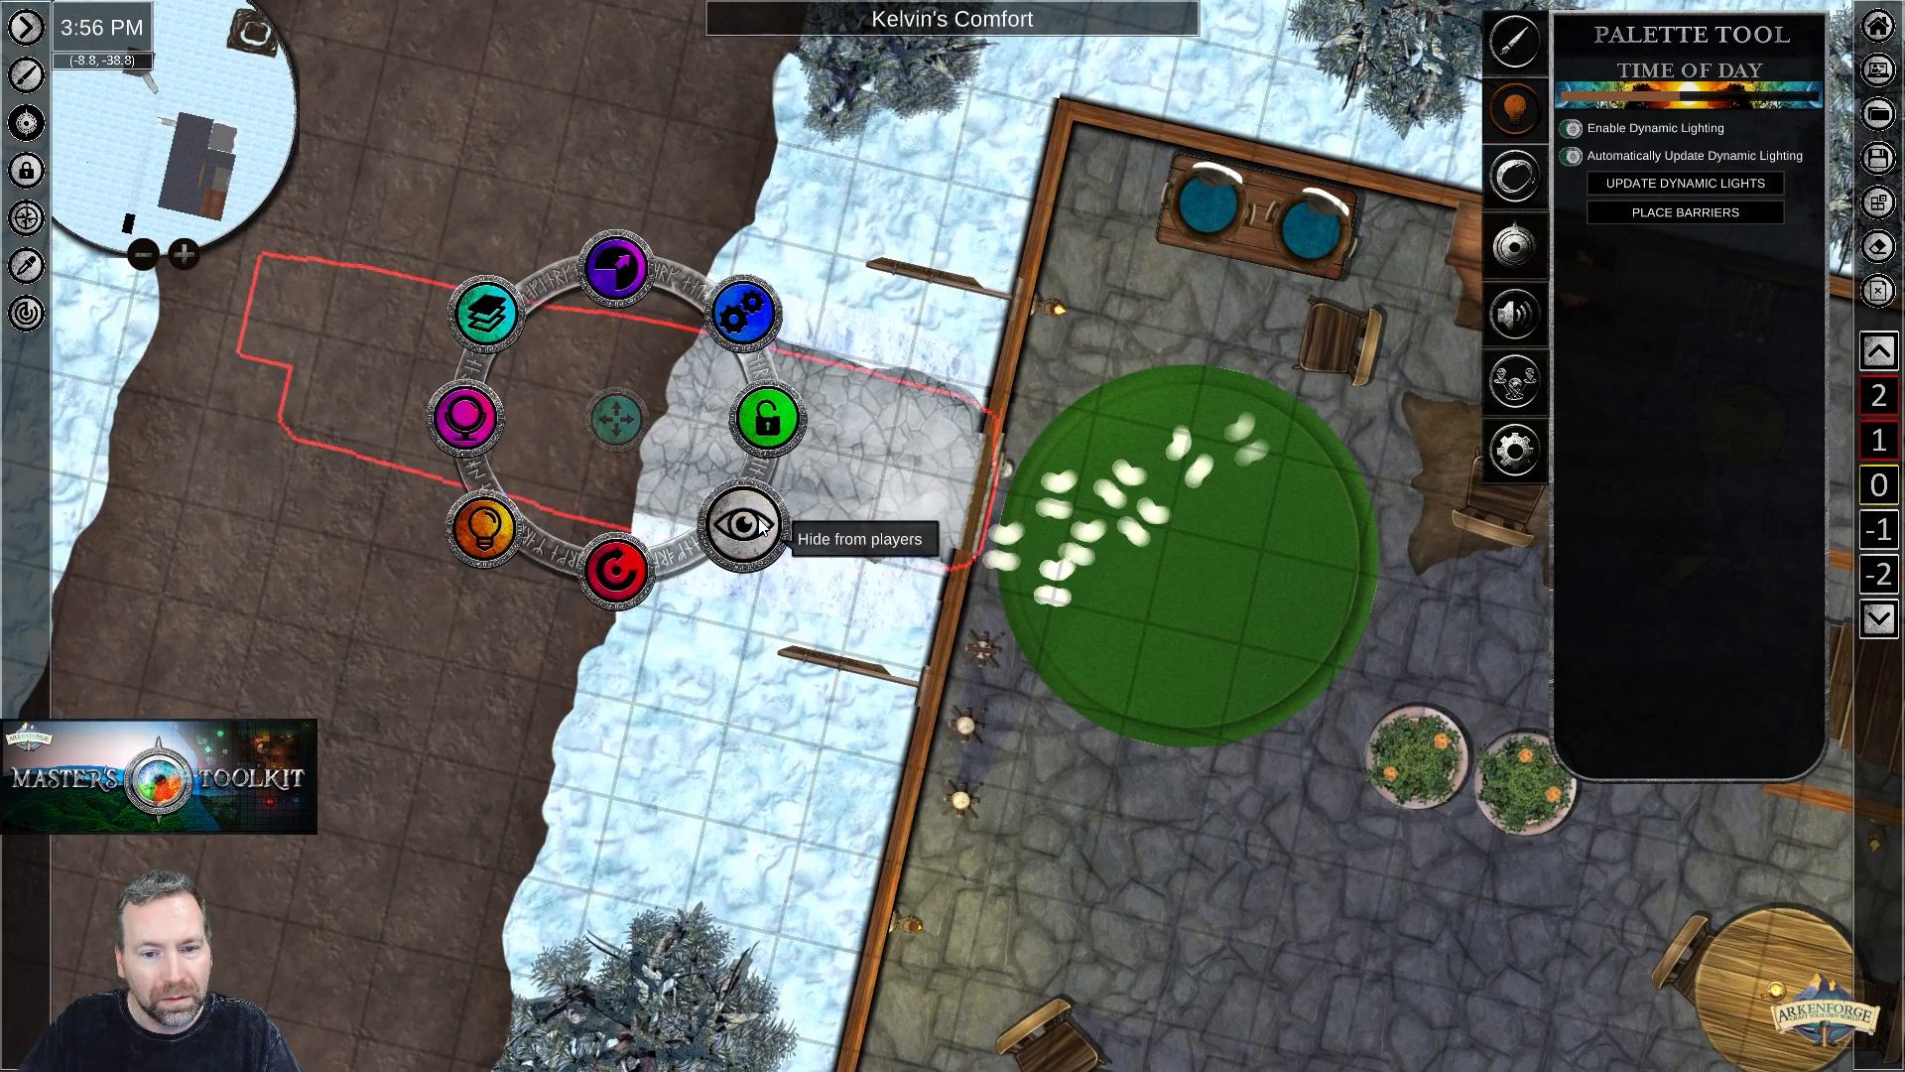
Select the overlapping entrance path pieces in turn, then shift the stone piece slightly away from the tavern door and back.
{"action": "left_click", "coordinate": [845, 454]}
{"action": "left_click", "coordinate": [873, 489]}
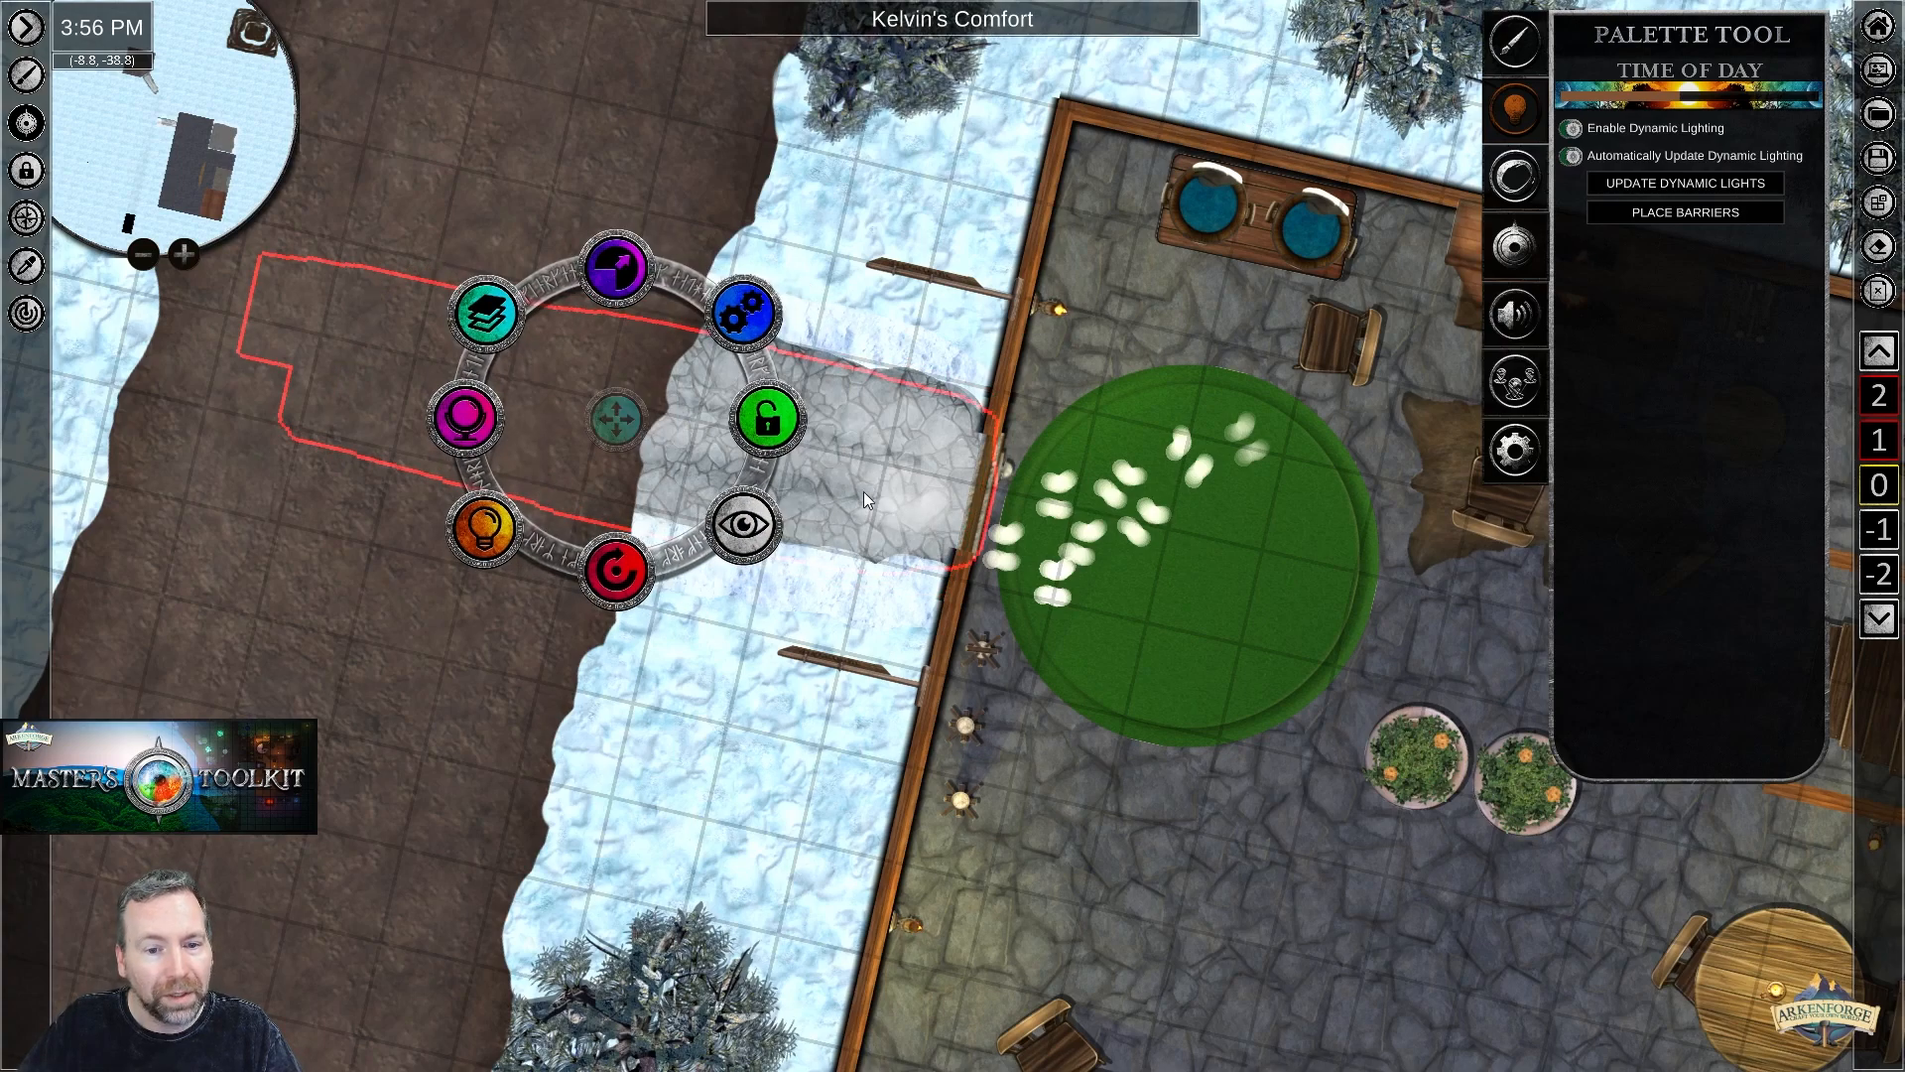
{"action": "left_click", "coordinate": [825, 501]}
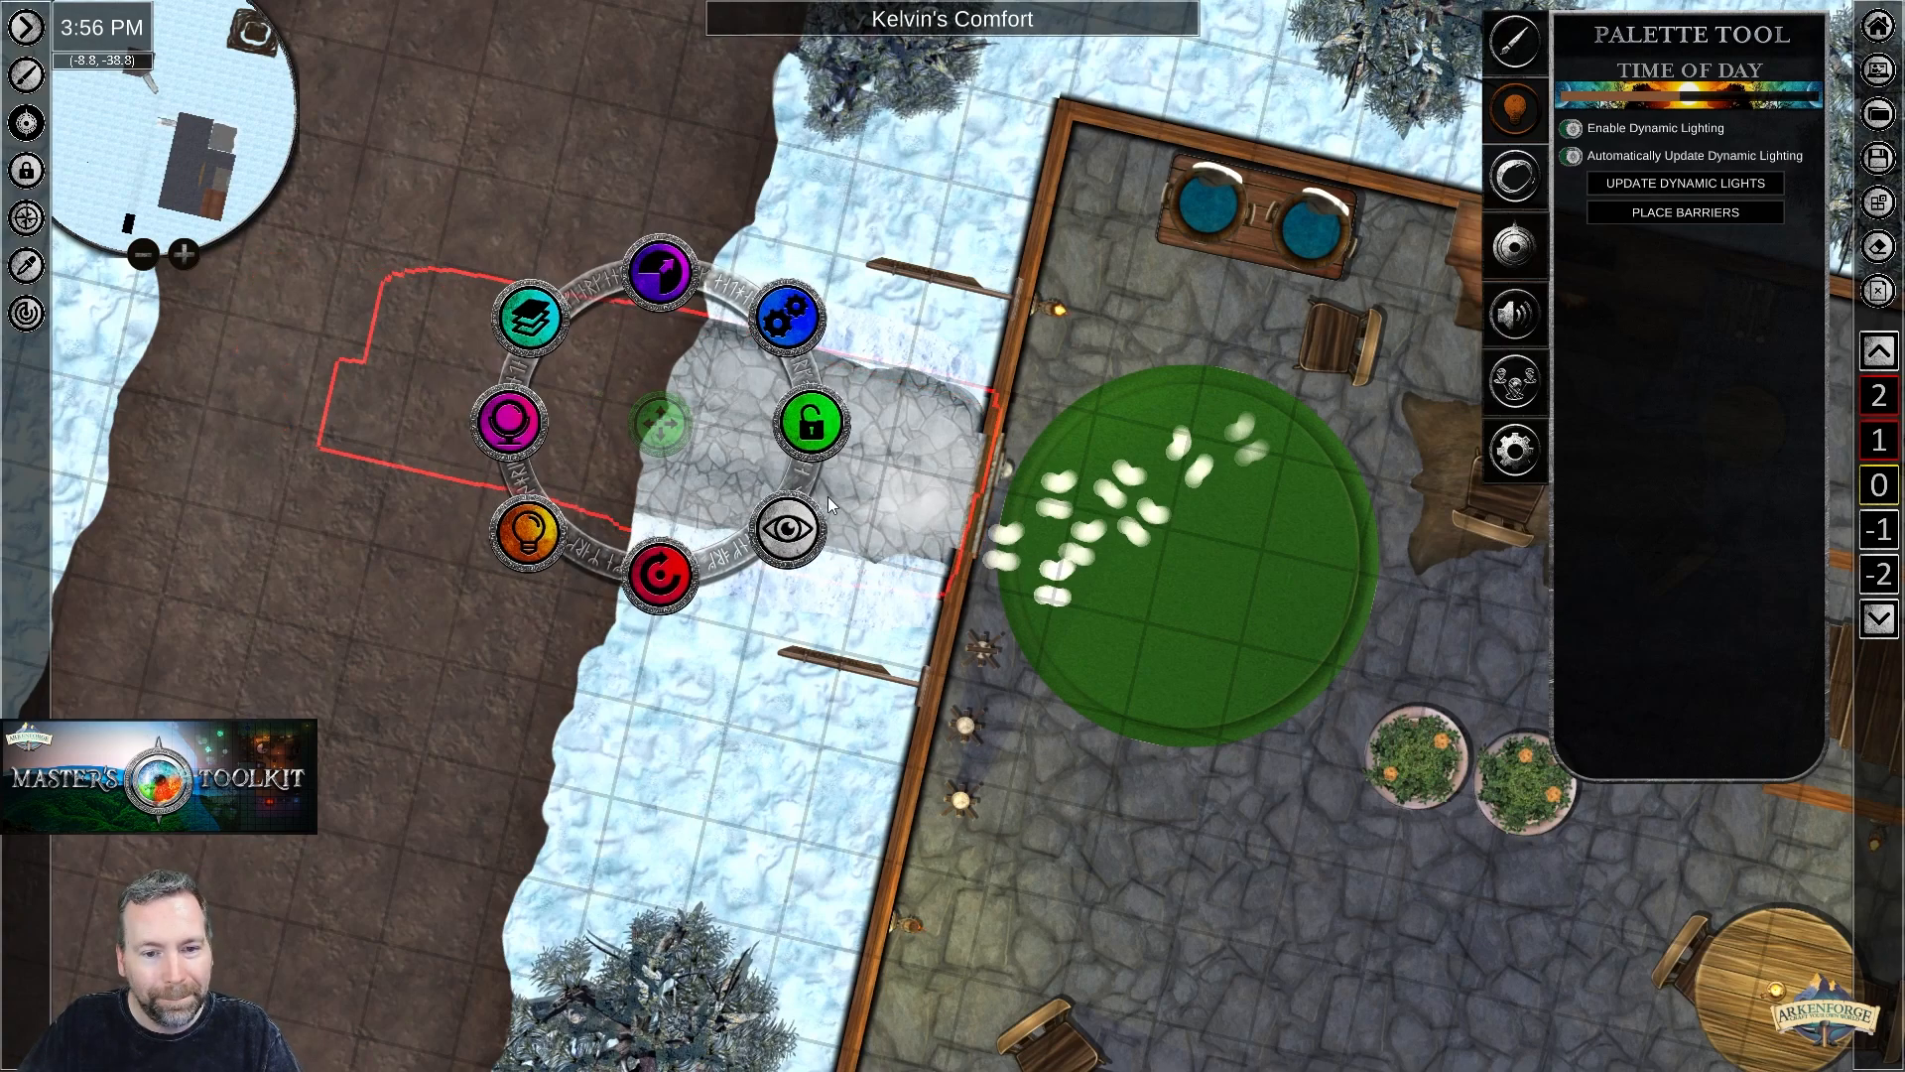
{"action": "left_click", "coordinate": [896, 479]}
{"action": "left_click", "coordinate": [897, 456]}
{"action": "left_click", "coordinate": [900, 453]}
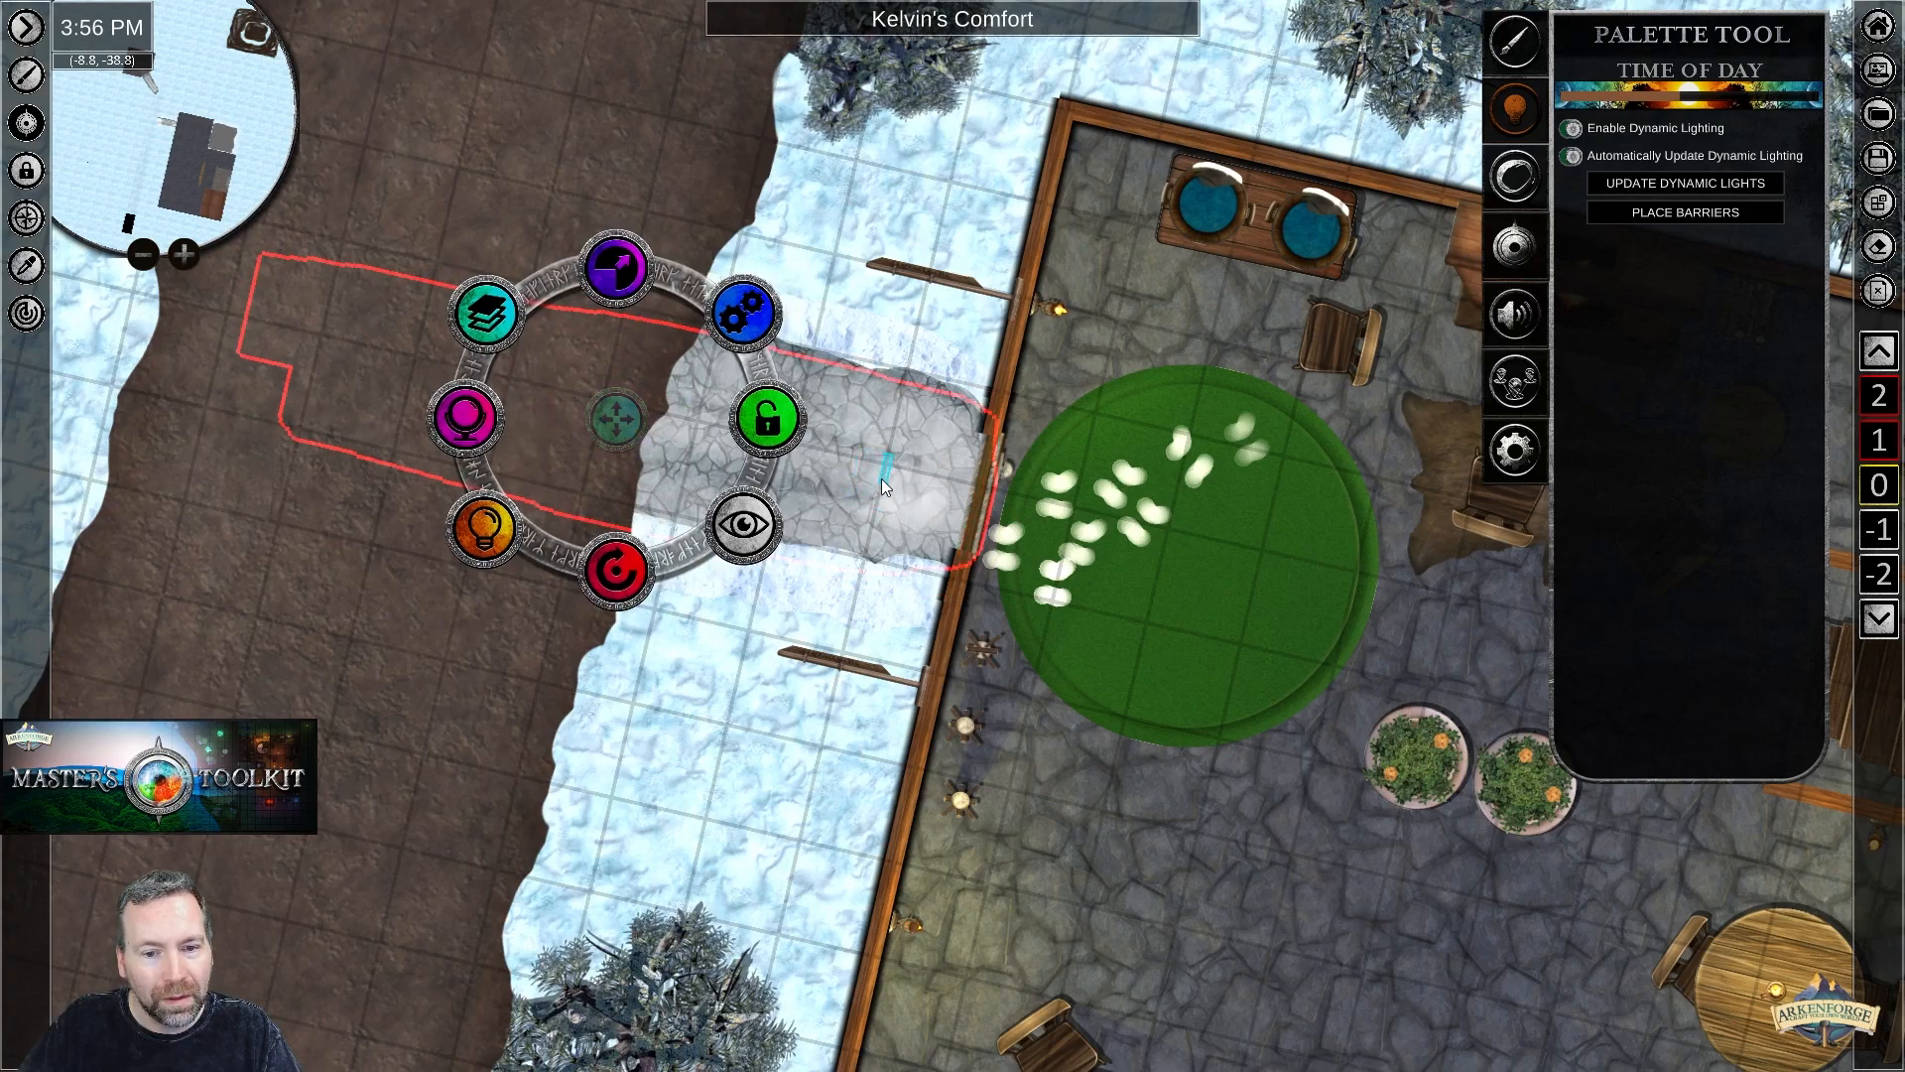
{"action": "left_click", "coordinate": [878, 474]}
{"action": "left_click_drag", "start_coordinate": [627, 421], "coordinate": [593, 401]}
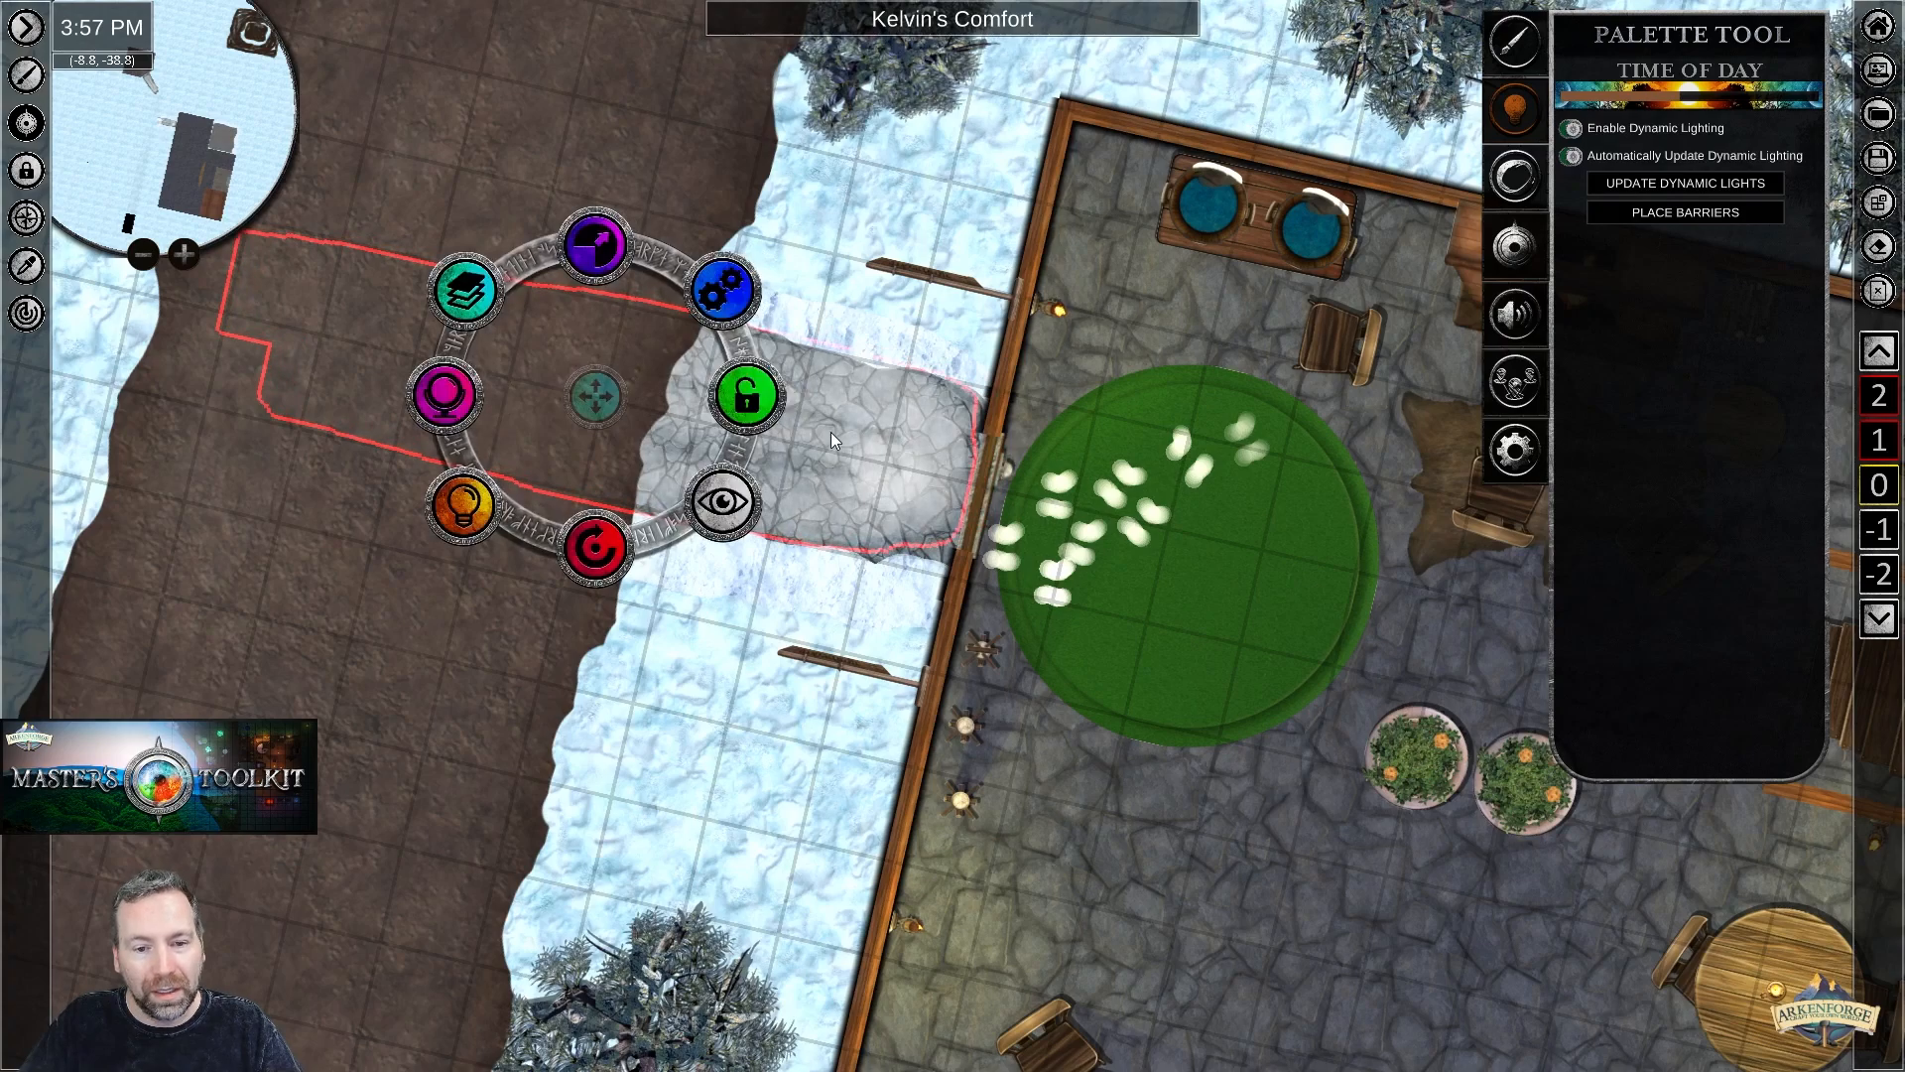
{"action": "mouse_move", "coordinate": [597, 397]}
{"action": "left_mouse_down"}
{"action": "mouse_move", "coordinate": [780, 423]}
{"action": "mouse_move", "coordinate": [837, 361]}
{"action": "mouse_move", "coordinate": [664, 421]}
{"action": "mouse_move", "coordinate": [606, 408]}
{"action": "mouse_move", "coordinate": [625, 409]}
{"action": "left_mouse_up"}
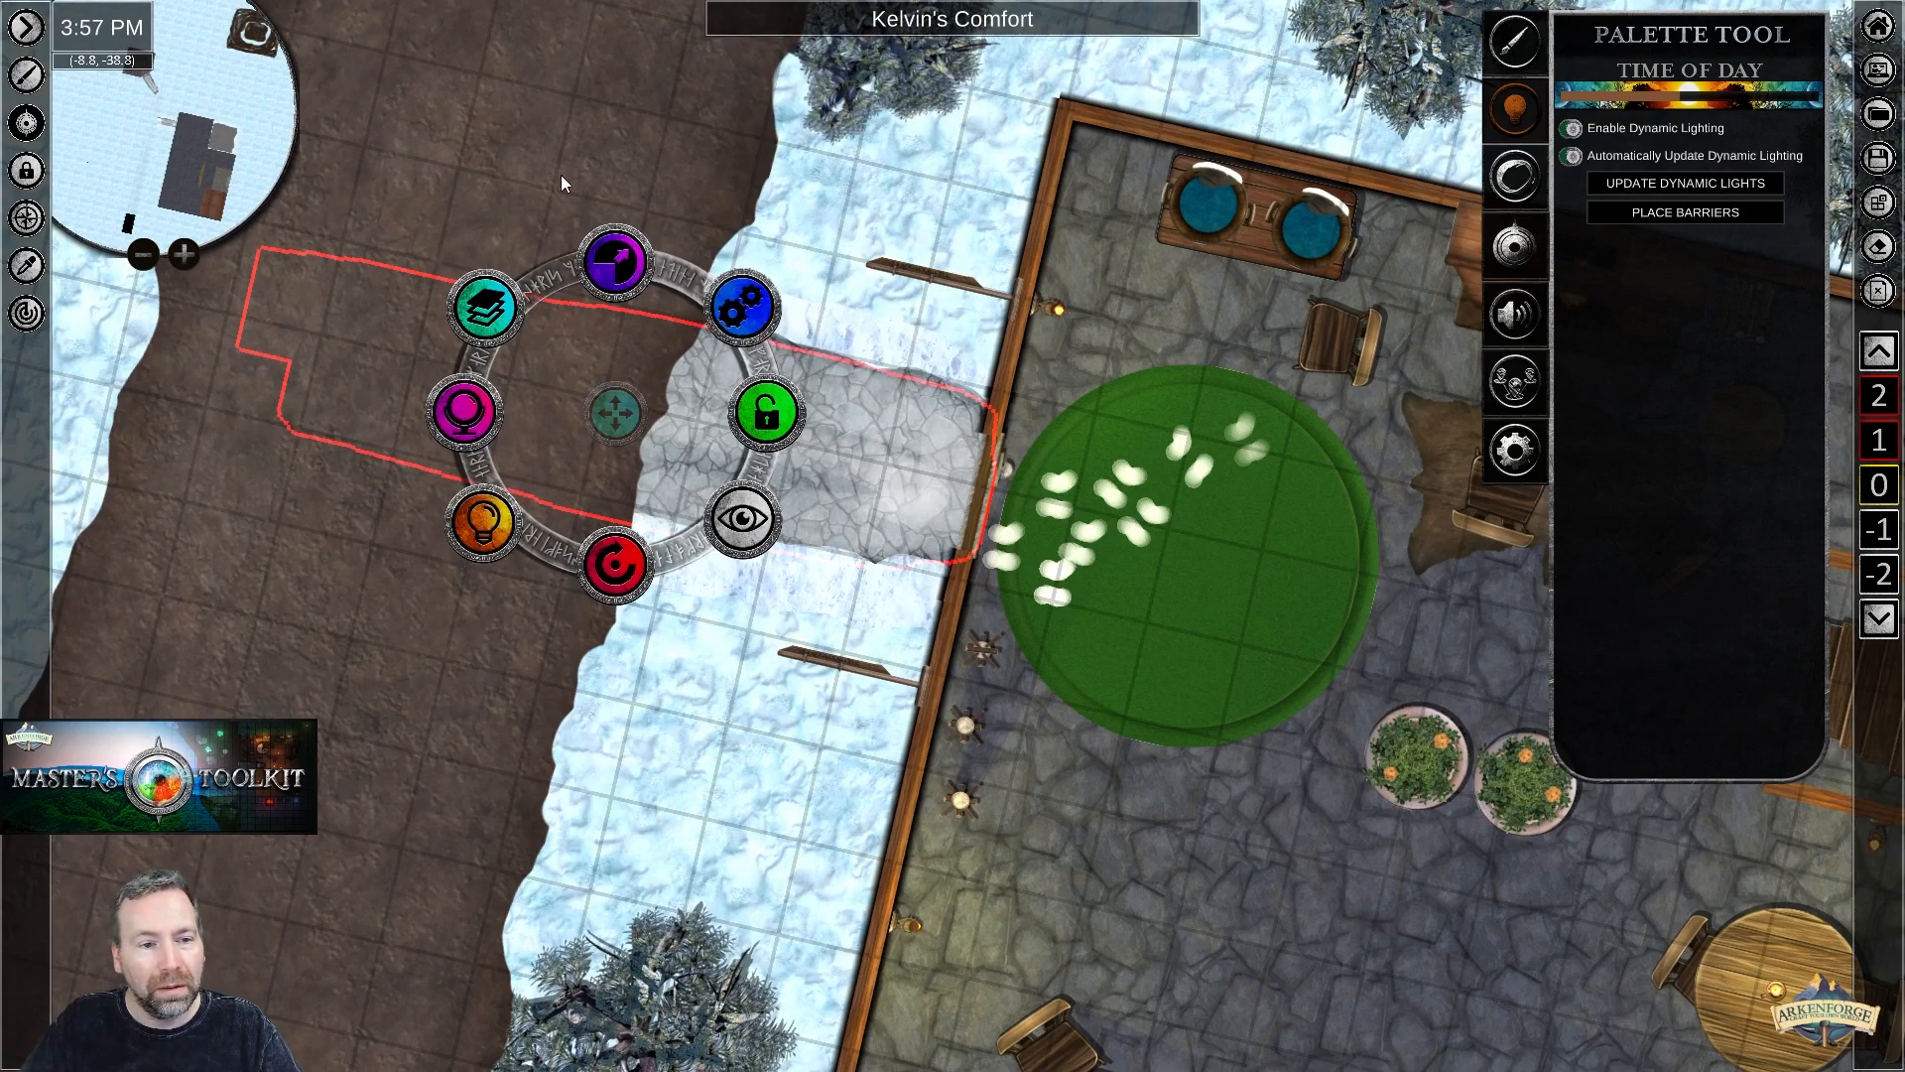
Select individual snow footprints on the green rug inside the tavern entrance to show they are separate objects.
{"action": "scroll", "coordinate": [816, 443], "scroll_direction": "down", "scroll_amount": 3}
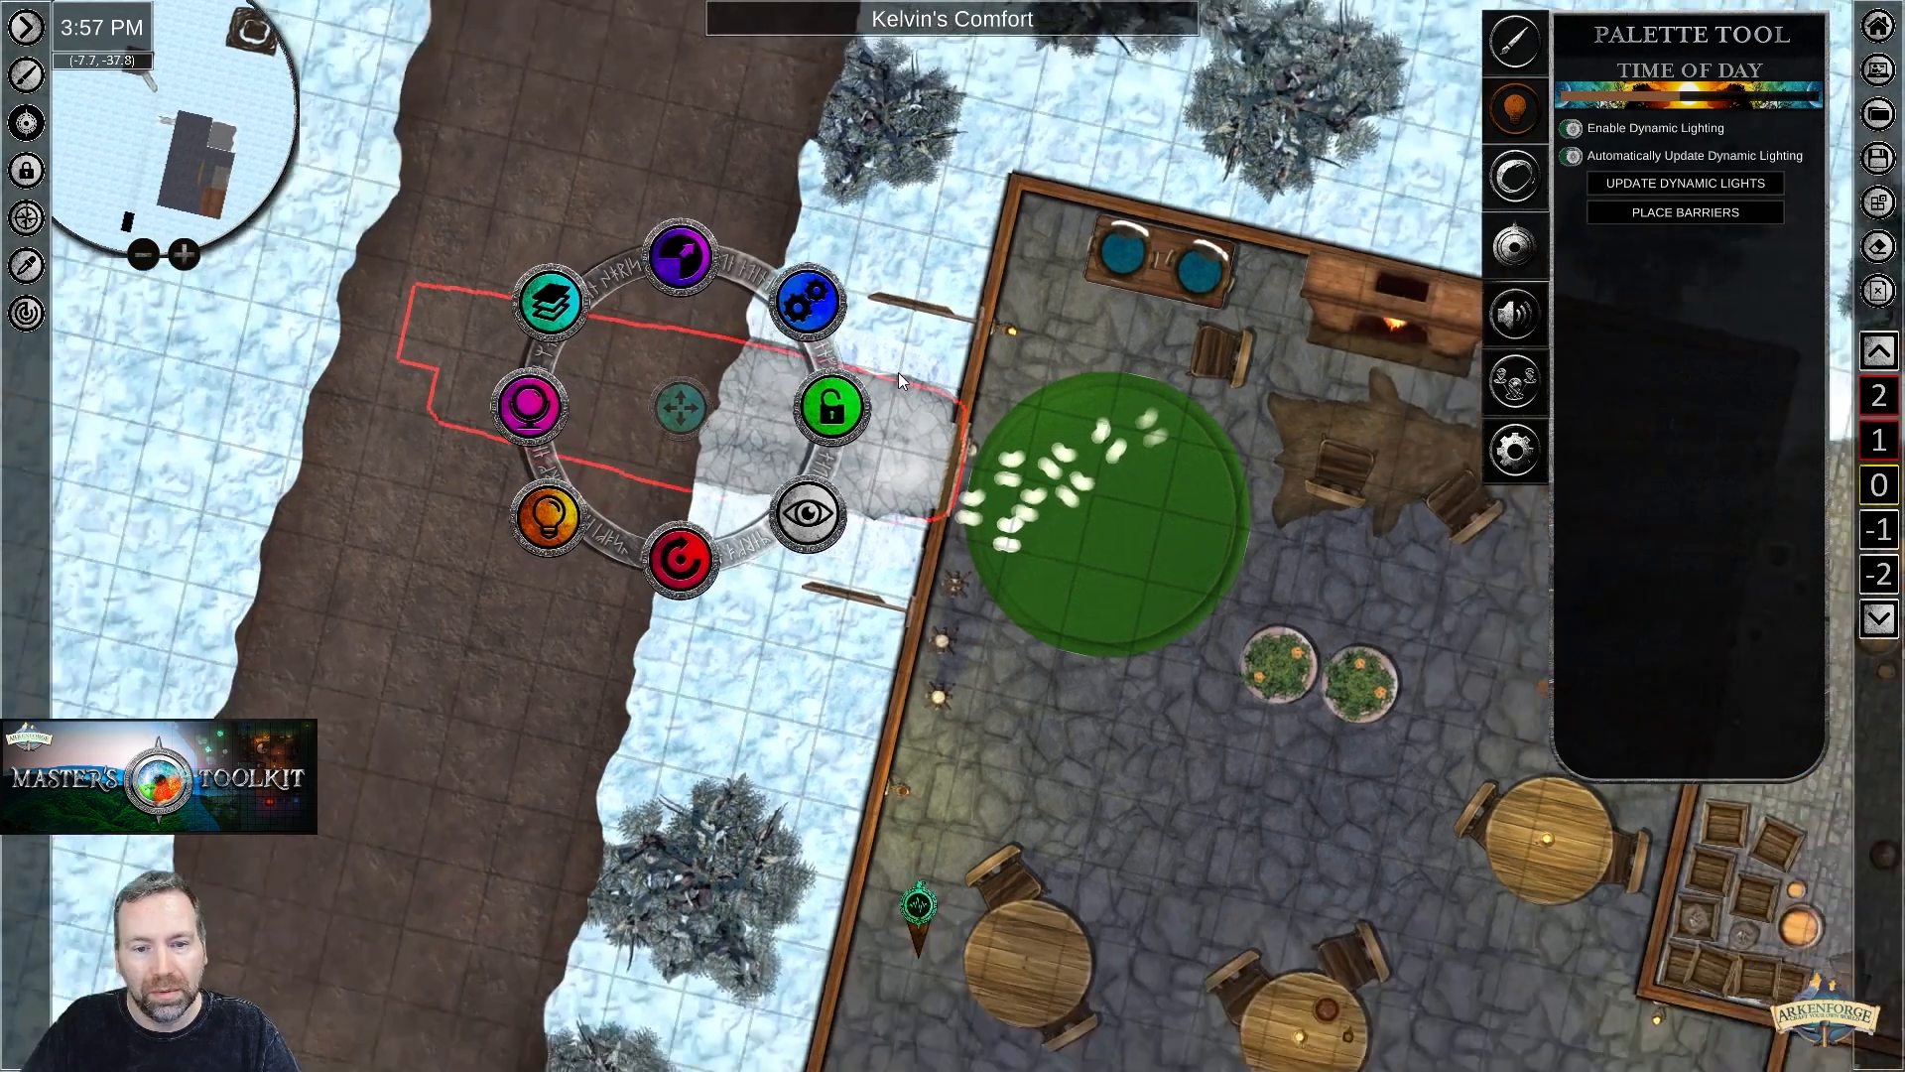
{"action": "scroll", "coordinate": [776, 677], "scroll_direction": "down", "scroll_amount": 2}
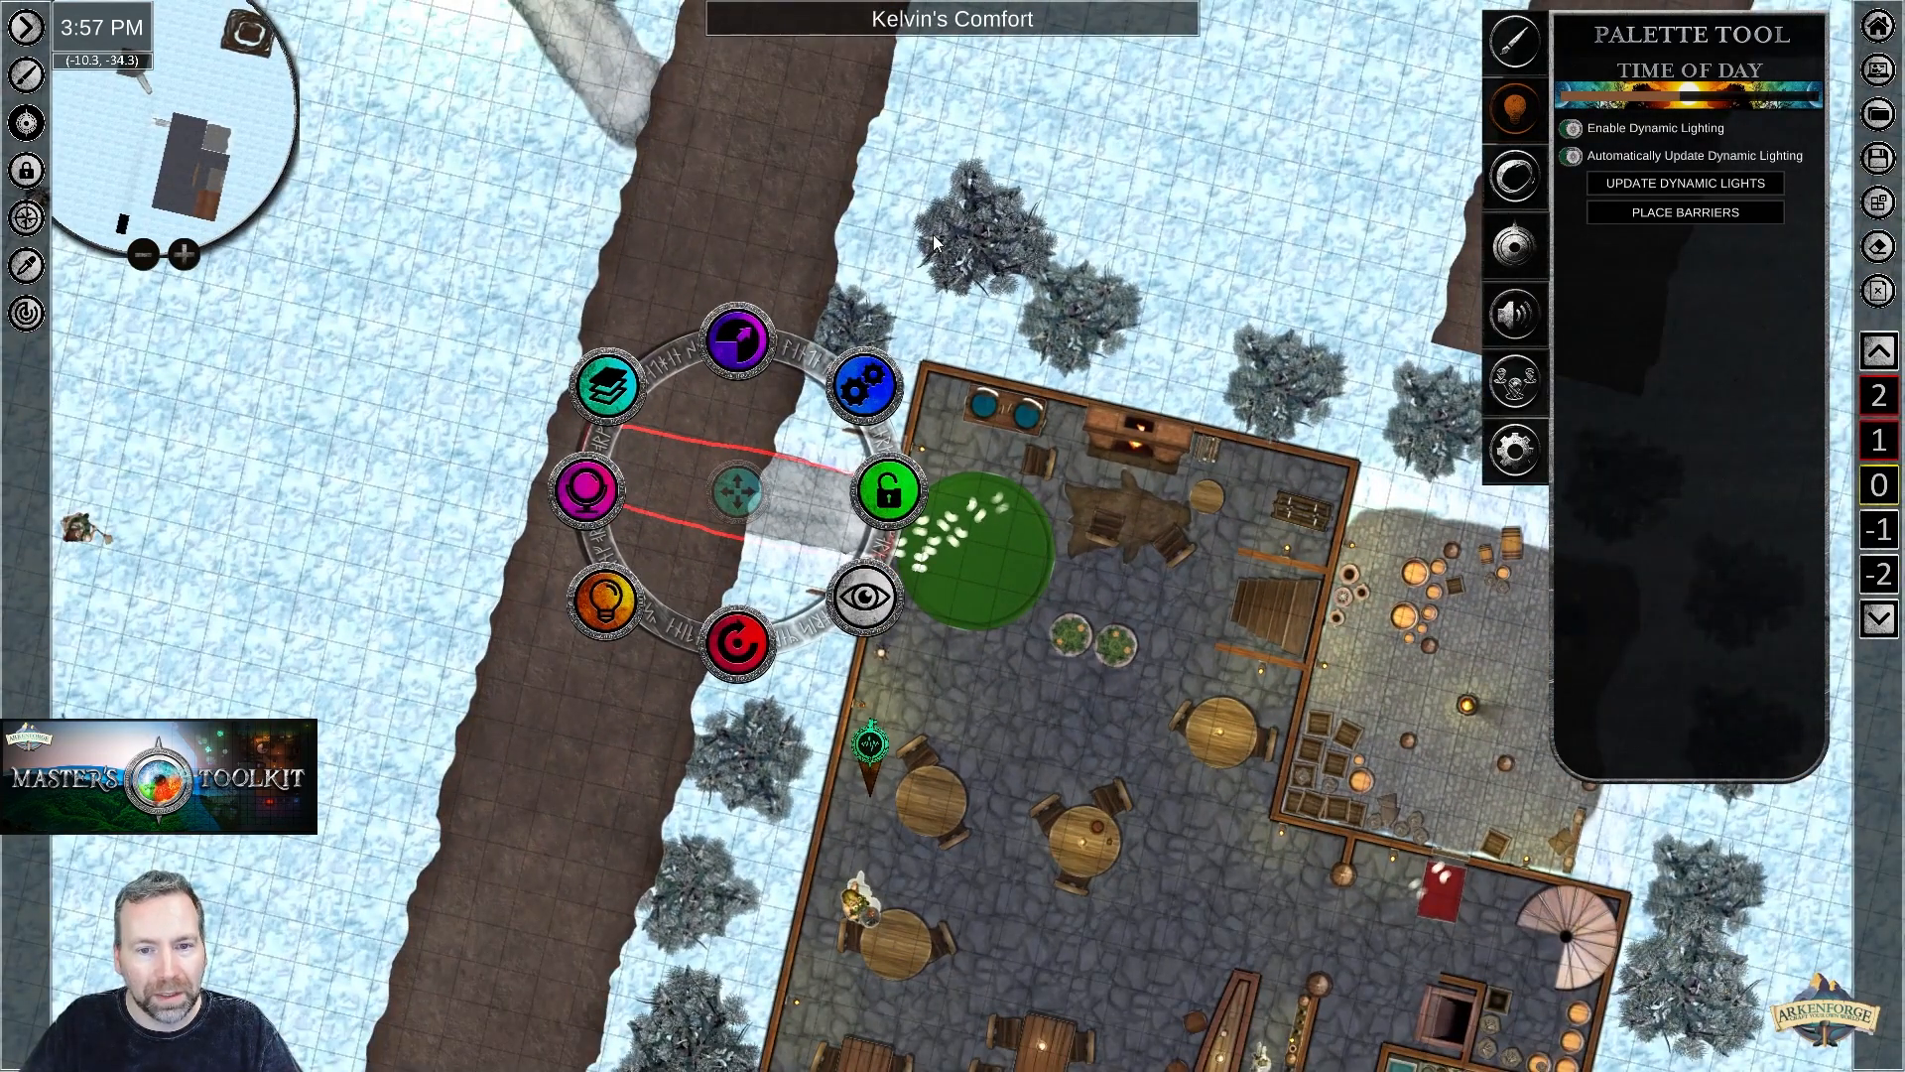
{"action": "scroll", "coordinate": [1002, 586], "scroll_direction": "up", "scroll_amount": 4}
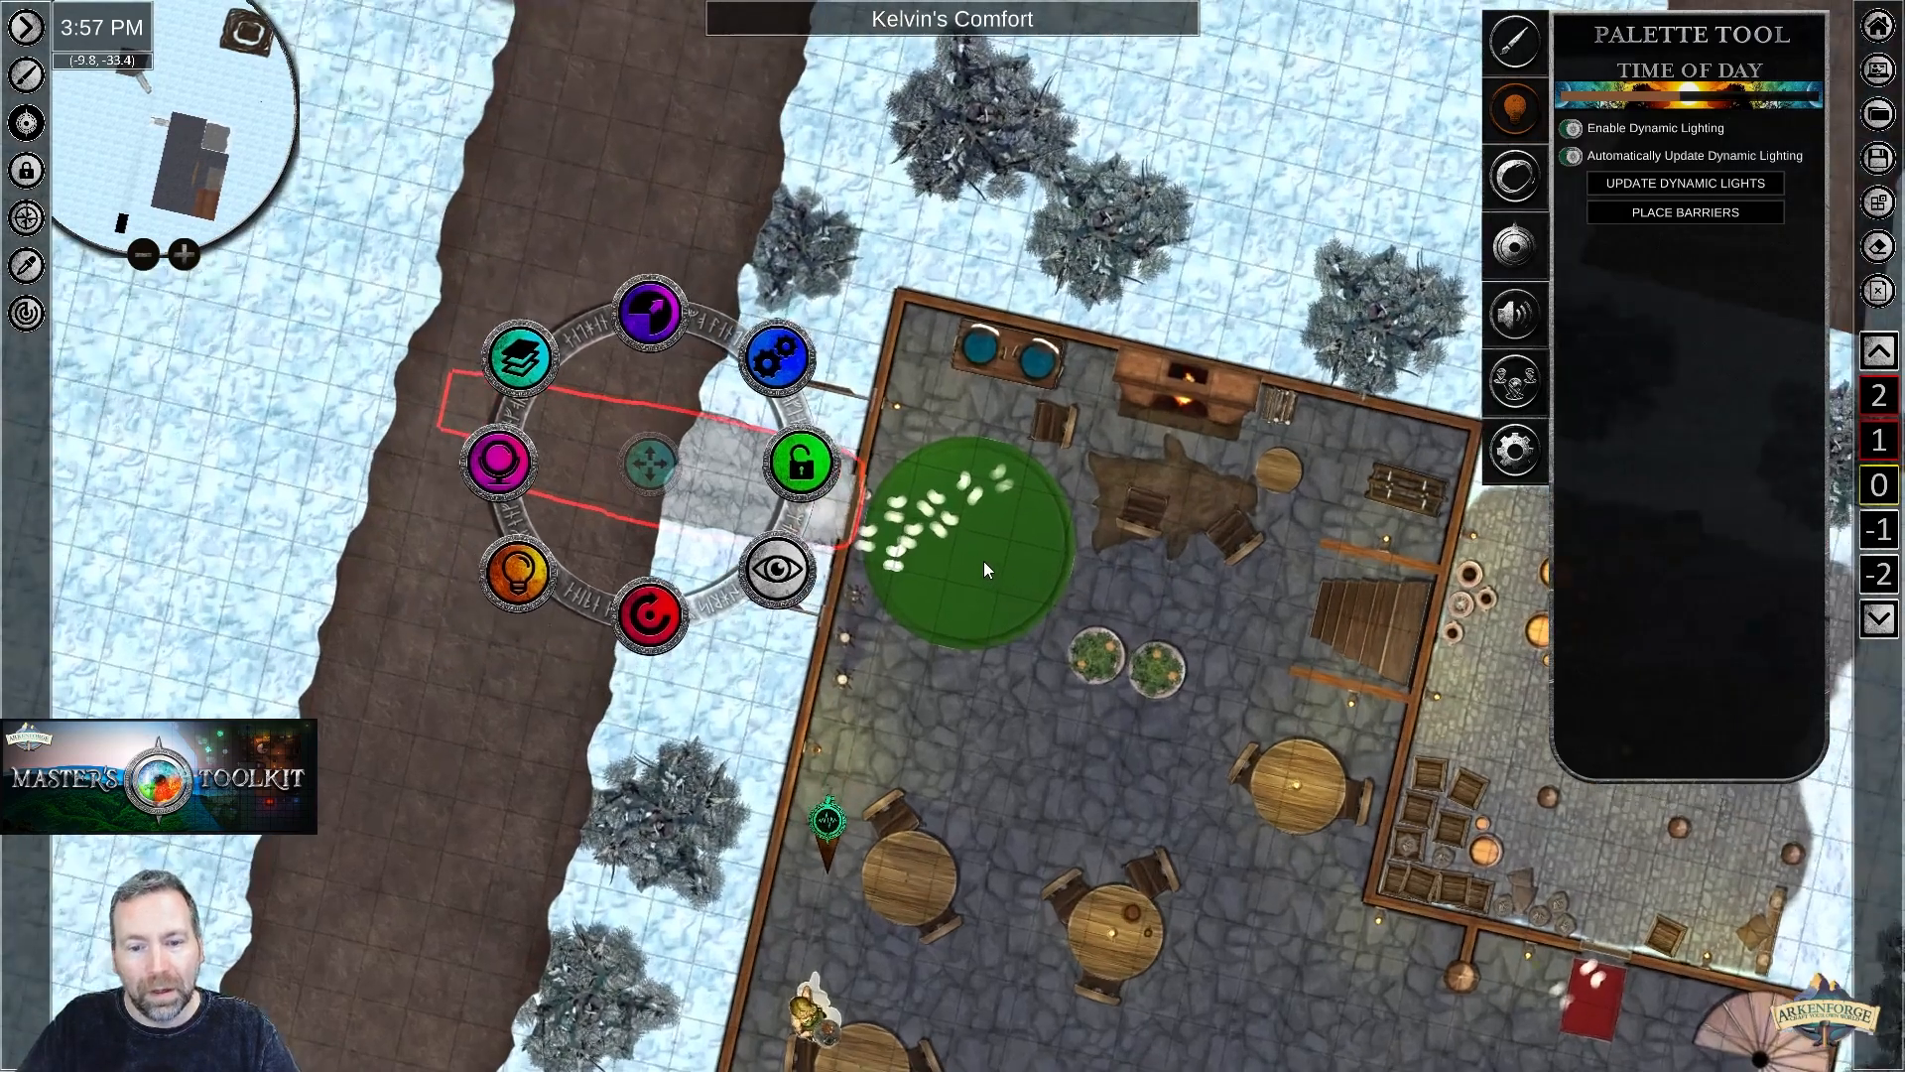
{"action": "scroll", "coordinate": [949, 538], "scroll_direction": "up", "scroll_amount": 1}
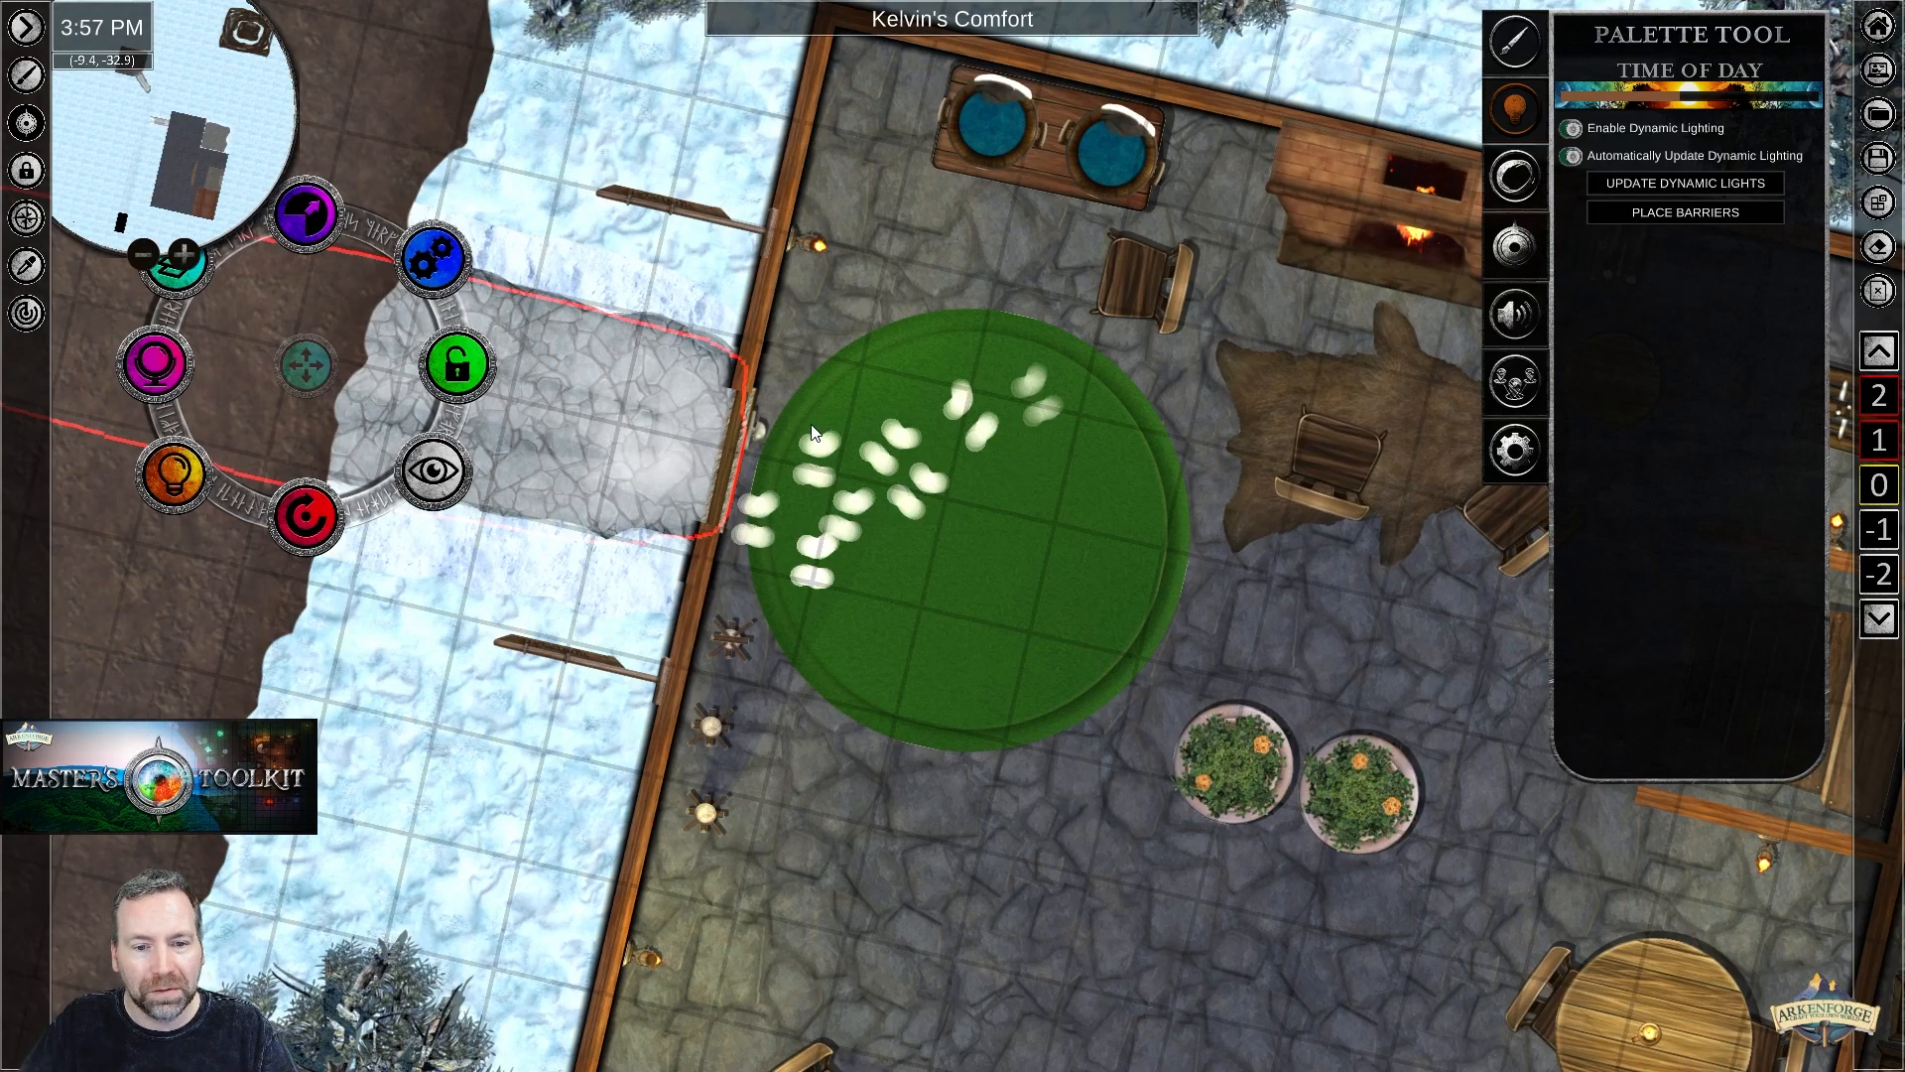
{"action": "right_click", "coordinate": [1033, 383]}
{"action": "right_click", "coordinate": [1047, 417]}
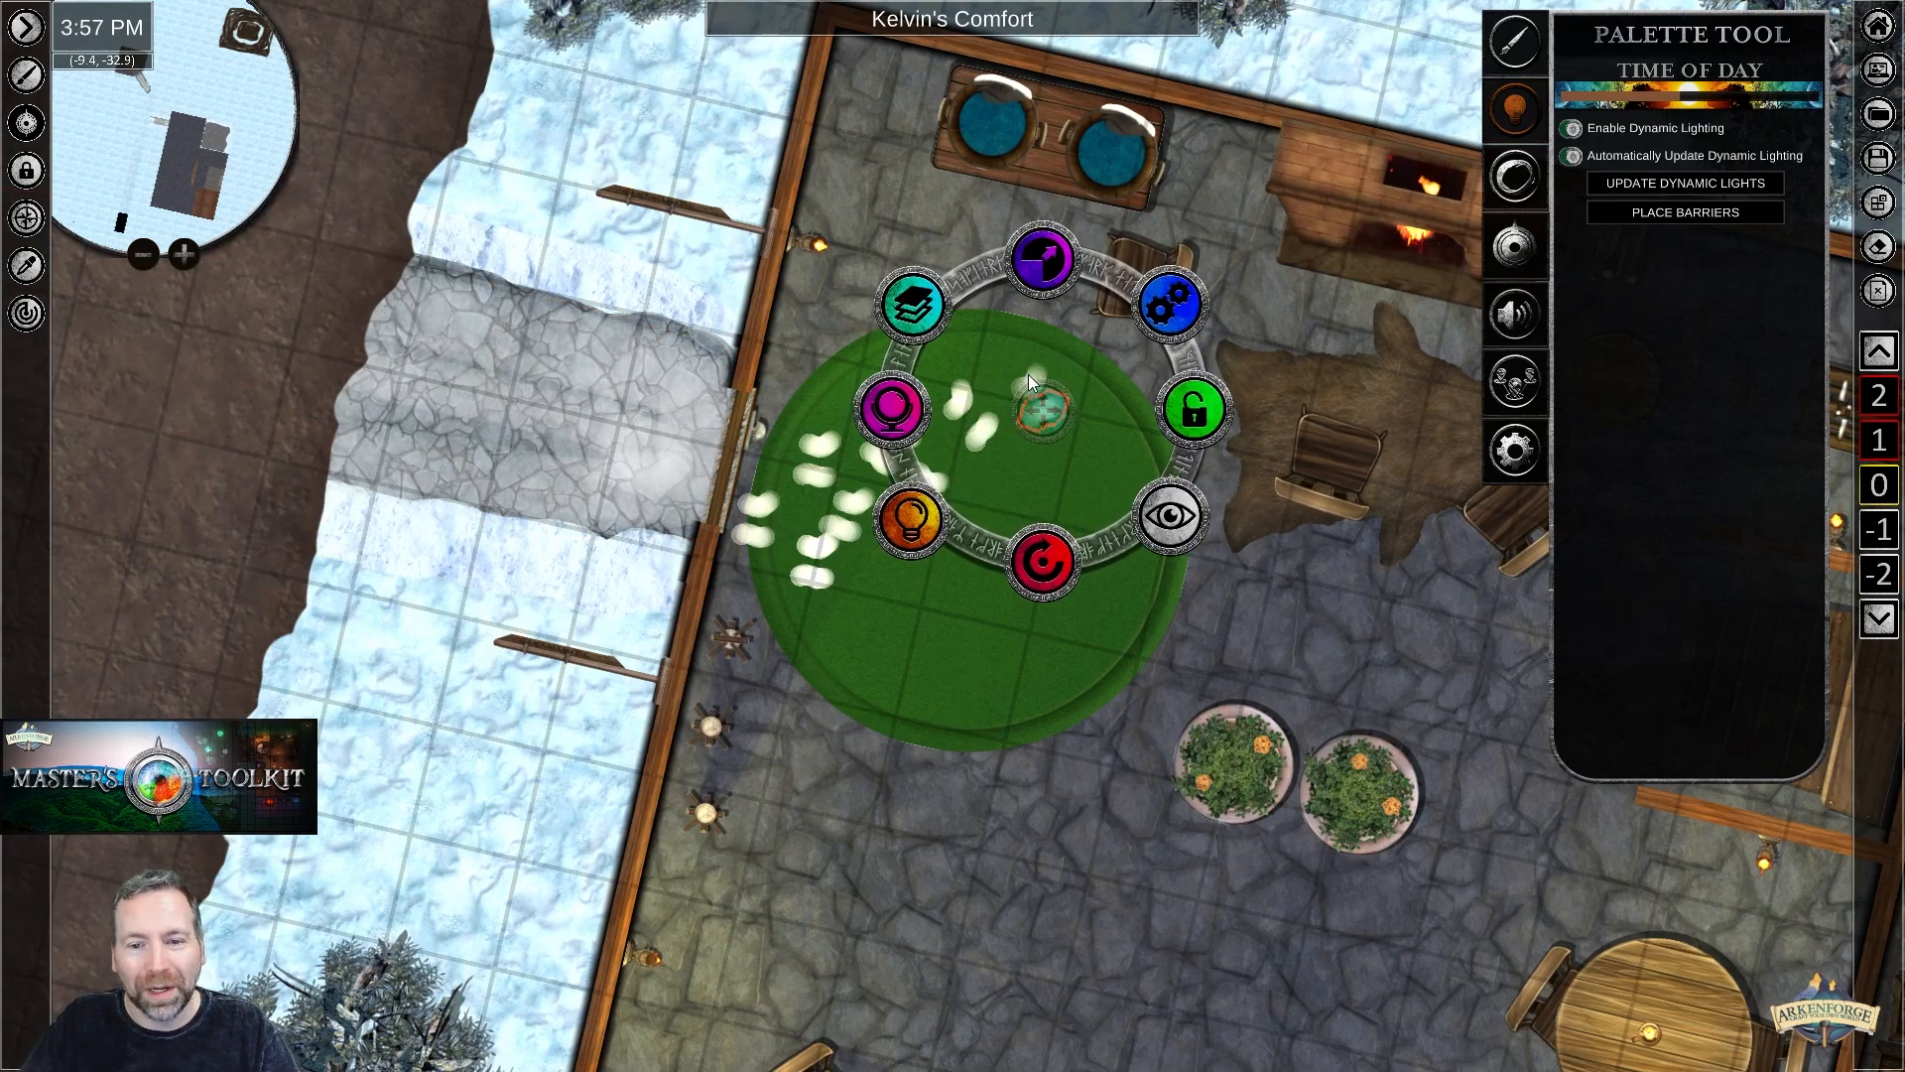
{"action": "right_click", "coordinate": [959, 399]}
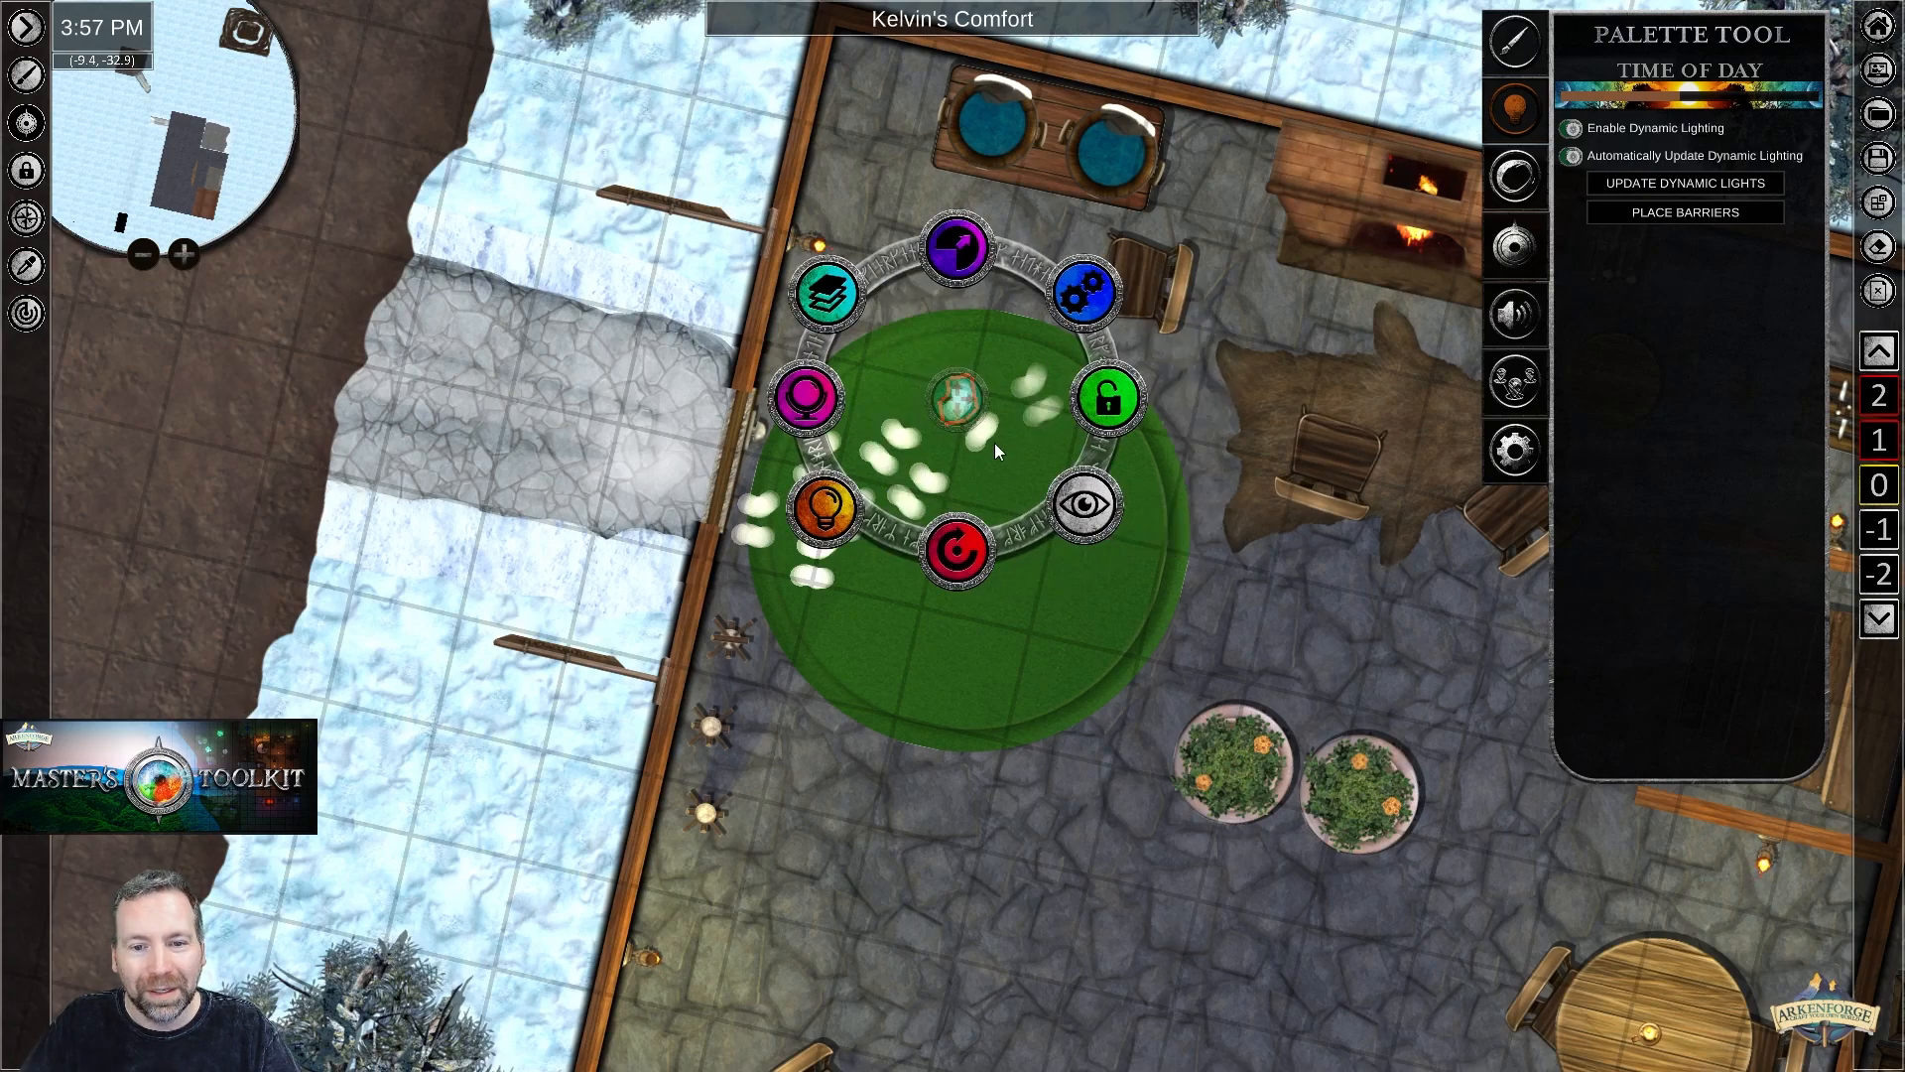
{"action": "right_click", "coordinate": [988, 436]}
{"action": "right_click", "coordinate": [897, 434]}
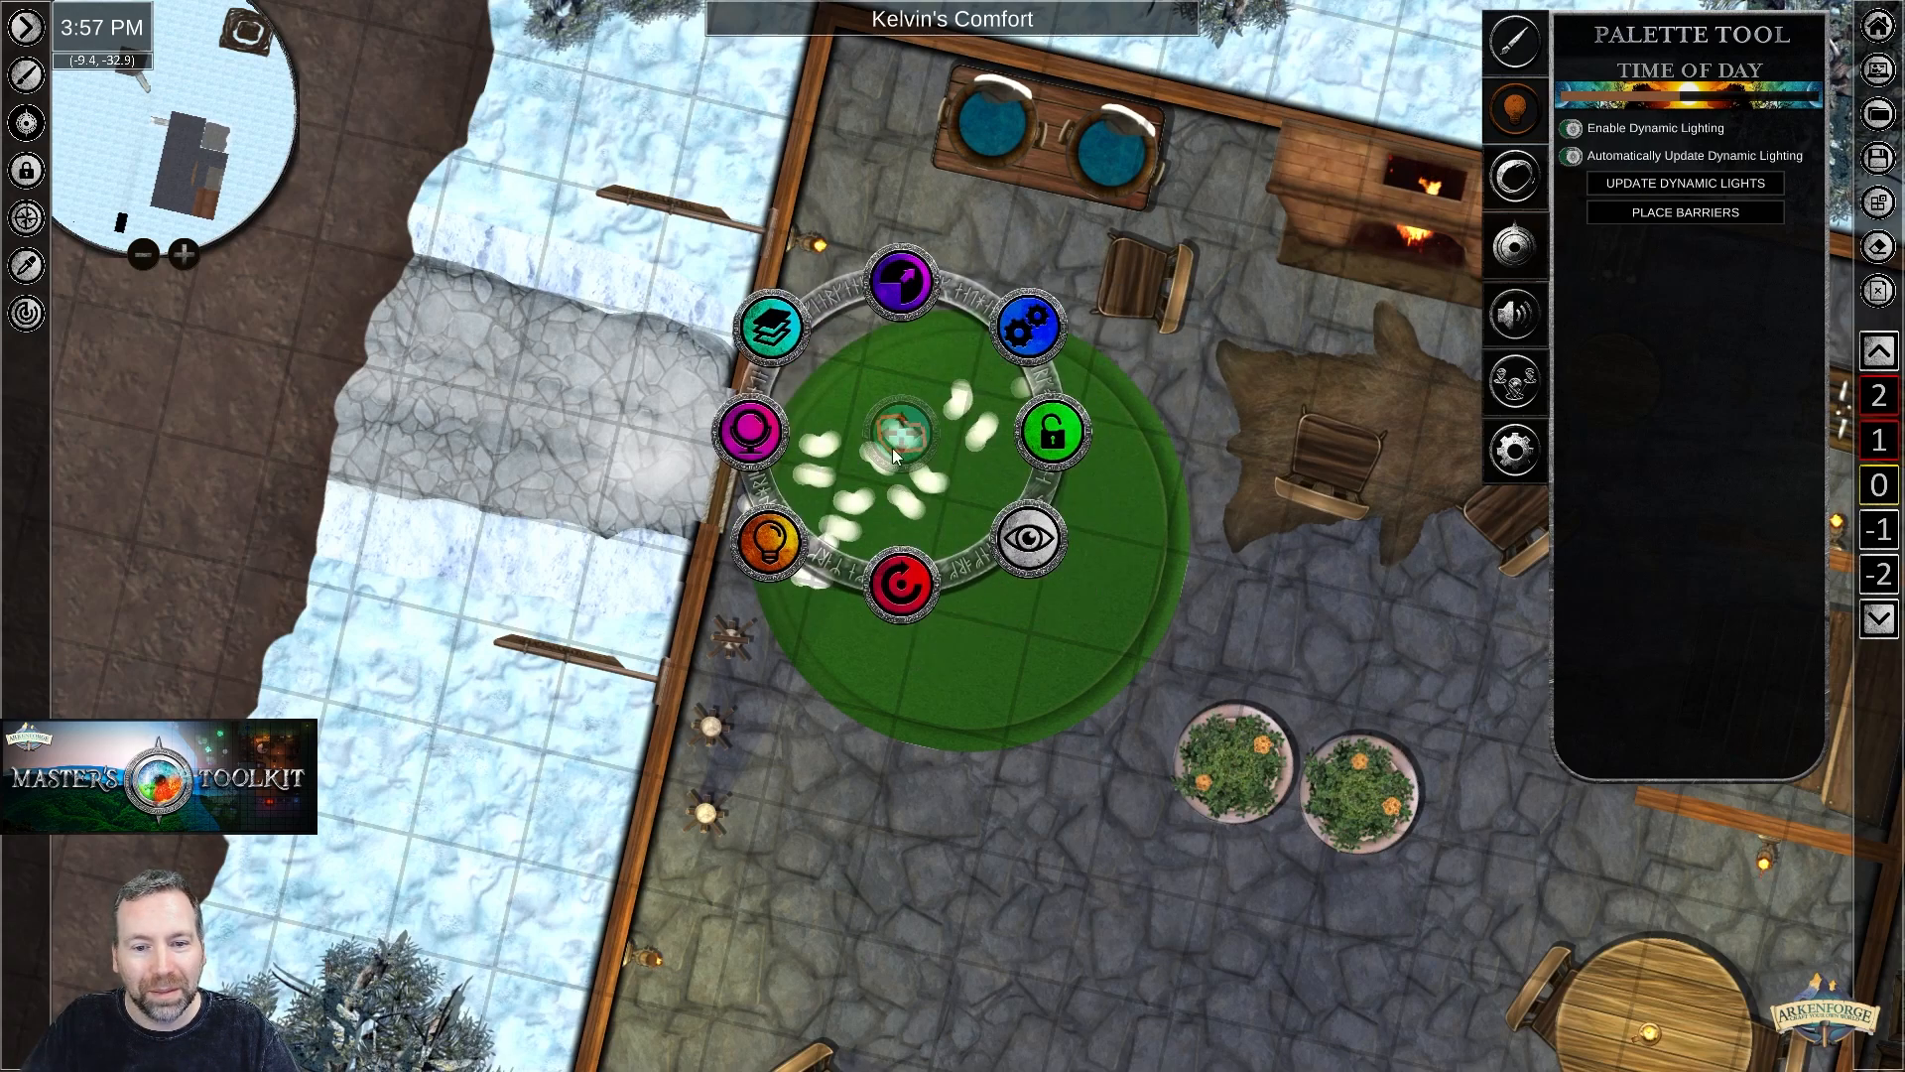
{"action": "right_click", "coordinate": [908, 501]}
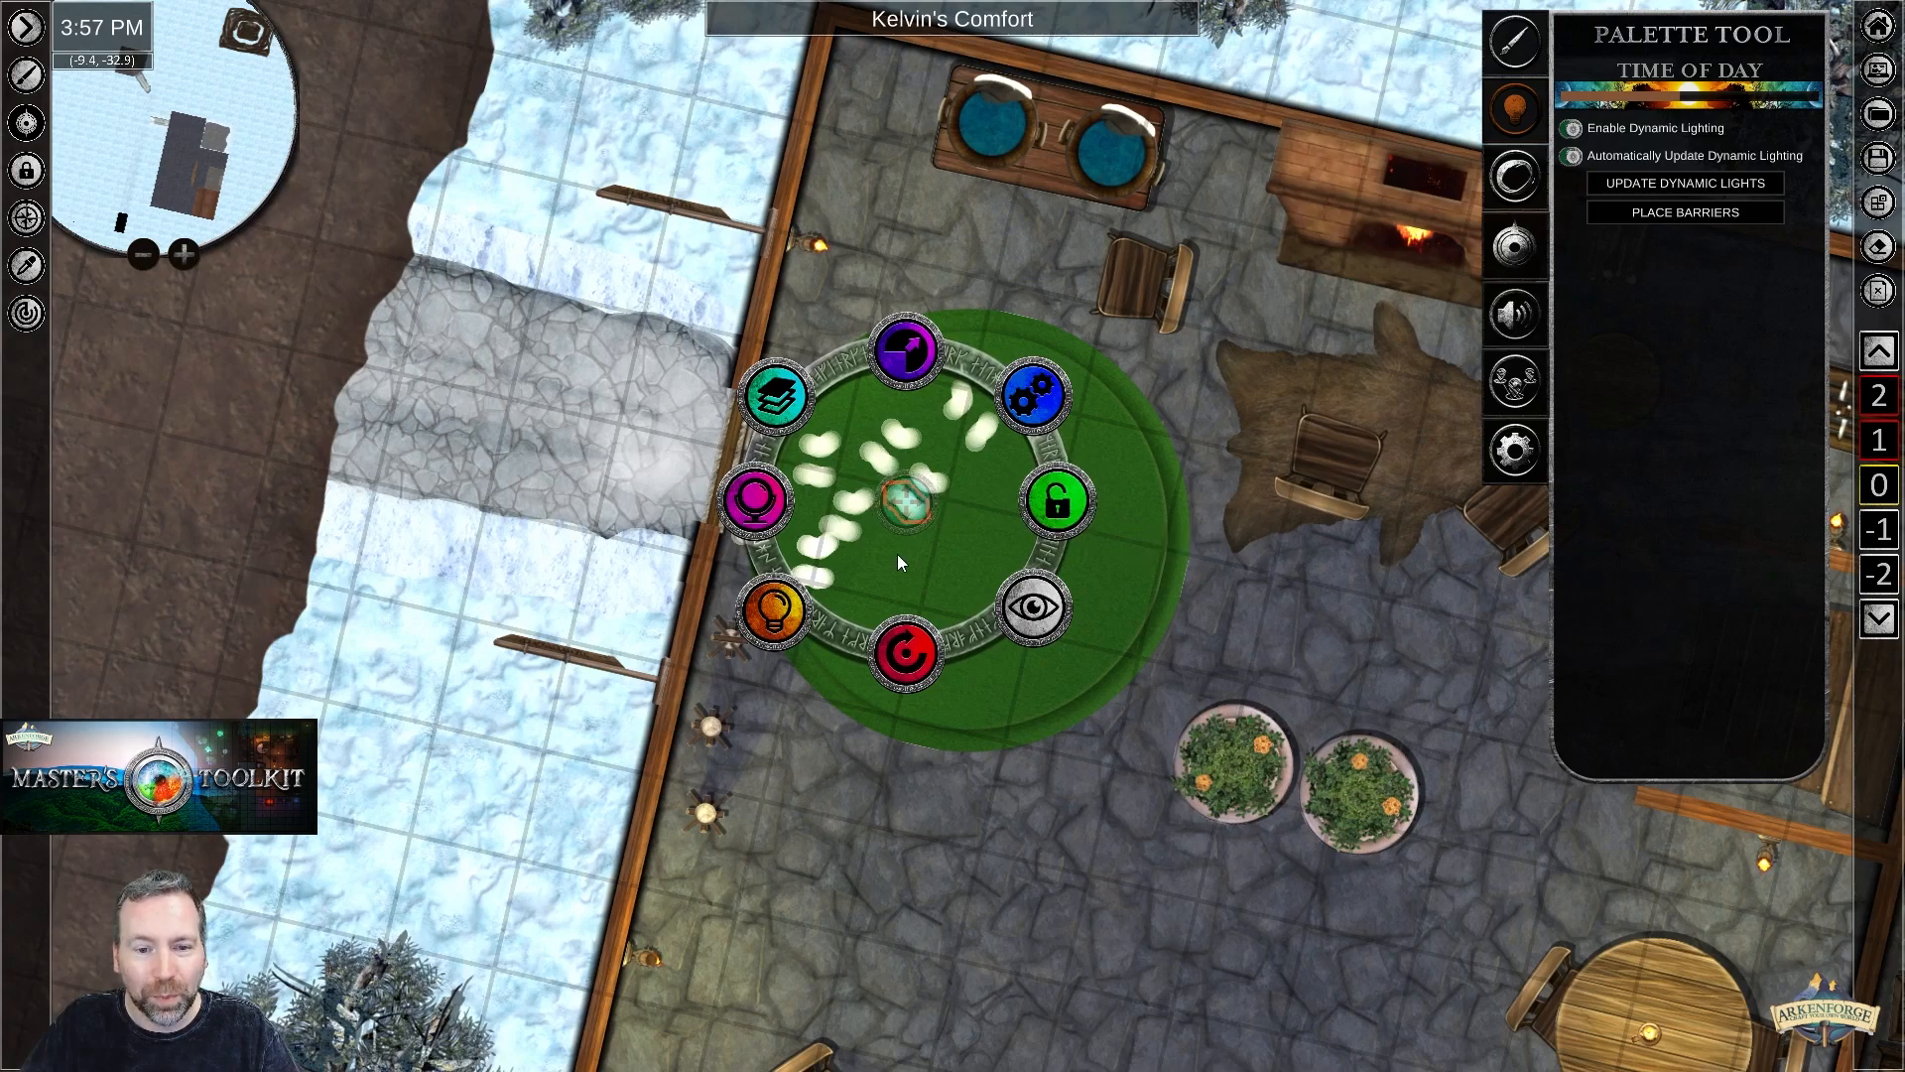
Examine the footprints on the red rug by the tavern's back door and the cobbled yard with the well behind it.
{"action": "scroll", "coordinate": [1063, 673], "scroll_direction": "down", "scroll_amount": 1}
{"action": "middle_click_drag", "start_coordinate": [1179, 819], "coordinate": [963, 398]}
{"action": "middle_click_drag", "start_coordinate": [1216, 649], "coordinate": [923, 320]}
{"action": "middle_click_drag", "start_coordinate": [1217, 556], "coordinate": [870, 503]}
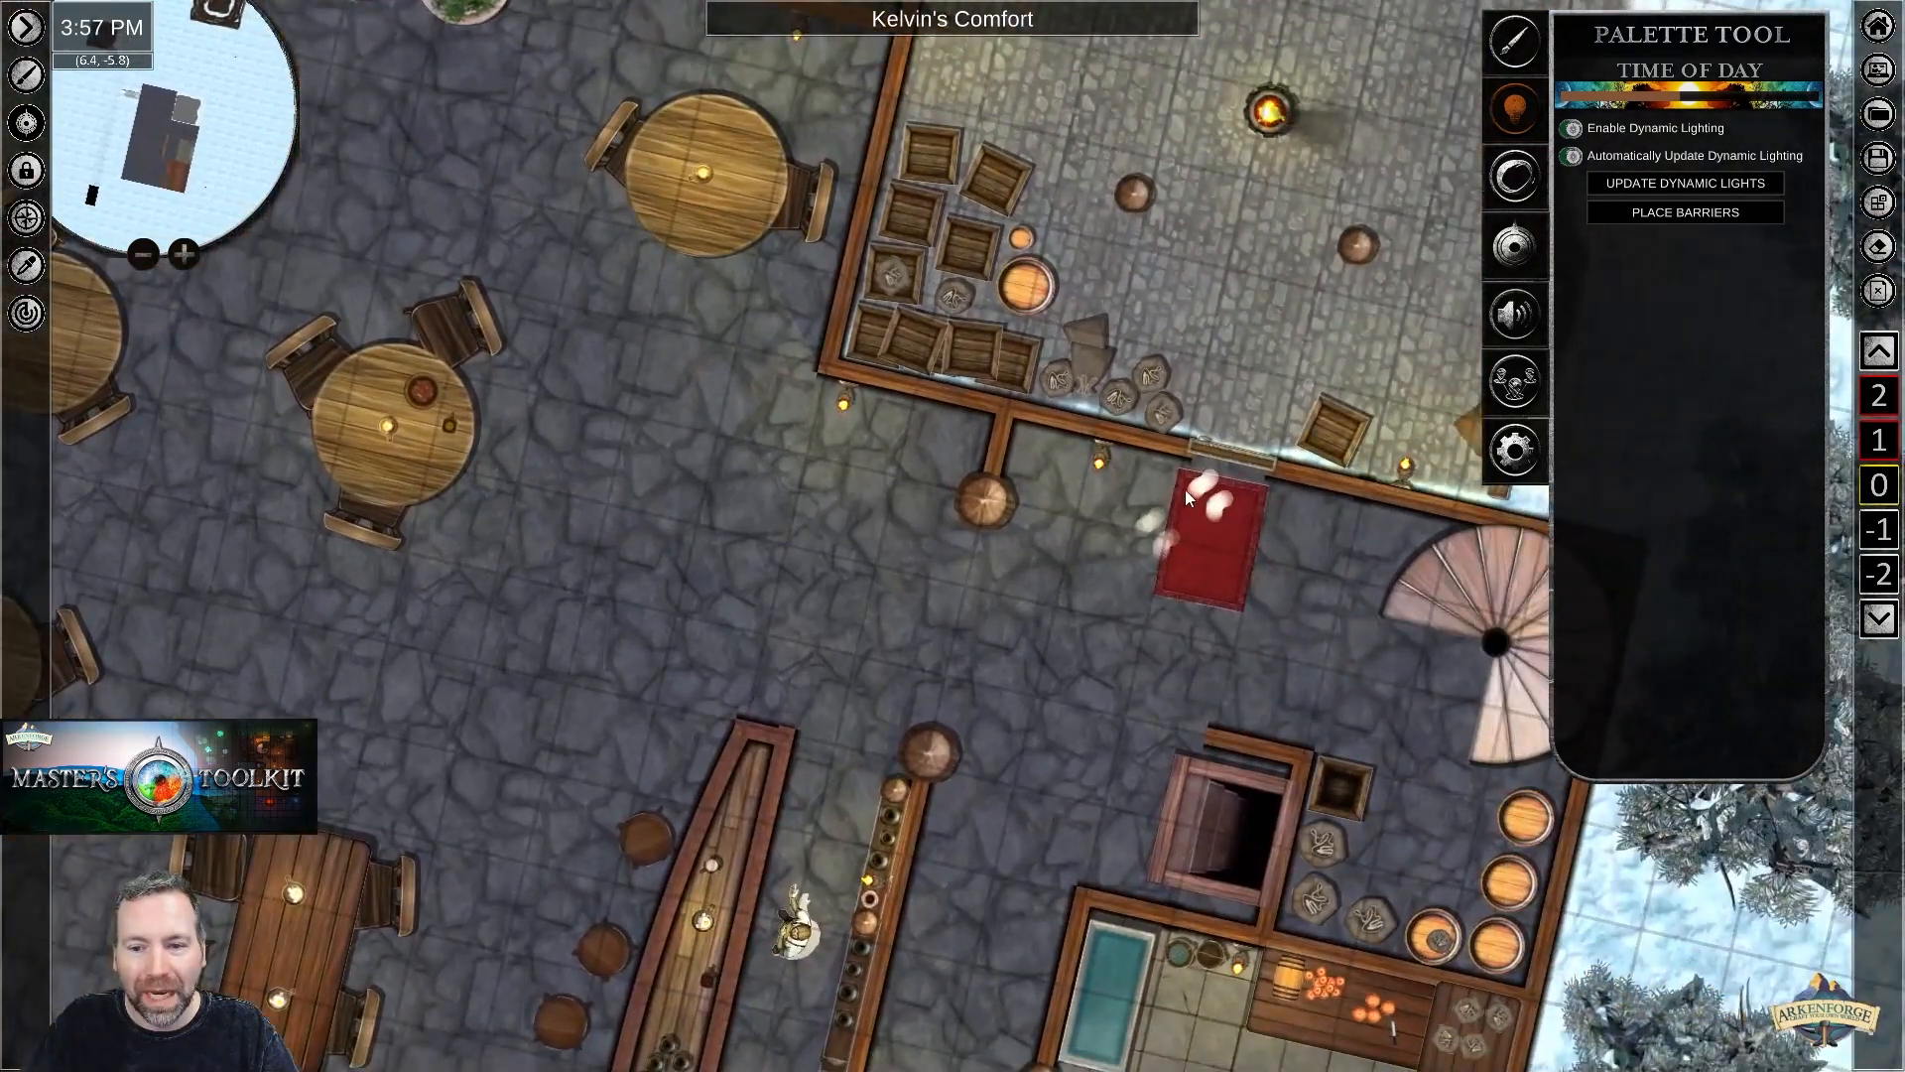
{"action": "middle_click_drag", "start_coordinate": [1276, 318], "coordinate": [698, 438]}
{"action": "middle_click_drag", "start_coordinate": [937, 272], "coordinate": [896, 510]}
{"action": "middle_click_drag", "start_coordinate": [774, 332], "coordinate": [801, 378]}
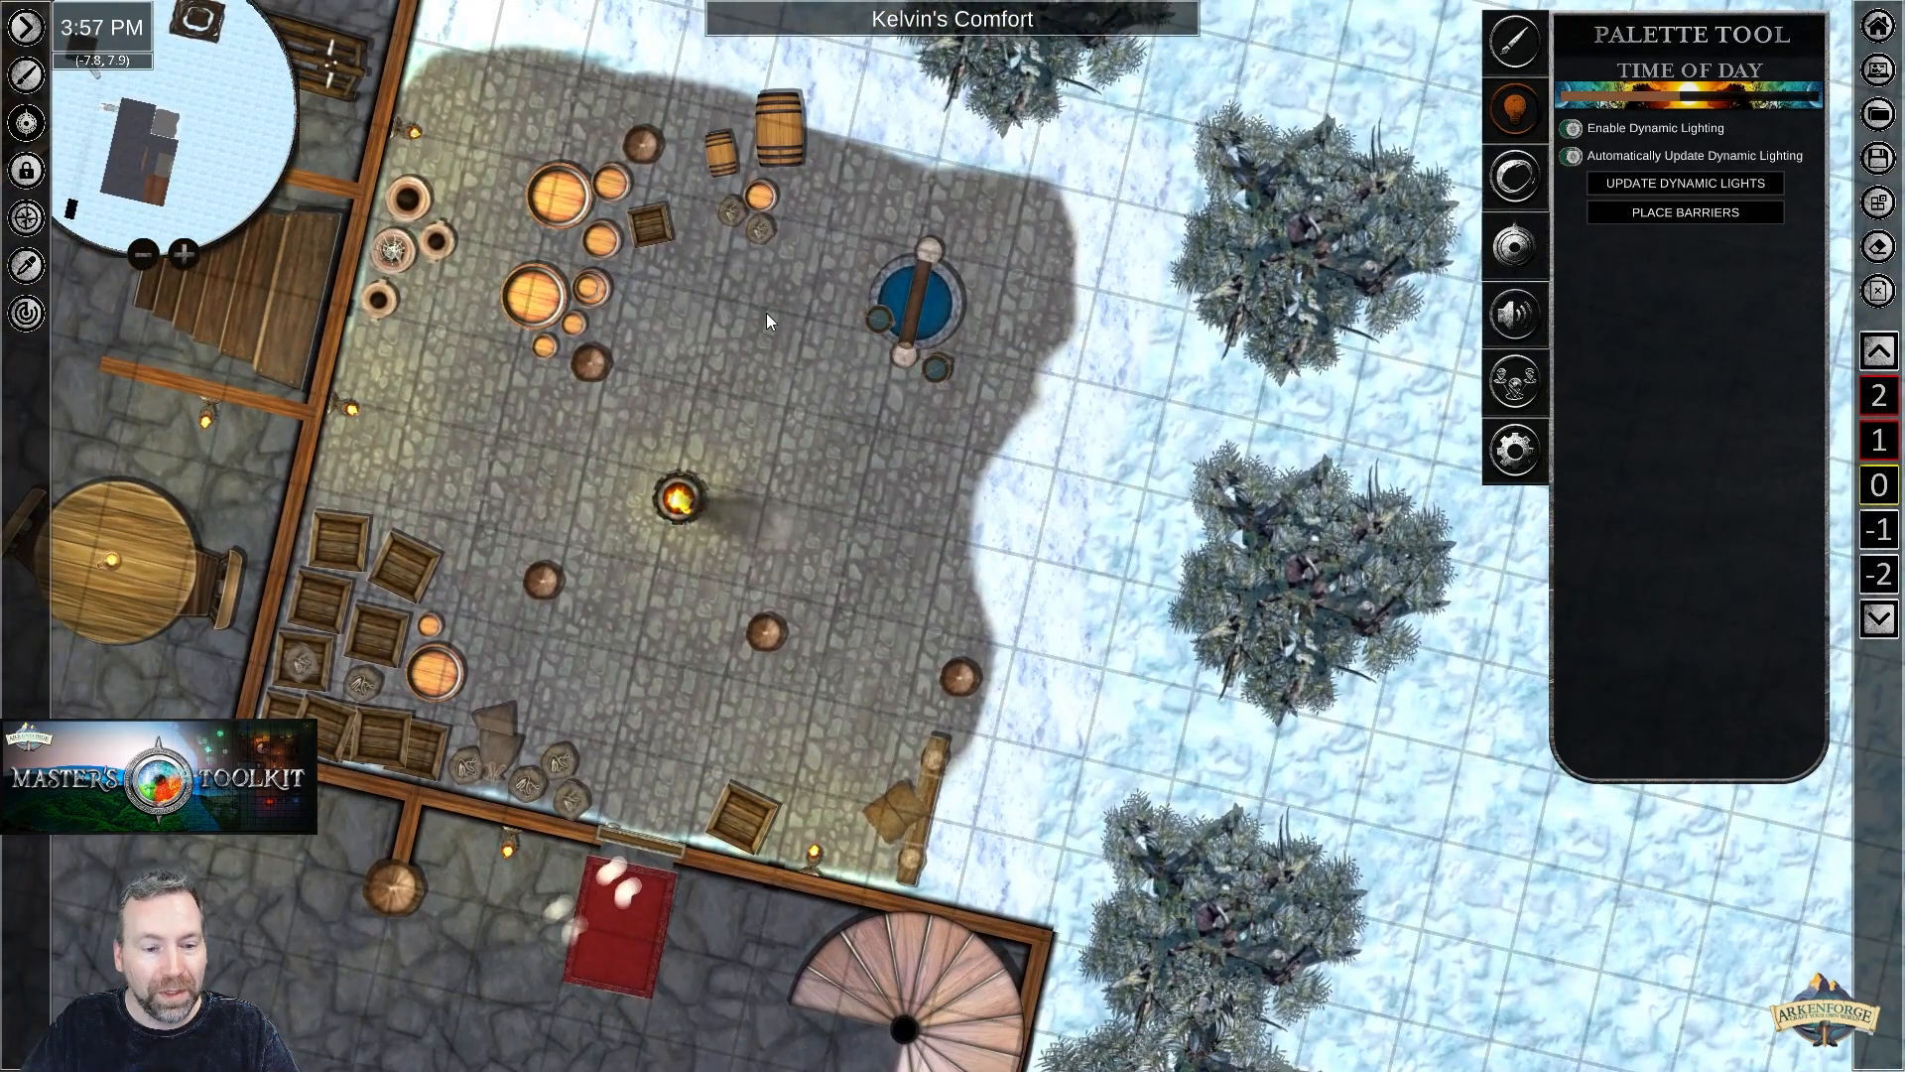
{"action": "scroll", "coordinate": [766, 314], "scroll_direction": "down", "scroll_amount": 3}
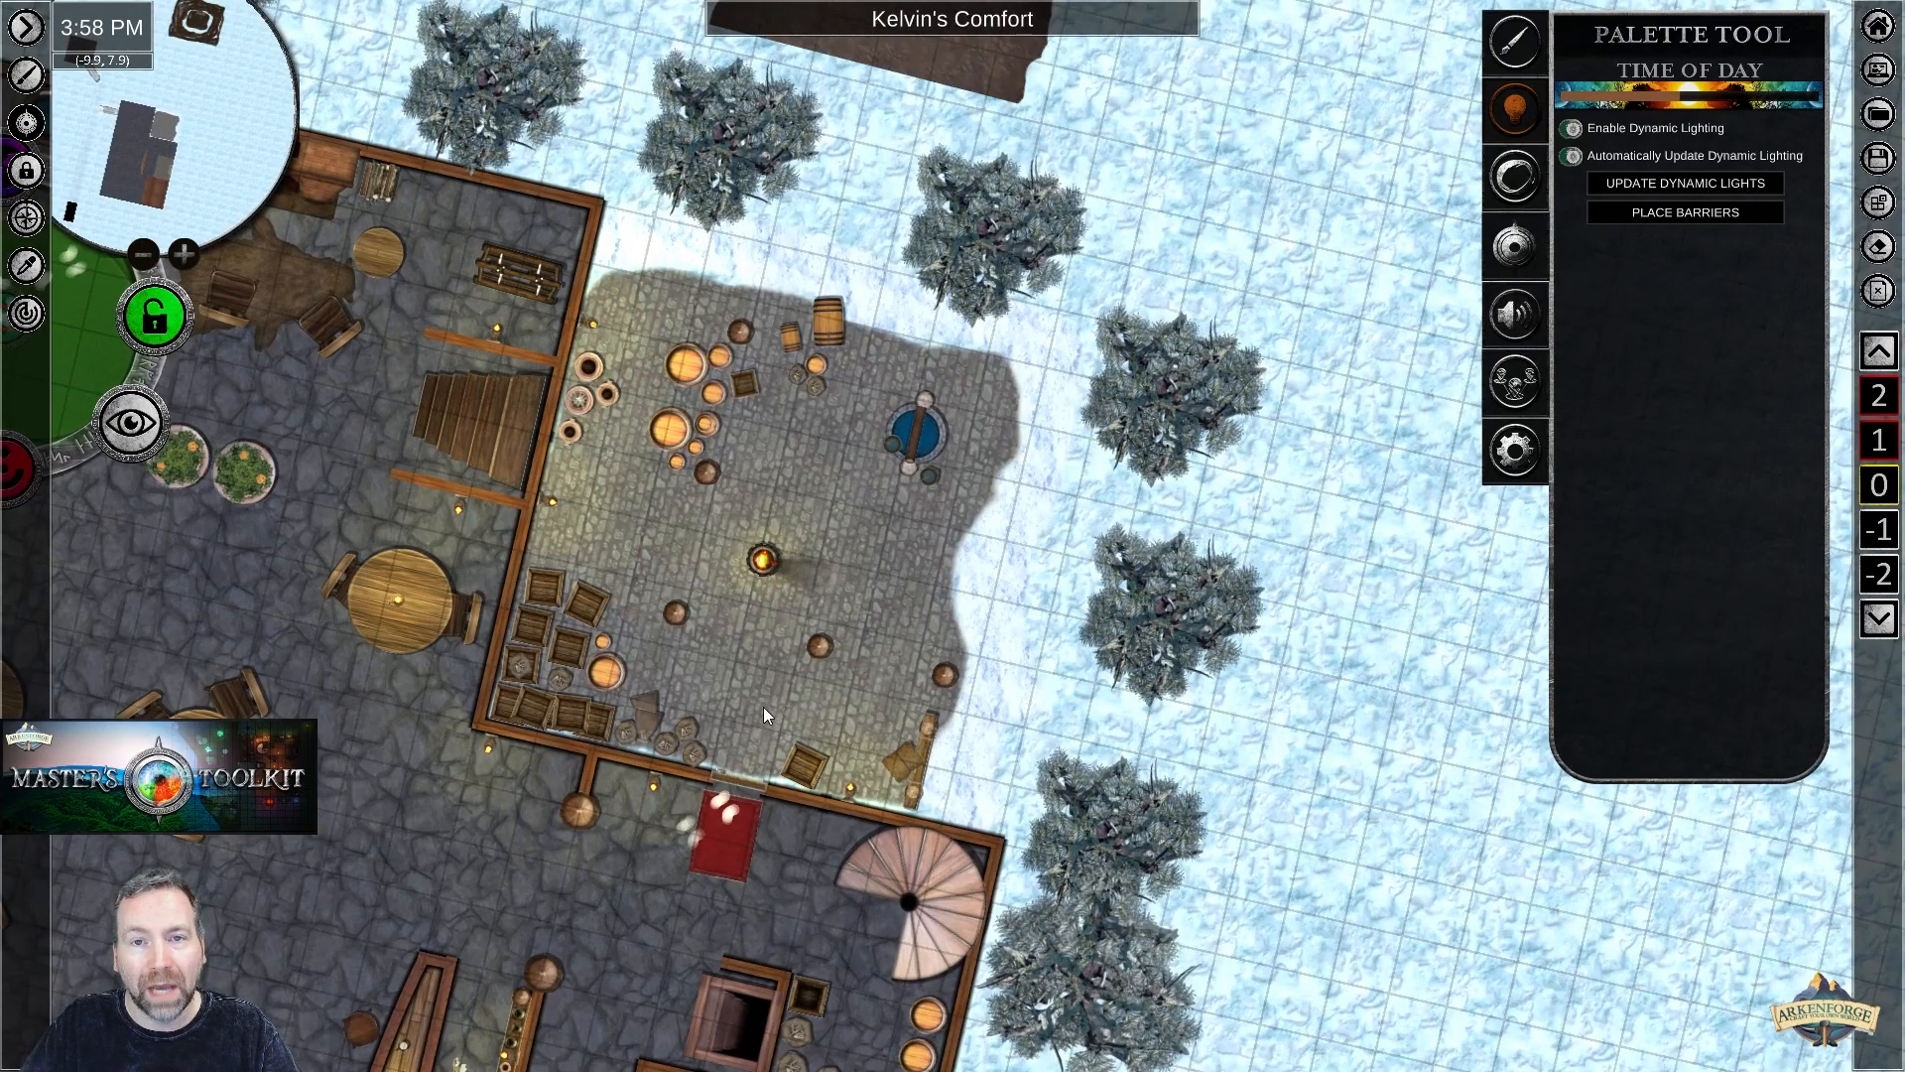
Show the Arkenforge asset categories in the palette and open the image collection of the Content Library.
{"action": "left_click", "coordinate": [1511, 45]}
{"action": "left_click", "coordinate": [1682, 372]}
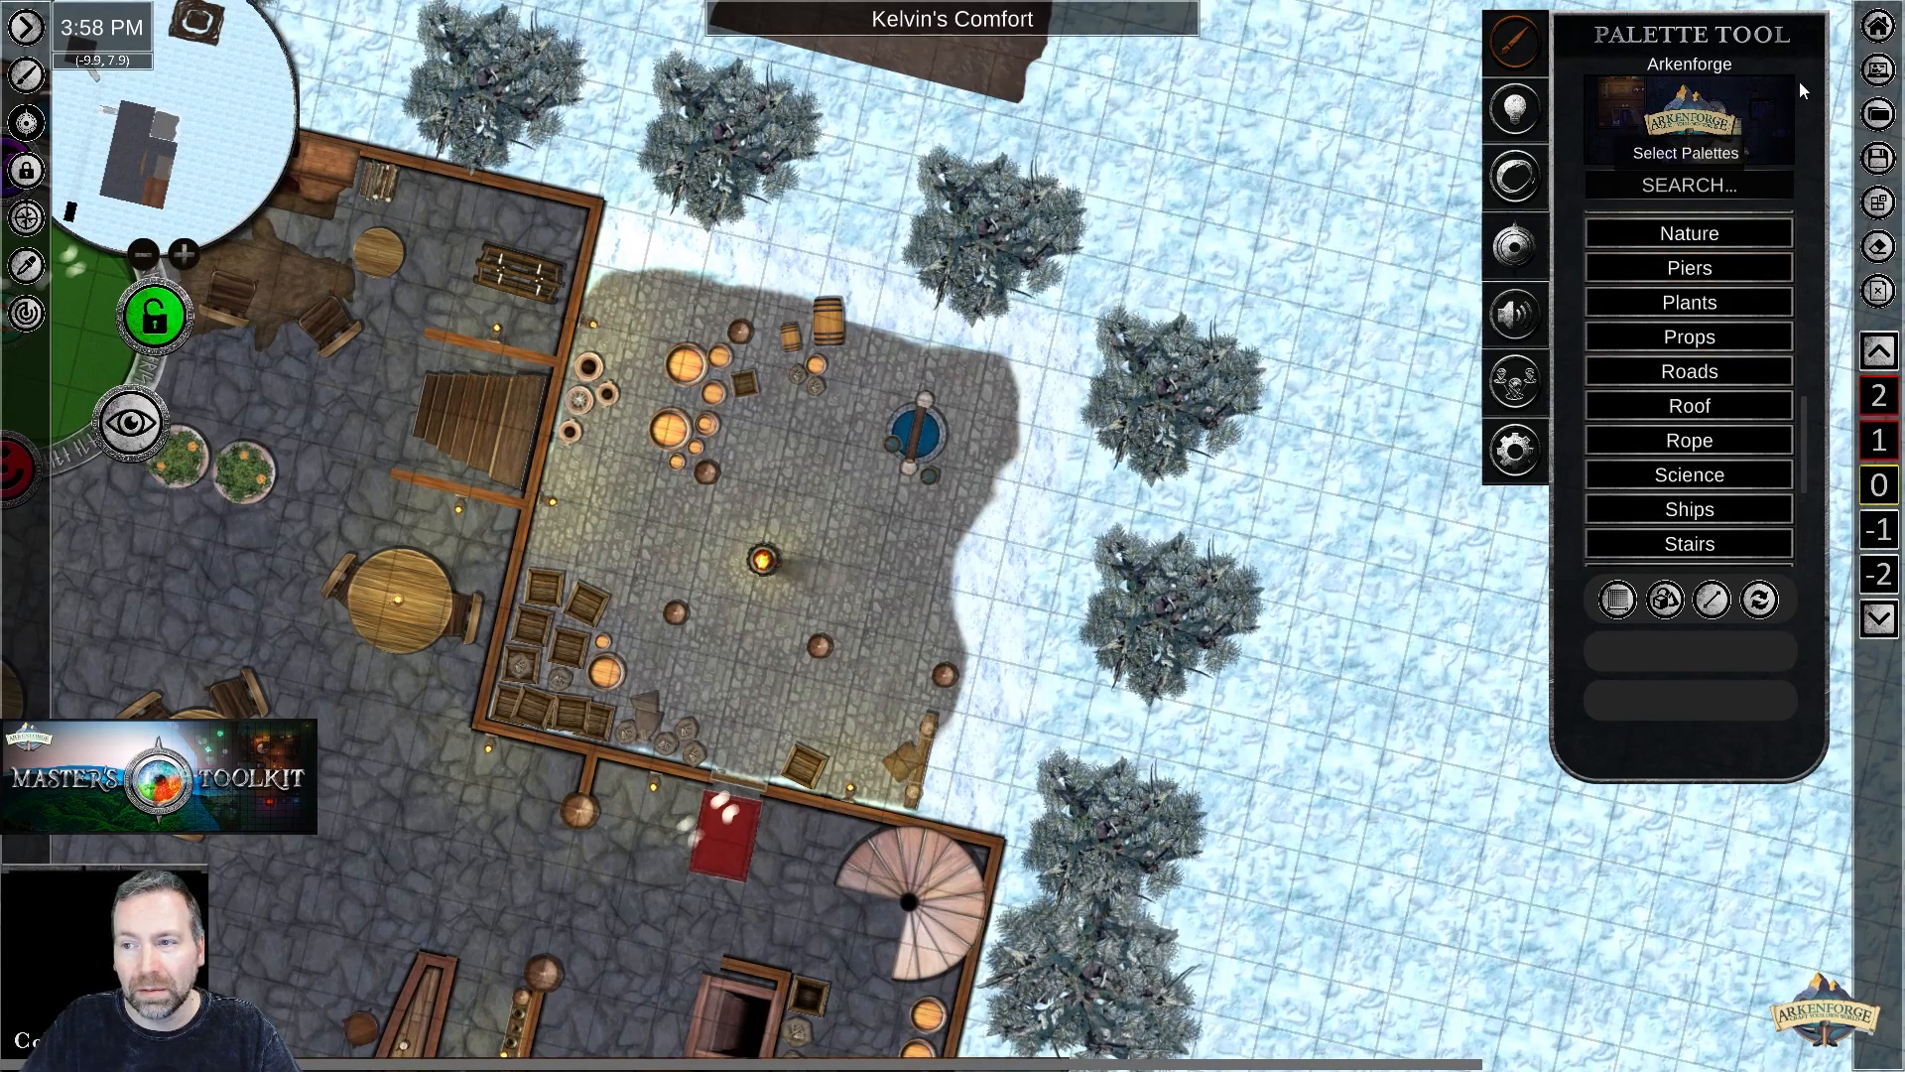
{"action": "mouse_move", "coordinate": [1884, 45]}
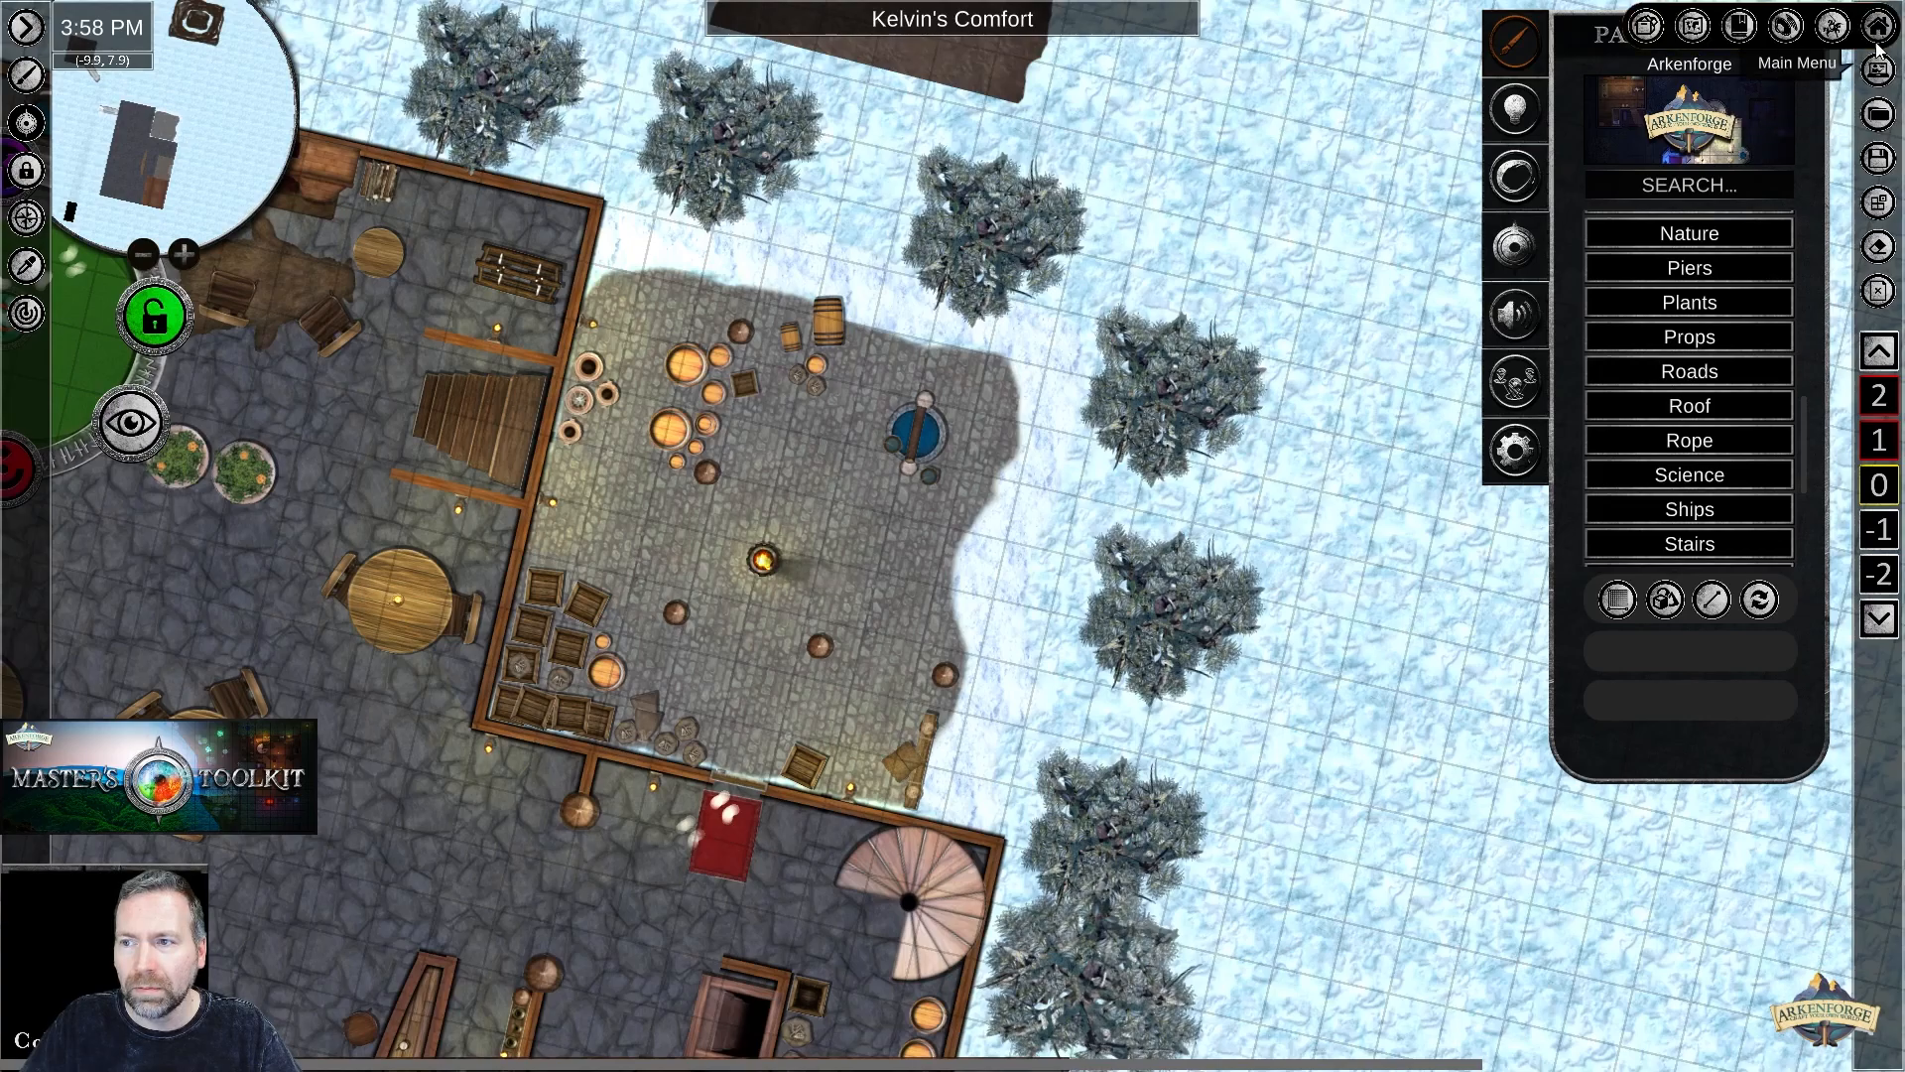
{"action": "left_click", "coordinate": [1647, 28]}
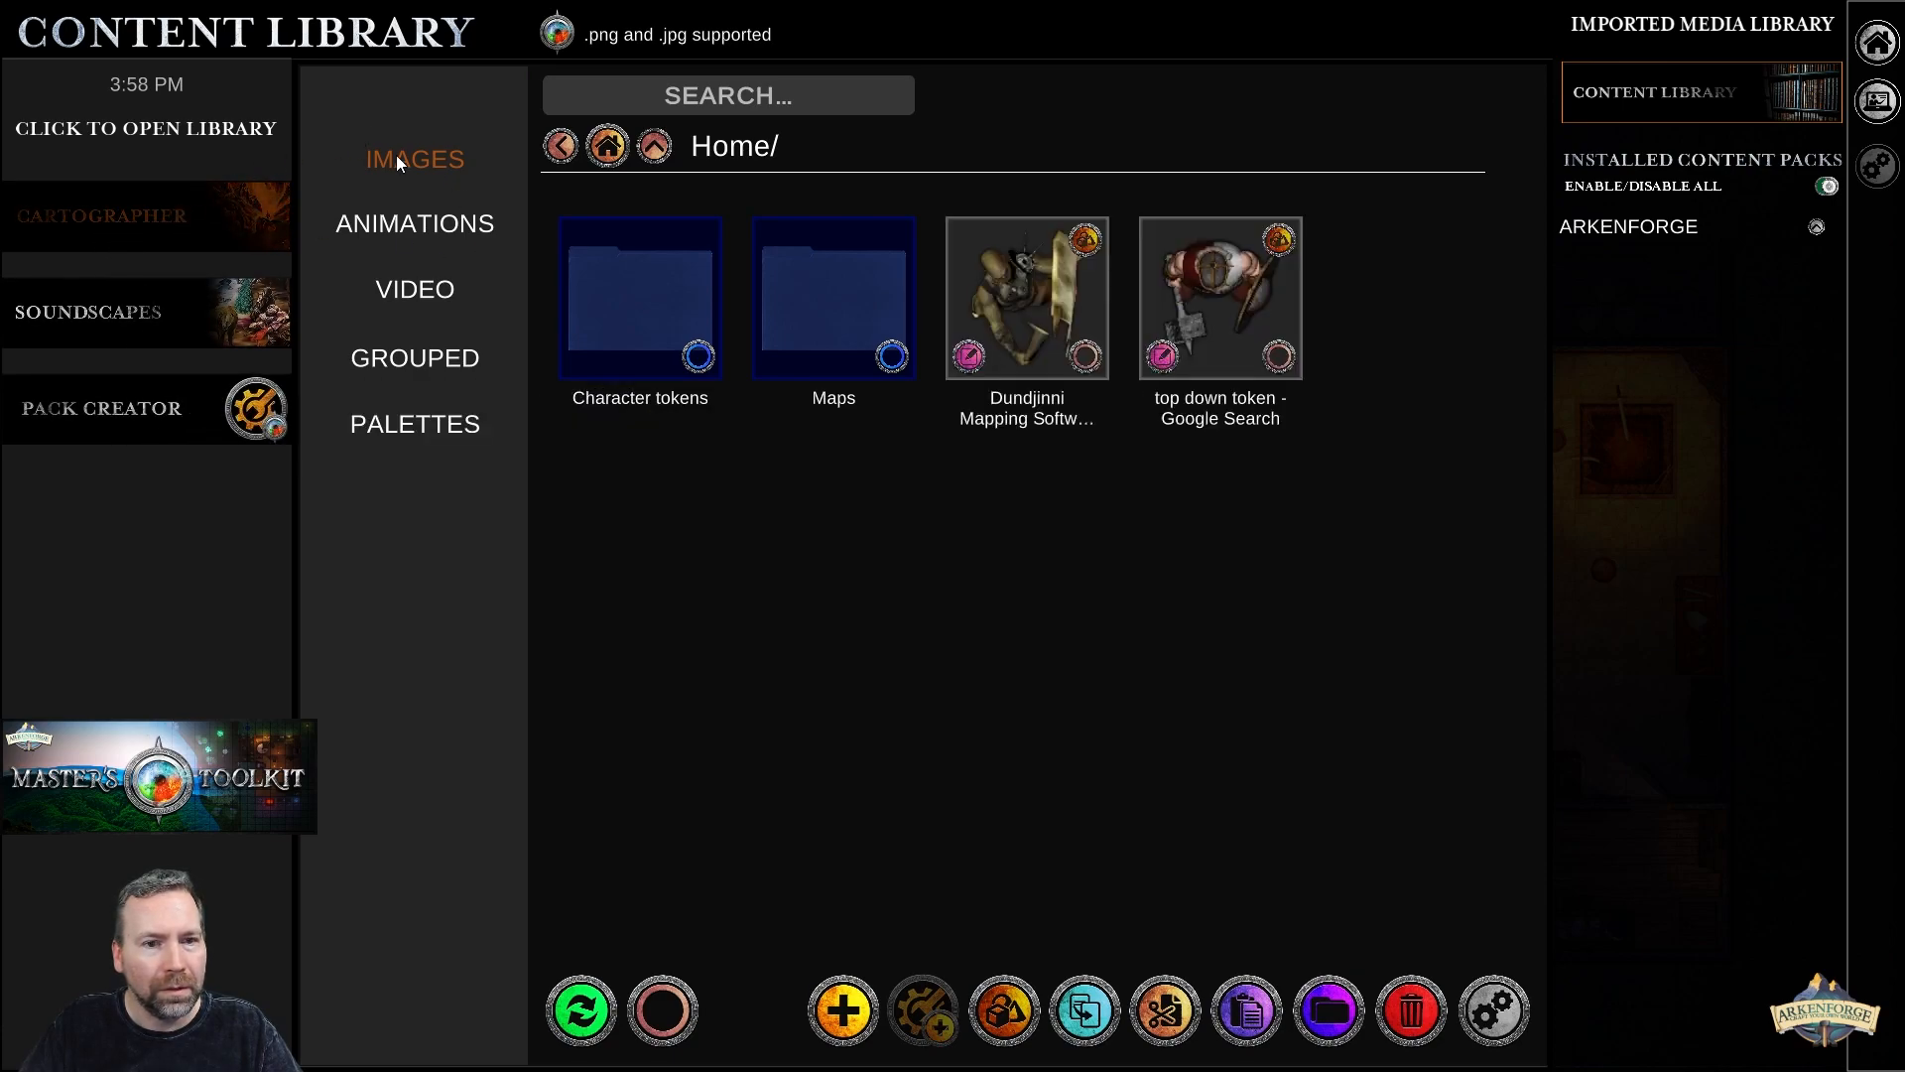
Open Soundscapes and look through its pack presets down to Towns and Cities.
{"action": "mouse_move", "coordinate": [1845, 45]}
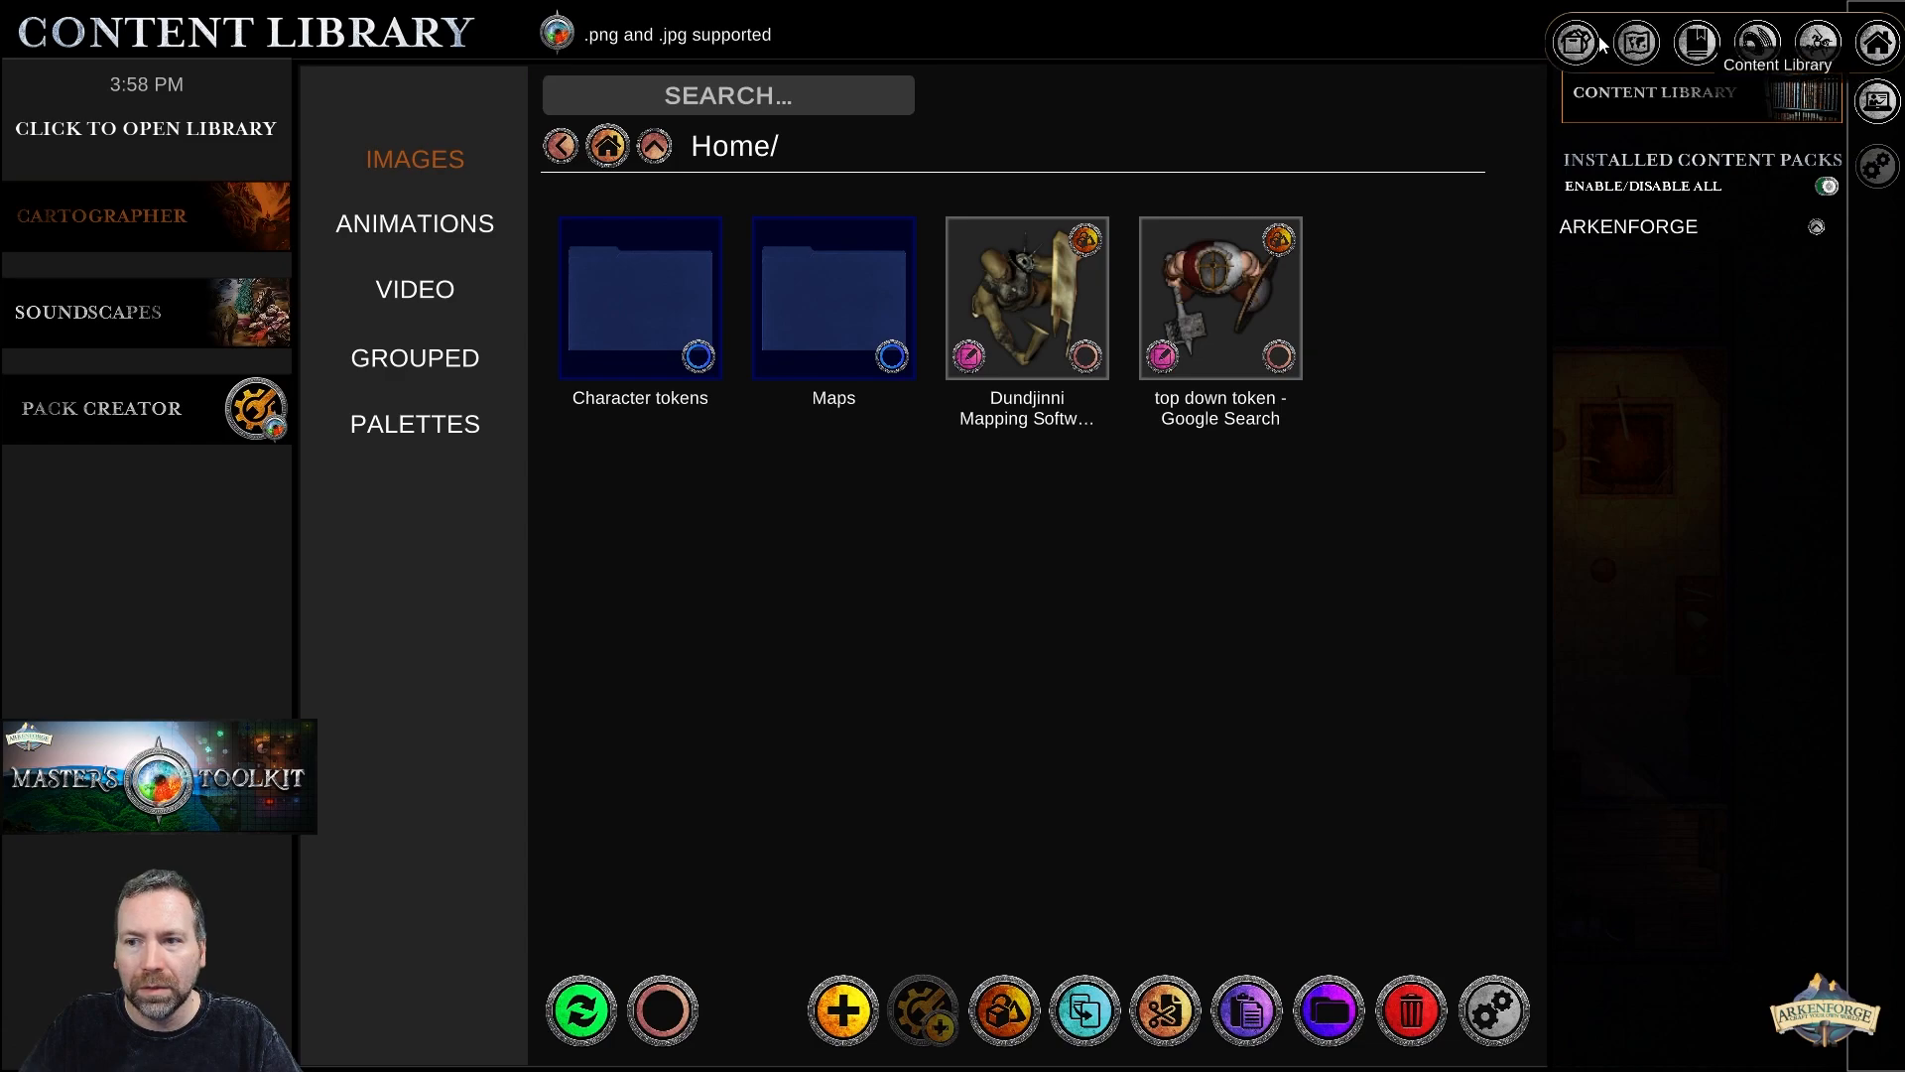
{"action": "left_click", "coordinate": [1754, 44]}
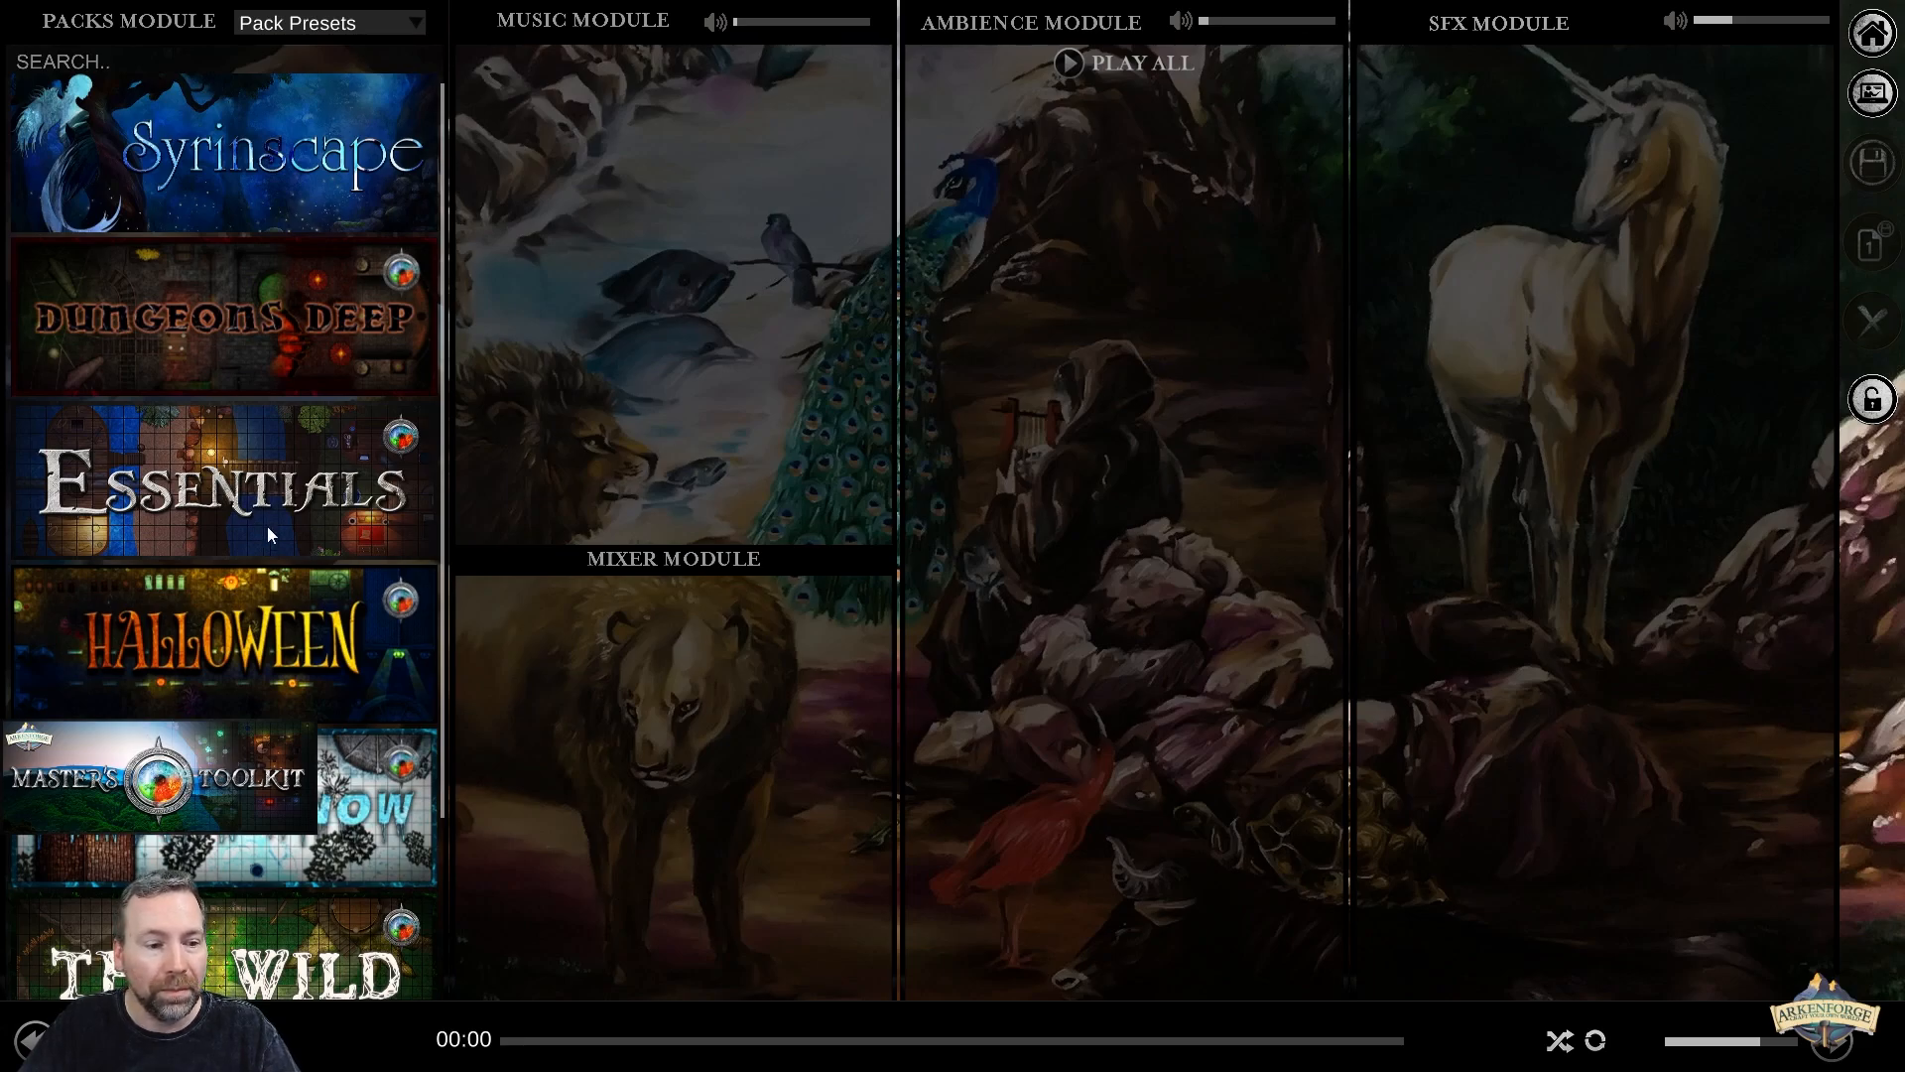
{"action": "scroll", "coordinate": [317, 518], "scroll_direction": "down", "scroll_amount": 2}
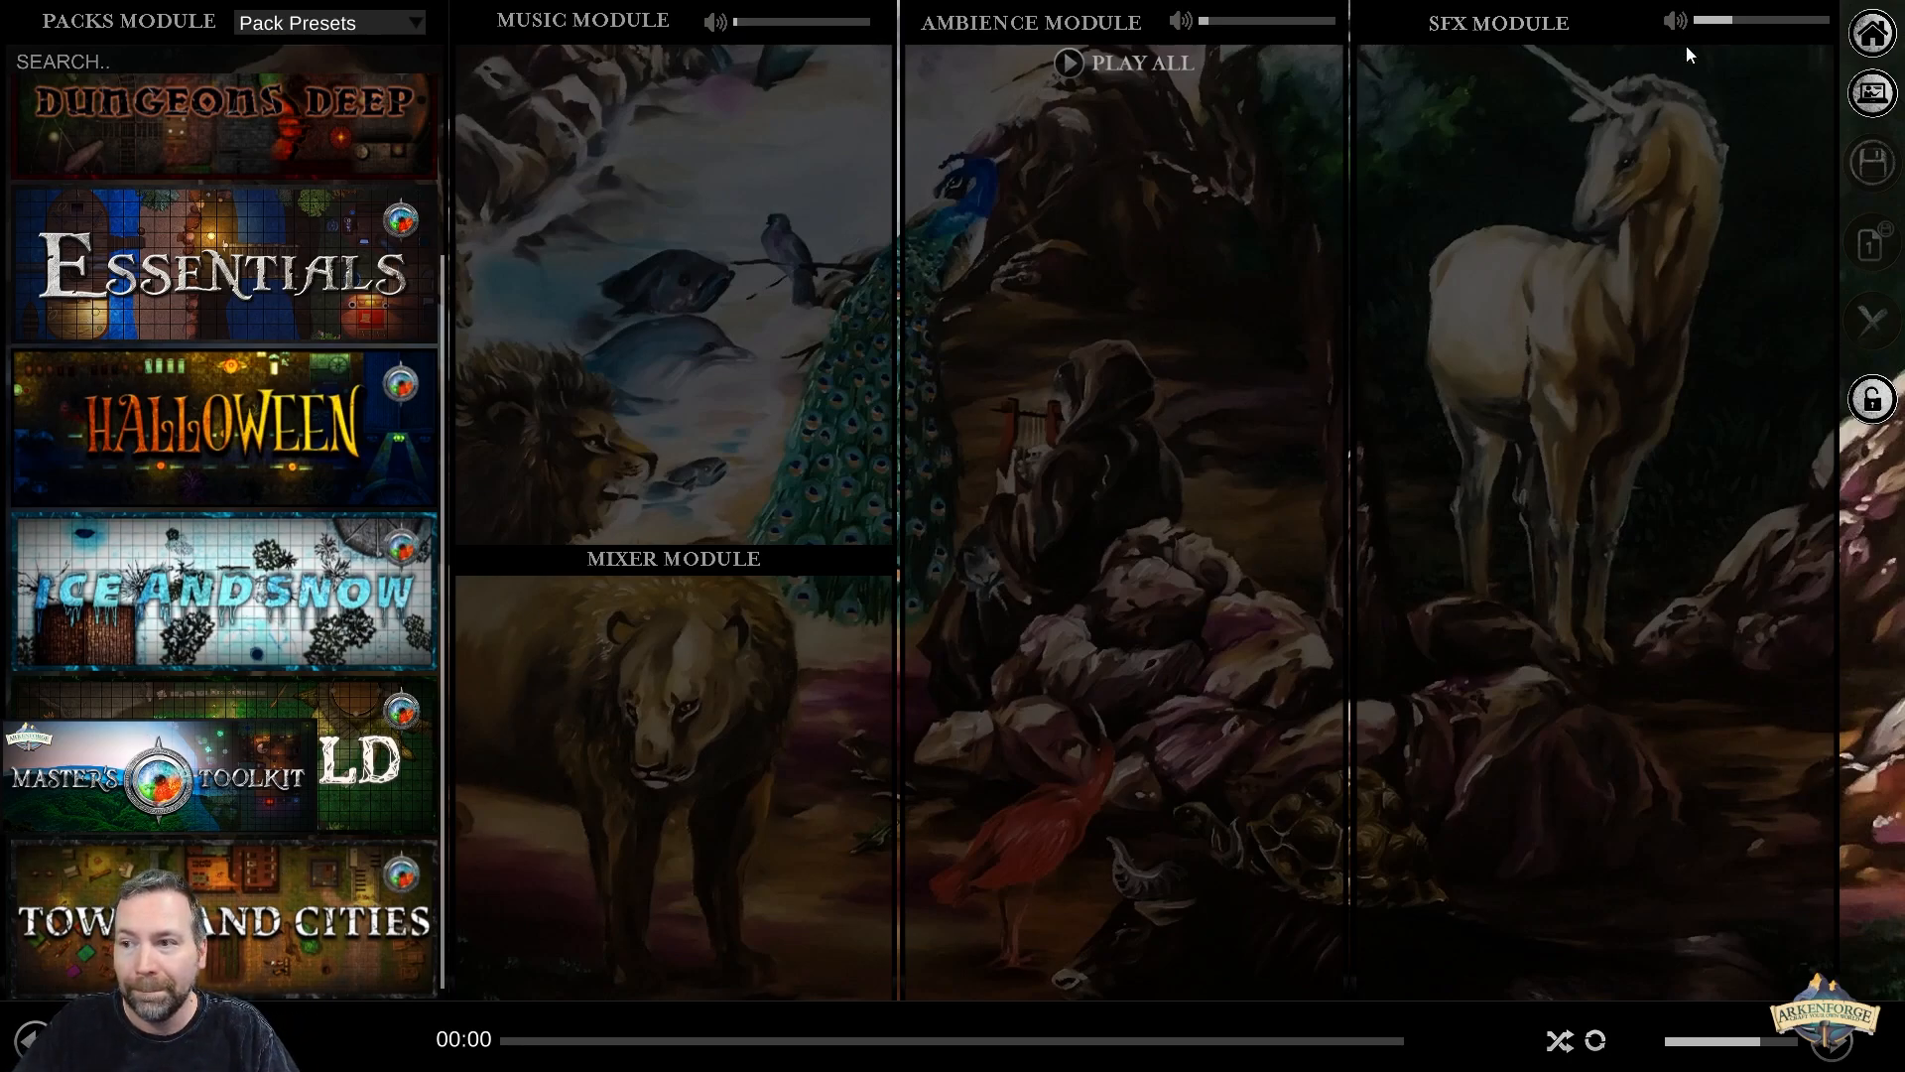
Return to the Kelvin's Comfort map in Cartographer and browse the Arkenforge palette's asset categories.
{"action": "left_click", "coordinate": [1873, 33]}
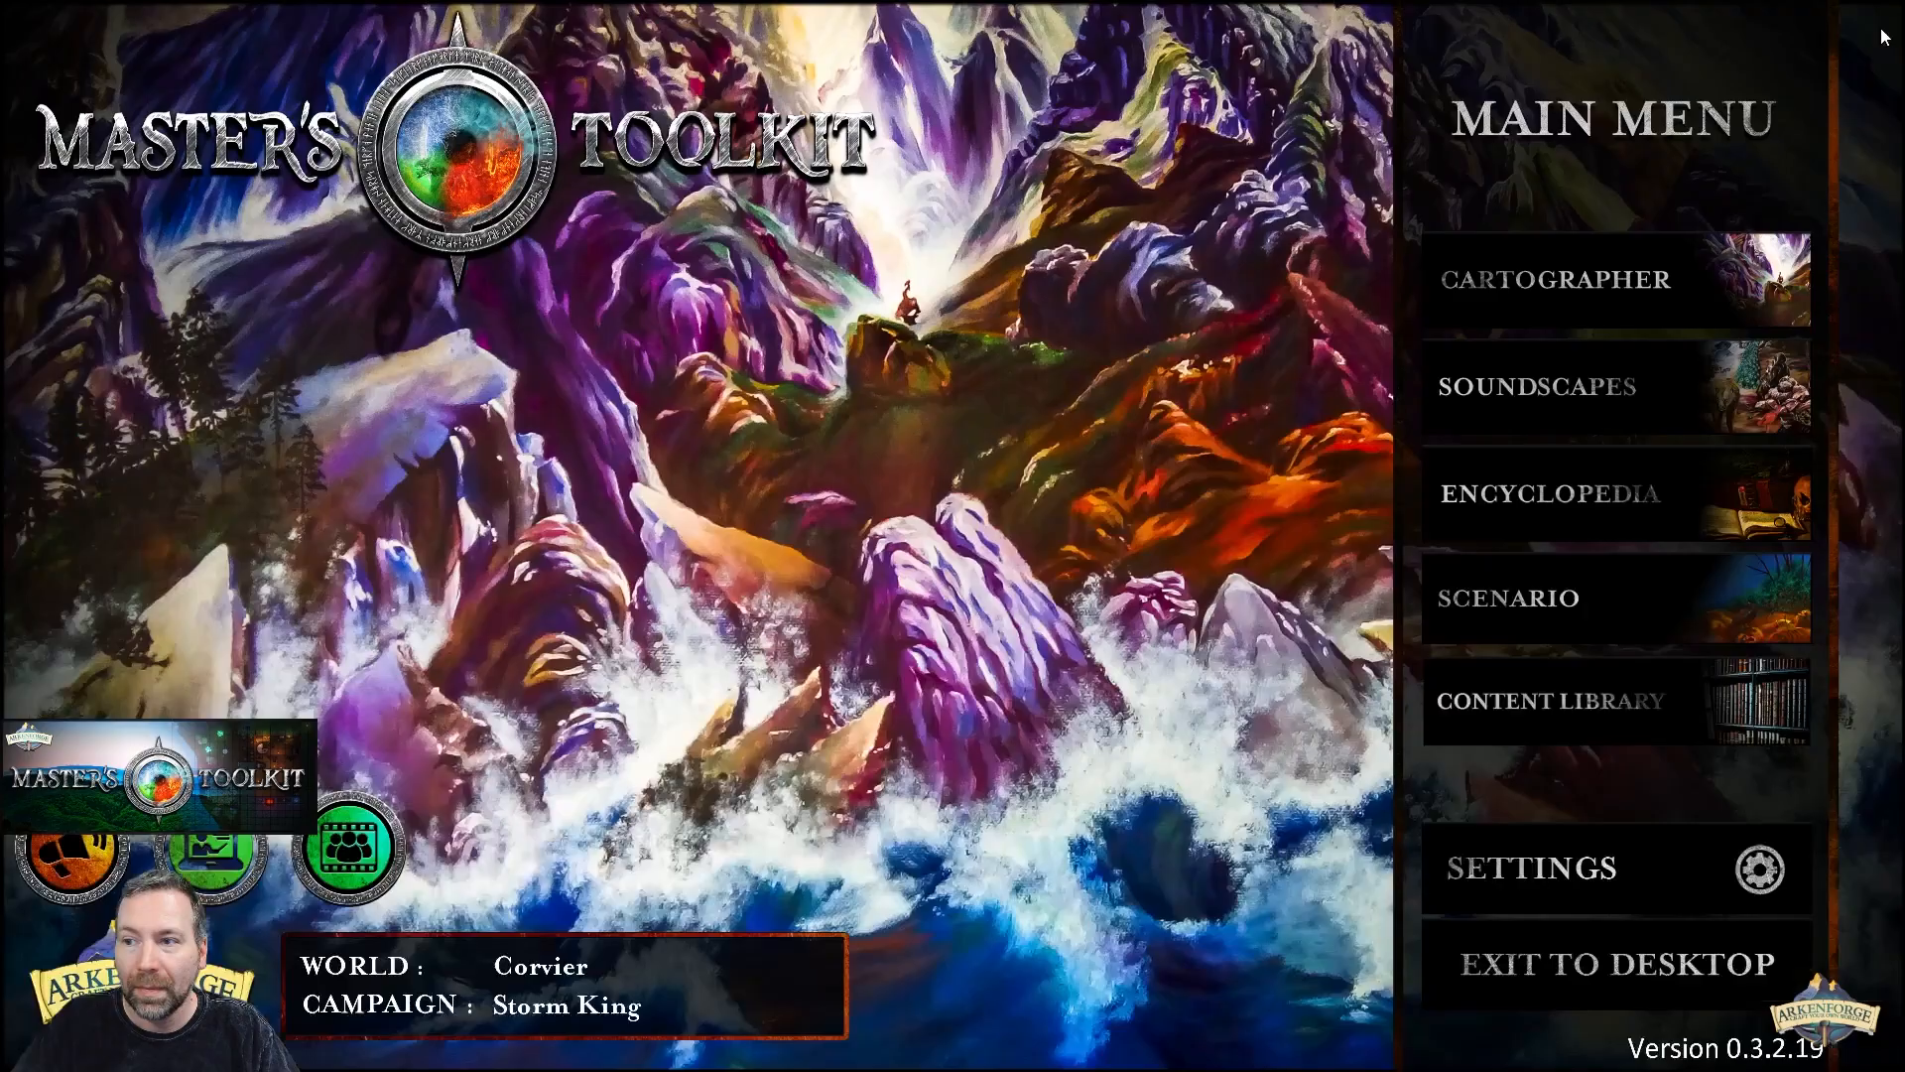
{"action": "left_click", "coordinate": [1592, 276]}
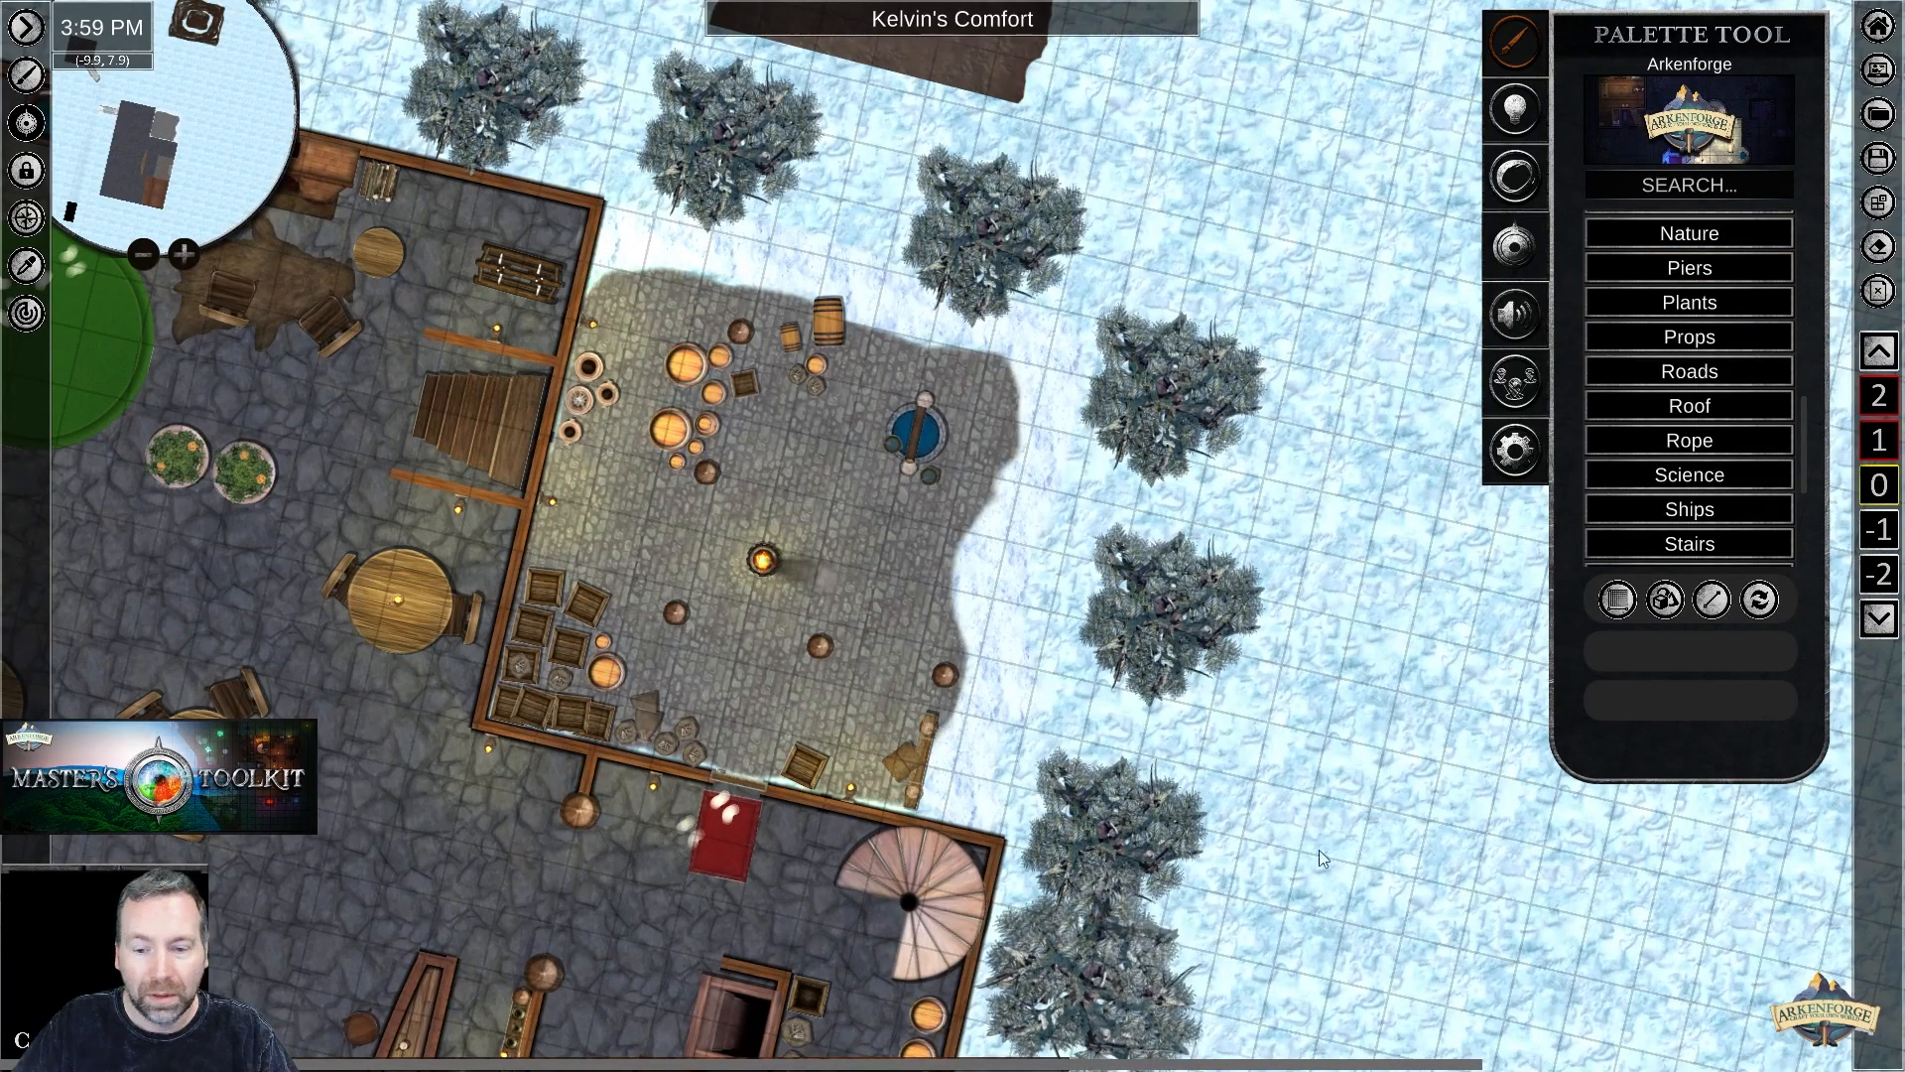
{"action": "scroll", "coordinate": [1683, 363], "scroll_direction": "up", "scroll_amount": 4}
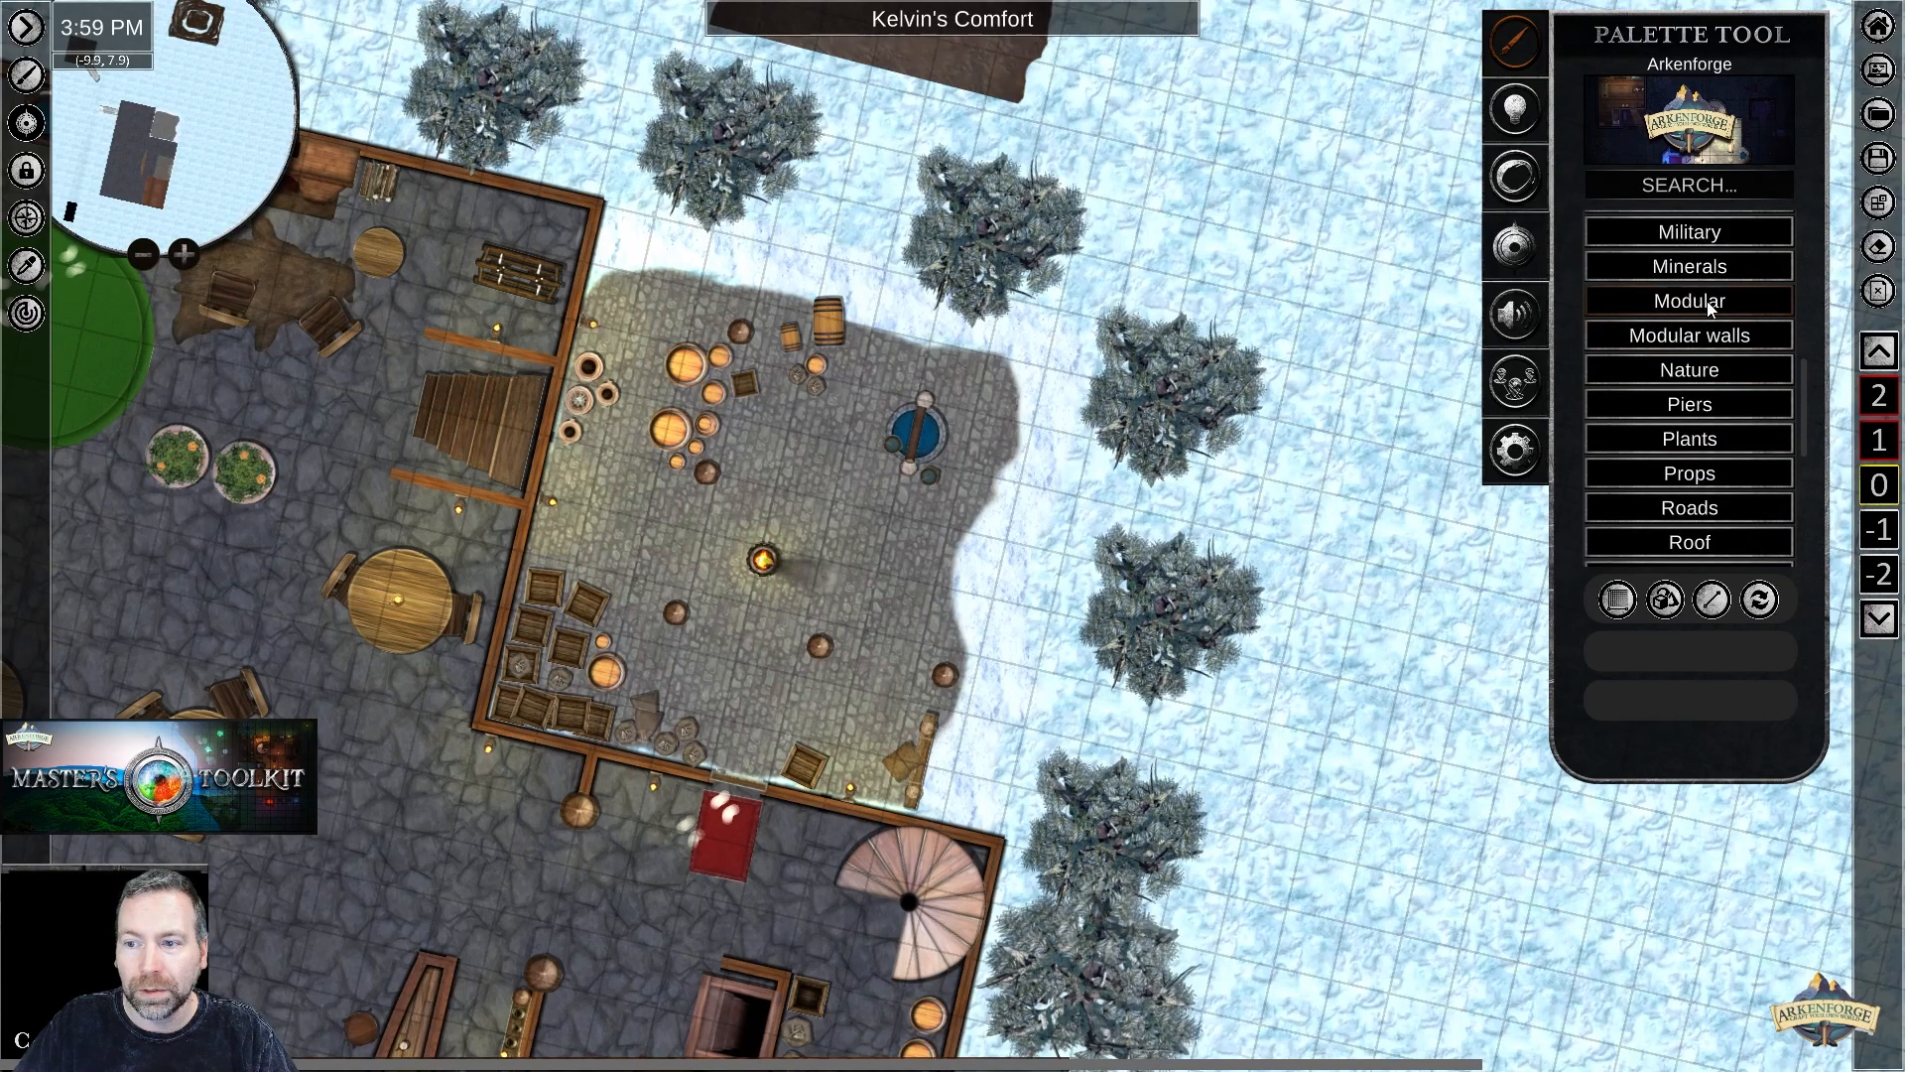
Expand the Modular asset category and look through its themed sets down to Winter lodge furnished.
{"action": "left_click", "coordinate": [1709, 305]}
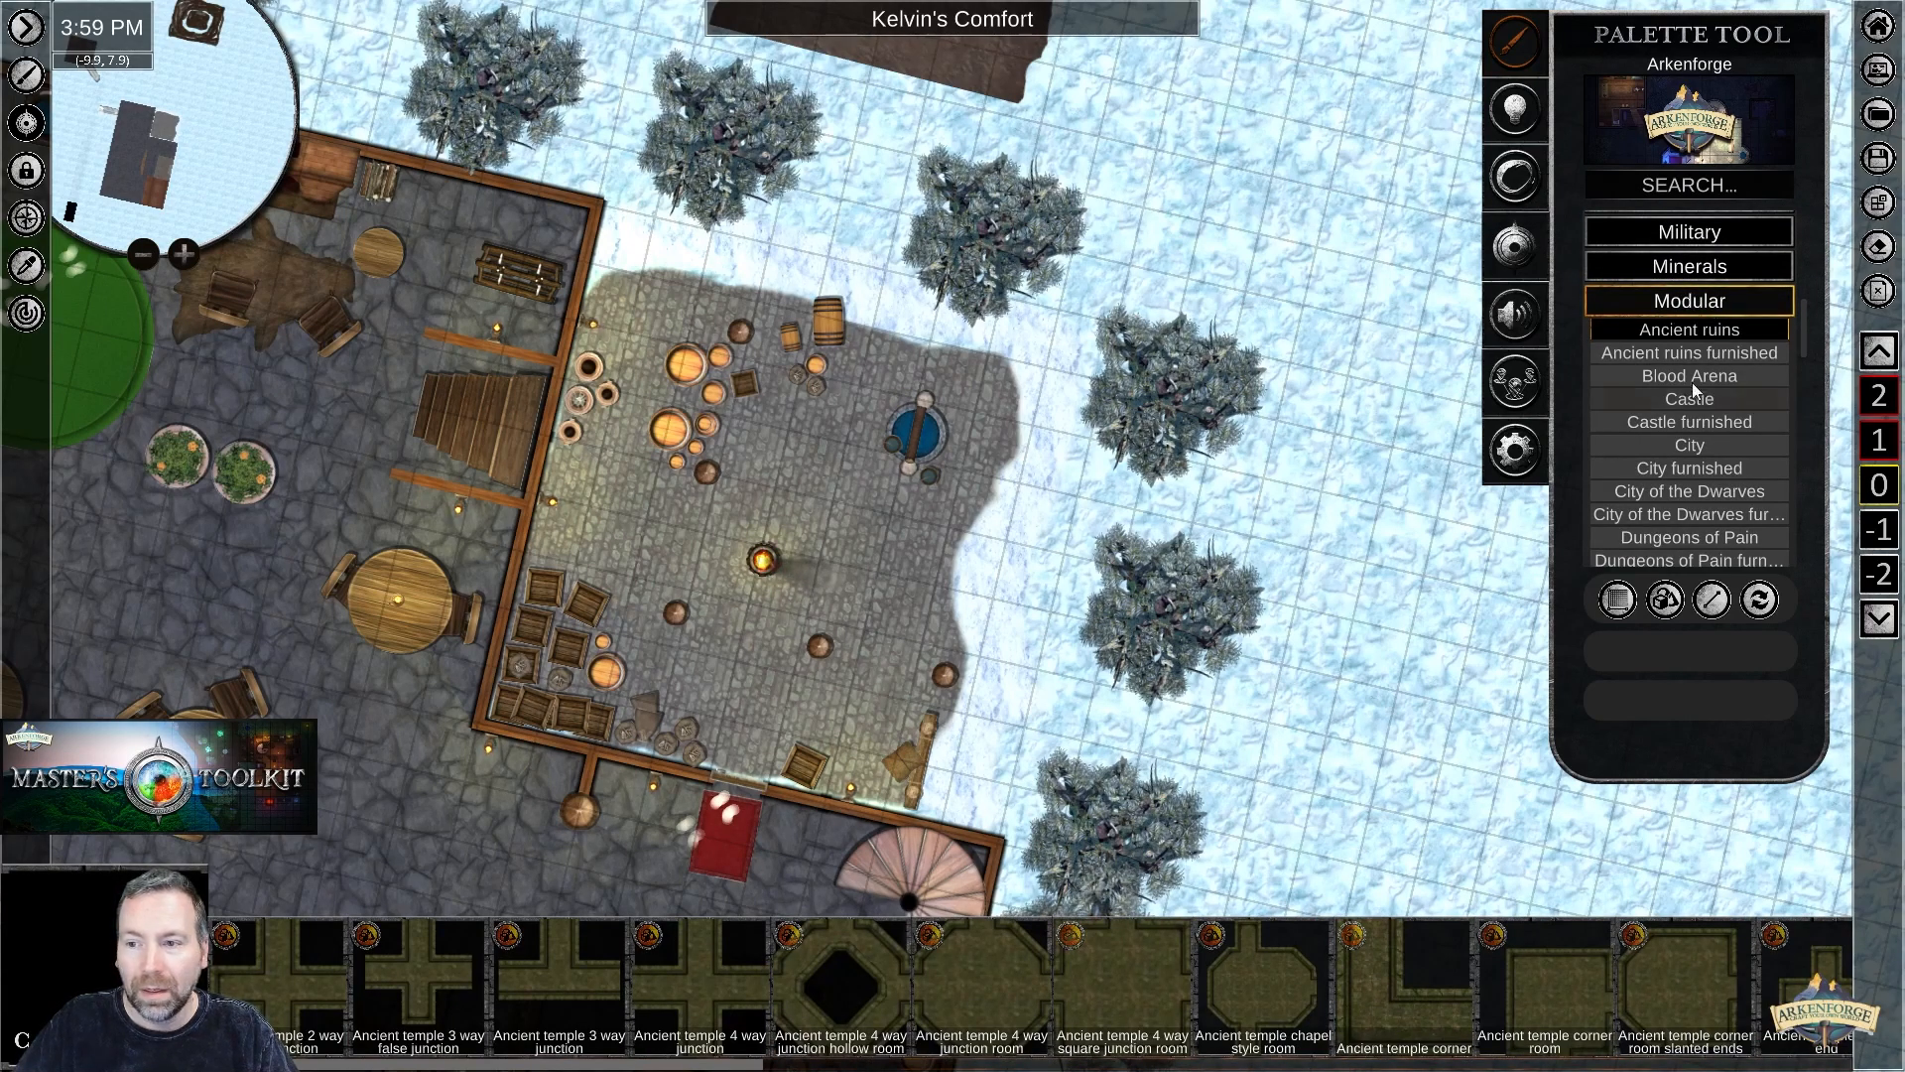
{"action": "scroll", "coordinate": [1690, 402], "scroll_direction": "down", "scroll_amount": 5}
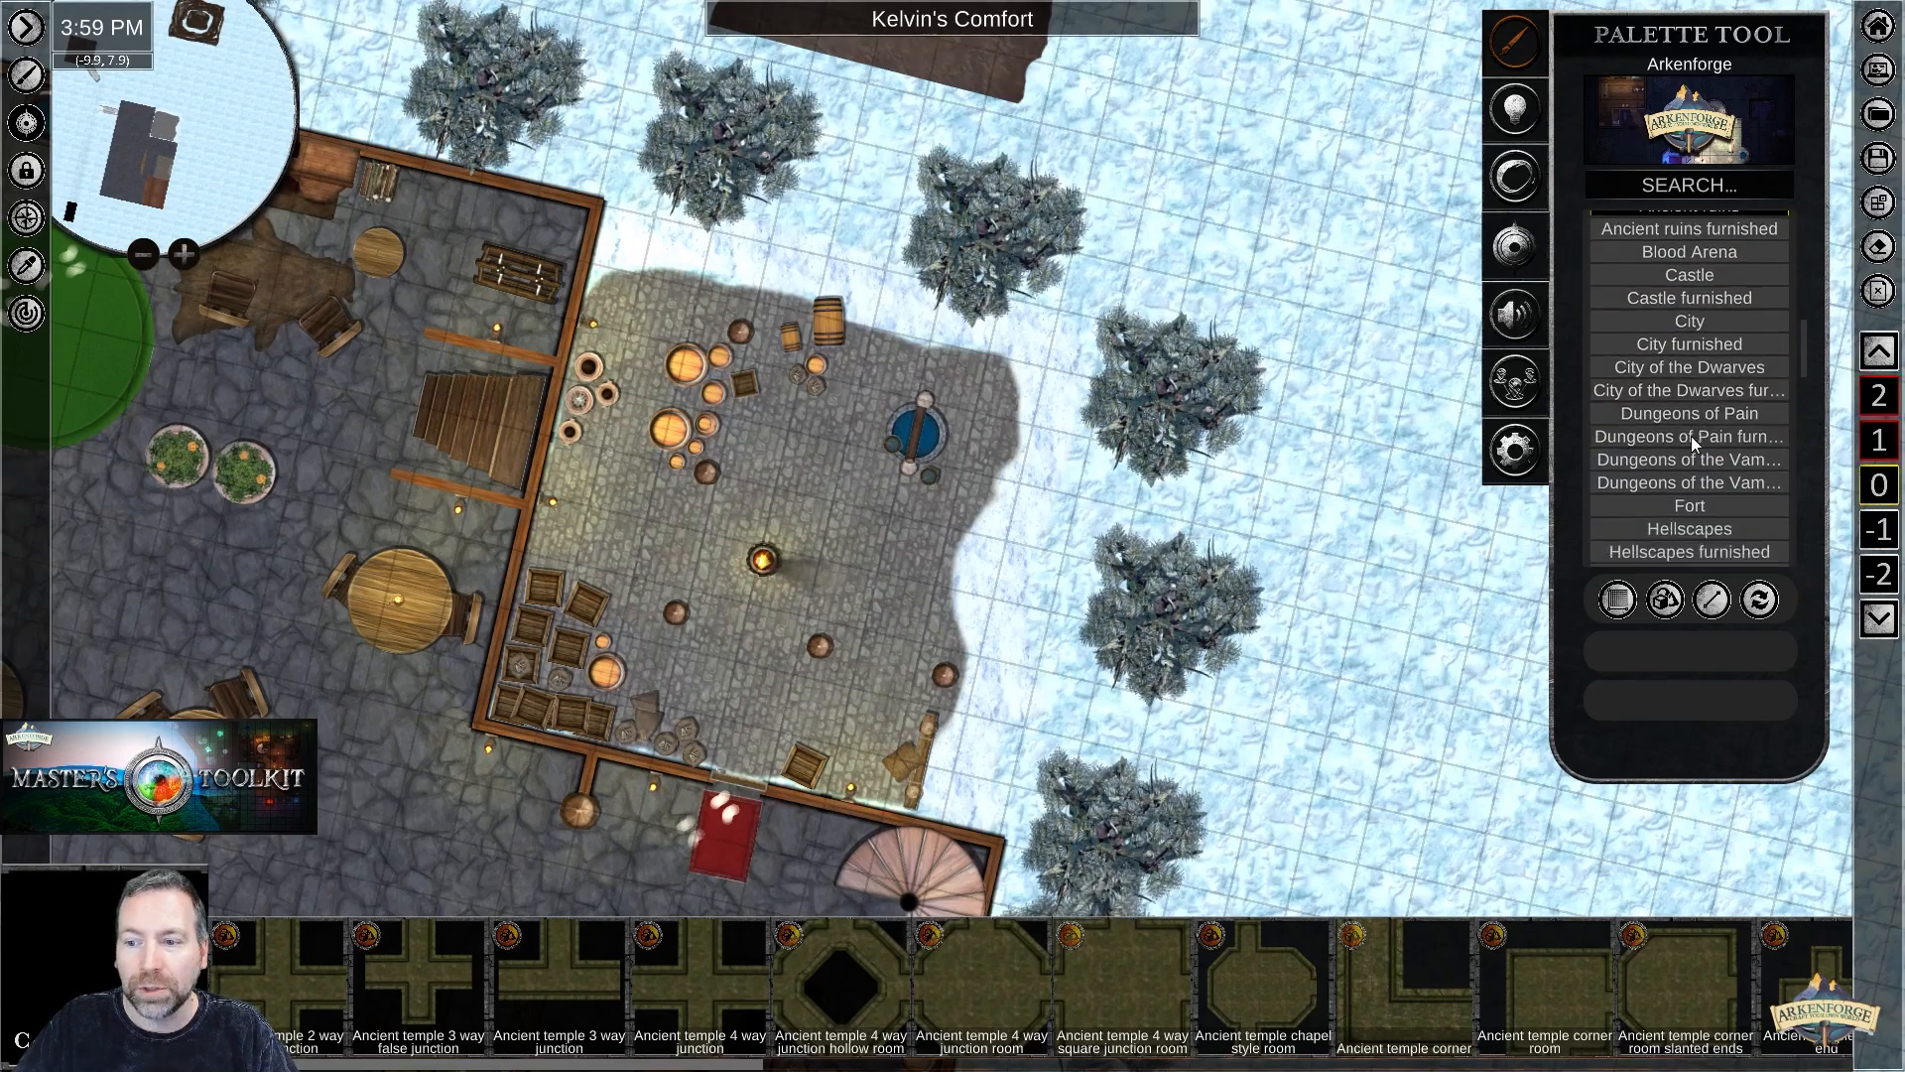
{"action": "scroll", "coordinate": [1694, 431], "scroll_direction": "down", "scroll_amount": 1}
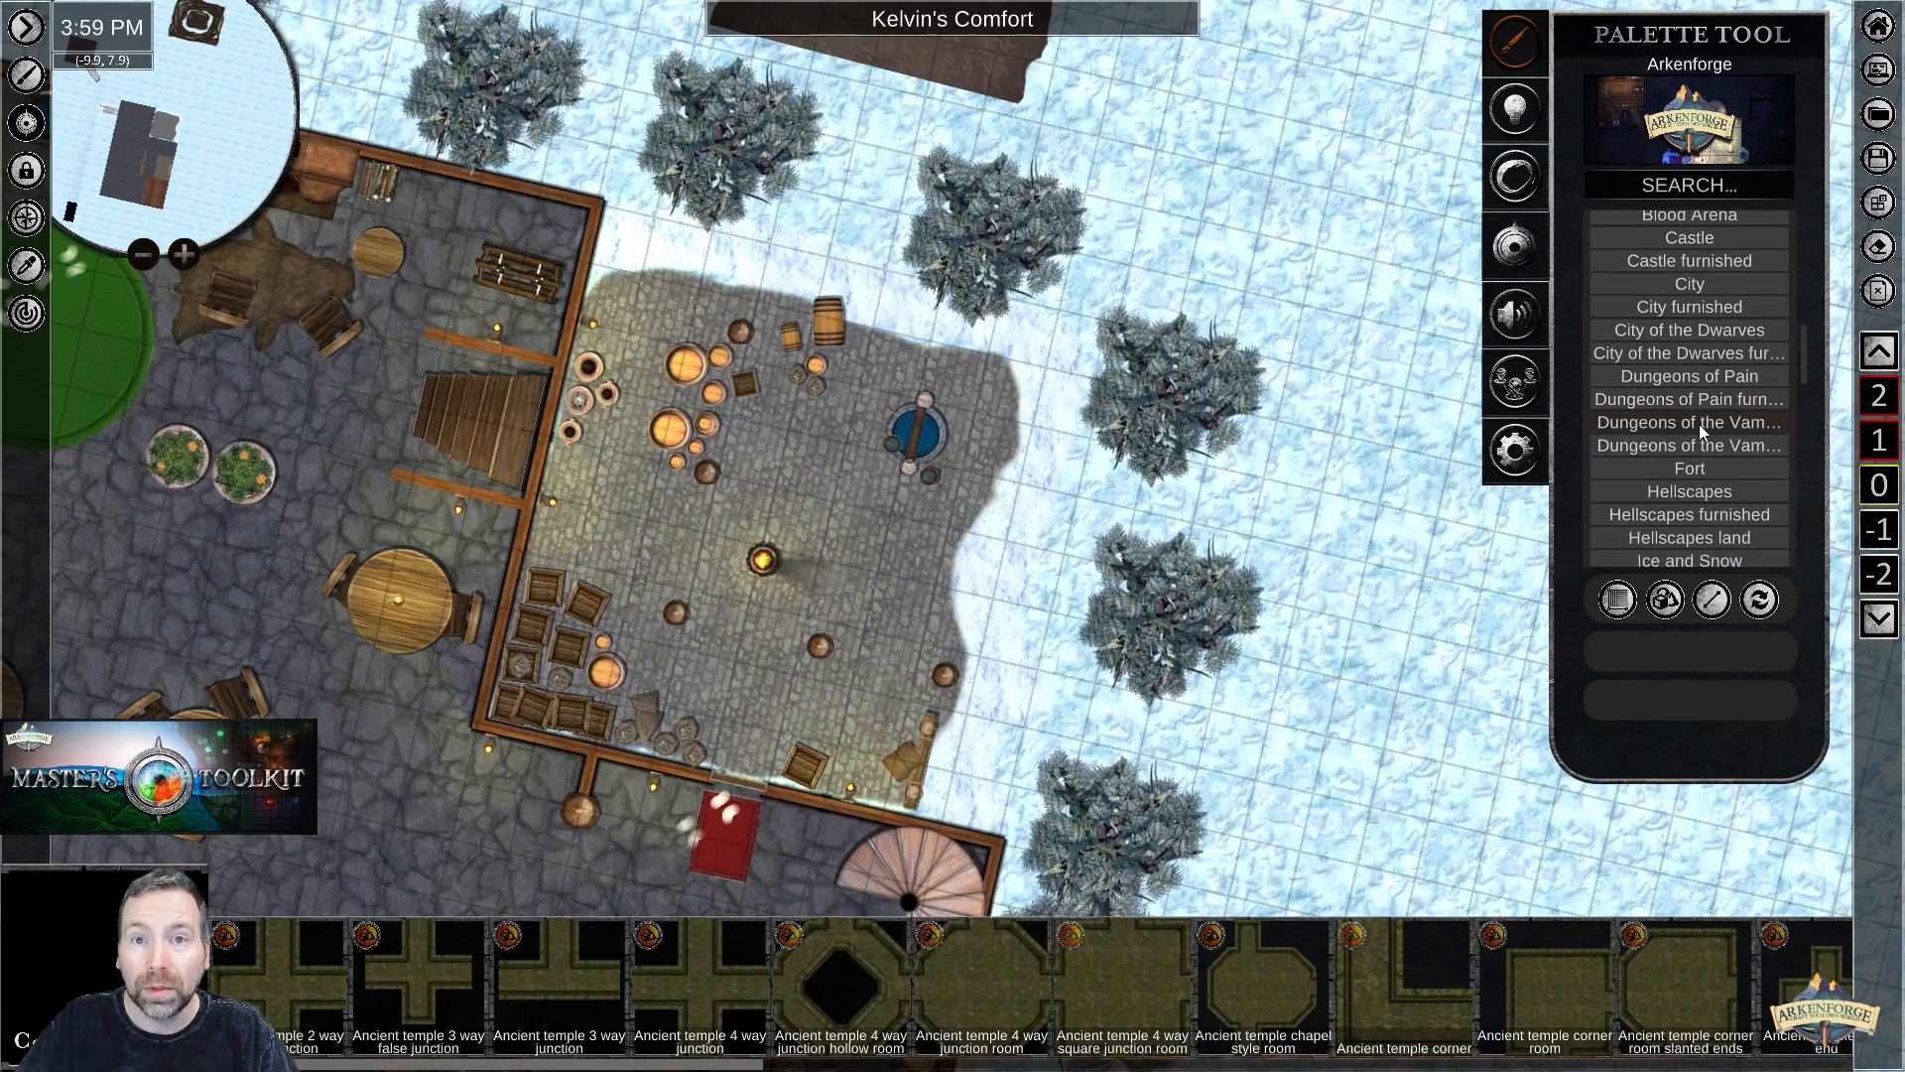
{"action": "left_click_drag", "start_coordinate": [1699, 425], "coordinate": [1697, 376]}
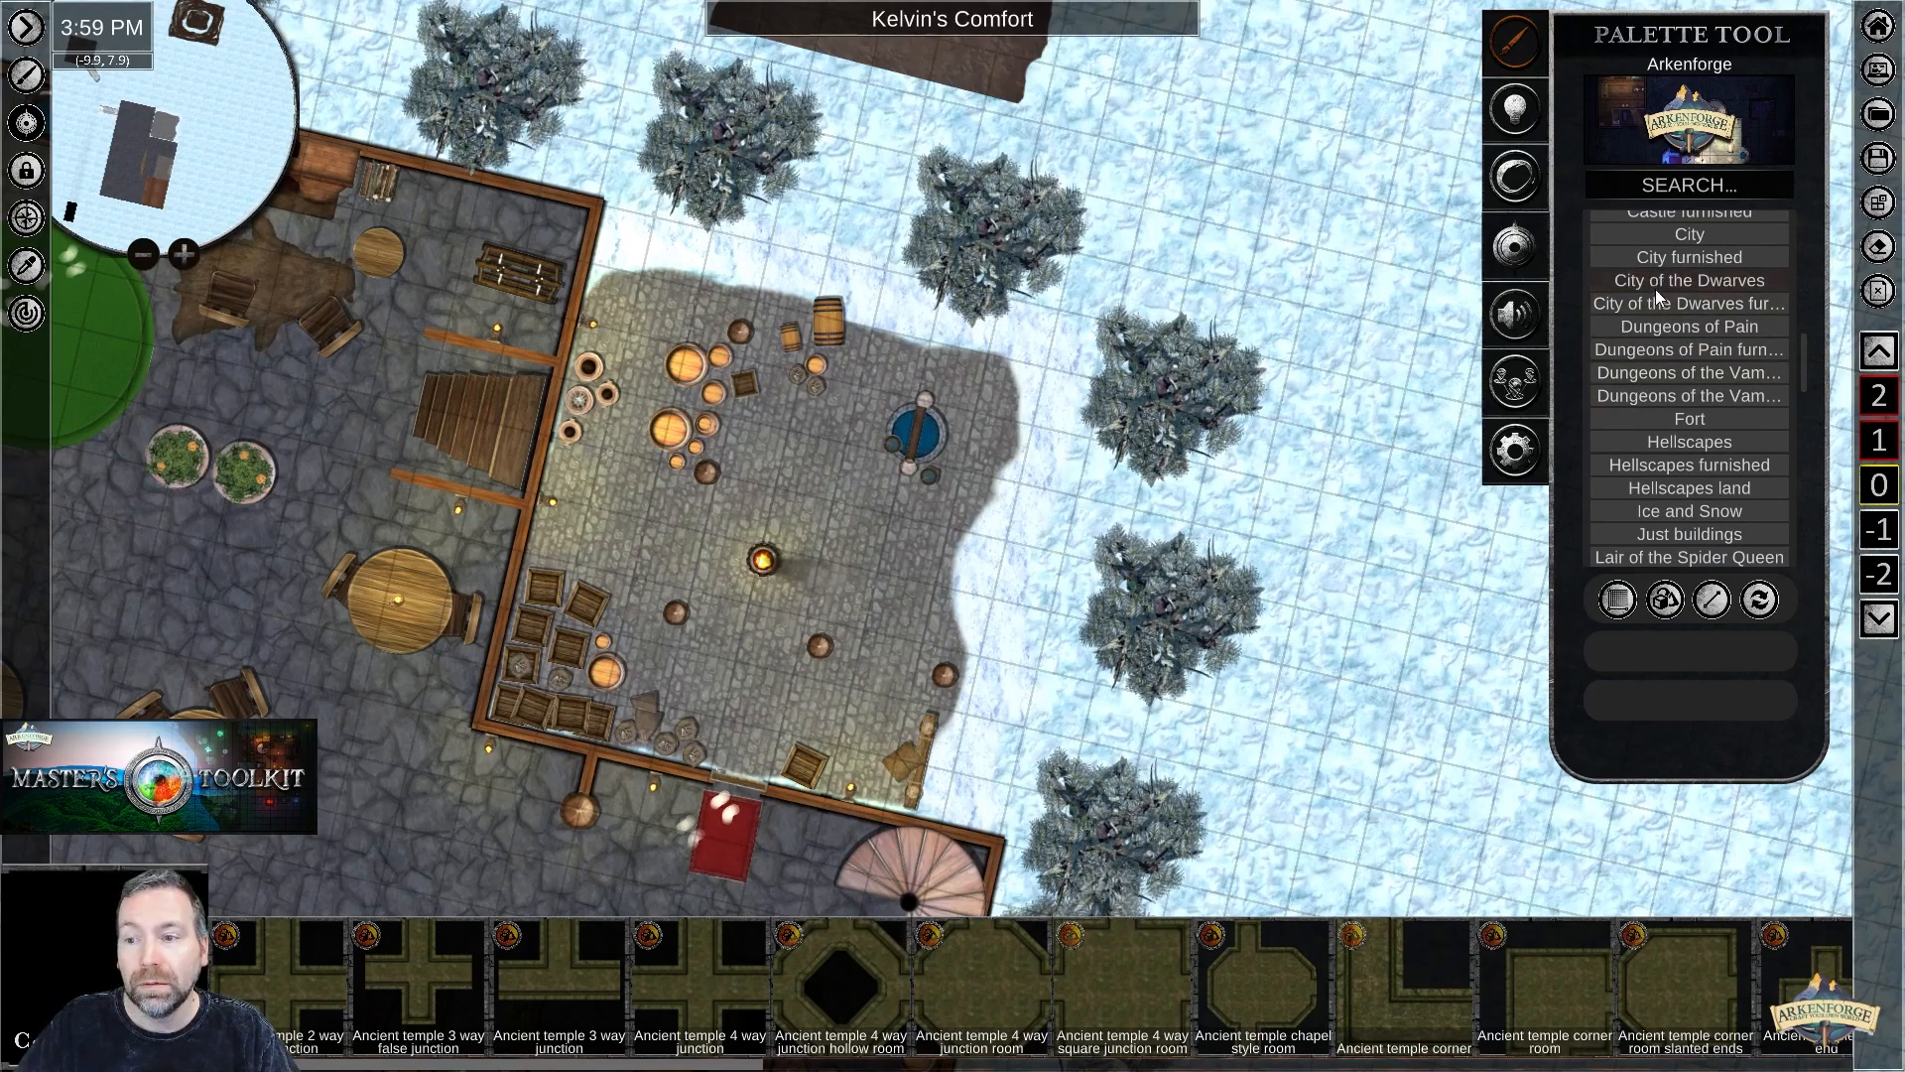
{"action": "scroll", "coordinate": [1657, 298], "scroll_direction": "down", "scroll_amount": 1}
{"action": "scroll", "coordinate": [1710, 483], "scroll_direction": "down", "scroll_amount": 7}
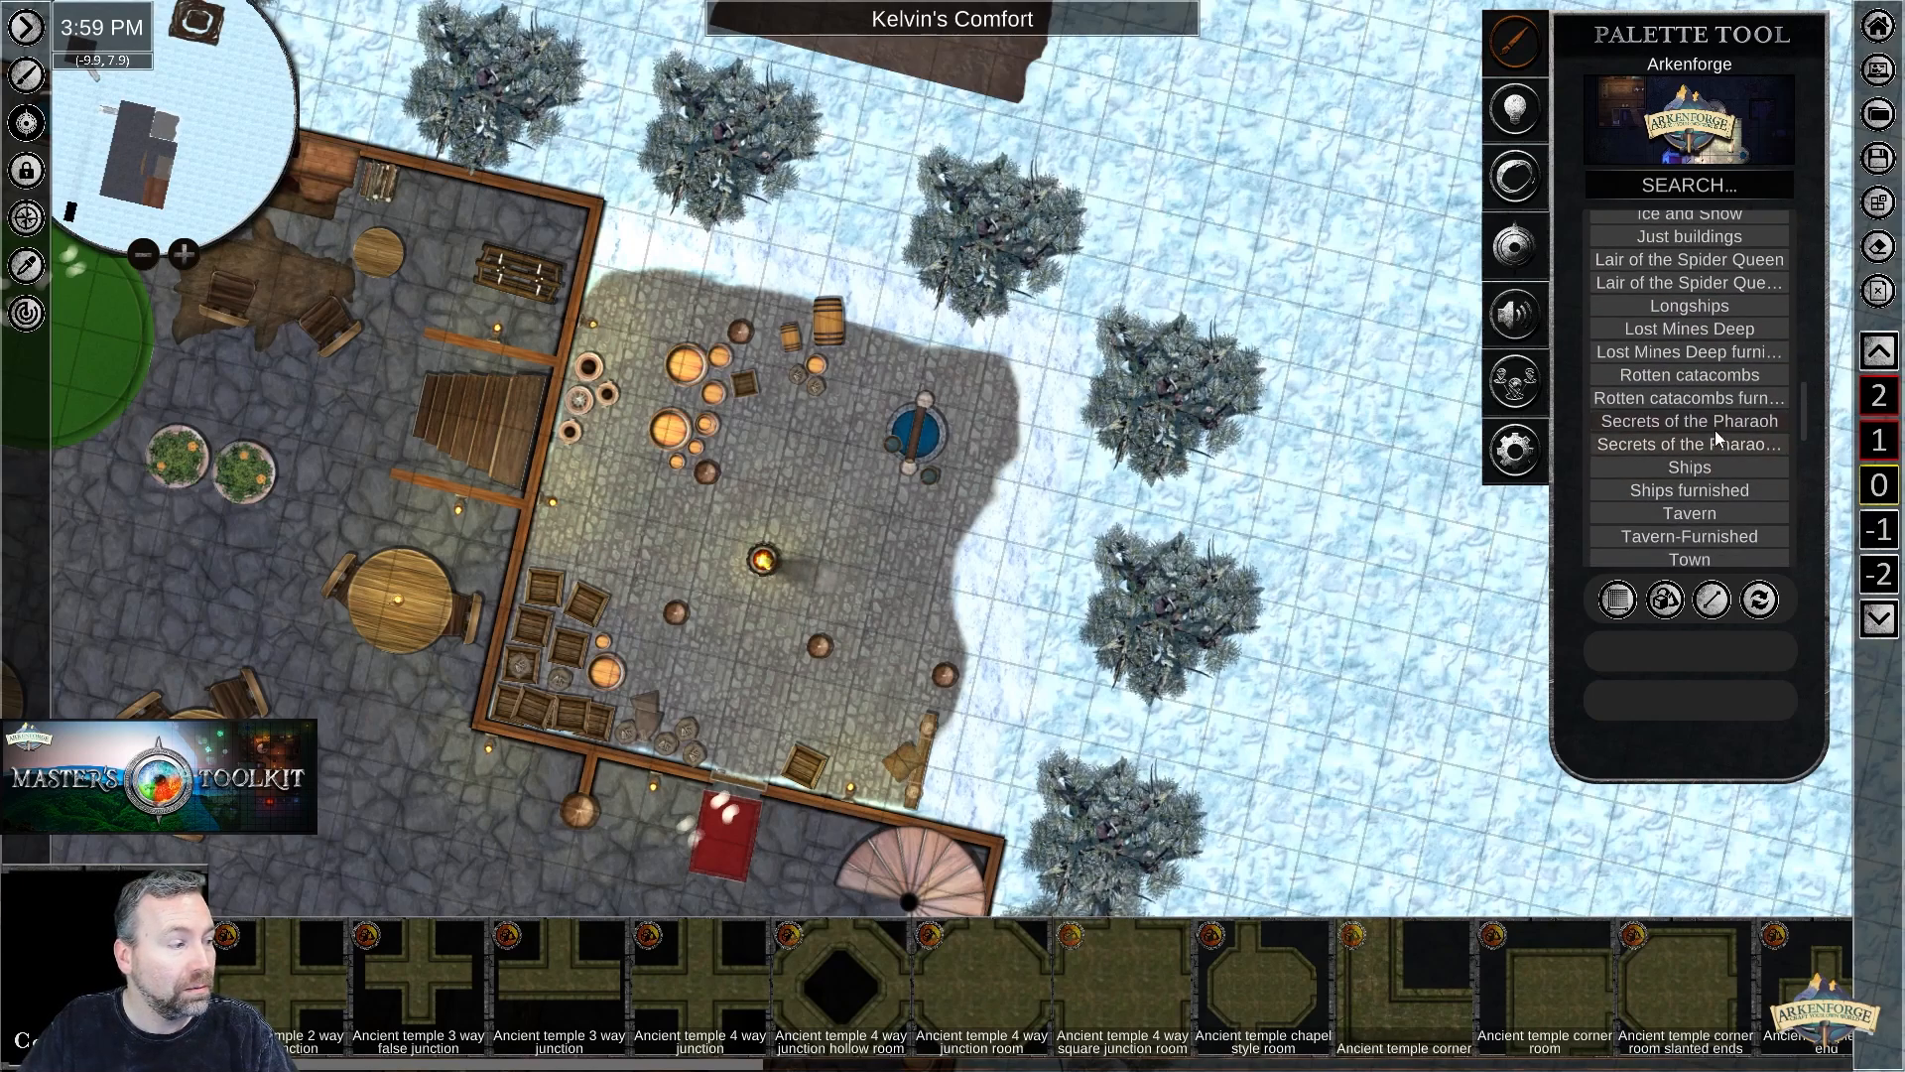
{"action": "scroll", "coordinate": [1704, 417], "scroll_direction": "down", "scroll_amount": 5}
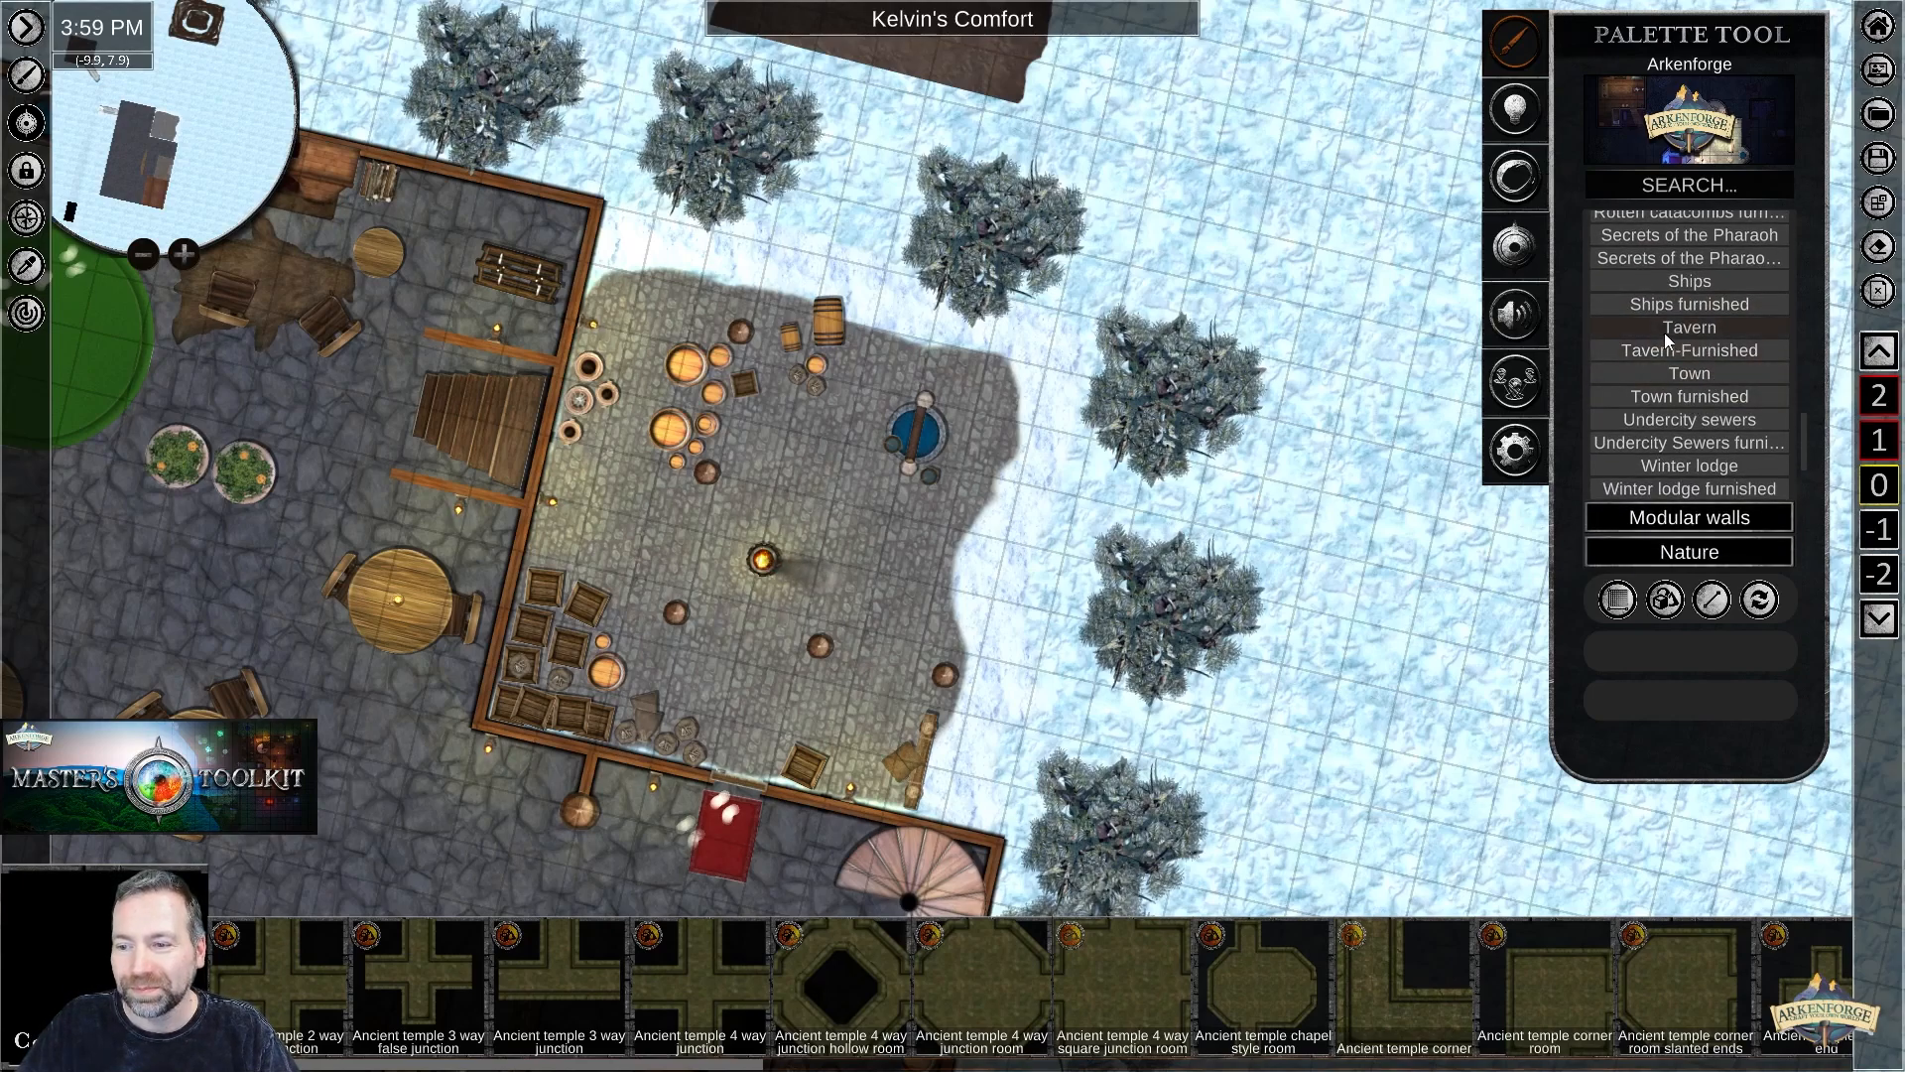
Place the furnished town chapel from the Town furnished set on empty ground well away from the tavern.
{"action": "left_click", "coordinate": [1698, 395]}
{"action": "scroll", "coordinate": [1198, 480], "scroll_direction": "down", "scroll_amount": 4}
{"action": "middle_click_drag", "start_coordinate": [1251, 527], "coordinate": [663, 342]}
{"action": "middle_click_drag", "start_coordinate": [1298, 550], "coordinate": [843, 345]}
{"action": "middle_click_drag", "start_coordinate": [1105, 460], "coordinate": [466, 382]}
{"action": "middle_click_drag", "start_coordinate": [1389, 464], "coordinate": [943, 349]}
{"action": "middle_click_drag", "start_coordinate": [1102, 412], "coordinate": [848, 349]}
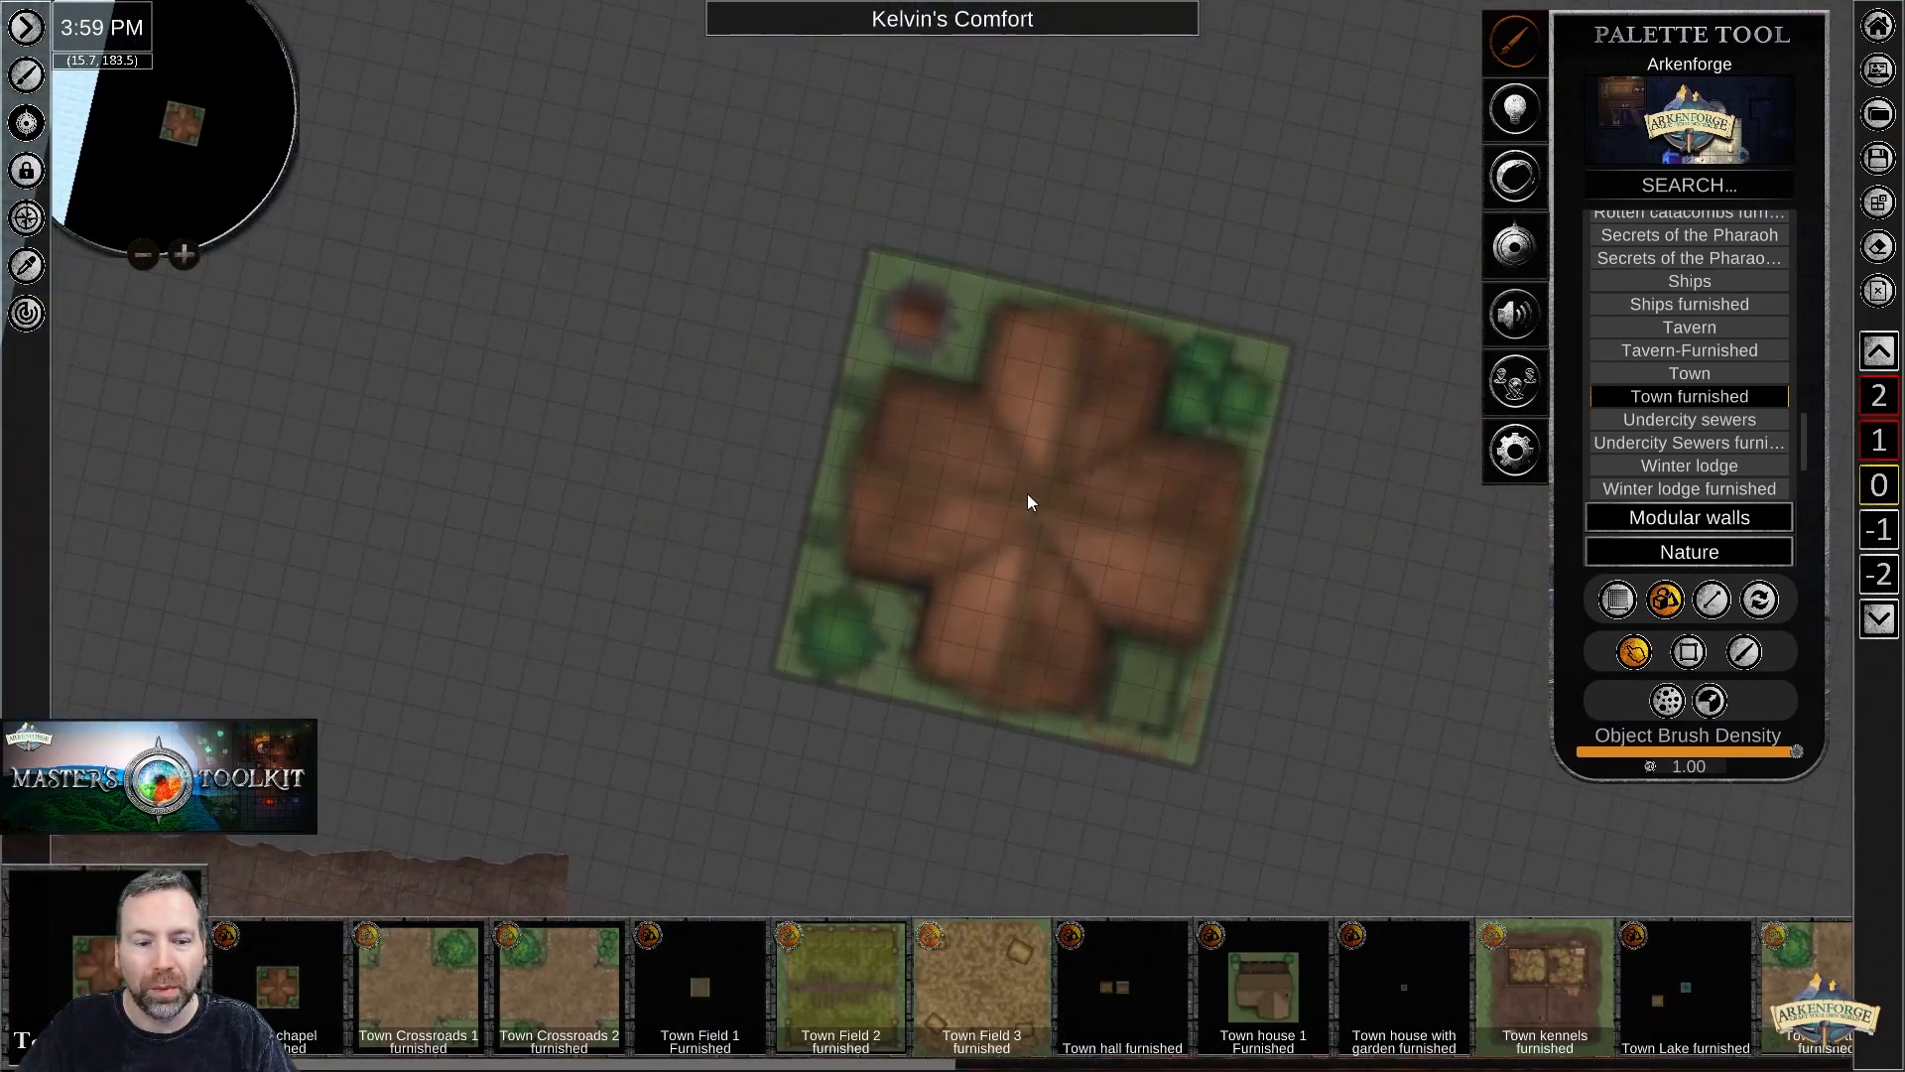
{"action": "left_click", "coordinate": [940, 347]}
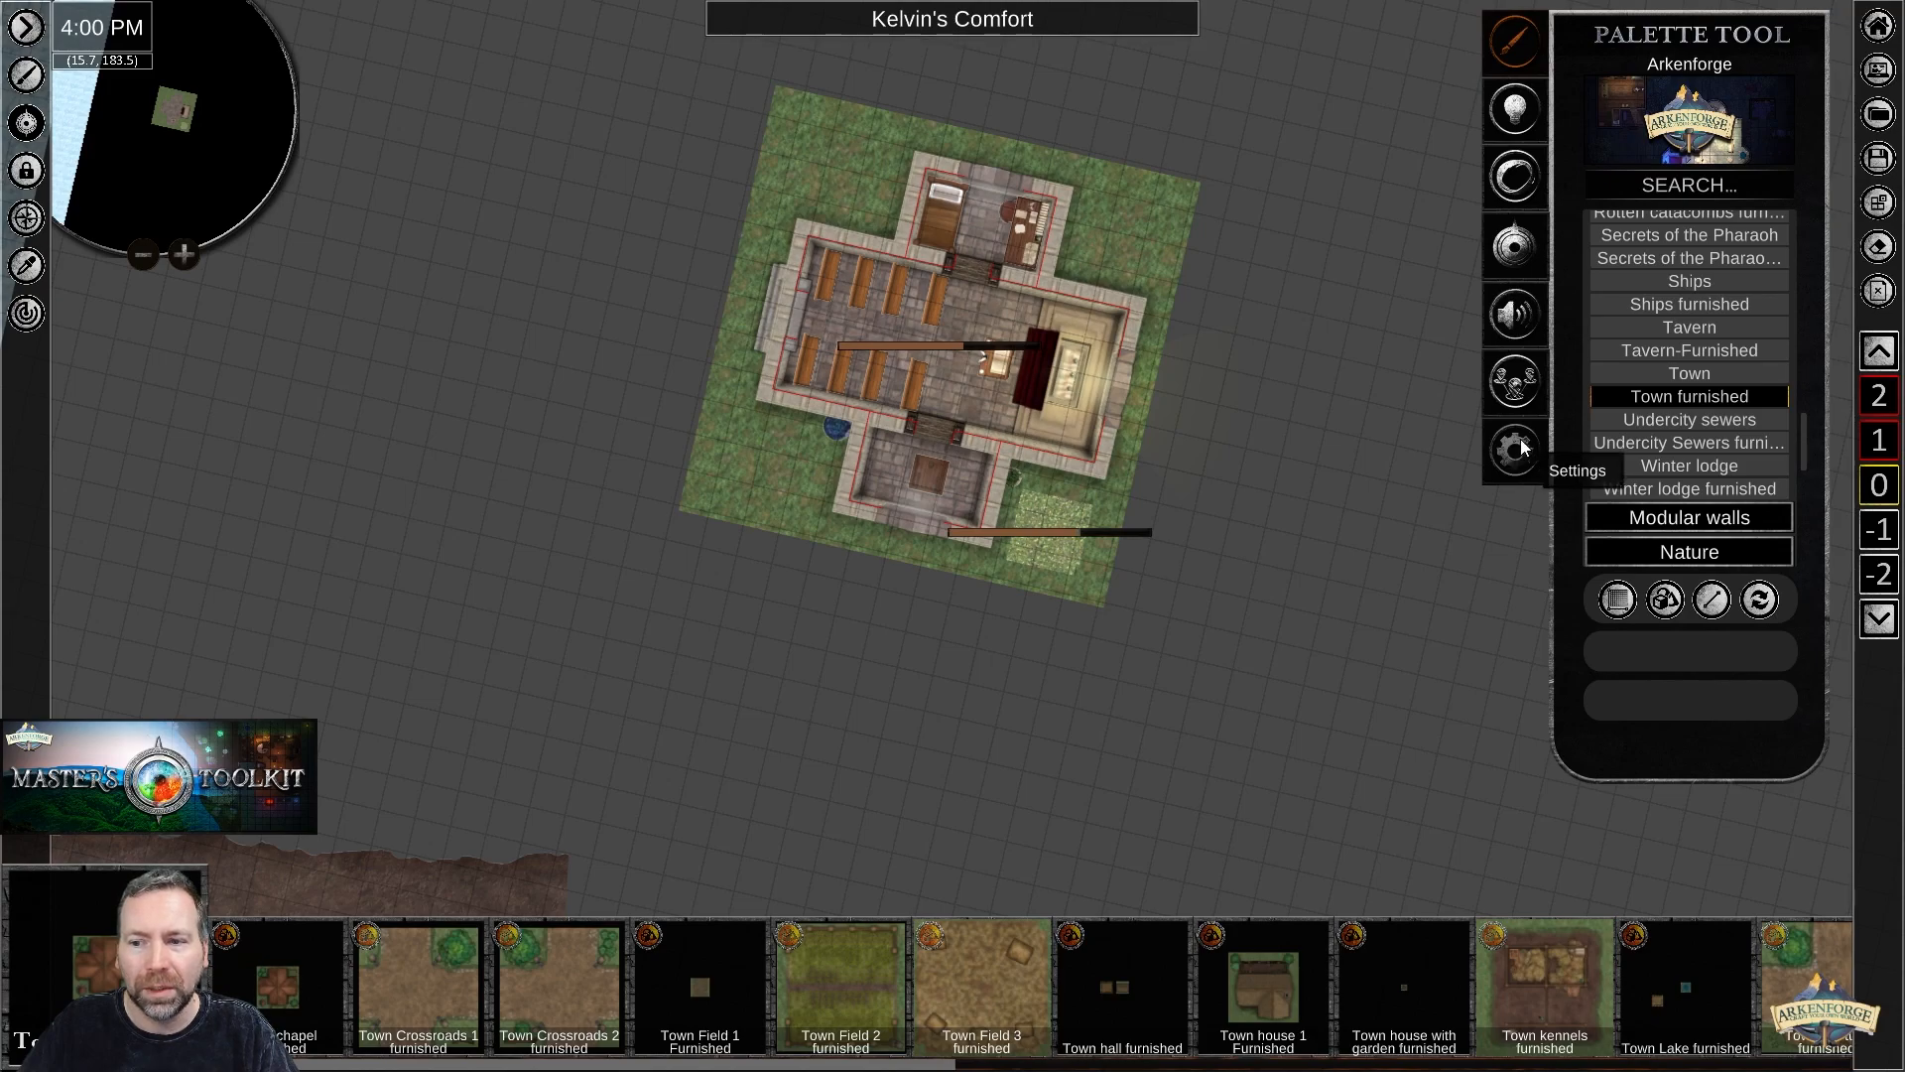
Select the whole placed chapel and rotate it so the altar end points toward the upper left of the map.
{"action": "left_click", "coordinate": [1522, 442]}
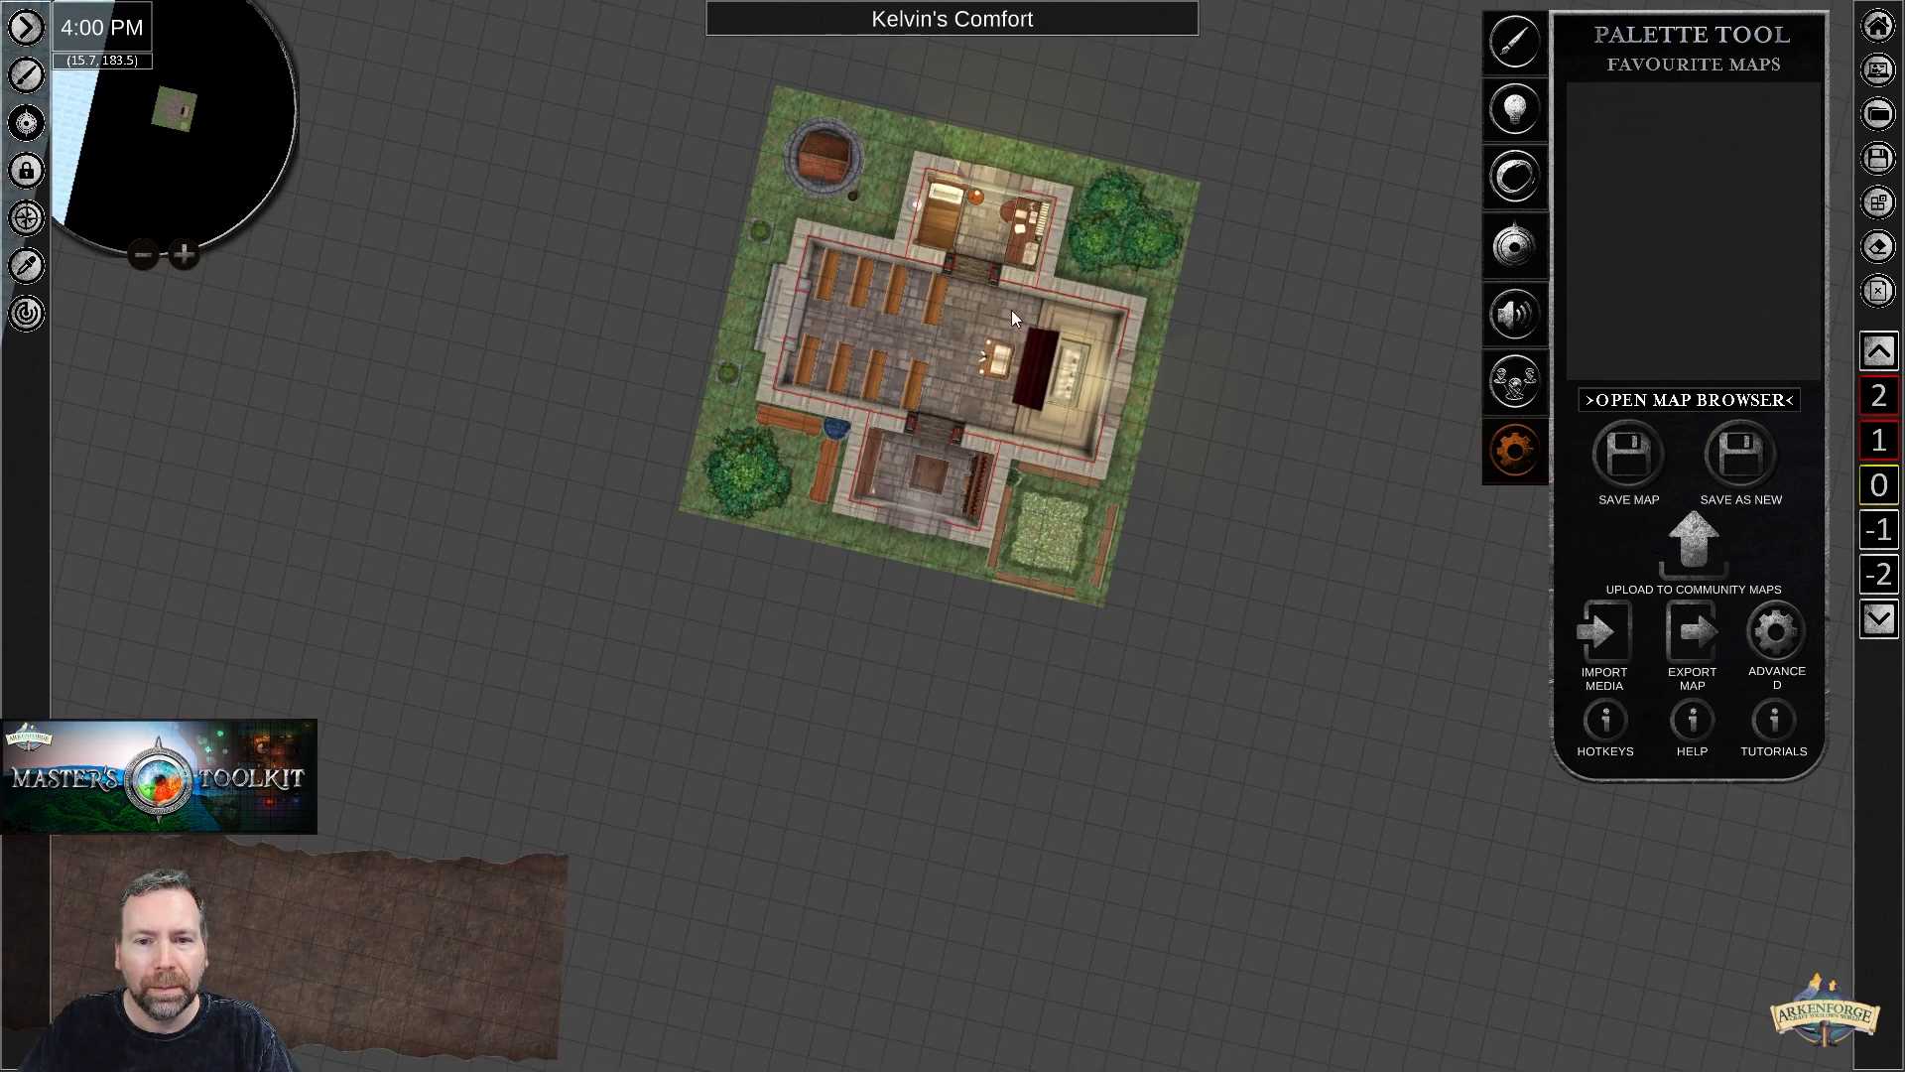
{"action": "scroll", "coordinate": [1010, 311], "scroll_direction": "up", "scroll_amount": 5}
{"action": "scroll", "coordinate": [967, 349], "scroll_direction": "down", "scroll_amount": 5}
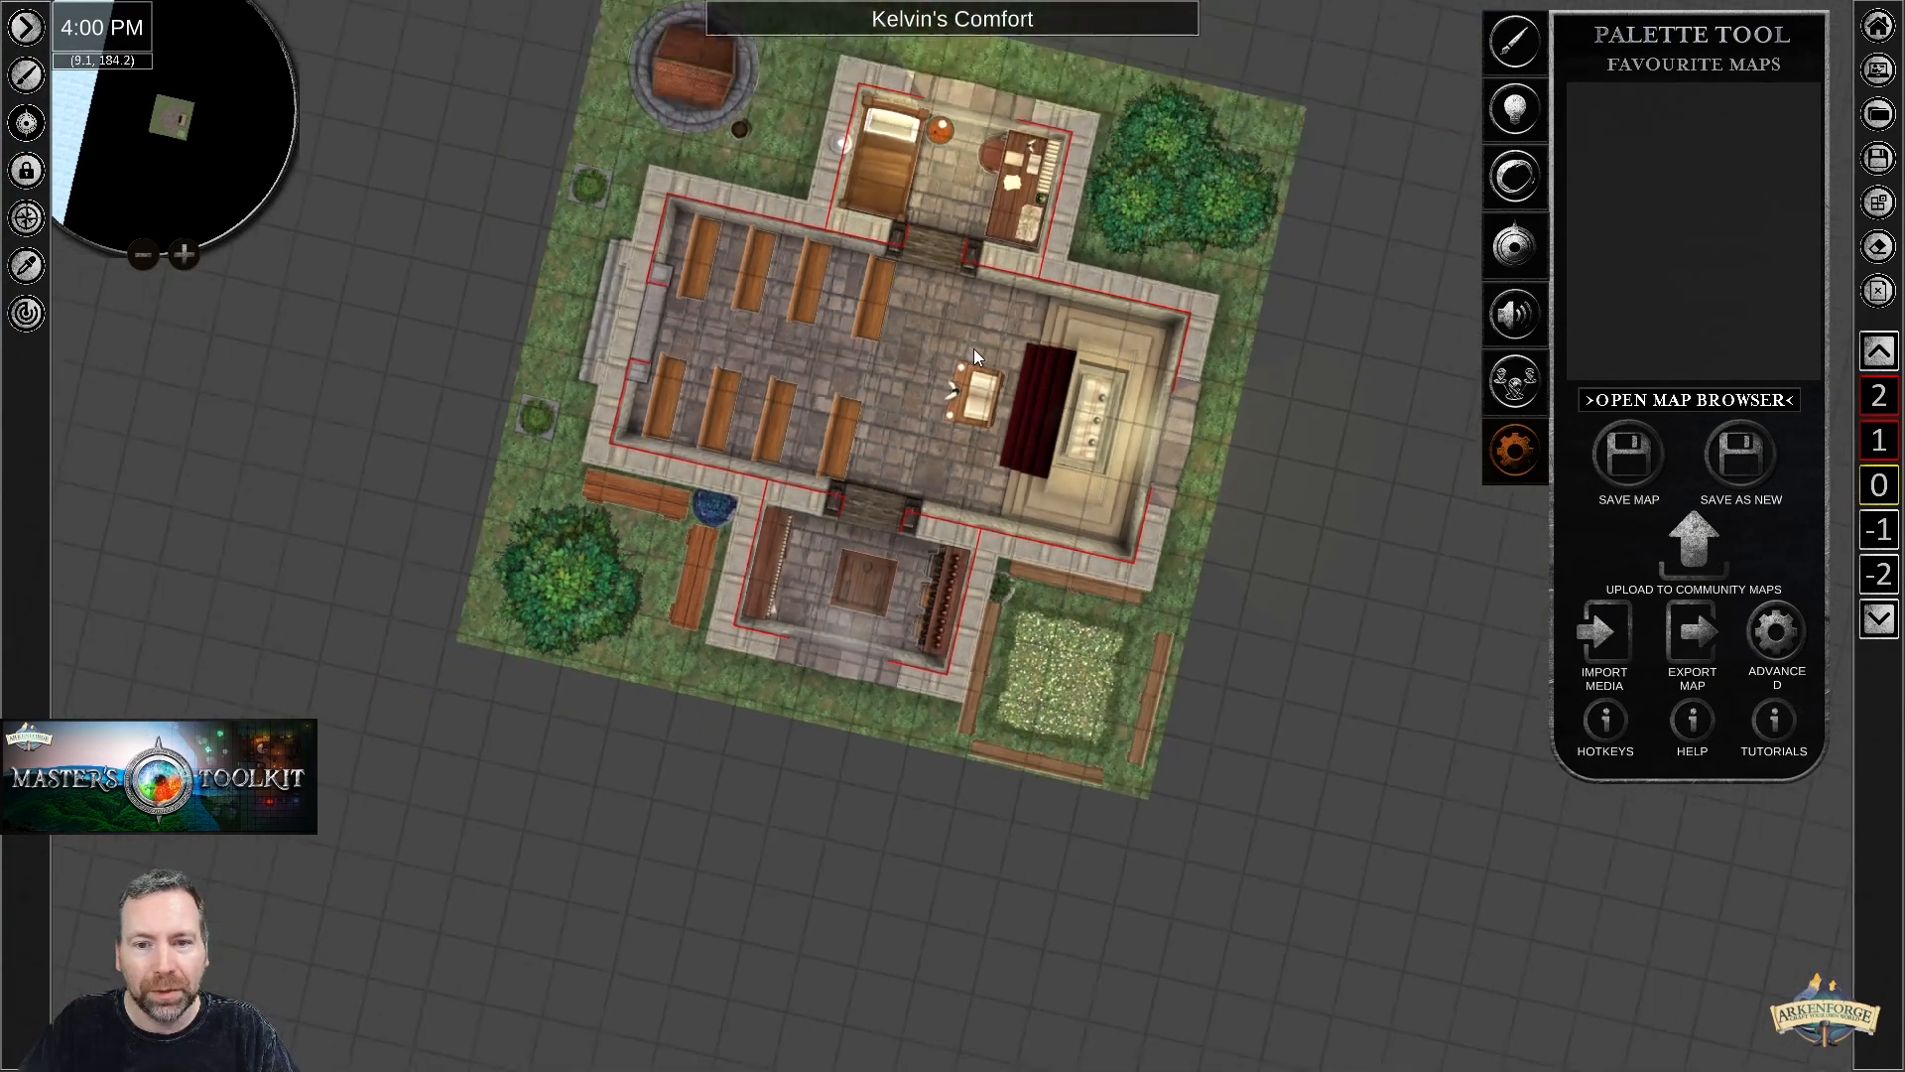
{"action": "right_click_drag", "start_coordinate": [1301, 333], "coordinate": [1152, 312]}
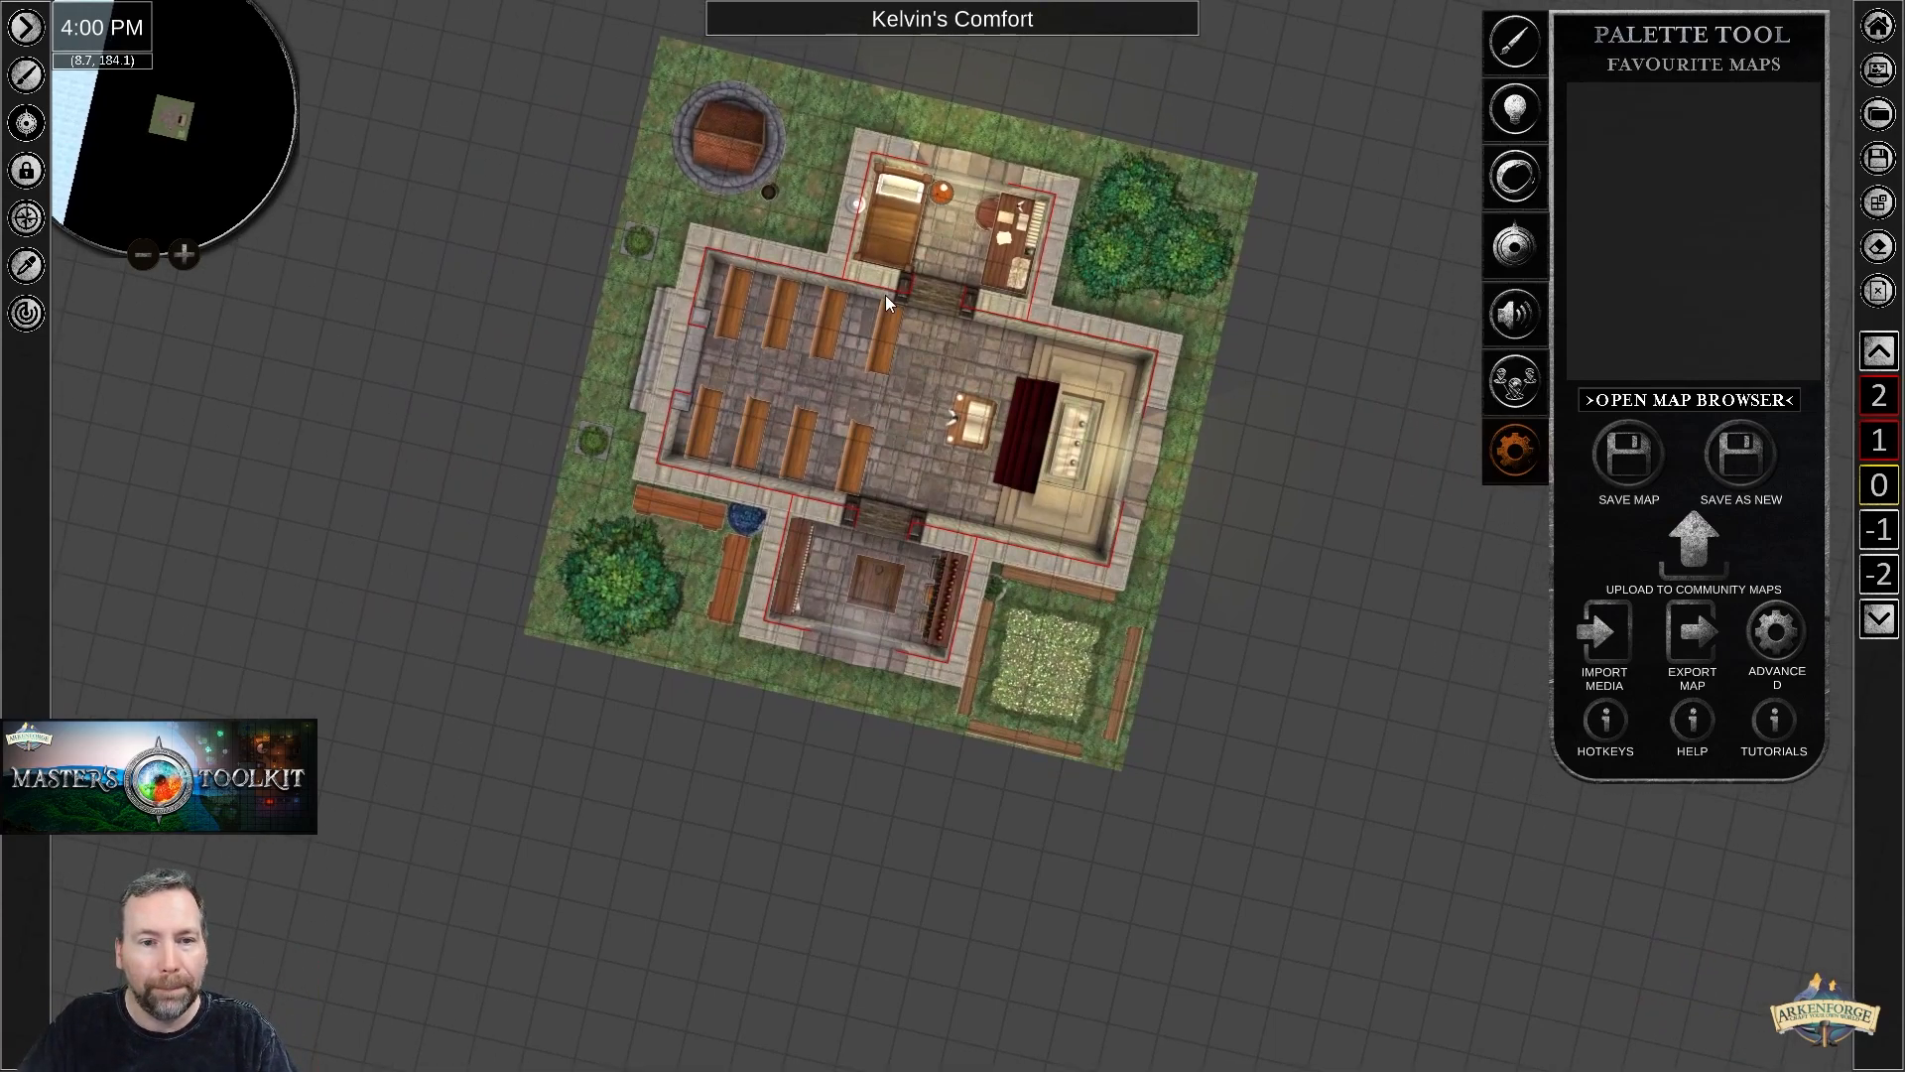
{"action": "left_click_drag", "start_coordinate": [497, 170], "coordinate": [1264, 640]}
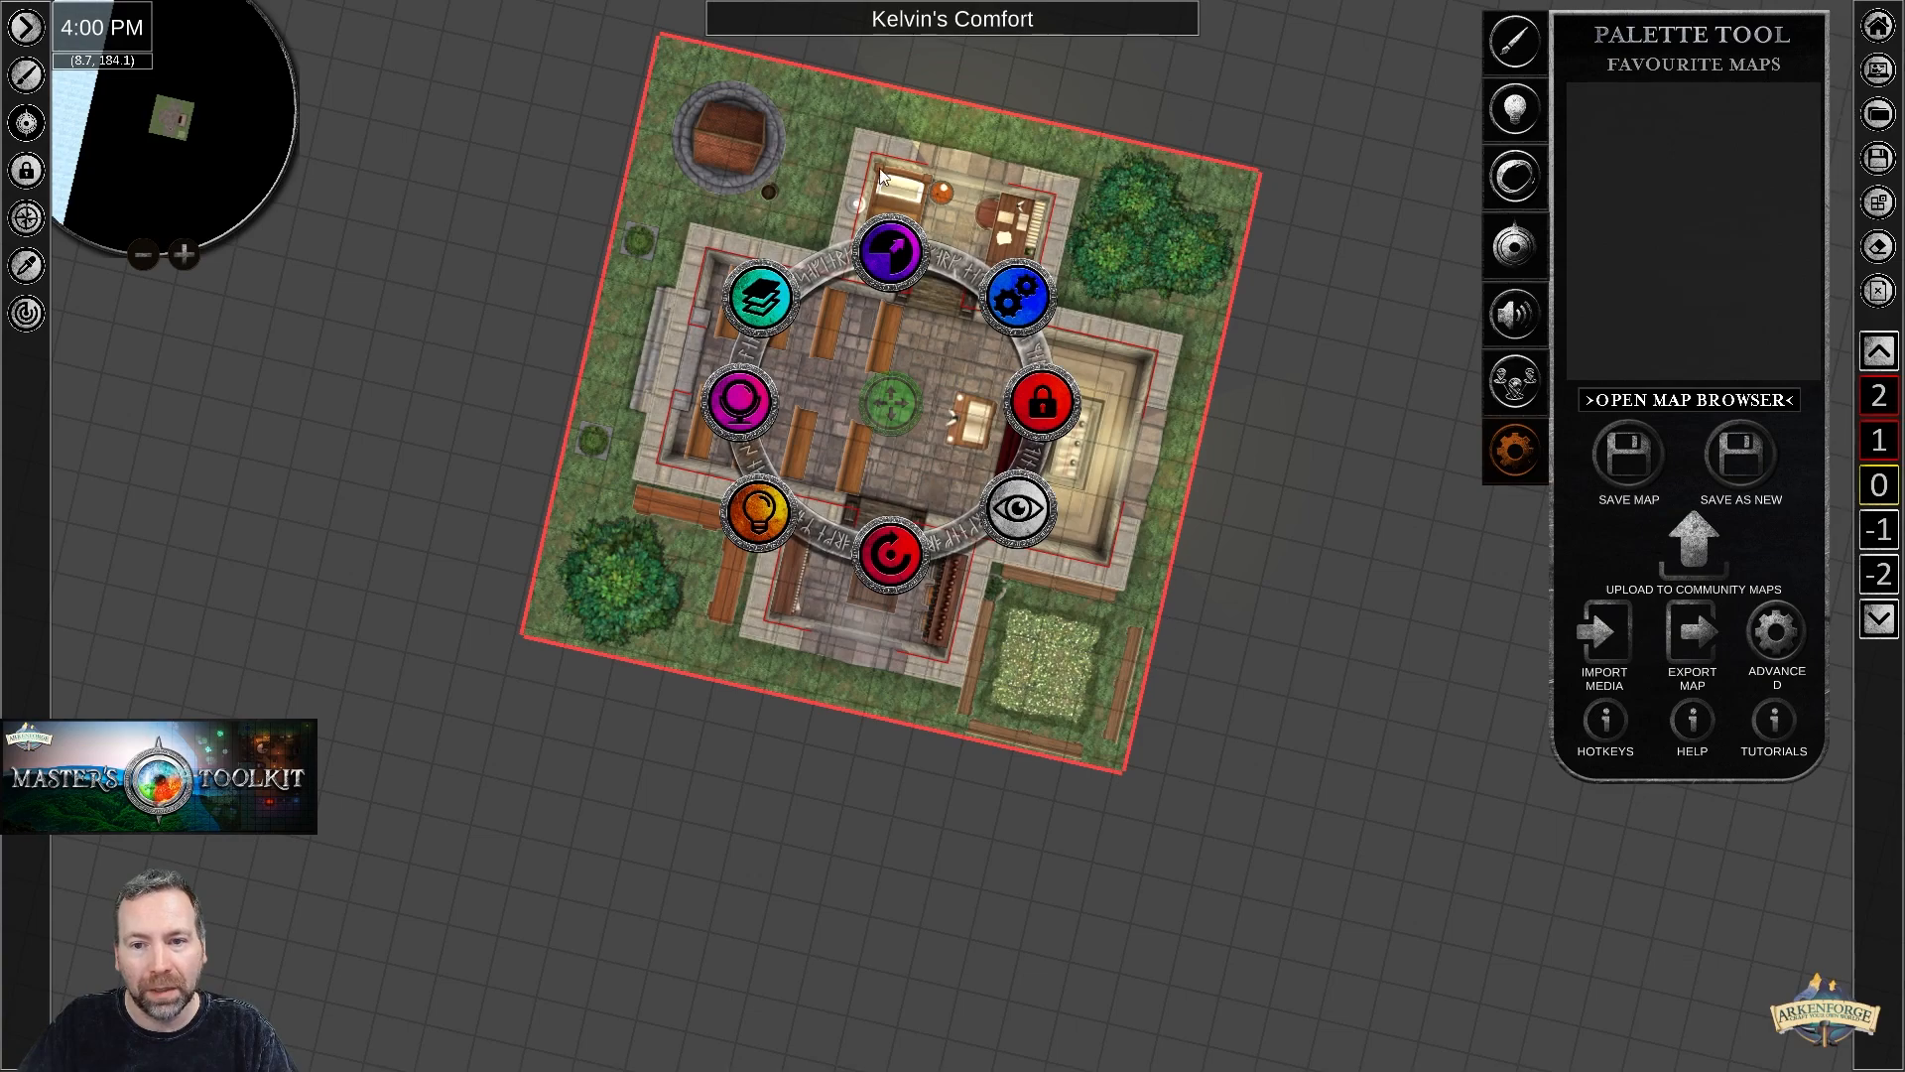
{"action": "left_click_drag", "start_coordinate": [891, 561], "coordinate": [998, 266]}
{"action": "left_click", "coordinate": [1265, 762]}
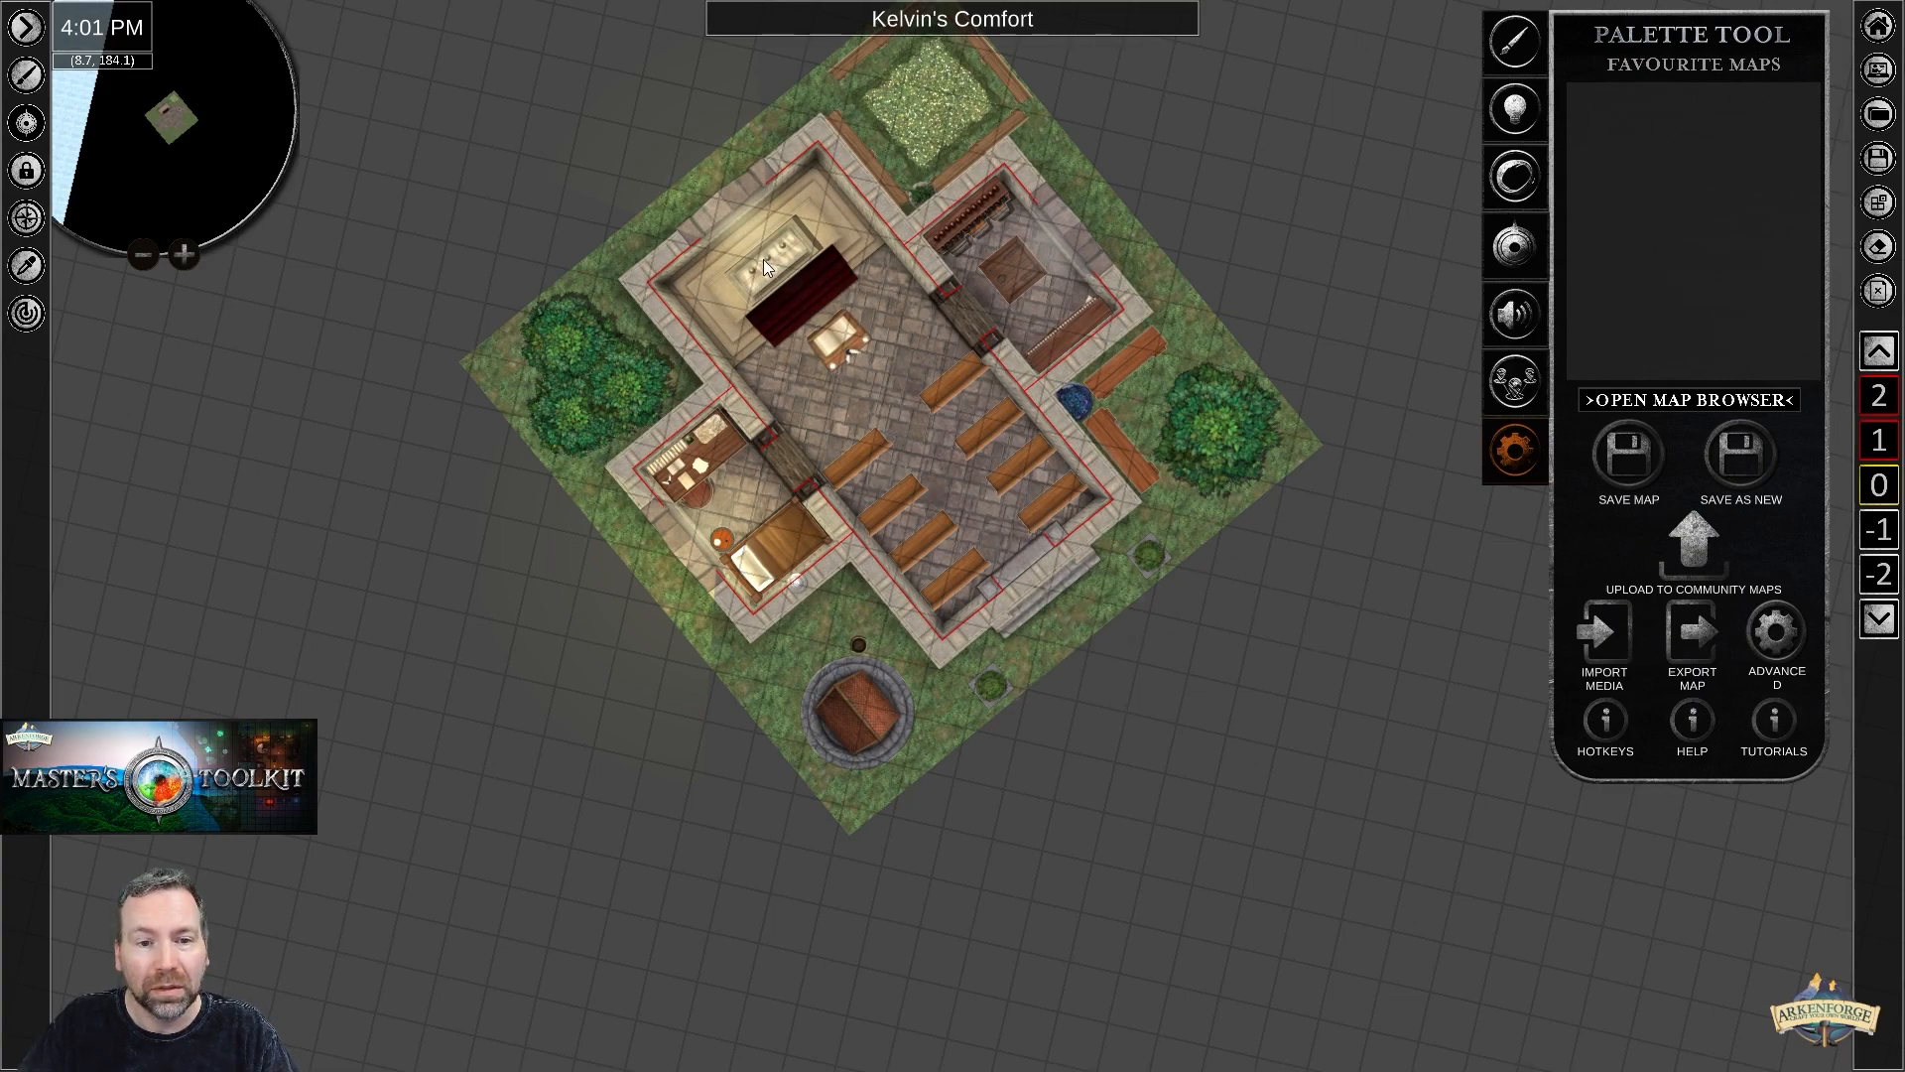
Ungroup the chapel into its separate objects.
{"action": "right_click", "coordinate": [1020, 258]}
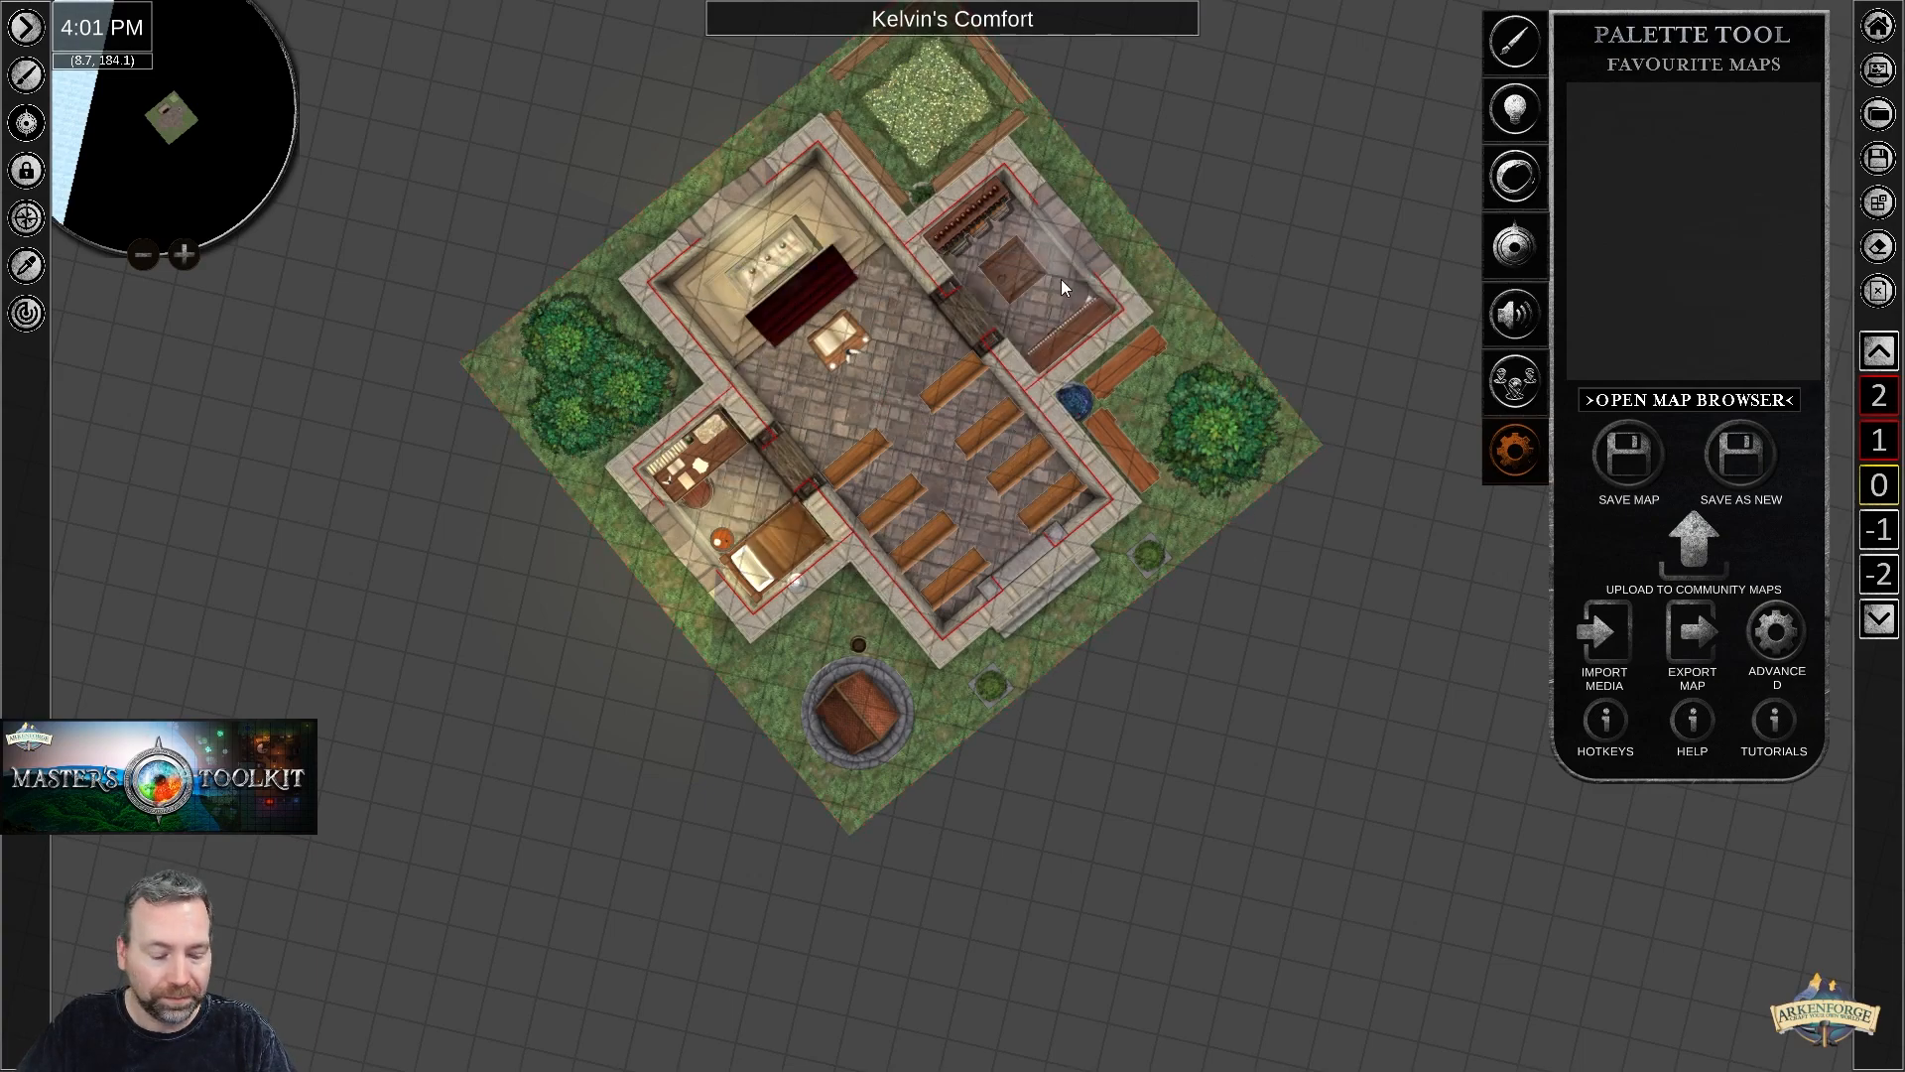
{"action": "right_click", "coordinate": [1016, 266]}
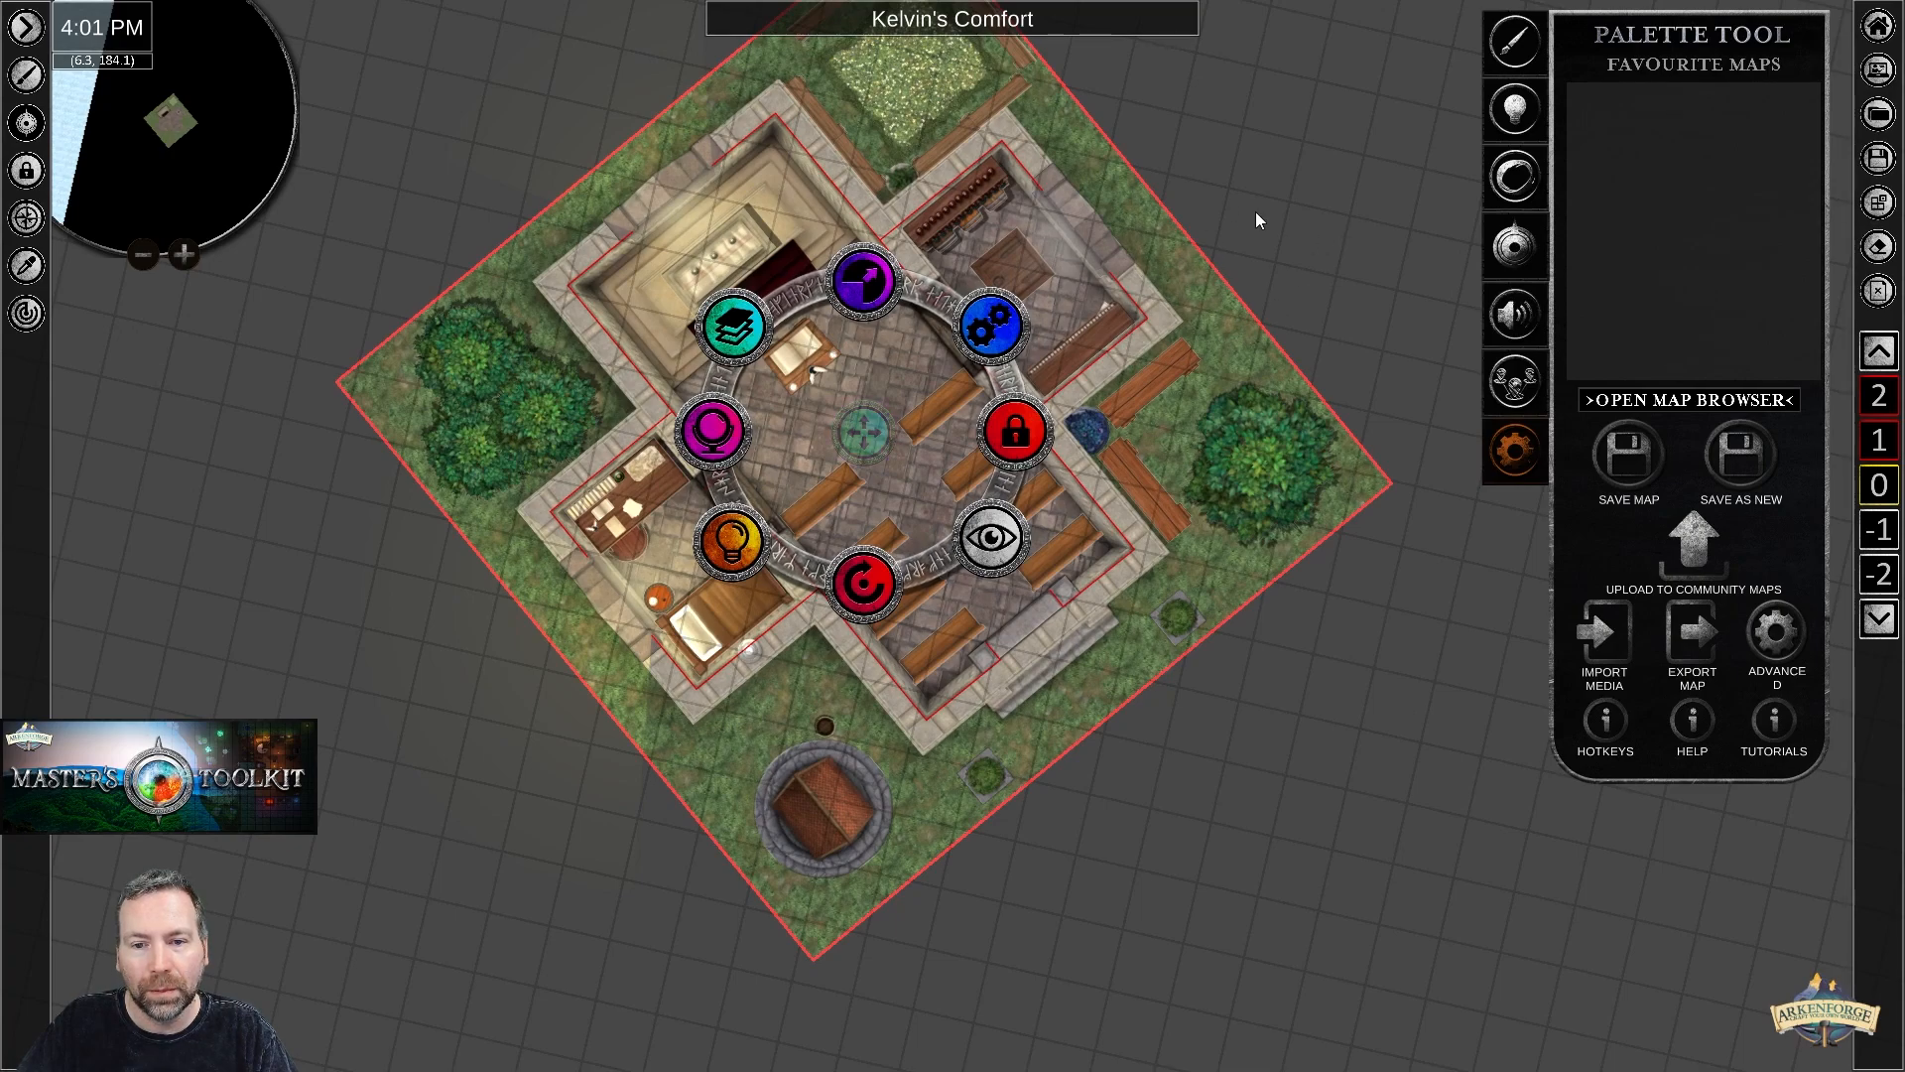
{"action": "left_click", "coordinate": [1256, 207]}
{"action": "right_click", "coordinate": [1010, 274]}
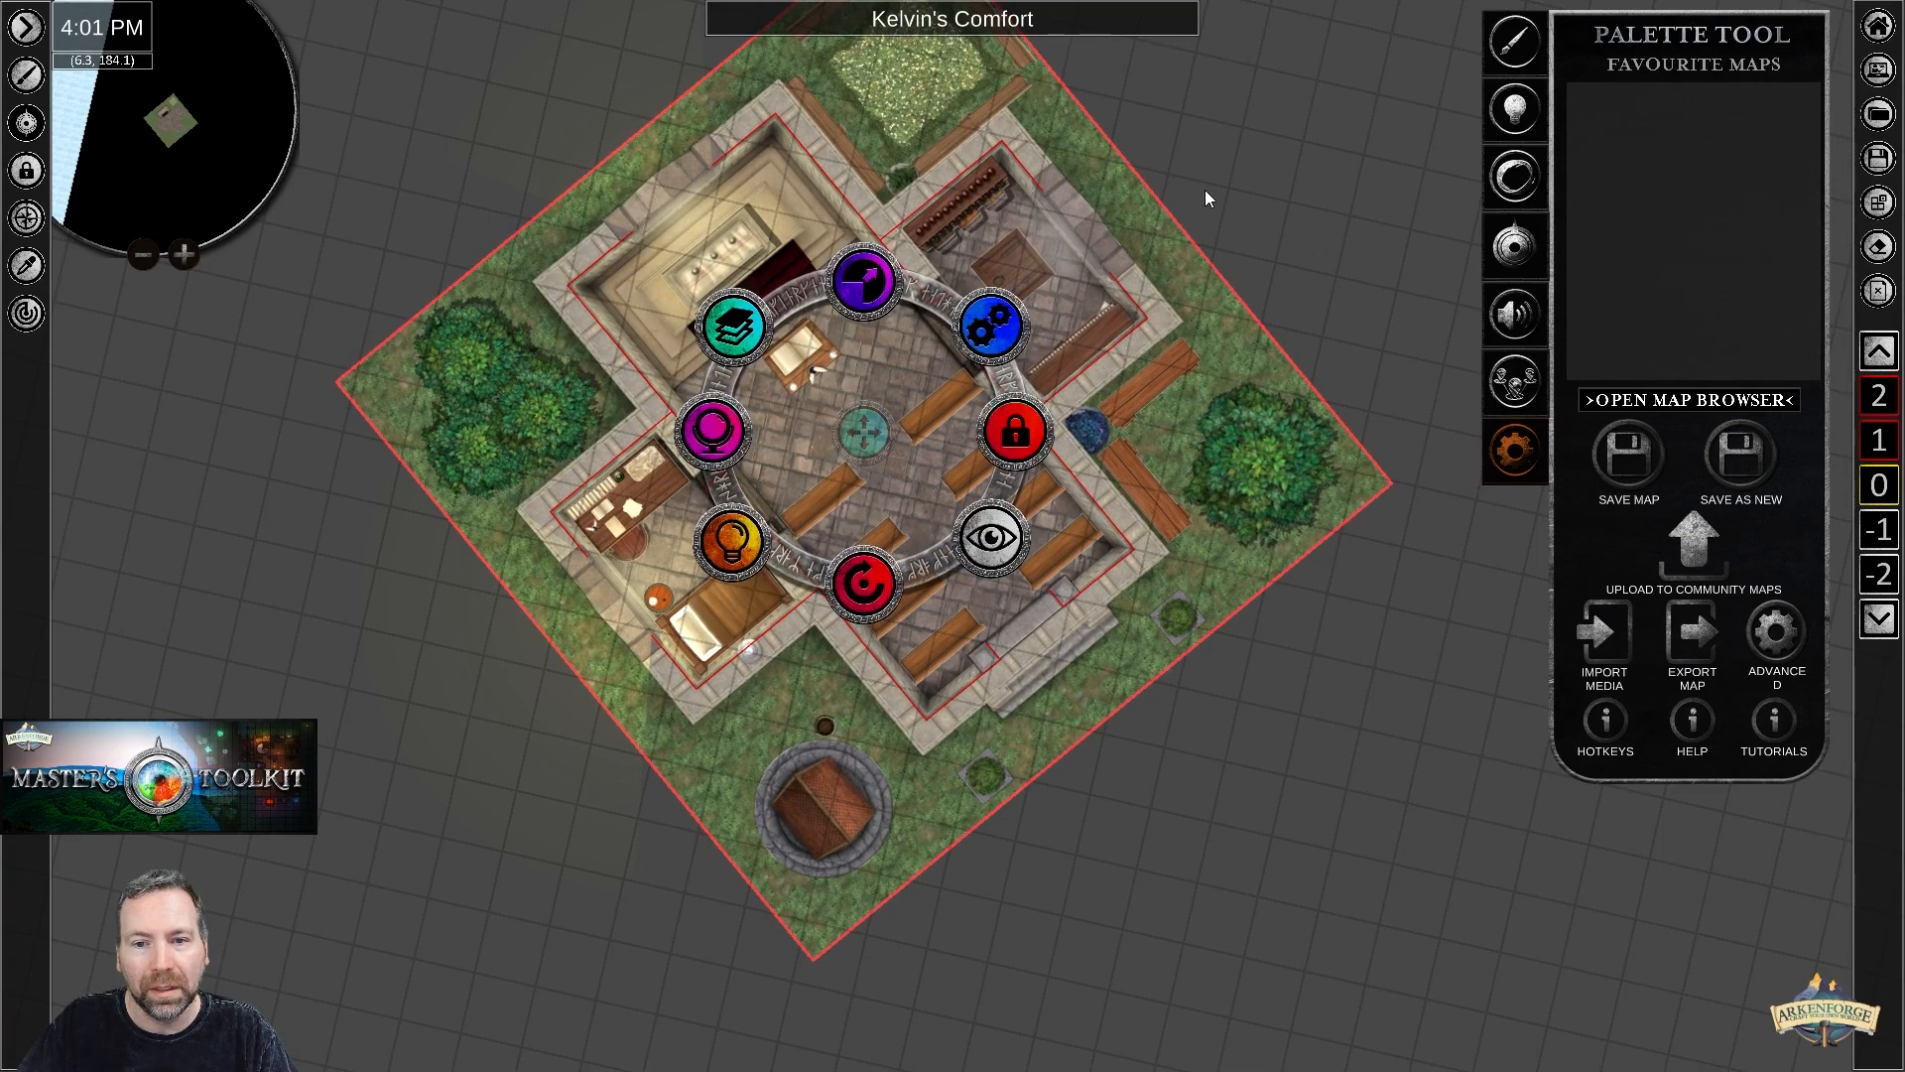
{"action": "right_click", "coordinate": [1010, 271]}
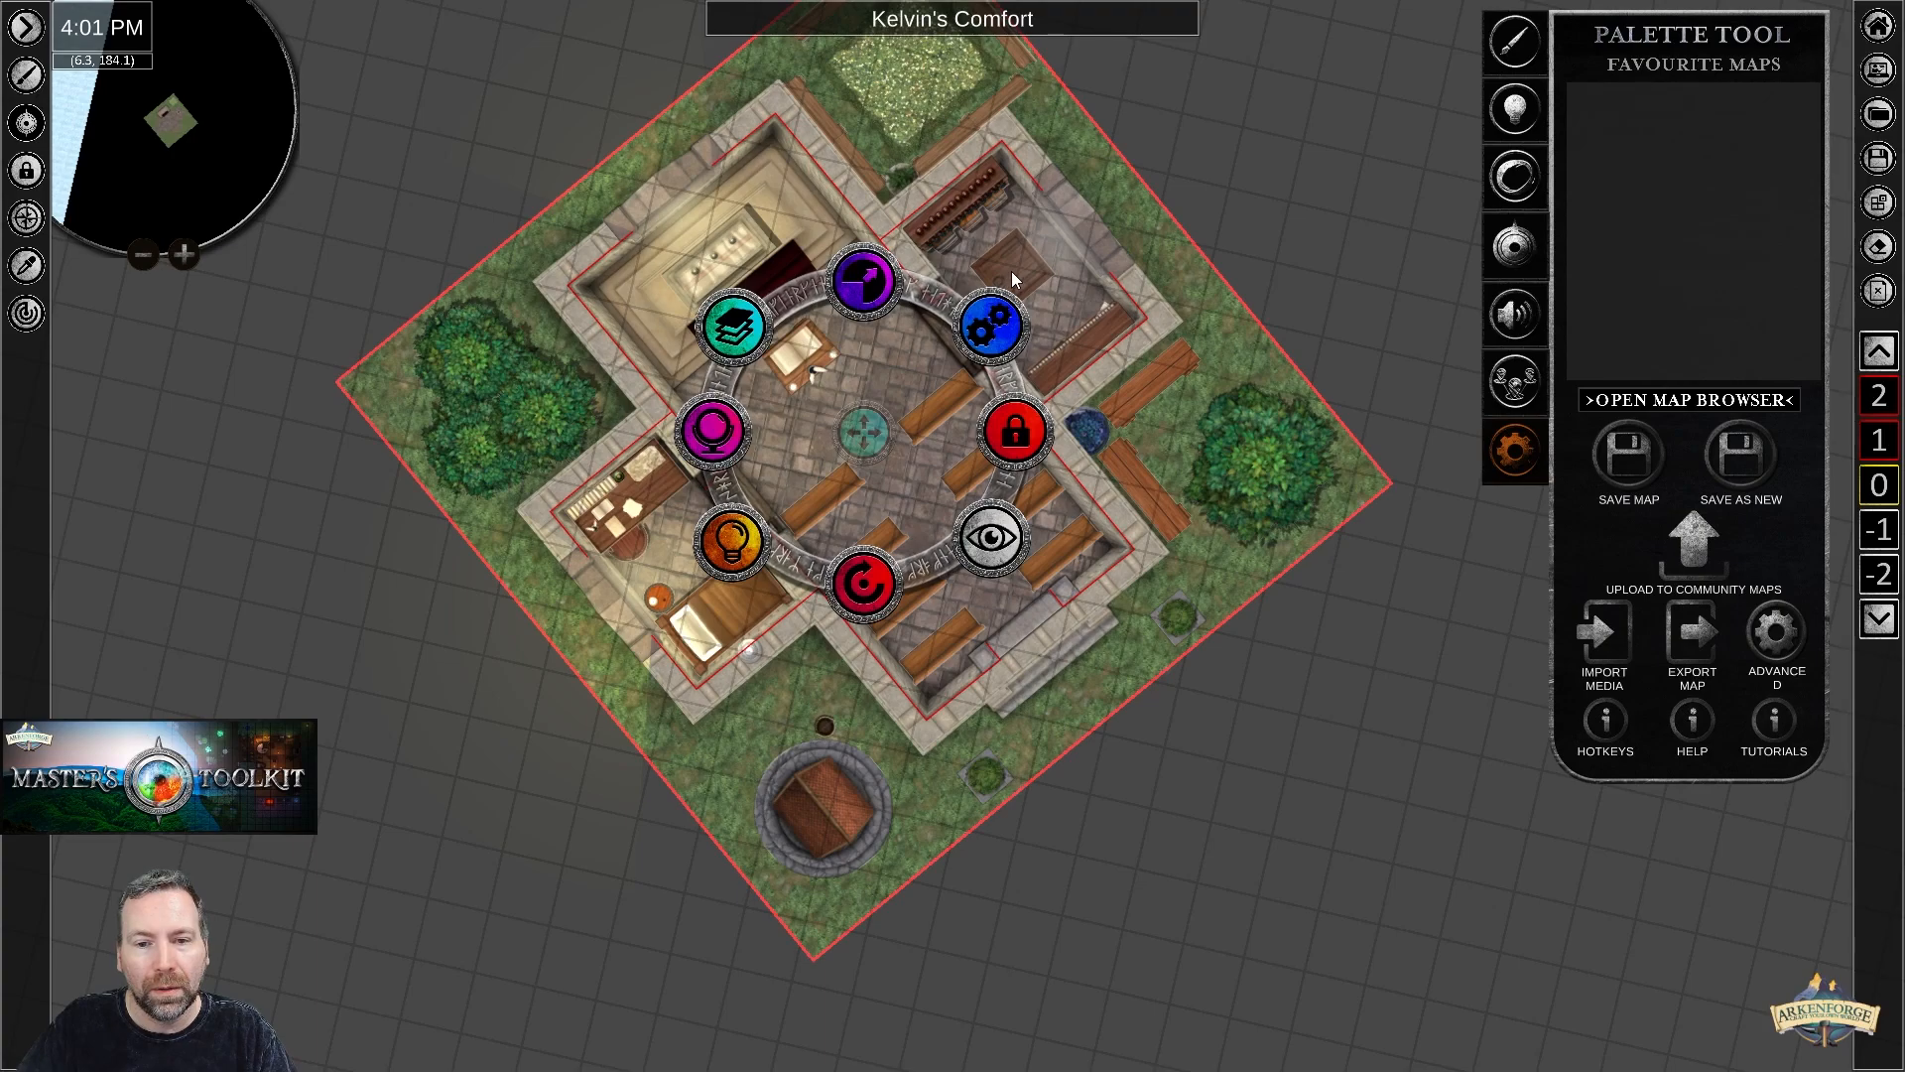
{"action": "right_click", "coordinate": [1009, 263]}
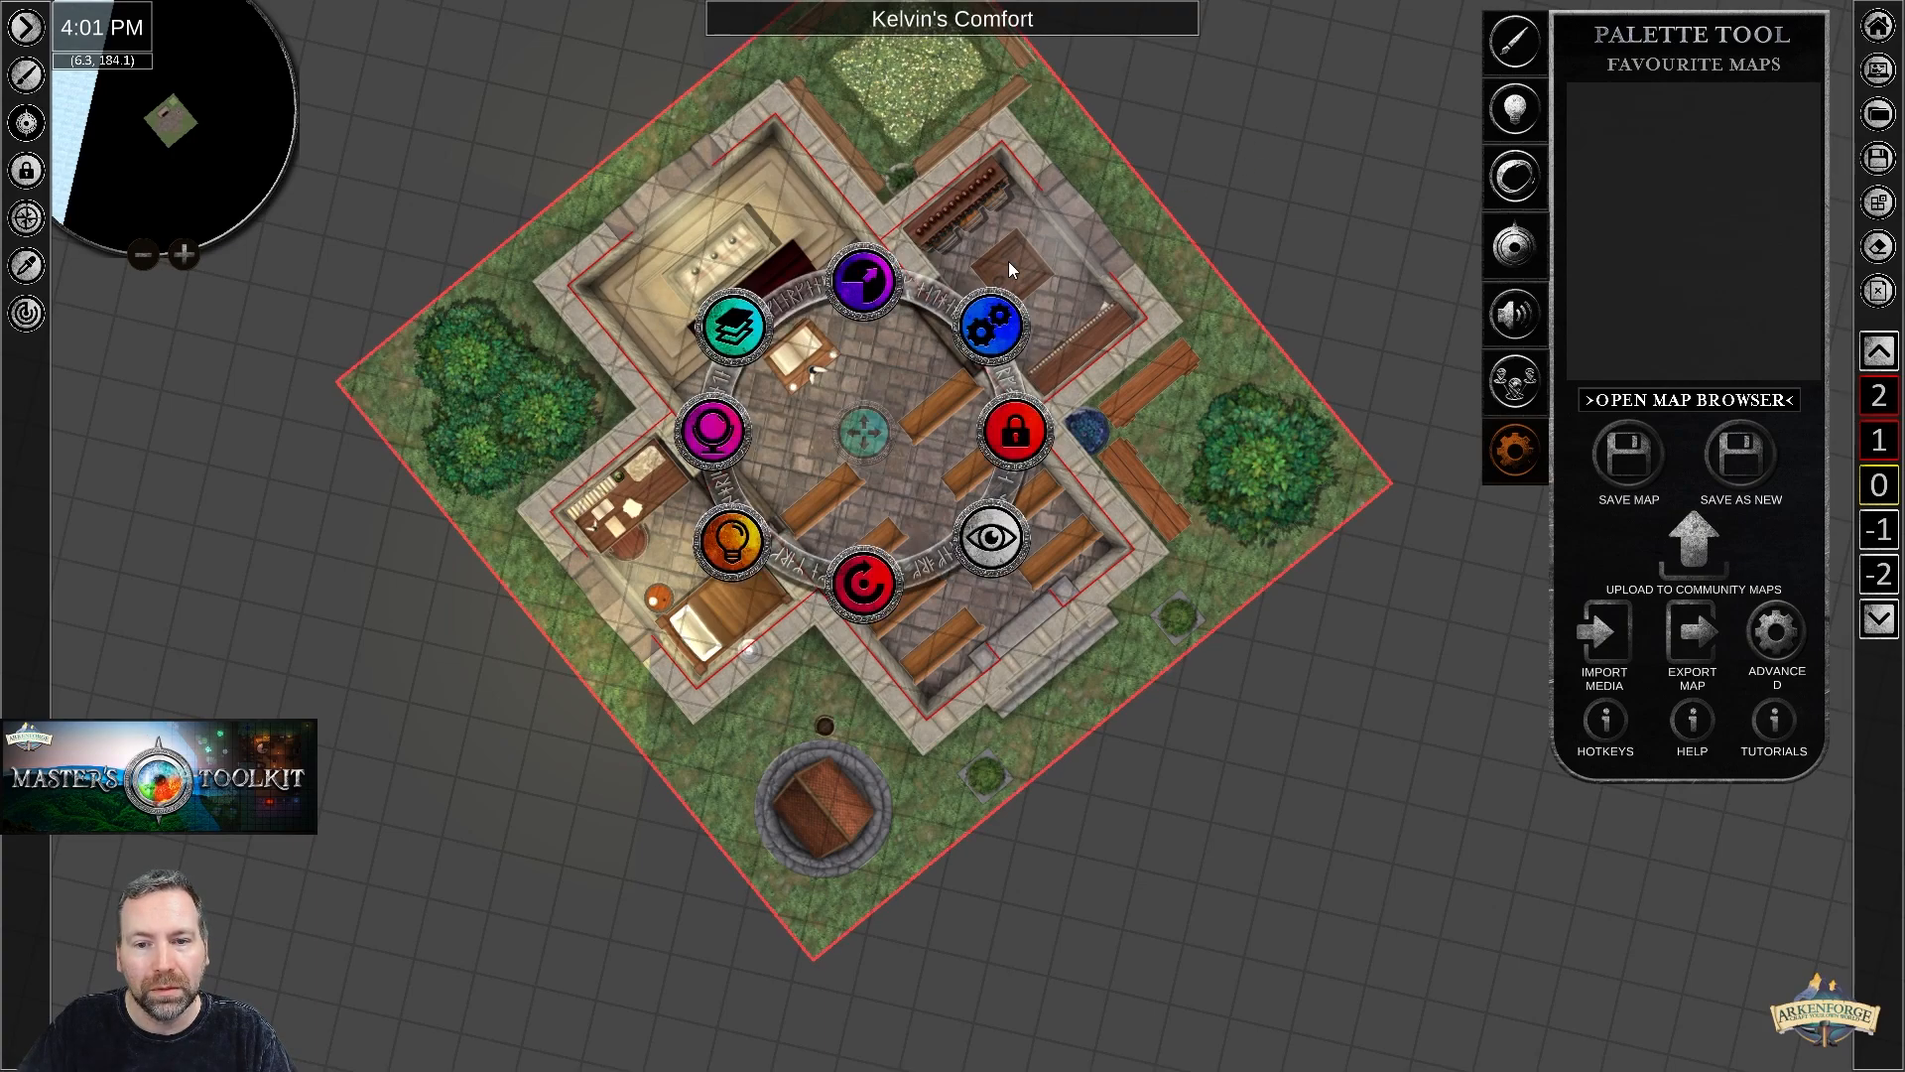
{"action": "left_click", "coordinate": [996, 315]}
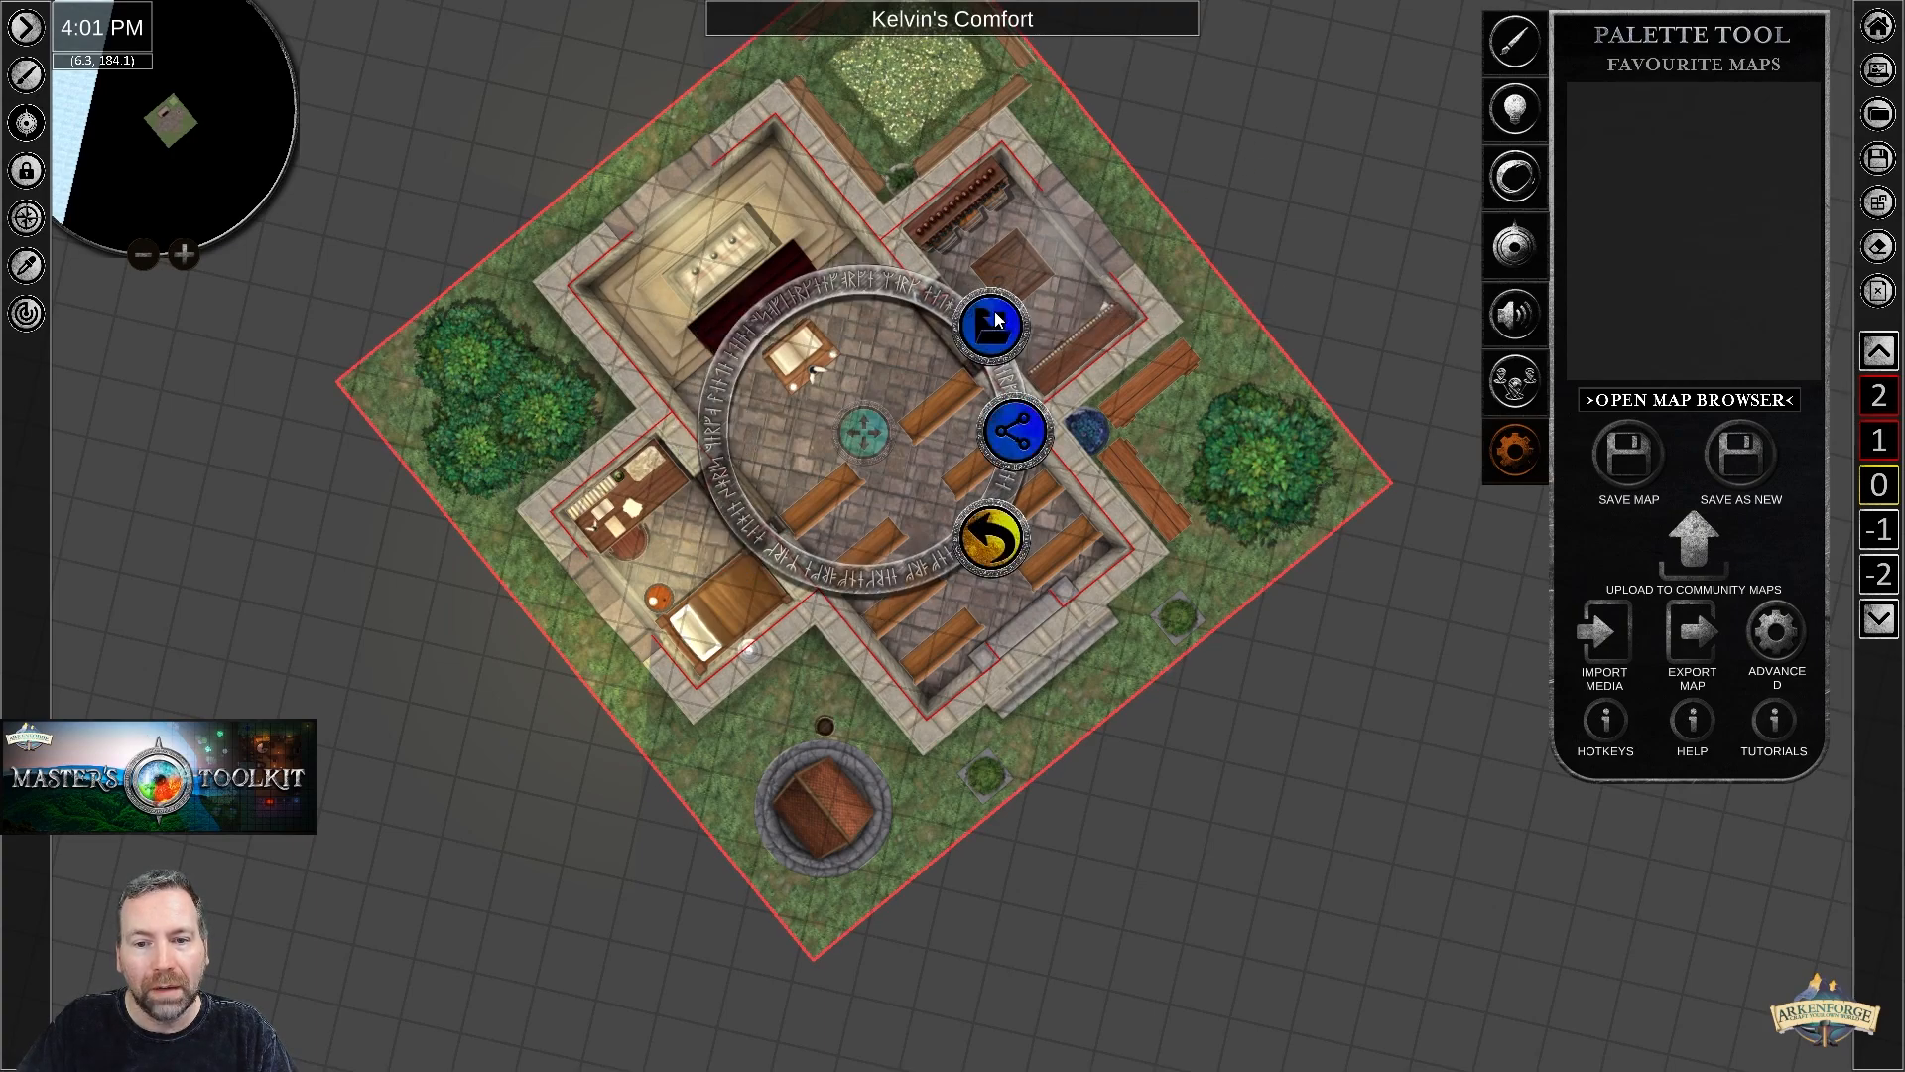
{"action": "left_click", "coordinate": [1028, 422]}
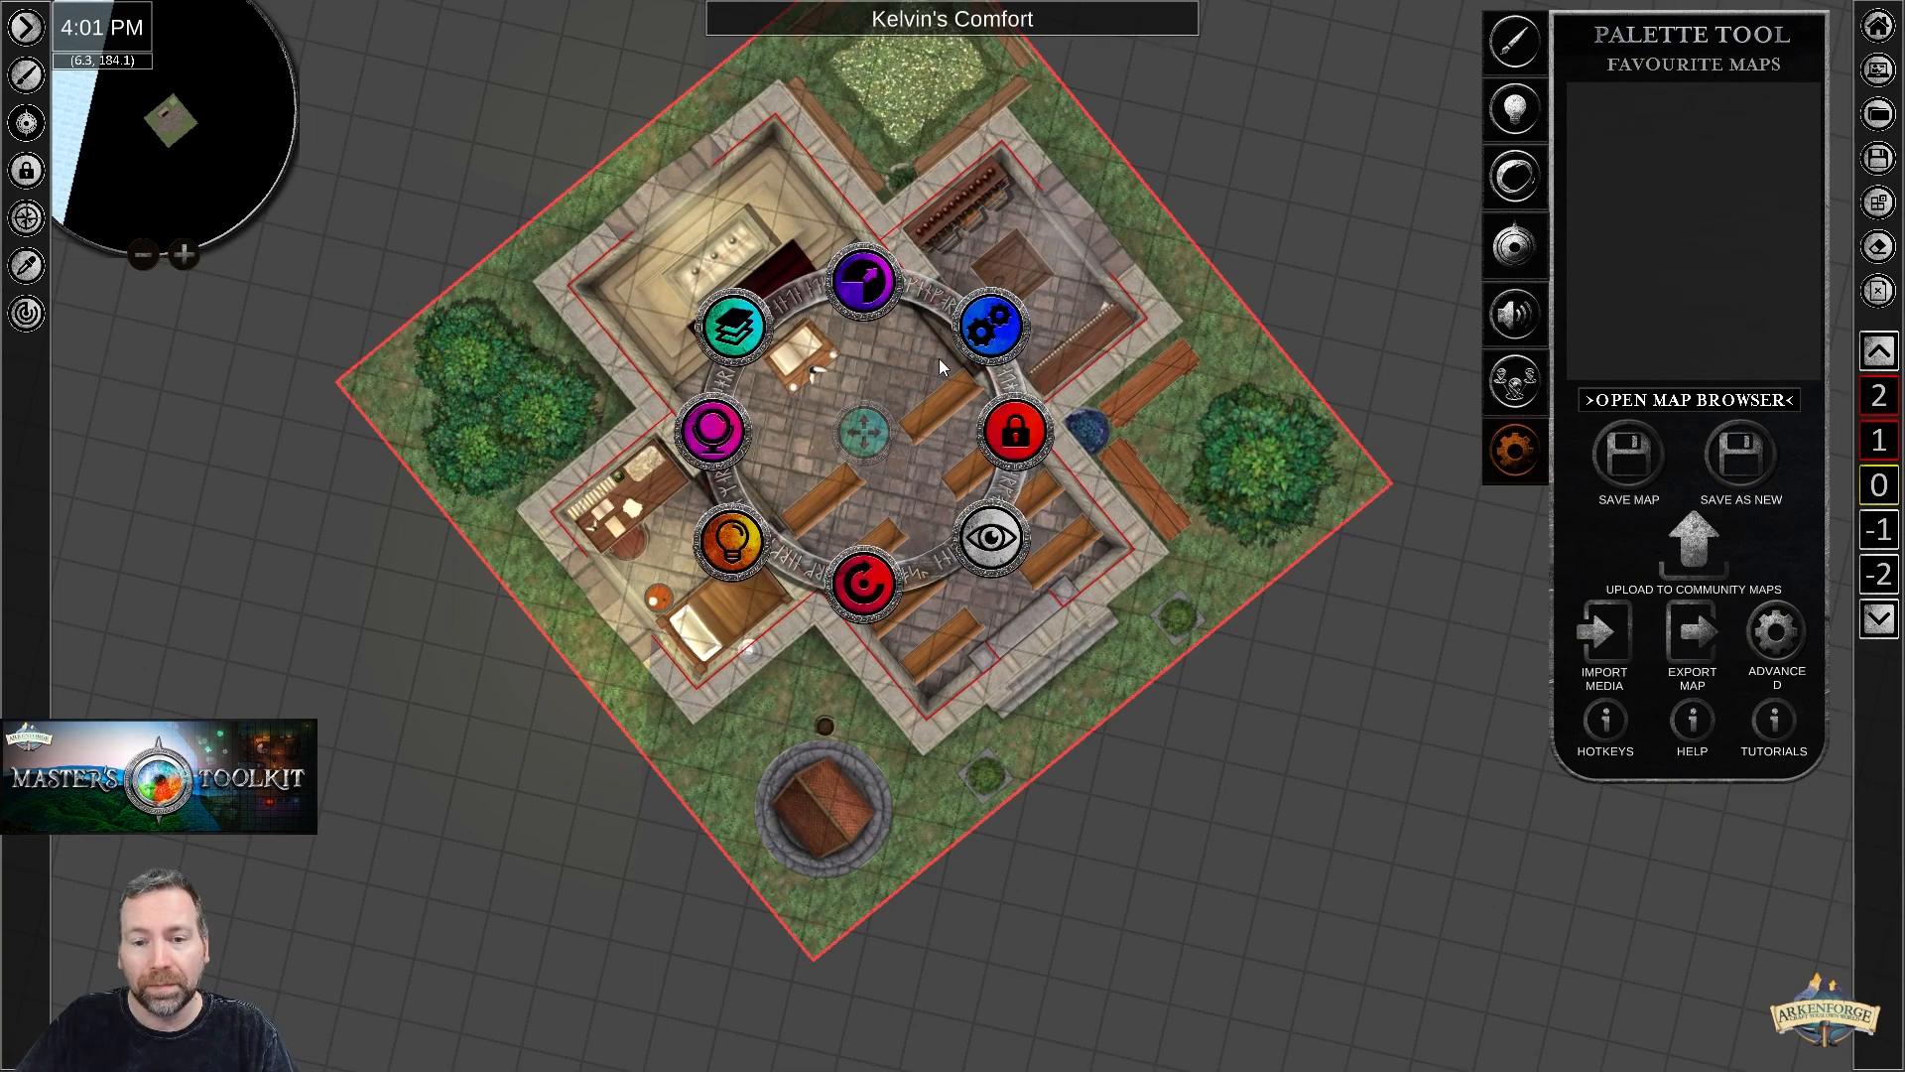
{"action": "left_click", "coordinate": [986, 319]}
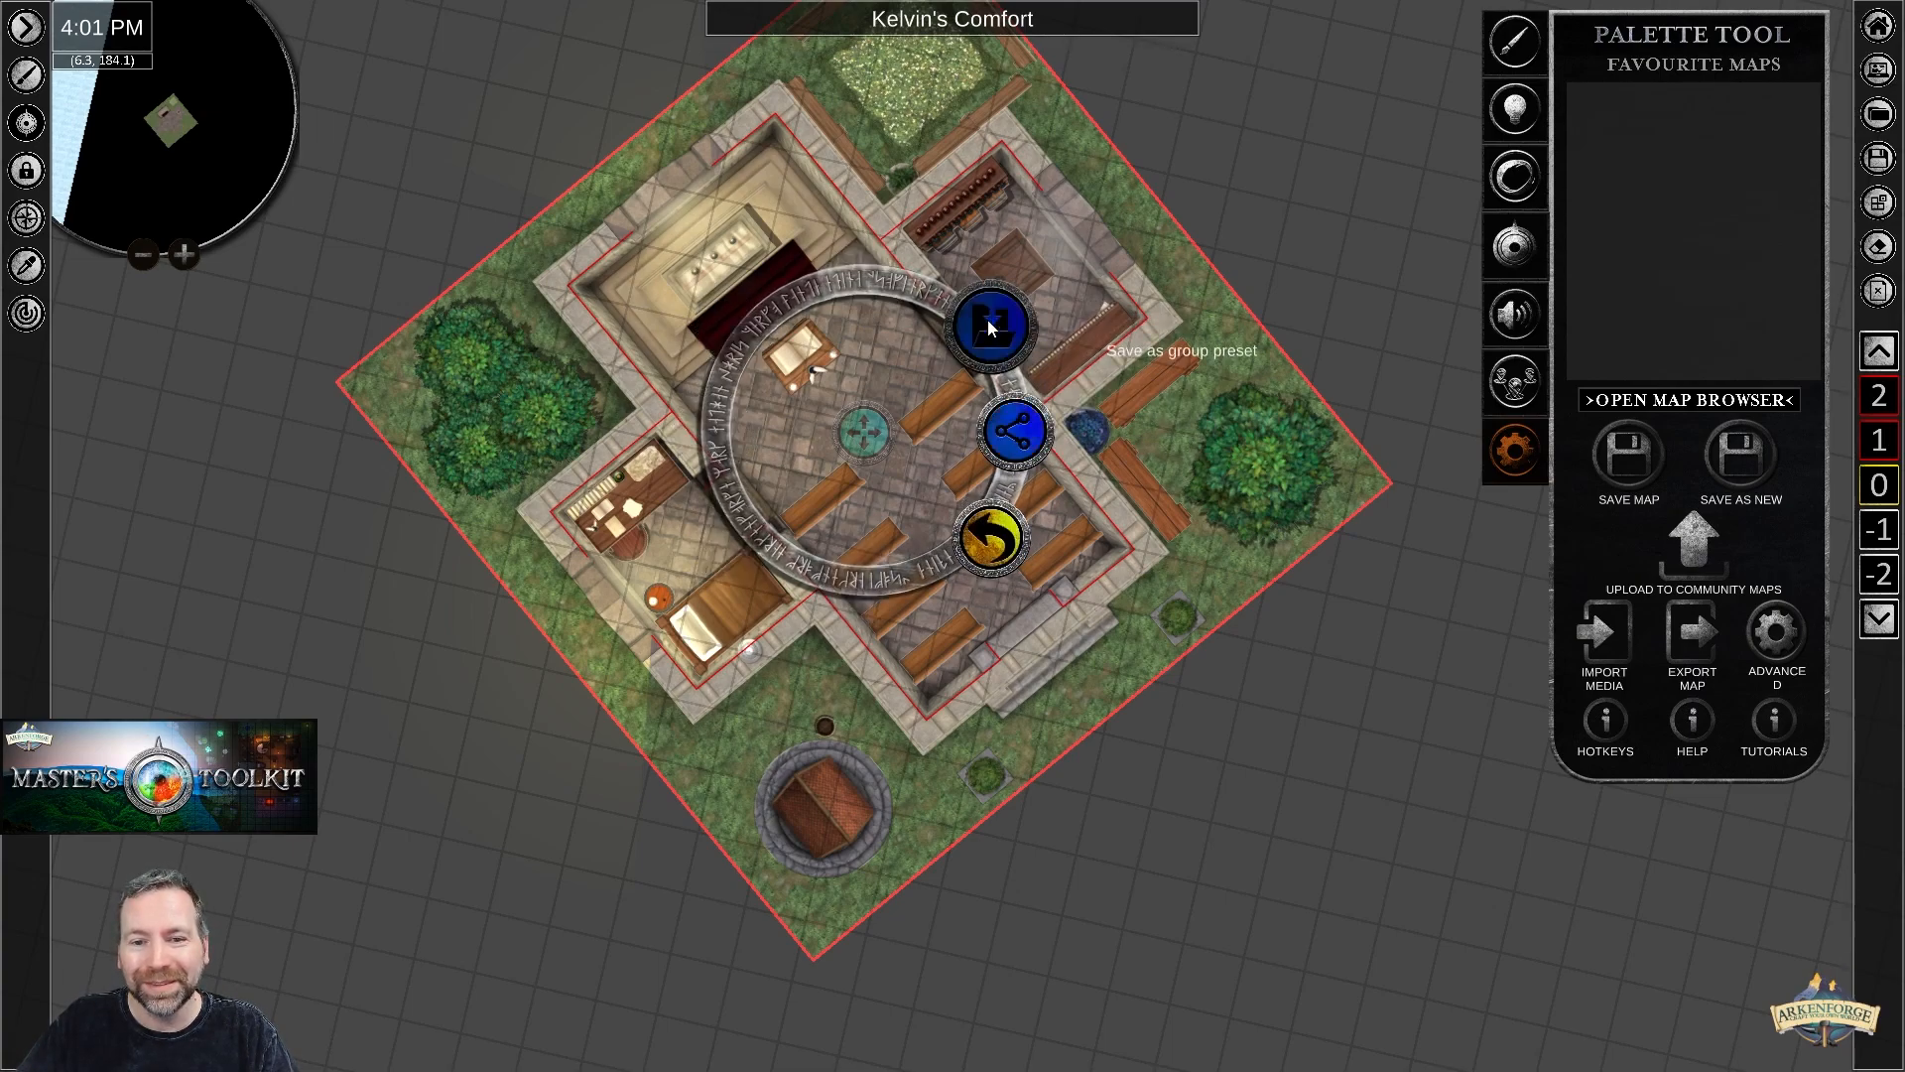
{"action": "left_click", "coordinate": [1013, 439]}
{"action": "left_click", "coordinate": [1282, 184]}
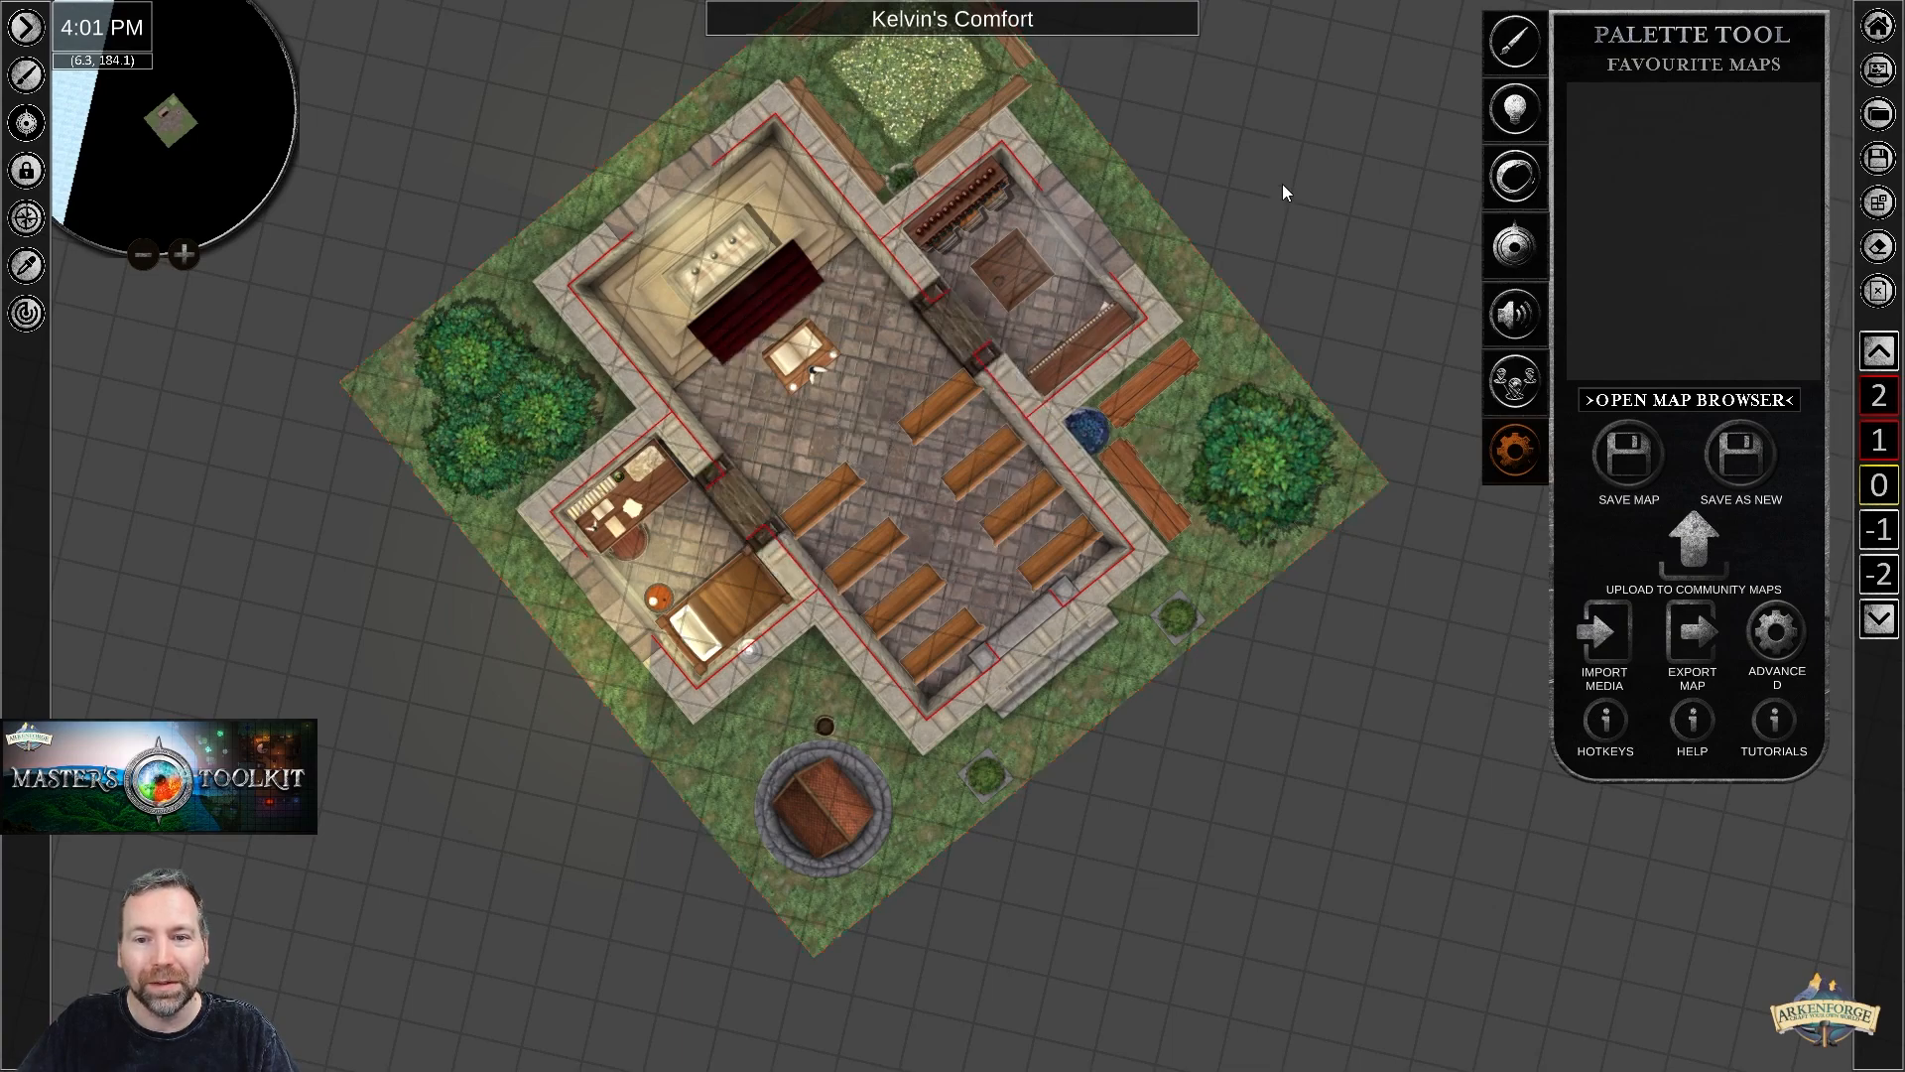
Select the square wooden hatch in the chapel's side room and one of the pews individually to inspect the separated objects.
{"action": "left_click", "coordinate": [1008, 272]}
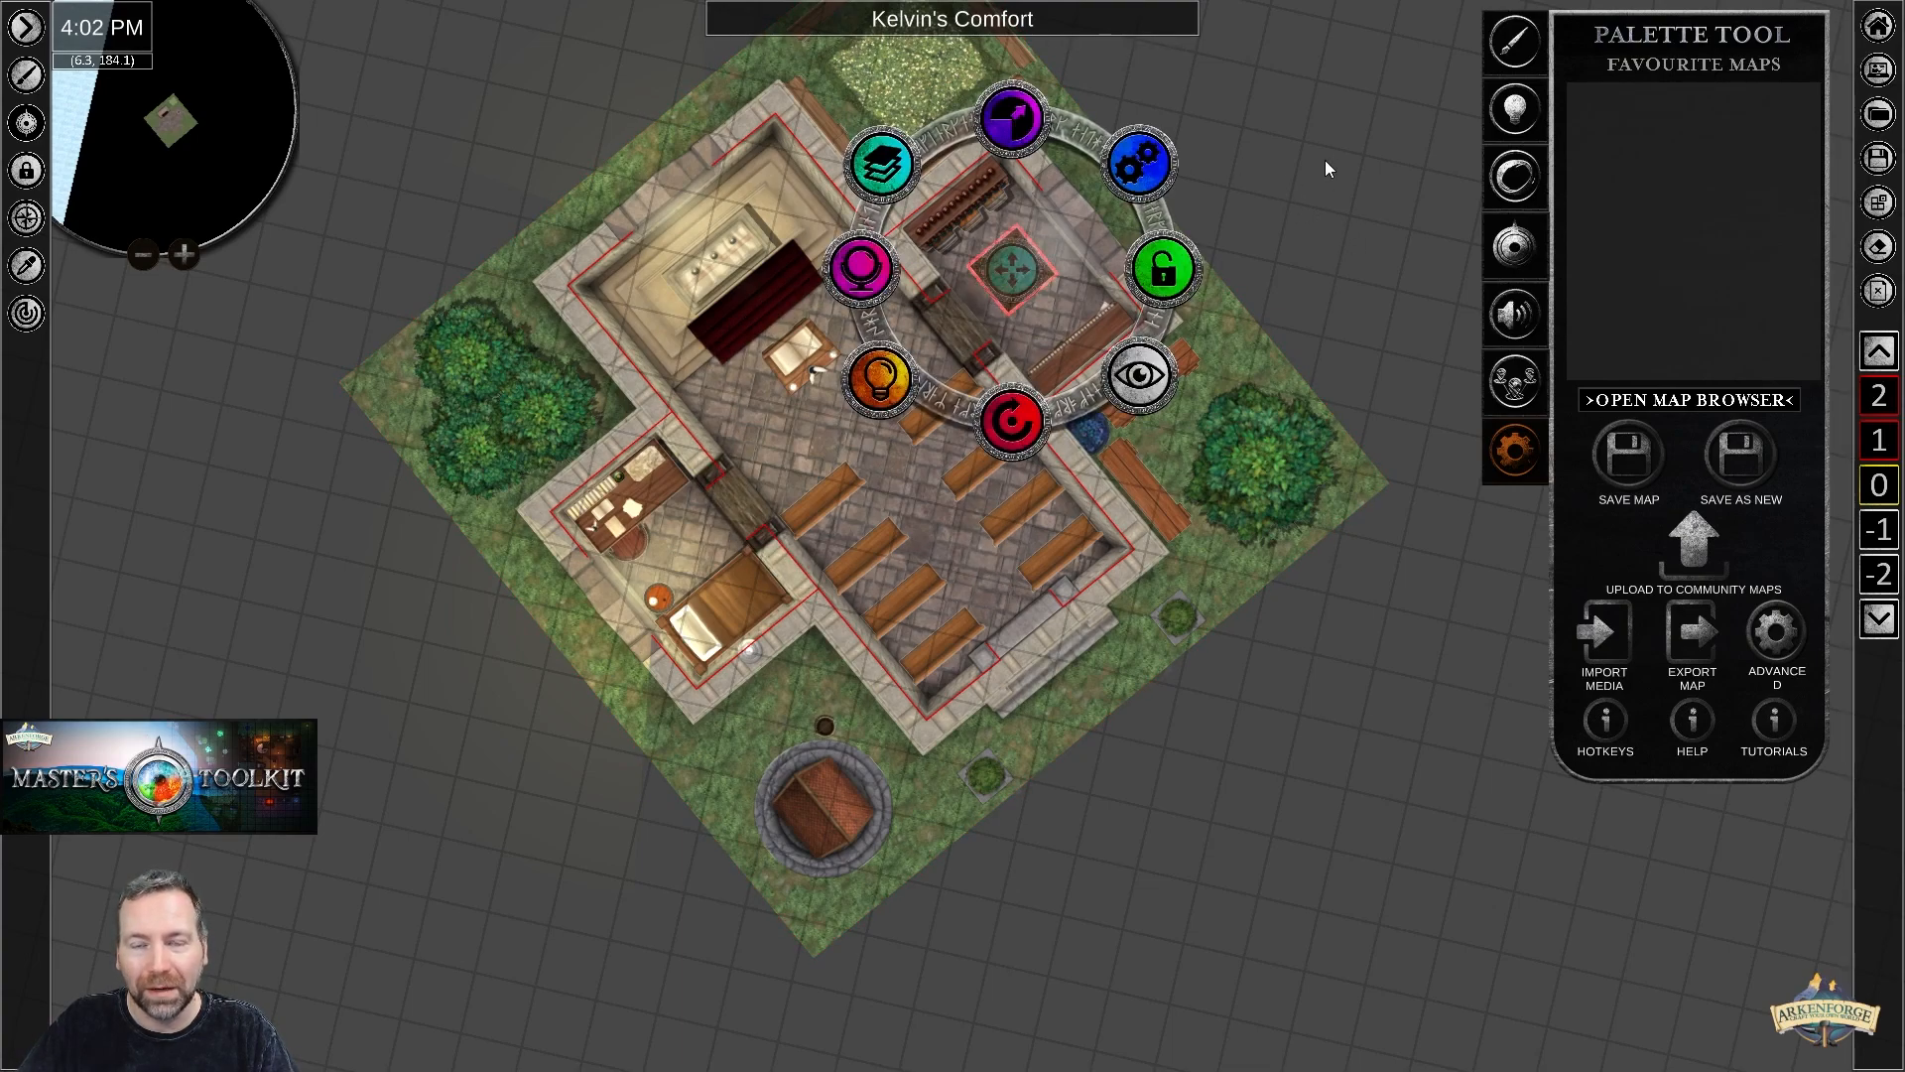
{"action": "left_click", "coordinate": [1301, 187]}
{"action": "left_click", "coordinate": [927, 405]}
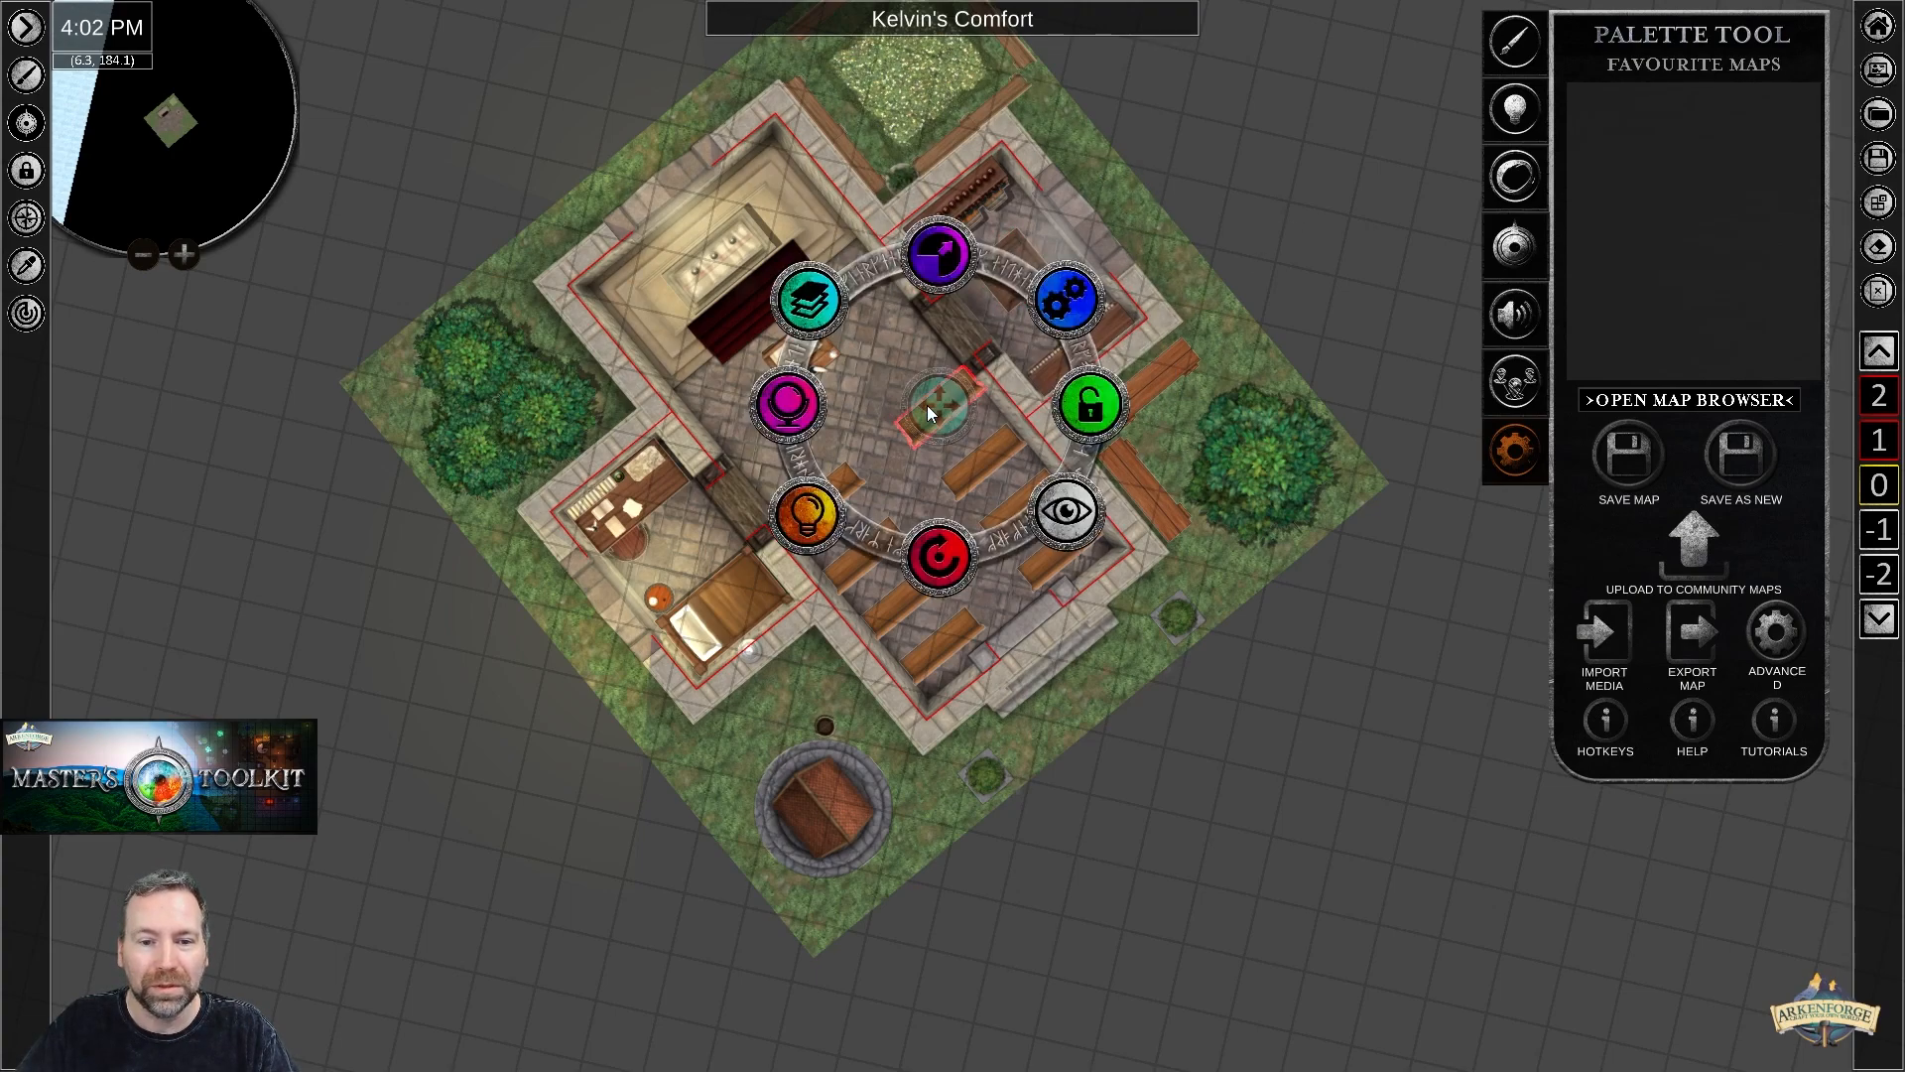
{"action": "left_click", "coordinate": [1357, 342]}
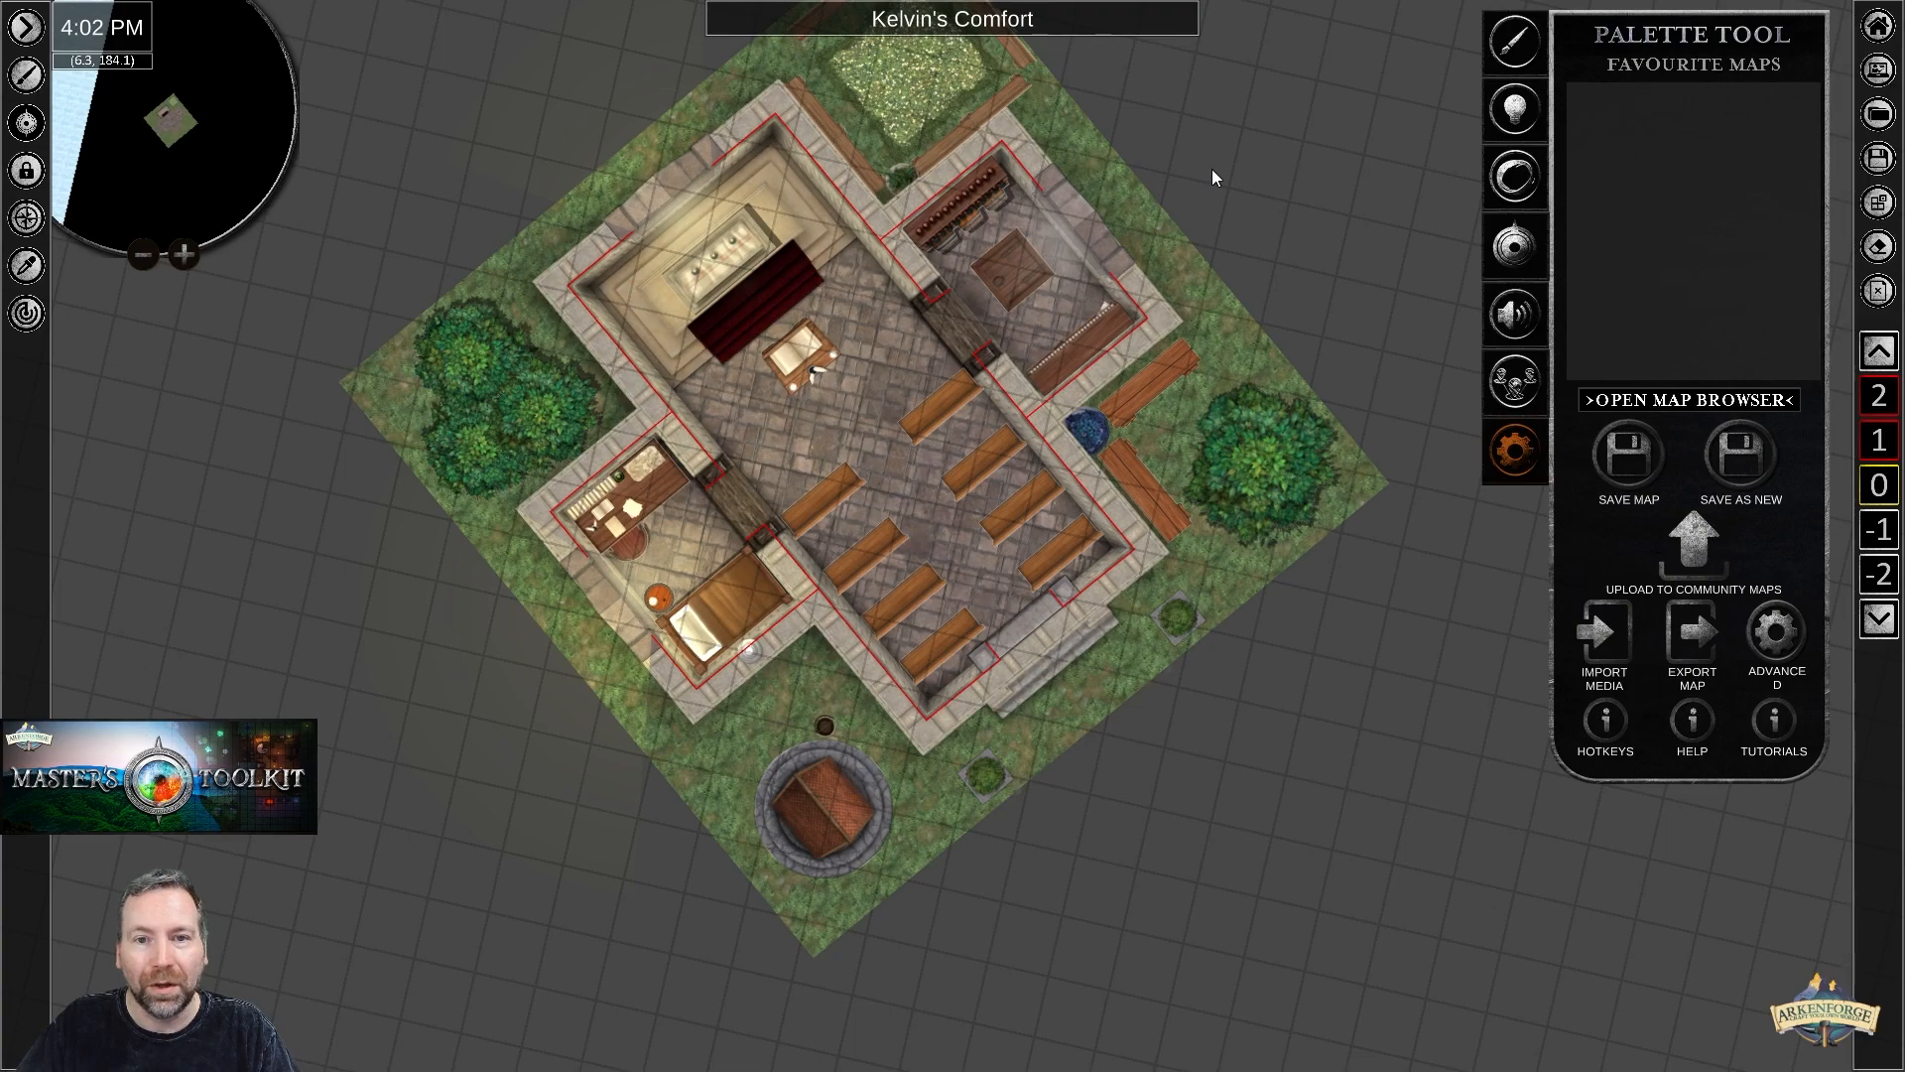
{"action": "left_click", "coordinate": [1032, 270]}
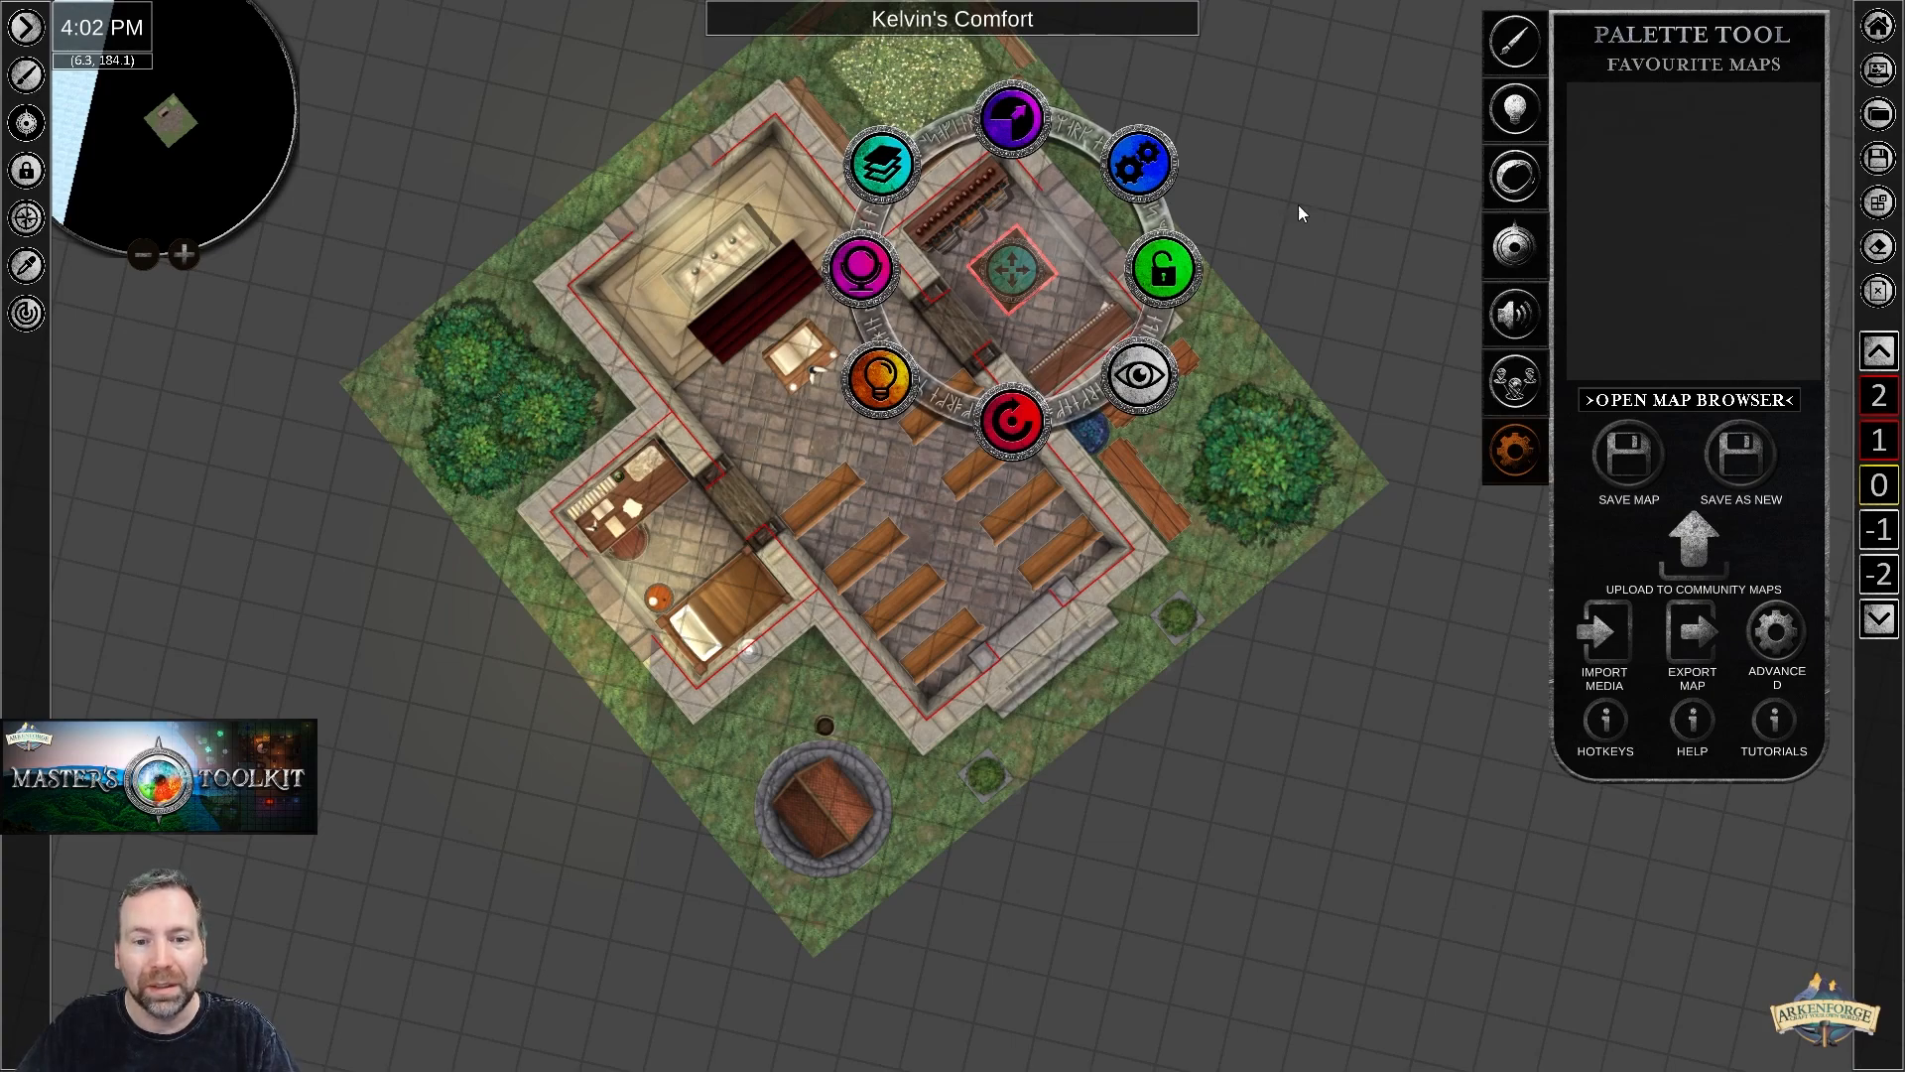
{"action": "left_click", "coordinate": [1320, 164]}
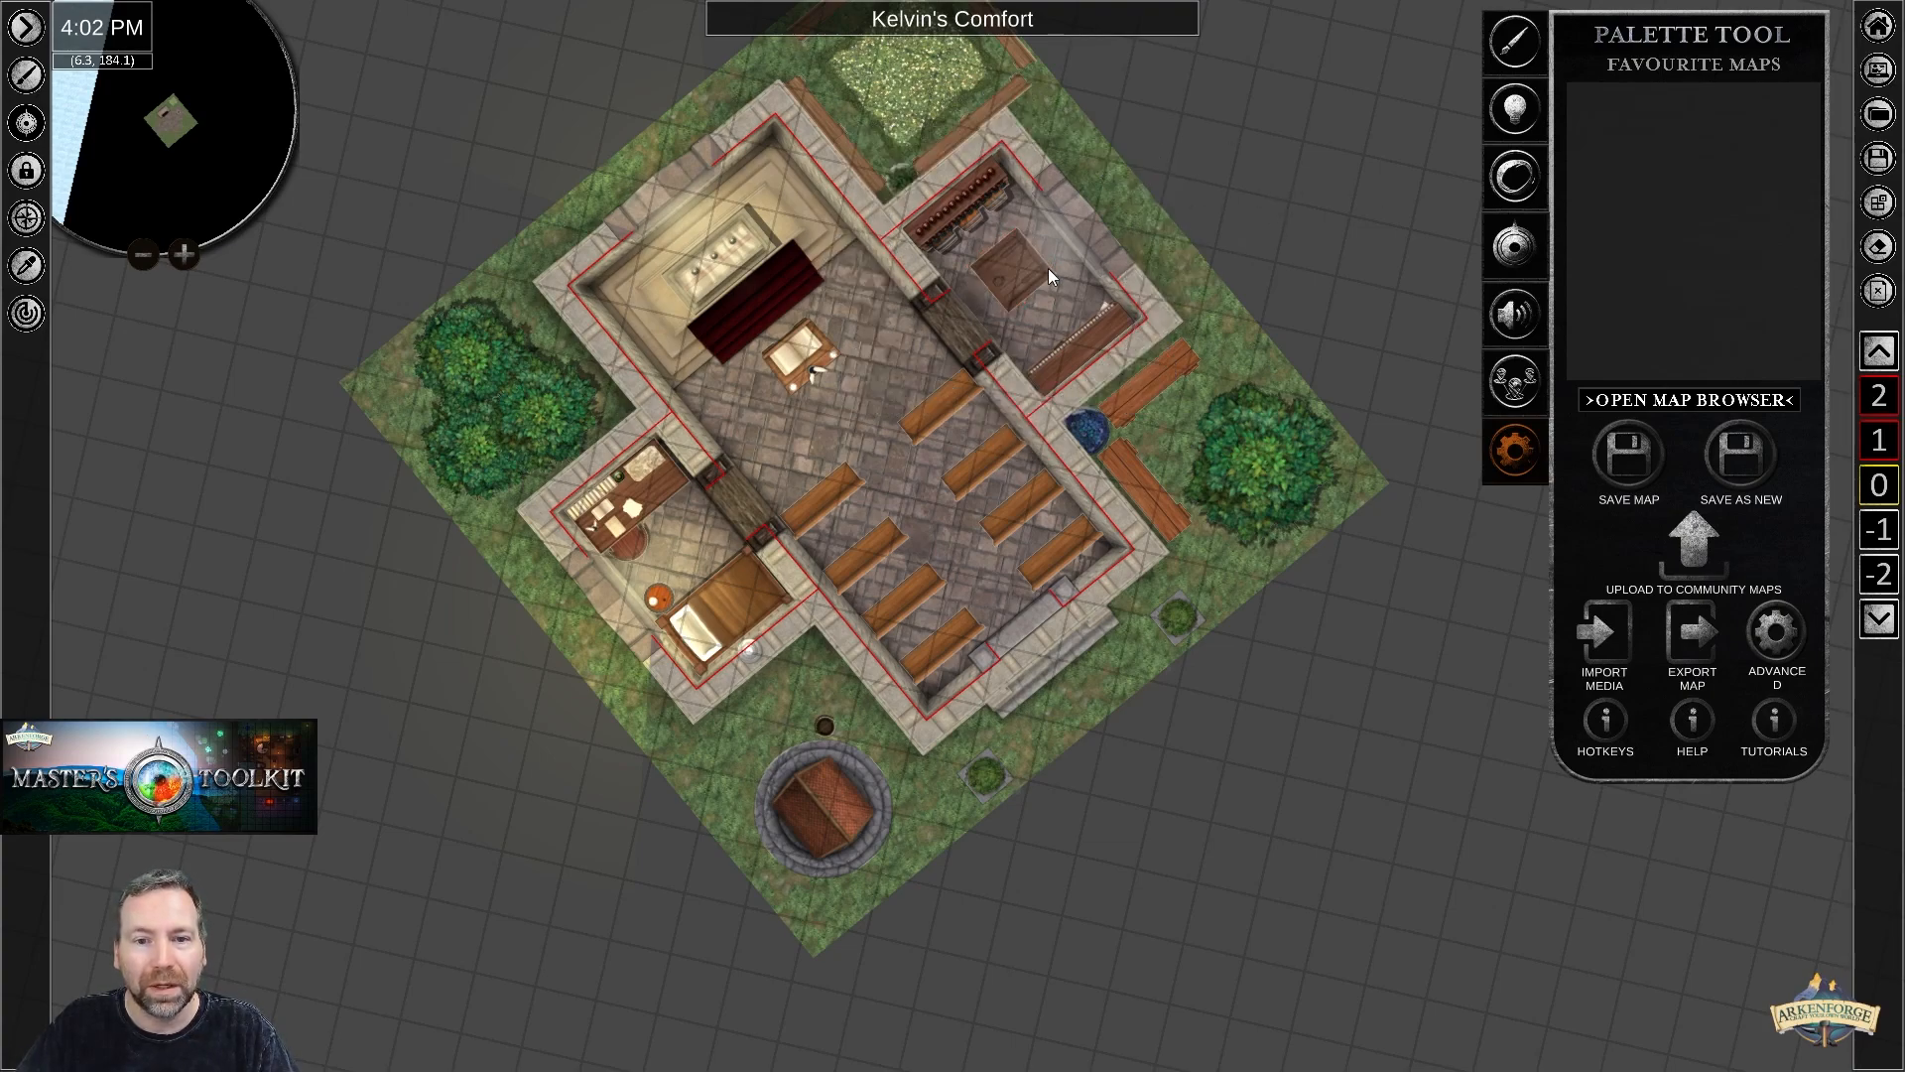
Select the side room's wooden hatch and view floor -1 beneath the chapel before returning to floor 0.
{"action": "left_click", "coordinate": [1022, 269]}
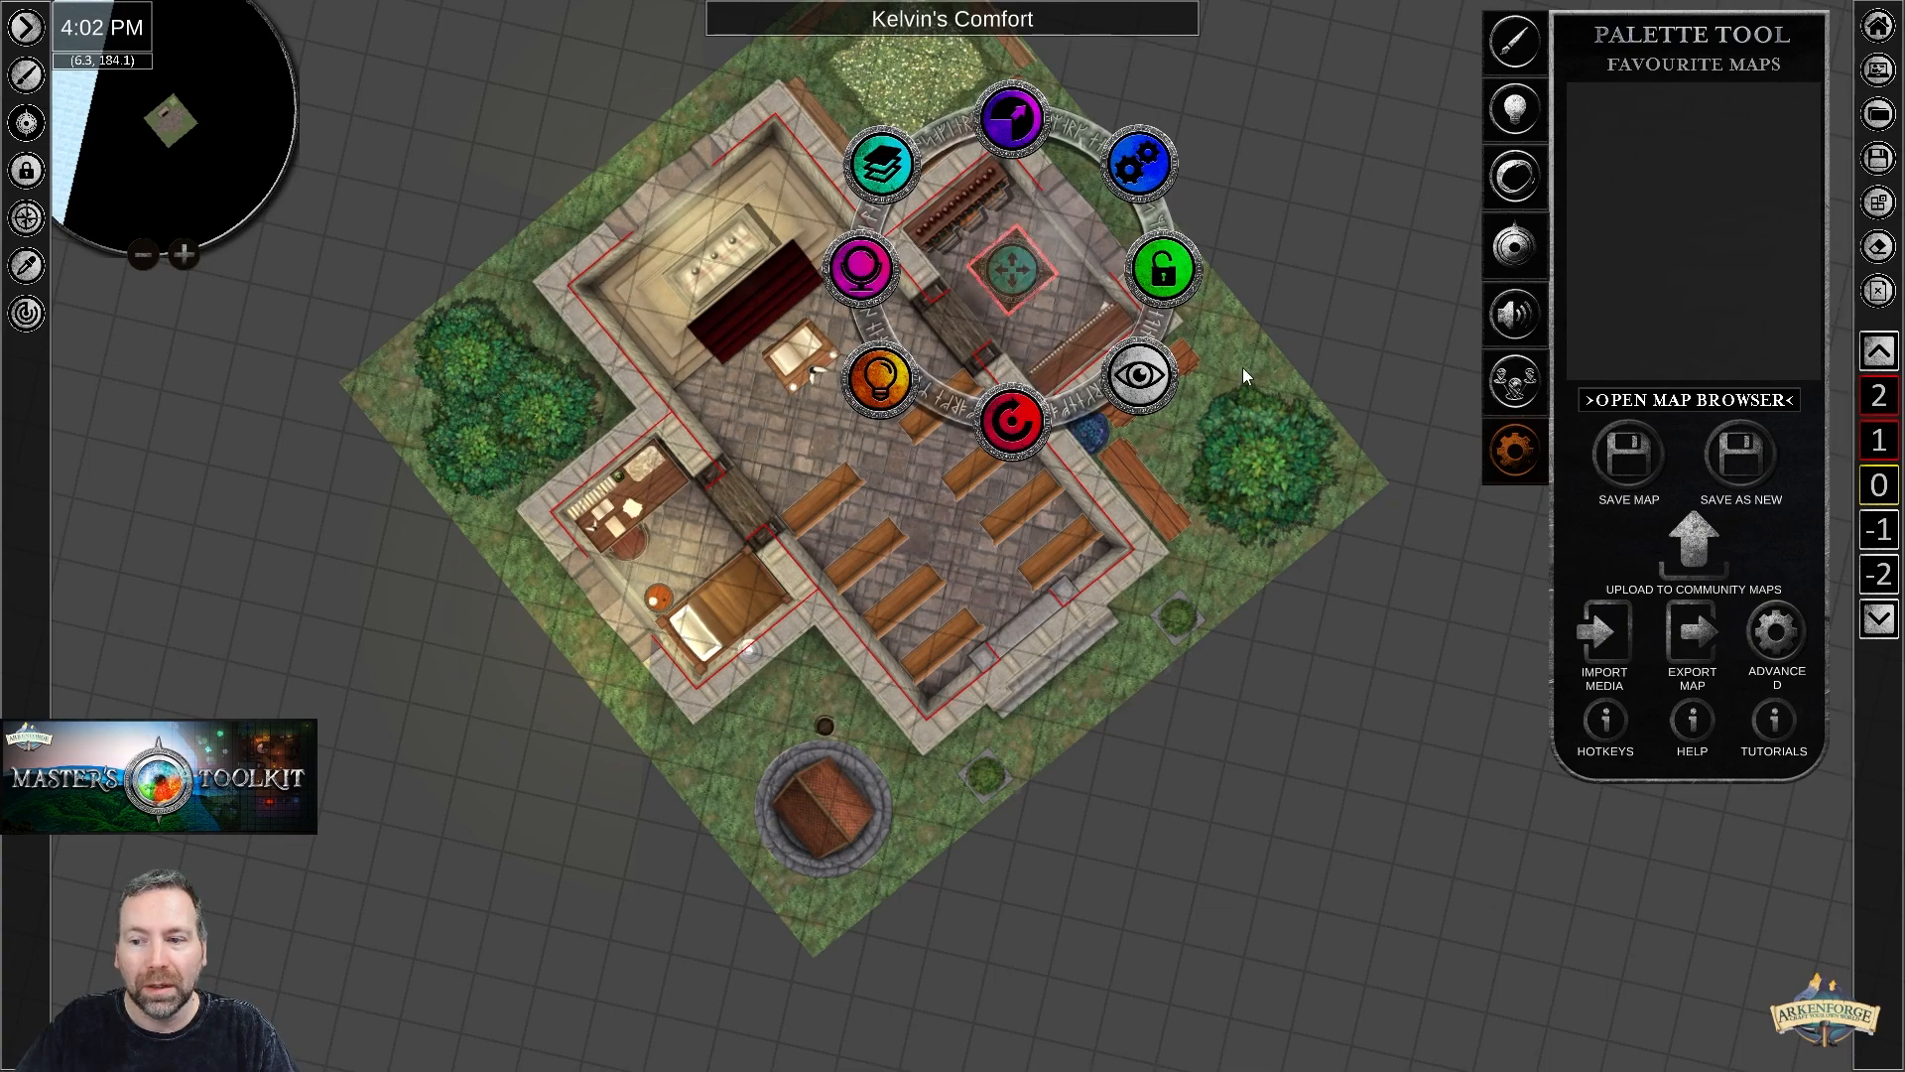
{"action": "left_click", "coordinate": [1887, 532]}
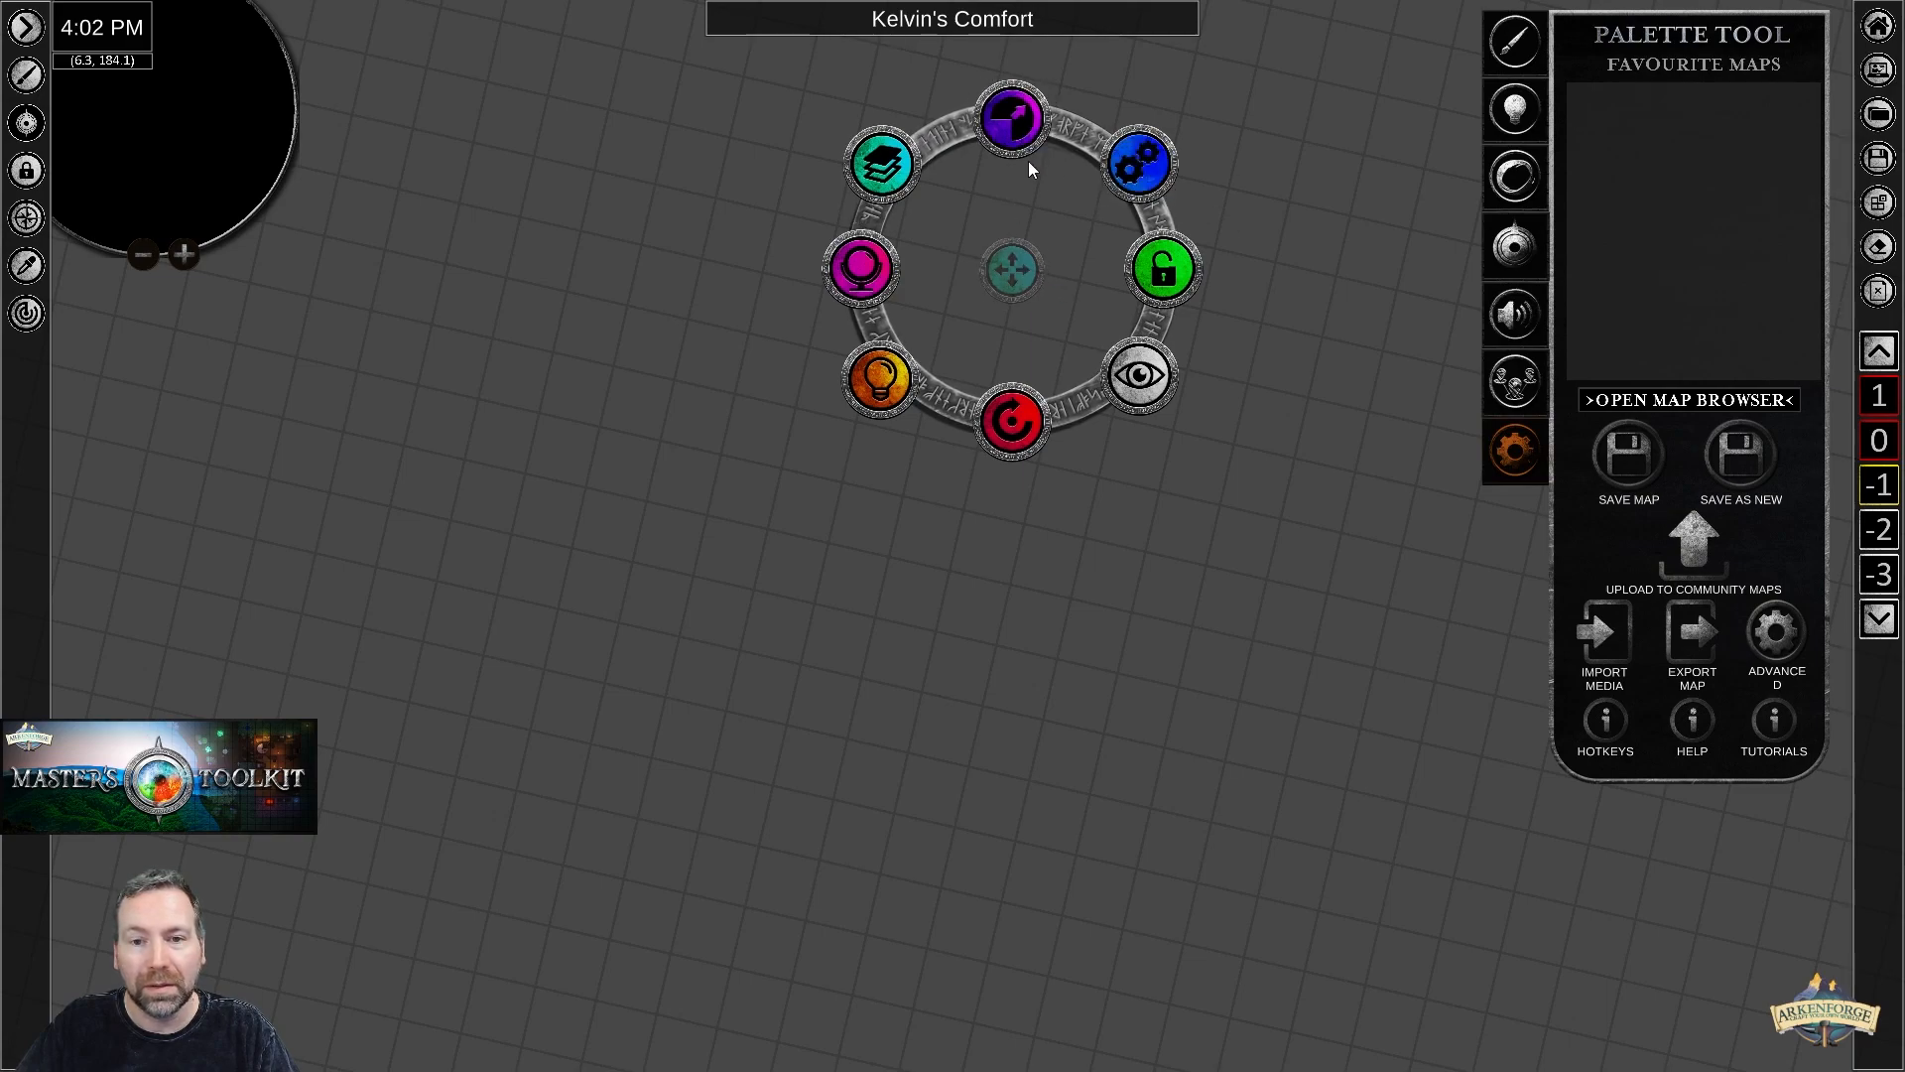
{"action": "left_click", "coordinate": [1880, 445]}
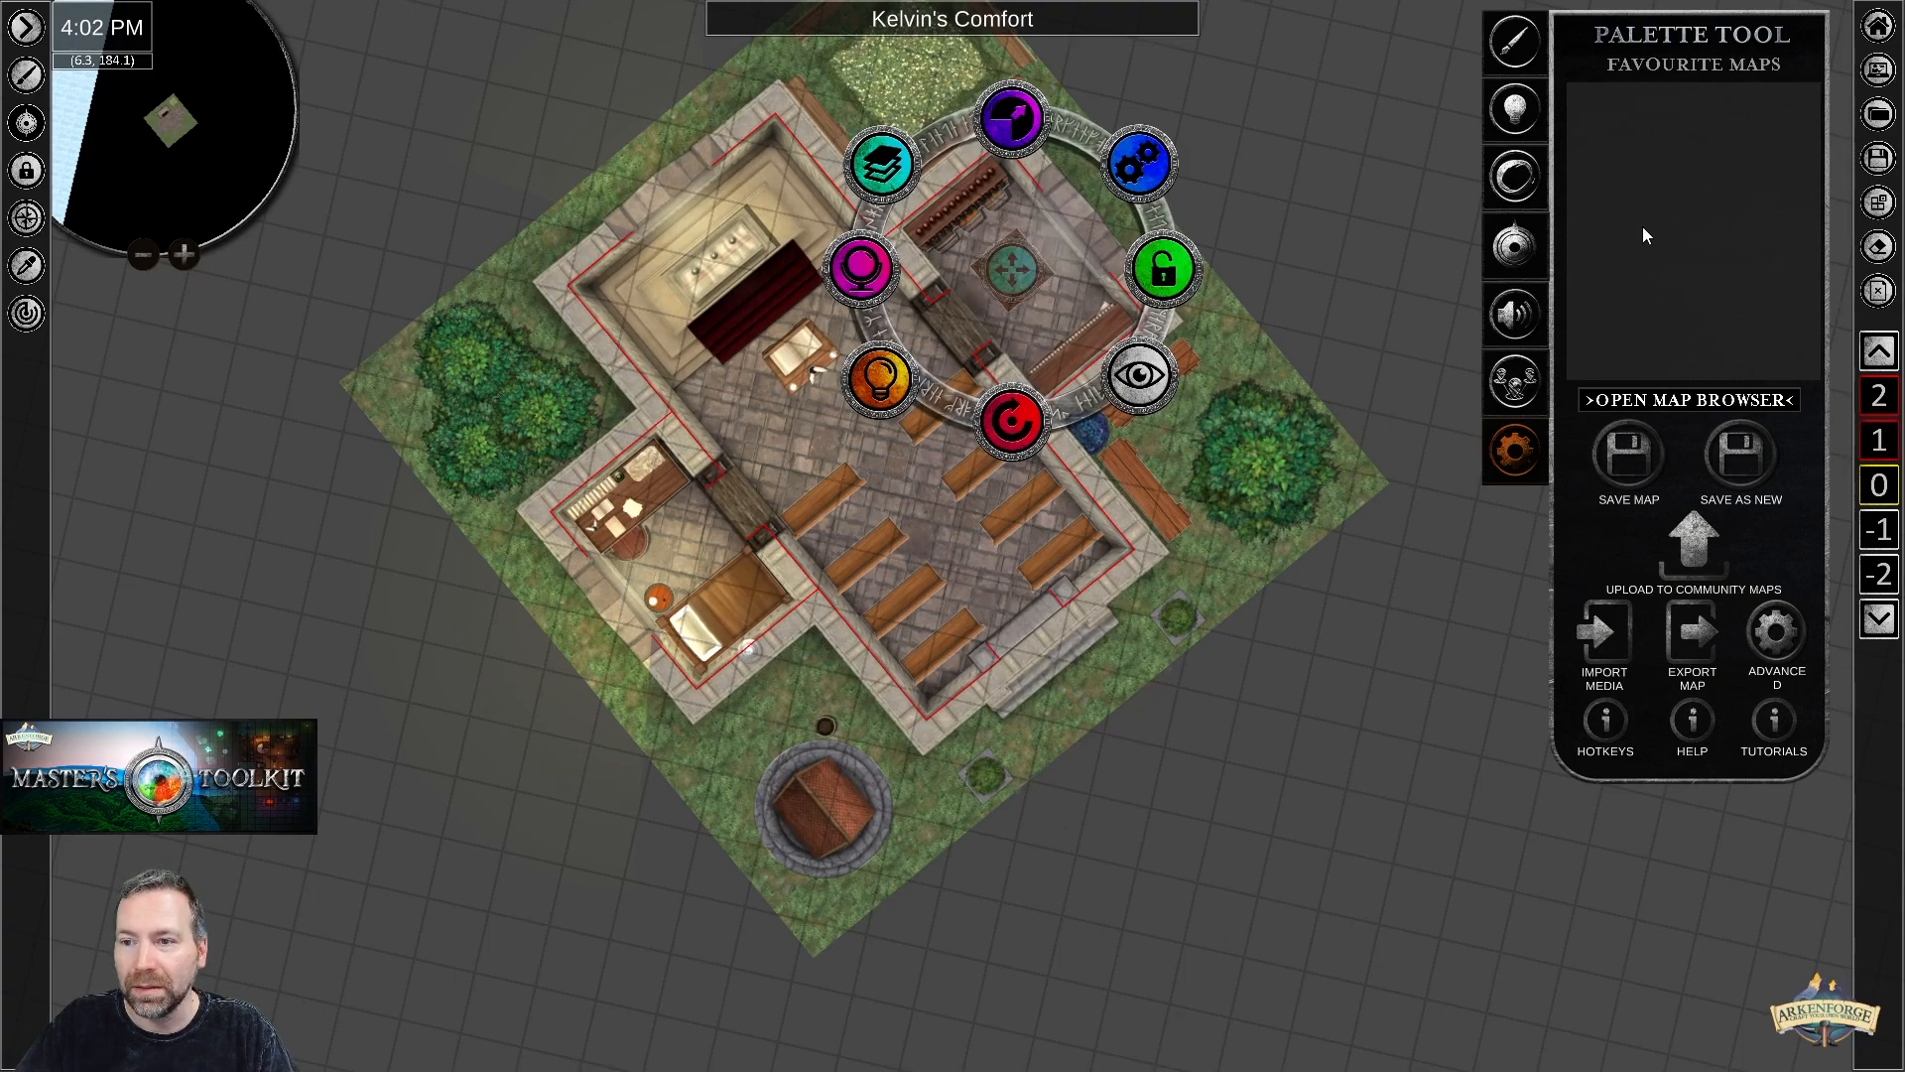
Search the Arkenforge assets for "stairs" and list all content found.
{"action": "left_click", "coordinate": [1513, 49]}
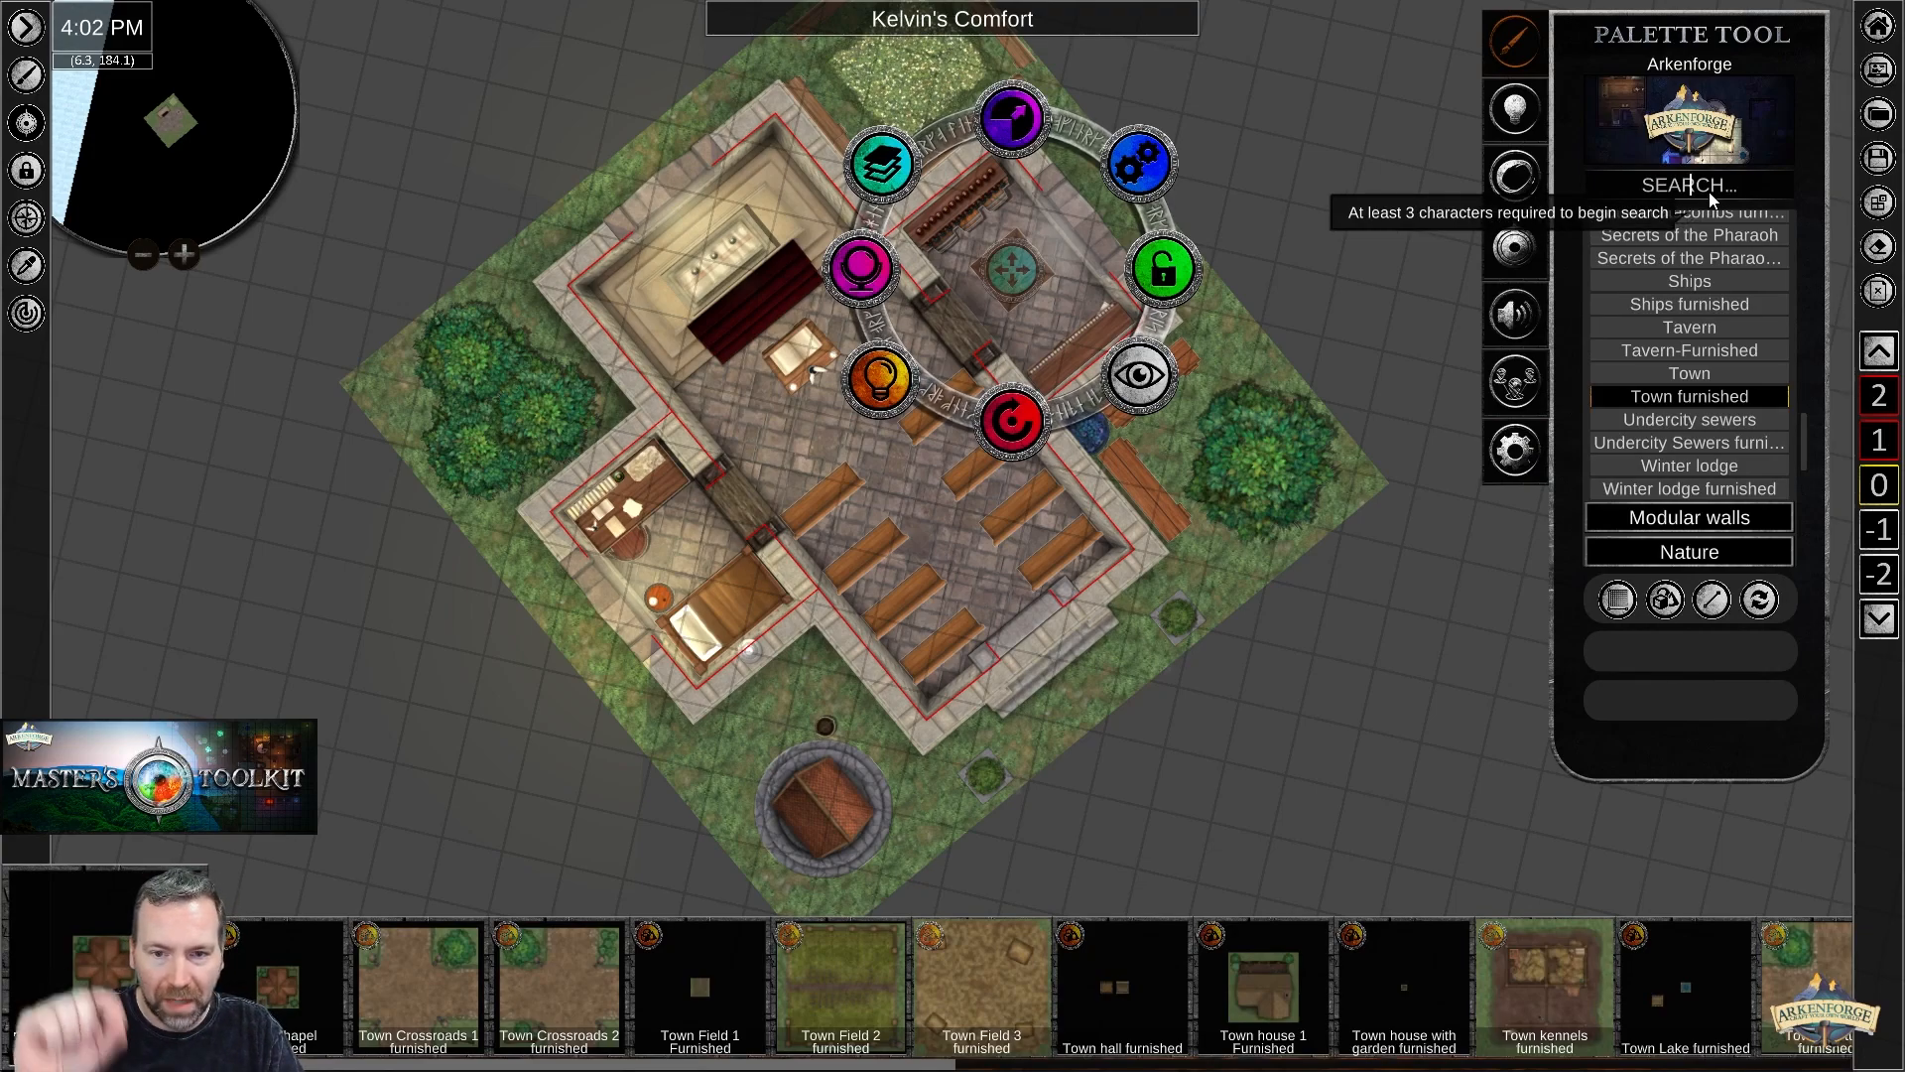
{"action": "type", "text": "stairs"}
{"action": "scroll", "coordinate": [1716, 268], "scroll_direction": "up", "scroll_amount": 1}
{"action": "left_click", "coordinate": [1701, 248]}
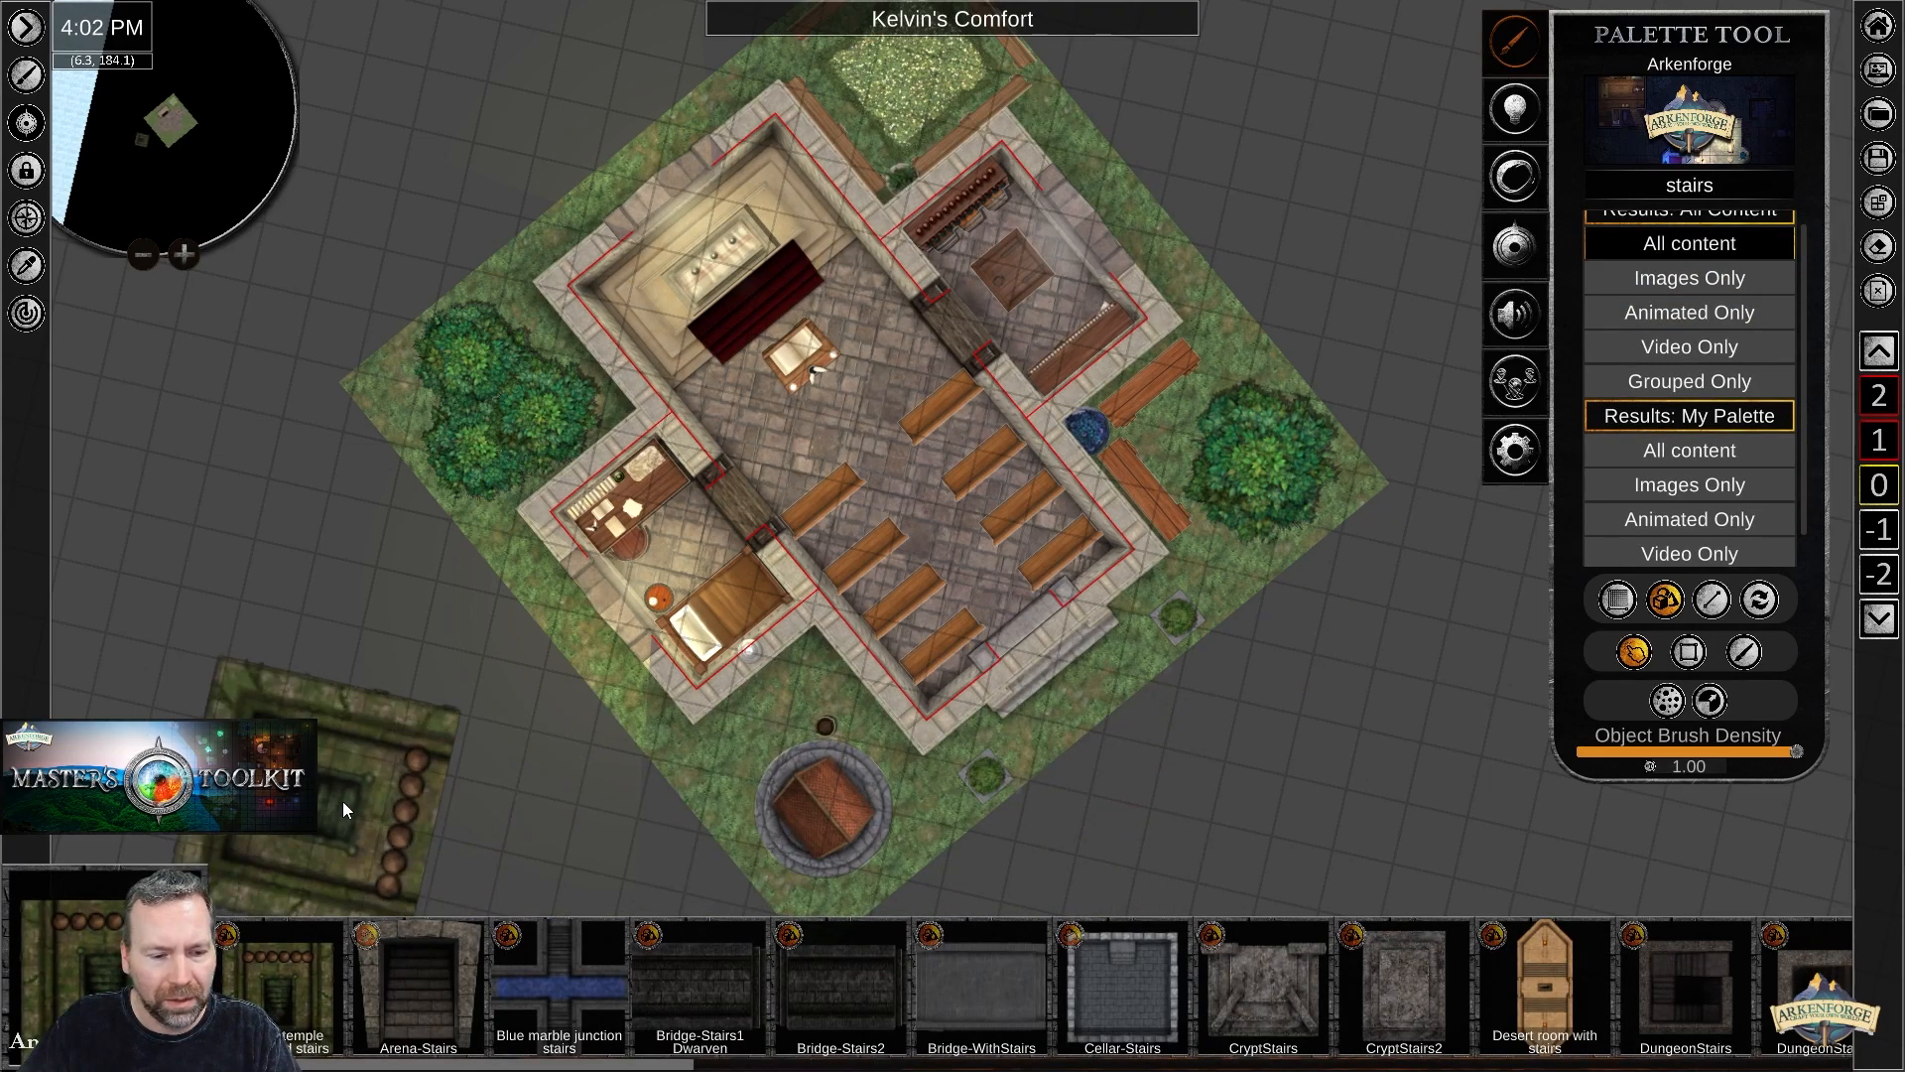
{"action": "right_click", "coordinate": [342, 759]}
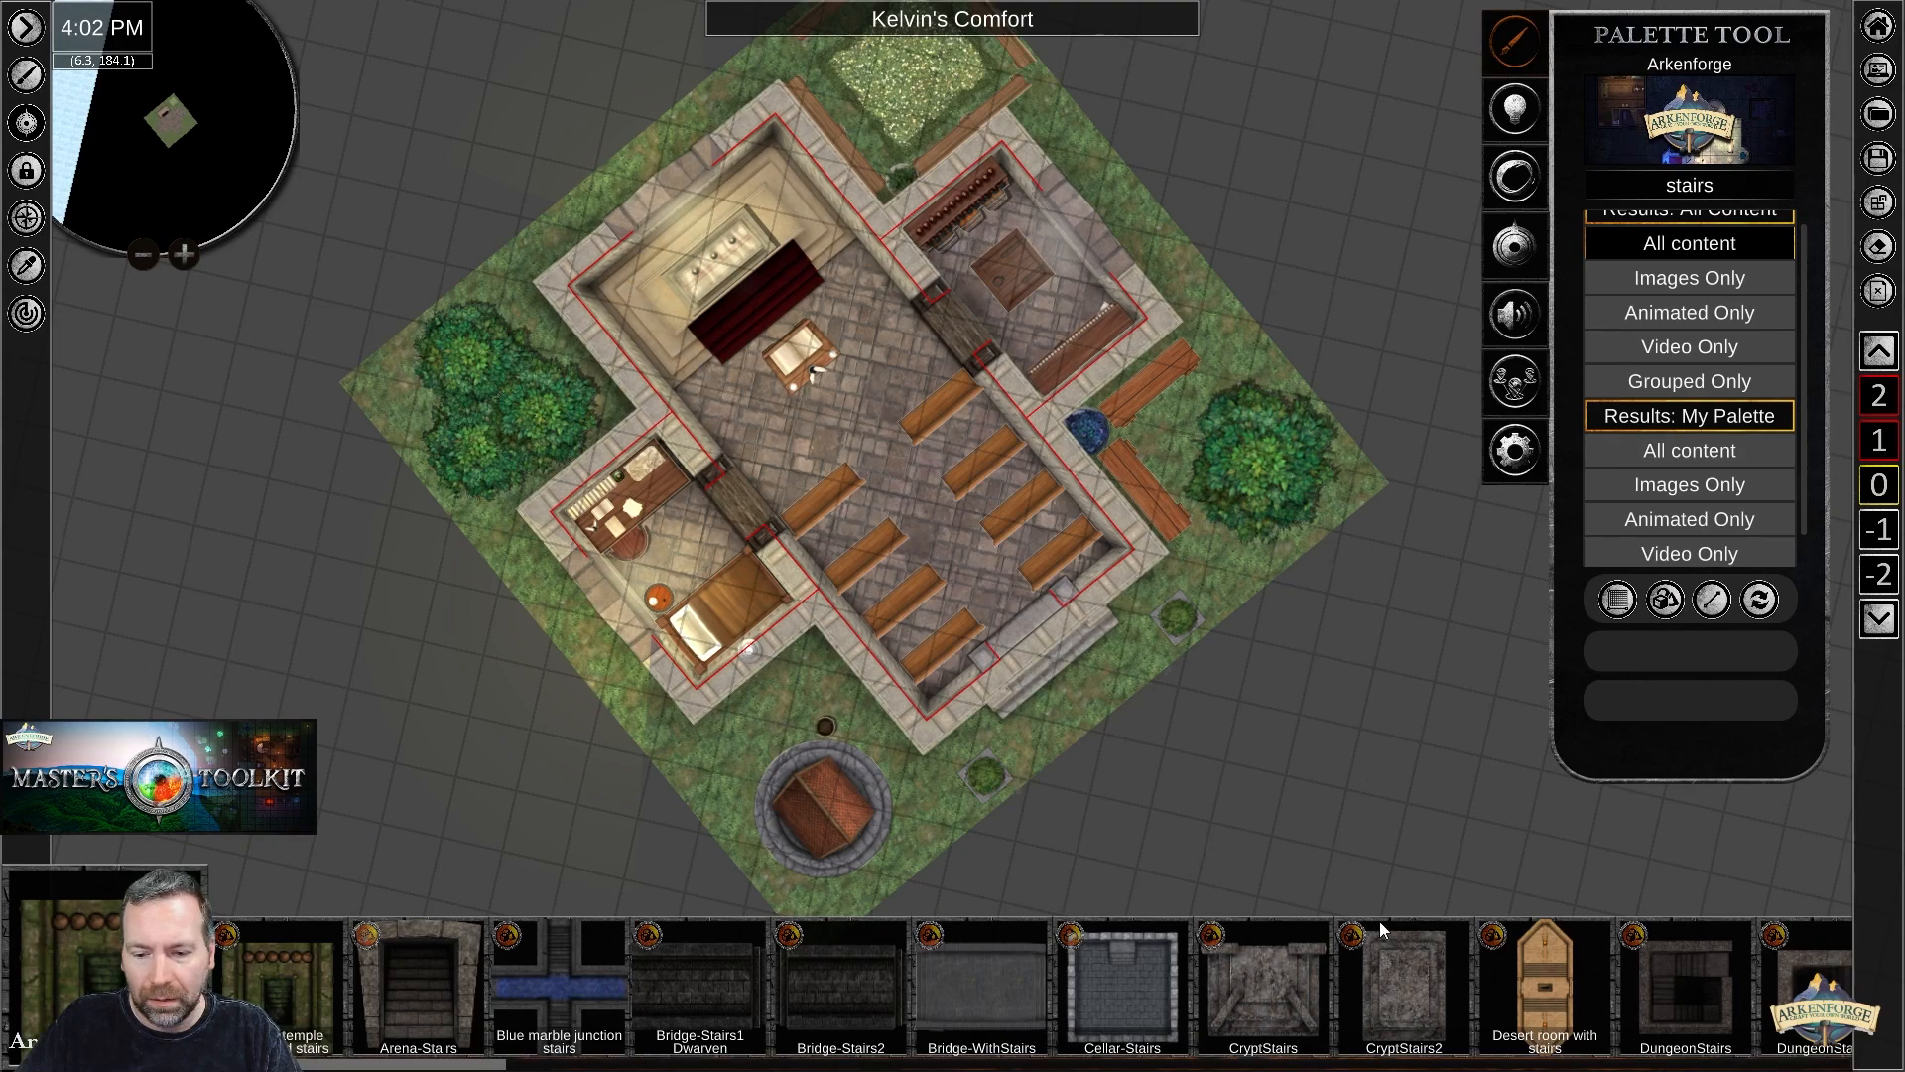
Place the Cellar-Stairs room over the chapel's altar and side room and select it.
{"action": "left_click", "coordinate": [1135, 990]}
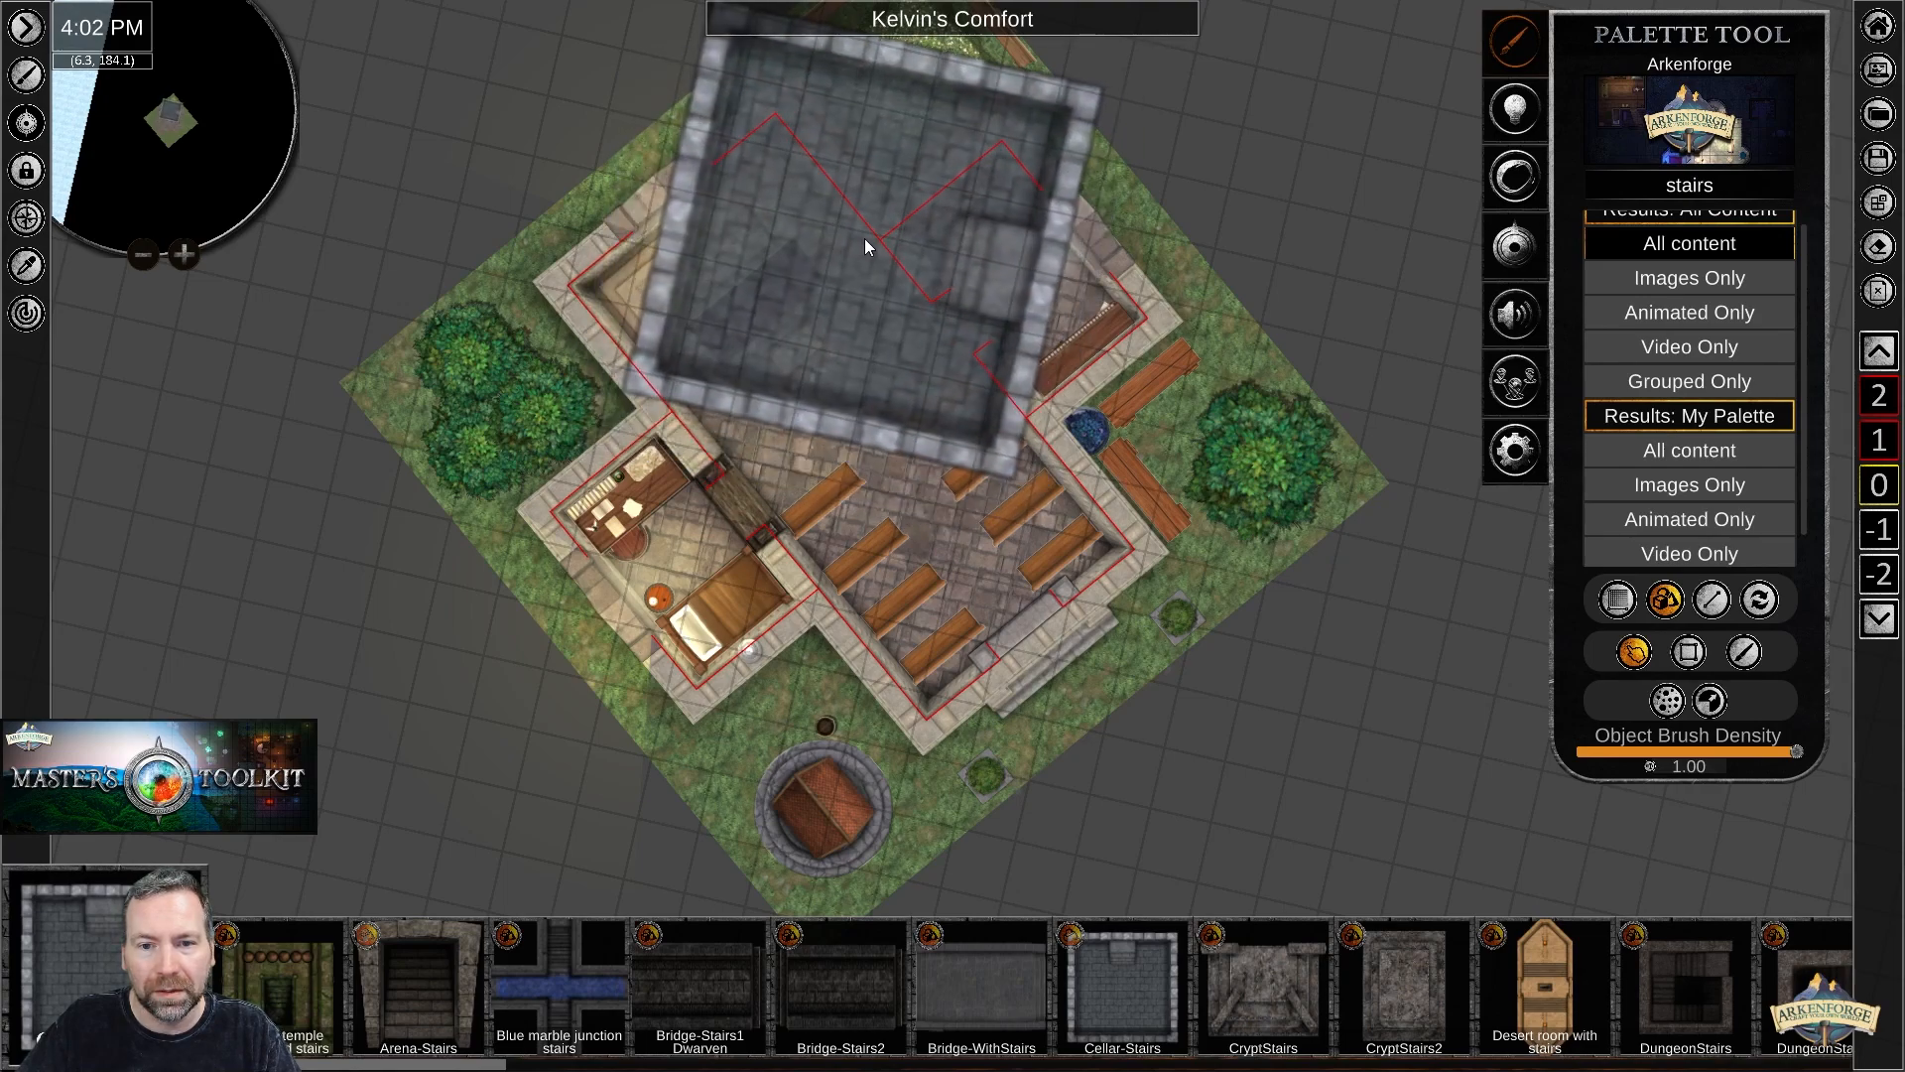
{"action": "left_click", "coordinate": [872, 242]}
{"action": "left_click", "coordinate": [798, 298]}
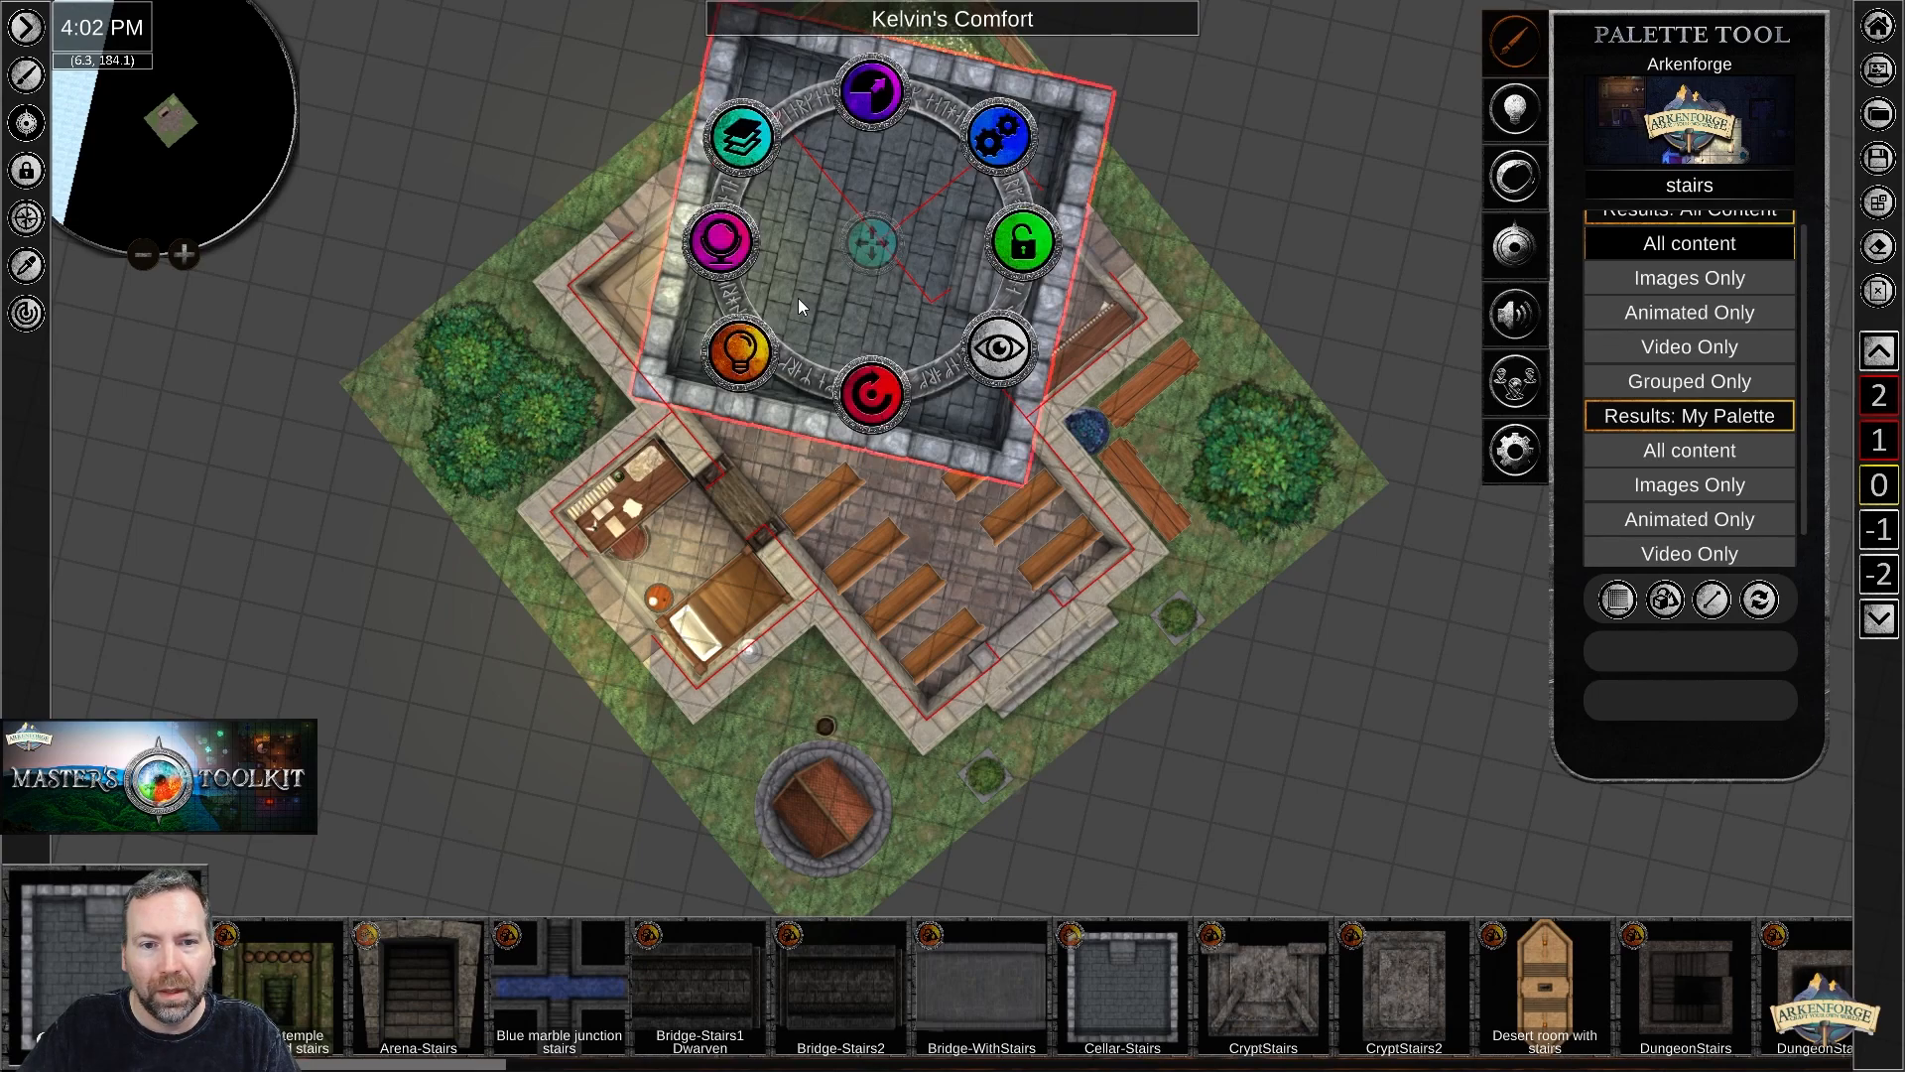
Rotate the Cellar-Stairs room parallel to the chapel walls and position its stairs over the side room's wooden hatch.
{"action": "left_click_drag", "start_coordinate": [880, 374], "coordinate": [972, 344]}
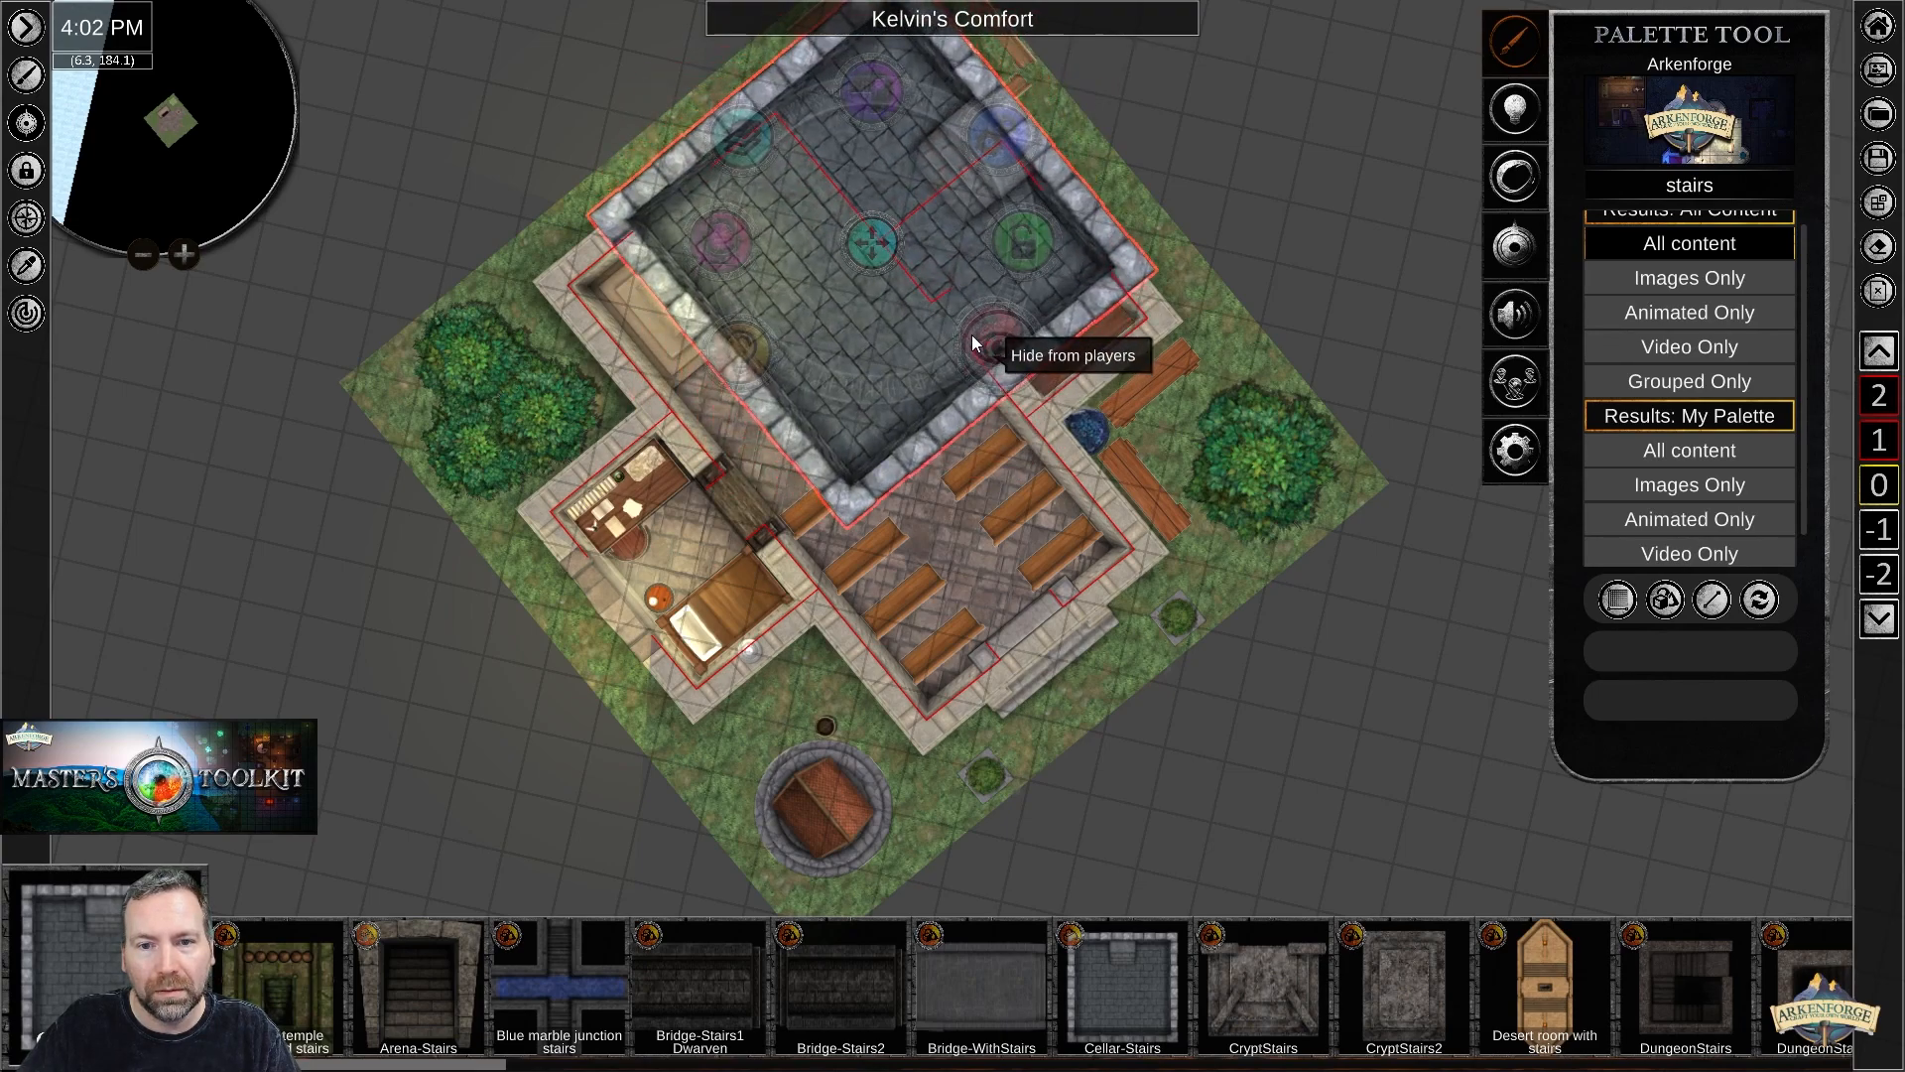
{"action": "left_click_drag", "start_coordinate": [872, 242], "coordinate": [917, 348]}
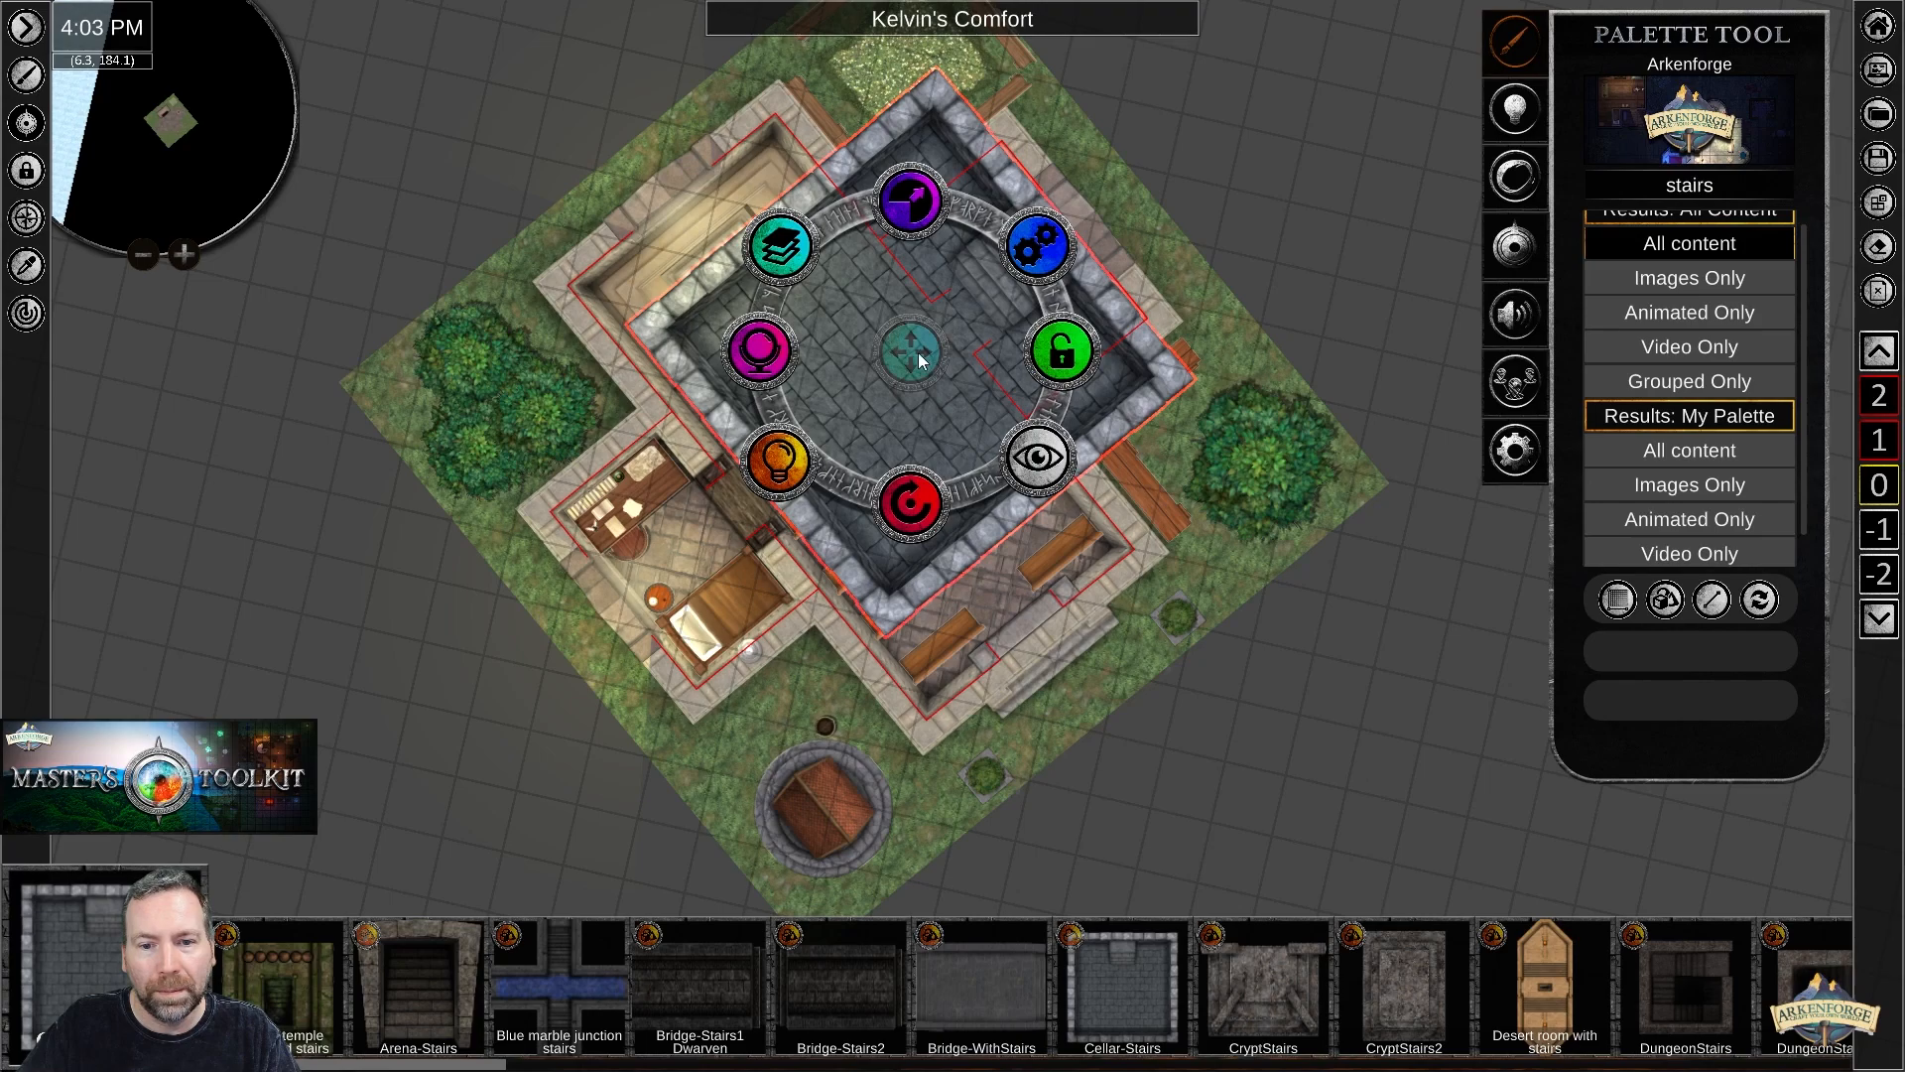
Move the Cellar-Stairs room down one floor to floor -1 and deselect it.
{"action": "left_click", "coordinate": [805, 265]}
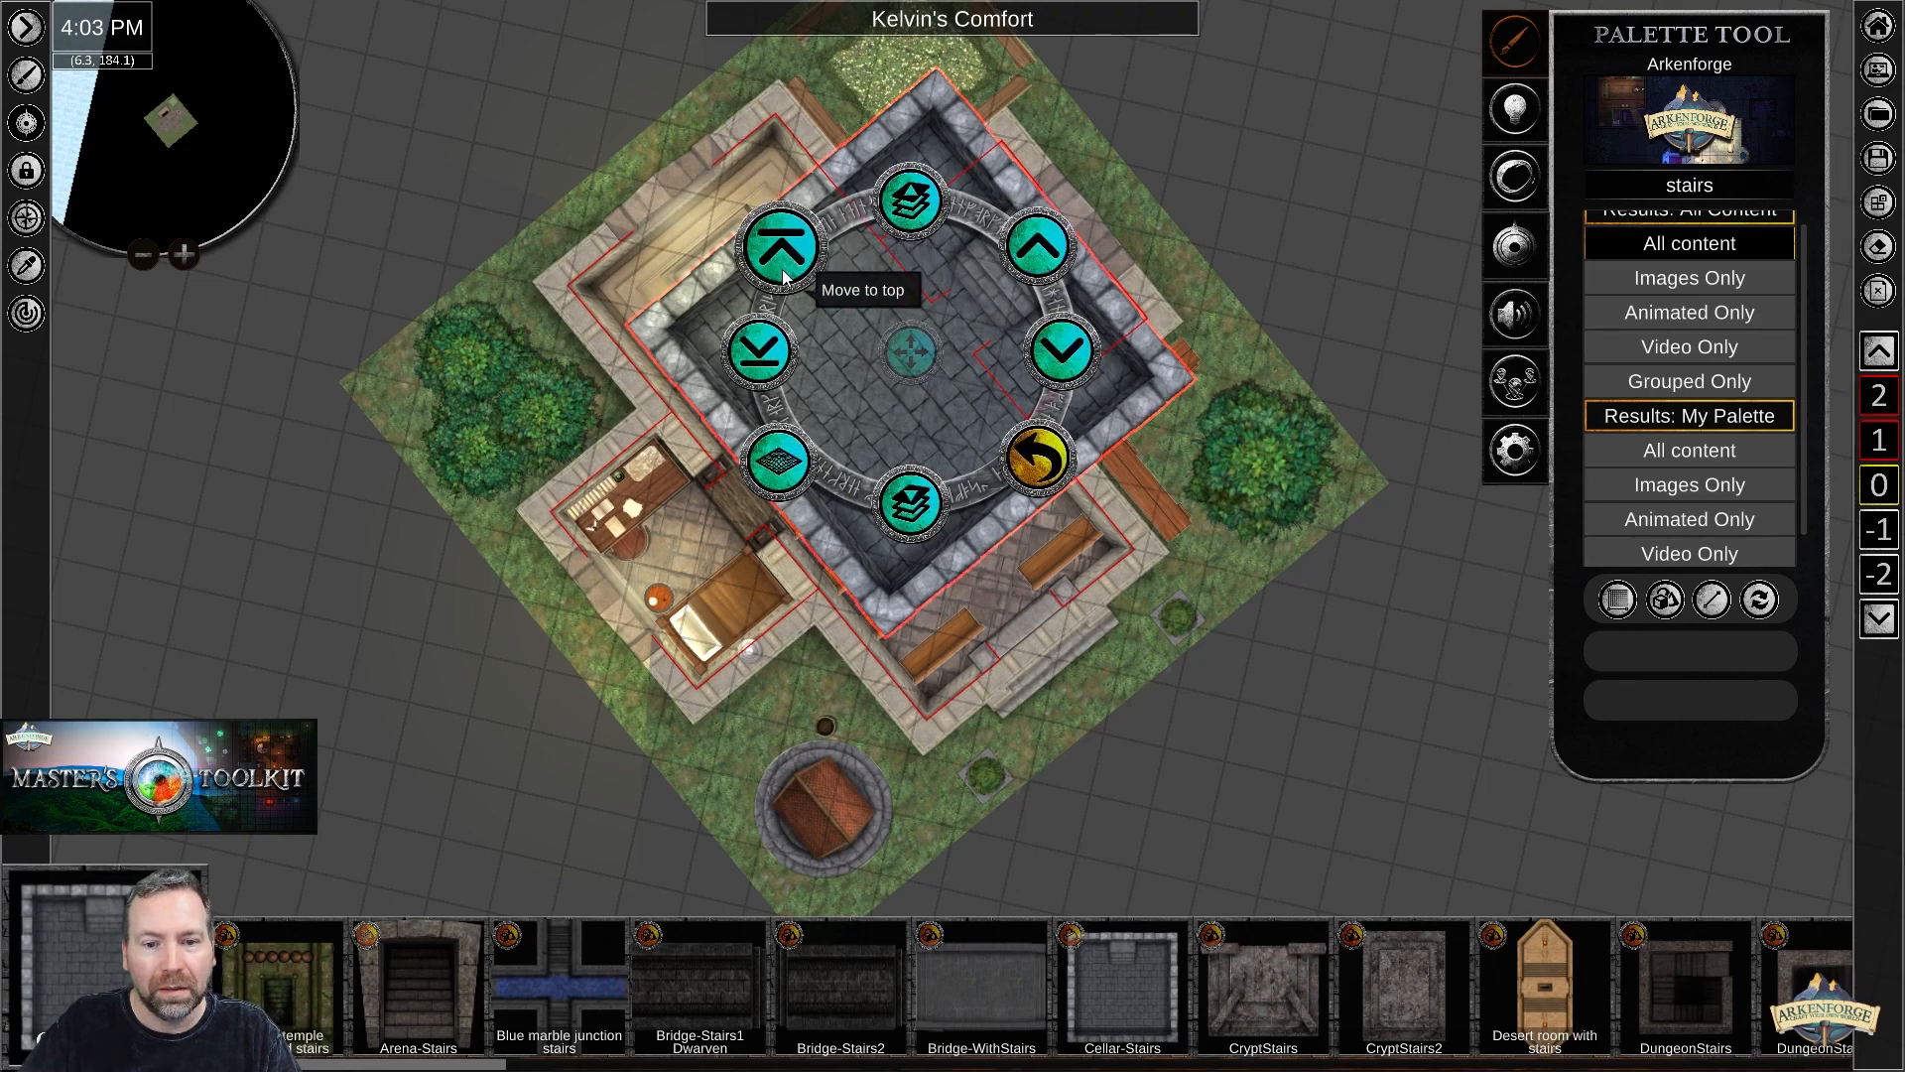
{"action": "left_click", "coordinate": [913, 509]}
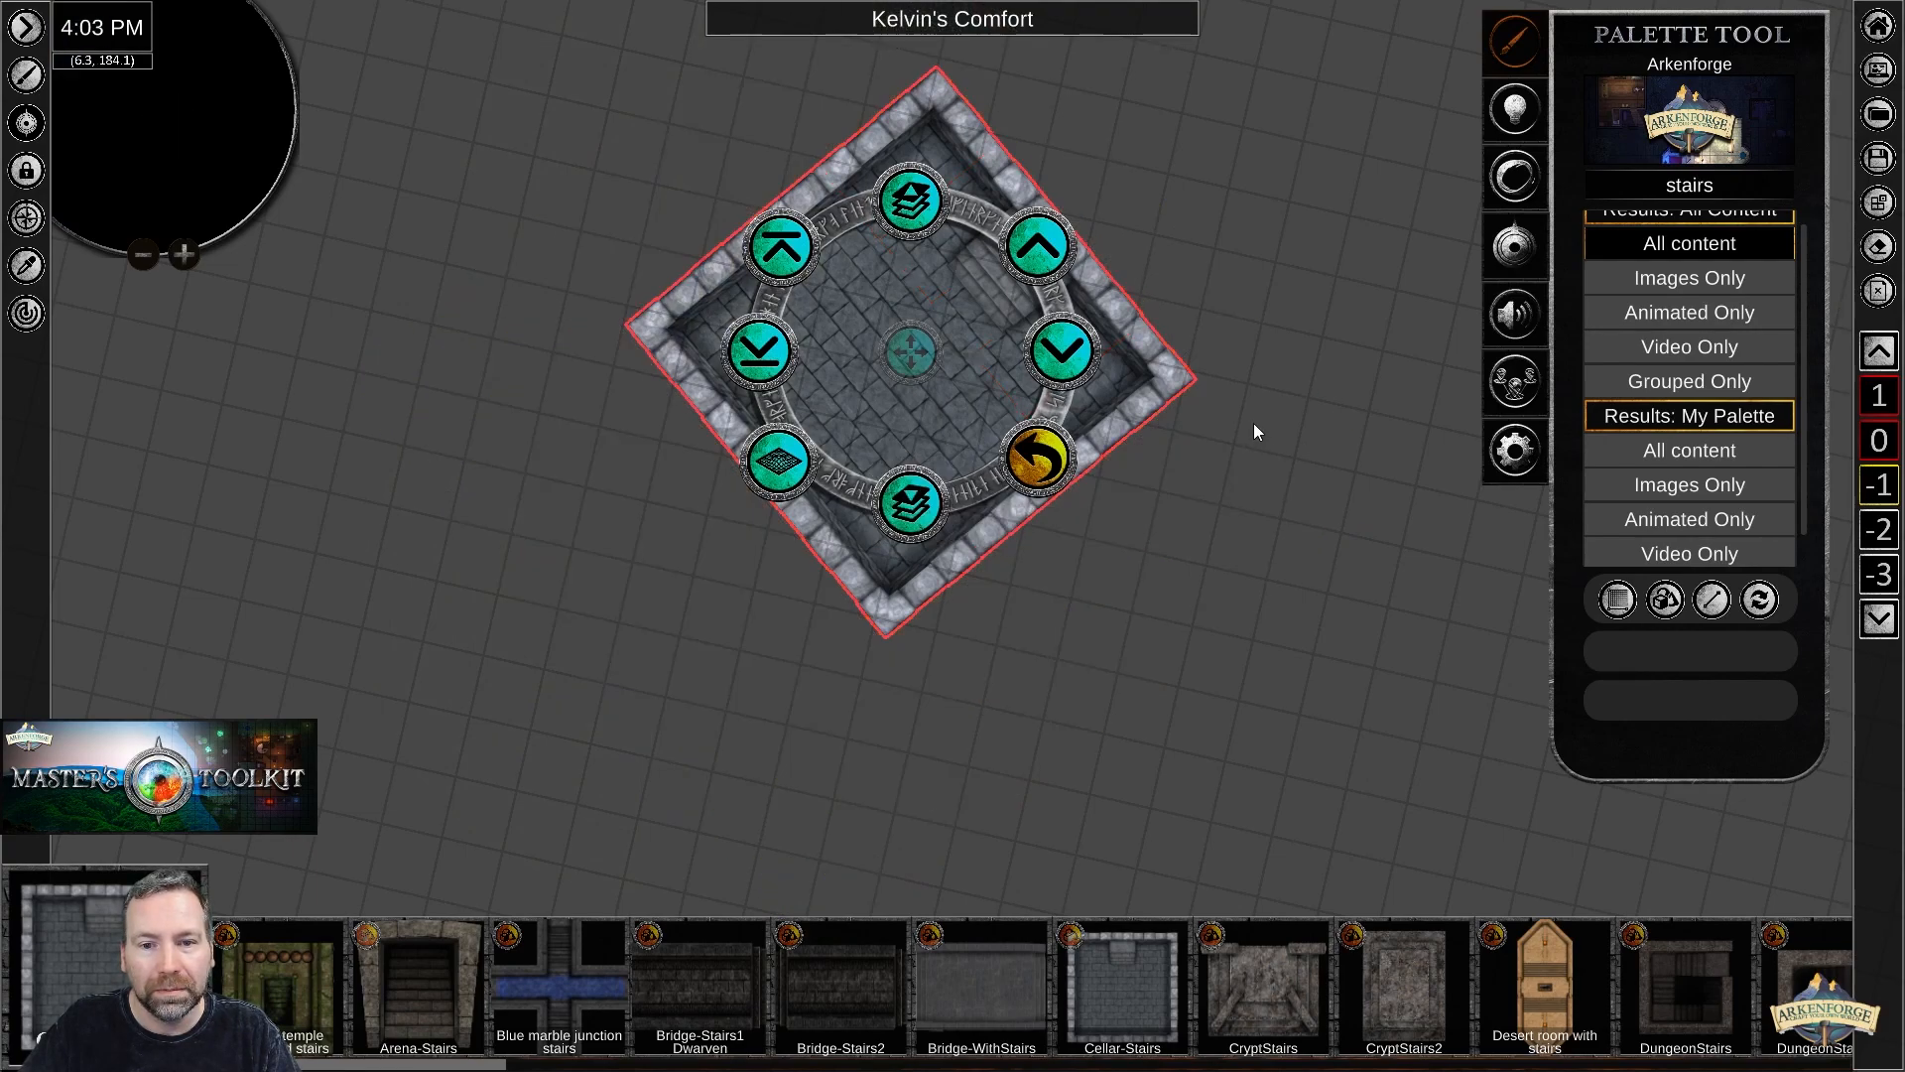
{"action": "left_click", "coordinate": [1049, 466]}
{"action": "left_click", "coordinate": [1190, 555]}
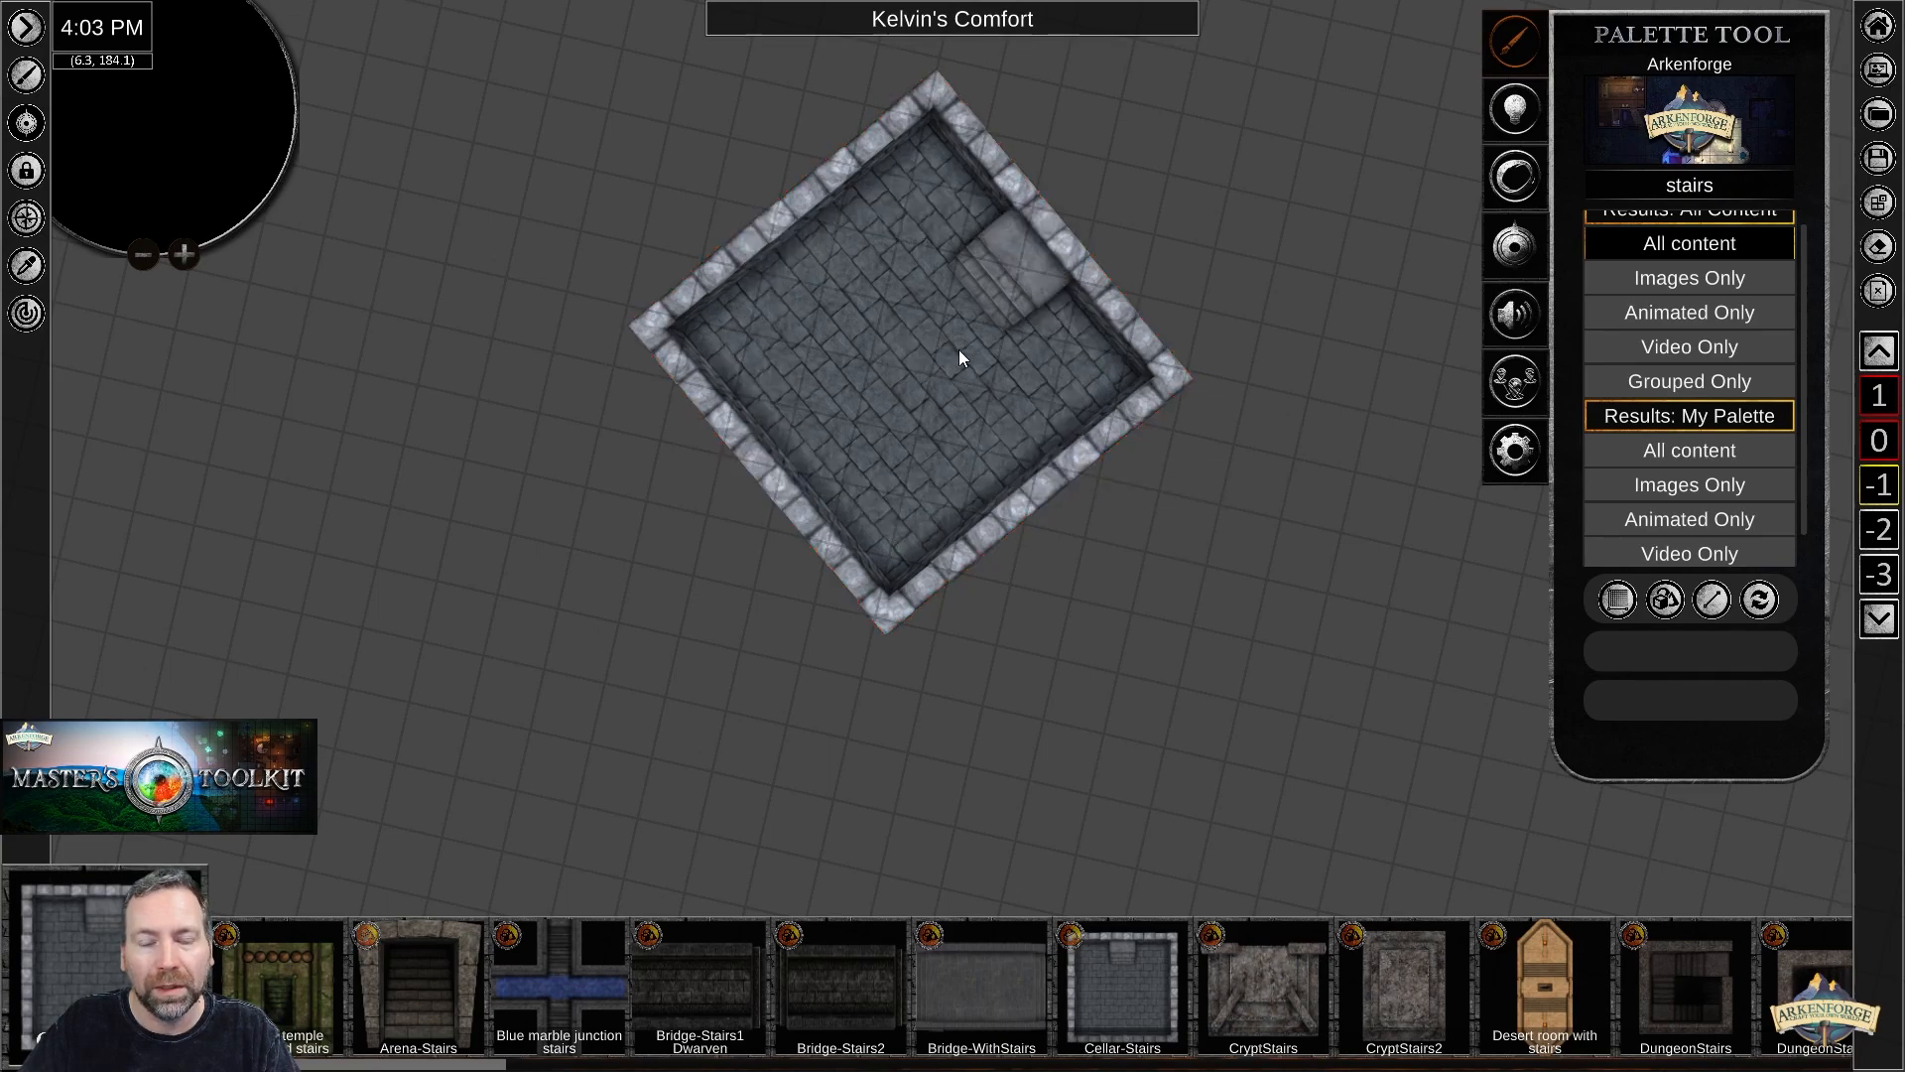
Switch between floors 0 and -1 to compare the hatch with the cellar stairs, and view the chapel roof on floor 1.
{"action": "left_click", "coordinate": [1878, 445]}
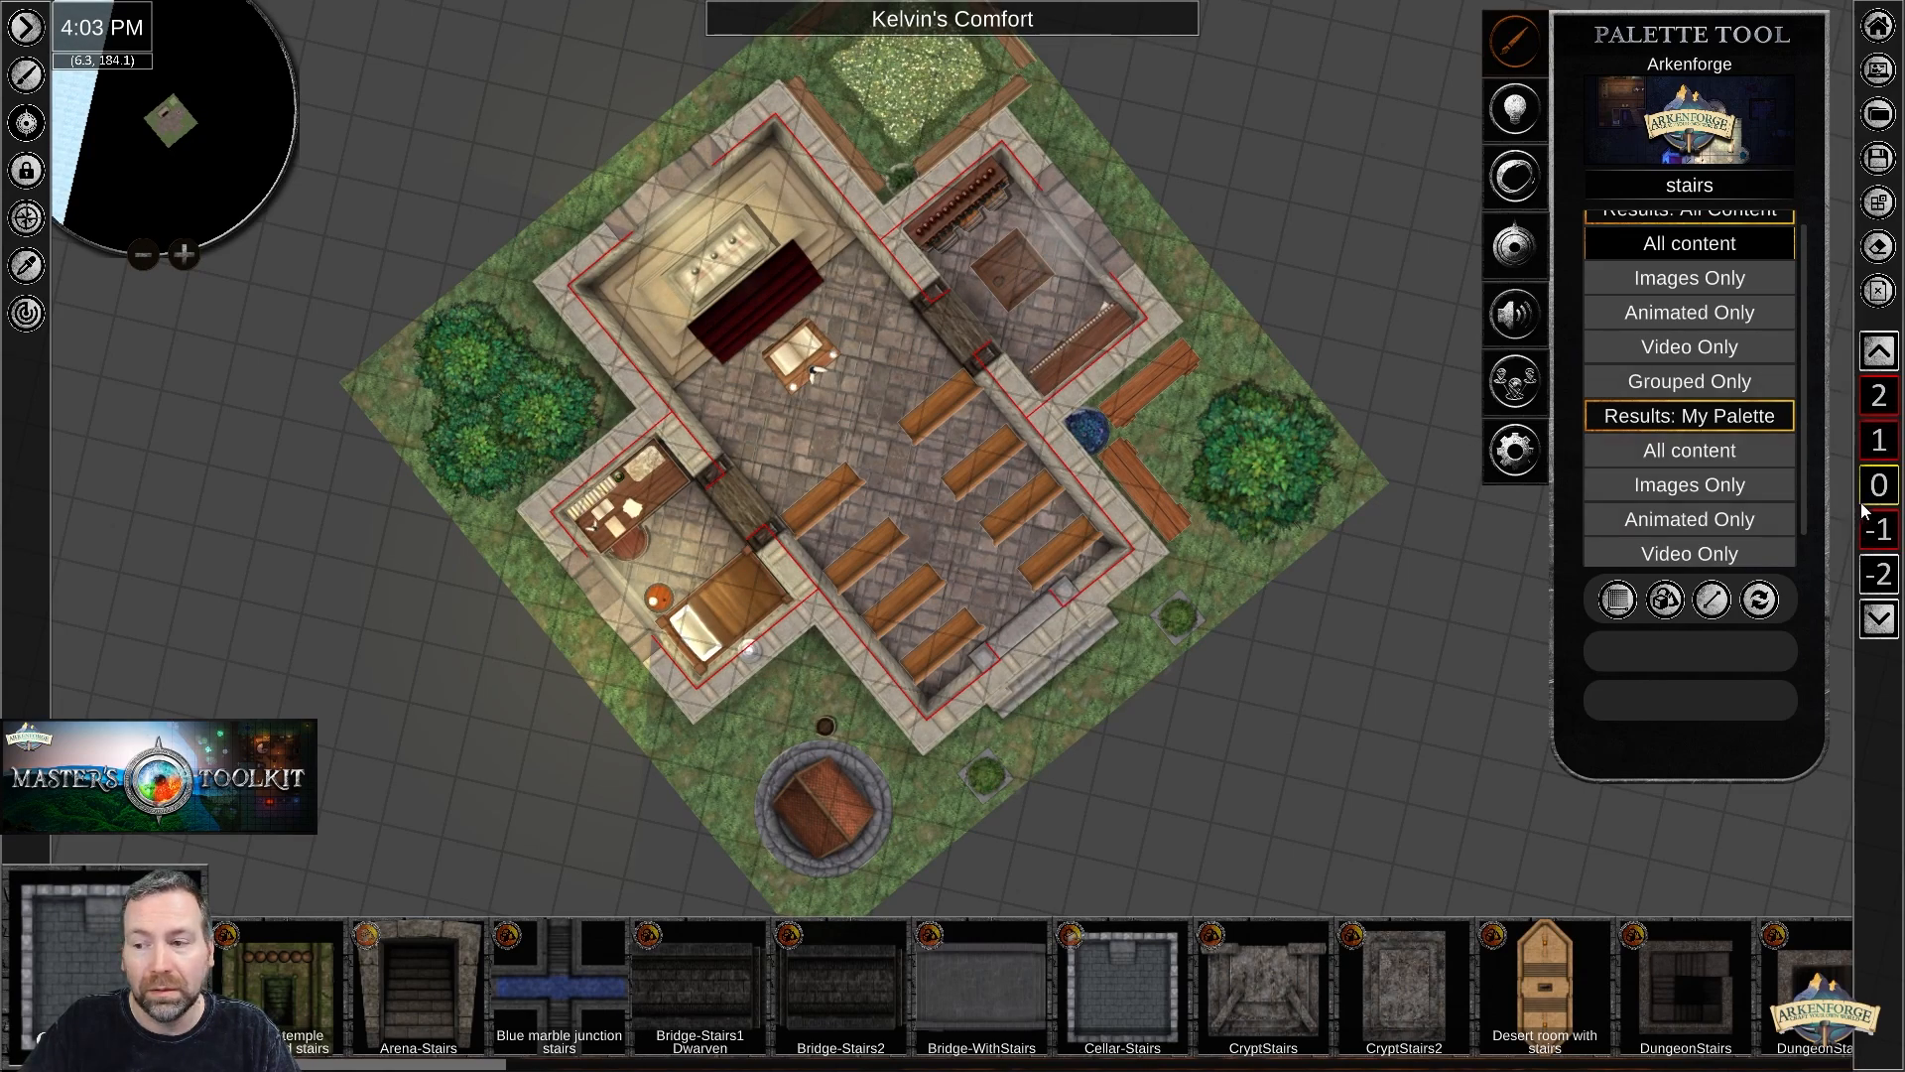
{"action": "left_click", "coordinate": [1890, 531]}
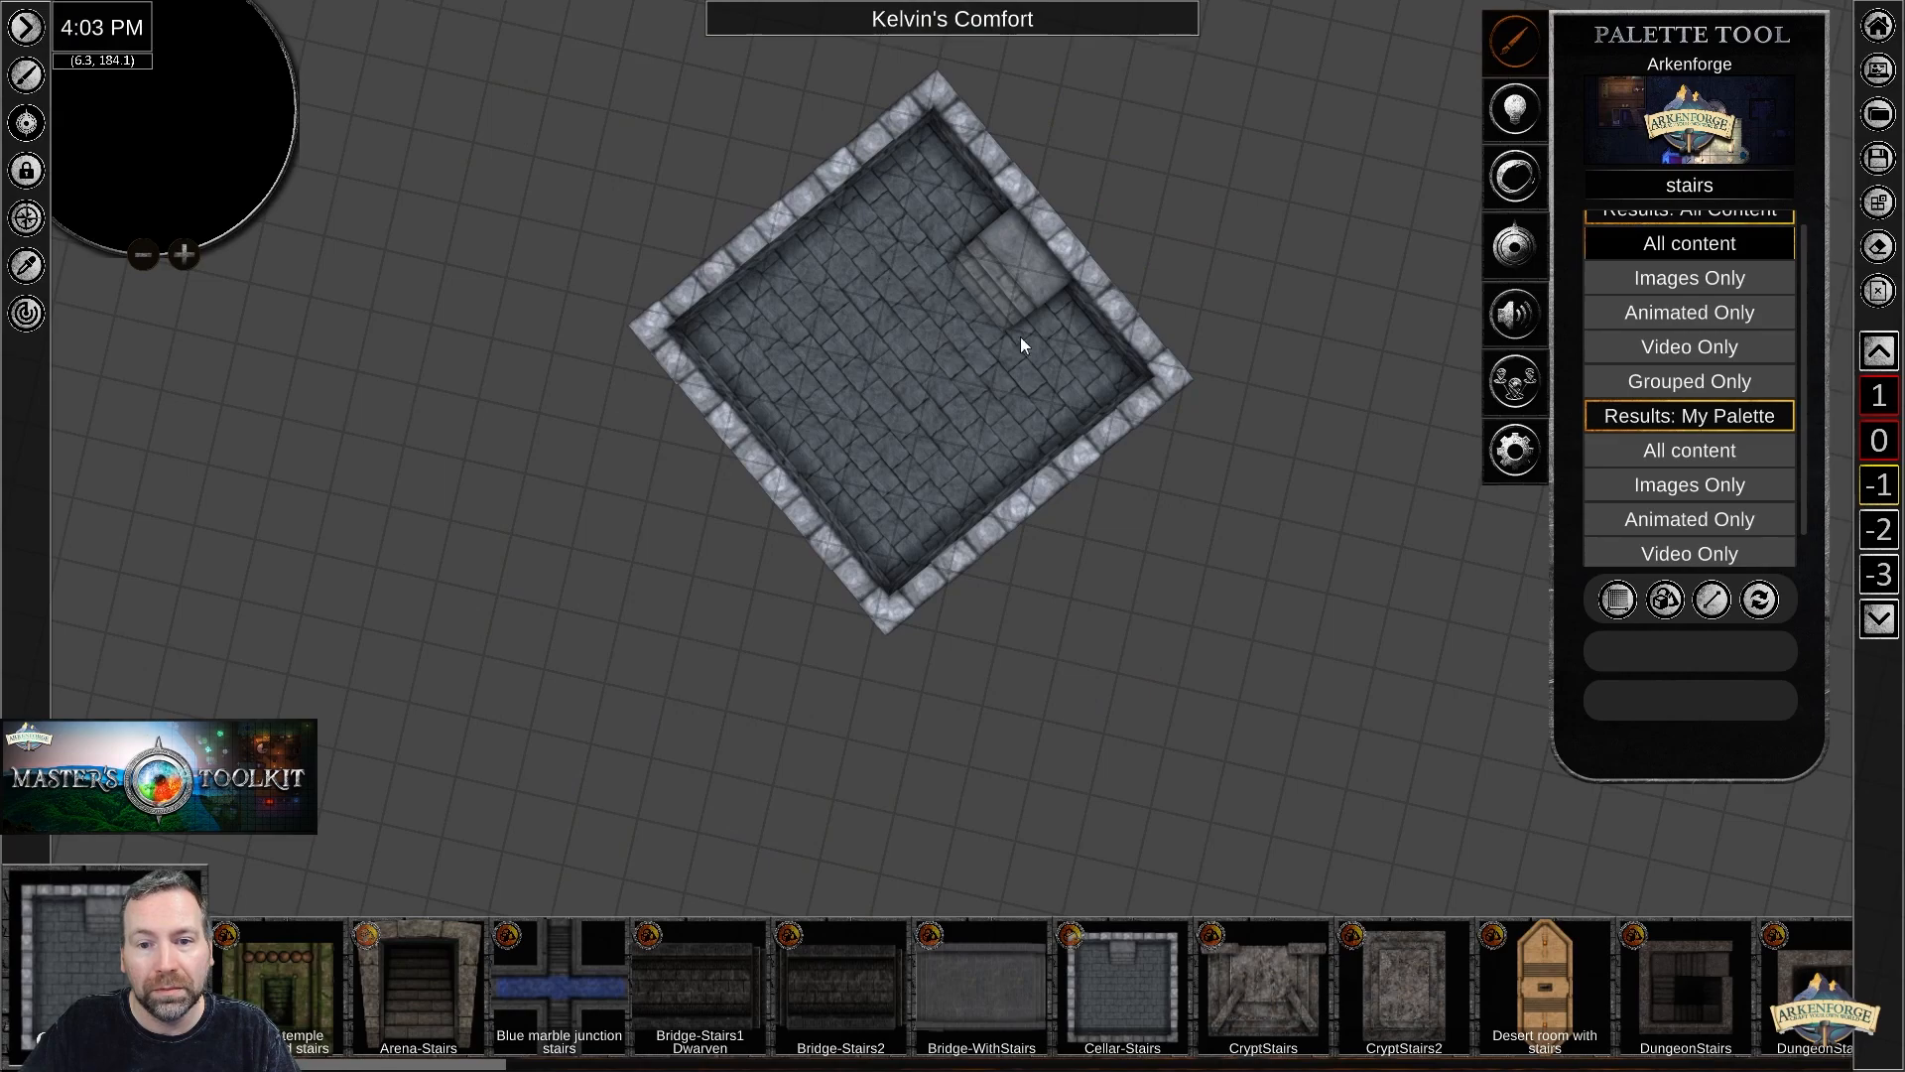
{"action": "left_click", "coordinate": [1888, 443]}
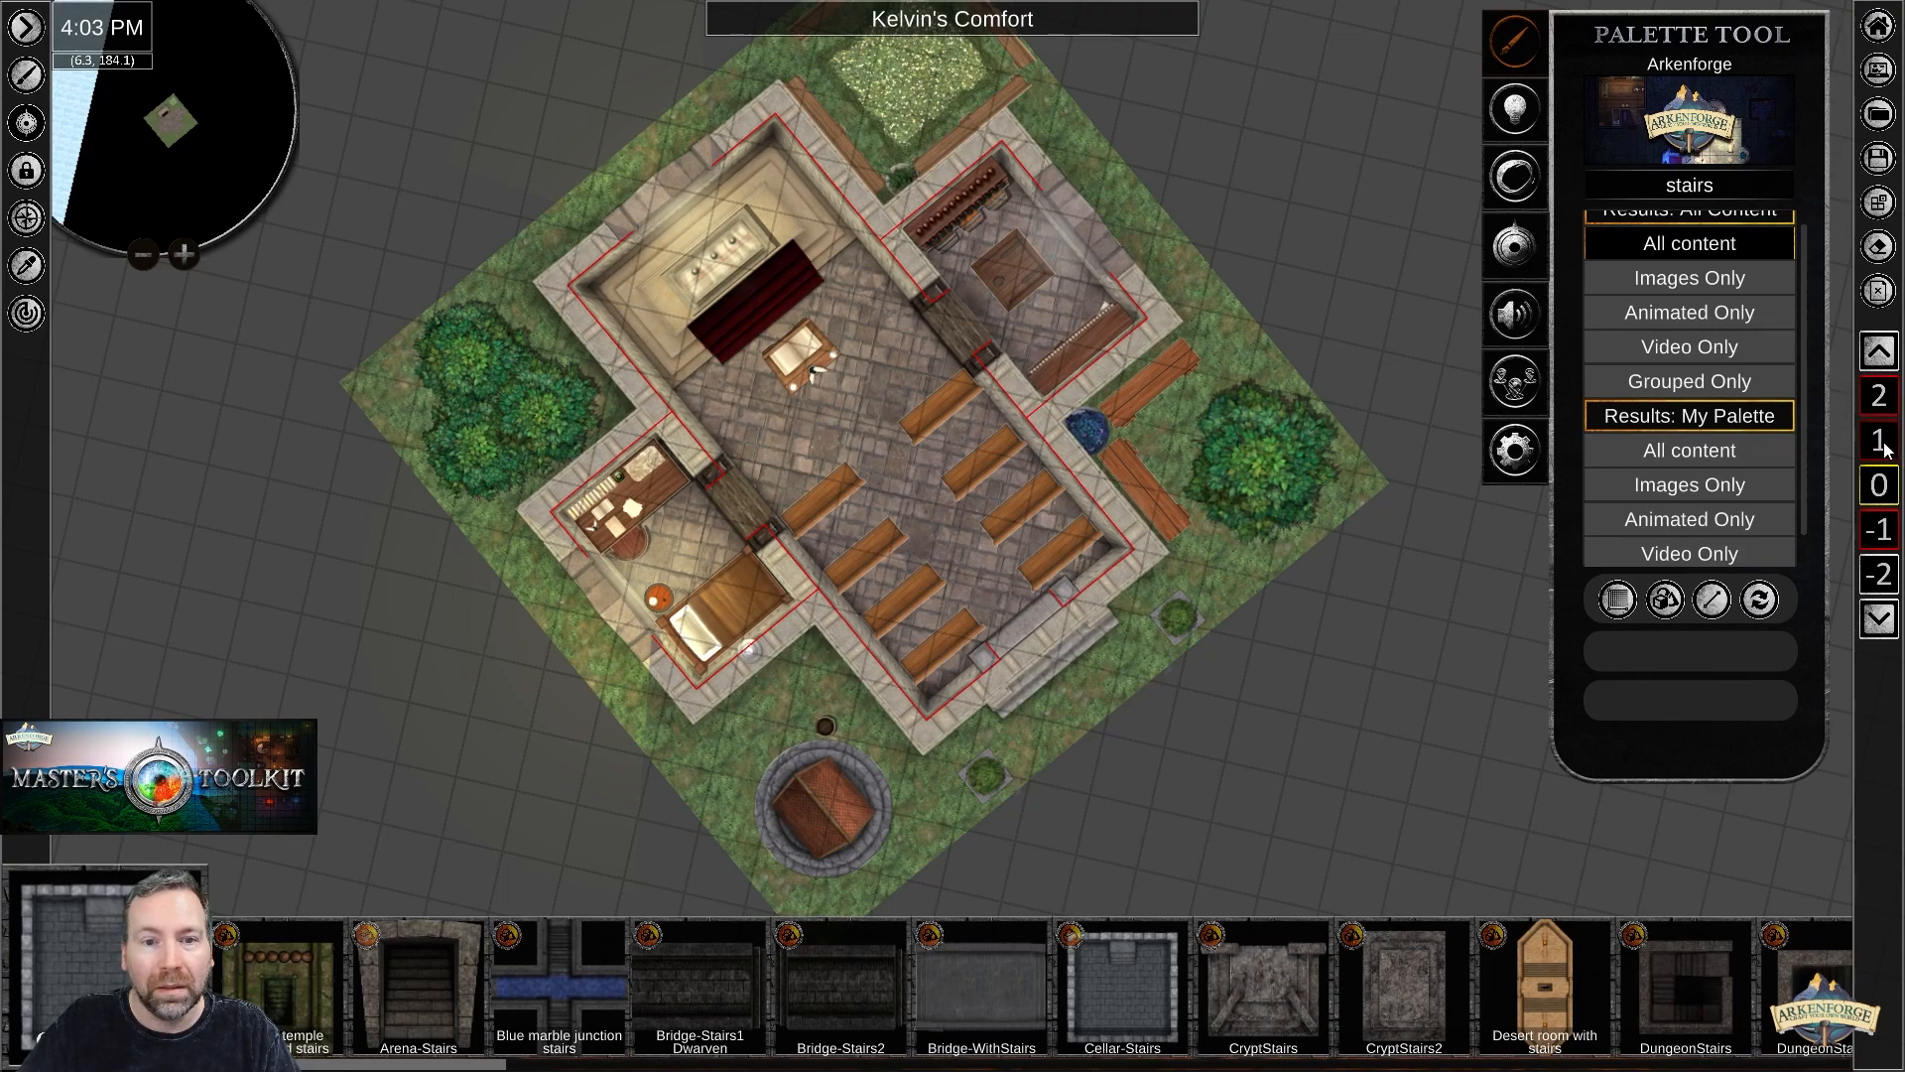
{"action": "left_click", "coordinate": [1888, 442]}
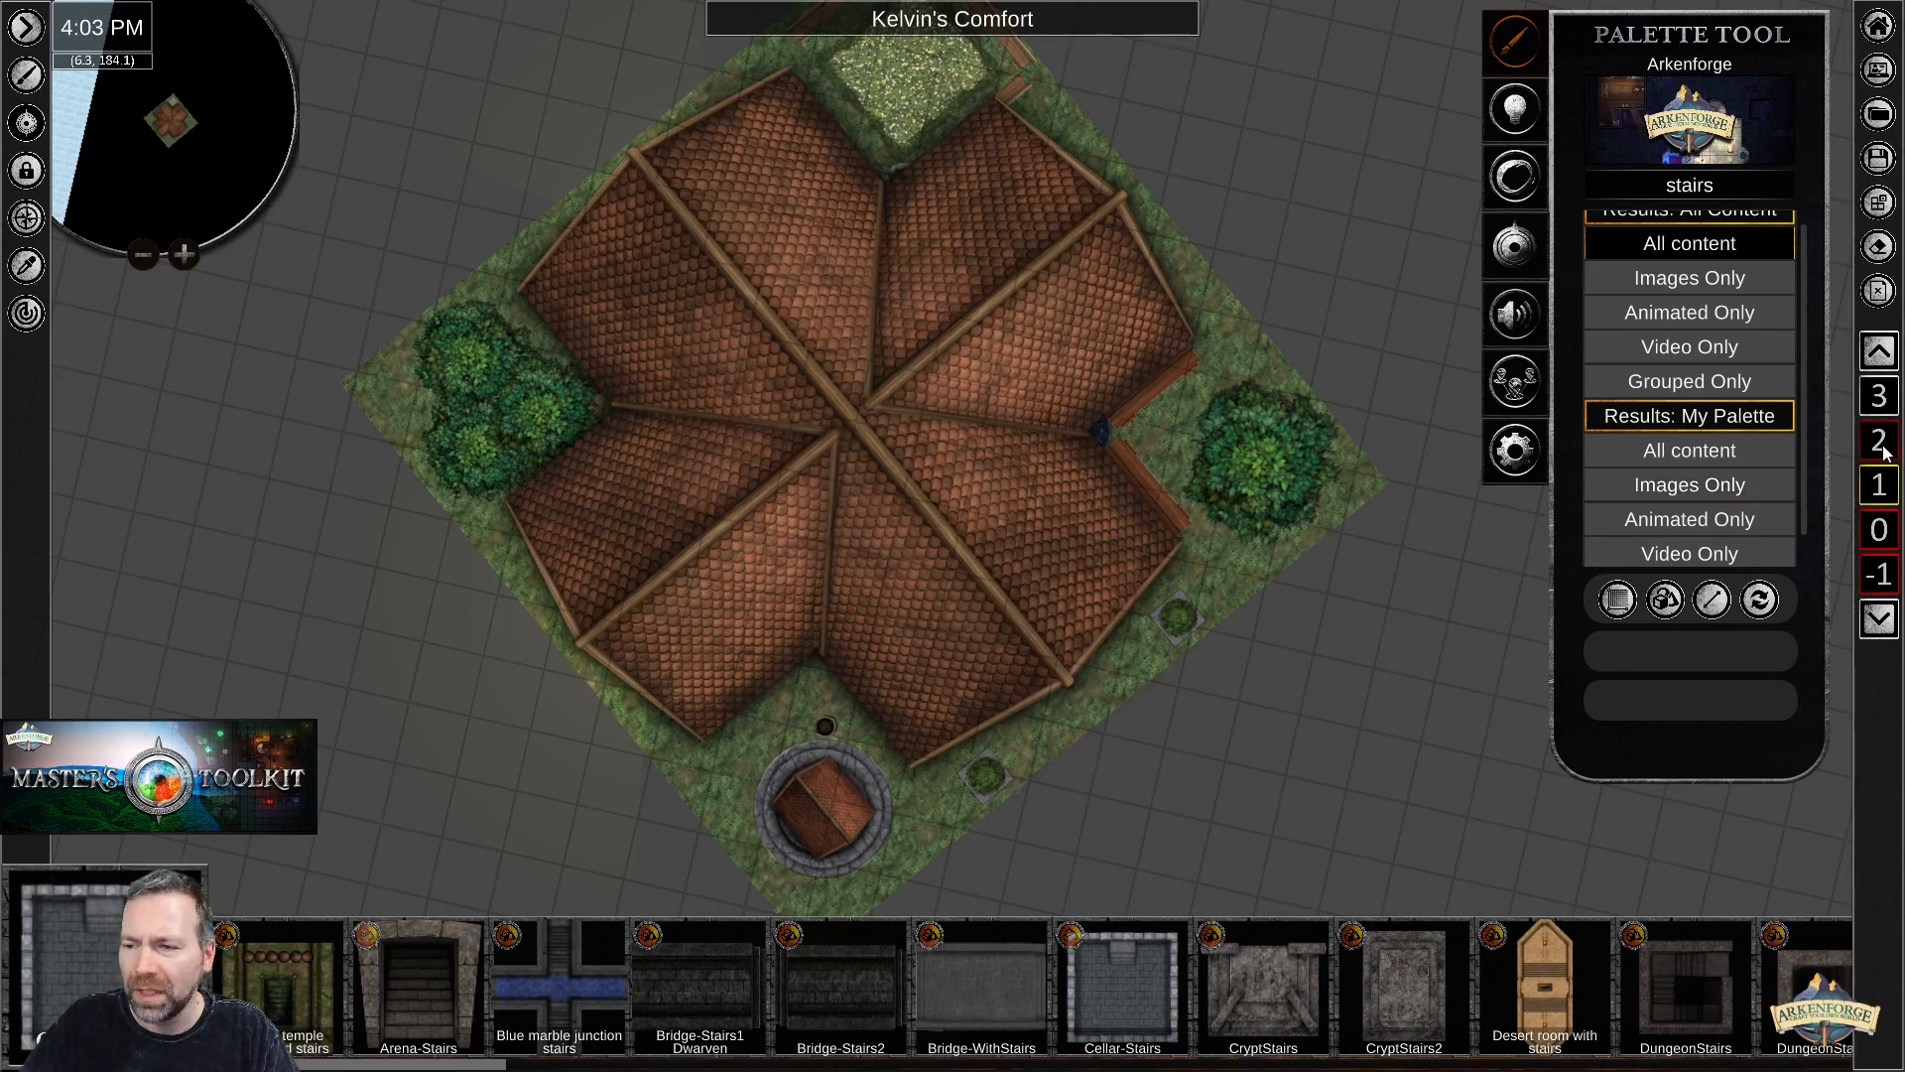
{"action": "scroll", "coordinate": [670, 410], "scroll_direction": "down", "scroll_amount": 5}
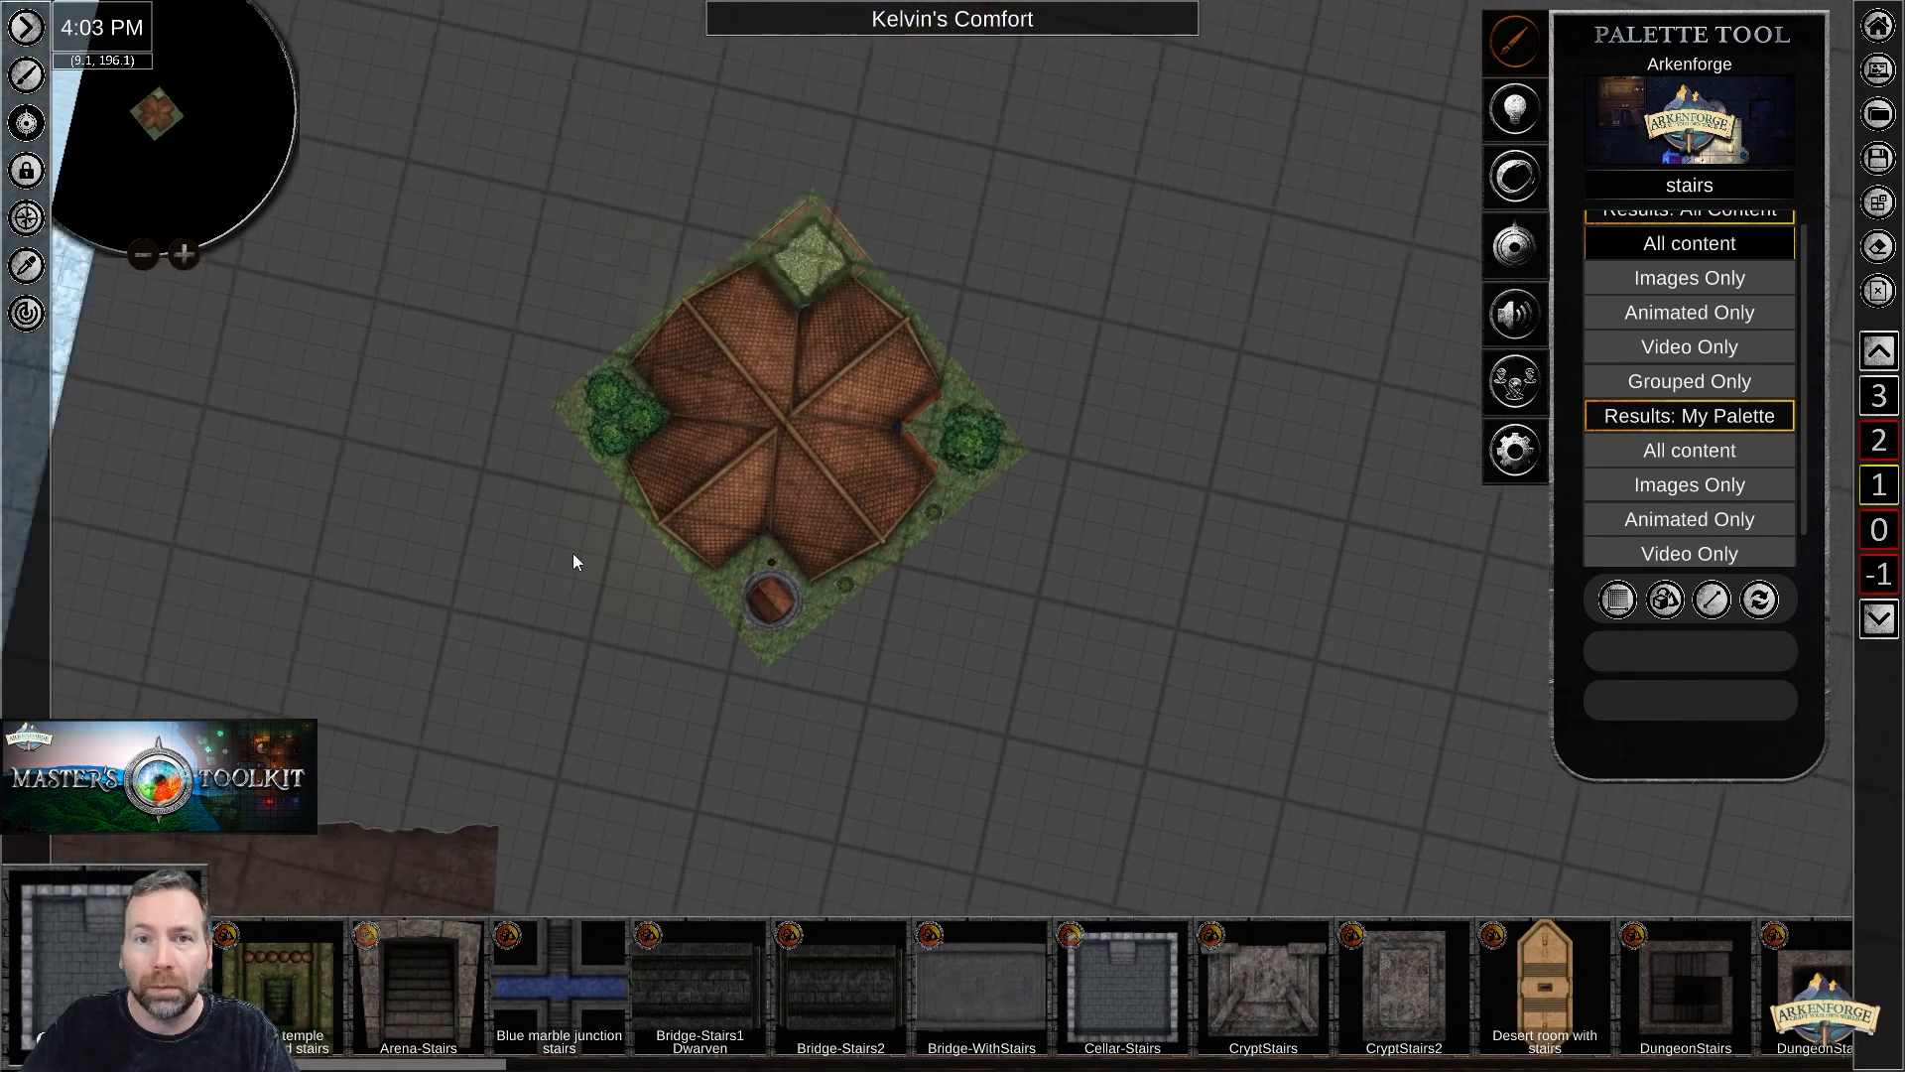
{"action": "right_click_drag", "start_coordinate": [520, 557], "coordinate": [1083, 568]}
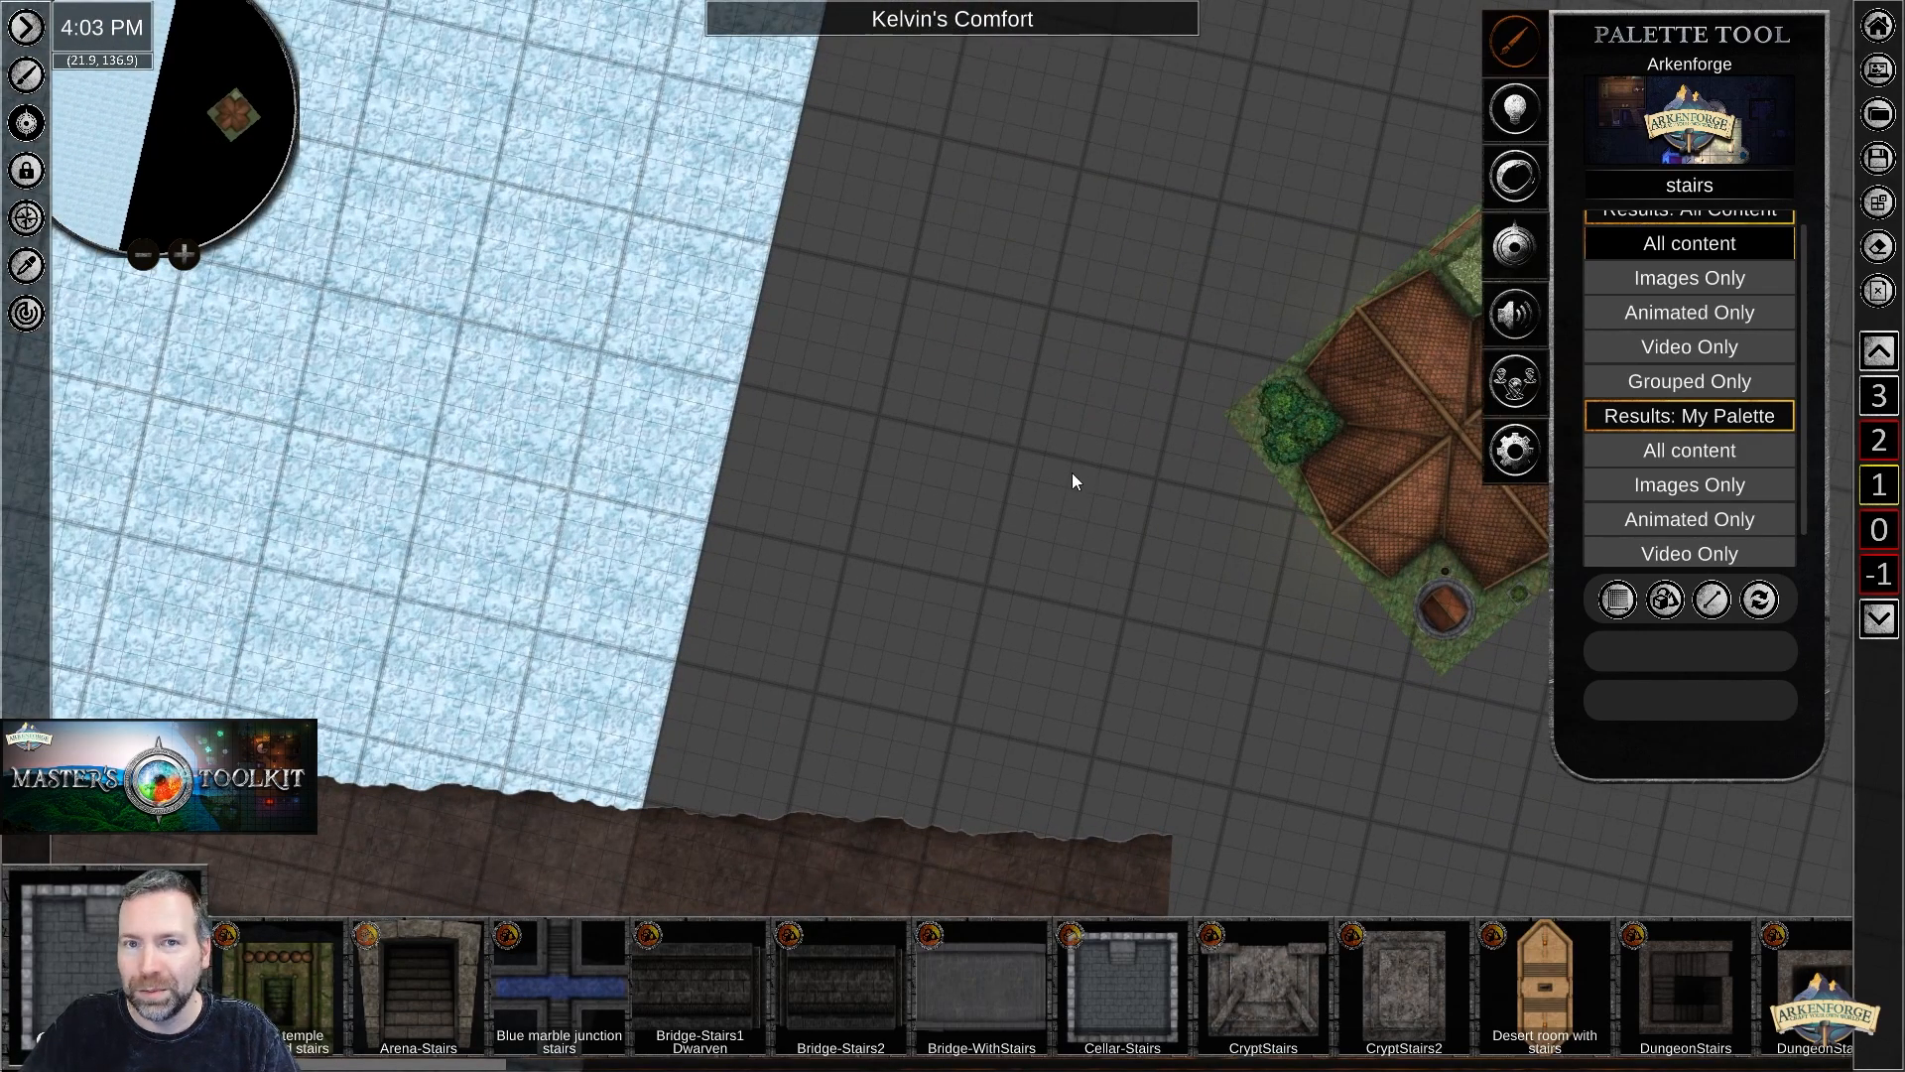